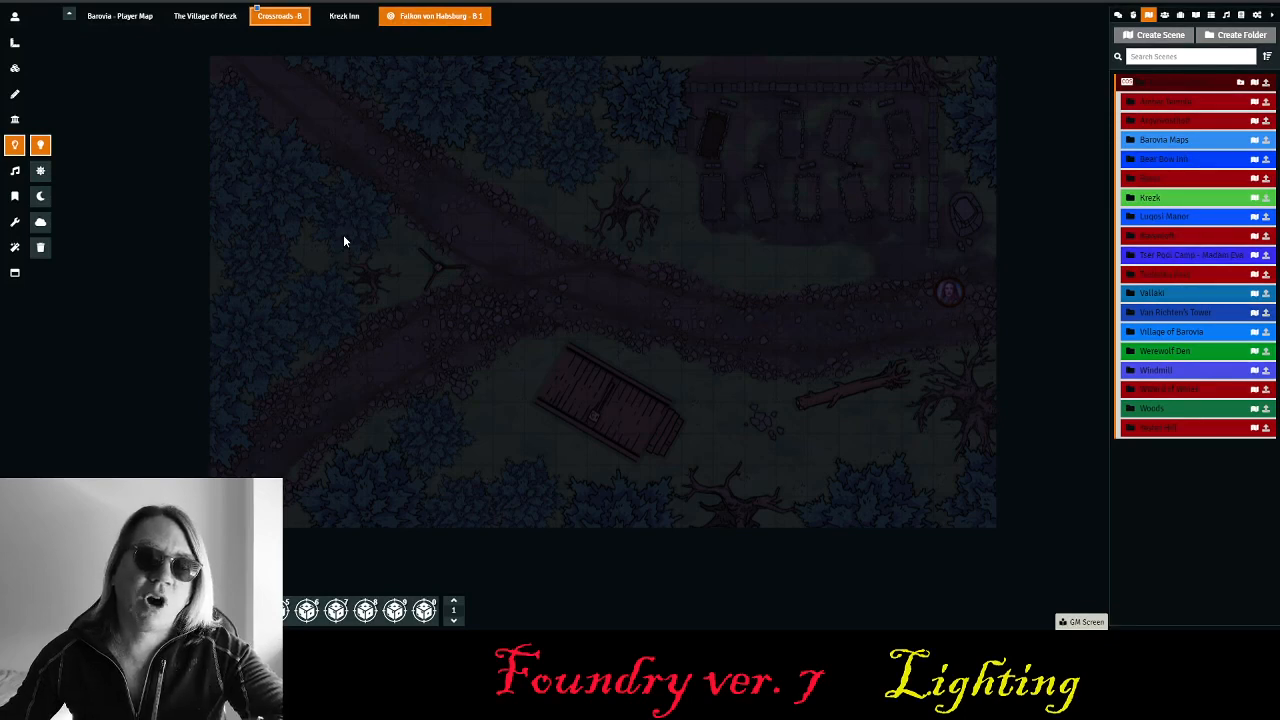
- Review the Vision and Lighting settings of the Crossroads -B scene, including the darkness level, and save the configuration
{"action": "right_click", "coordinate": [278, 17]}
{"action": "left_click", "coordinate": [296, 52]}
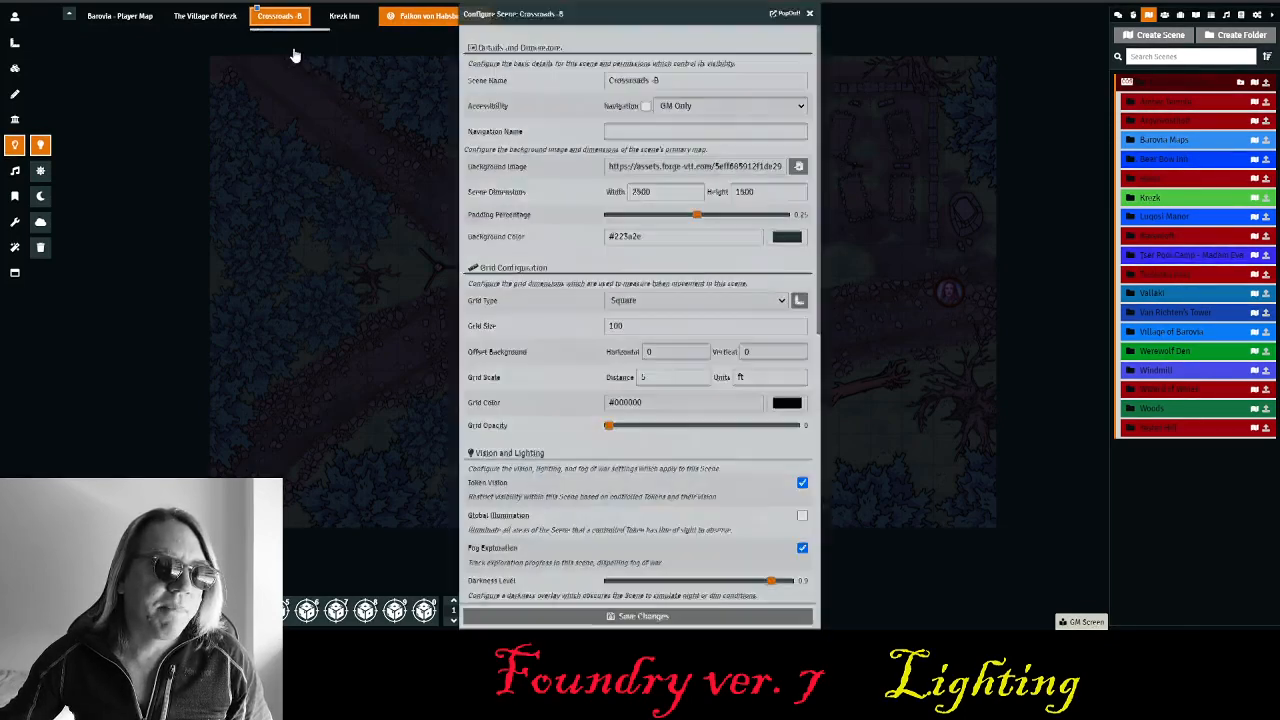
{"action": "scroll", "coordinate": [525, 302], "scroll_direction": "down", "scroll_amount": 1}
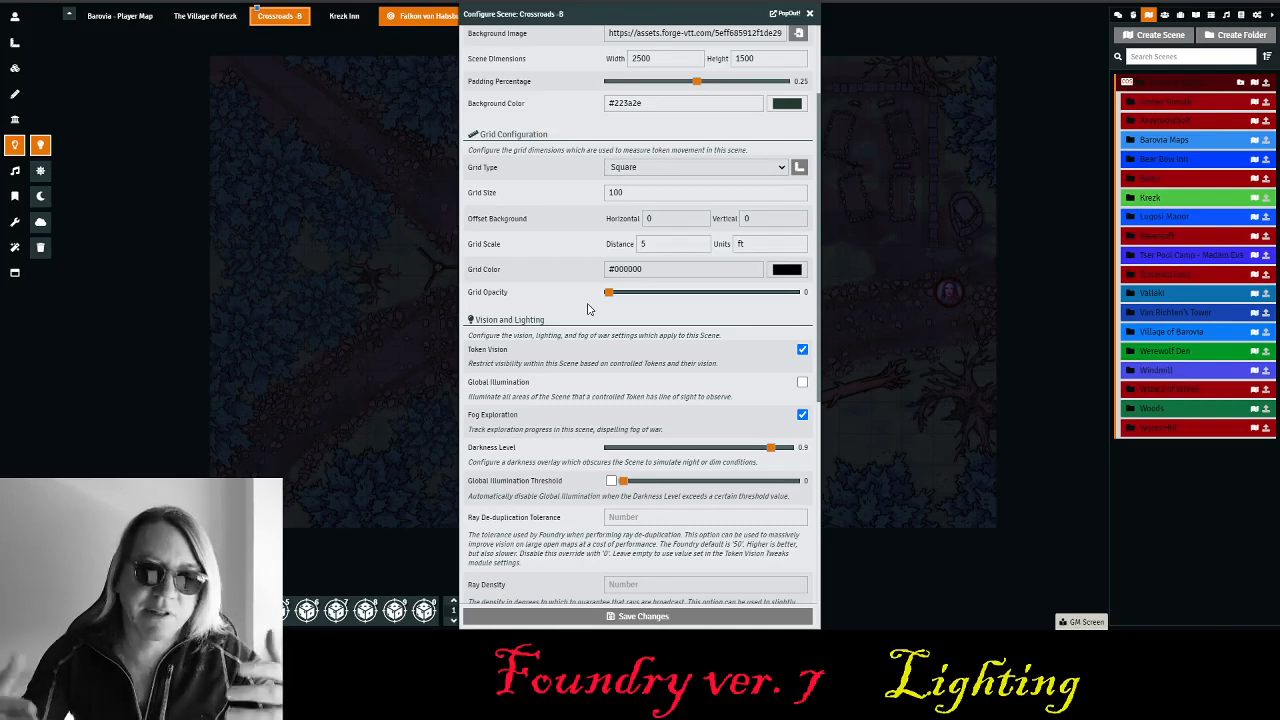
{"action": "scroll", "coordinate": [595, 300], "scroll_direction": "down", "scroll_amount": 4}
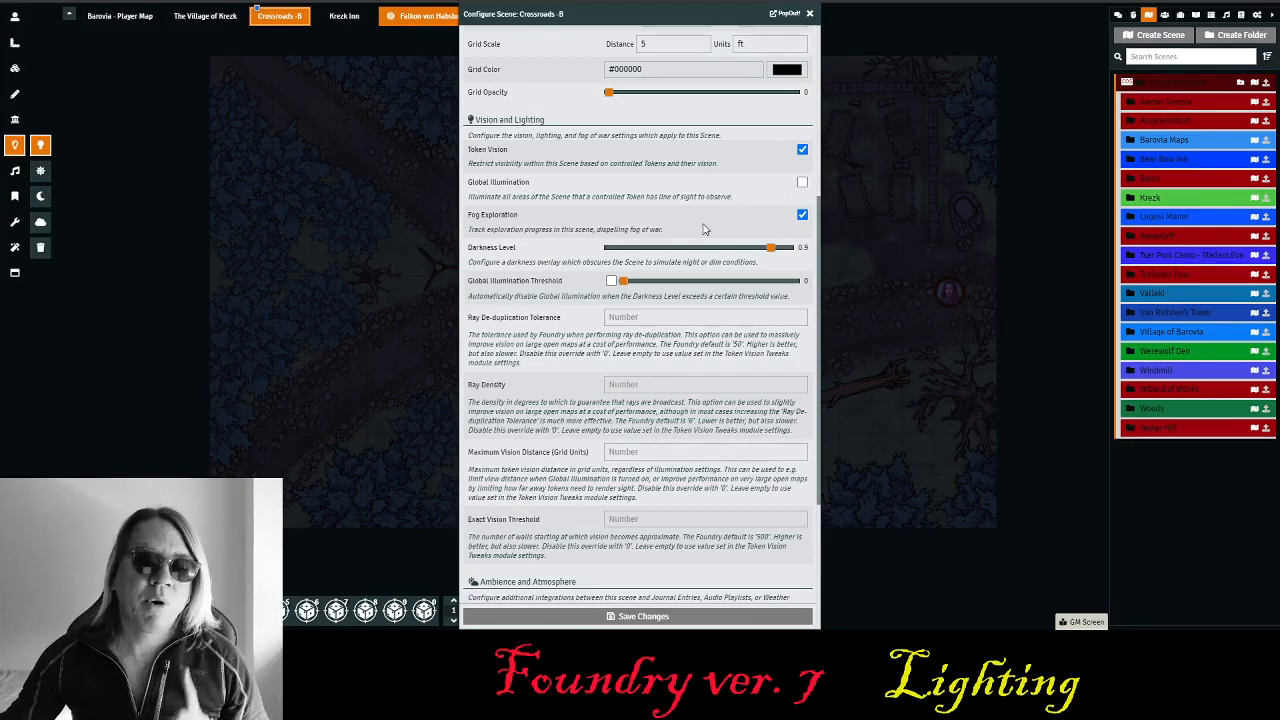
{"action": "mouse_move", "coordinate": [770, 251]}
{"action": "left_mouse_down"}
{"action": "mouse_move", "coordinate": [748, 256]}
{"action": "mouse_move", "coordinate": [800, 254]}
{"action": "mouse_move", "coordinate": [770, 252]}
{"action": "left_mouse_up"}
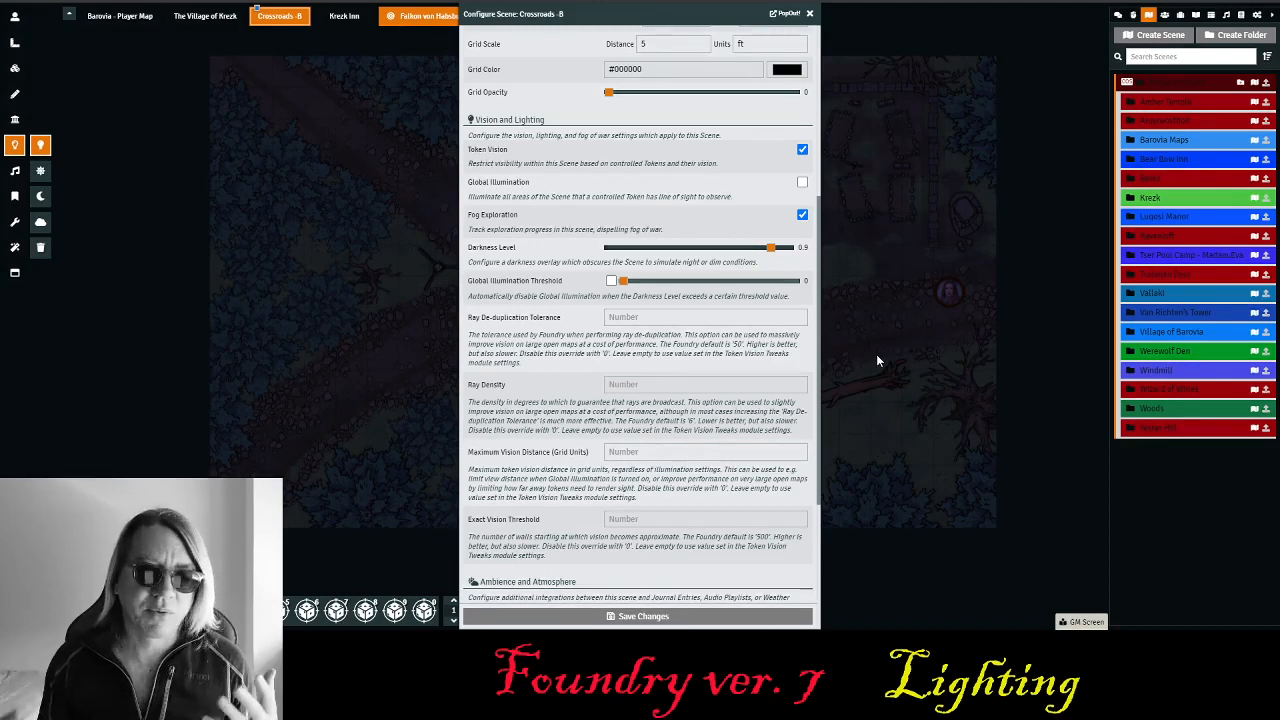
{"action": "left_click", "coordinate": [656, 615]}
- Select the character token at the east end of the road and check its dim and bright vision settings
{"action": "scroll", "coordinate": [755, 302], "scroll_direction": "up", "scroll_amount": 3}
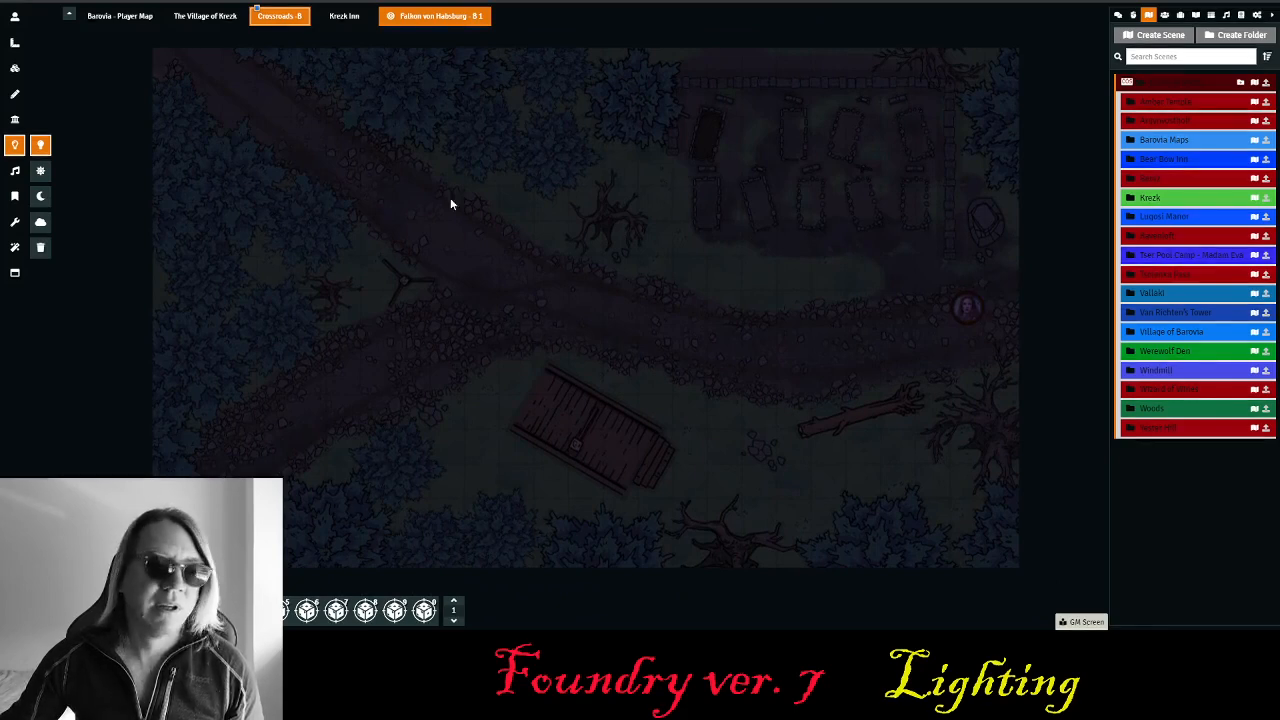
{"action": "left_click", "coordinate": [15, 17]}
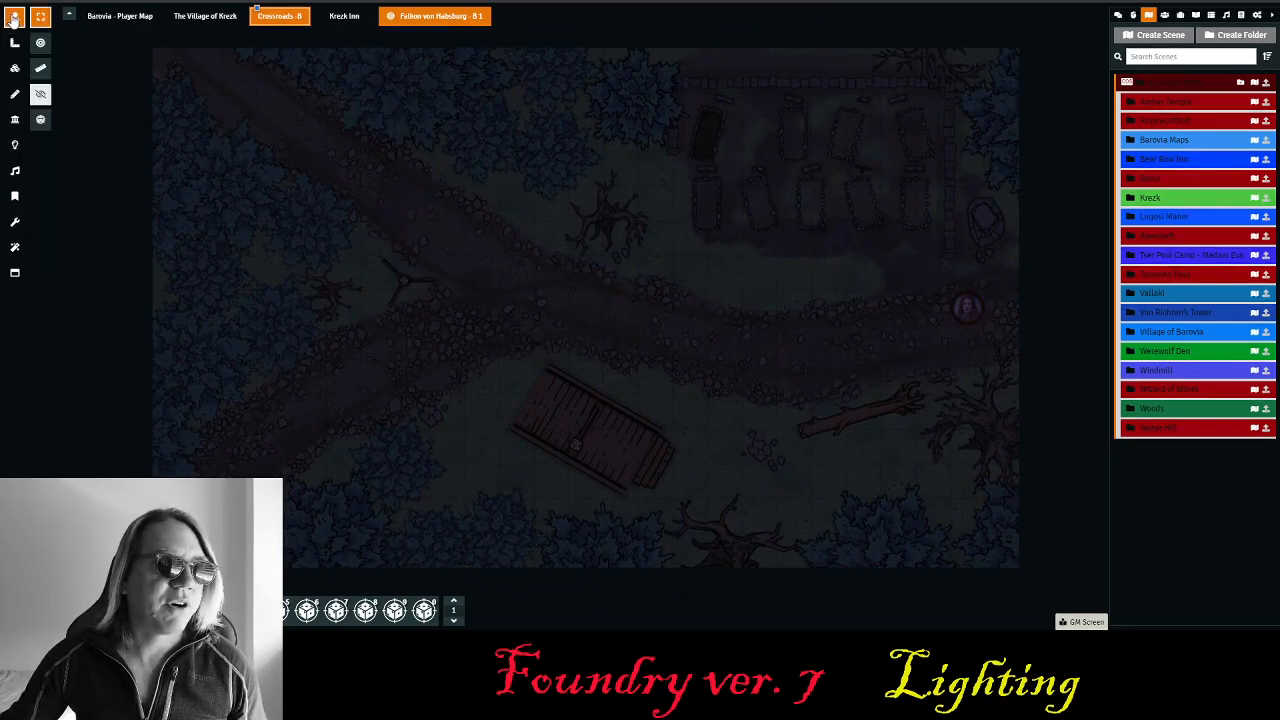
{"action": "left_click", "coordinate": [960, 310]}
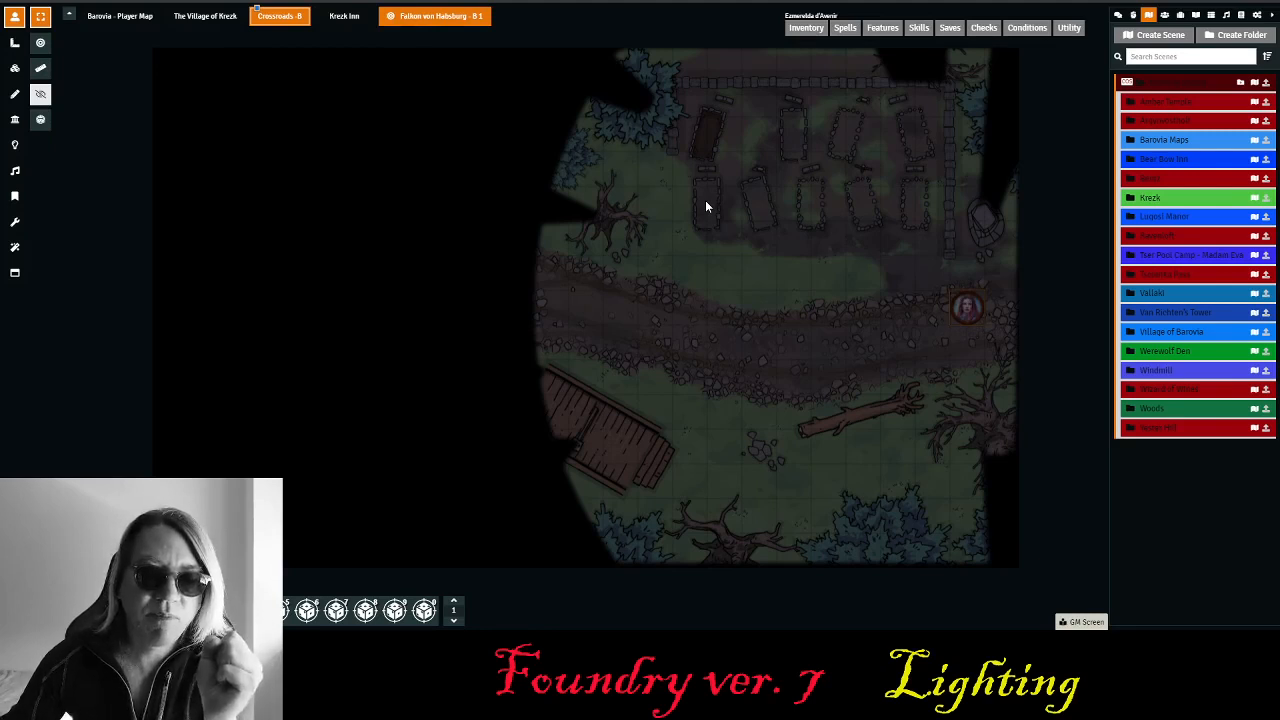
{"action": "right_click", "coordinate": [957, 302]}
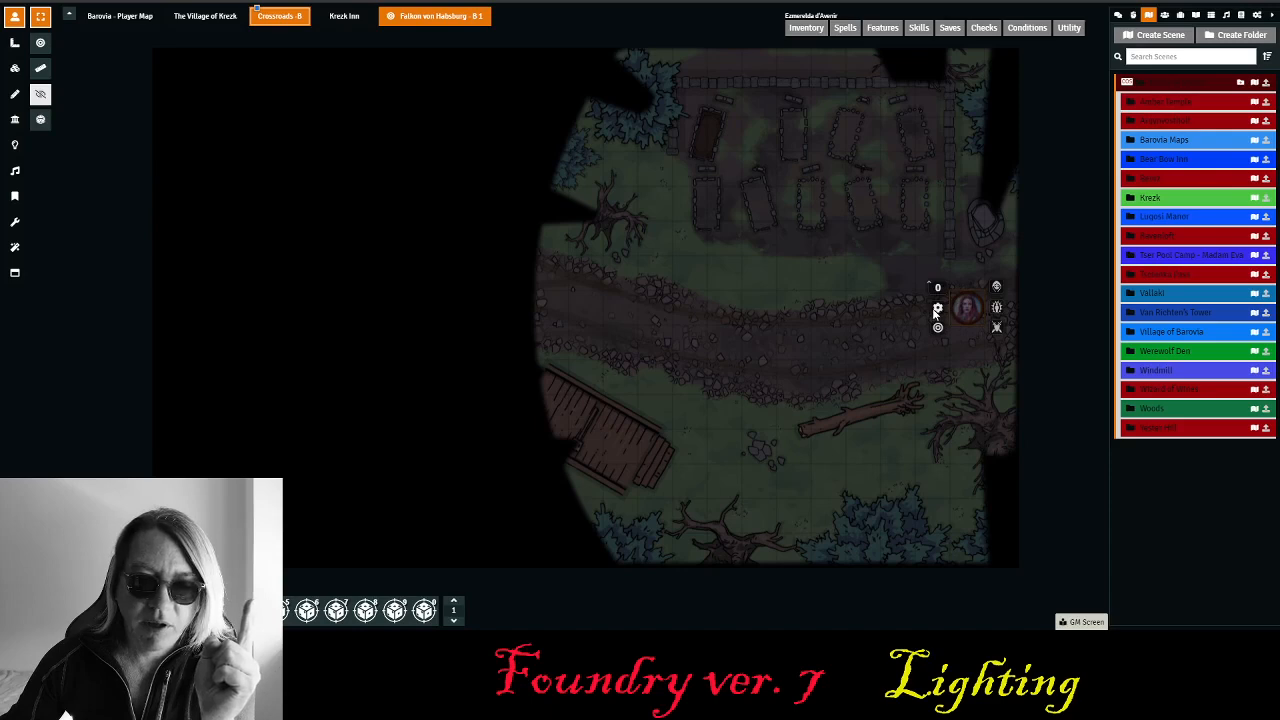
{"action": "left_click", "coordinate": [937, 308]}
{"action": "left_click", "coordinate": [690, 247]}
{"action": "left_click", "coordinate": [671, 307]}
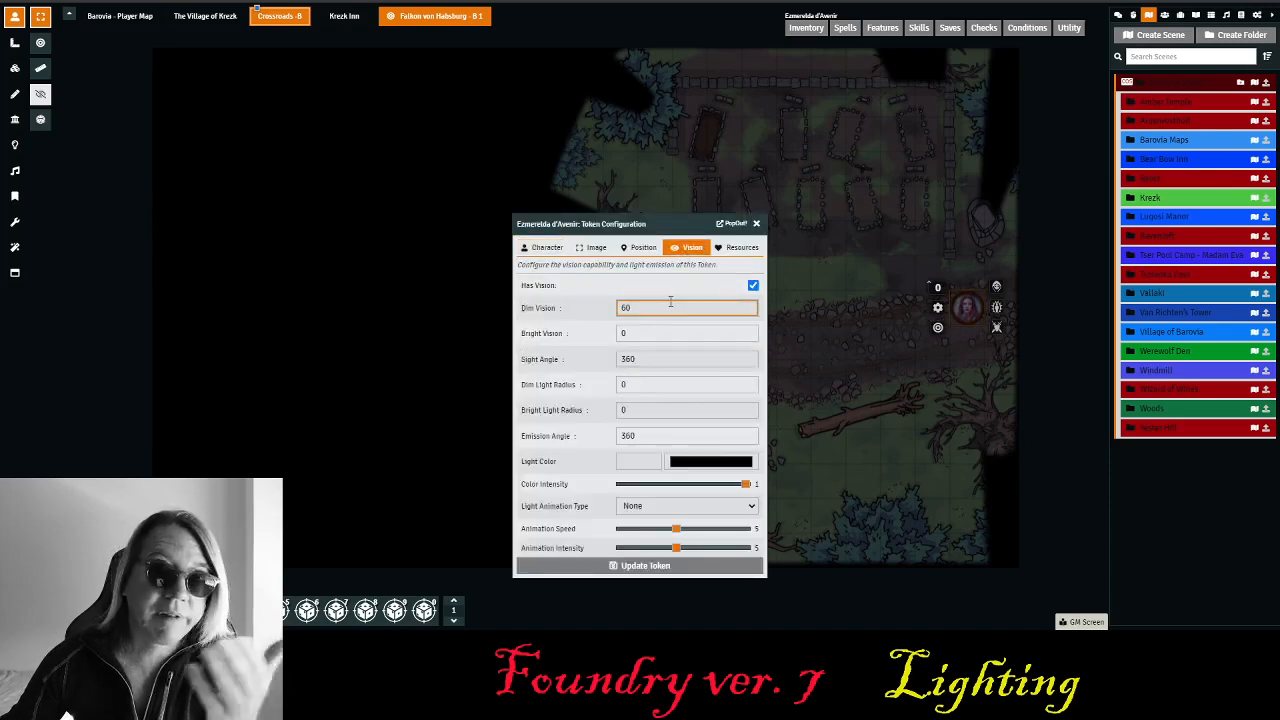
{"action": "left_click", "coordinate": [655, 354]}
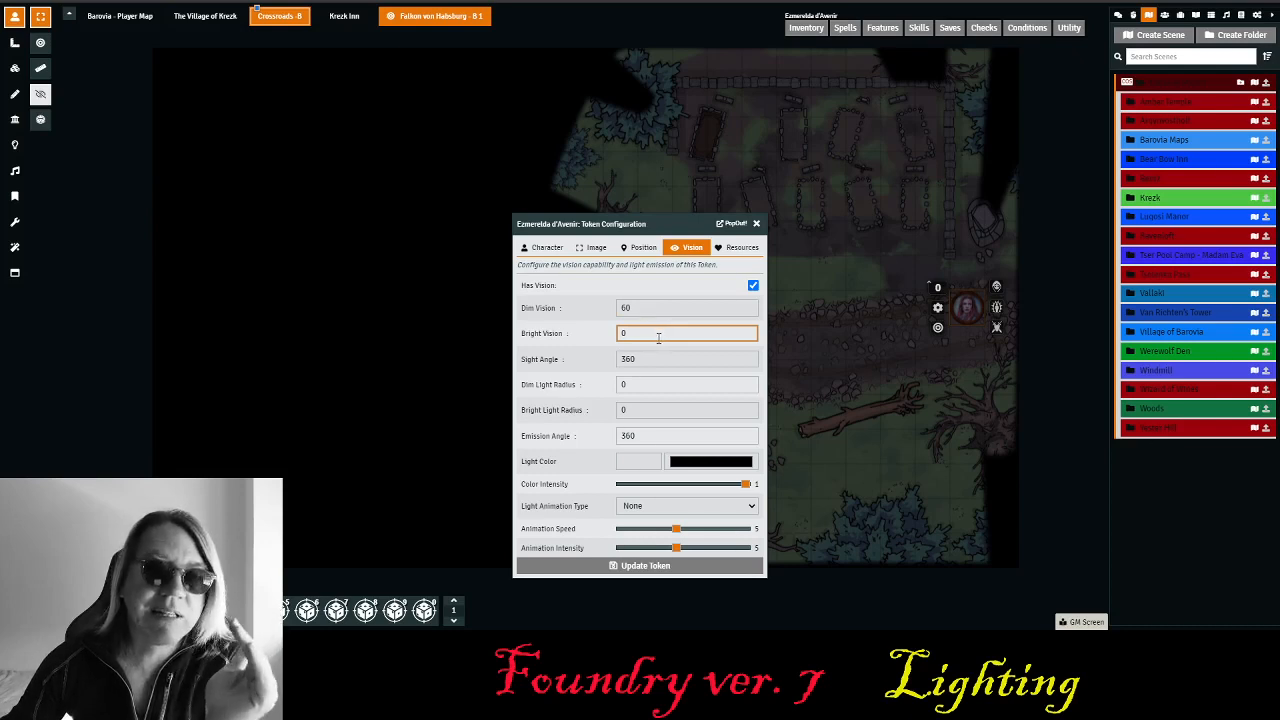
{"action": "left_click", "coordinate": [757, 224]}
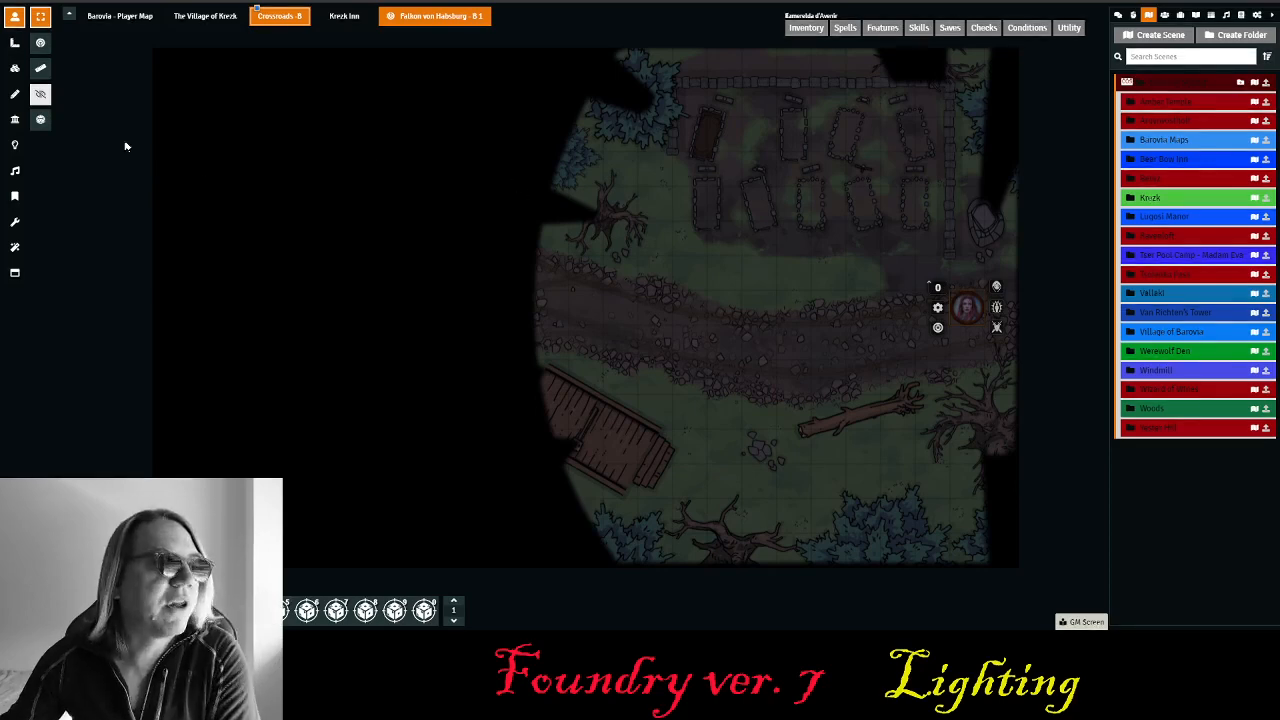
- Display the scene's walls and inspect how they surround the trees, wagon and graveyard
{"action": "left_click", "coordinate": [15, 119]}
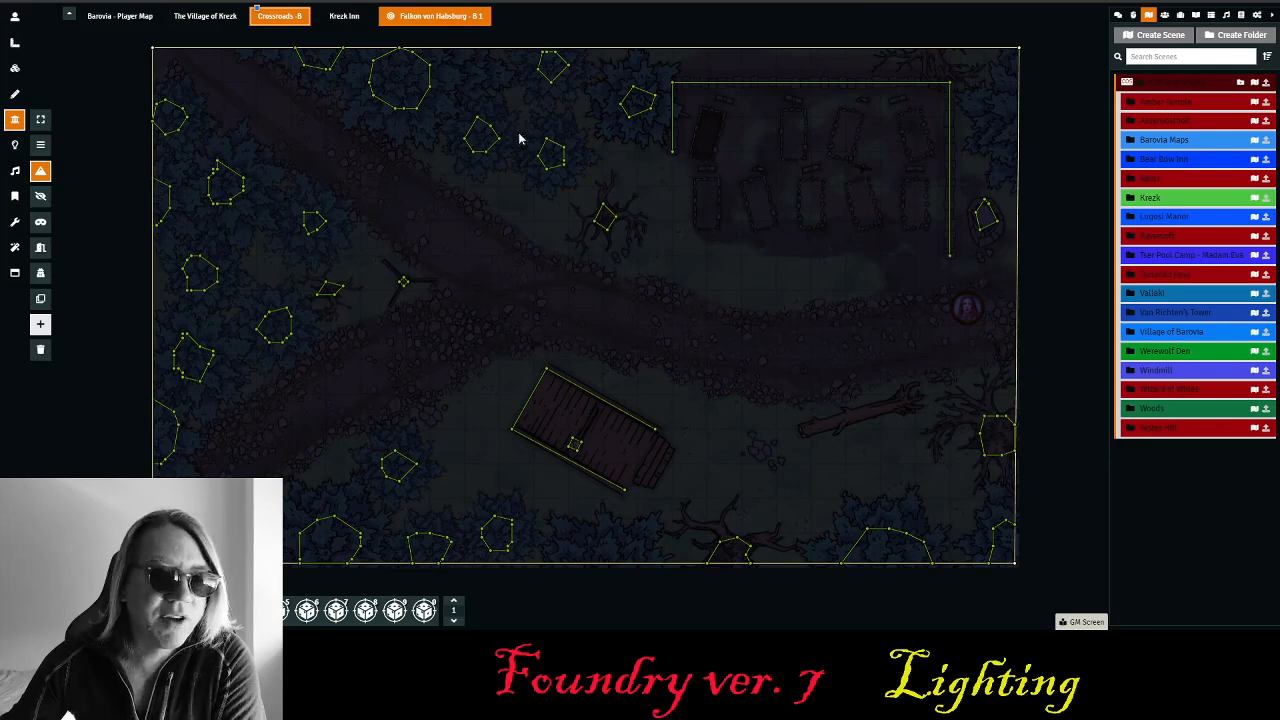
{"action": "left_click_drag", "start_coordinate": [680, 343], "coordinate": [729, 343]}
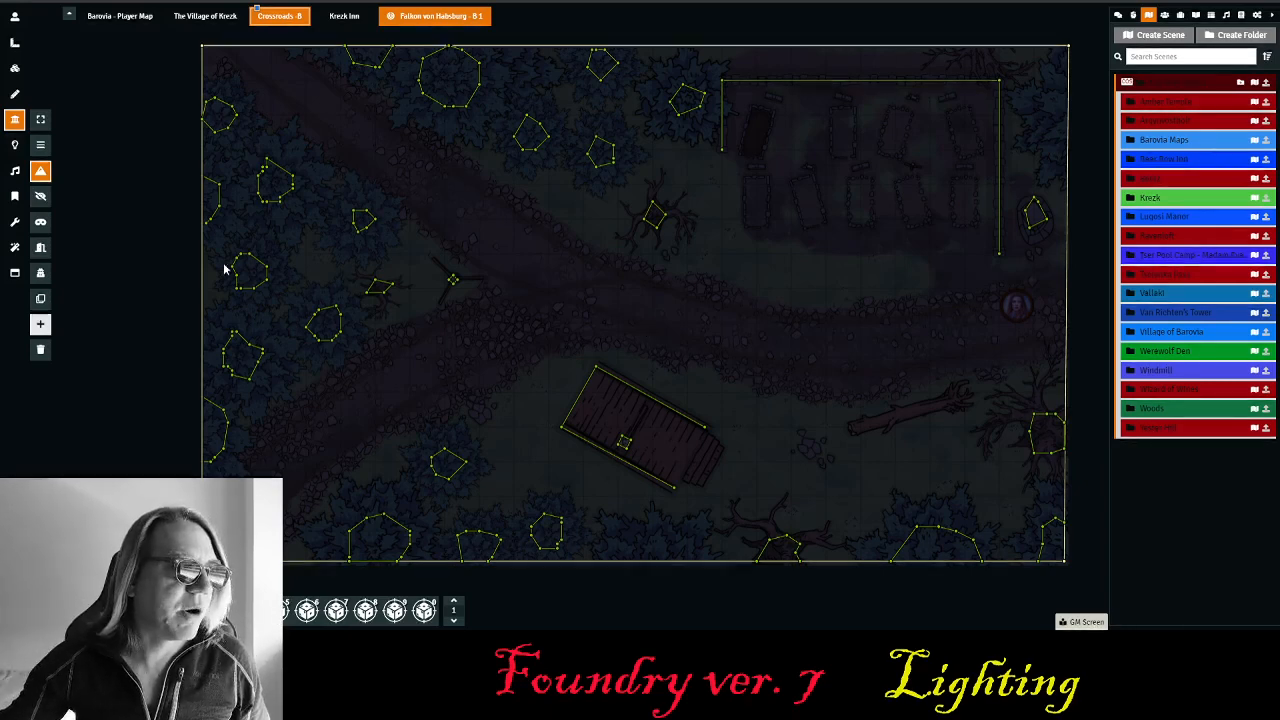
- Place a light source at the center of the crossroads with a bright light radius of 0 and a dim light radius of 90
{"action": "left_click", "coordinate": [14, 145]}
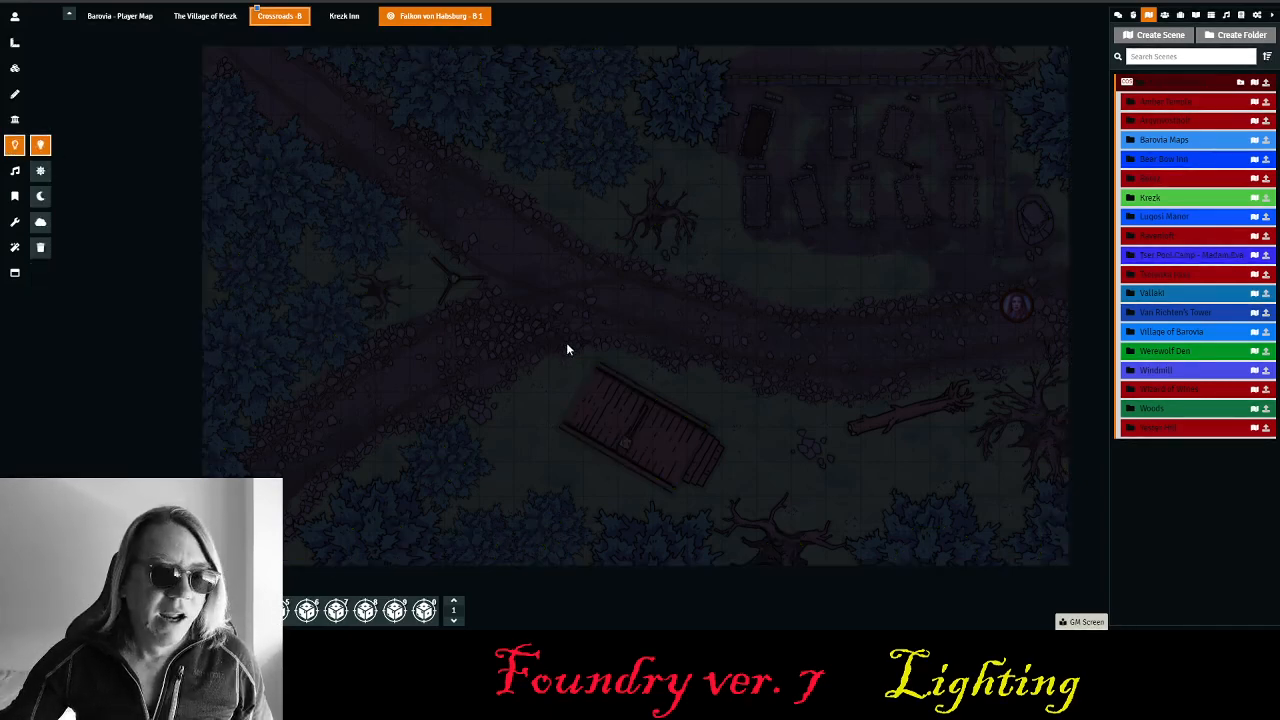
{"action": "left_click_drag", "start_coordinate": [540, 312], "coordinate": [1104, 476]}
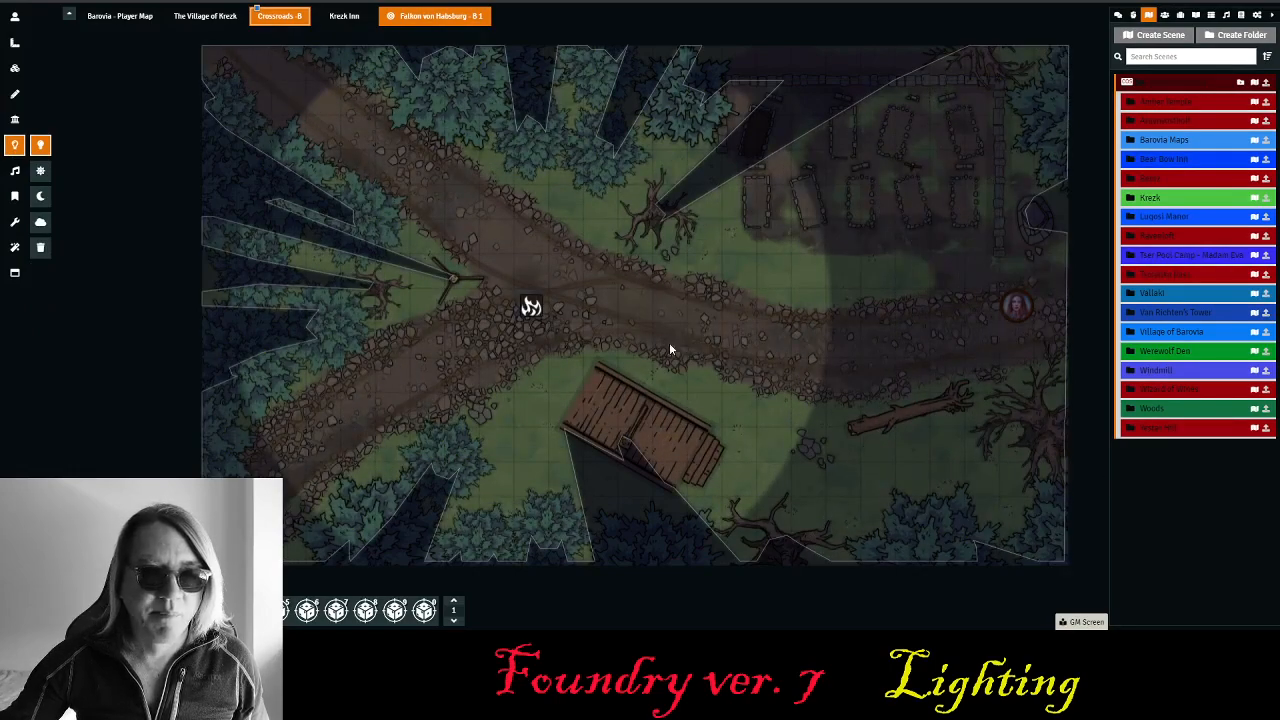
{"action": "double_click", "coordinate": [533, 307]}
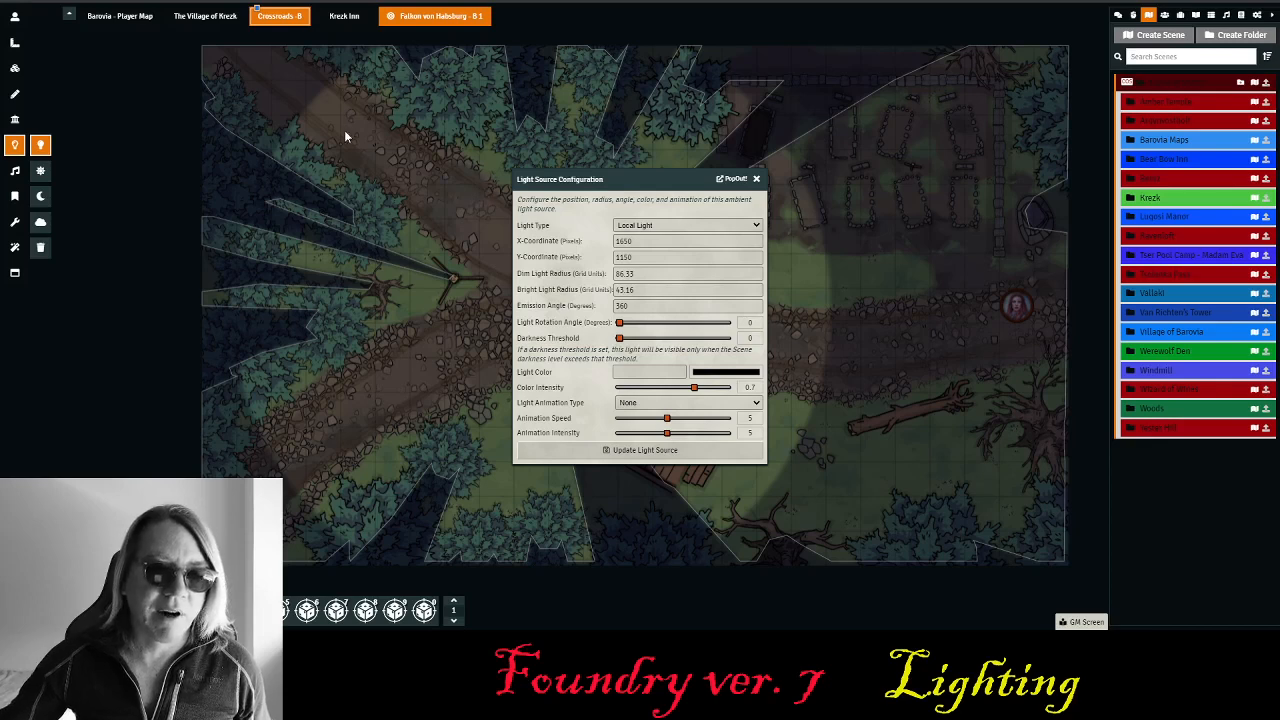
{"action": "left_click_drag", "start_coordinate": [648, 290], "coordinate": [580, 298]}
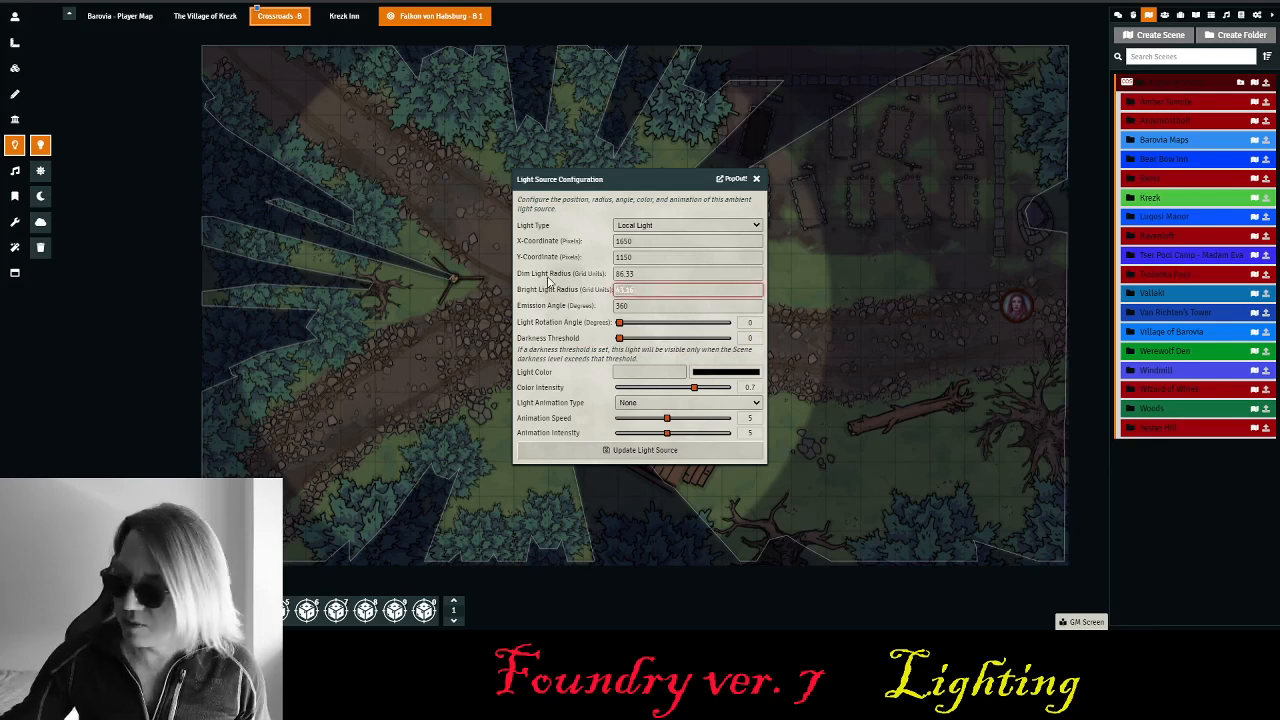
{"action": "type", "text": "0"}
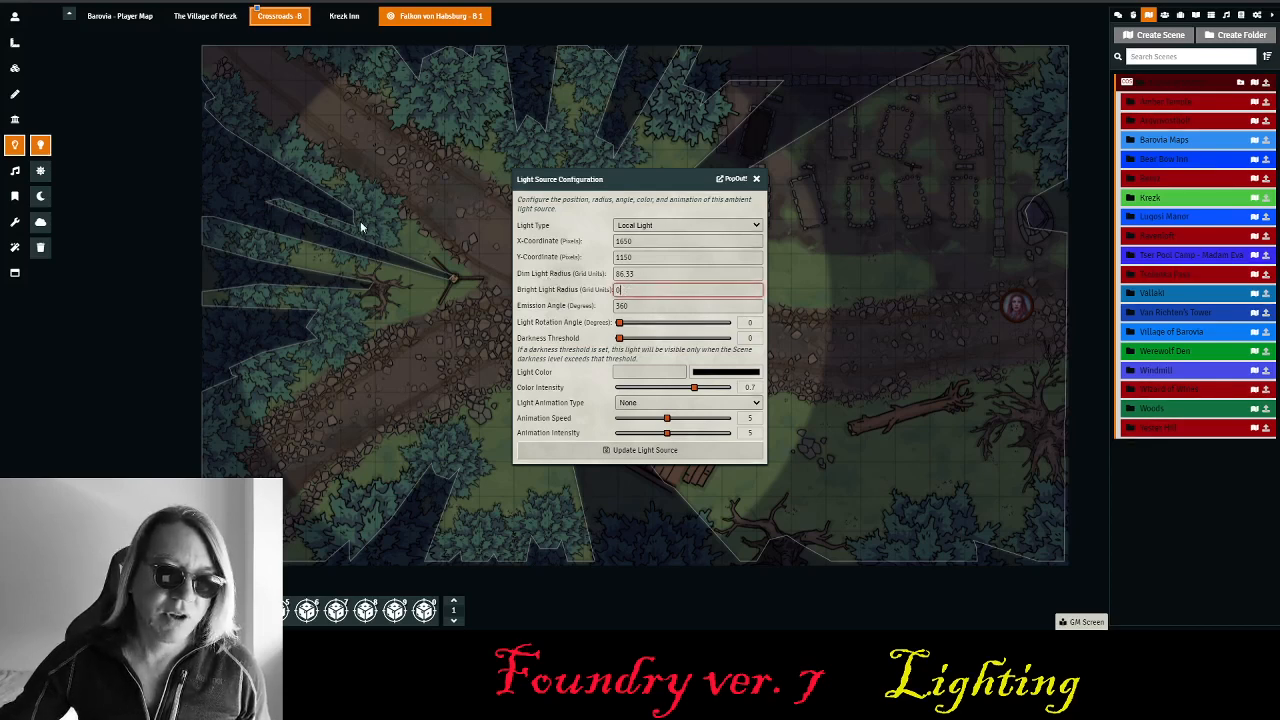
{"action": "key", "text": "shift+Tab"}
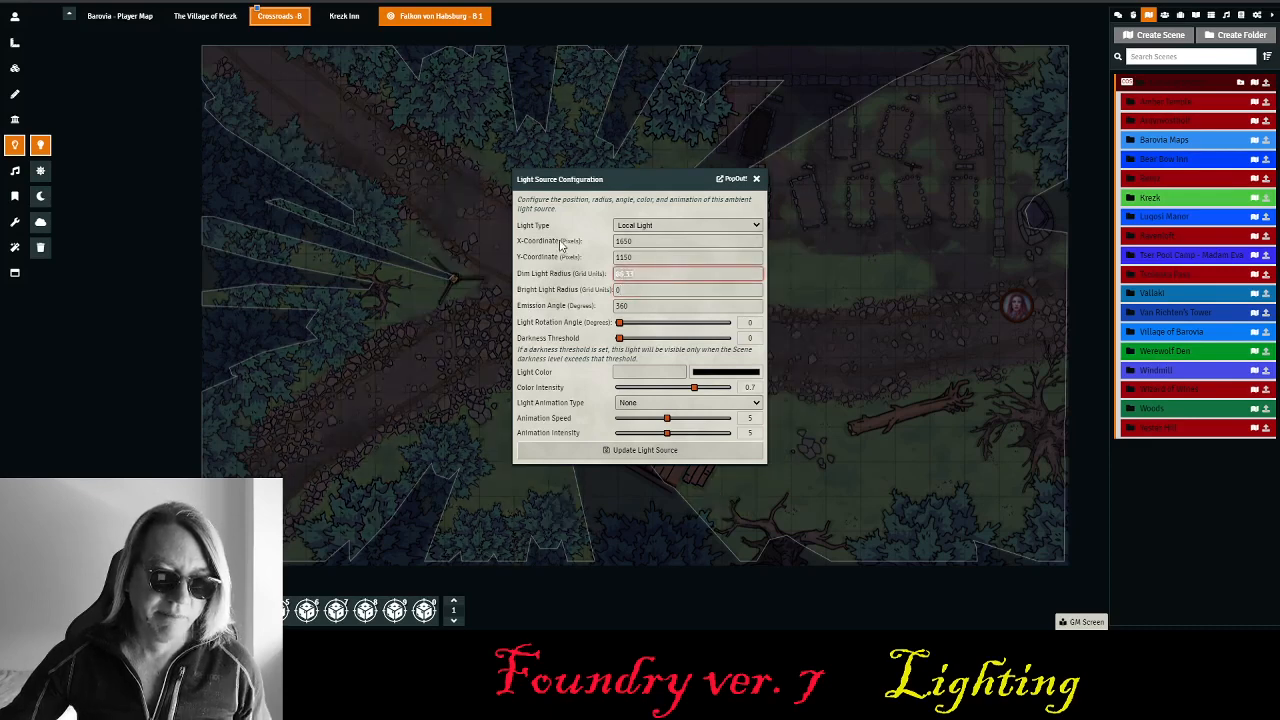
{"action": "type", "text": "90"}
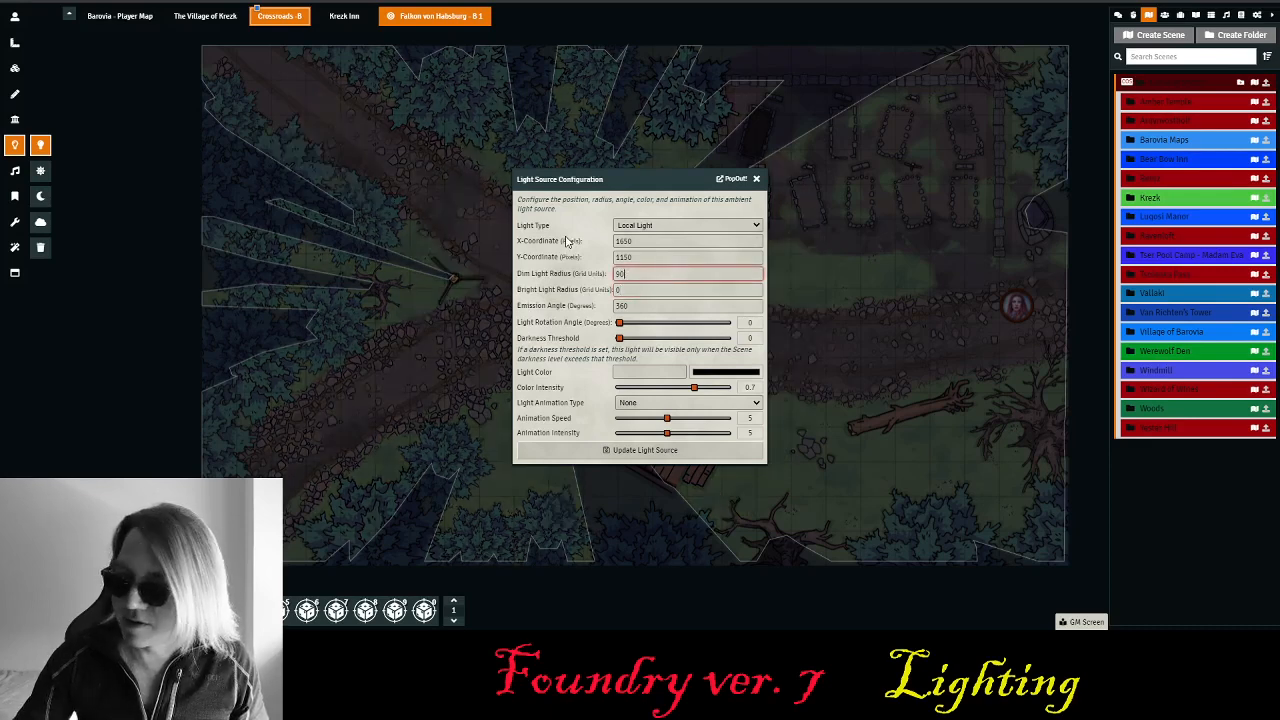
{"action": "left_click", "coordinate": [625, 451]}
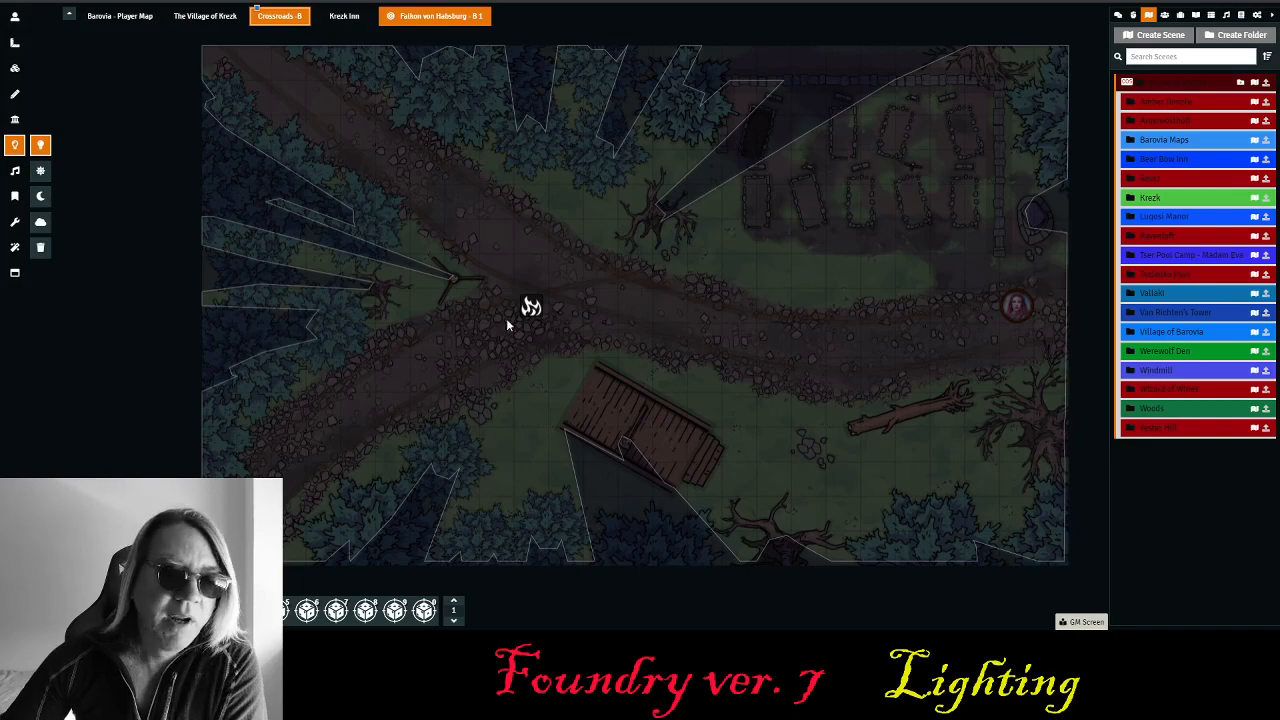
- Set the crossroads light's color to blue #184dc9
{"action": "mouse_move", "coordinate": [540, 310]}
{"action": "left_mouse_down"}
{"action": "mouse_move", "coordinate": [550, 268]}
{"action": "mouse_move", "coordinate": [488, 218]}
{"action": "mouse_move", "coordinate": [597, 277]}
{"action": "mouse_move", "coordinate": [414, 373]}
{"action": "mouse_move", "coordinate": [549, 349]}
{"action": "mouse_move", "coordinate": [543, 309]}
{"action": "mouse_move", "coordinate": [491, 223]}
{"action": "mouse_move", "coordinate": [545, 262]}
{"action": "mouse_move", "coordinate": [528, 306]}
{"action": "left_mouse_up"}
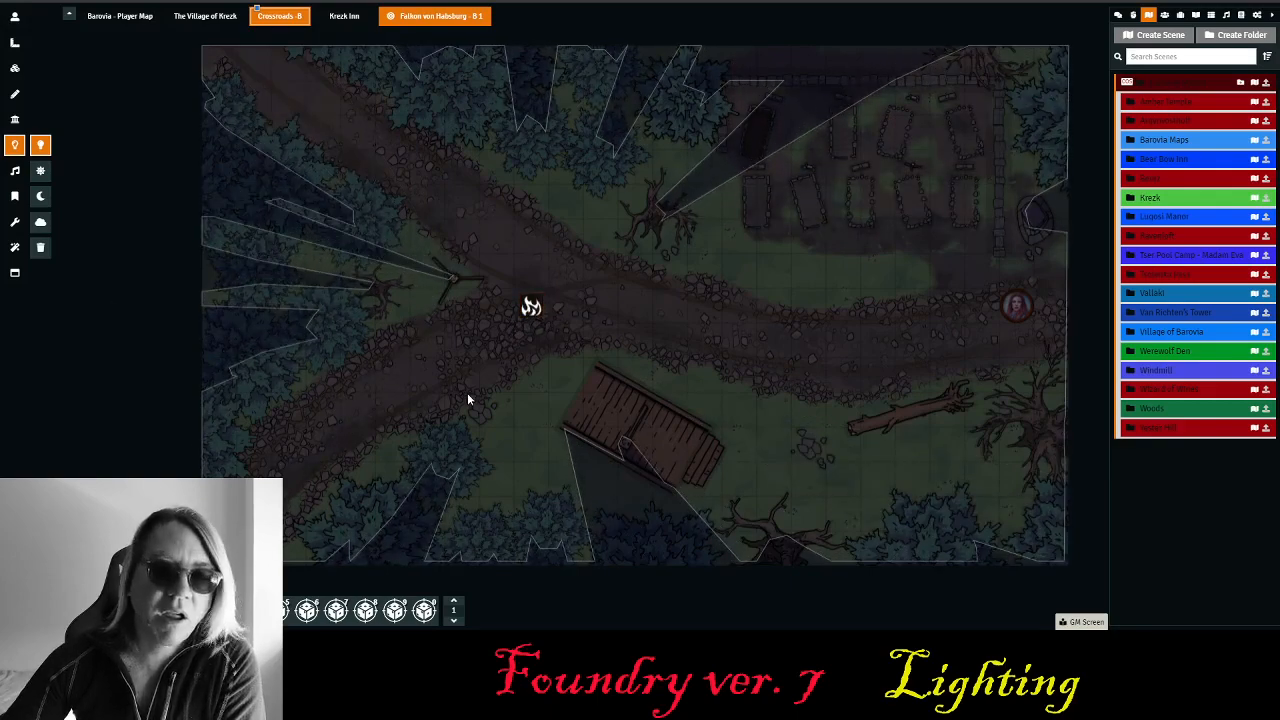
{"action": "scroll", "coordinate": [467, 394], "scroll_direction": "up", "scroll_amount": 1}
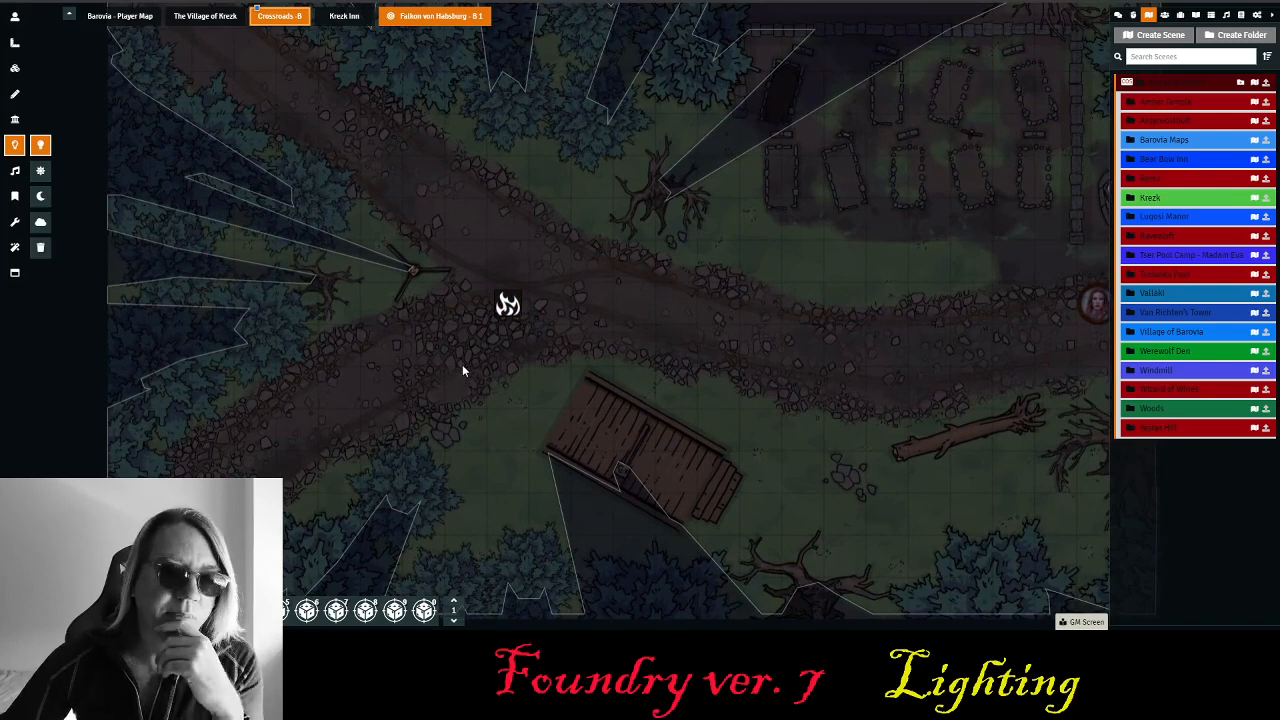
{"action": "double_click", "coordinate": [505, 307]}
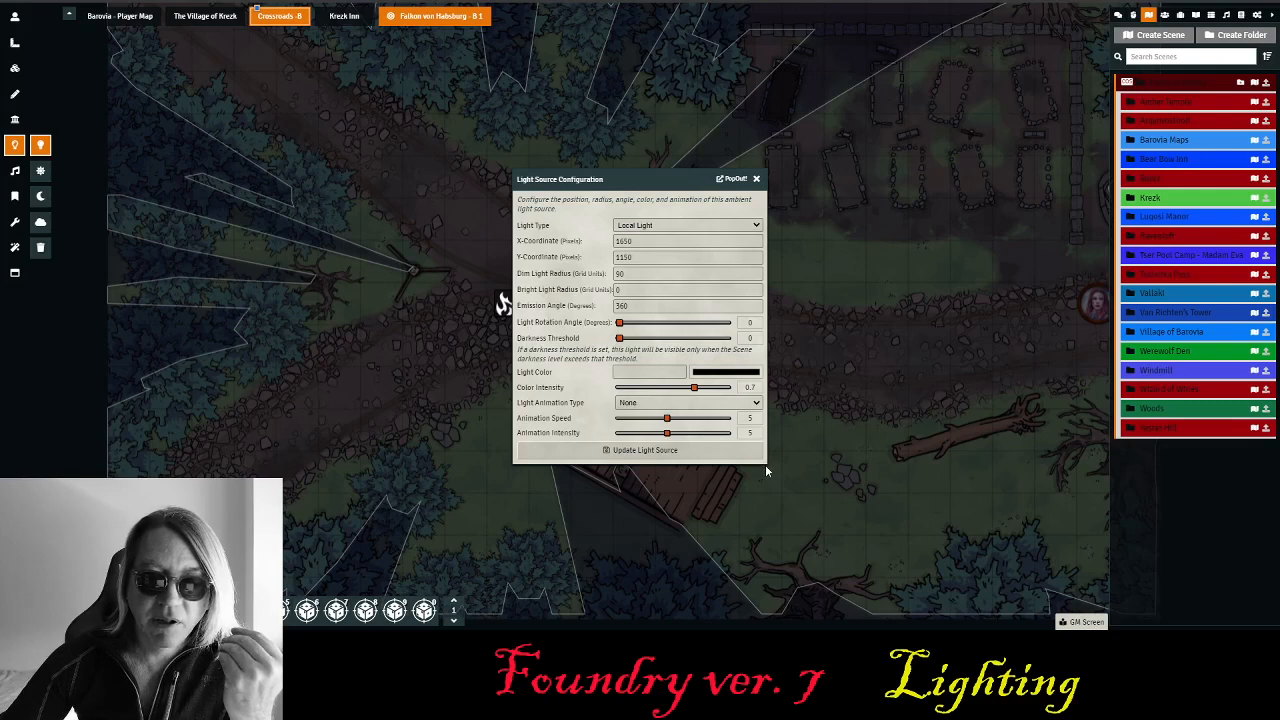
{"action": "left_click", "coordinate": [799, 396]}
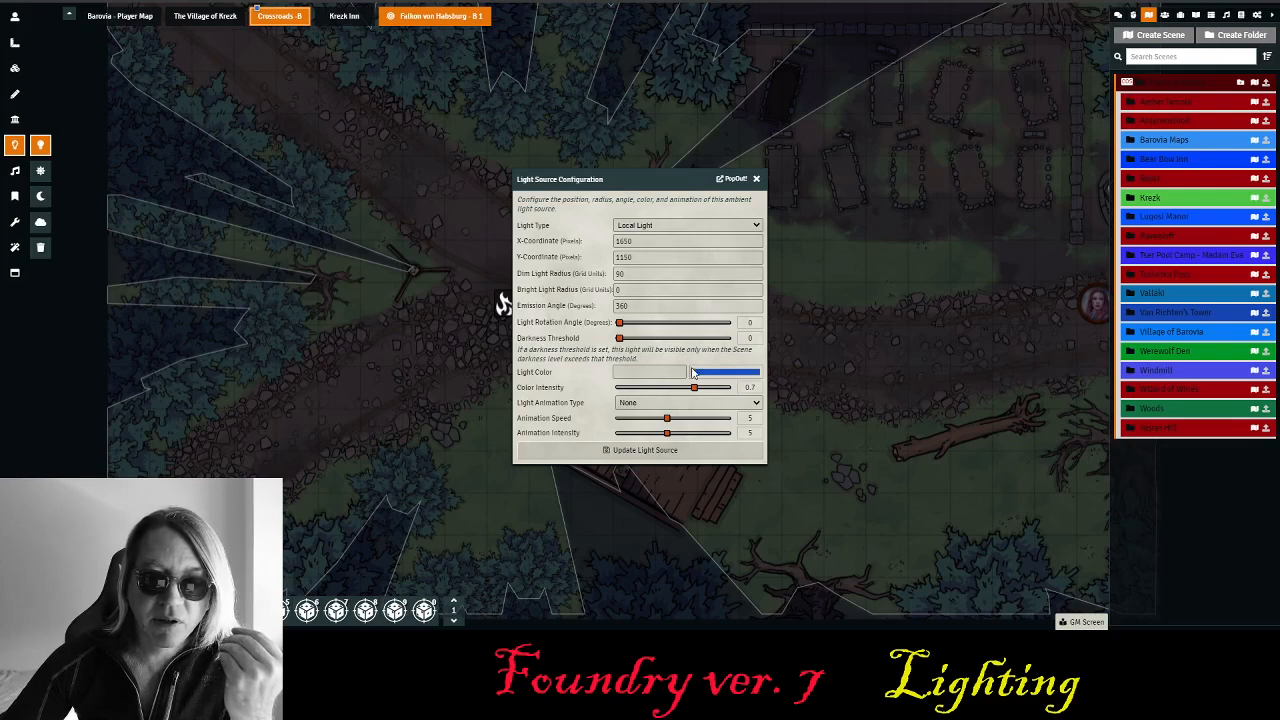
{"action": "left_click", "coordinate": [645, 350]}
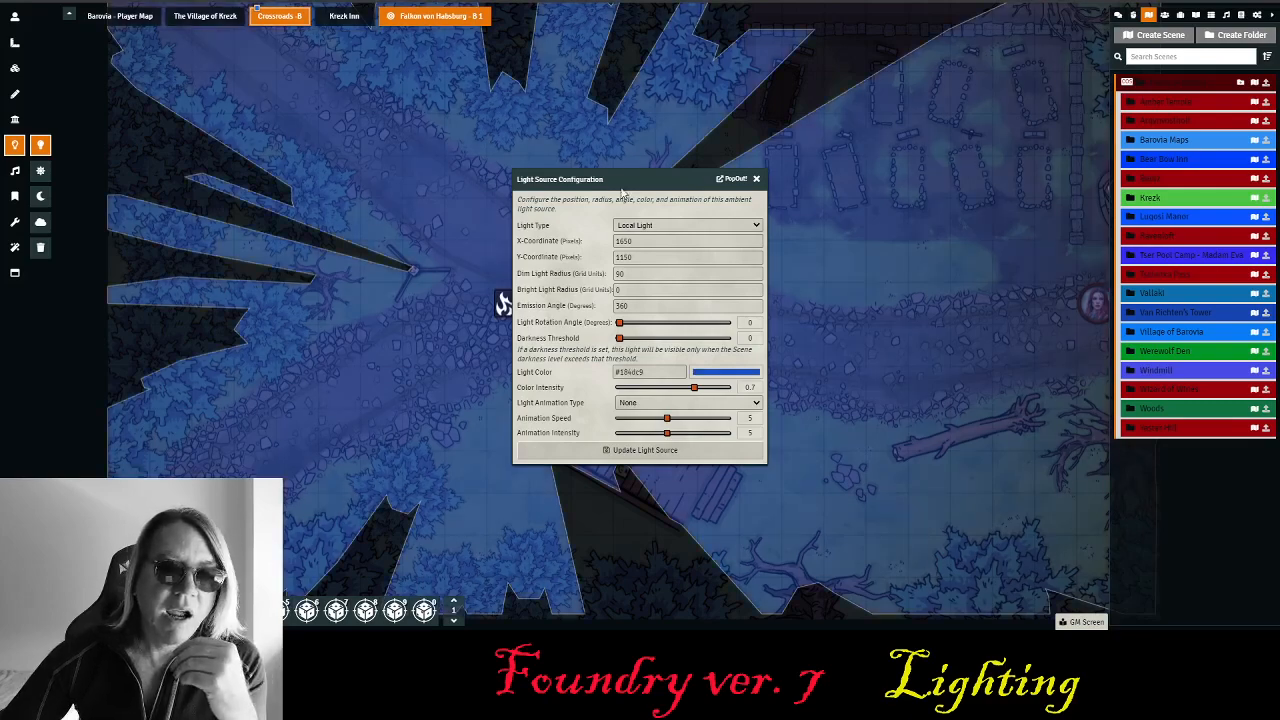
- Give the crossroads light a Ghostly Light animation with speed 1, animation intensity 6 and color intensity 0.55
{"action": "left_click_drag", "start_coordinate": [626, 177], "coordinate": [606, 81]}
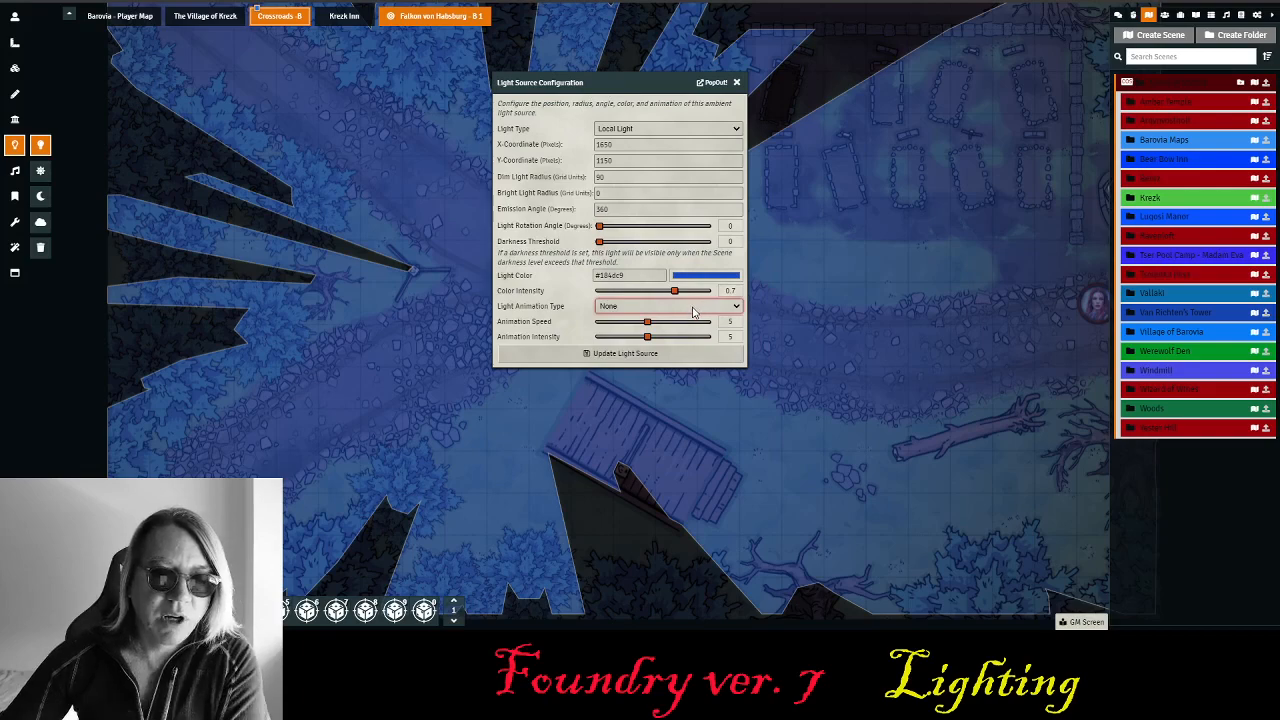
{"action": "left_click", "coordinate": [690, 411]}
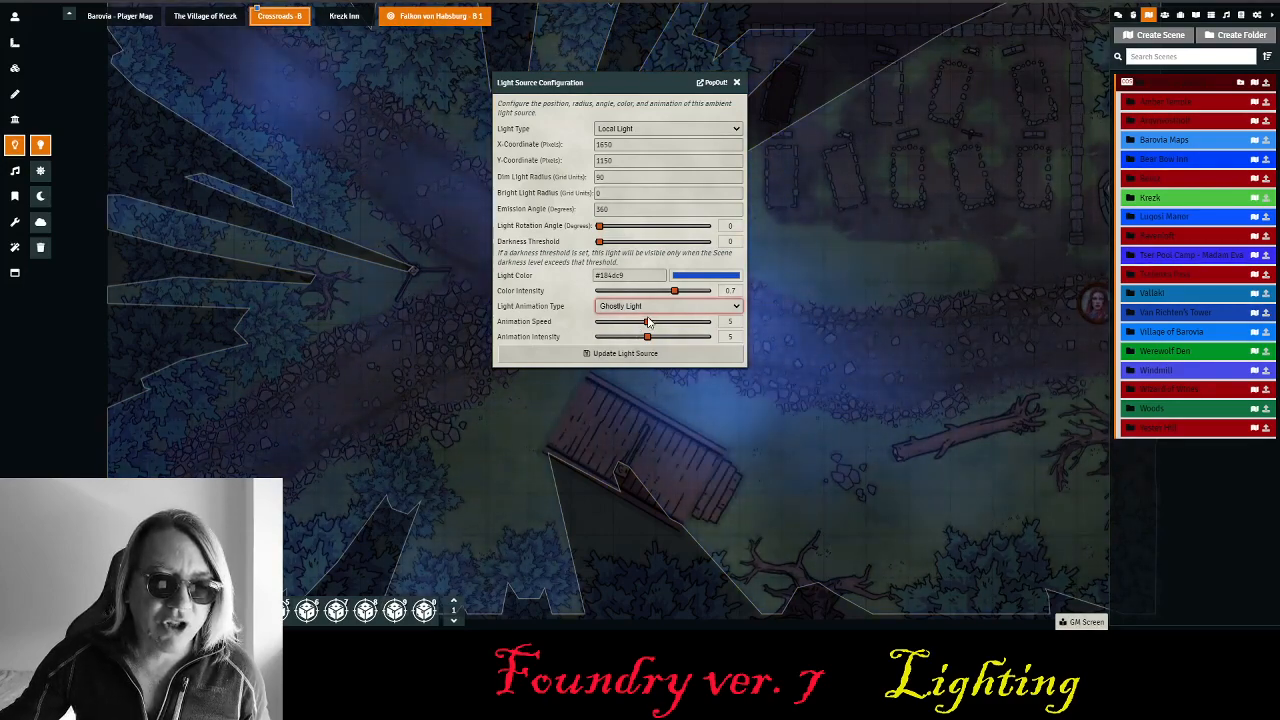
{"action": "left_click_drag", "start_coordinate": [648, 324], "coordinate": [595, 324]}
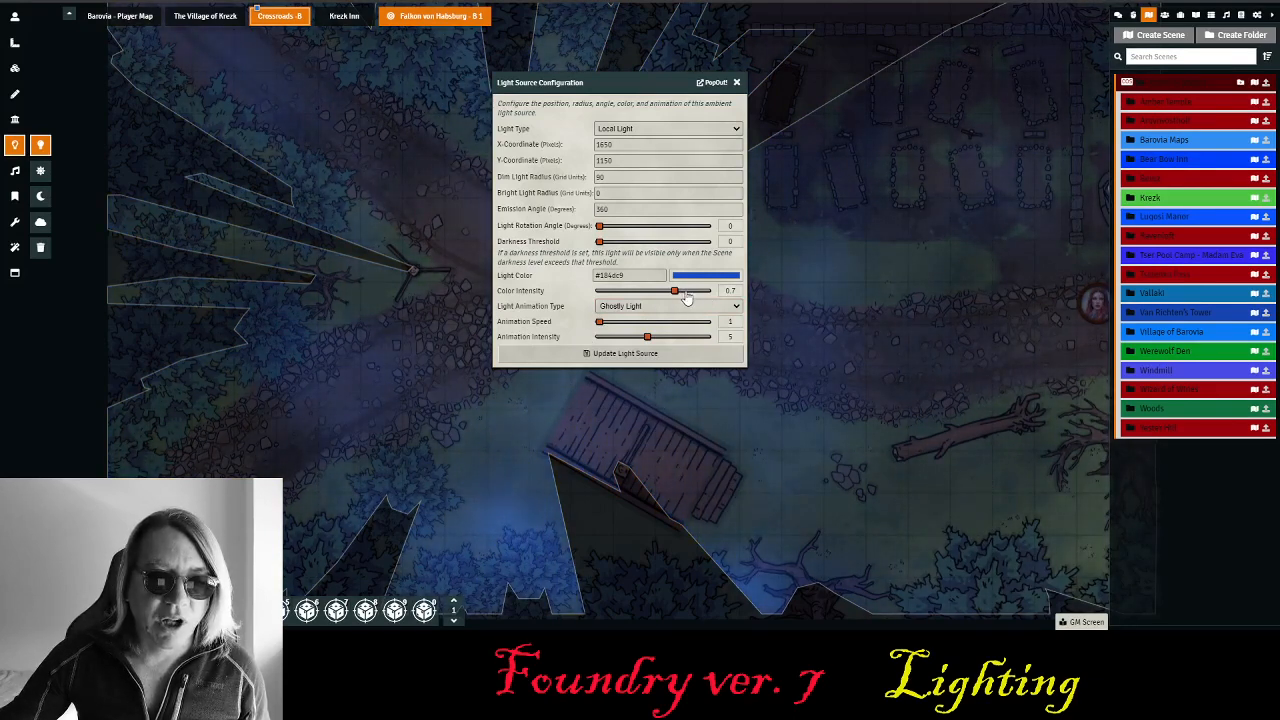
{"action": "left_click_drag", "start_coordinate": [677, 298], "coordinate": [659, 292]}
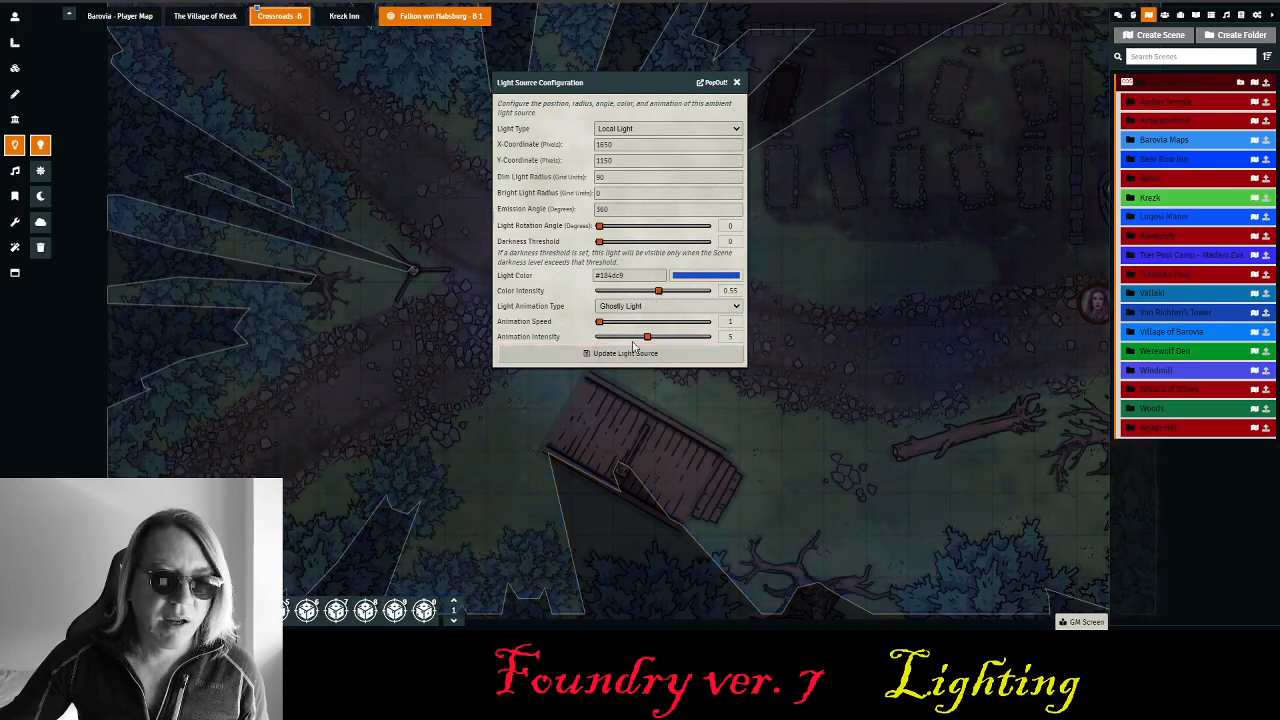
{"action": "left_click_drag", "start_coordinate": [647, 337], "coordinate": [659, 341]}
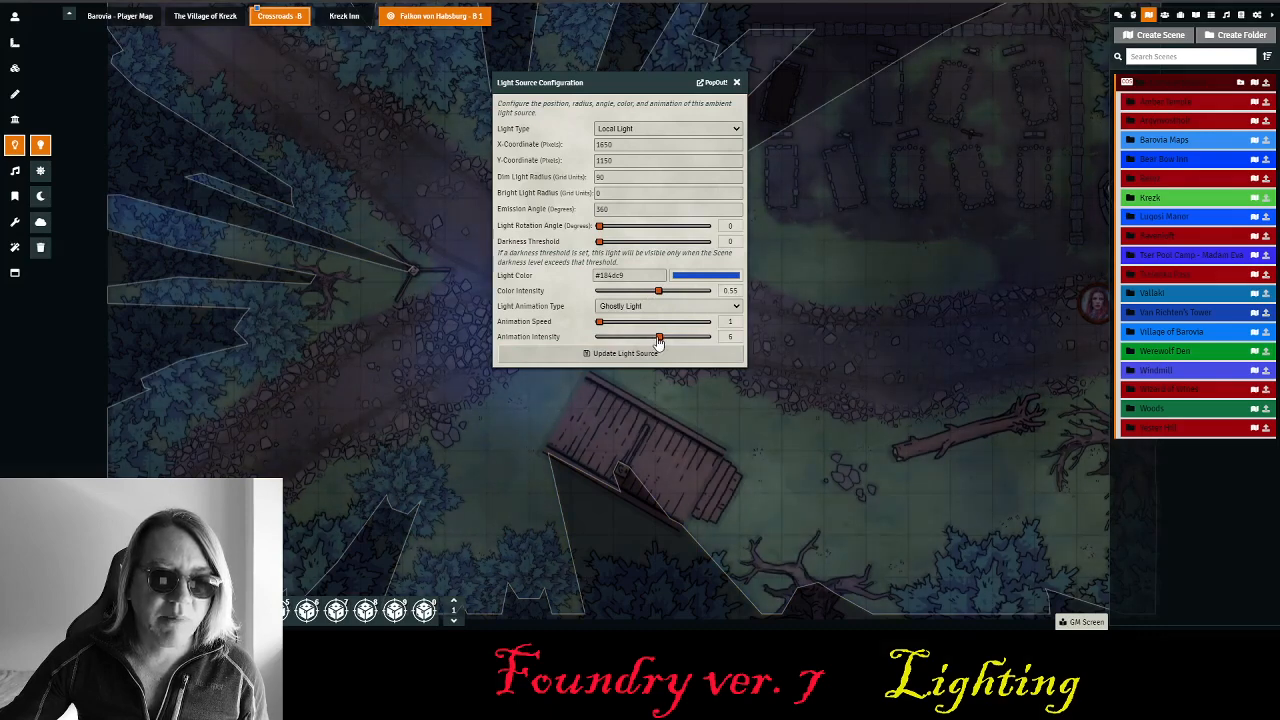
{"action": "left_click", "coordinate": [622, 354]}
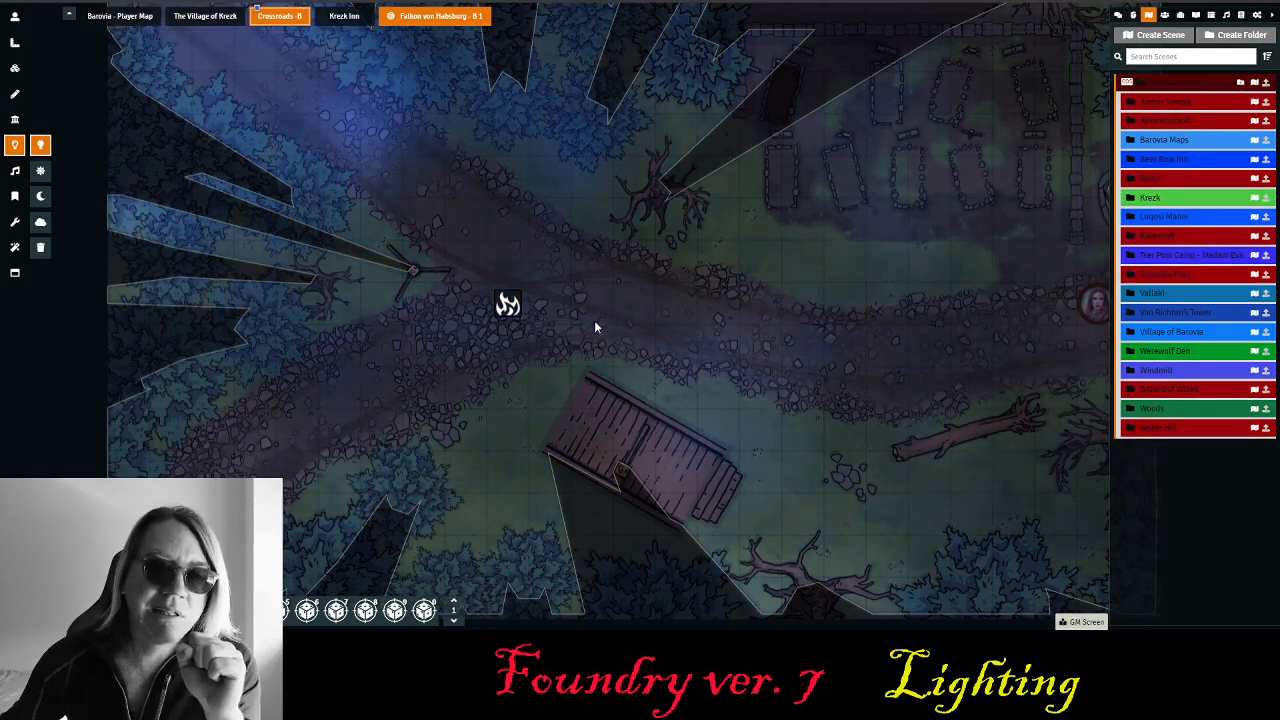
- Select the character token on the eastern road to preview the ghostly lighting from its viewpoint
{"action": "left_click_drag", "start_coordinate": [830, 313], "coordinate": [729, 283]}
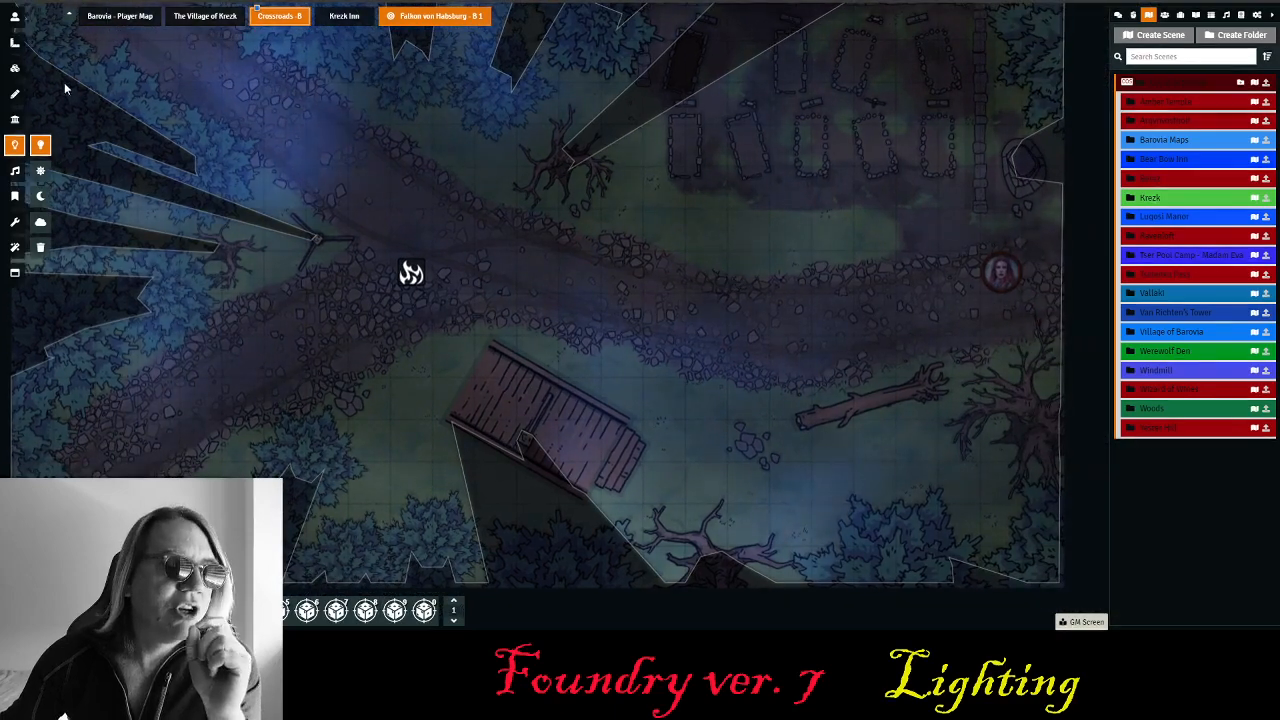
{"action": "left_click", "coordinate": [15, 18]}
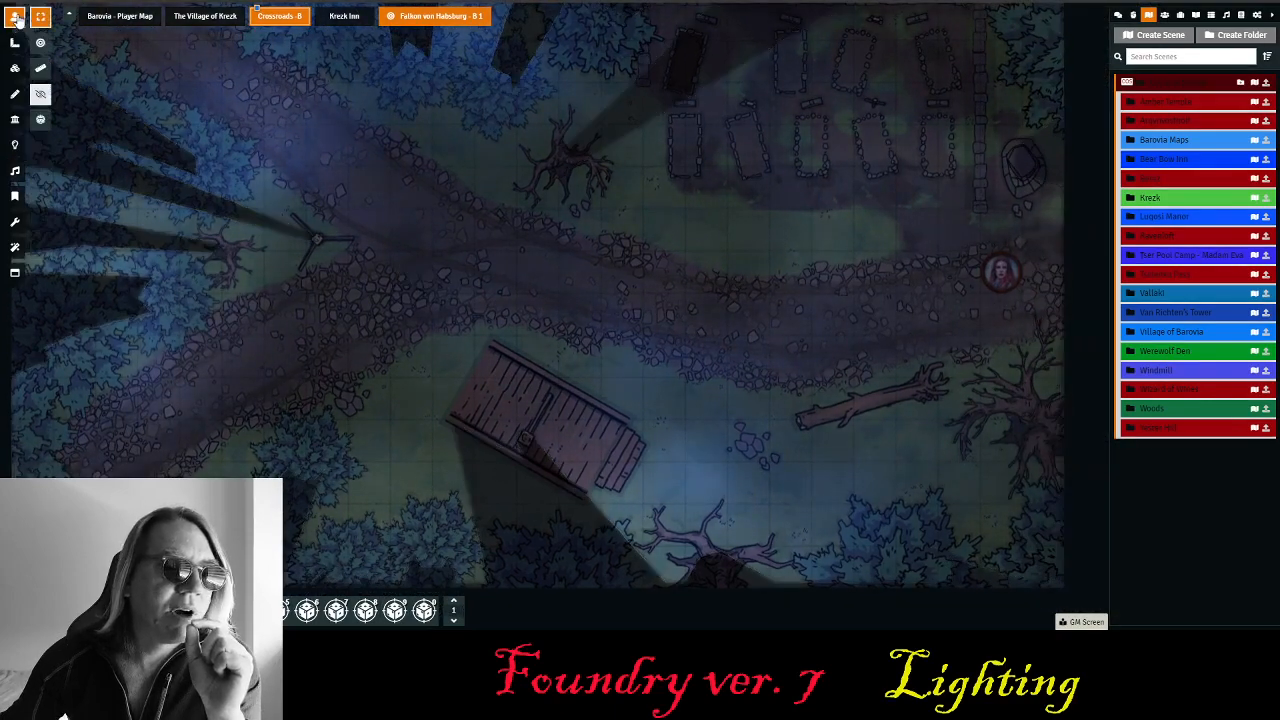
{"action": "left_click", "coordinate": [1001, 273]}
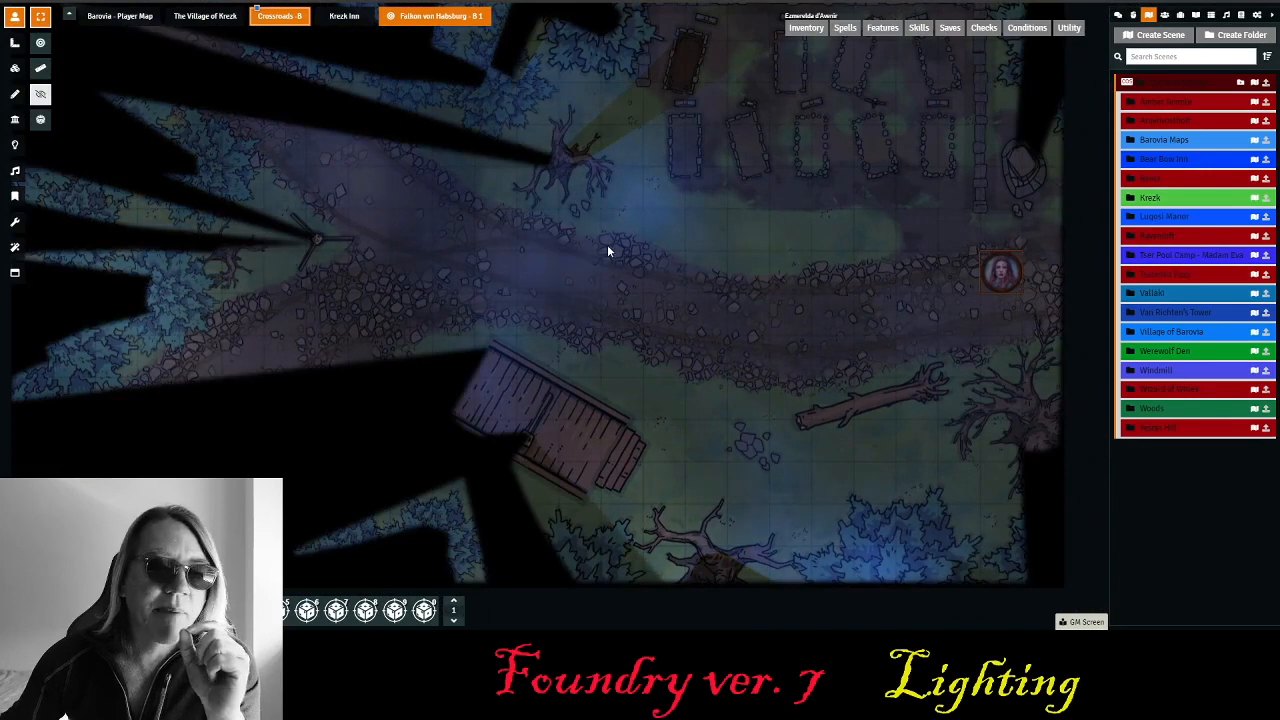
- Examine the animated ghostly light and the shadows cast by the trees, signpost and wagon around the crossroads
{"action": "left_click_drag", "start_coordinate": [608, 249], "coordinate": [640, 274]}
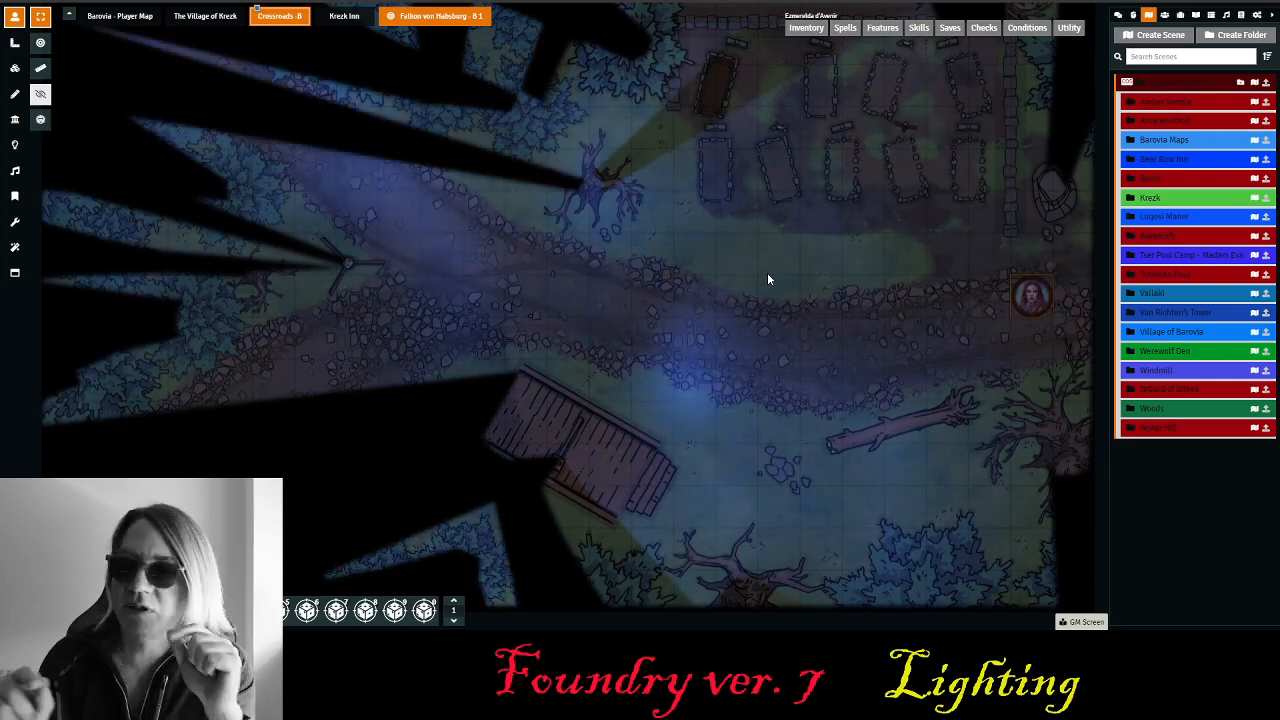
{"action": "scroll", "coordinate": [632, 372], "scroll_direction": "up", "scroll_amount": 5}
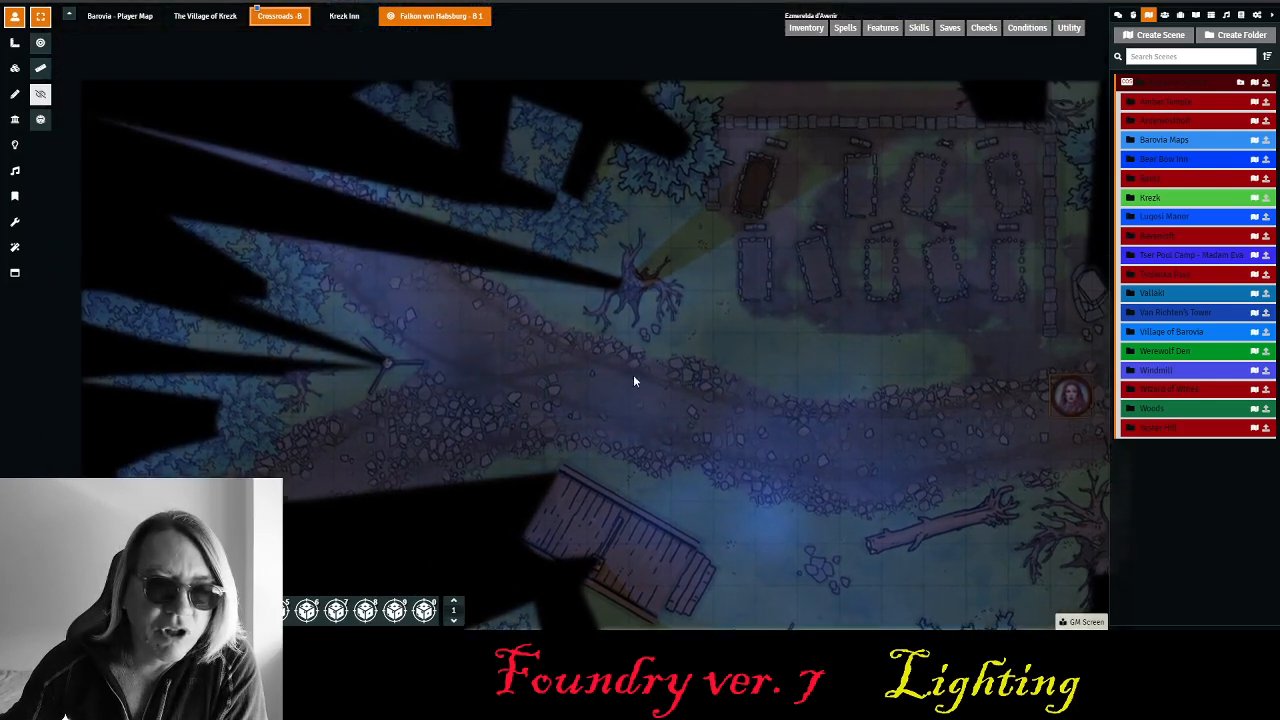
{"action": "scroll", "coordinate": [660, 341], "scroll_direction": "up", "scroll_amount": 2}
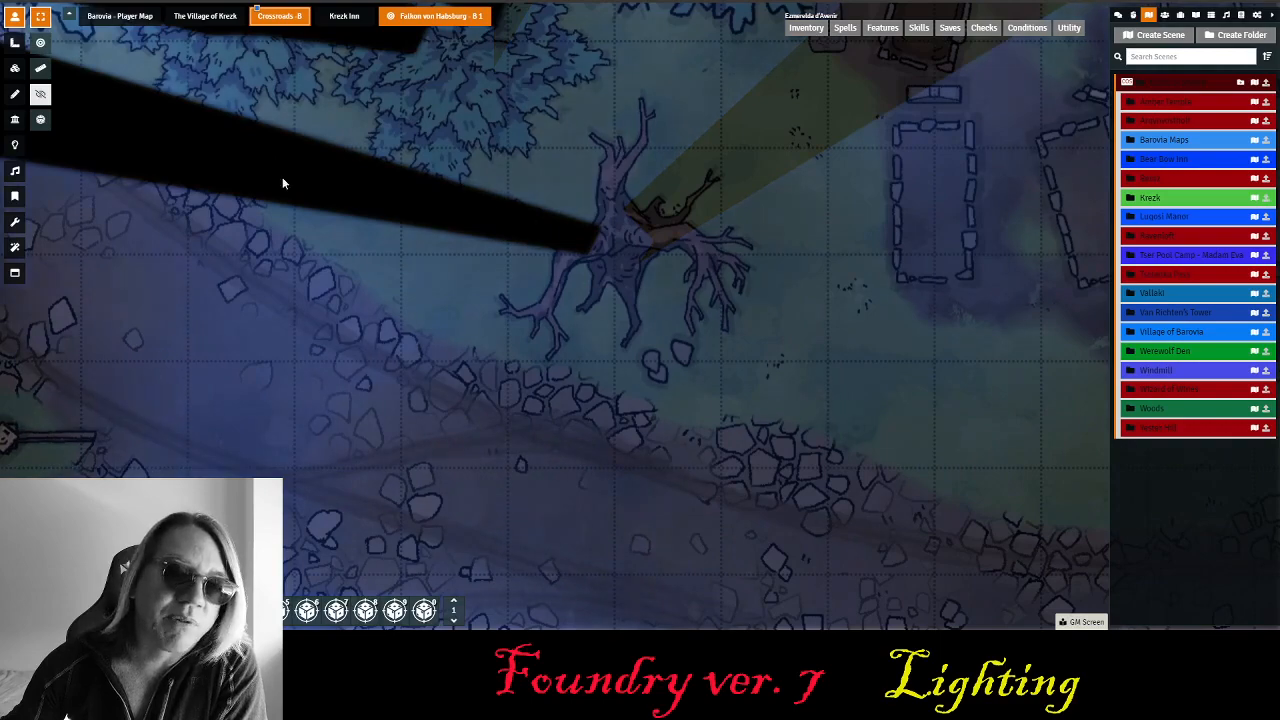
{"action": "scroll", "coordinate": [474, 358], "scroll_direction": "down", "scroll_amount": 1}
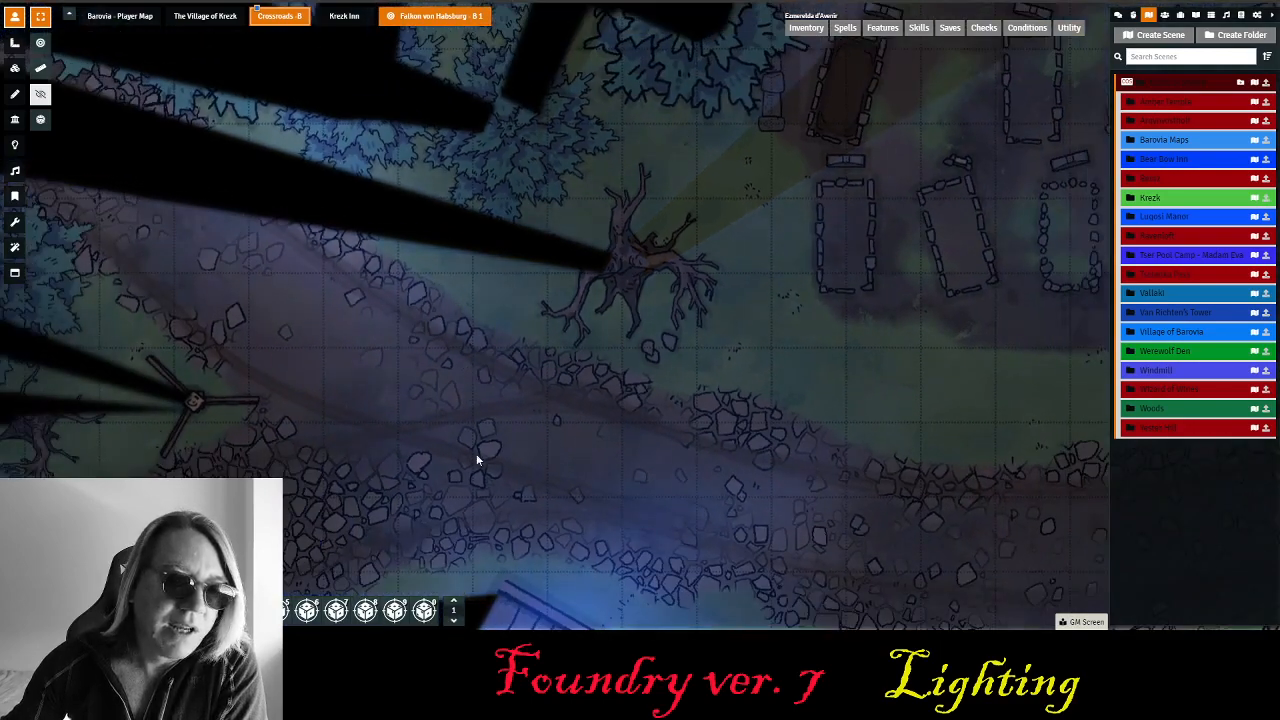
{"action": "scroll", "coordinate": [500, 420], "scroll_direction": "down", "scroll_amount": 1}
{"action": "scroll", "coordinate": [594, 427], "scroll_direction": "up", "scroll_amount": 5}
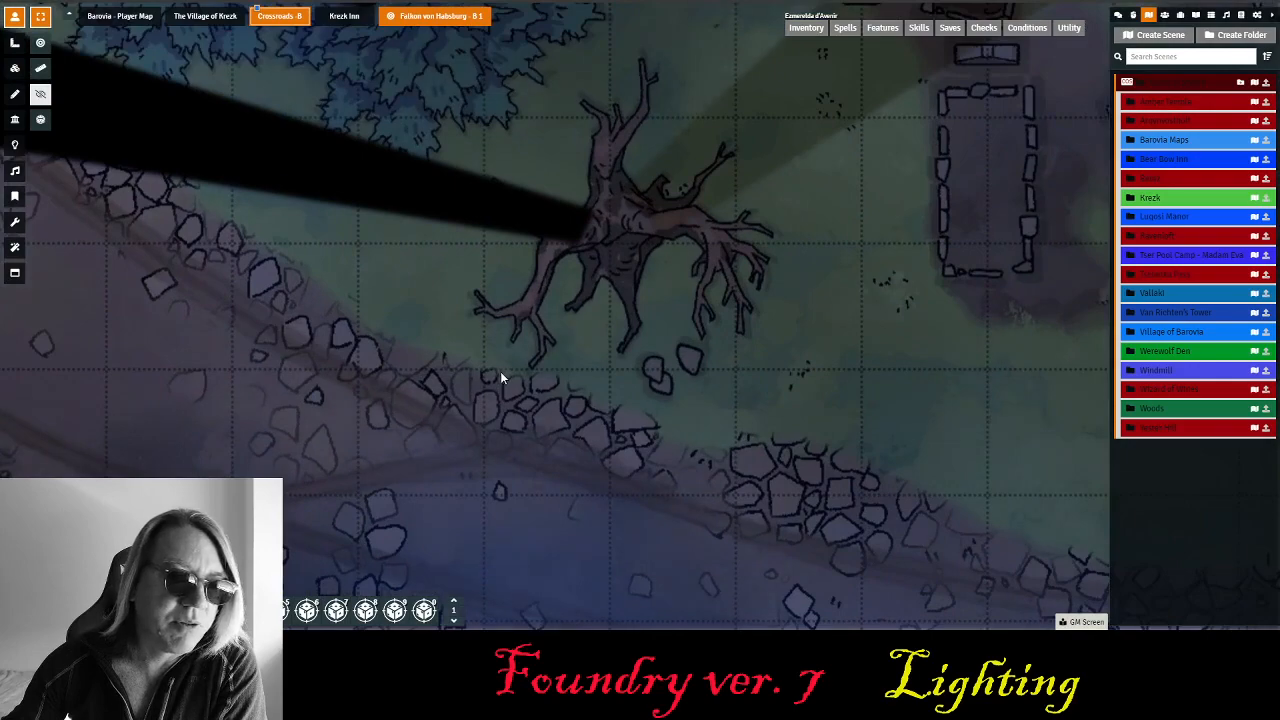
{"action": "left_click_drag", "start_coordinate": [502, 371], "coordinate": [793, 427]}
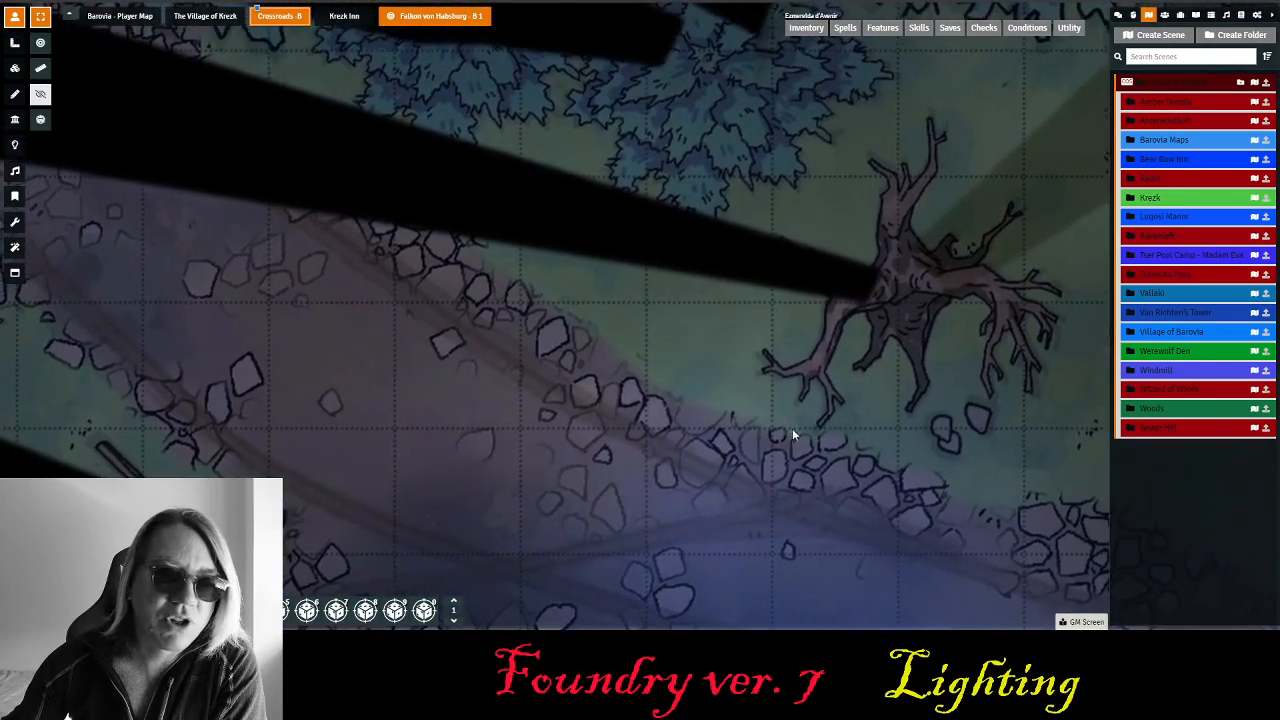
{"action": "scroll", "coordinate": [784, 407], "scroll_direction": "down", "scroll_amount": 6}
{"action": "scroll", "coordinate": [777, 401], "scroll_direction": "down", "scroll_amount": 3}
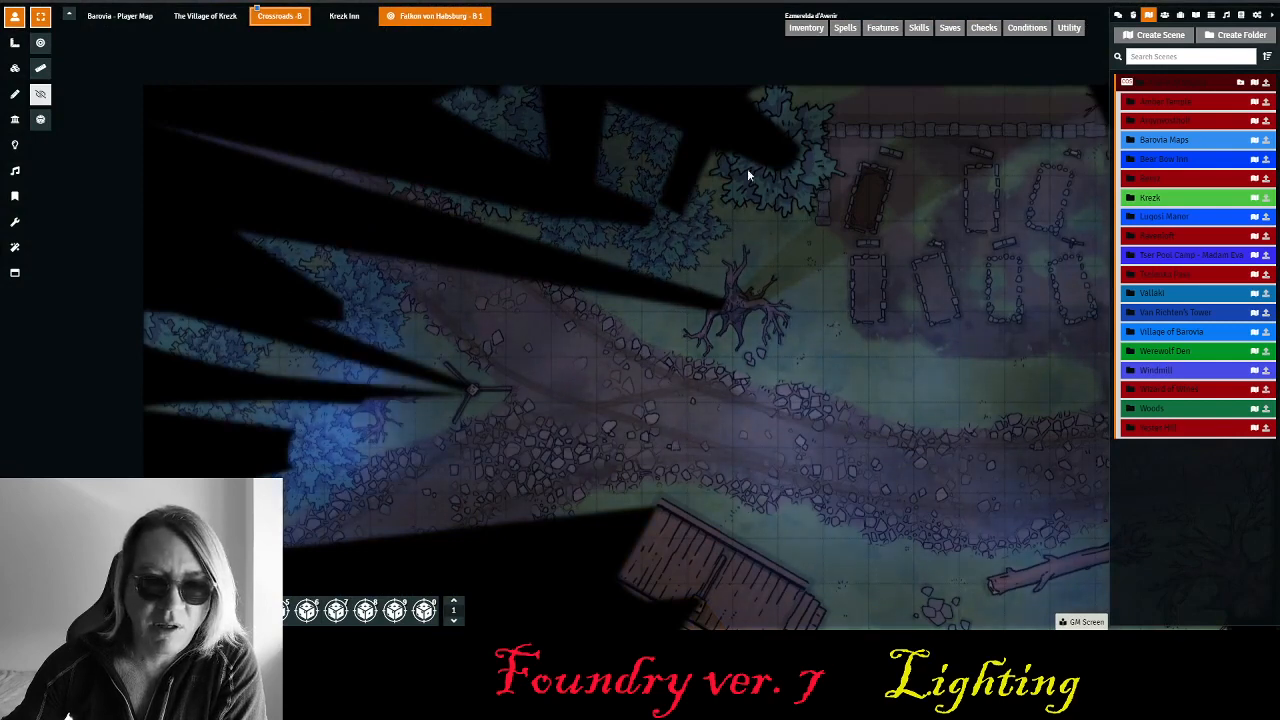
{"action": "left_click_drag", "start_coordinate": [675, 455], "coordinate": [562, 334]}
{"action": "scroll", "coordinate": [570, 330], "scroll_direction": "down", "scroll_amount": 3}
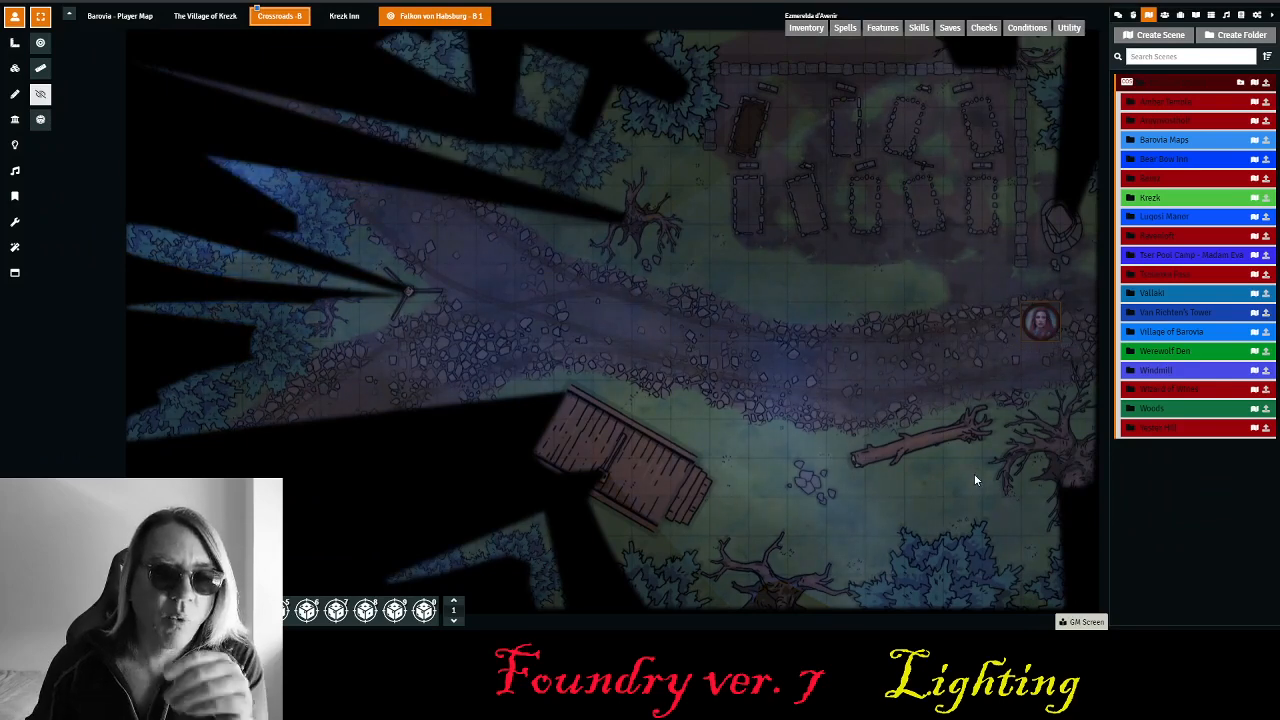
- Move the character token nine squares west along the road to test its changing view of the lit scene
{"action": "key", "text": "Left"}
{"action": "key", "text": "Left"}
{"action": "key", "text": "Left"}
{"action": "key", "text": "Left"}
{"action": "key", "text": "Left"}
{"action": "key", "text": "Left"}
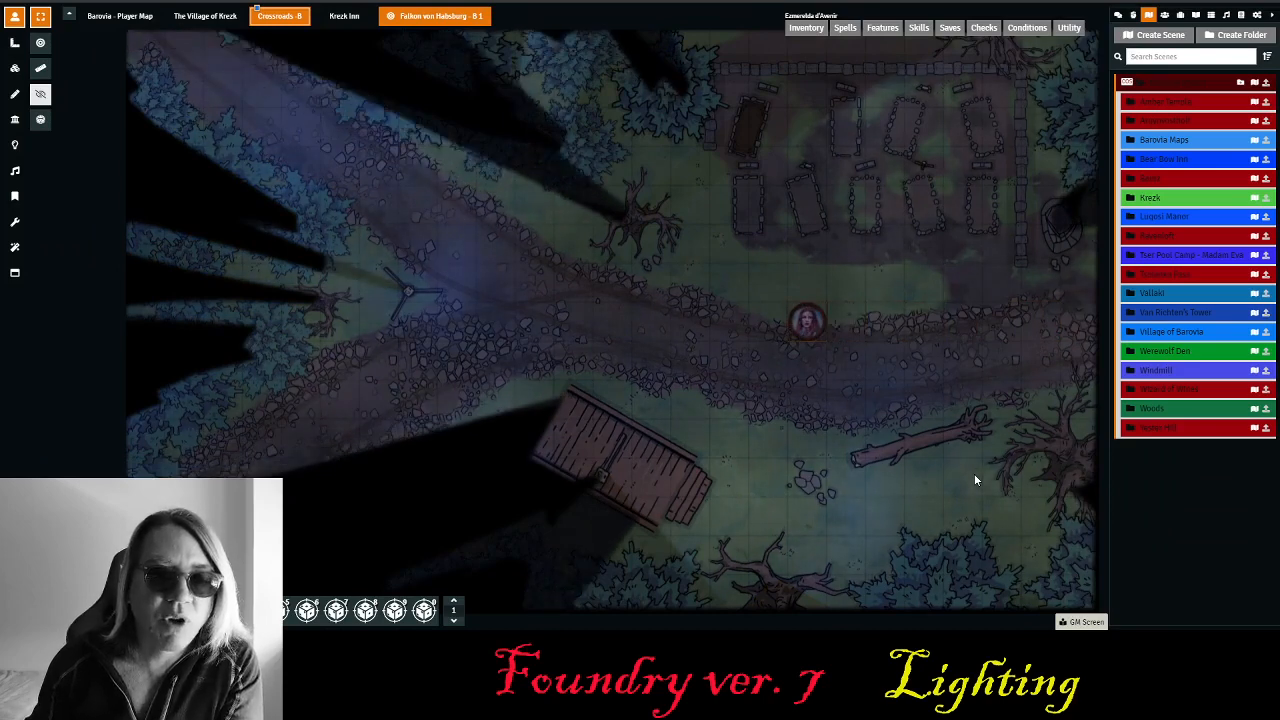
{"action": "key", "text": "Left"}
{"action": "key", "text": "Left"}
{"action": "key", "text": "Left"}
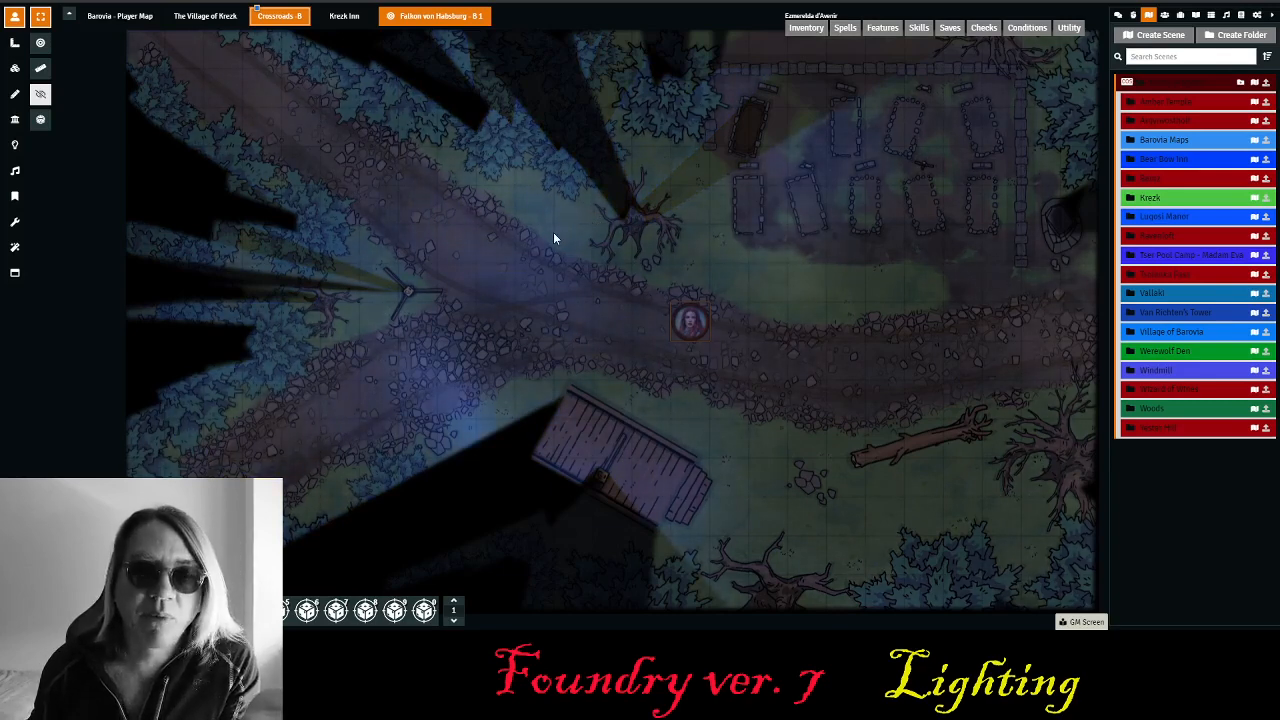
- Move the character token six squares back east along the road
{"action": "key", "text": "Right"}
{"action": "key", "text": "Right"}
{"action": "key", "text": "Right"}
{"action": "key", "text": "Right"}
{"action": "key", "text": "Right"}
{"action": "key", "text": "Right"}
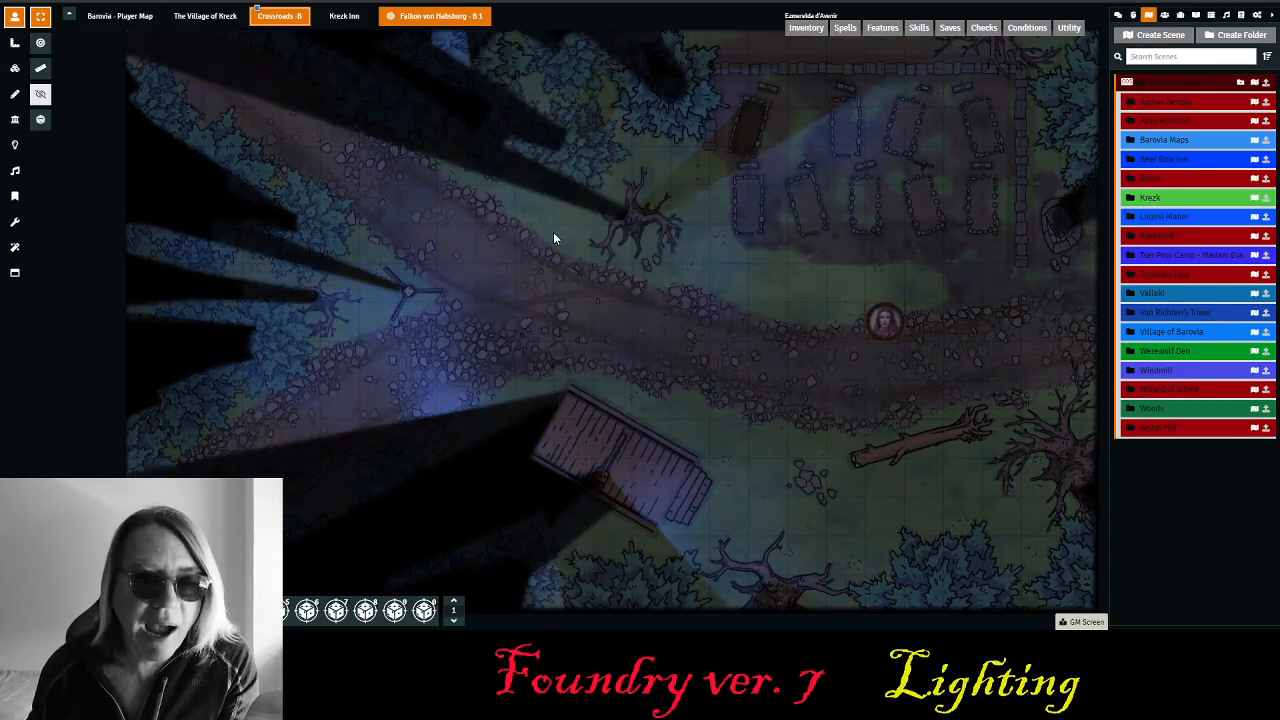
- Examine the lighting and explored shadow areas around the bare tree and the crossroads from the token's new position
{"action": "scroll", "coordinate": [470, 204], "scroll_direction": "up", "scroll_amount": 5}
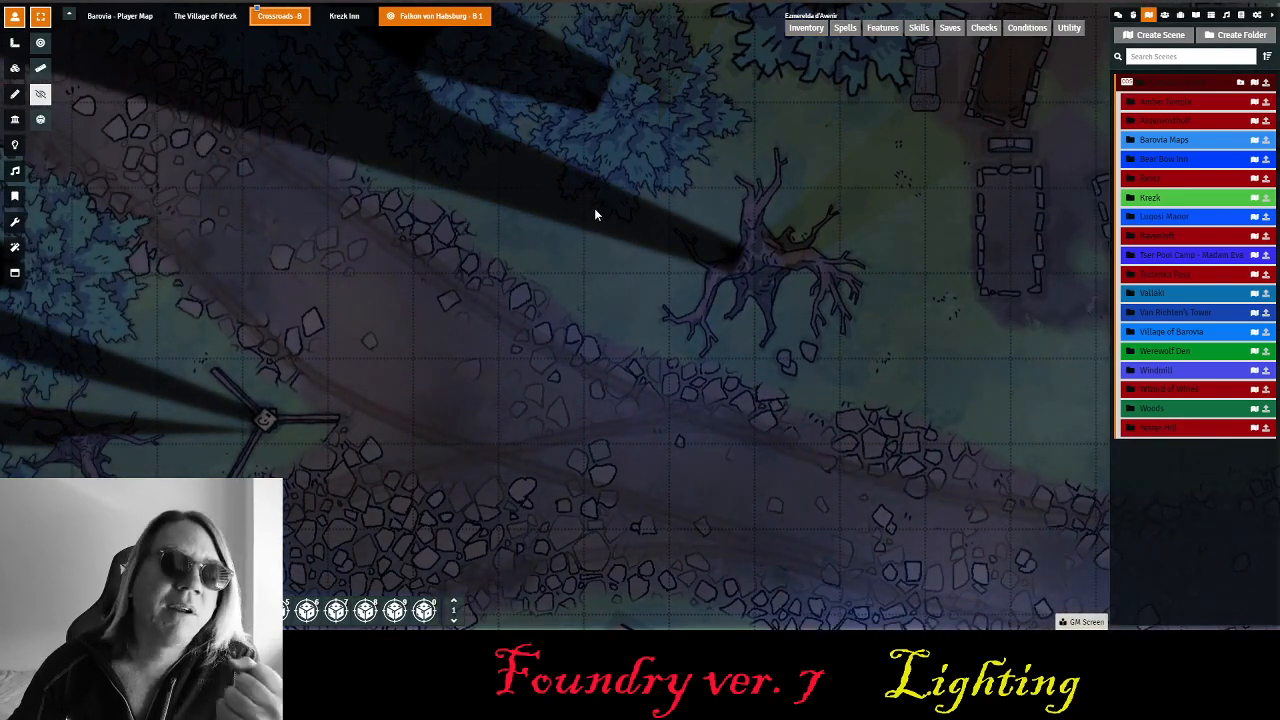
{"action": "scroll", "coordinate": [594, 214], "scroll_direction": "up", "scroll_amount": 2}
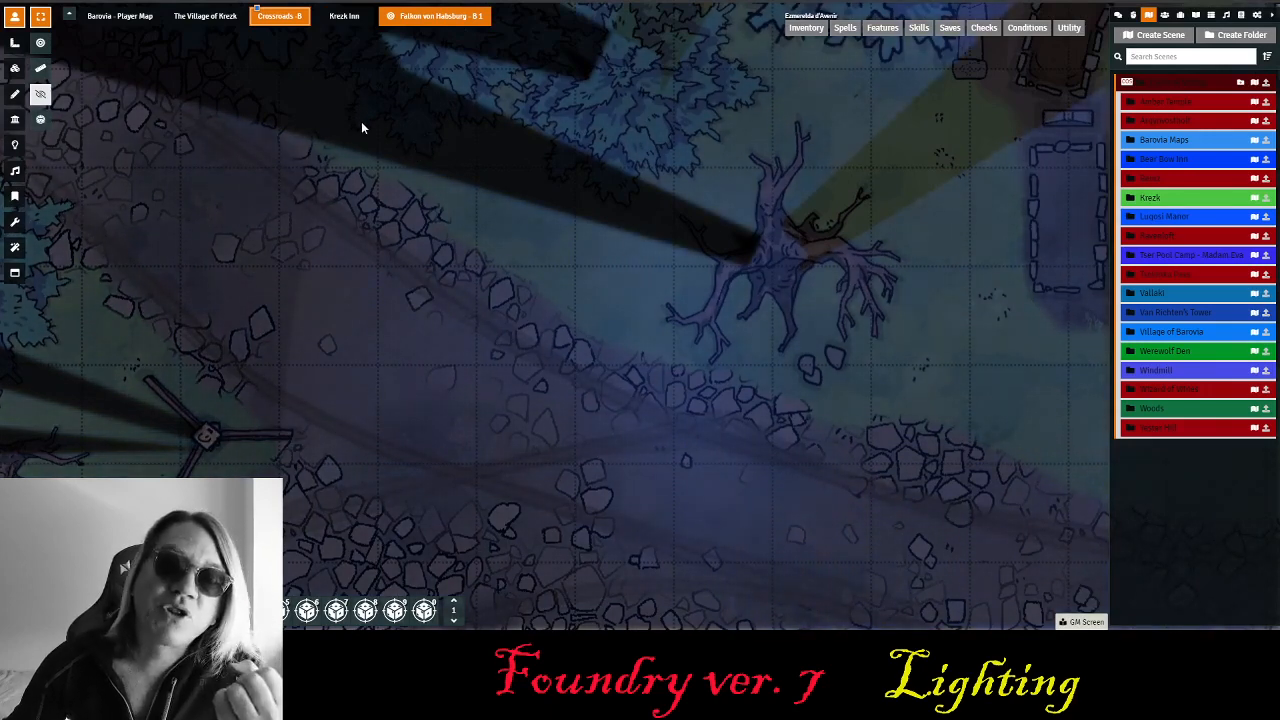
{"action": "scroll", "coordinate": [453, 170], "scroll_direction": "up", "scroll_amount": 2}
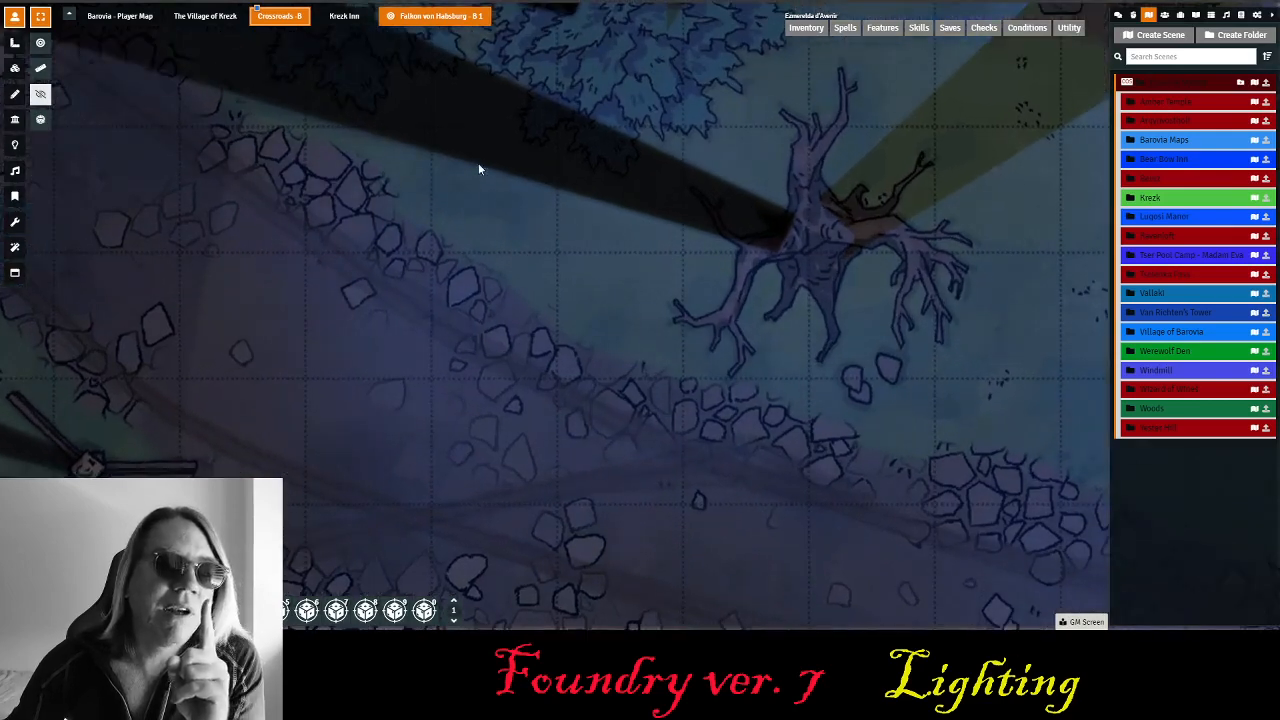
{"action": "scroll", "coordinate": [470, 135], "scroll_direction": "down", "scroll_amount": 1}
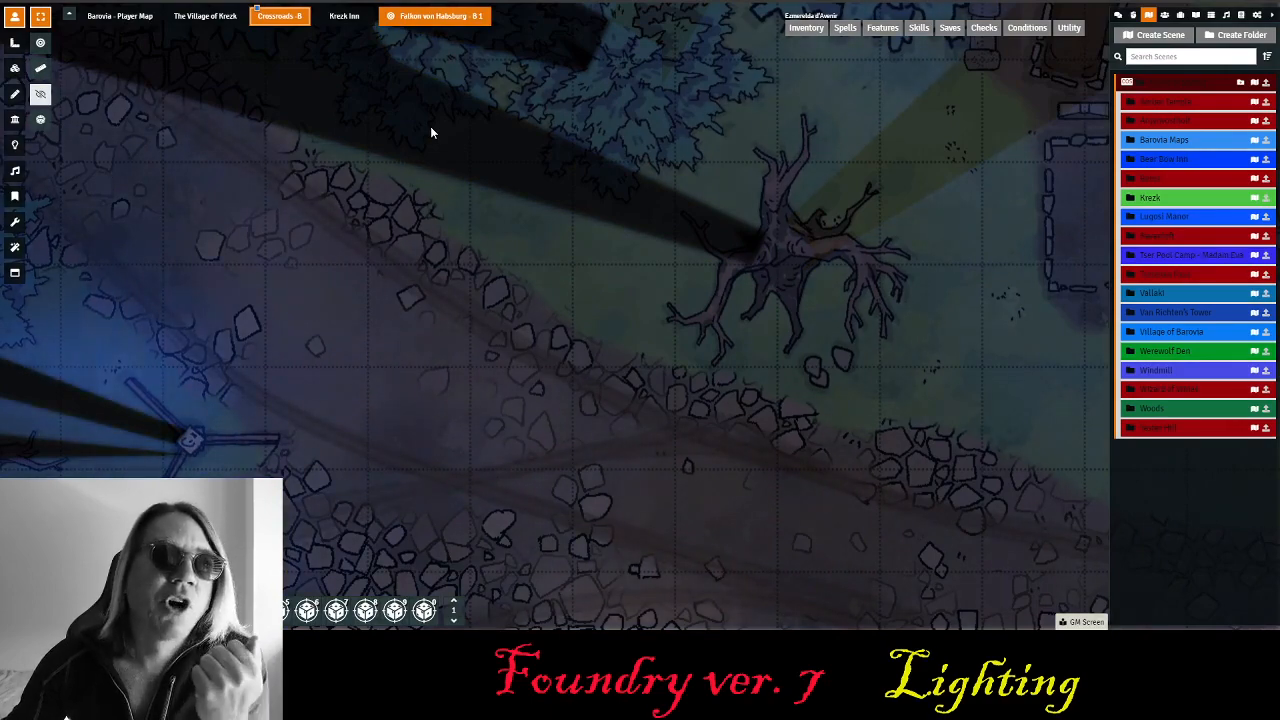
{"action": "scroll", "coordinate": [500, 215], "scroll_direction": "down", "scroll_amount": 3}
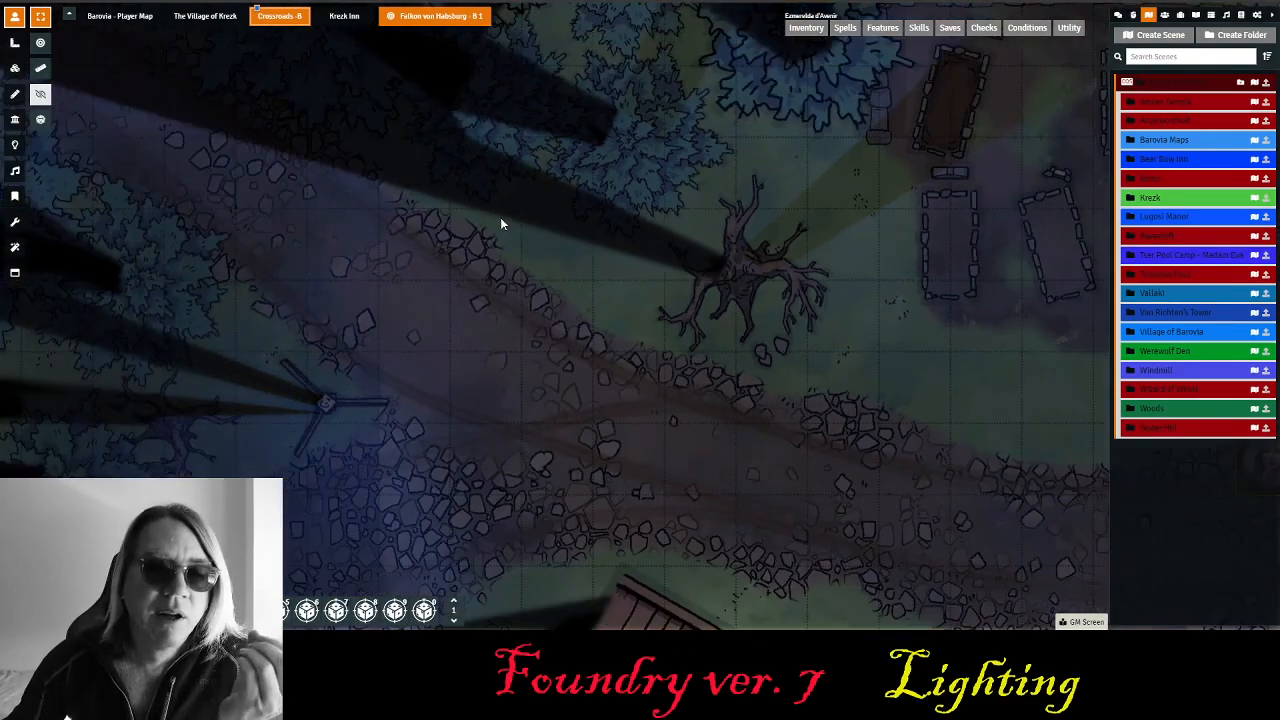
{"action": "scroll", "coordinate": [680, 357], "scroll_direction": "down", "scroll_amount": 3}
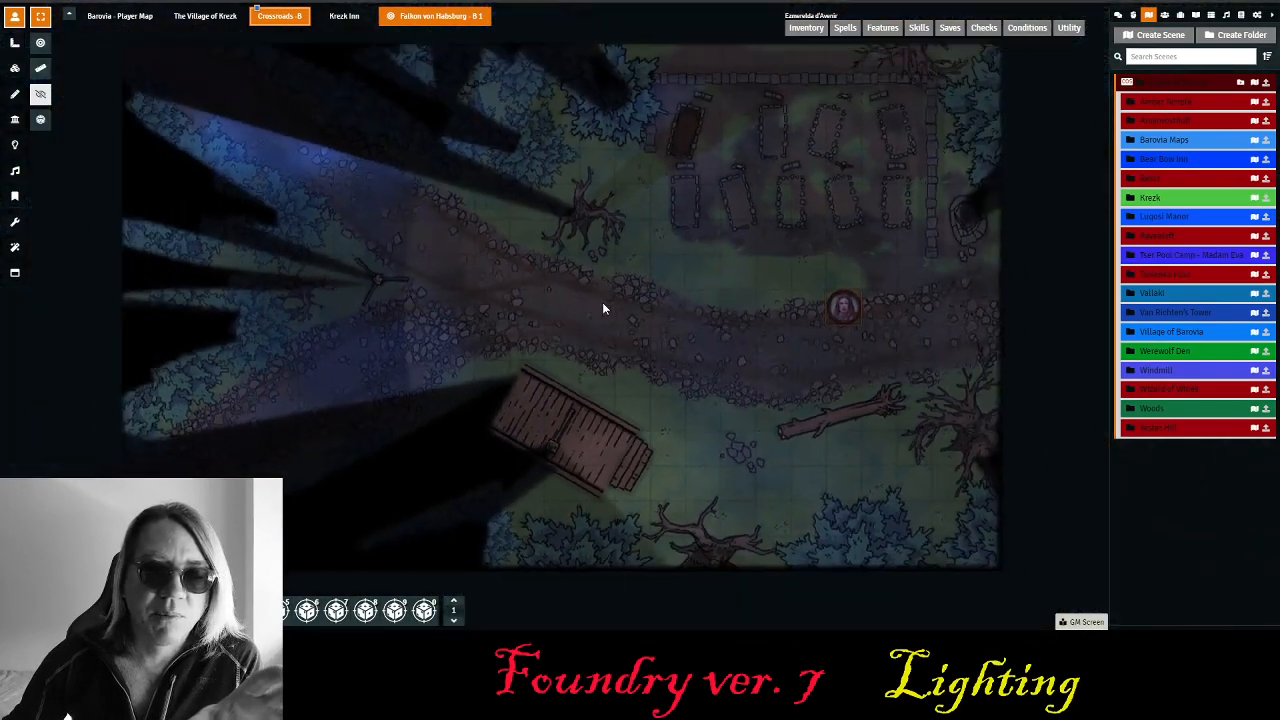
{"action": "left_click_drag", "start_coordinate": [603, 309], "coordinate": [762, 312]}
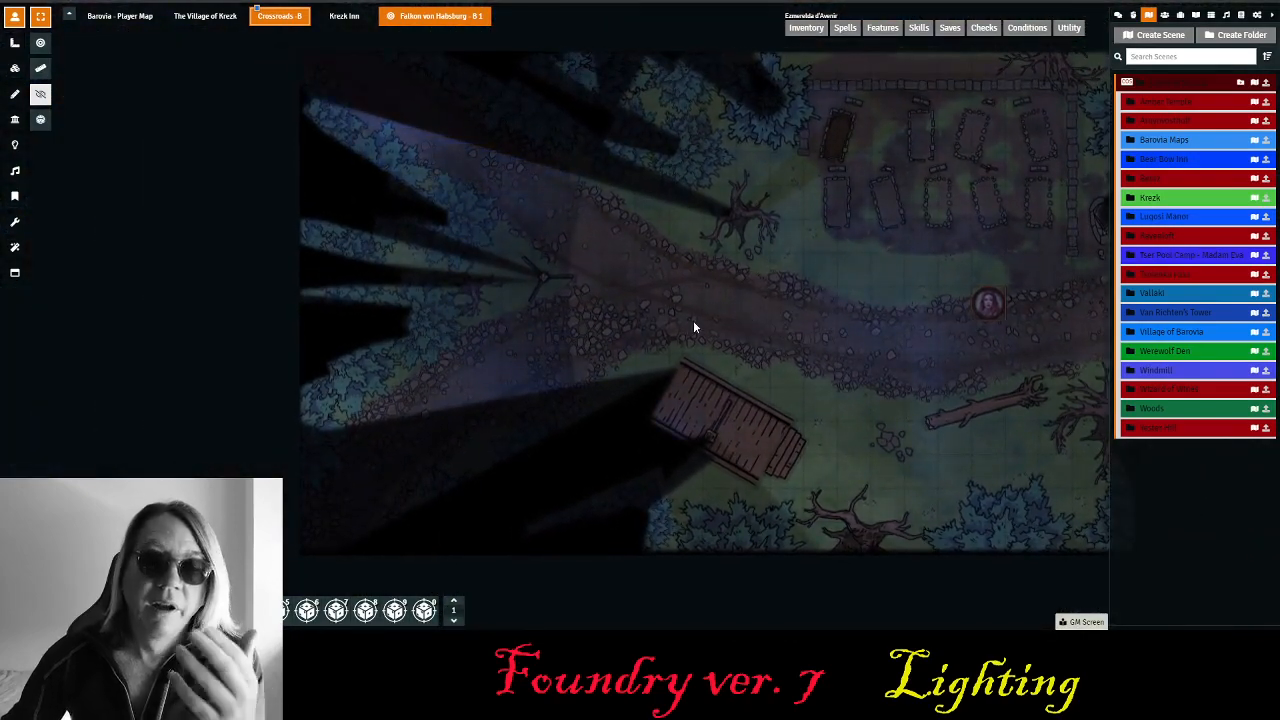
- Enable the Fog weather effect for the scene with a density of 17
{"action": "left_click", "coordinate": [15, 246]}
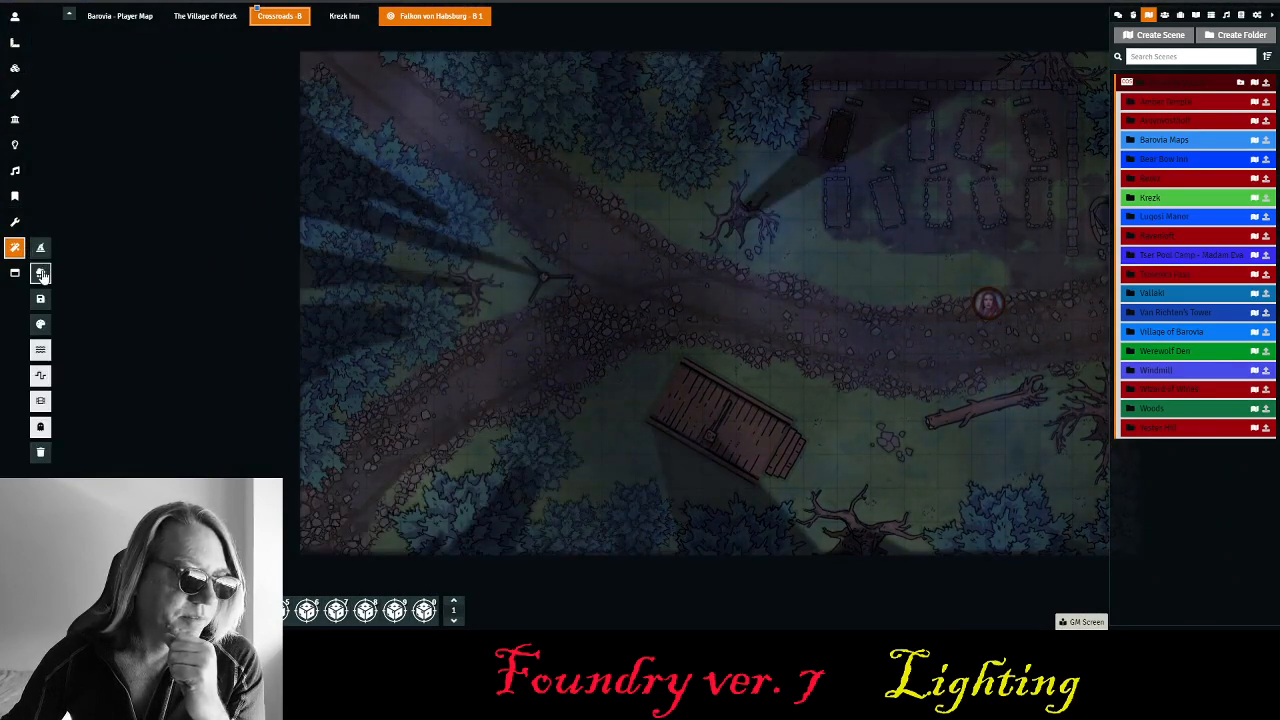
{"action": "left_click", "coordinate": [41, 274]}
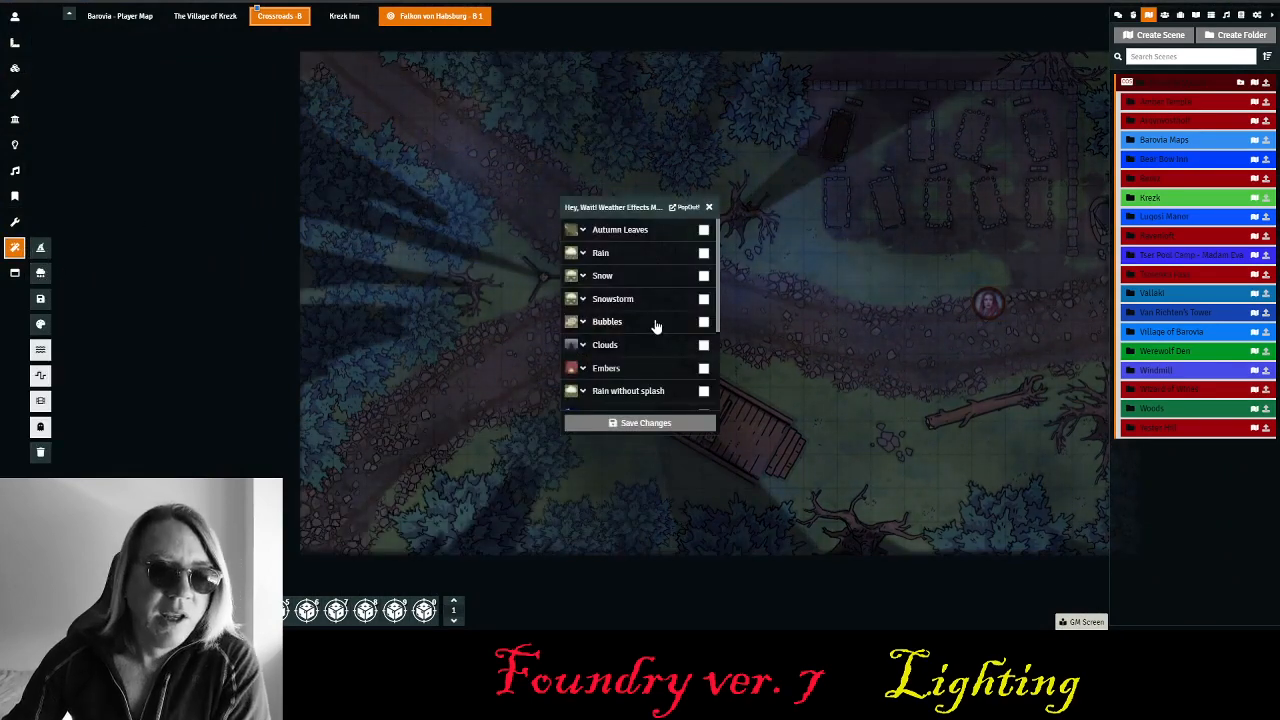
{"action": "scroll", "coordinate": [655, 327], "scroll_direction": "down", "scroll_amount": 3}
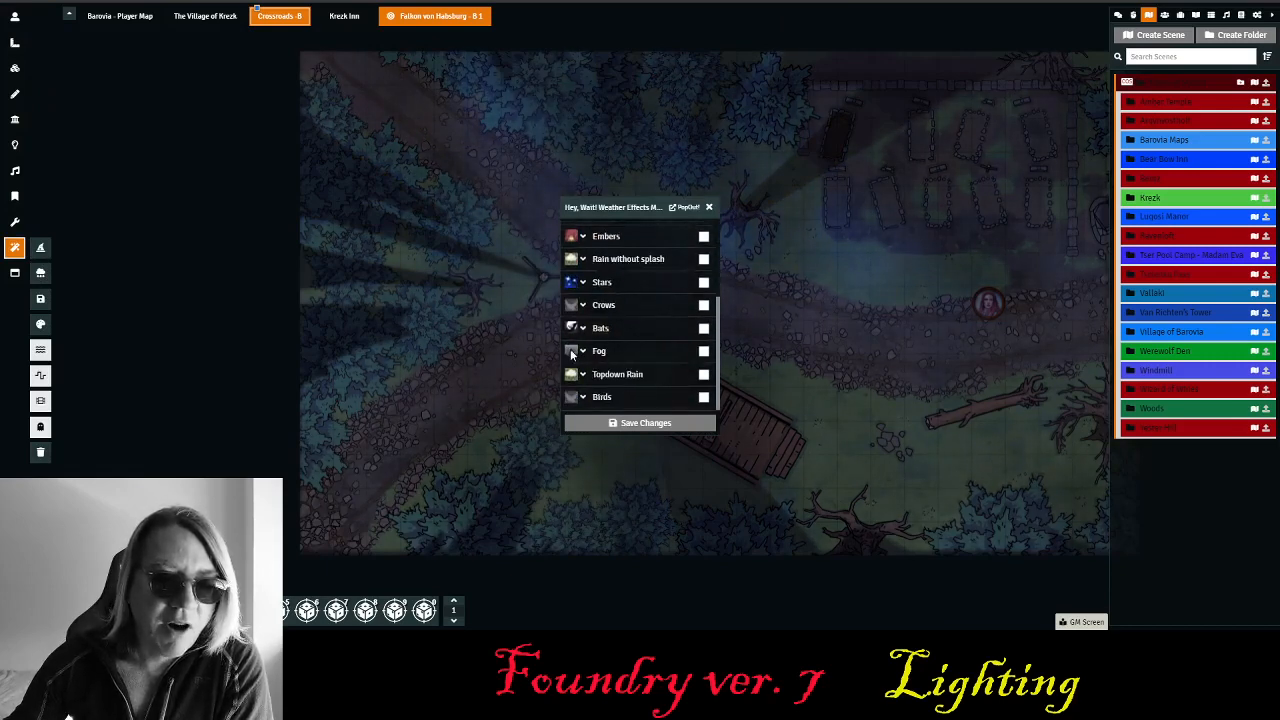
{"action": "left_click", "coordinate": [704, 351]}
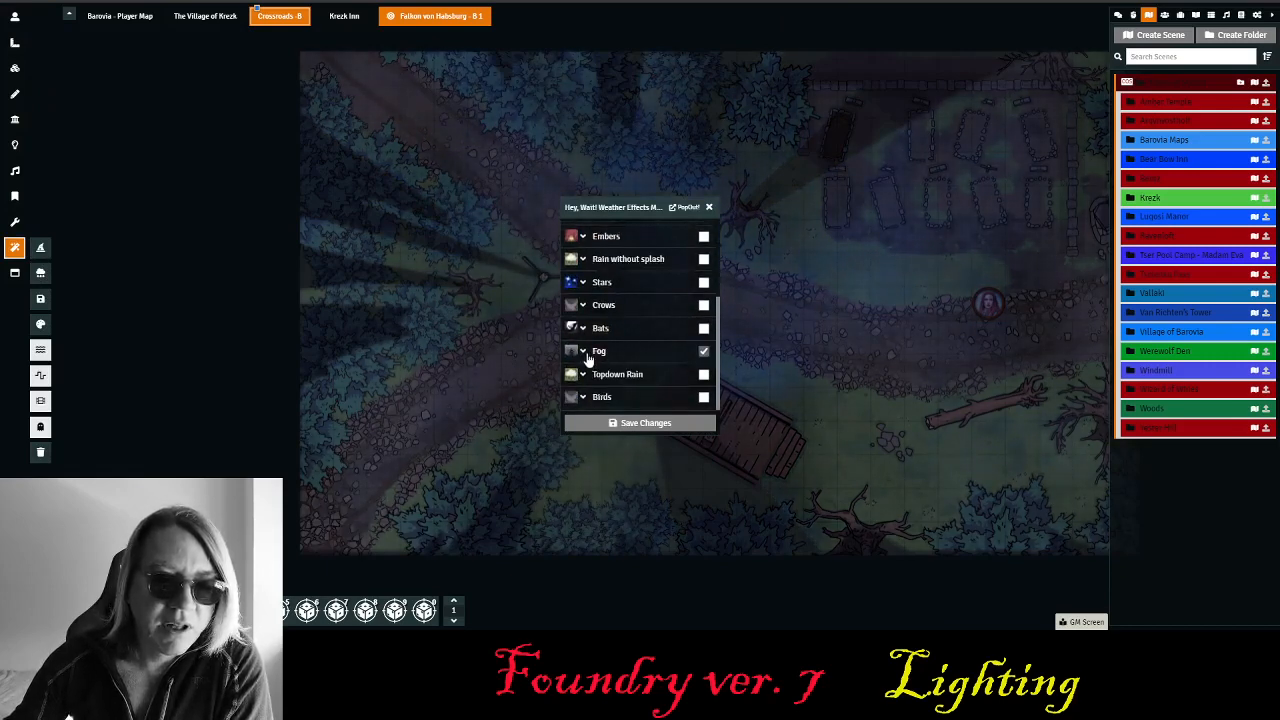
{"action": "left_click", "coordinate": [595, 355]}
{"action": "scroll", "coordinate": [622, 326], "scroll_direction": "down", "scroll_amount": 2}
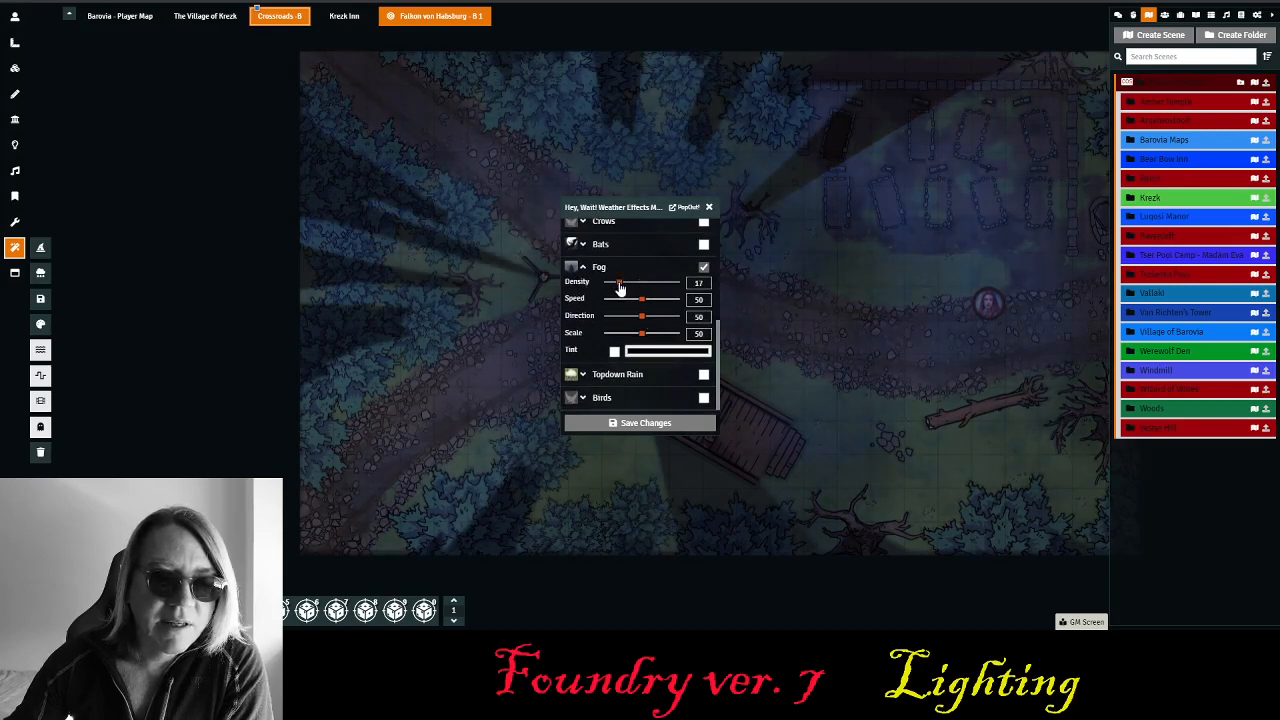
- Set the fog's speed to 100 and its scale to 32, and save the weather effects
{"action": "left_click_drag", "start_coordinate": [641, 301], "coordinate": [686, 310]}
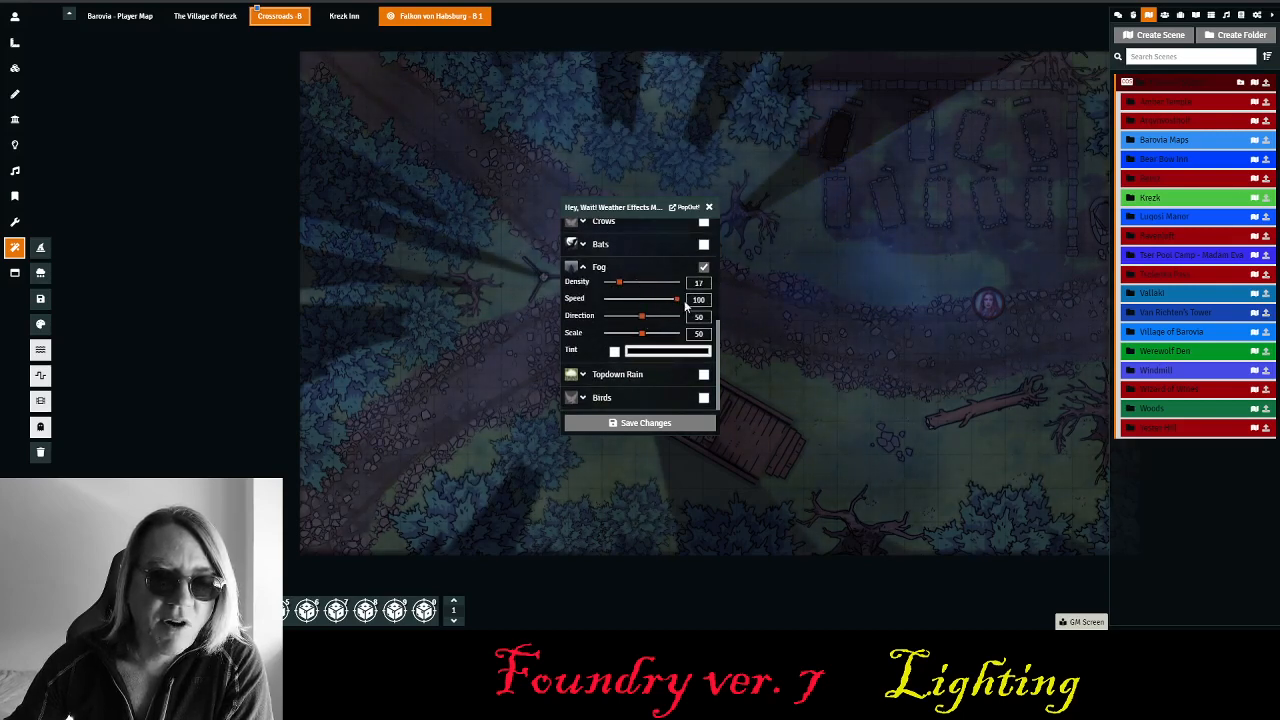
{"action": "left_click", "coordinate": [630, 334]}
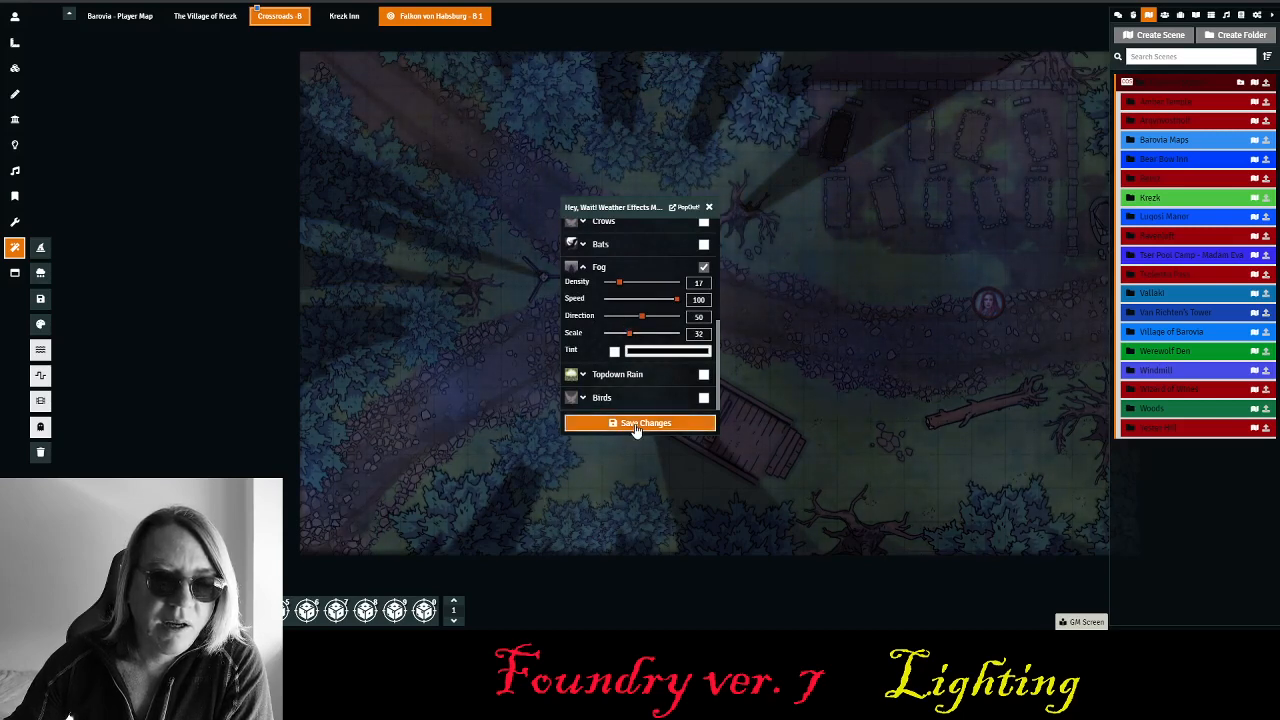
{"action": "left_click", "coordinate": [636, 423]}
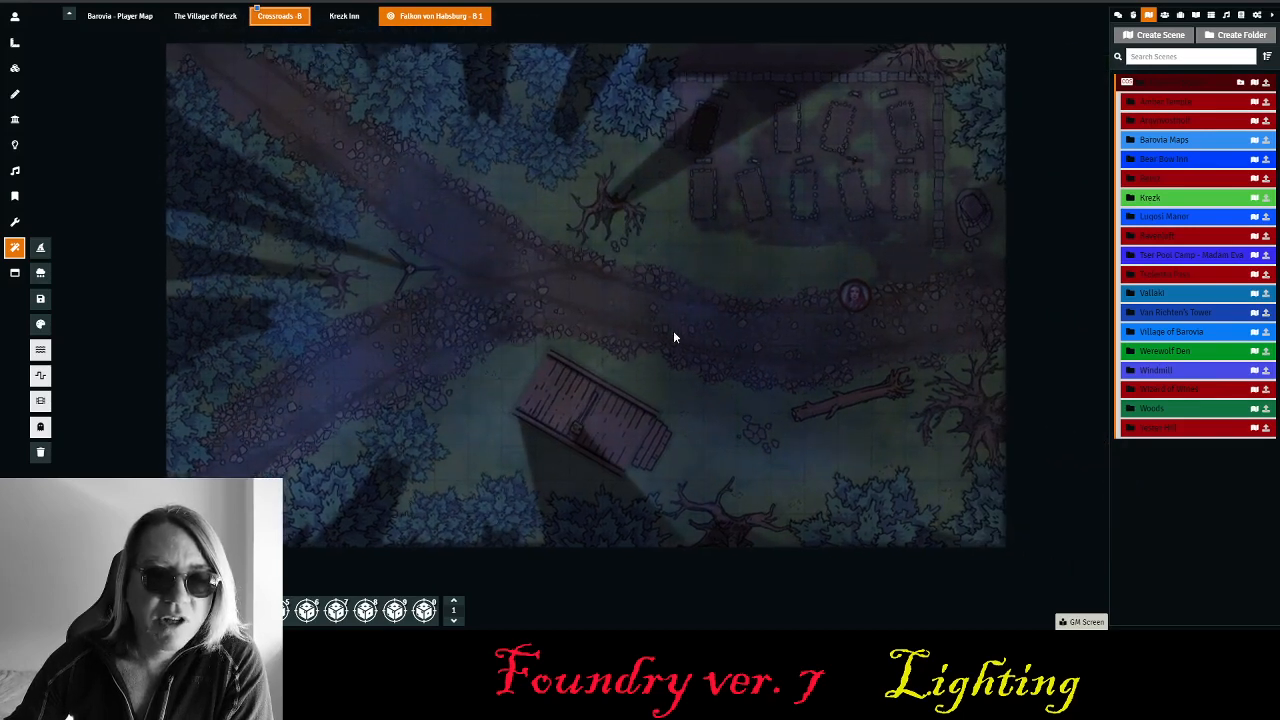
{"action": "scroll", "coordinate": [669, 333], "scroll_direction": "up", "scroll_amount": 2}
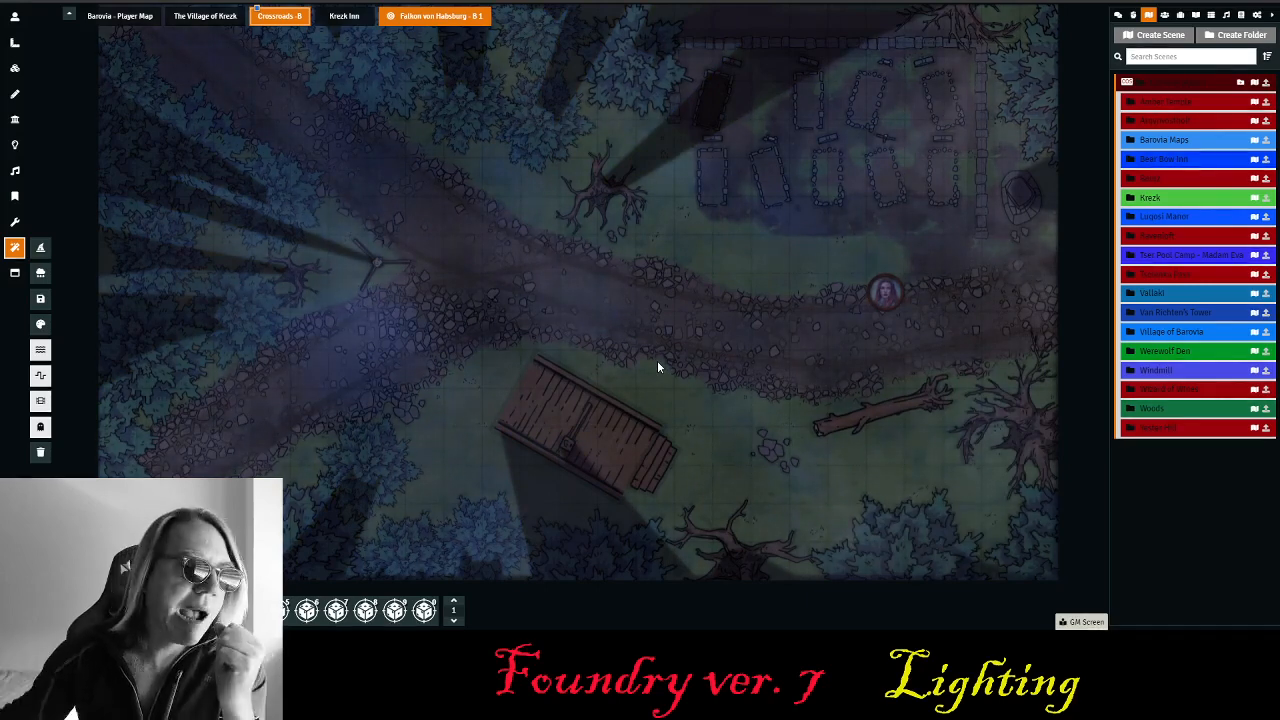
- Enable the Crows weather effect with a density of 24
{"action": "left_click", "coordinate": [46, 281]}
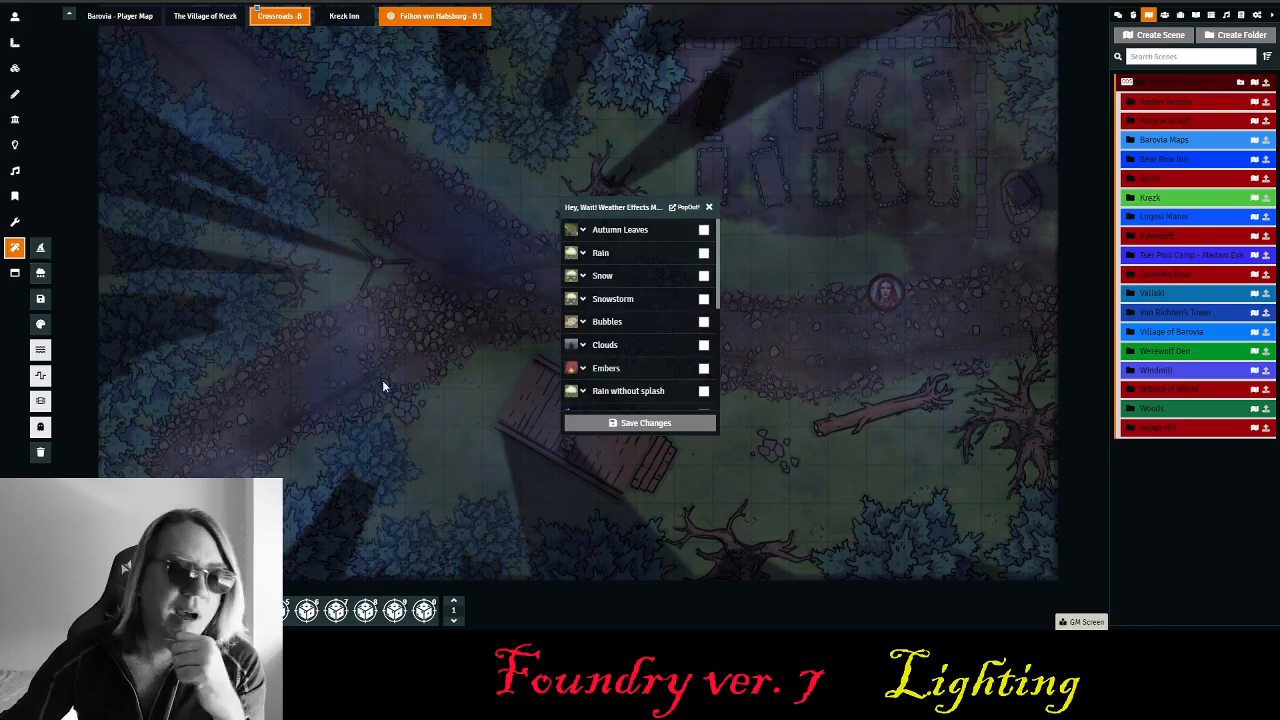
{"action": "scroll", "coordinate": [654, 265], "scroll_direction": "down", "scroll_amount": 3}
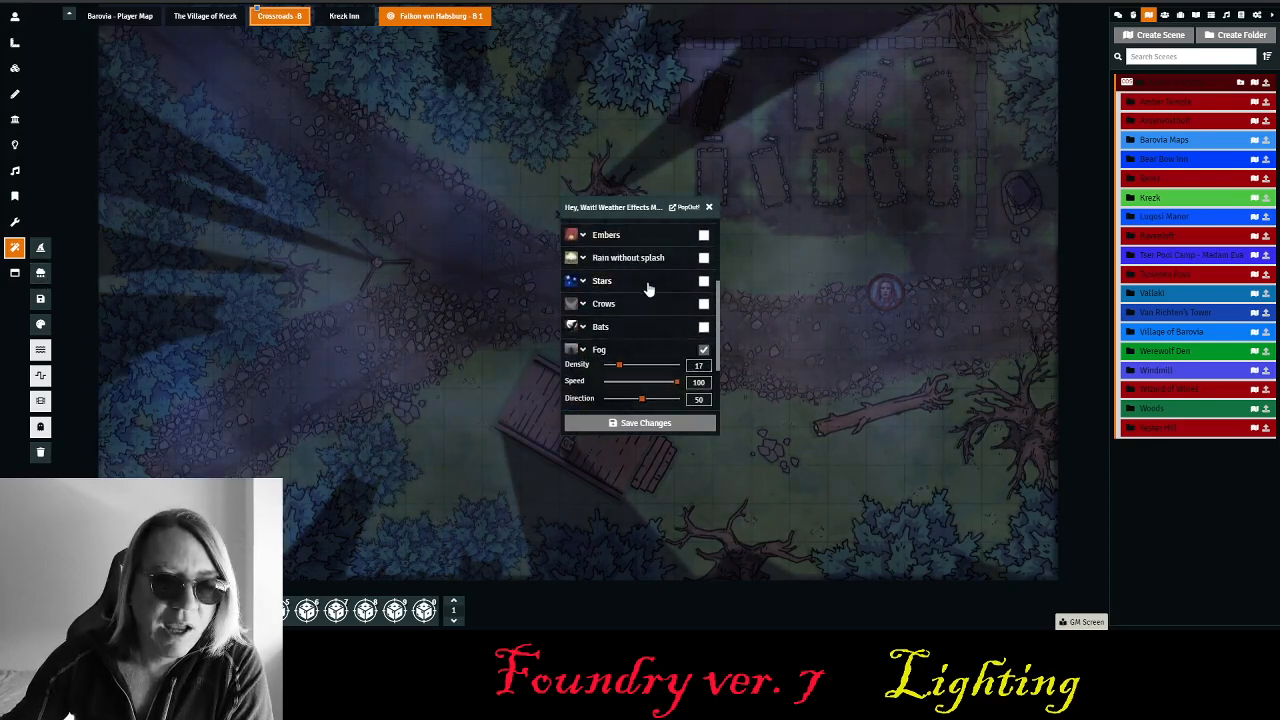
{"action": "scroll", "coordinate": [648, 285], "scroll_direction": "down", "scroll_amount": 2}
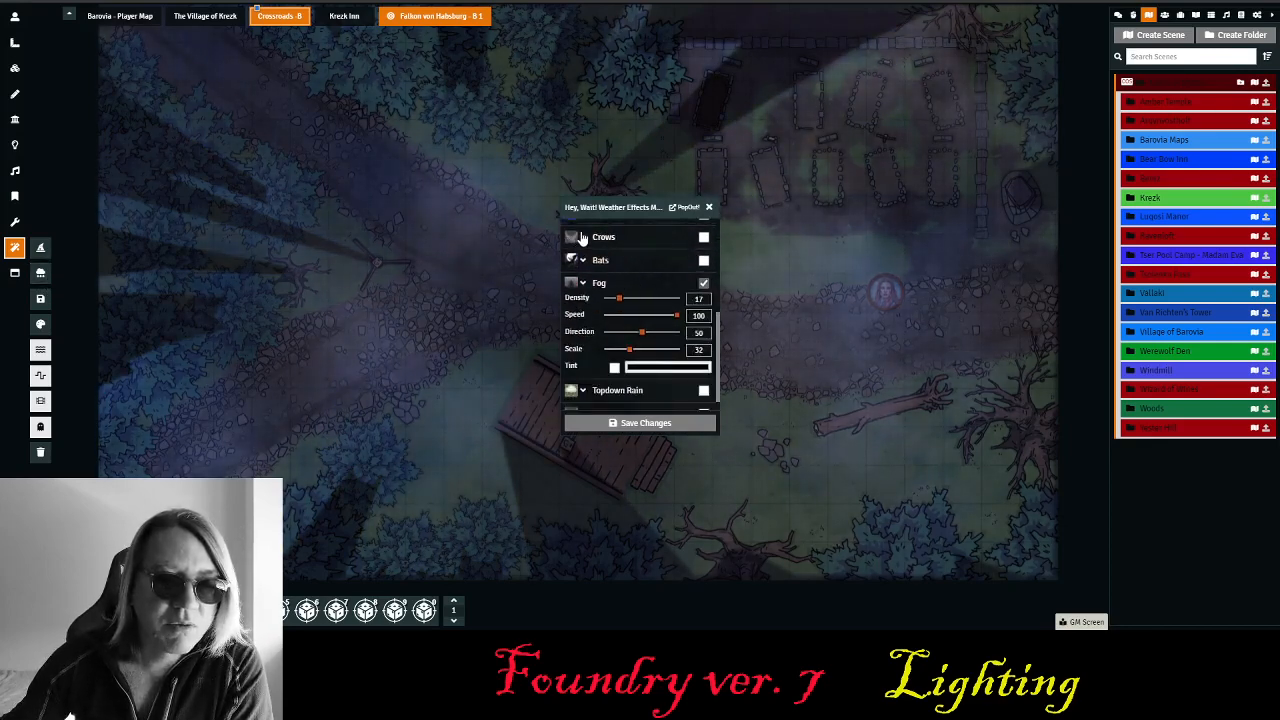
{"action": "left_click", "coordinate": [583, 237]}
{"action": "left_click", "coordinate": [622, 252]}
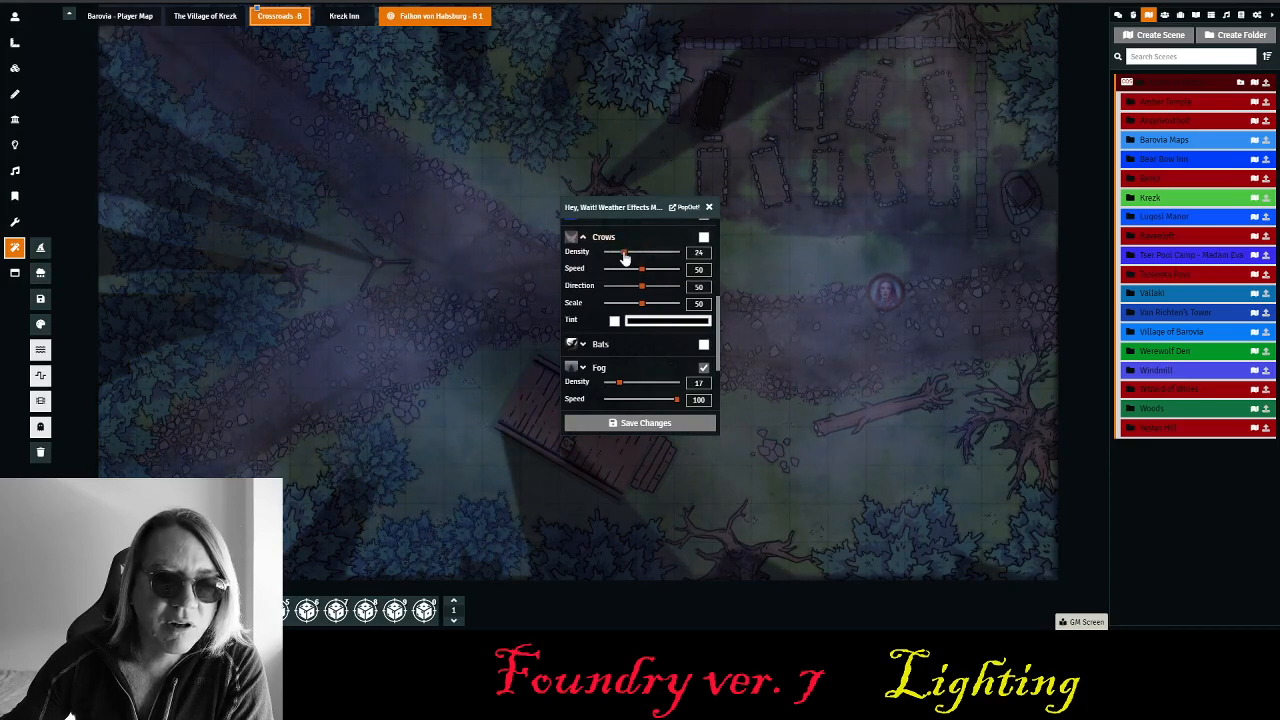
{"action": "left_click", "coordinate": [703, 238]}
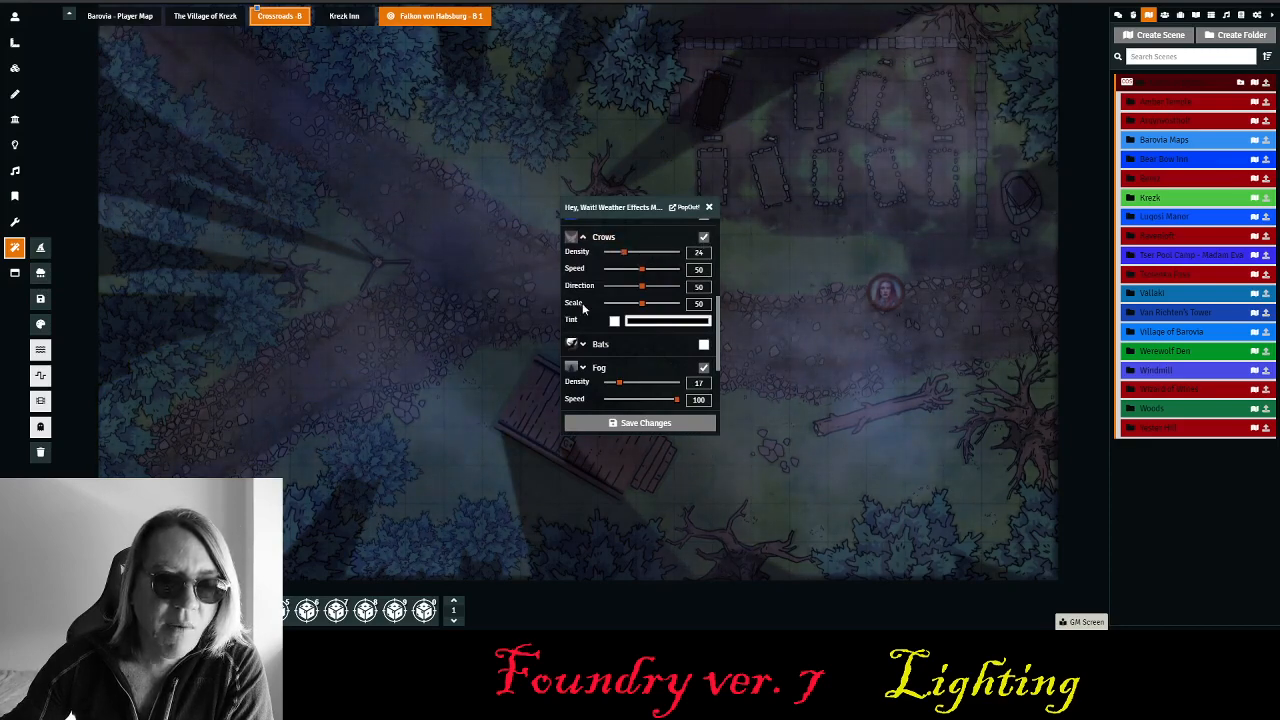
- Enable the Topdown Rain weather effect with a density of 19 and save the weather effects
{"action": "scroll", "coordinate": [588, 301], "scroll_direction": "down", "scroll_amount": 2}
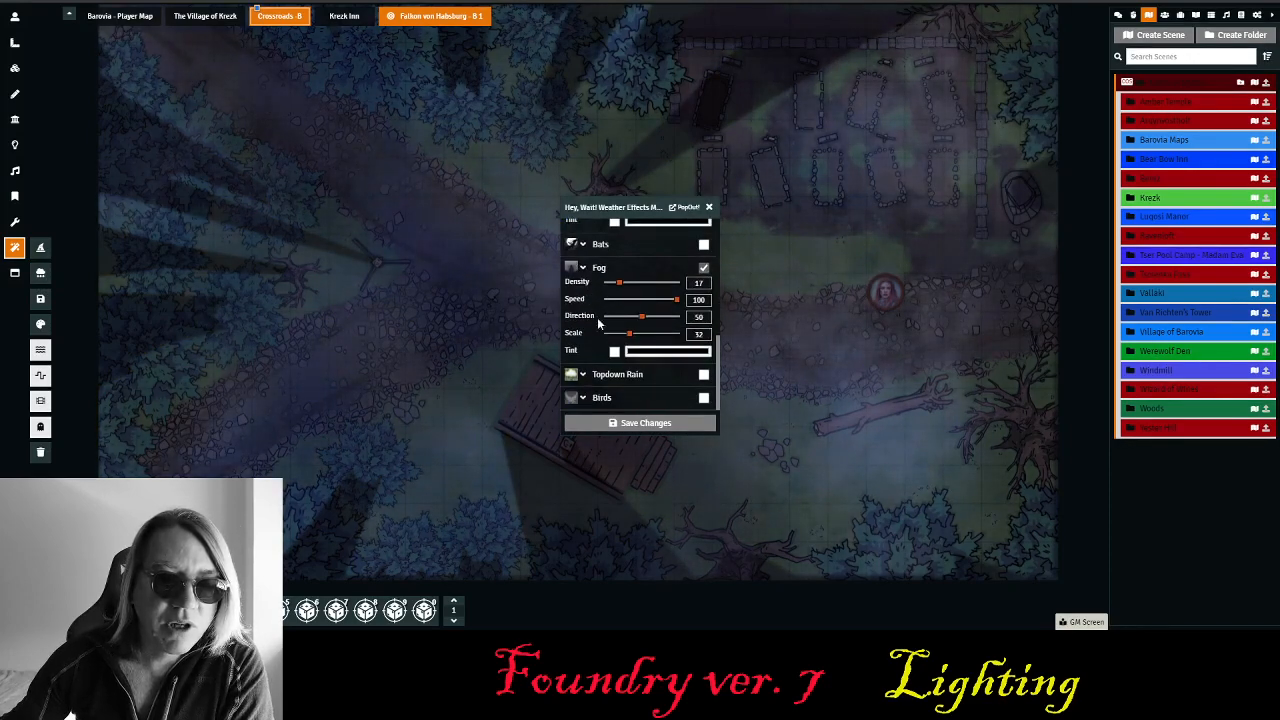
{"action": "left_click", "coordinate": [582, 374]}
{"action": "scroll", "coordinate": [688, 293], "scroll_direction": "down", "scroll_amount": 2}
{"action": "left_click", "coordinate": [703, 290]}
{"action": "left_click_drag", "start_coordinate": [625, 311], "coordinate": [621, 311]}
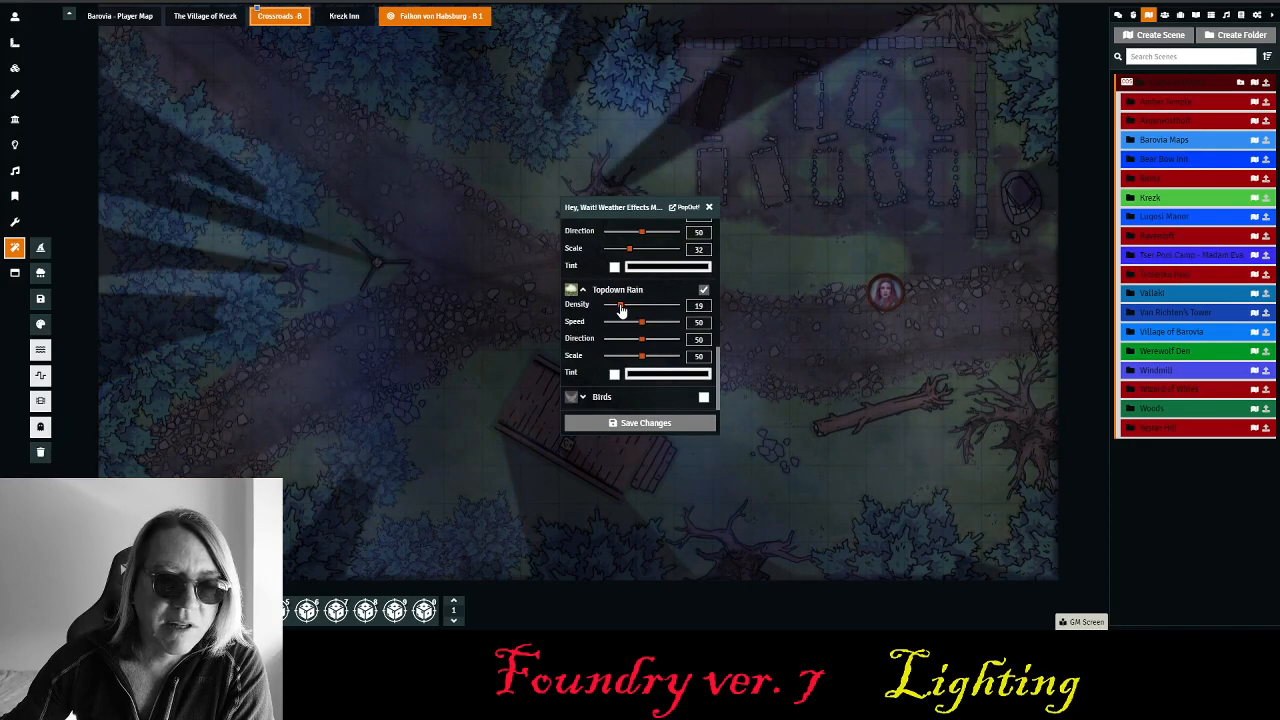
{"action": "left_click", "coordinate": [624, 422]}
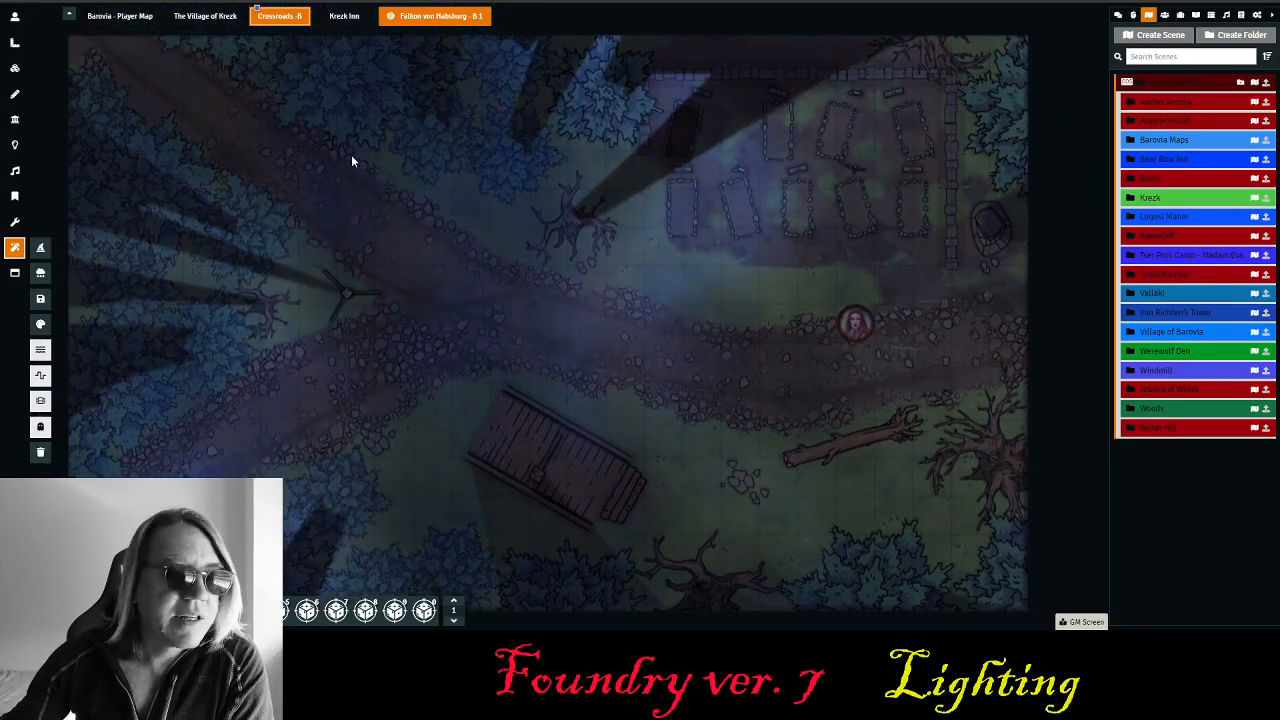
- Select the character token on the road to view the crossroads through its vision
{"action": "left_click", "coordinate": [14, 16]}
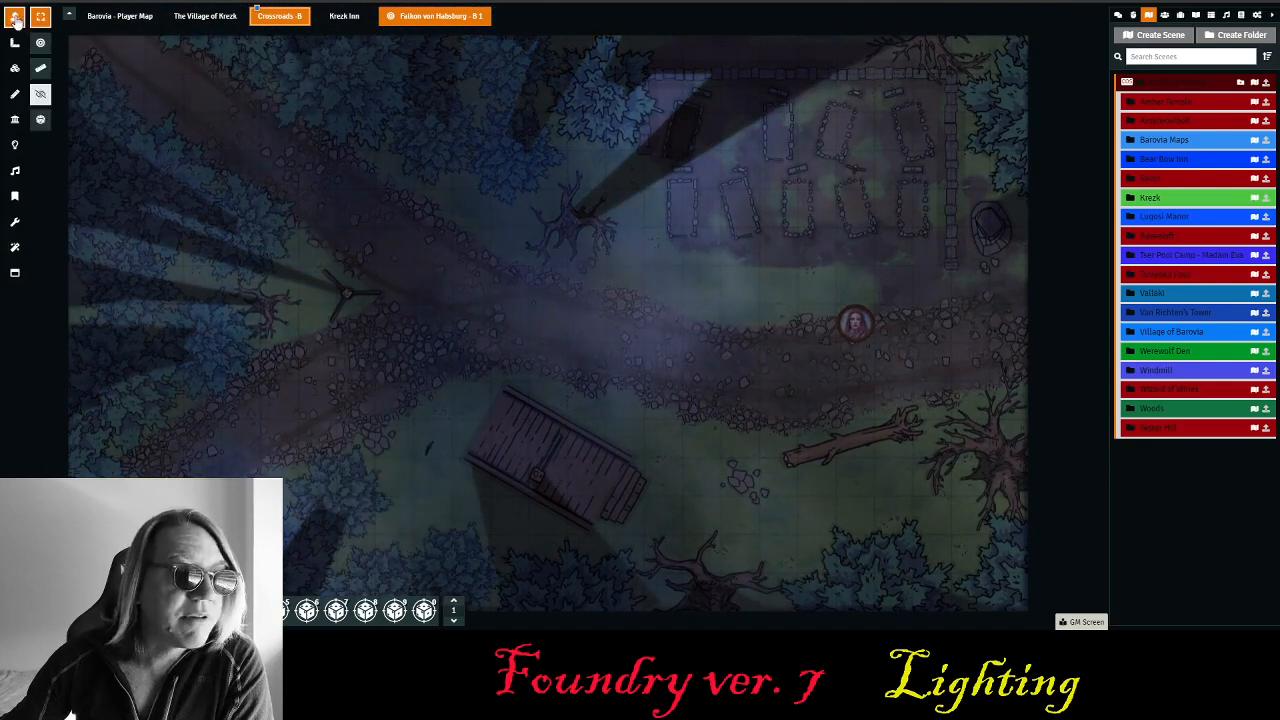
{"action": "left_click", "coordinate": [855, 322]}
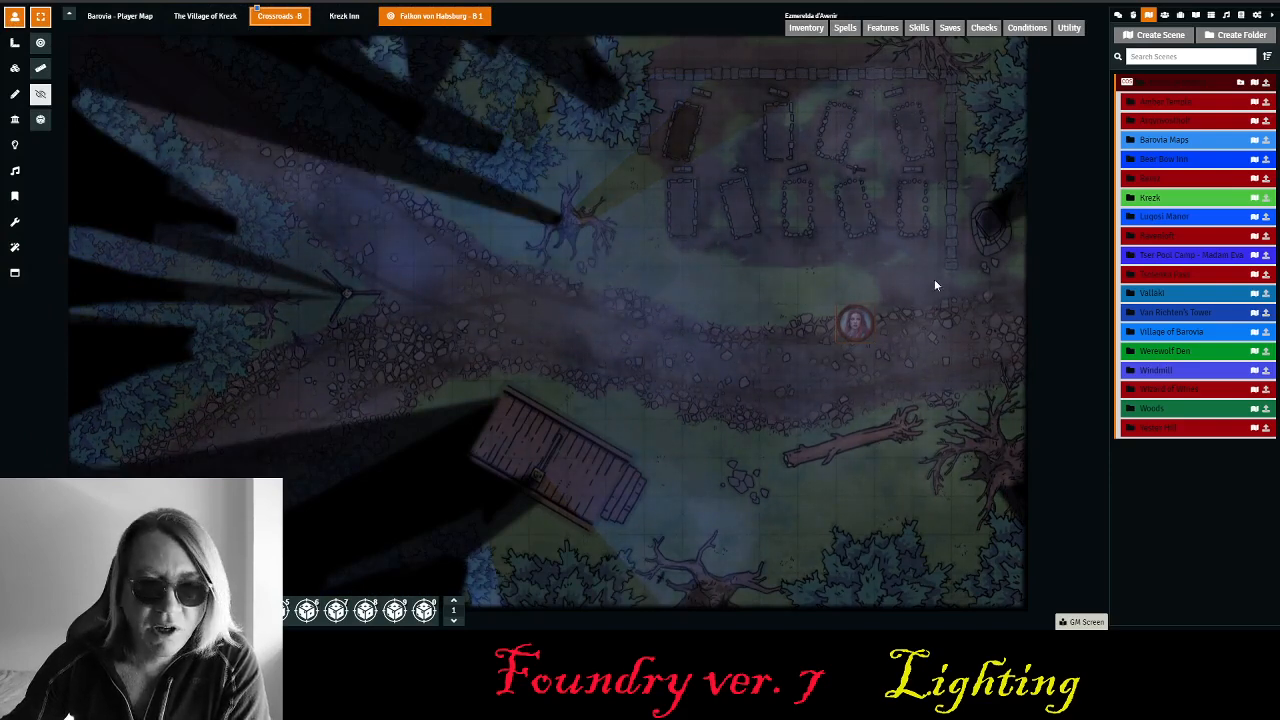
{"action": "scroll", "coordinate": [897, 306], "scroll_direction": "up", "scroll_amount": 3}
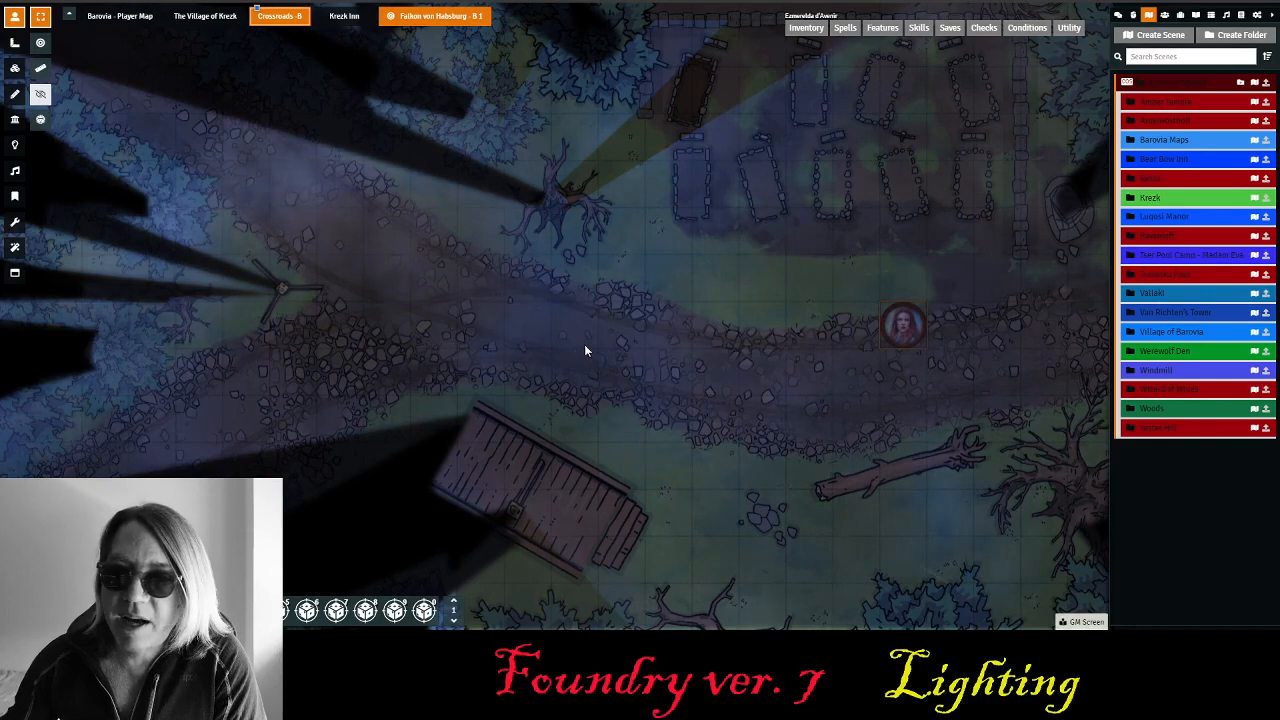
- View the Falkon von Habsburg - B 1 scene from the Vallaki folder
{"action": "left_click", "coordinate": [1163, 296]}
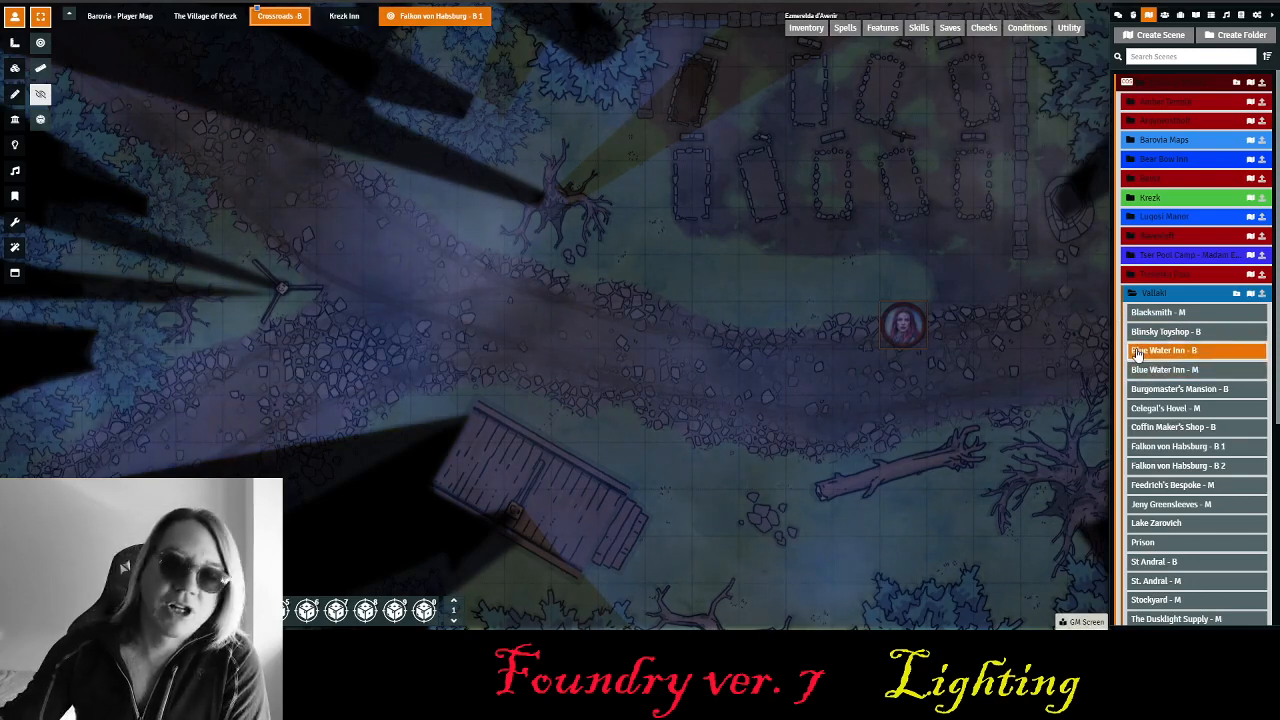
{"action": "right_click", "coordinate": [1157, 448]}
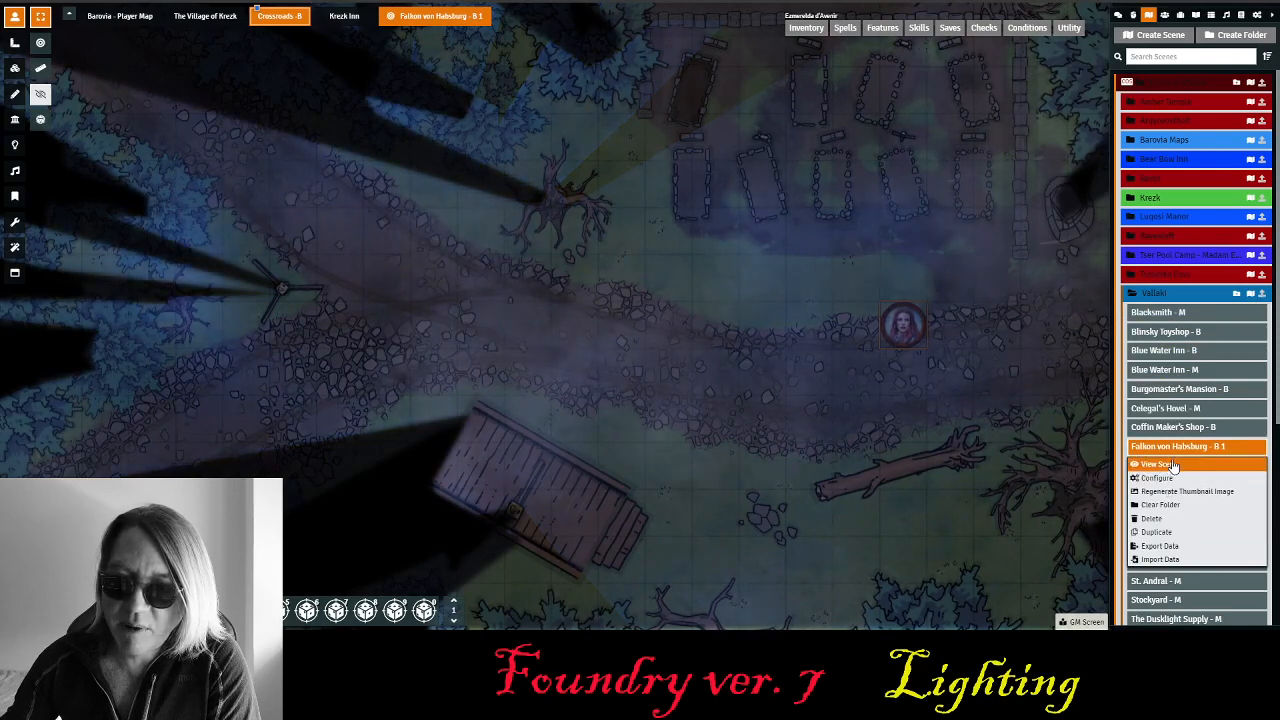
{"action": "left_click", "coordinate": [1163, 465]}
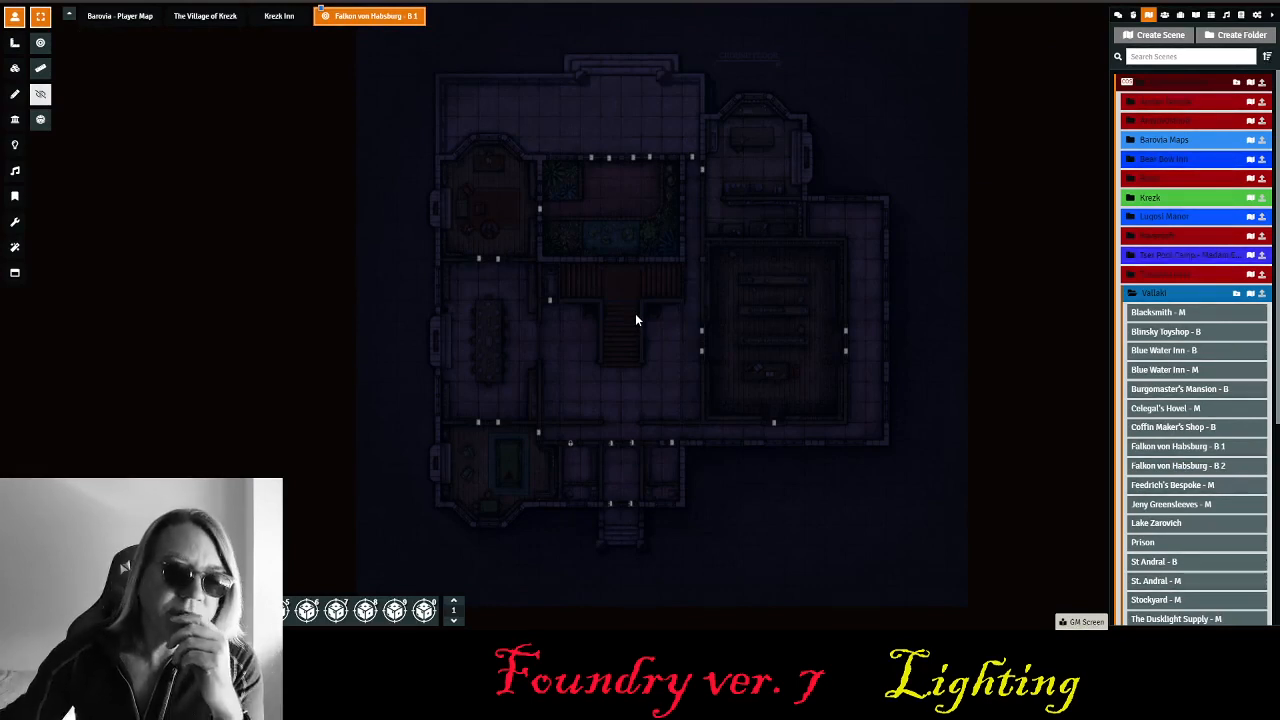
- Examine the walls, doors and windows drawn across the mansion's ground floor with the wall layer shown
{"action": "scroll", "coordinate": [648, 336], "scroll_direction": "down", "scroll_amount": 3}
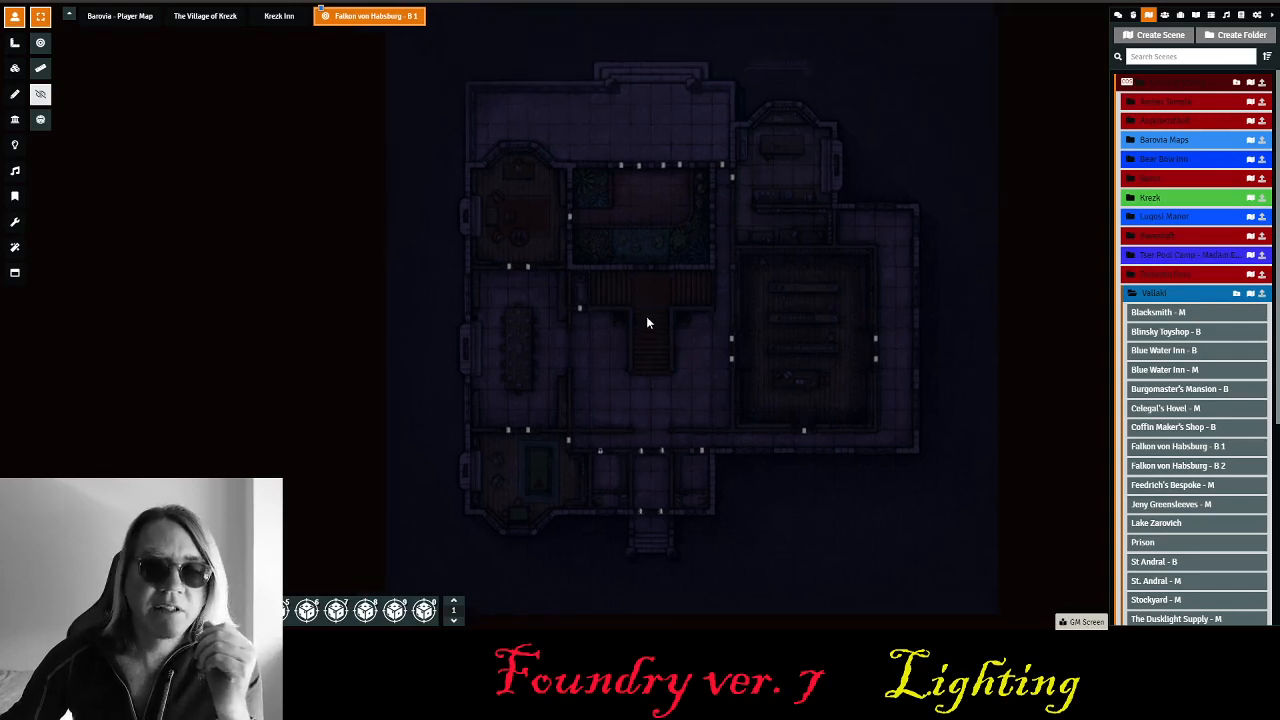
{"action": "left_click", "coordinate": [15, 120]}
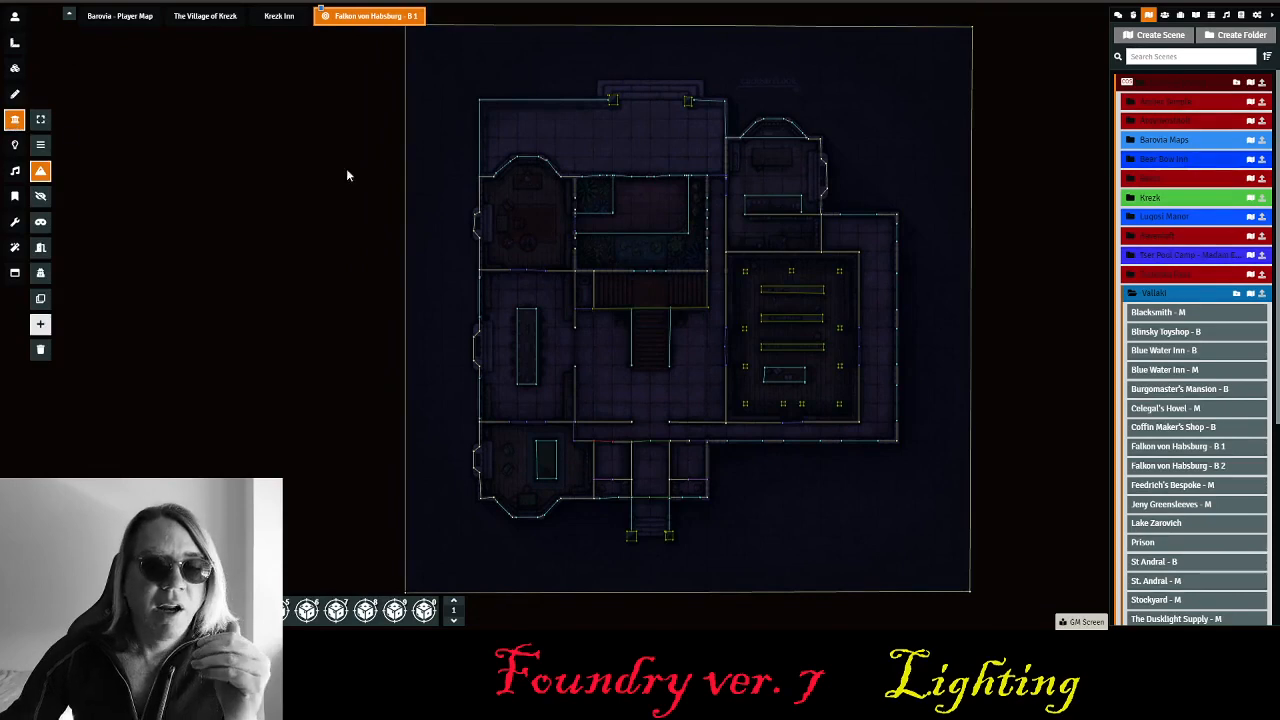
{"action": "scroll", "coordinate": [547, 310], "scroll_direction": "up", "scroll_amount": 2}
{"action": "scroll", "coordinate": [548, 310], "scroll_direction": "up", "scroll_amount": 2}
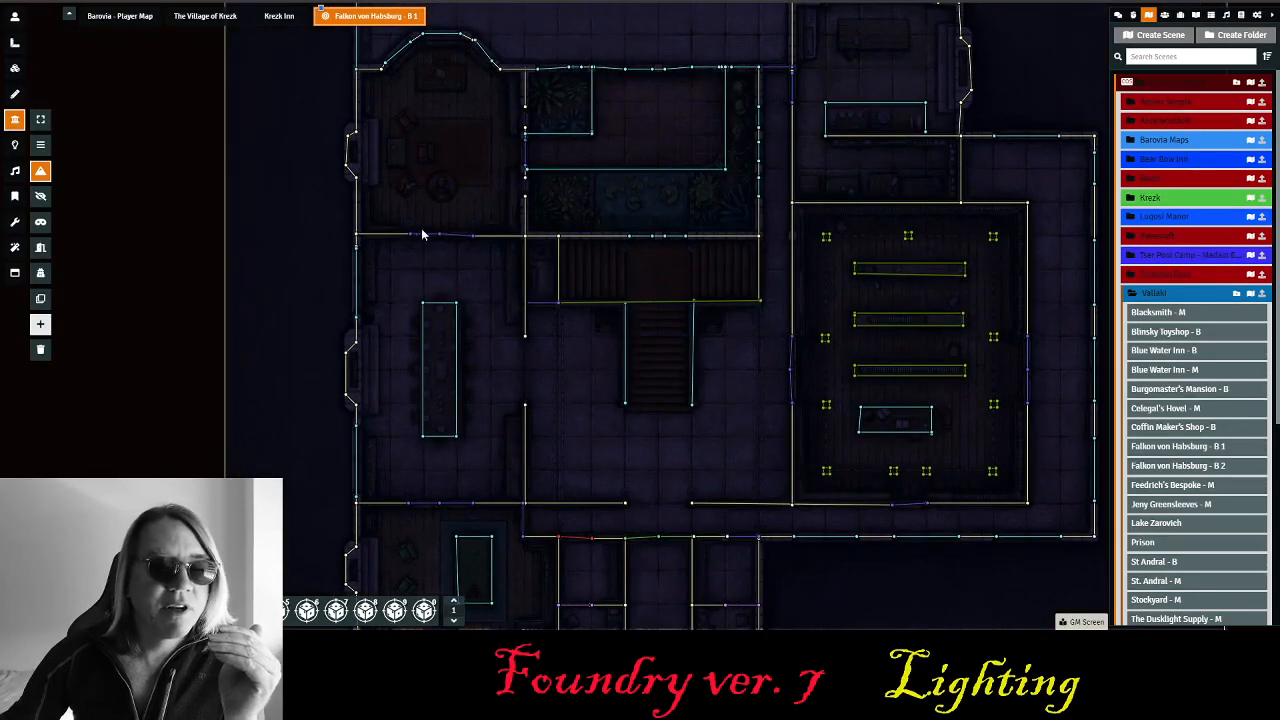
{"action": "scroll", "coordinate": [357, 200], "scroll_direction": "up", "scroll_amount": 1}
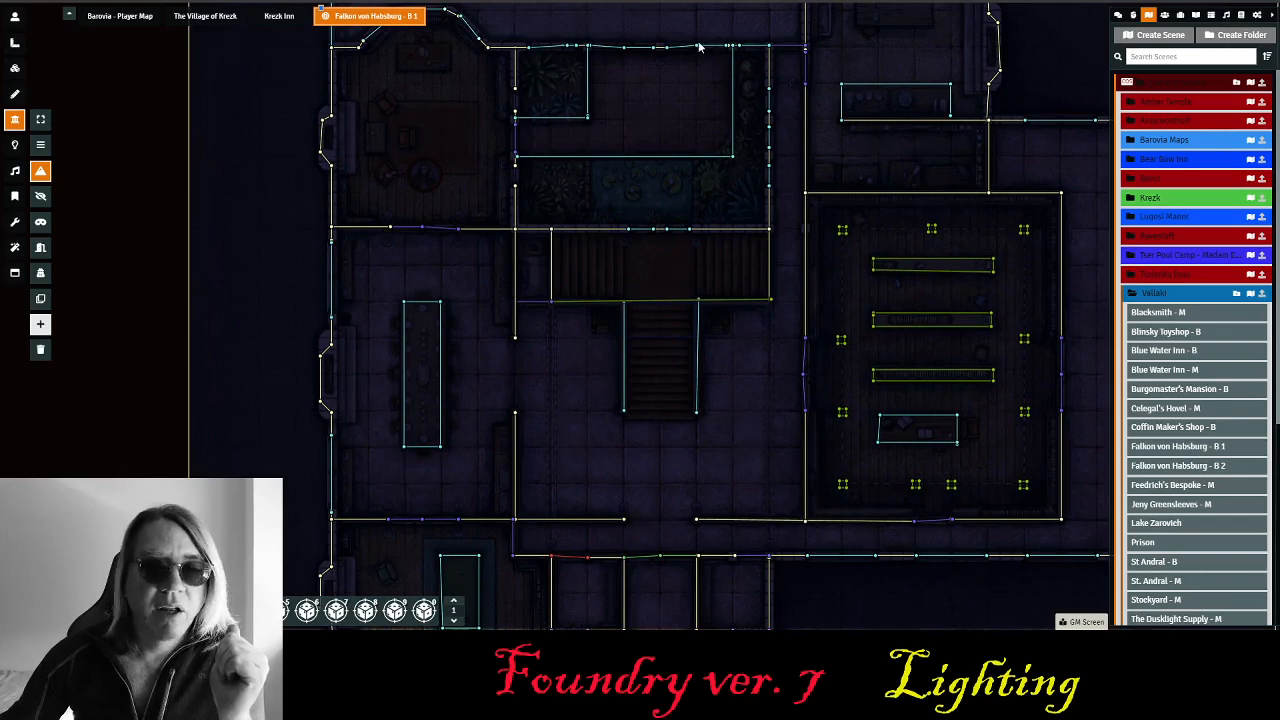
{"action": "scroll", "coordinate": [600, 228], "scroll_direction": "down", "scroll_amount": 1}
{"action": "left_click_drag", "start_coordinate": [613, 408], "coordinate": [579, 172]}
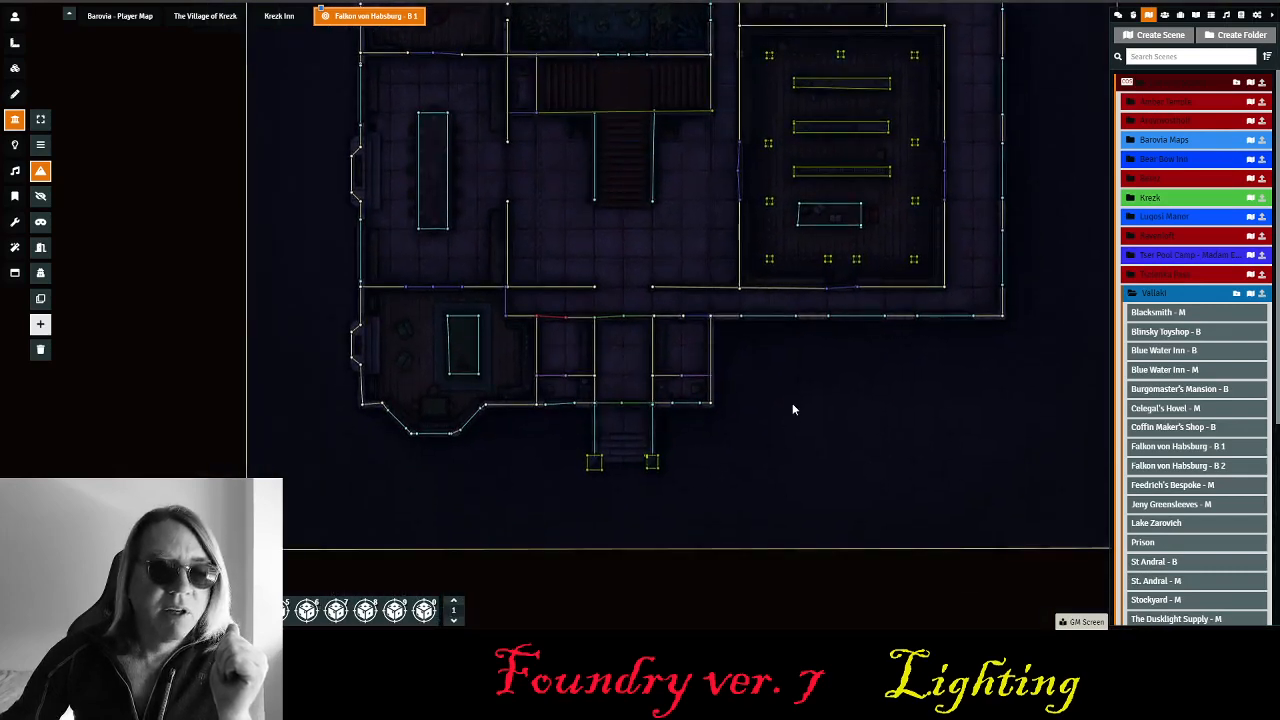
{"action": "left_click_drag", "start_coordinate": [792, 403], "coordinate": [788, 521]}
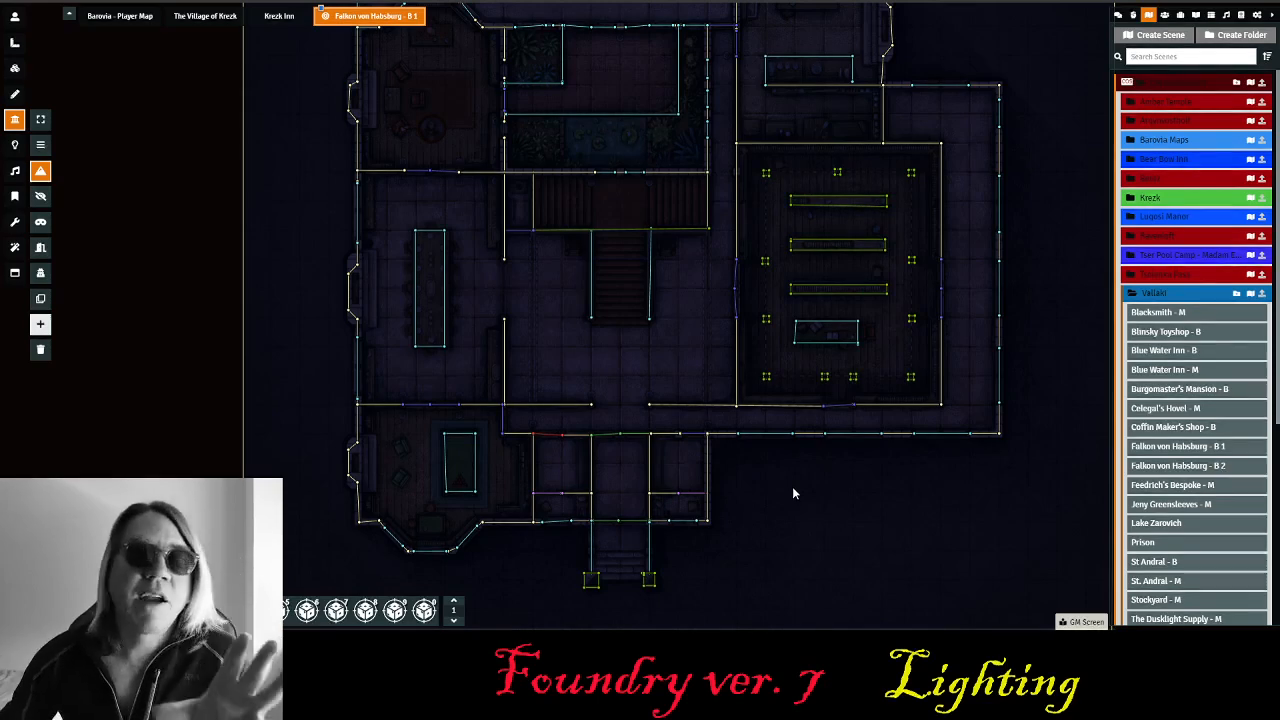
{"action": "scroll", "coordinate": [724, 263], "scroll_direction": "down", "scroll_amount": 1}
{"action": "scroll", "coordinate": [723, 264], "scroll_direction": "down", "scroll_amount": 2}
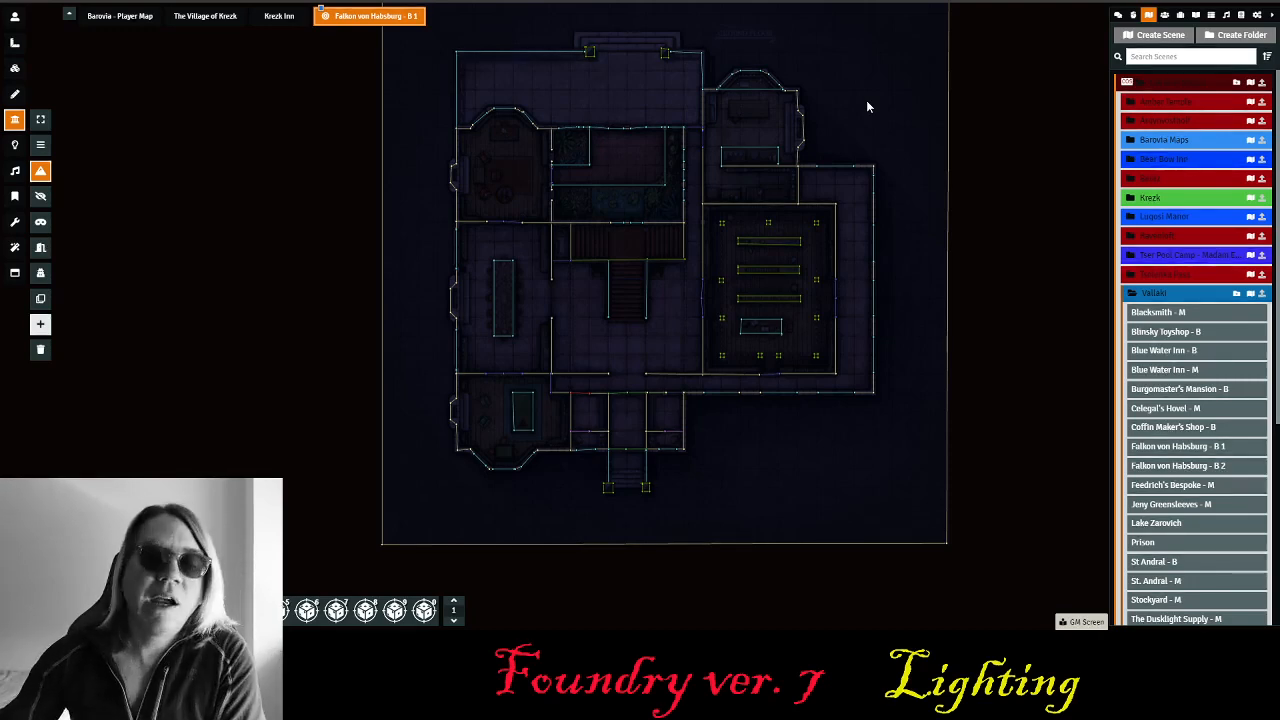
{"action": "left_click_drag", "start_coordinate": [866, 100], "coordinate": [946, 169]}
- Place a light source with a dim radius of about 153 in the map's northwest corner and set its bright radius to 0
{"action": "left_click", "coordinate": [14, 145]}
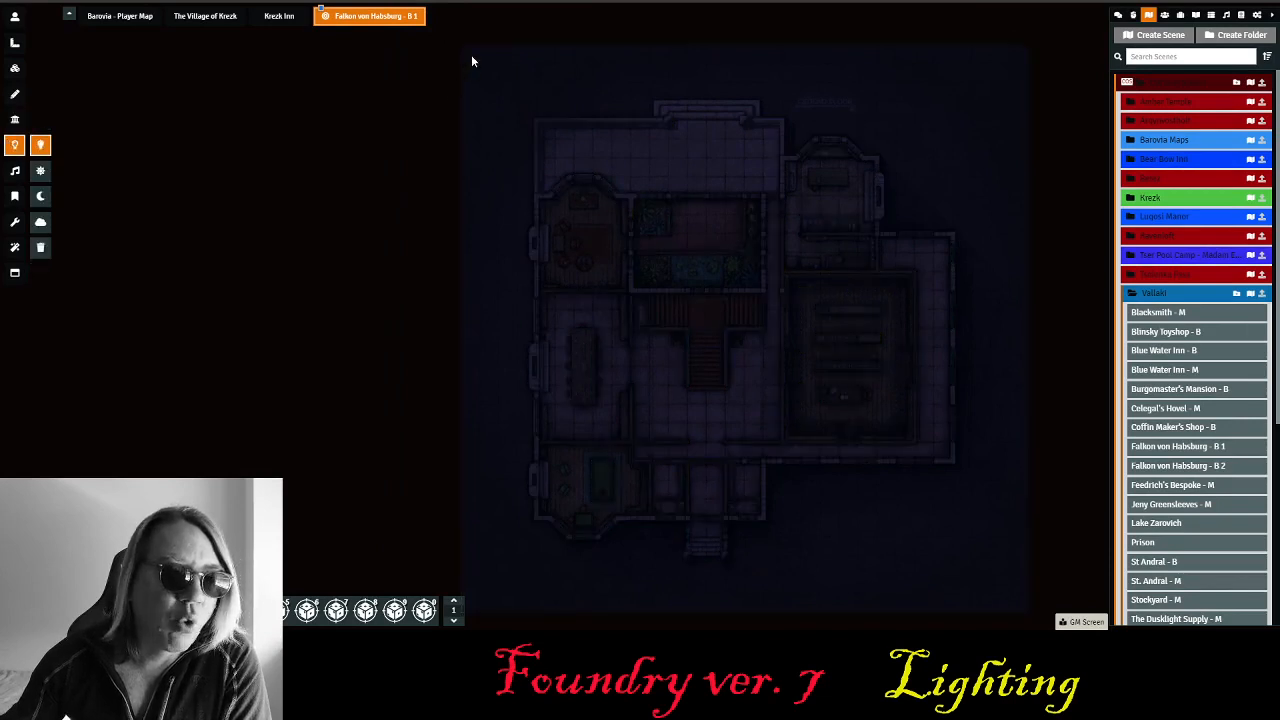
{"action": "left_click_drag", "start_coordinate": [471, 56], "coordinate": [909, 437]}
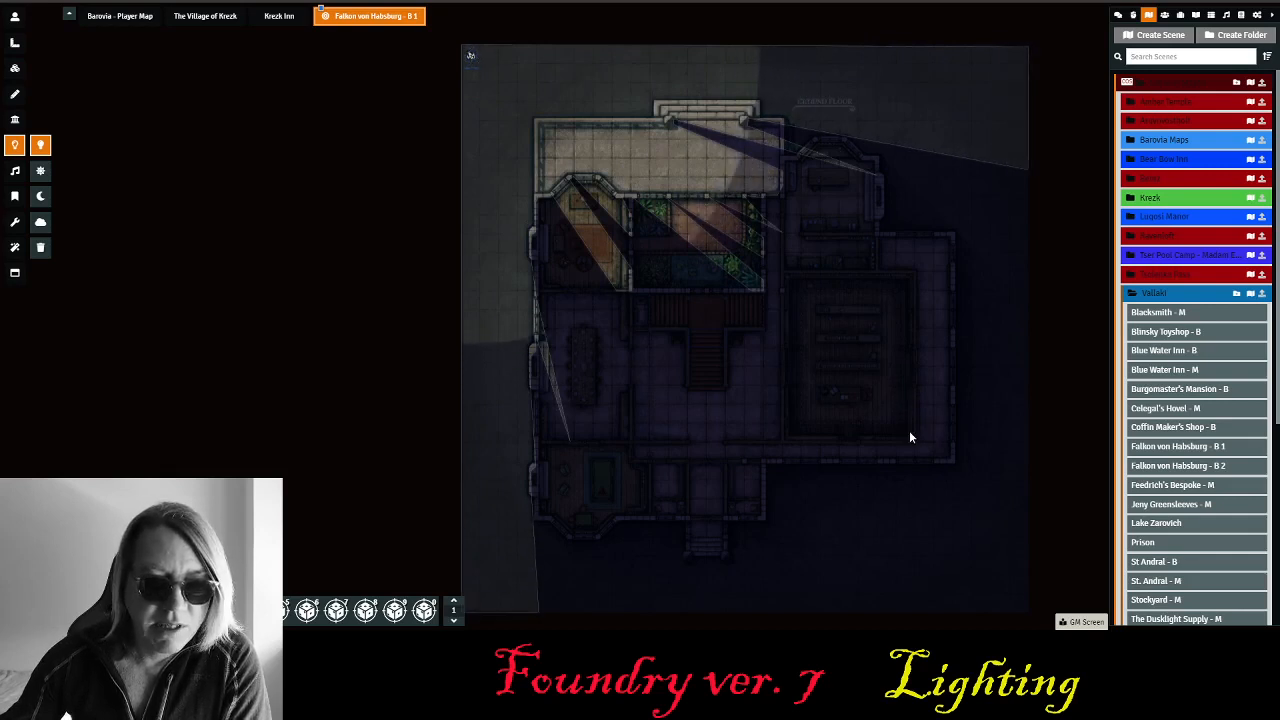
{"action": "double_click", "coordinate": [471, 54]}
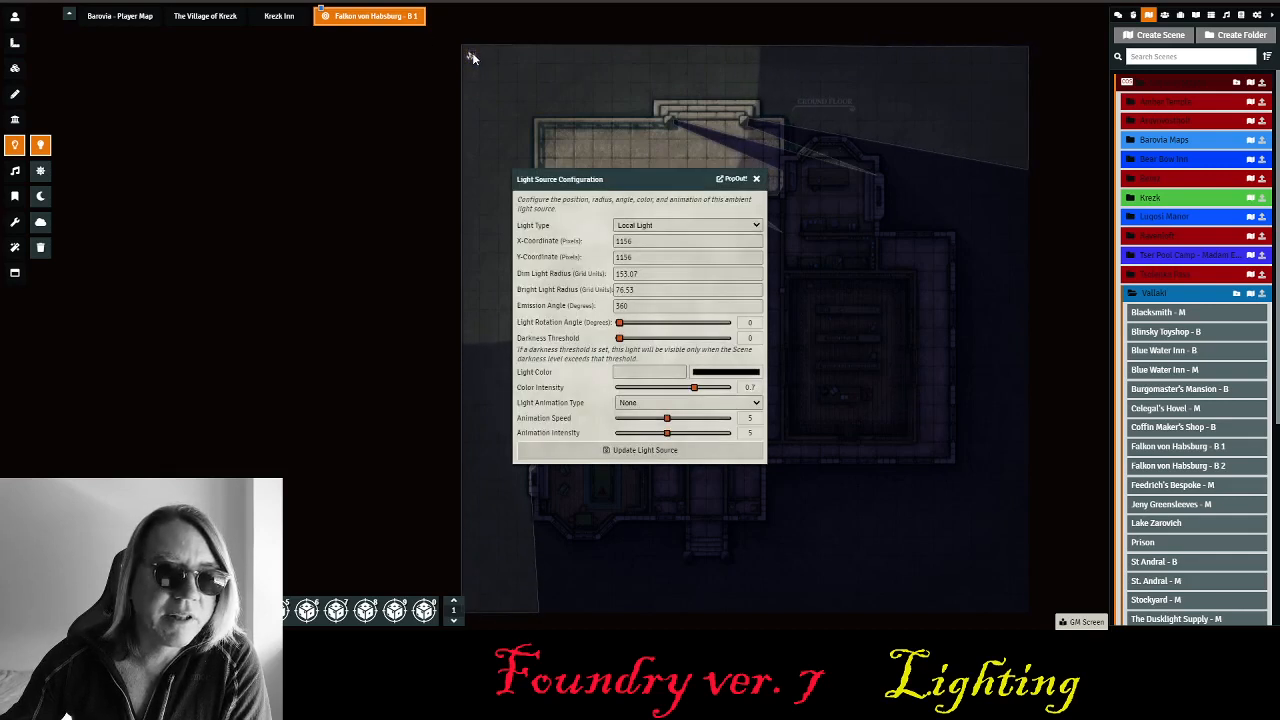
{"action": "double_click", "coordinate": [657, 289]}
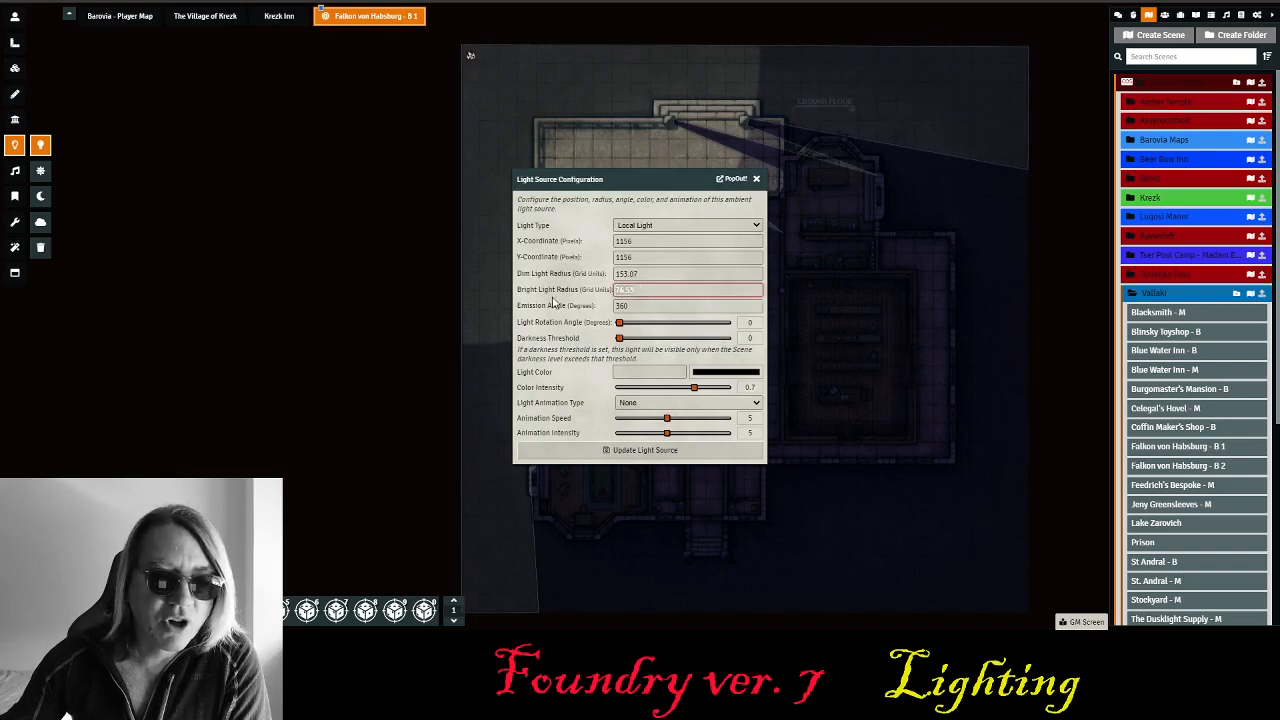
{"action": "type", "text": "0"}
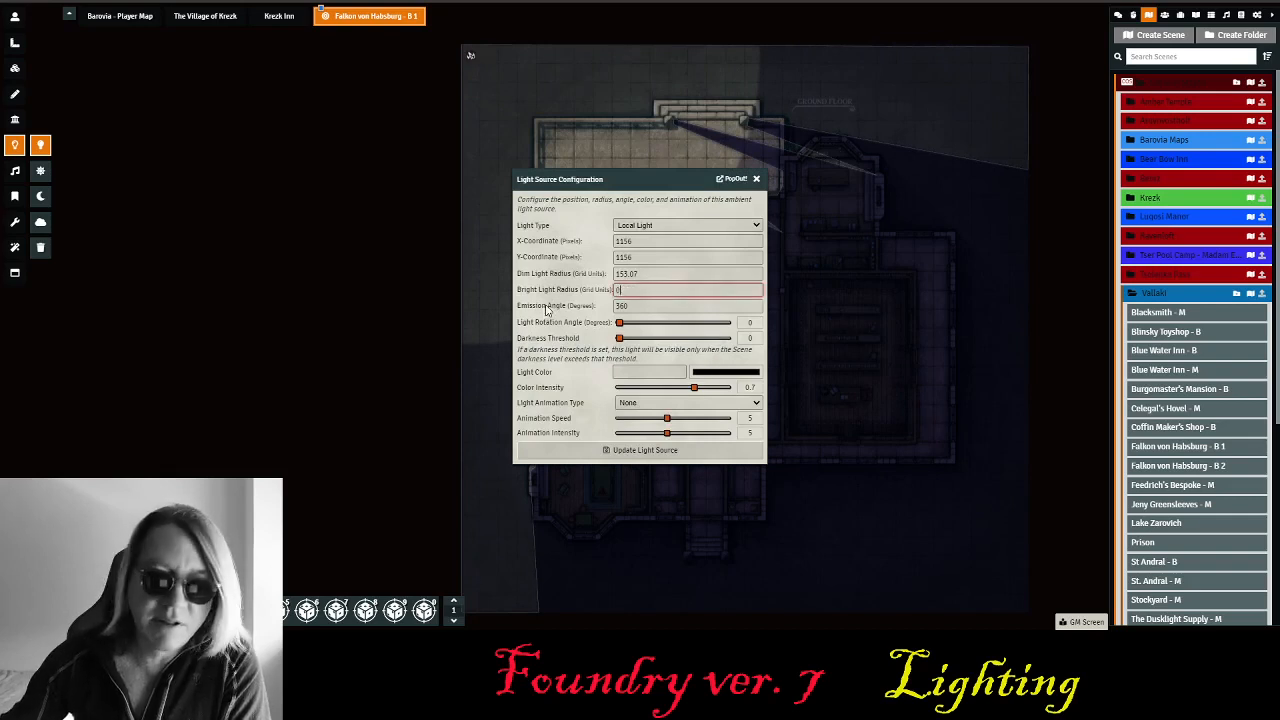
{"action": "left_click", "coordinate": [669, 455]}
- Move the light source slightly inward from the map's northwest corner to X 1224, Y 1224
{"action": "left_click_drag", "start_coordinate": [518, 180], "coordinate": [568, 200]}
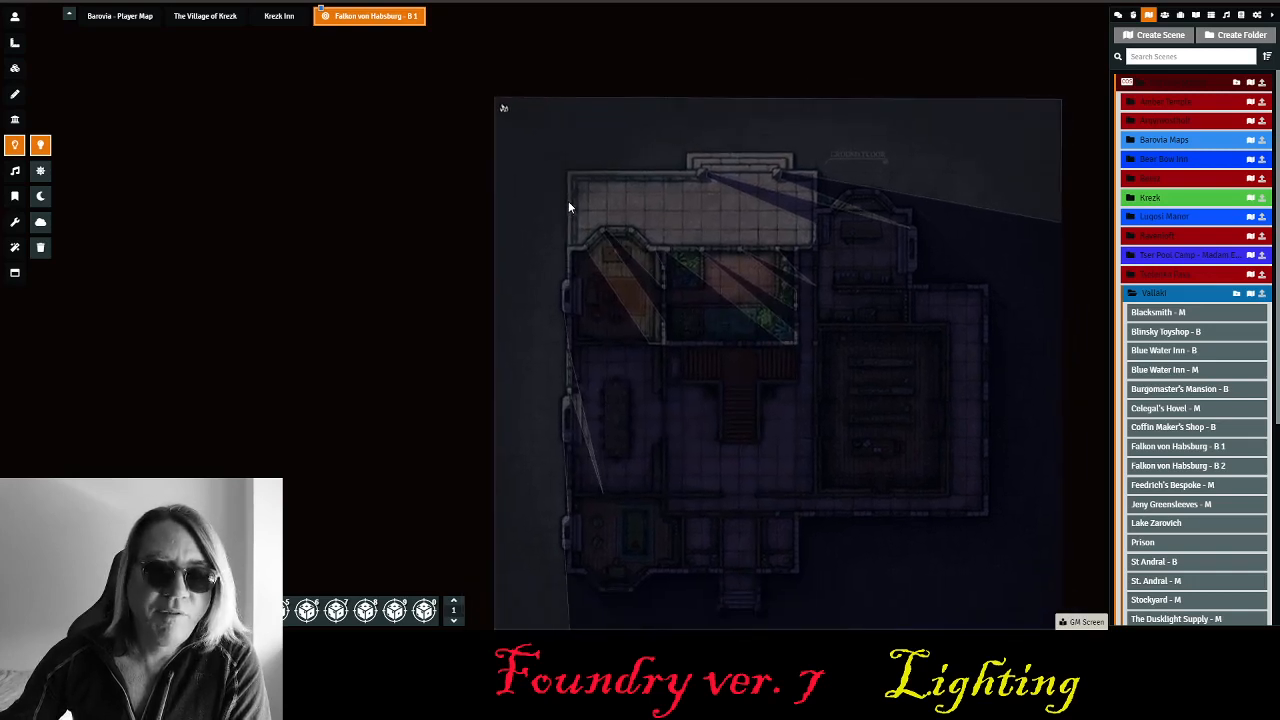
{"action": "scroll", "coordinate": [548, 298], "scroll_direction": "up", "scroll_amount": 5}
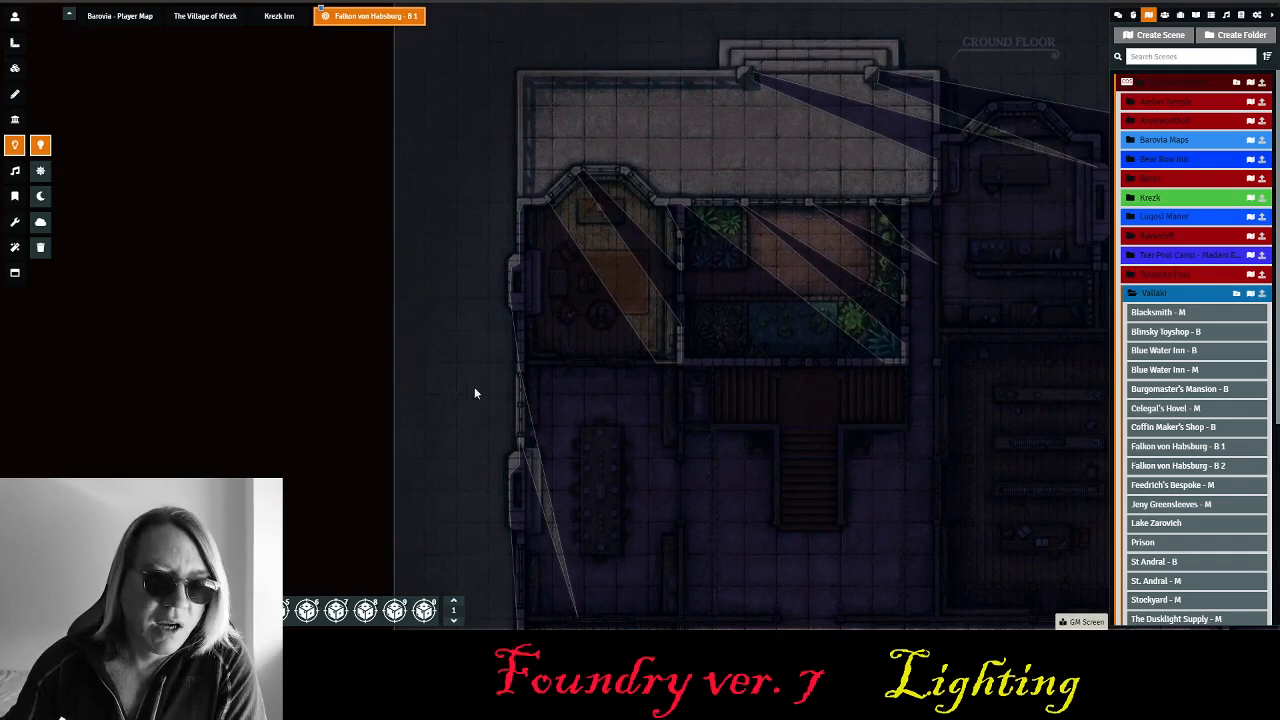
{"action": "left_click_drag", "start_coordinate": [636, 105], "coordinate": [757, 194]}
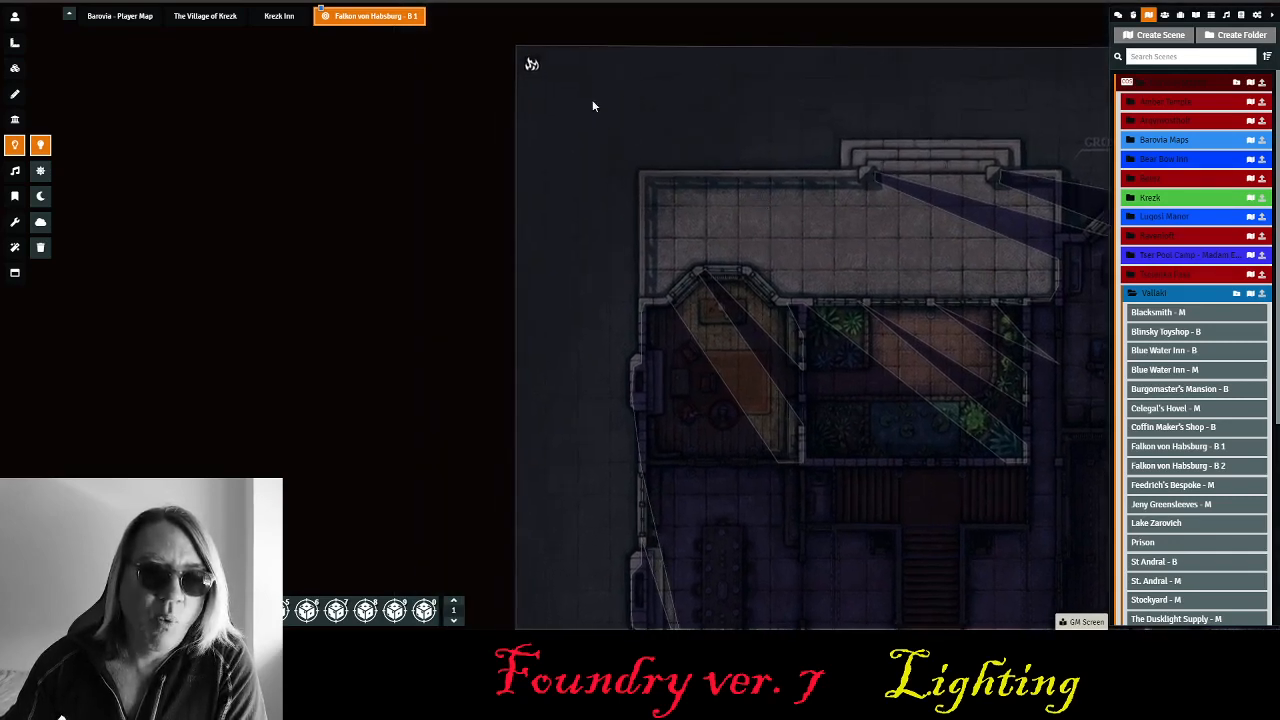
{"action": "mouse_move", "coordinate": [536, 87]}
{"action": "left_mouse_down"}
{"action": "mouse_move", "coordinate": [559, 180]}
{"action": "mouse_move", "coordinate": [547, 81]}
{"action": "left_mouse_up"}
{"action": "left_click_drag", "start_coordinate": [640, 143], "coordinate": [571, 151]}
- Set the corner light's color to blue #0e2cbe and its animation type to Ghostly Light
{"action": "double_click", "coordinate": [479, 87]}
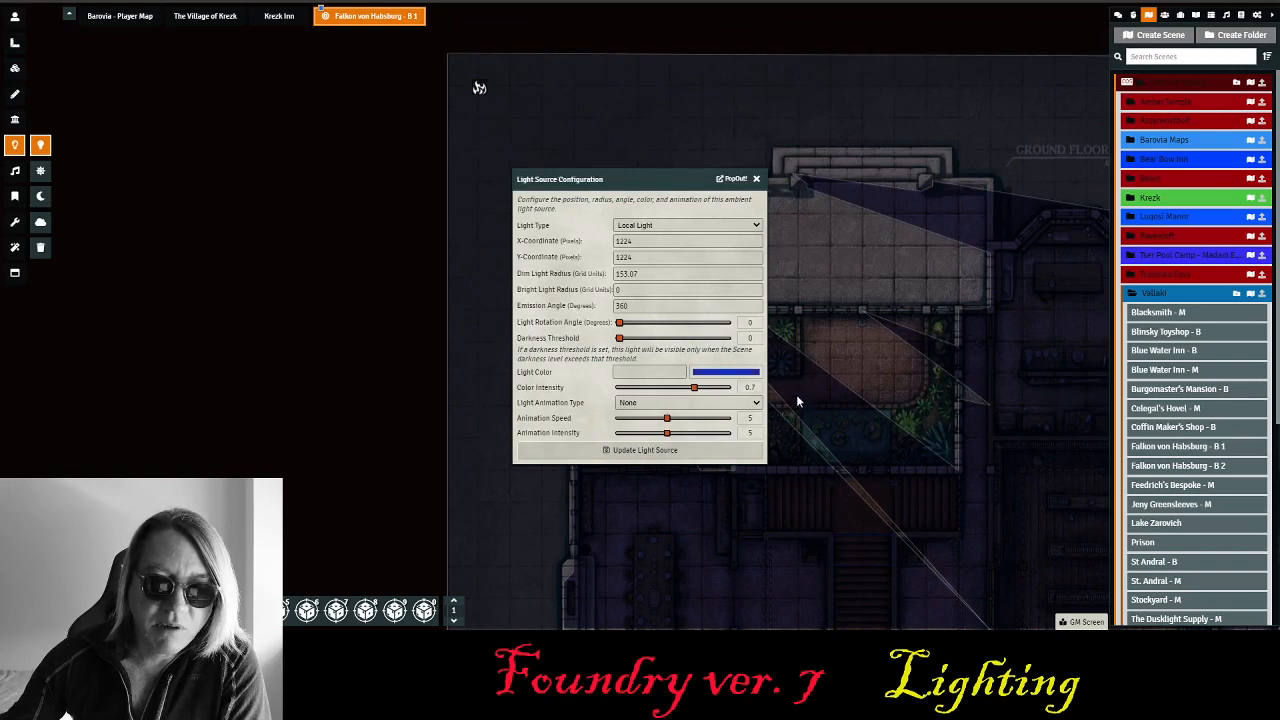
{"action": "left_click", "coordinate": [674, 405]}
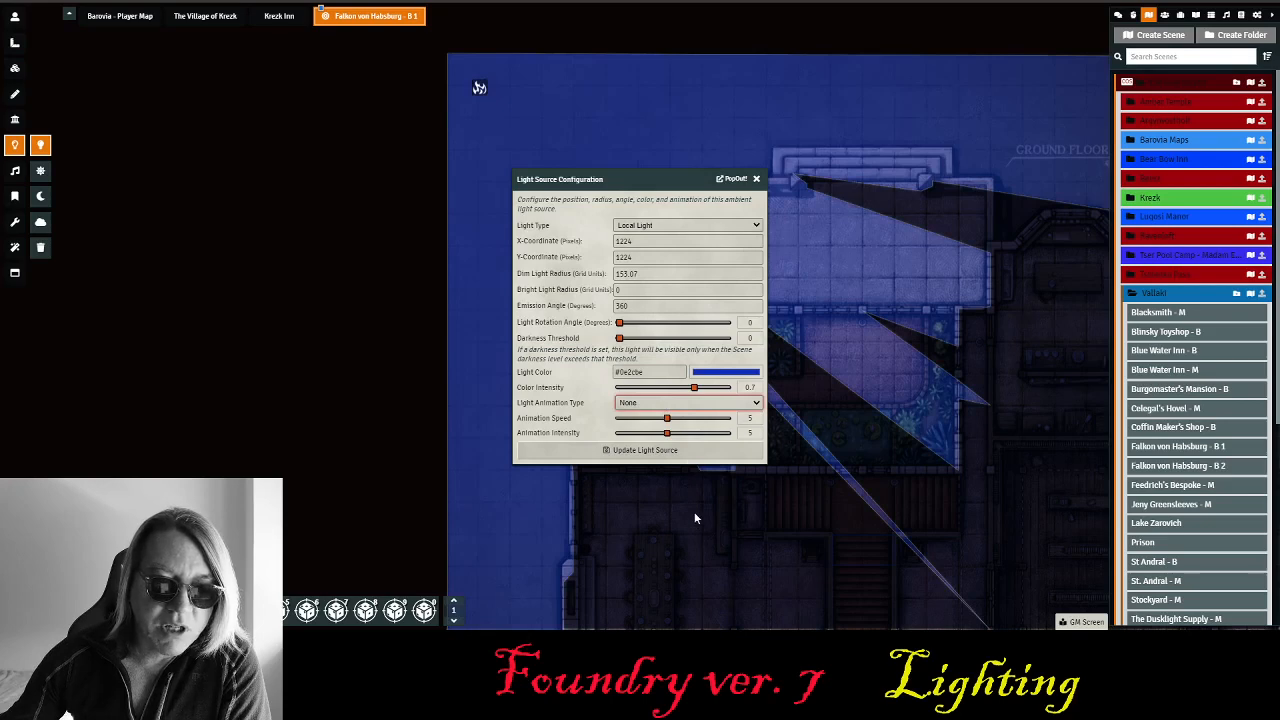
{"action": "left_click", "coordinate": [694, 503]}
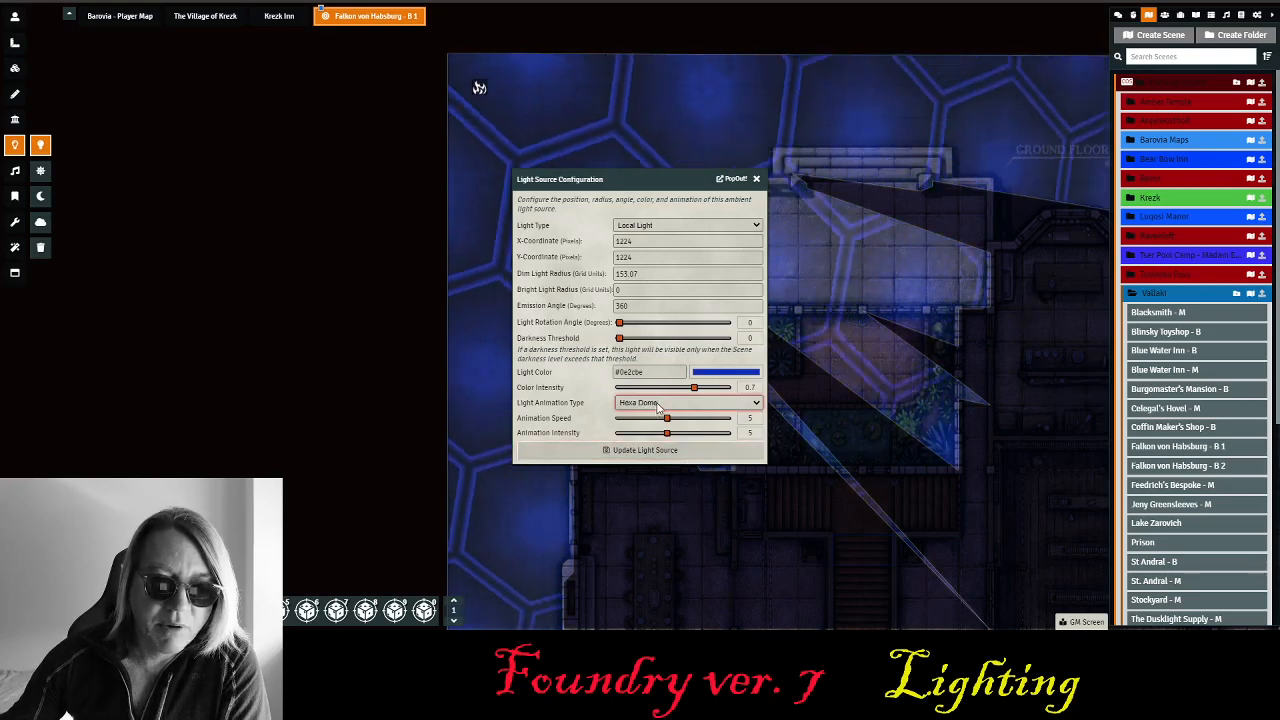
{"action": "key", "text": "Down"}
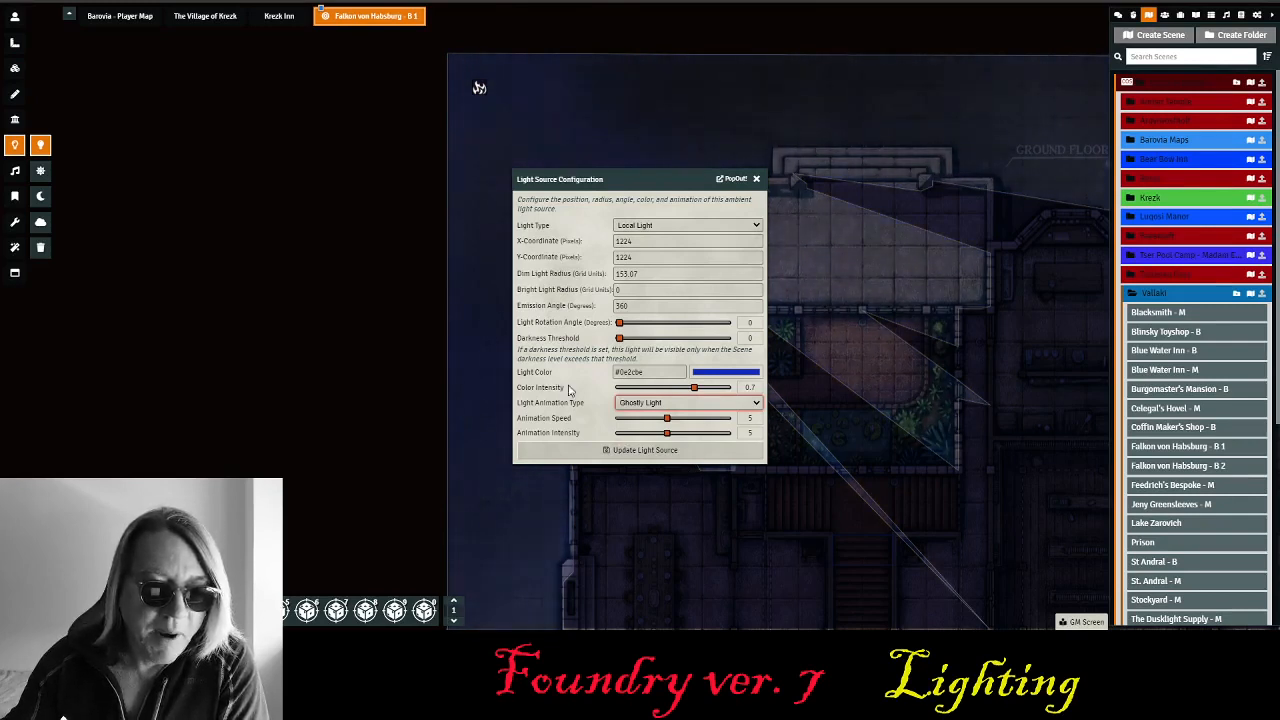
- Set the light's color intensity to 0.5 and its animation speed to 1, and update the light source
{"action": "left_click", "coordinate": [673, 390]}
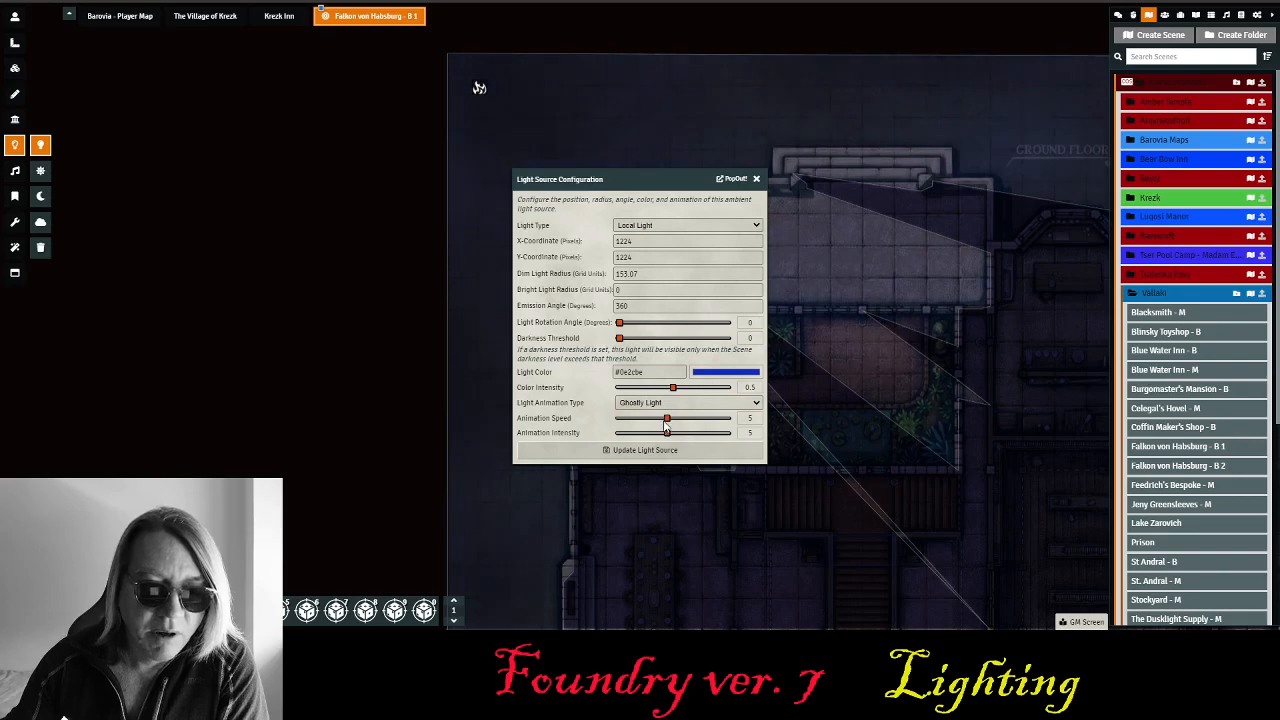
{"action": "left_click_drag", "start_coordinate": [667, 419], "coordinate": [616, 422]}
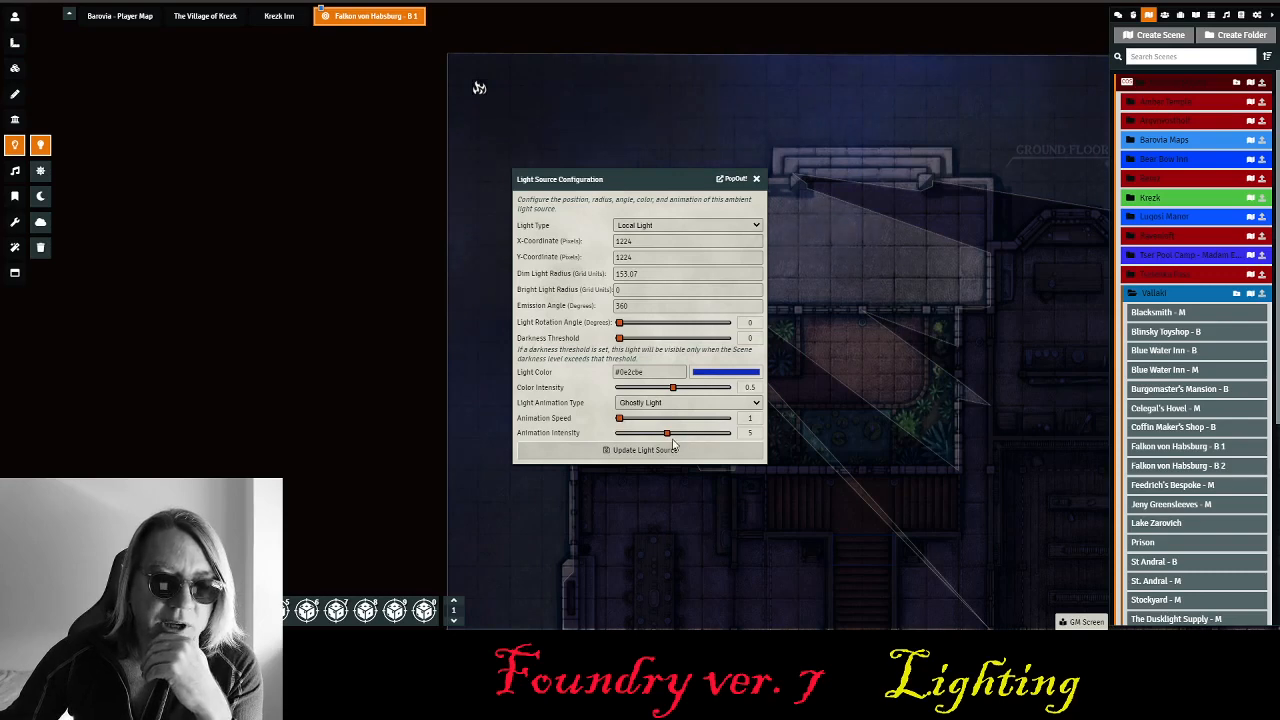
{"action": "mouse_move", "coordinate": [667, 434]}
{"action": "left_mouse_down"}
{"action": "mouse_move", "coordinate": [687, 440]}
{"action": "mouse_move", "coordinate": [671, 440]}
{"action": "left_mouse_up"}
{"action": "left_click", "coordinate": [621, 449]}
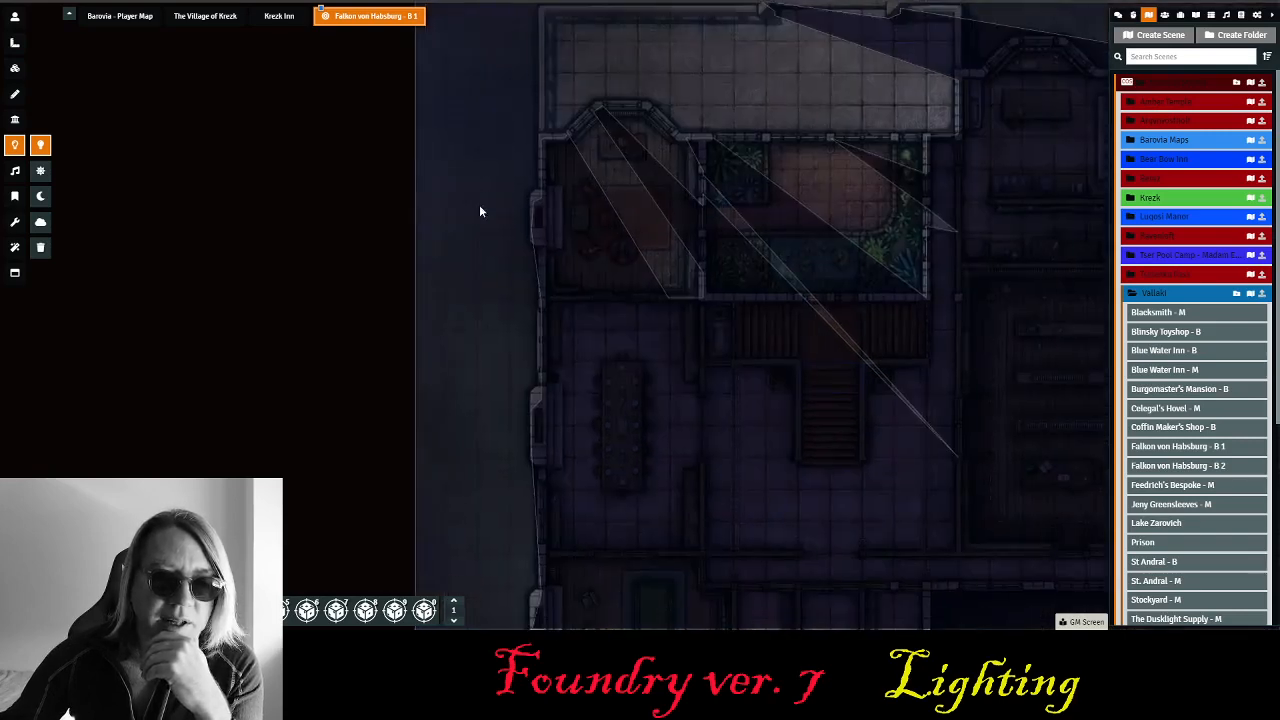
- Copy the blue ghostly light and paste the duplicate outside the mansion near the map's southeast corner
{"action": "left_click_drag", "start_coordinate": [479, 208], "coordinate": [500, 310]}
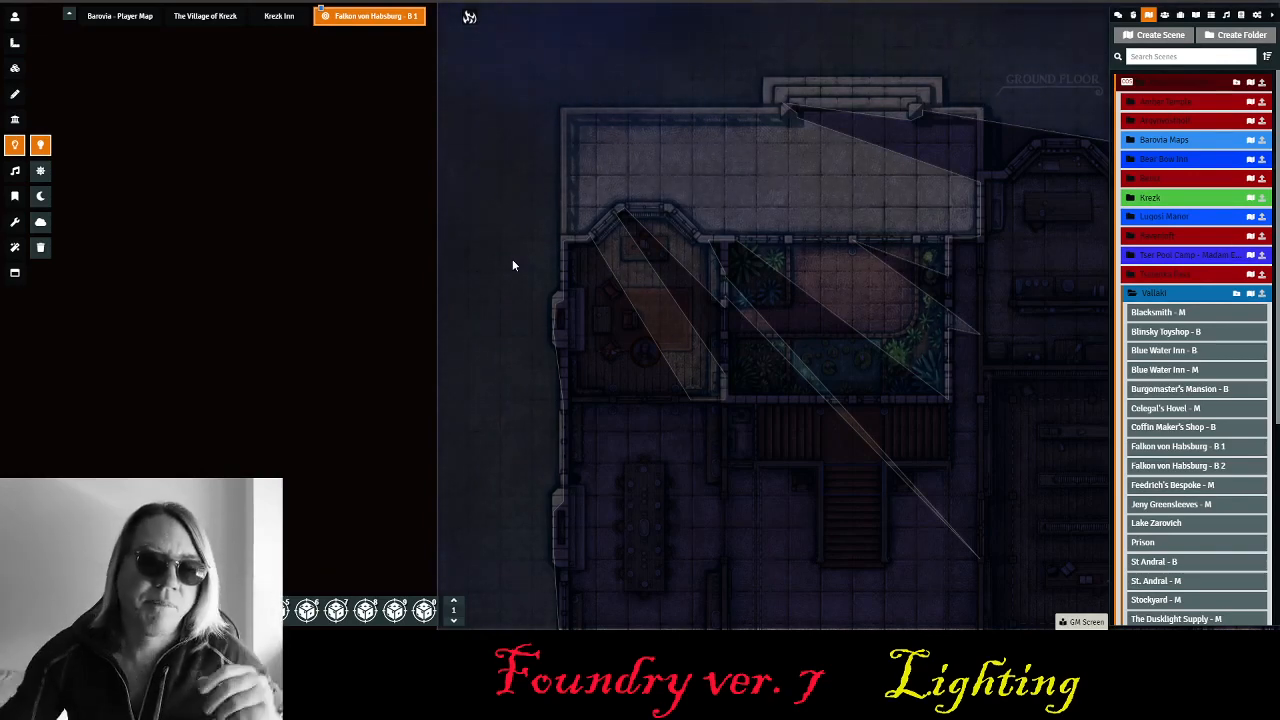
{"action": "left_click_drag", "start_coordinate": [471, 186], "coordinate": [486, 254]}
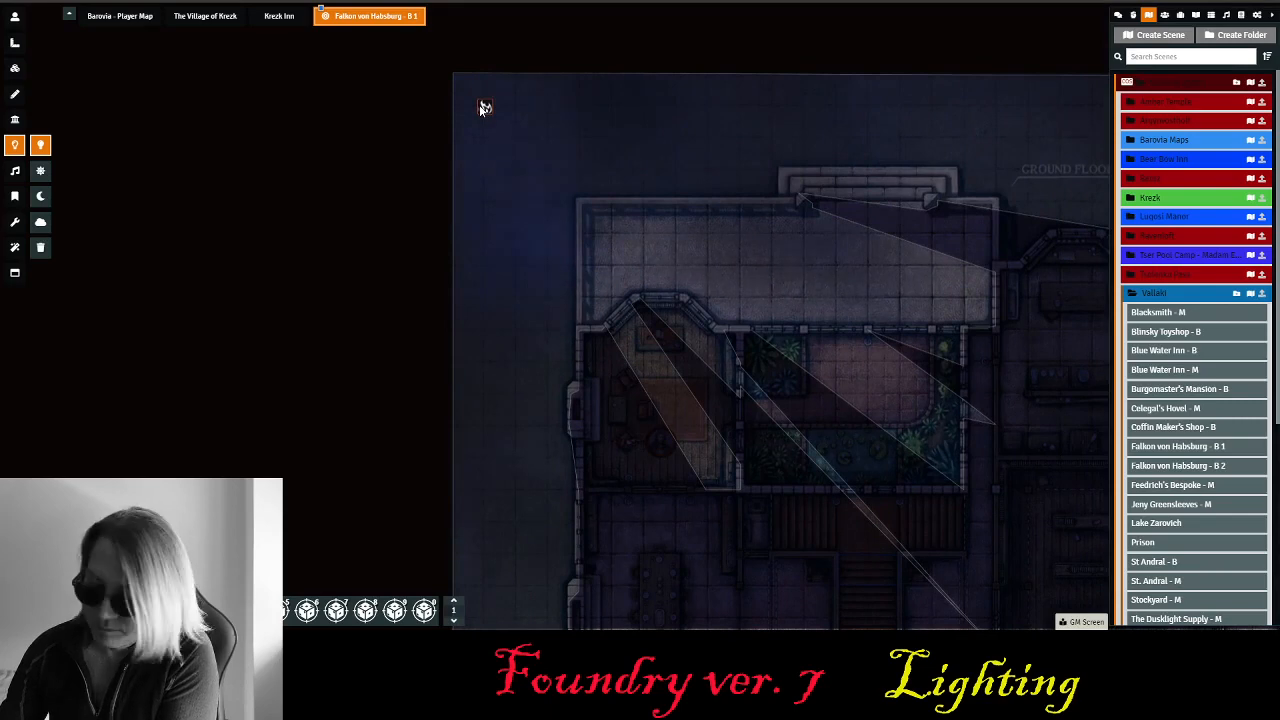
{"action": "key", "text": "ctrl+c"}
{"action": "left_click_drag", "start_coordinate": [1028, 545], "coordinate": [710, 252]}
{"action": "scroll", "coordinate": [830, 445], "scroll_direction": "down", "scroll_amount": 3}
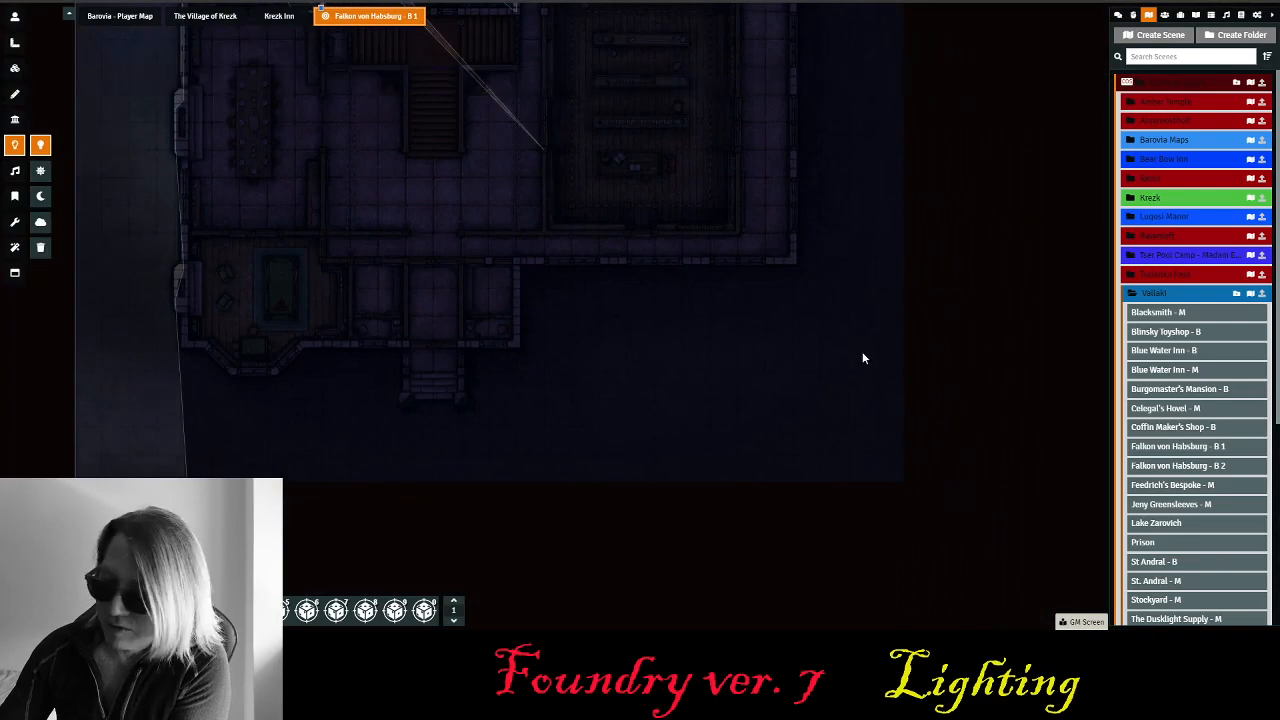
{"action": "key", "text": "ctrl+v"}
{"action": "scroll", "coordinate": [818, 494], "scroll_direction": "down", "scroll_amount": 3}
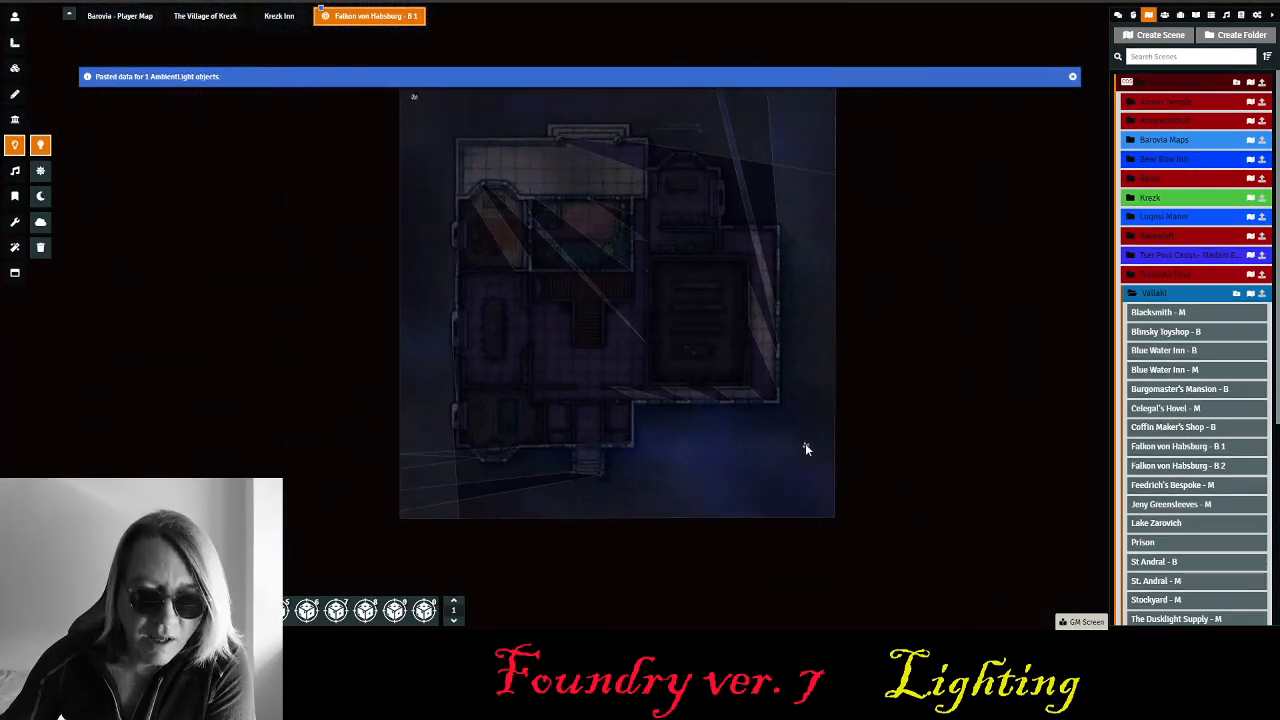
- Move the pasted light closer to the map's east edge
{"action": "scroll", "coordinate": [746, 475], "scroll_direction": "up", "scroll_amount": 2}
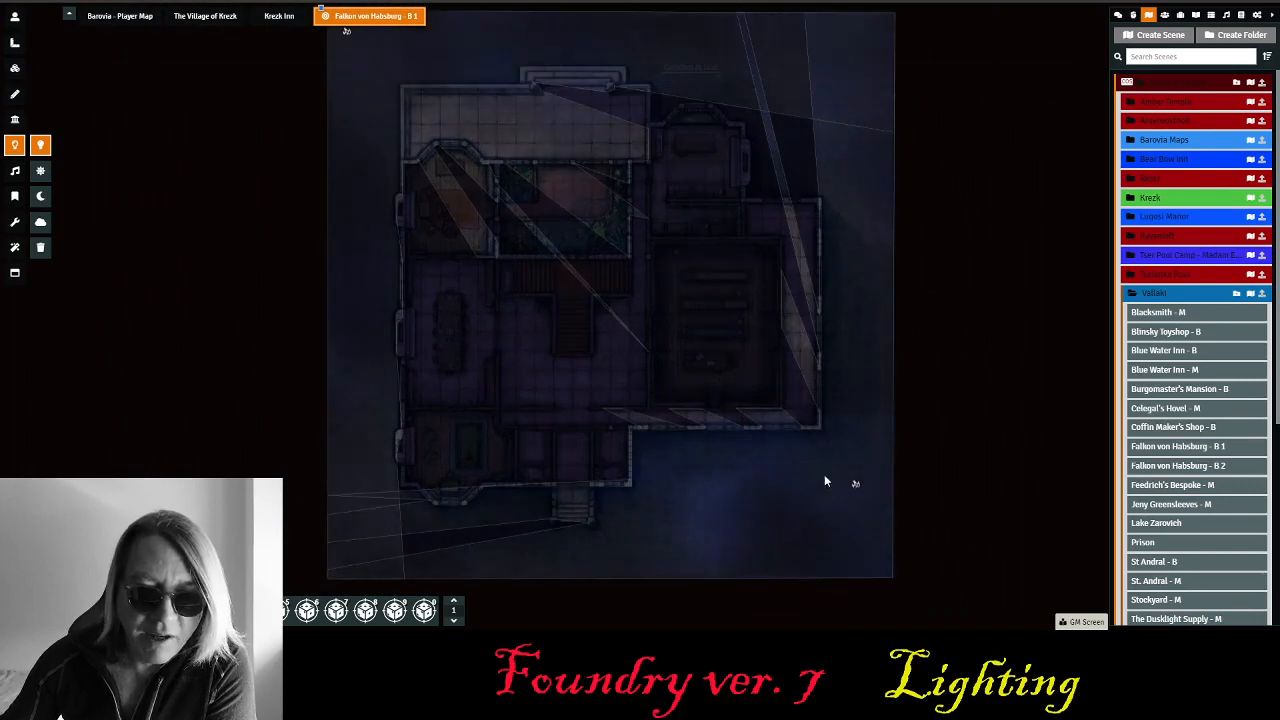
{"action": "mouse_move", "coordinate": [855, 485]}
{"action": "left_mouse_down"}
{"action": "mouse_move", "coordinate": [877, 360]}
{"action": "mouse_move", "coordinate": [879, 477]}
{"action": "left_mouse_up"}
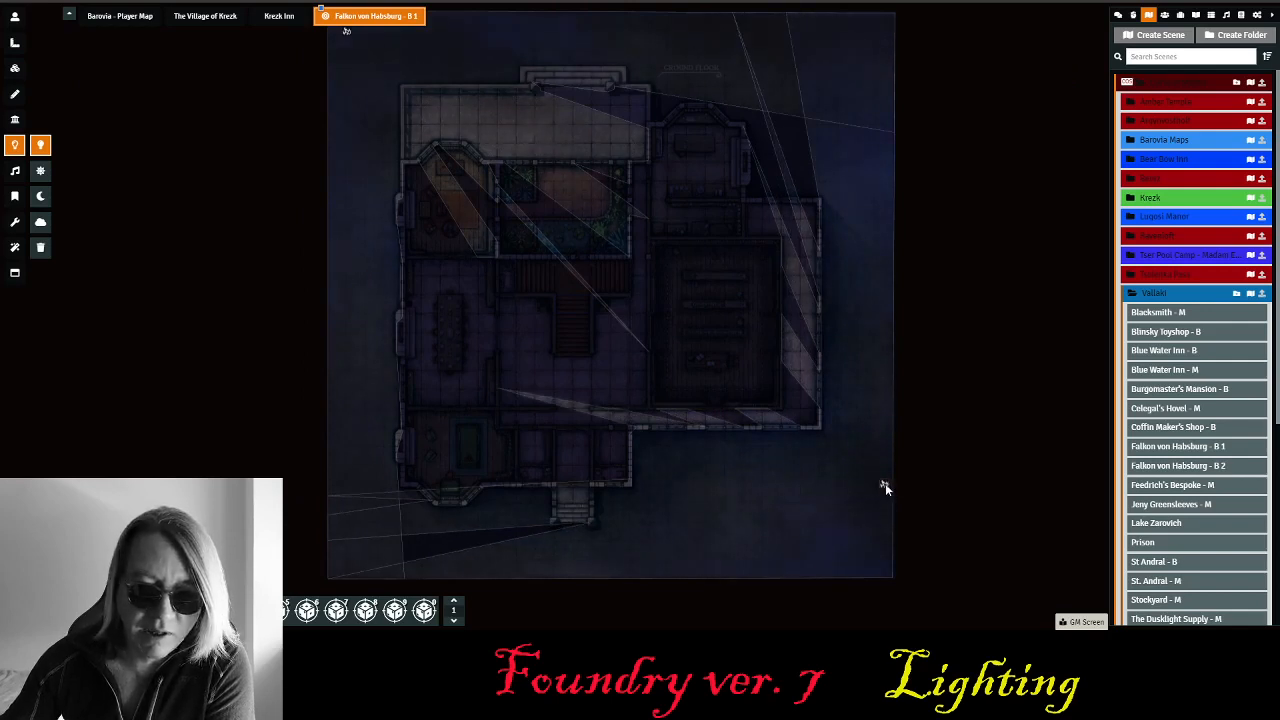
{"action": "left_click_drag", "start_coordinate": [718, 525], "coordinate": [786, 567]}
{"action": "left_click_drag", "start_coordinate": [762, 525], "coordinate": [801, 484]}
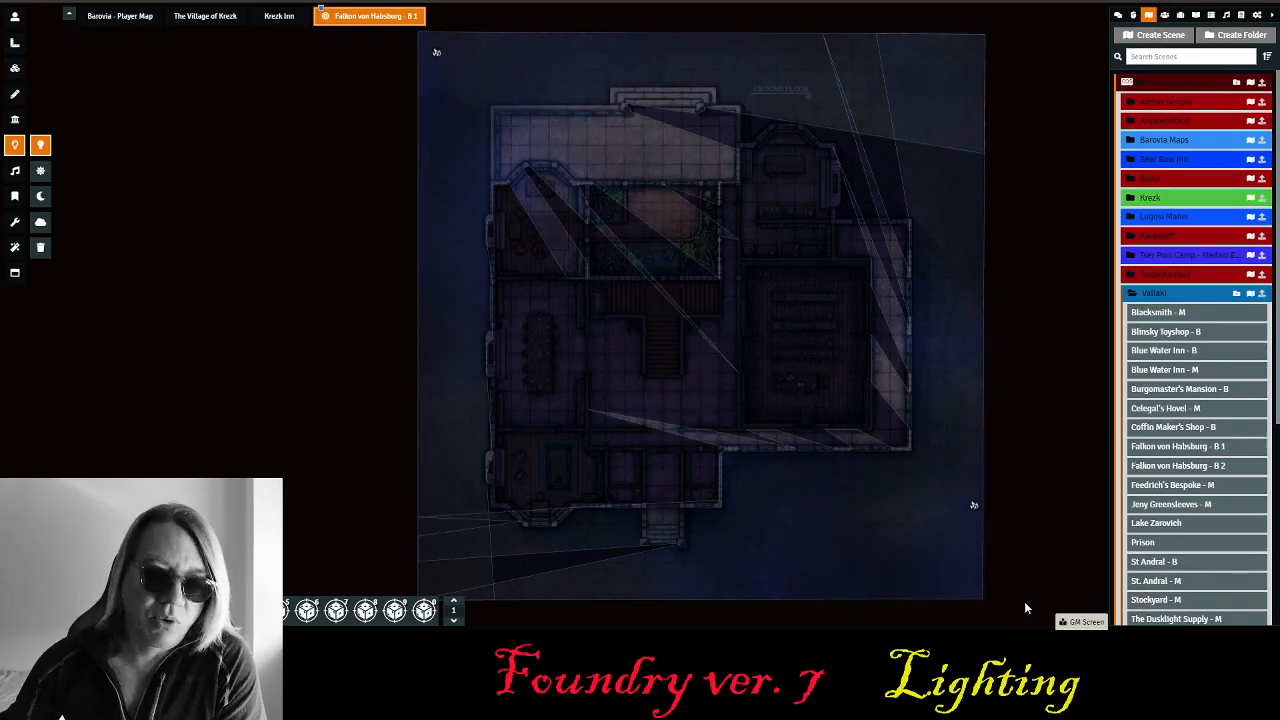
- Place a new light with a dim radius of about 5 on the west sconce beside the mansion's south entrance steps
{"action": "scroll", "coordinate": [745, 548], "scroll_direction": "up", "scroll_amount": 10}
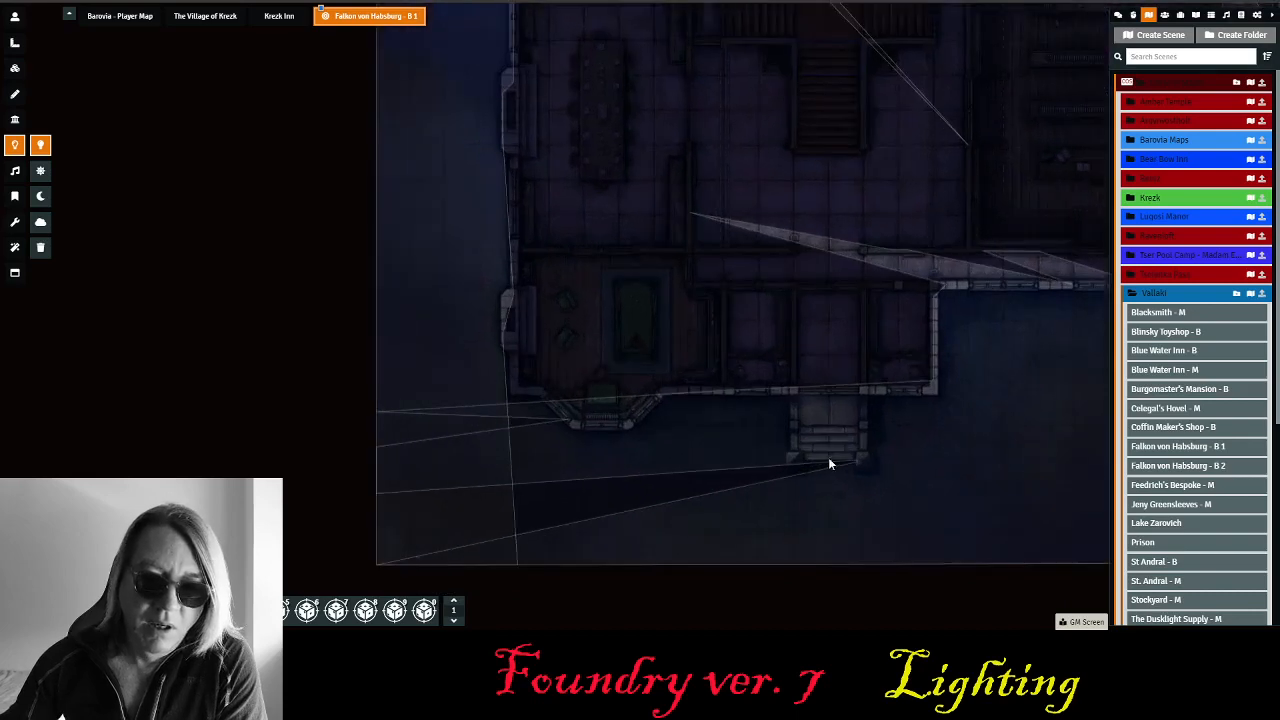
{"action": "scroll", "coordinate": [796, 380], "scroll_direction": "up", "scroll_amount": 8}
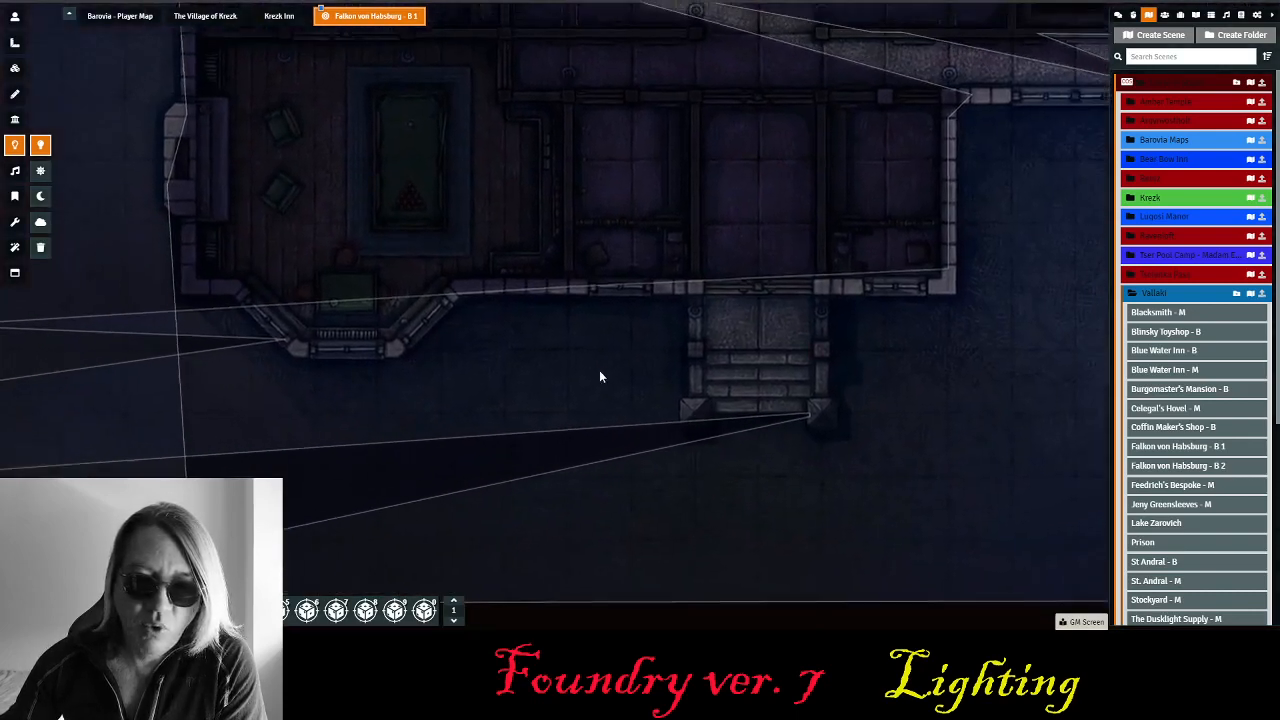
{"action": "scroll", "coordinate": [680, 360], "scroll_direction": "up", "scroll_amount": 3}
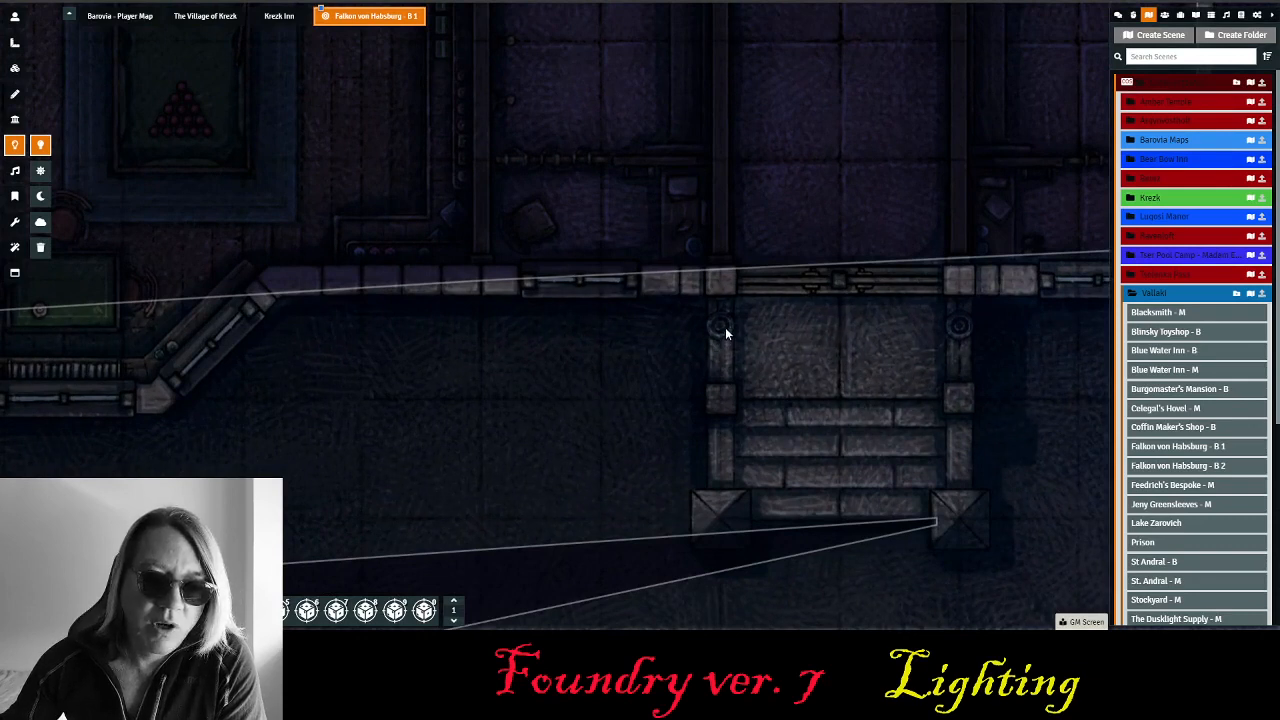
{"action": "left_click_drag", "start_coordinate": [721, 336], "coordinate": [804, 422]}
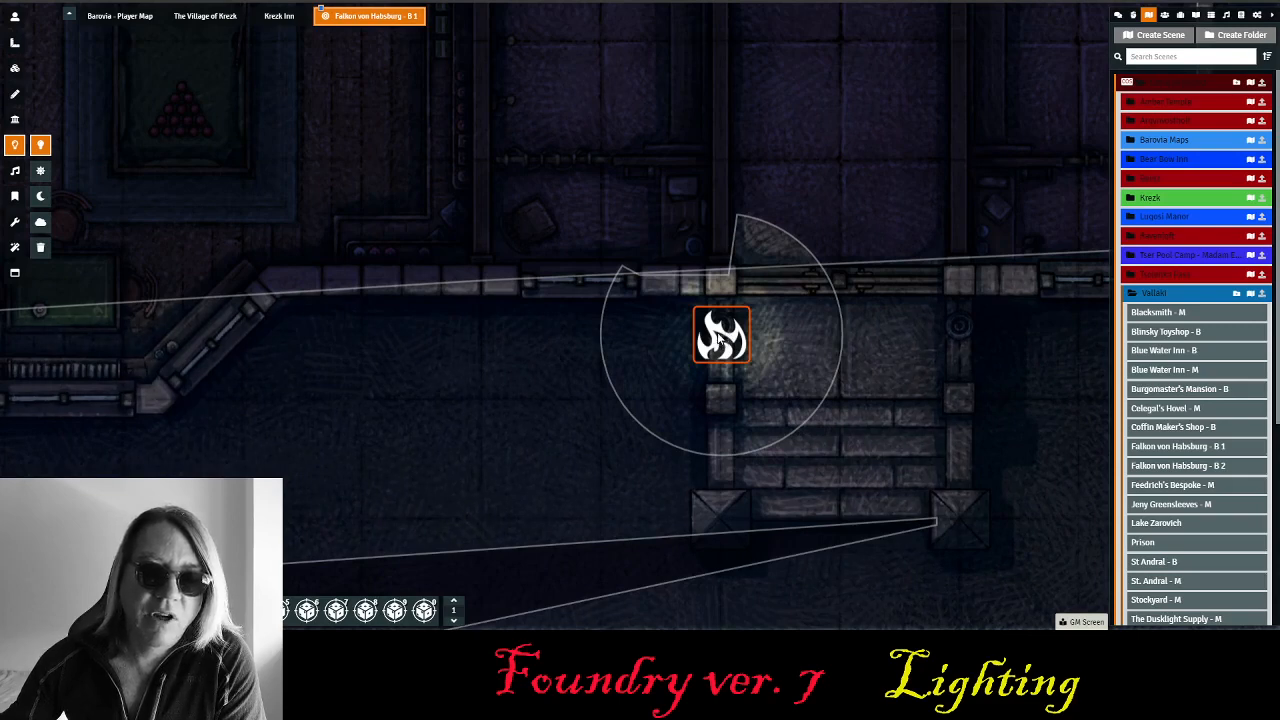
- Set the entrance light's bright radius to 3 and its dim radius to 9, and update the light source
{"action": "double_click", "coordinate": [722, 340]}
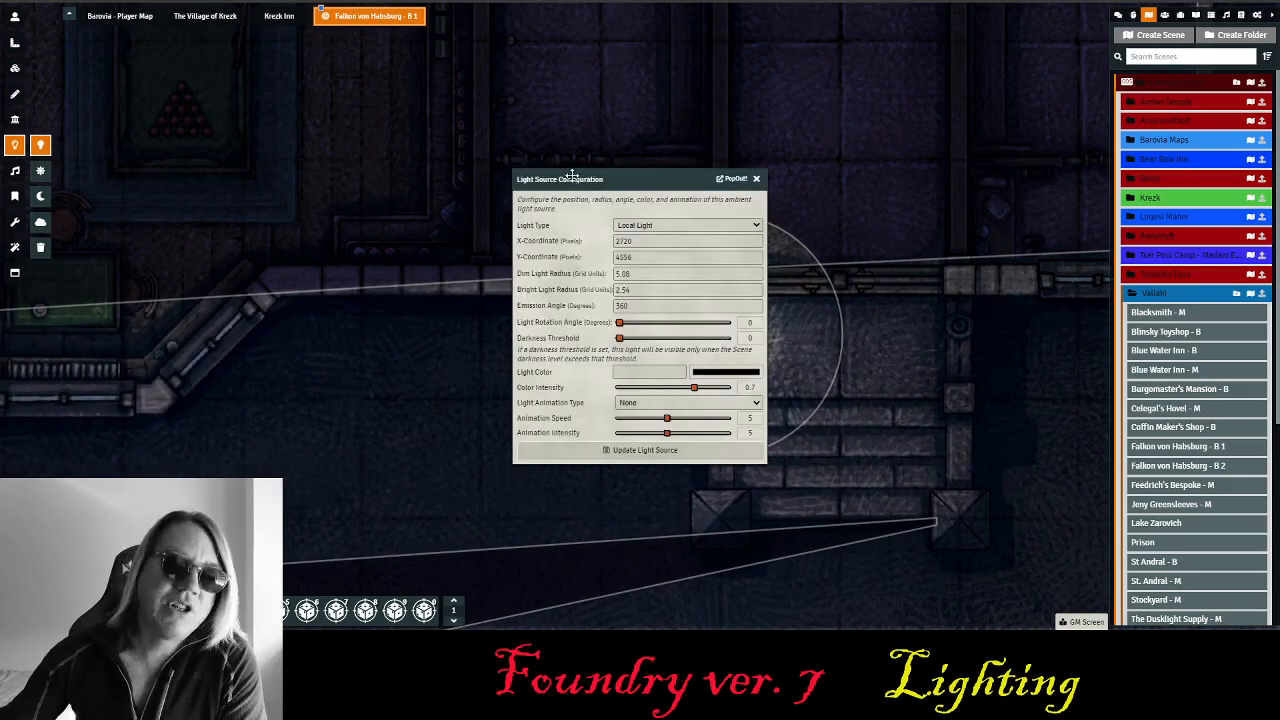
{"action": "left_click_drag", "start_coordinate": [577, 179], "coordinate": [338, 104]}
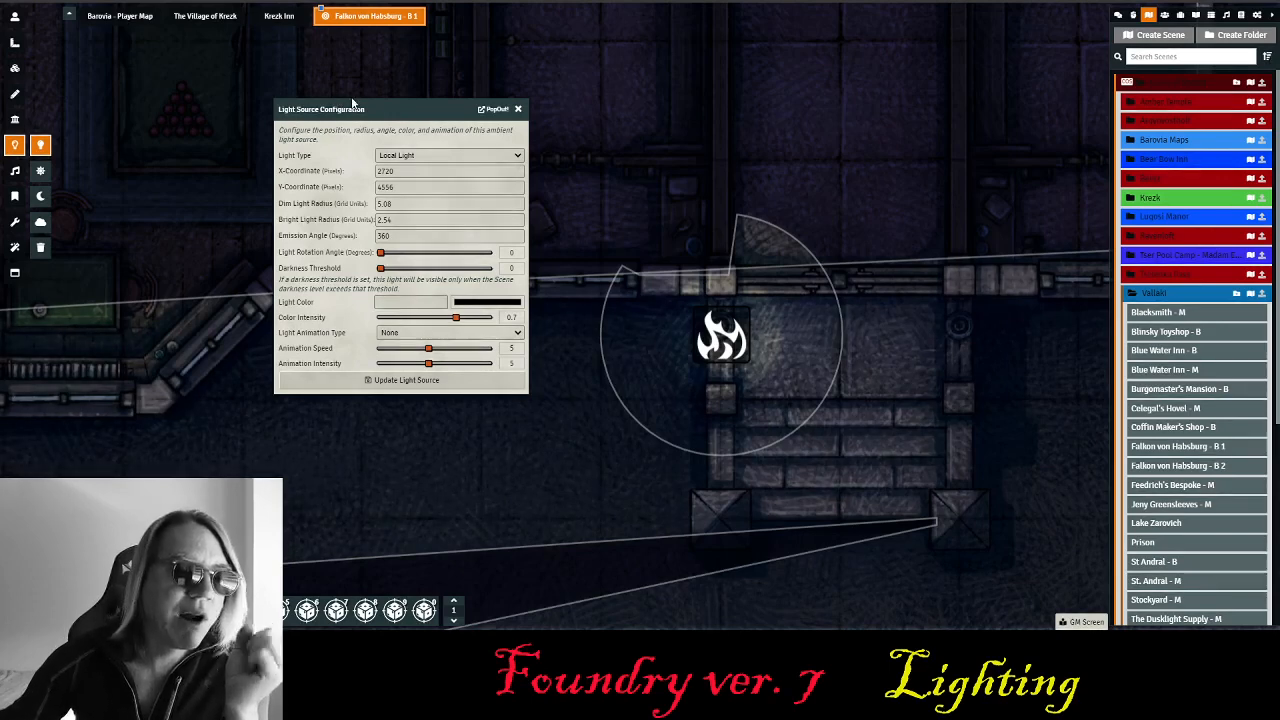
{"action": "double_click", "coordinate": [400, 222]}
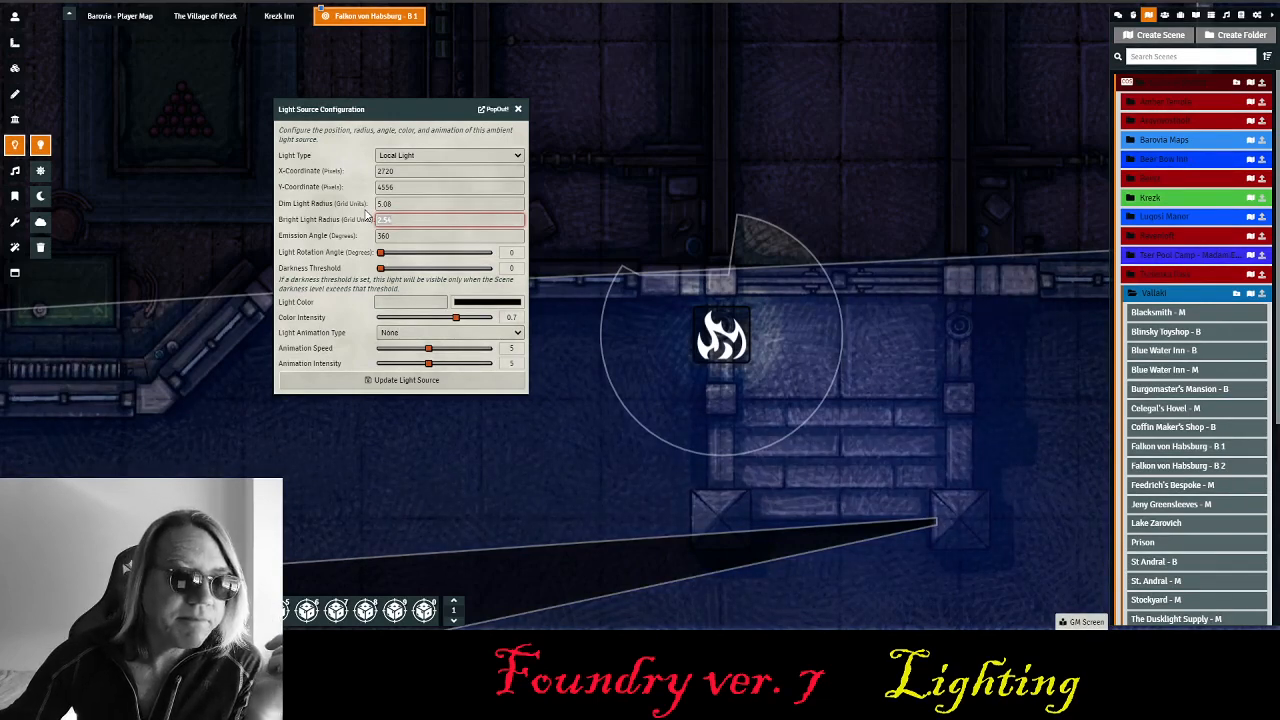
{"action": "type", "text": "3"}
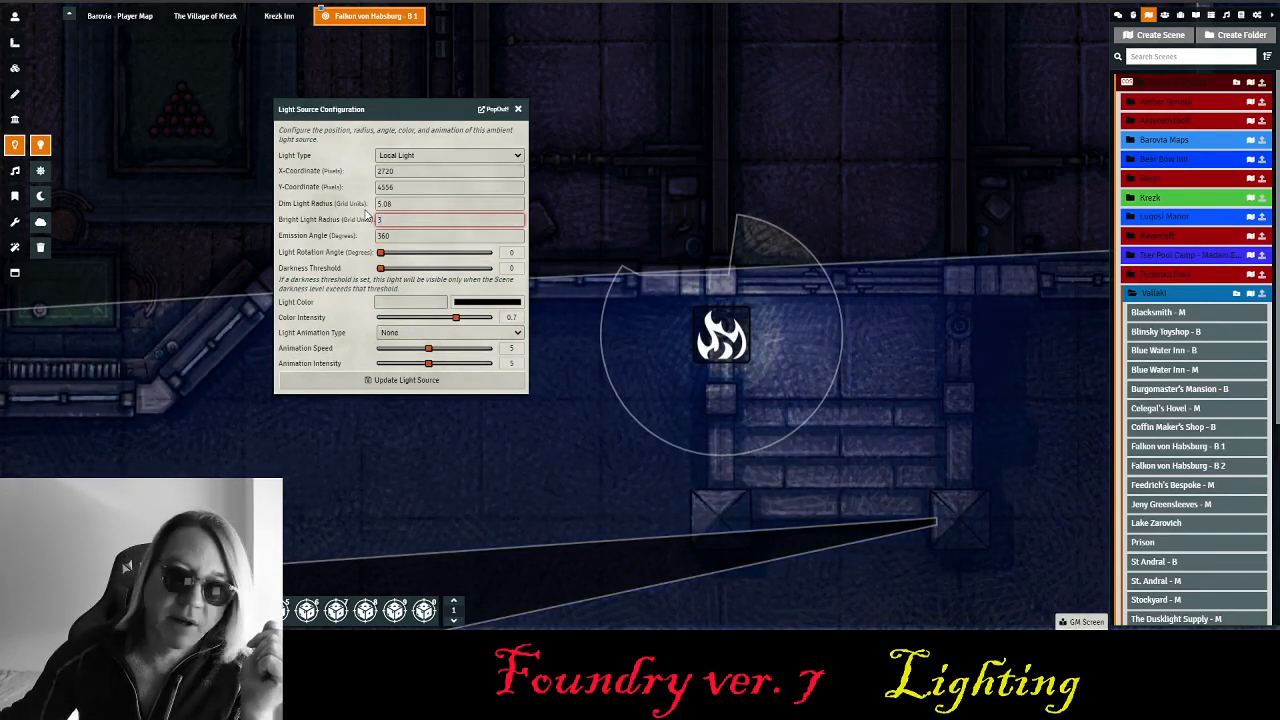
{"action": "double_click", "coordinate": [417, 202]}
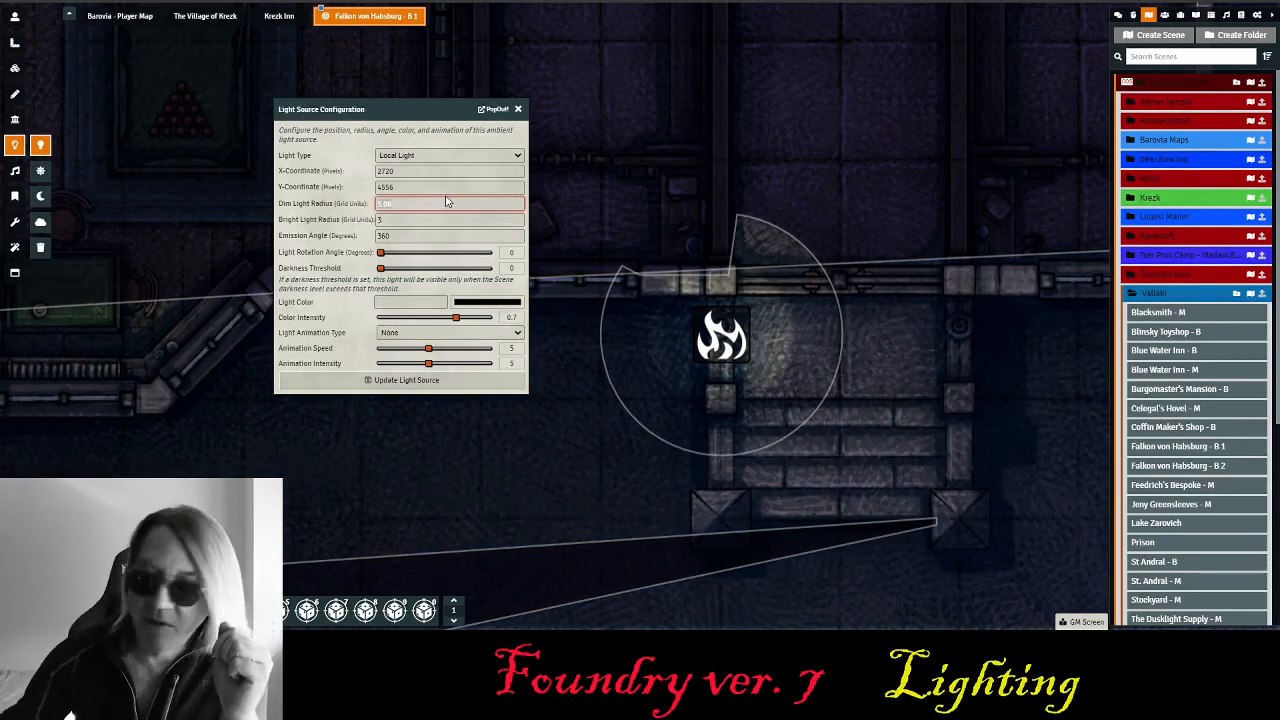
{"action": "type", "text": "9"}
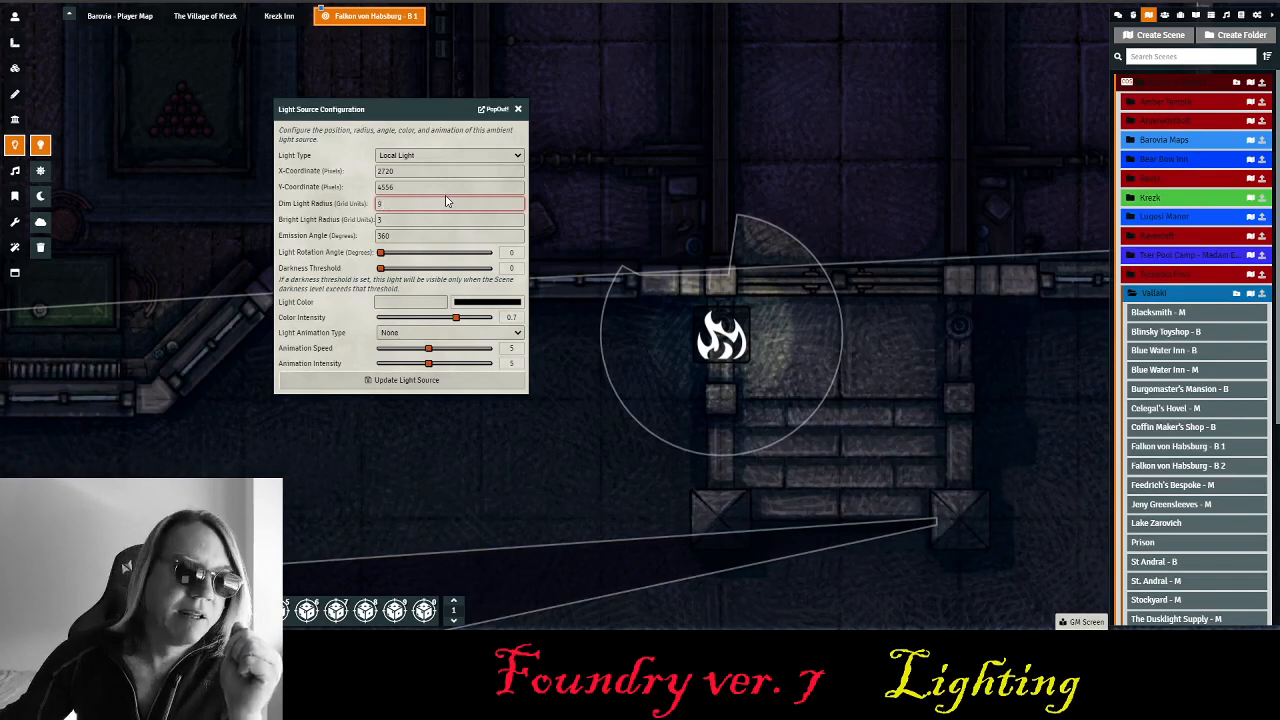
{"action": "left_click", "coordinate": [420, 218]}
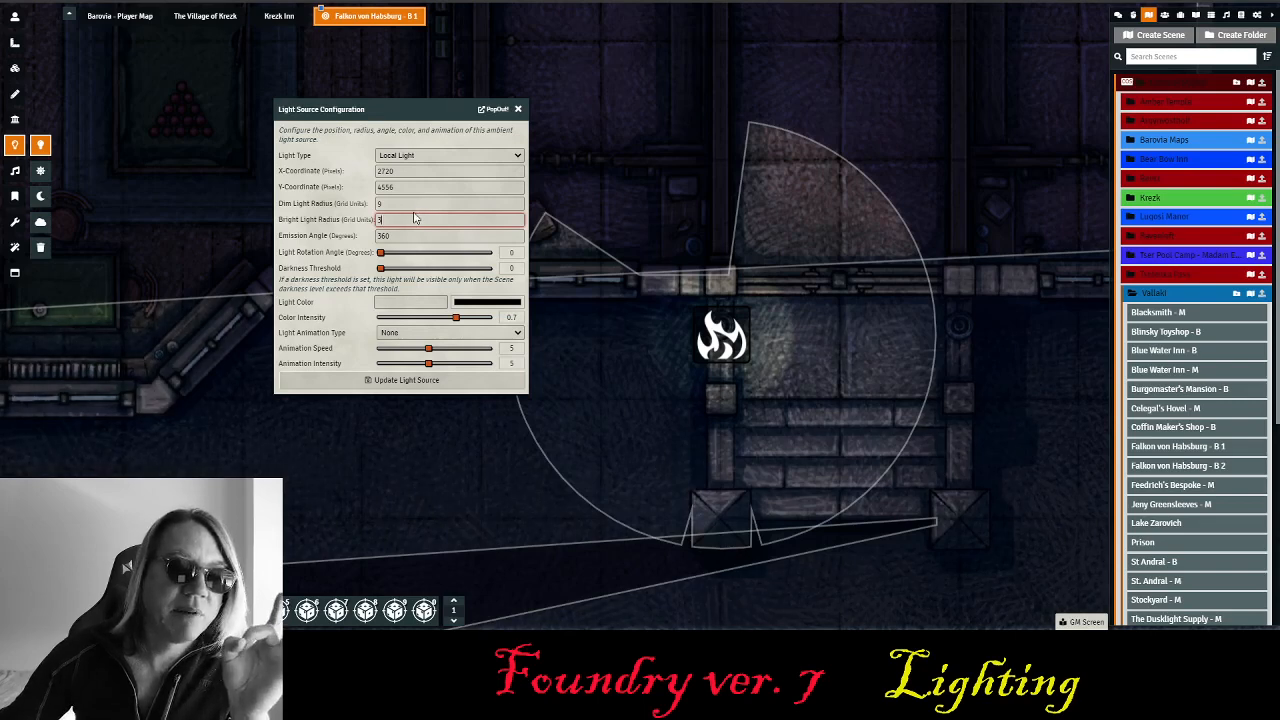
{"action": "left_click", "coordinate": [418, 381]}
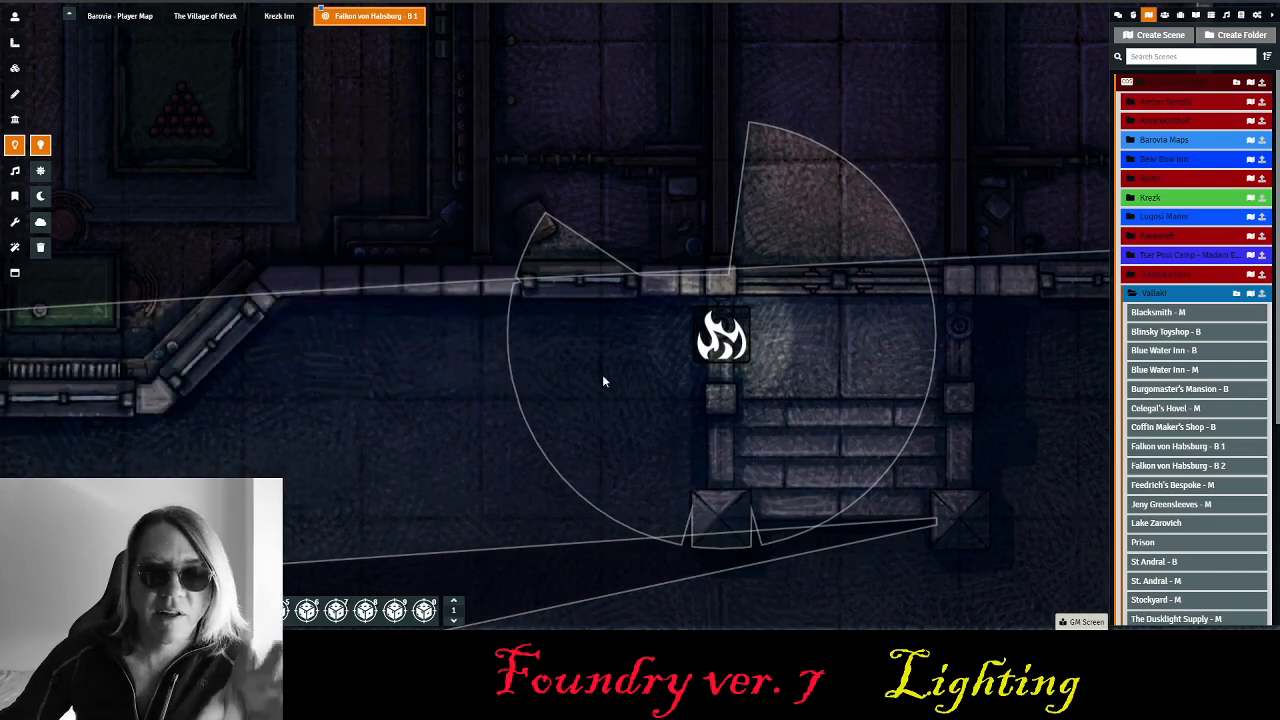
- Reopen the entrance light's configuration and set its animation type to Torch
{"action": "scroll", "coordinate": [748, 399], "scroll_direction": "down", "scroll_amount": 4}
{"action": "scroll", "coordinate": [718, 380], "scroll_direction": "up", "scroll_amount": 5}
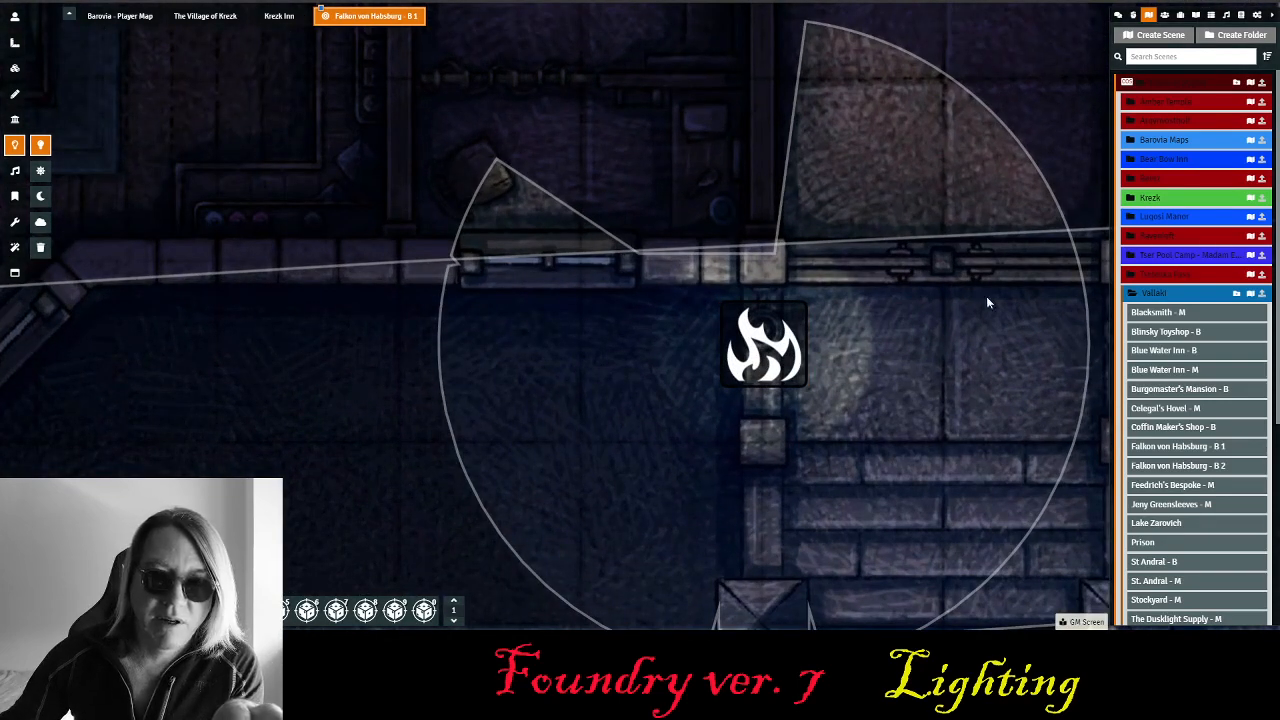
{"action": "double_click", "coordinate": [753, 361]}
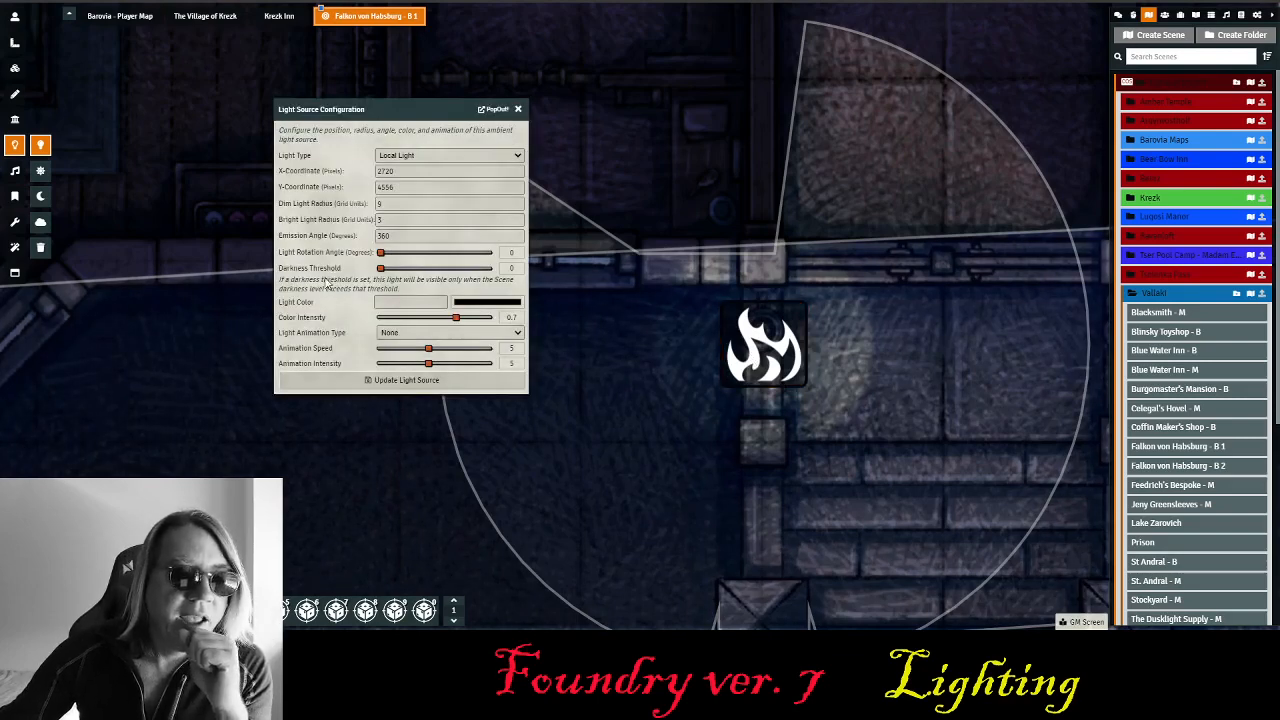
{"action": "left_click", "coordinate": [420, 338]}
{"action": "left_click", "coordinate": [414, 360]}
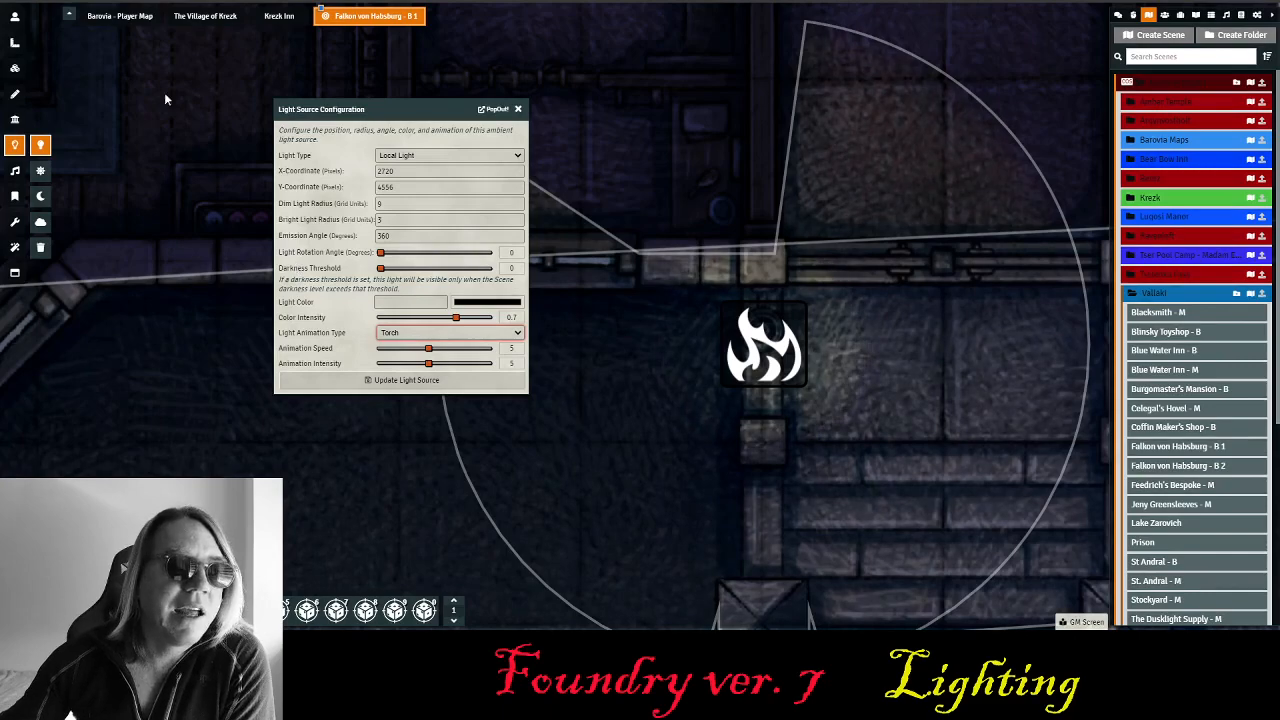
- Review the vision and lighting settings of the Falkon von Habsburg - B 1 scene and save the configuration
{"action": "right_click", "coordinate": [358, 22]}
{"action": "left_click", "coordinate": [367, 35]}
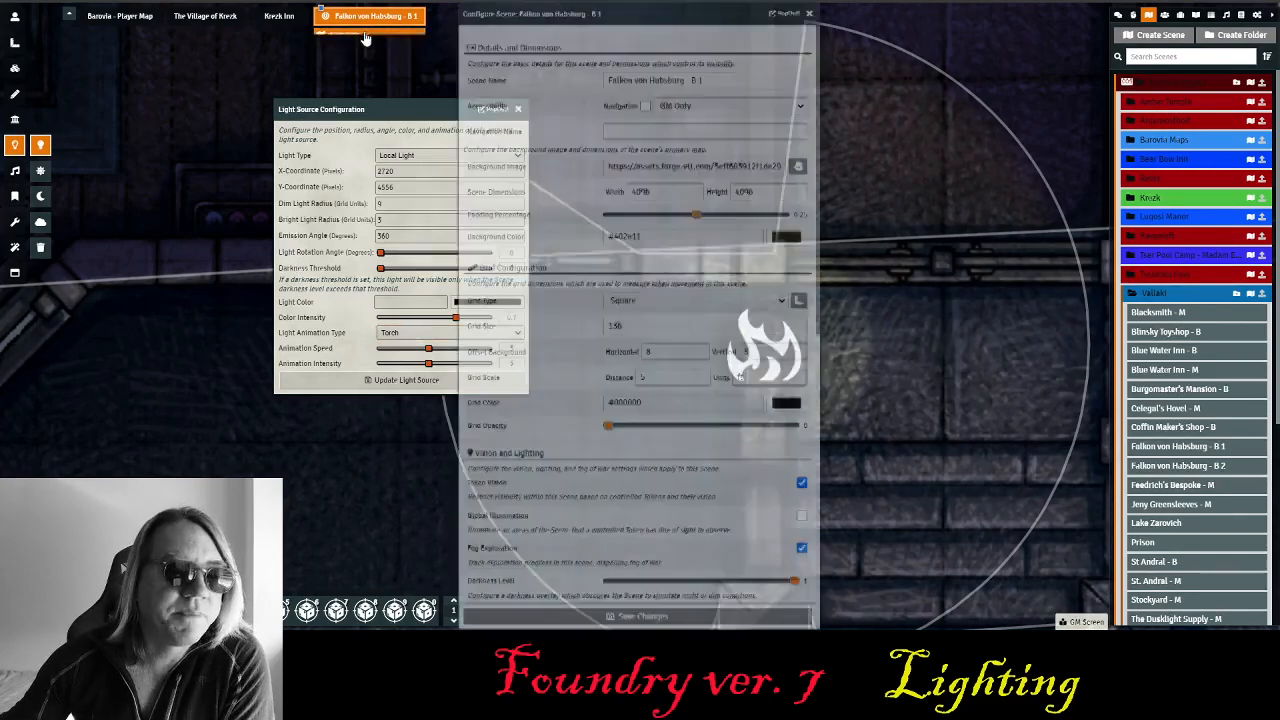
{"action": "scroll", "coordinate": [557, 236], "scroll_direction": "down", "scroll_amount": 3}
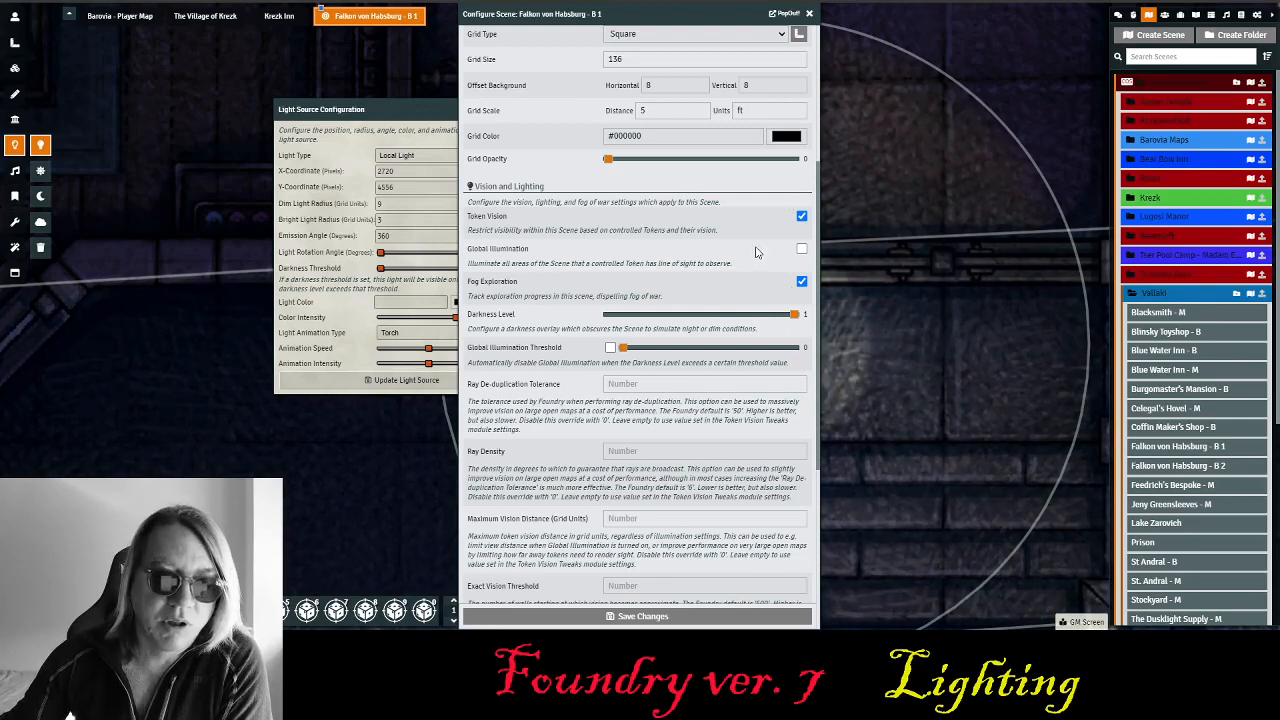
{"action": "left_click", "coordinate": [638, 617]}
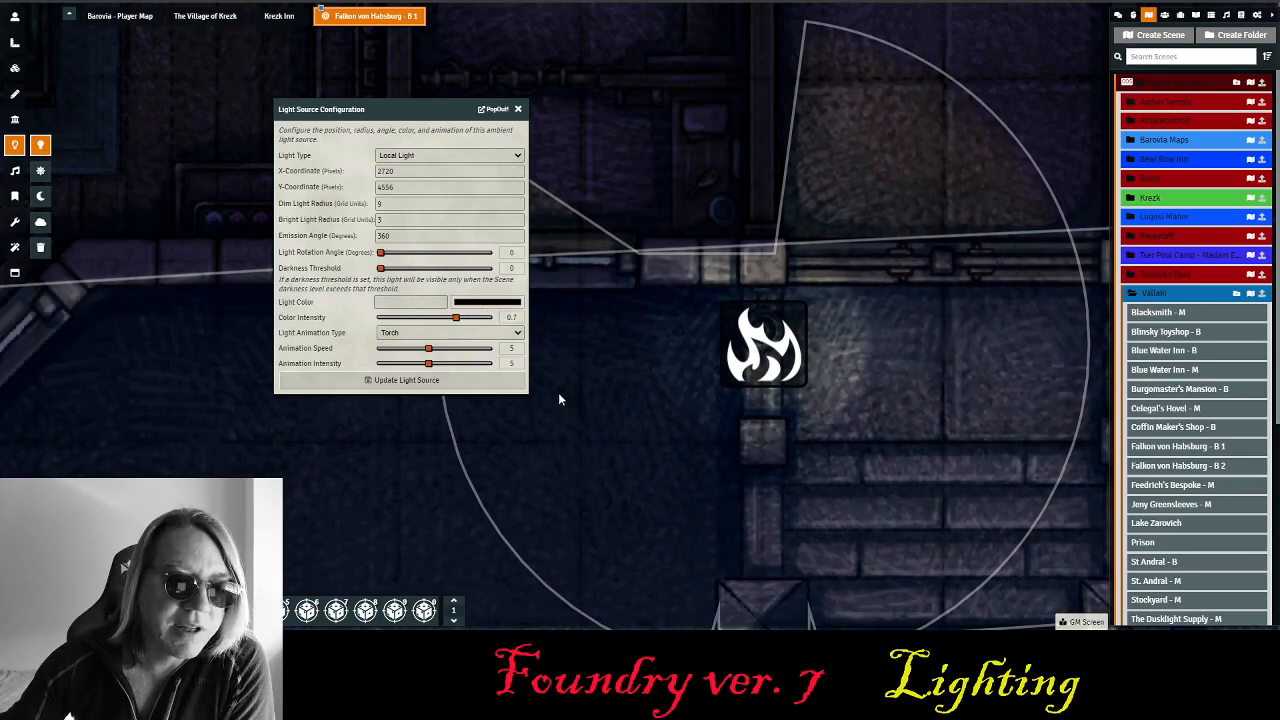
- Try amber #f2b021 as the torch light's color, and darken it to #926b17
{"action": "left_click", "coordinate": [559, 315]}
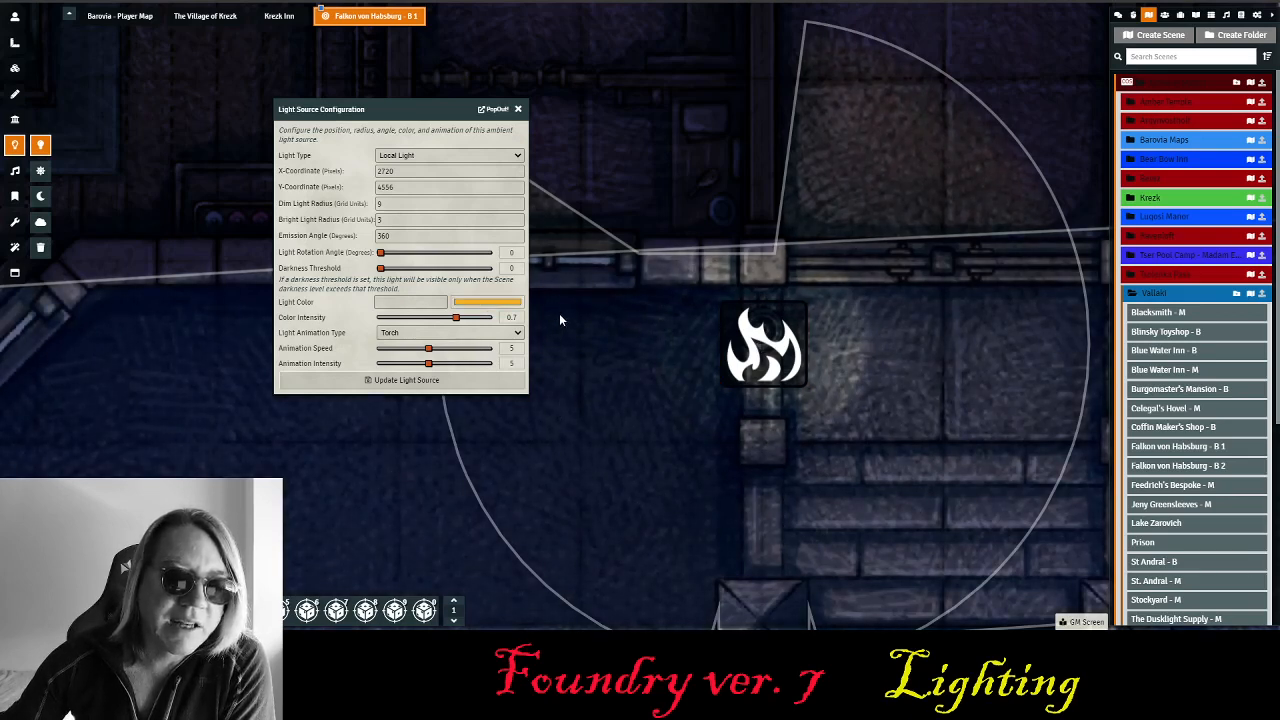
{"action": "left_click", "coordinate": [458, 237]}
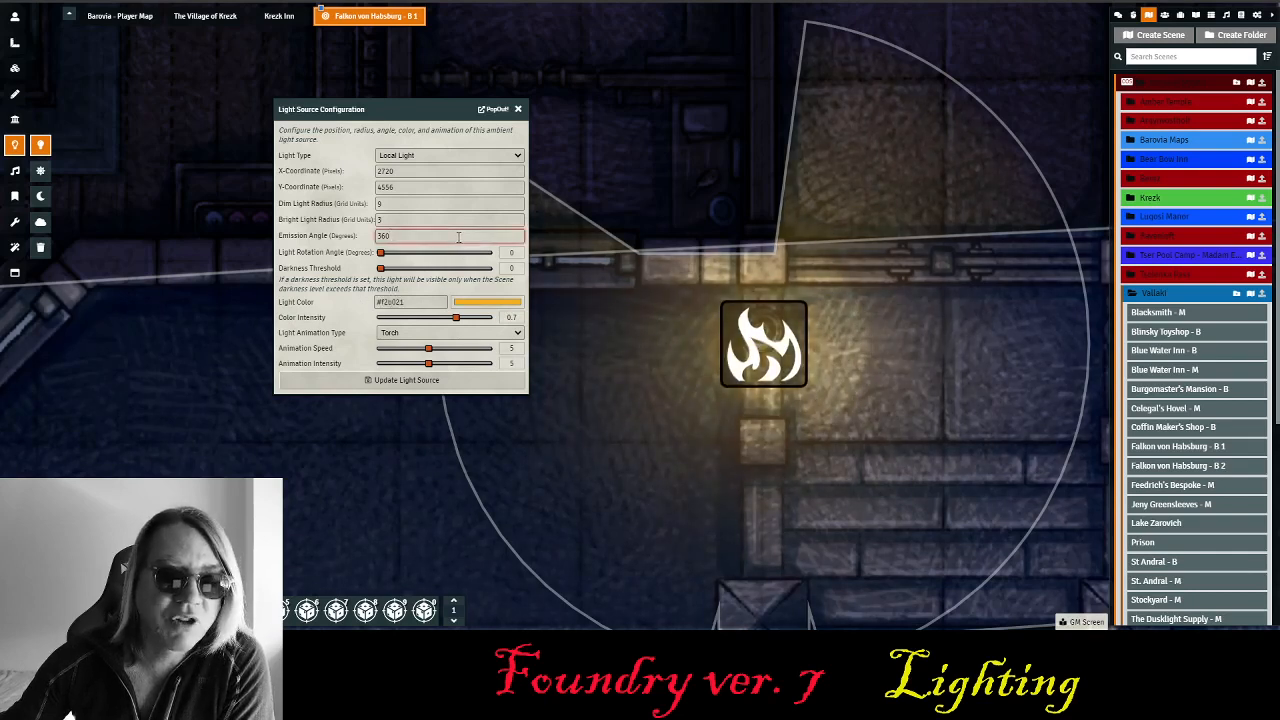
{"action": "left_click", "coordinate": [491, 302]}
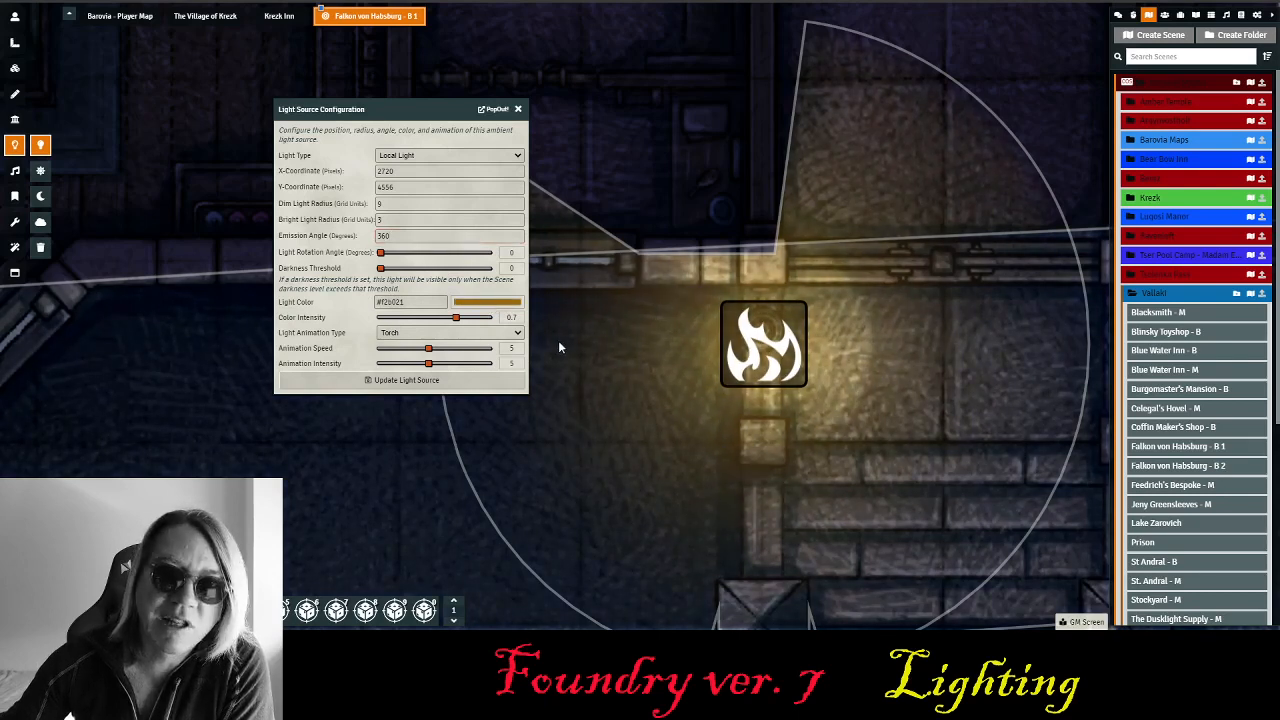
{"action": "left_click", "coordinate": [325, 301]}
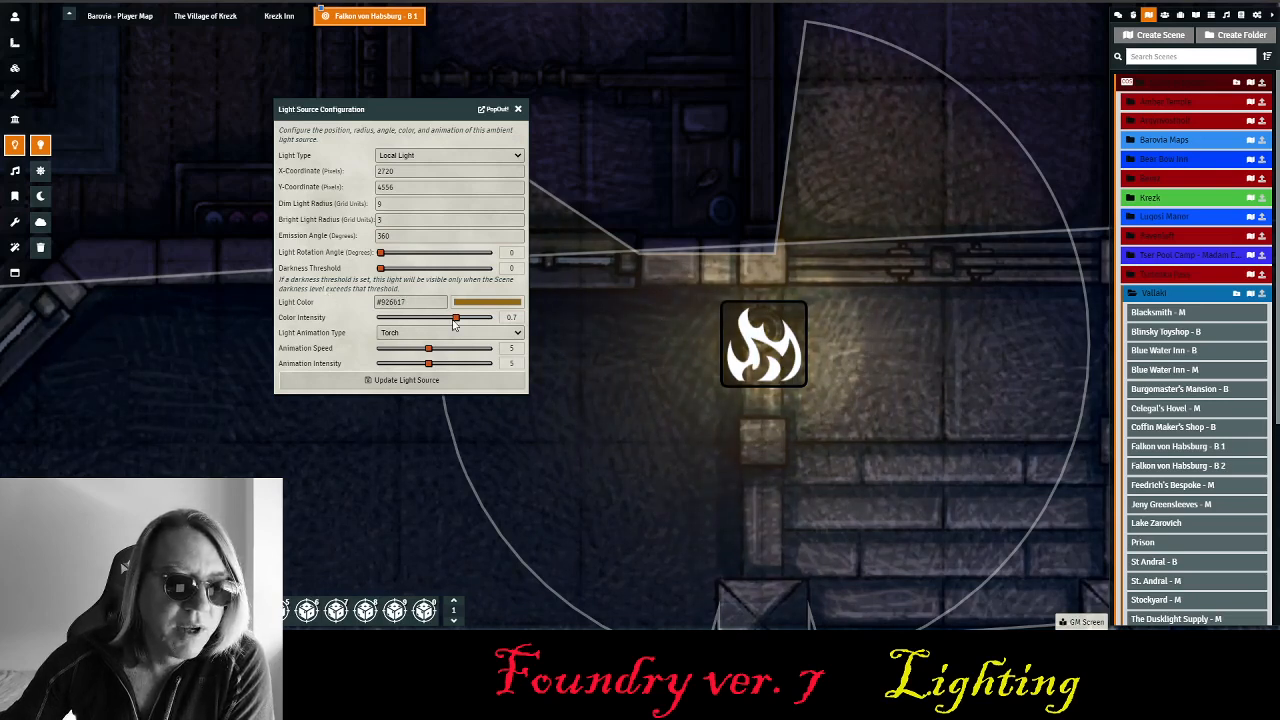
- Set the torch light's color intensity to 0.55, animation speed to 2 and animation intensity to 5, and update the light source
{"action": "left_click_drag", "start_coordinate": [435, 321], "coordinate": [432, 325]}
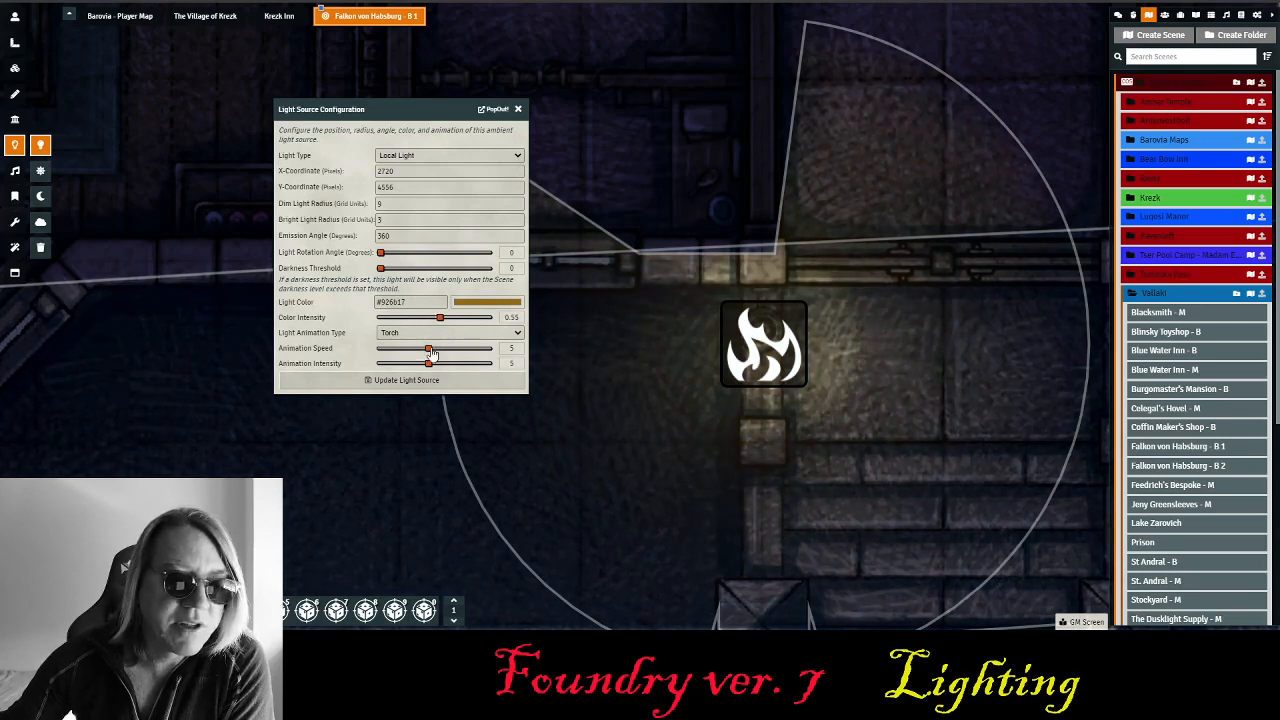
{"action": "left_click_drag", "start_coordinate": [386, 355], "coordinate": [391, 357]}
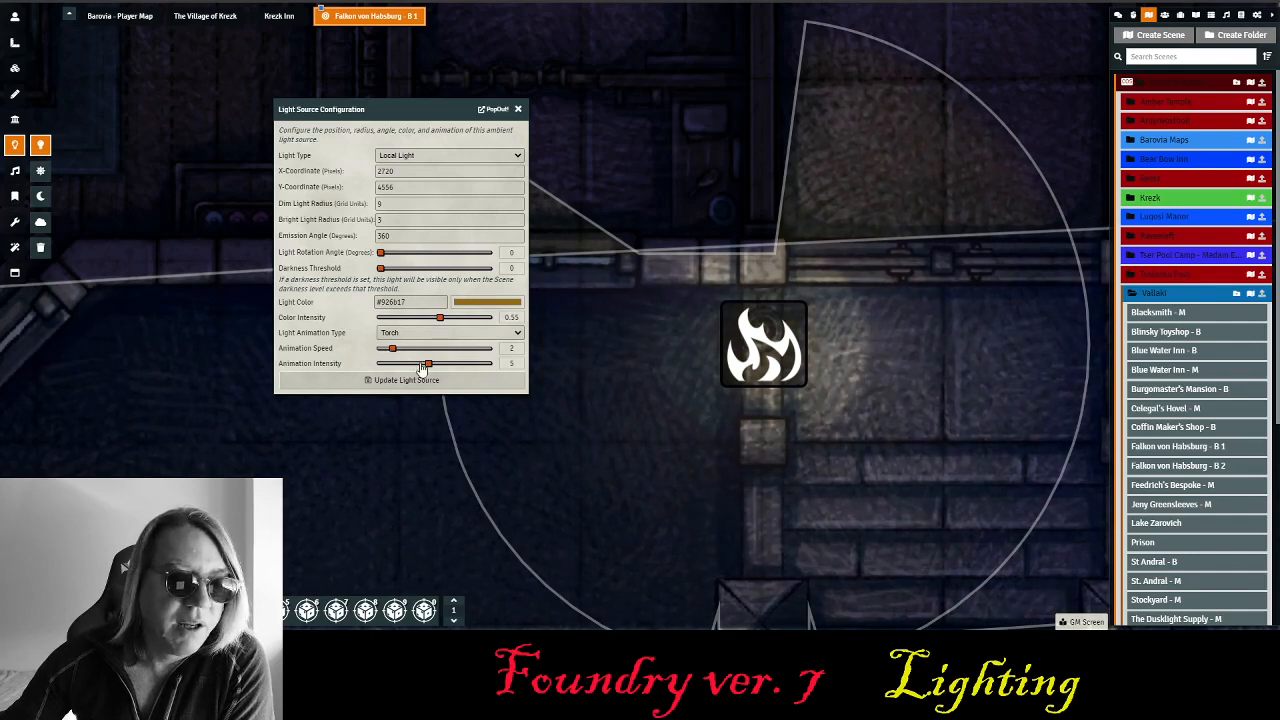
{"action": "left_click_drag", "start_coordinate": [430, 368], "coordinate": [471, 372]}
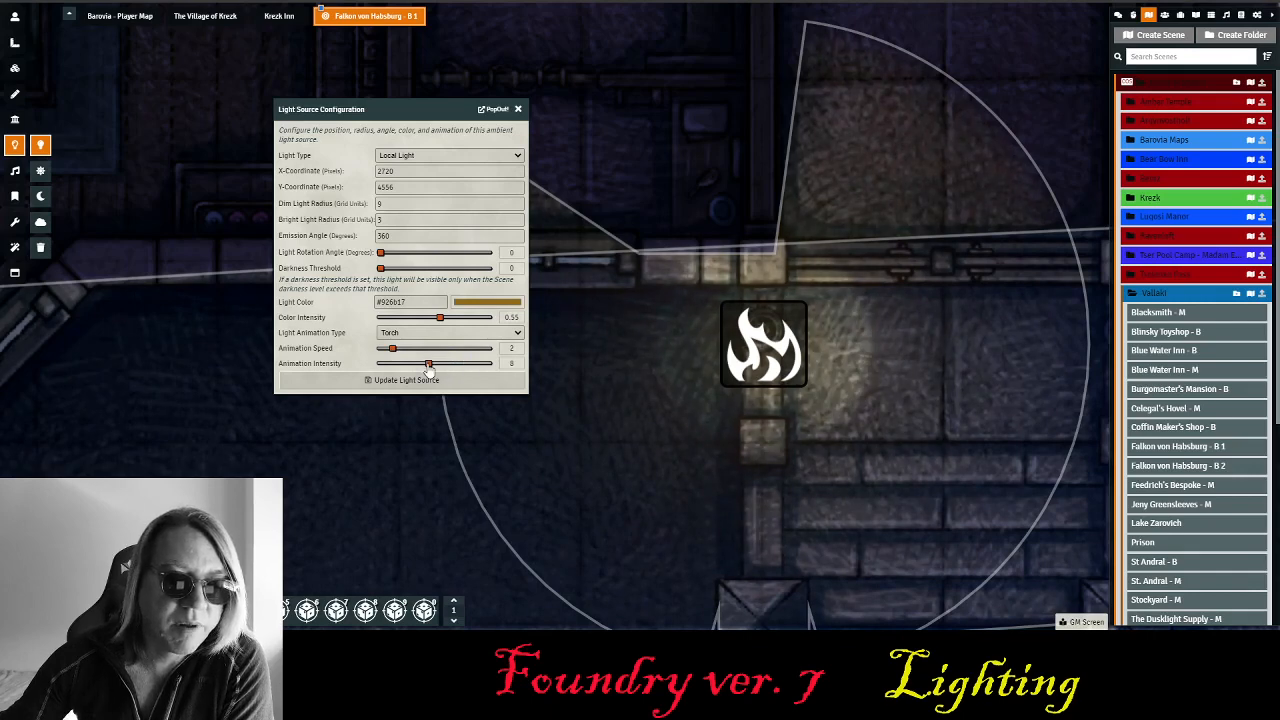
{"action": "left_click", "coordinate": [426, 362]}
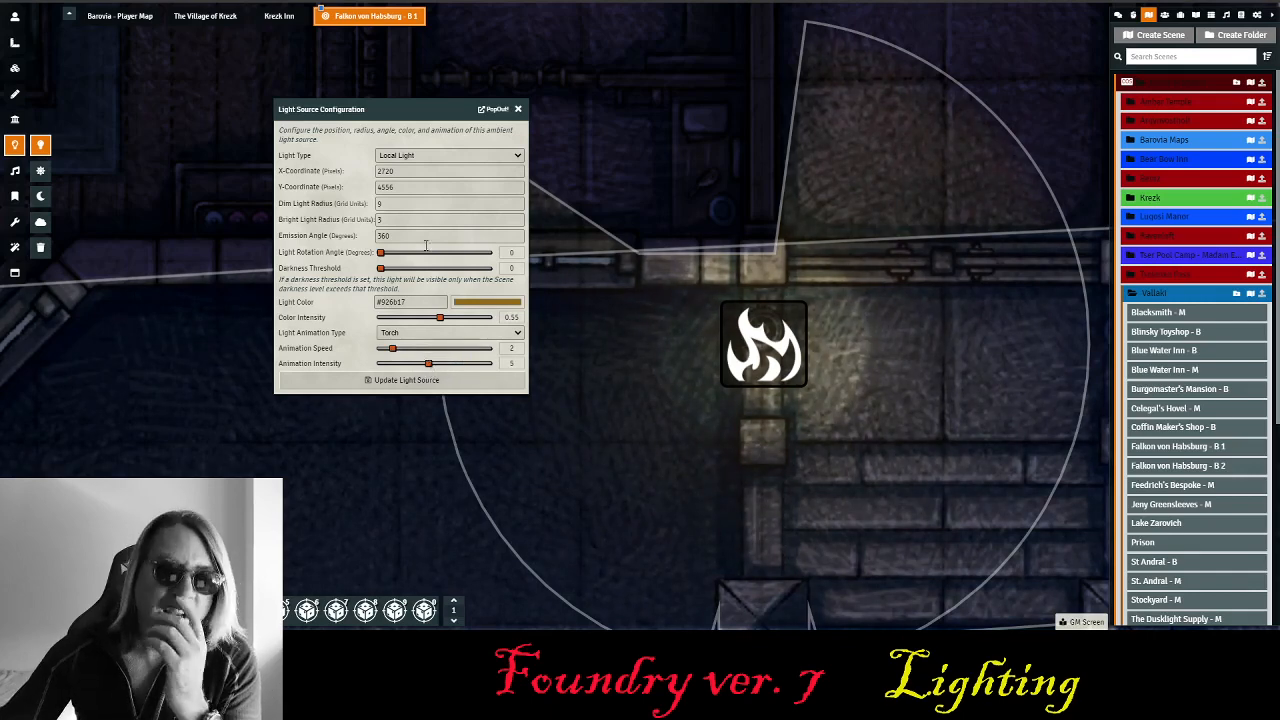
{"action": "left_click", "coordinate": [434, 384]}
- Copy the entrance torch light and paste a duplicate onto the sconce on the east side of the steps
{"action": "left_click_drag", "start_coordinate": [682, 484], "coordinate": [522, 333]}
{"action": "scroll", "coordinate": [524, 334], "scroll_direction": "down", "scroll_amount": 12}
{"action": "left_click_drag", "start_coordinate": [692, 476], "coordinate": [730, 590]}
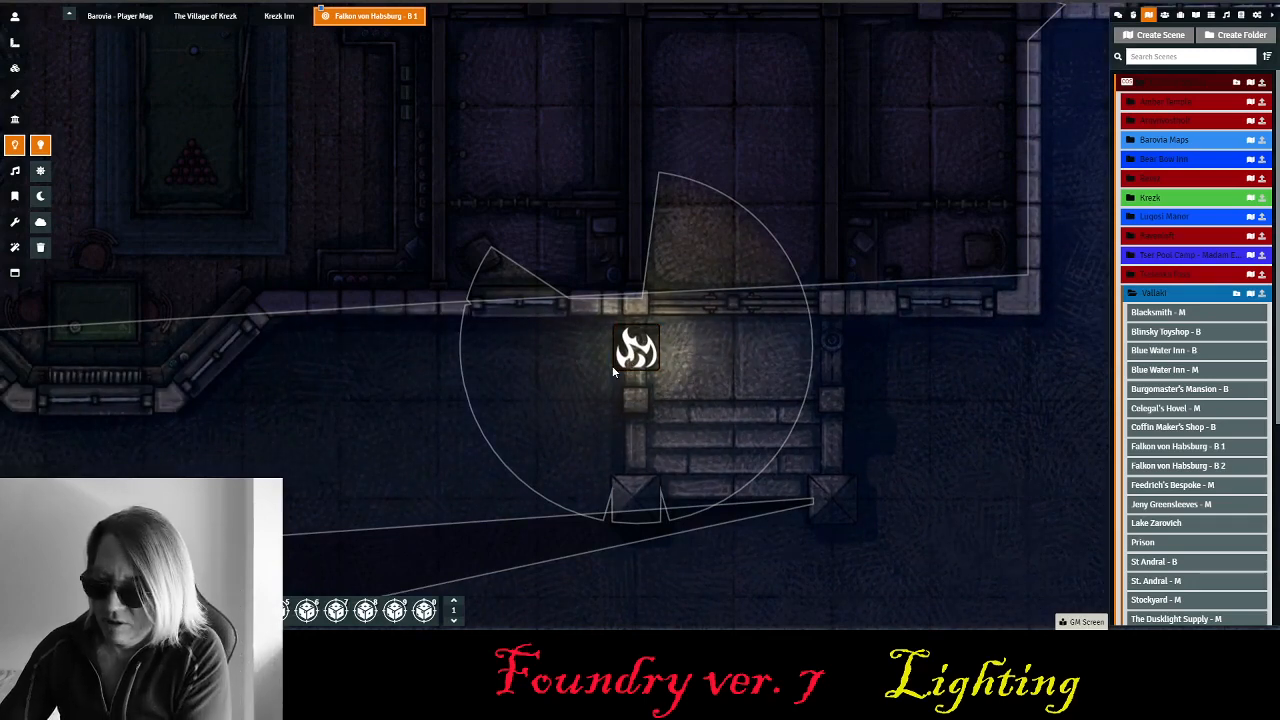
{"action": "key", "text": "ctrl+c"}
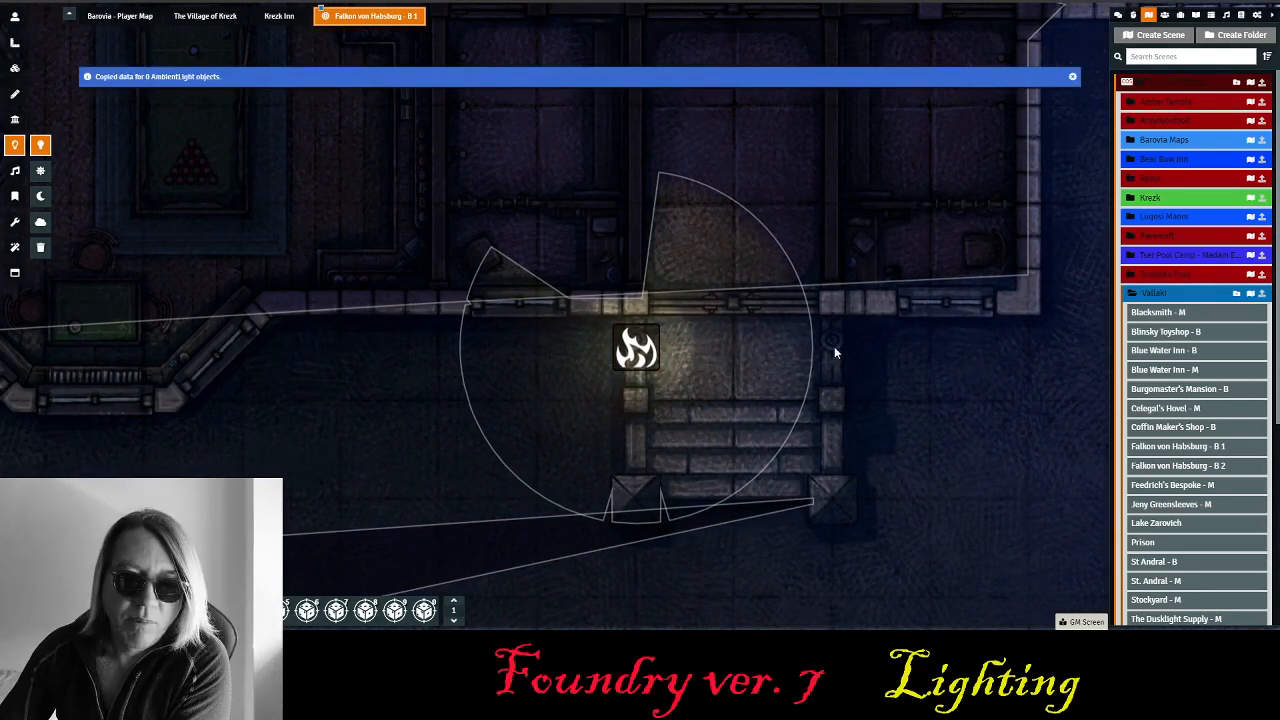
{"action": "left_click", "coordinate": [640, 350]}
{"action": "key", "text": "ctrl+c"}
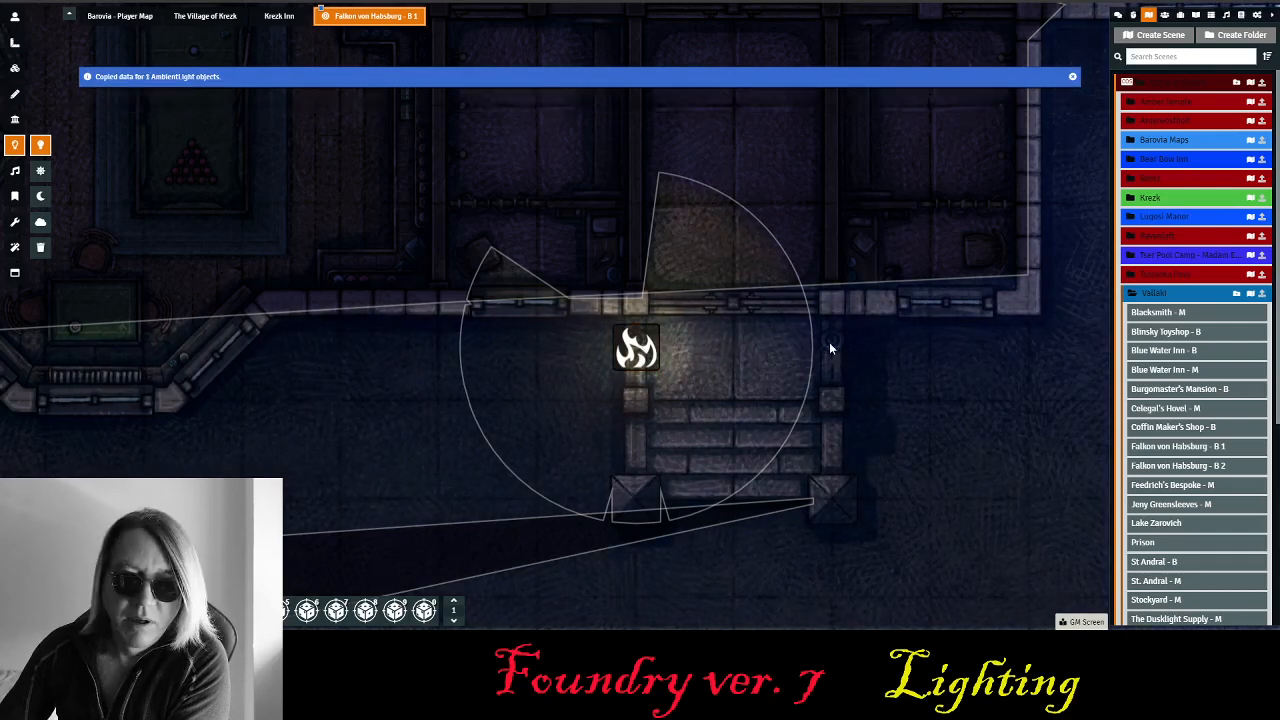
{"action": "key", "text": "ctrl+v"}
{"action": "left_click_drag", "start_coordinate": [834, 303], "coordinate": [834, 347]}
- Paste four copies of the torch light onto the sconces along the hall and side passages north of the entrance rooms
{"action": "left_click_drag", "start_coordinate": [667, 178], "coordinate": [711, 532]}
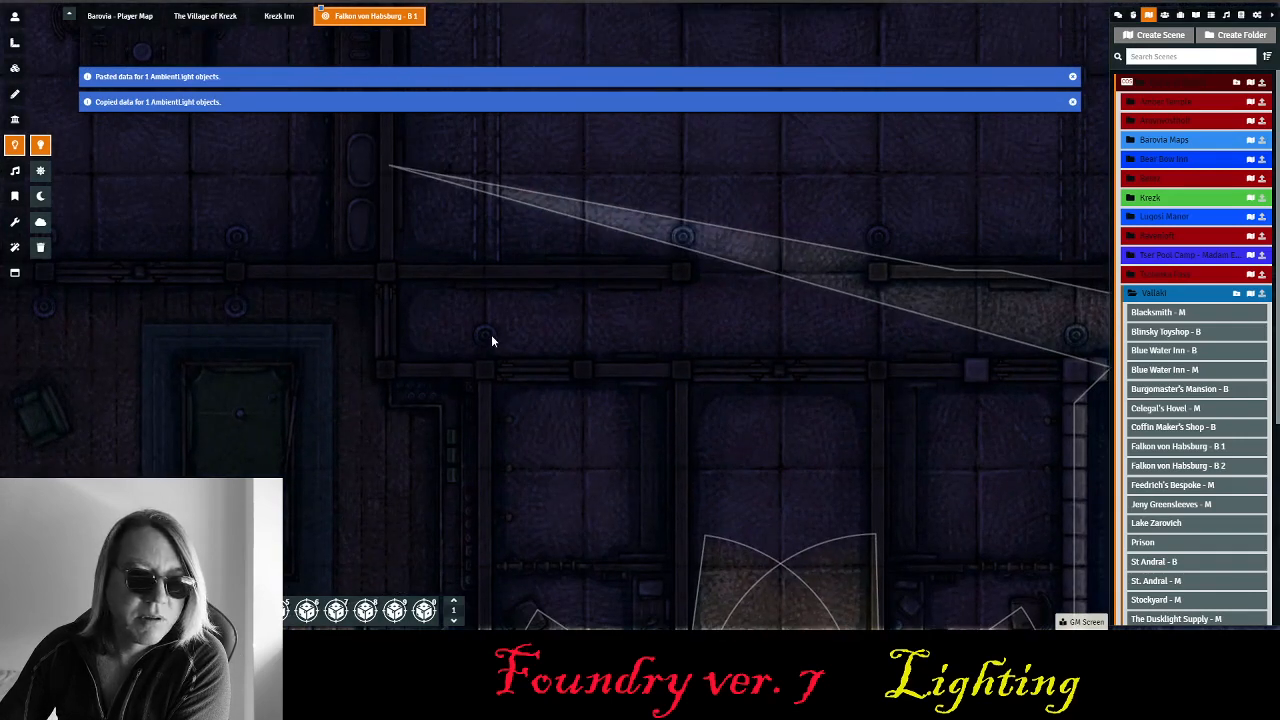
{"action": "key", "text": "ctrl+v"}
{"action": "left_click_drag", "start_coordinate": [487, 274], "coordinate": [494, 334]}
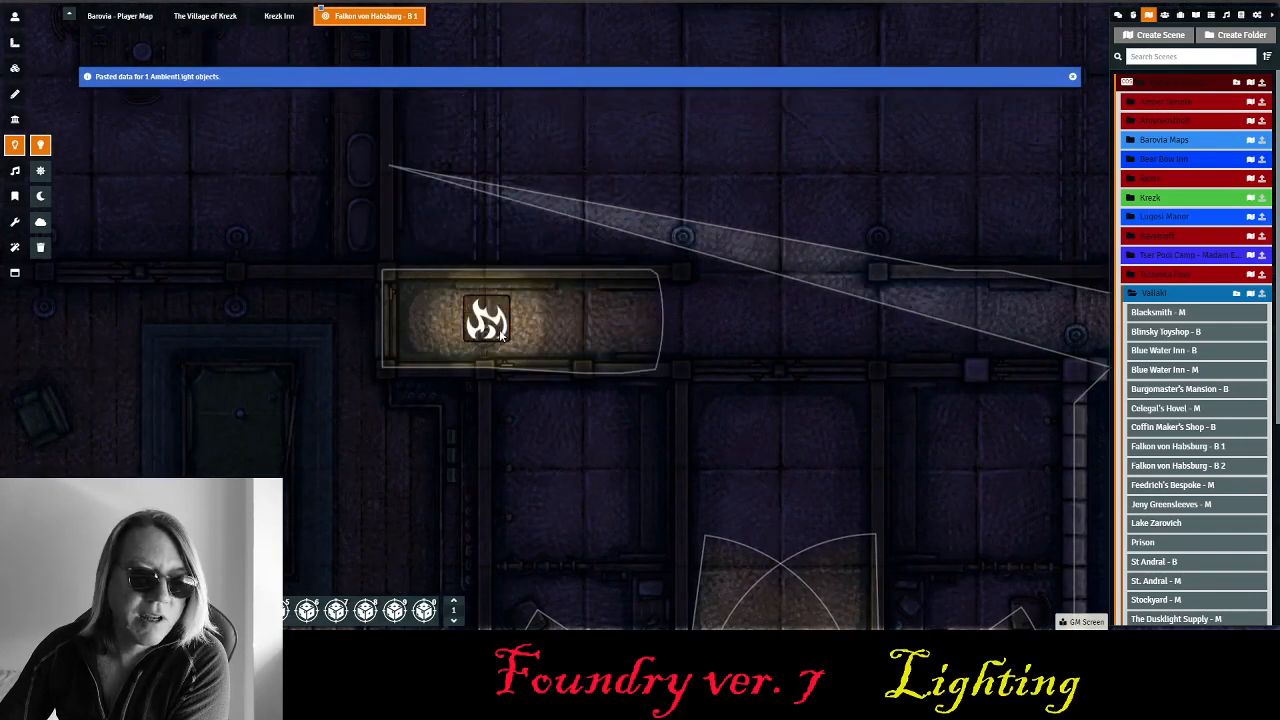
{"action": "key", "text": "ctrl+v"}
{"action": "left_click_drag", "start_coordinate": [686, 180], "coordinate": [688, 233]}
{"action": "key", "text": "ctrl+v"}
{"action": "left_click_drag", "start_coordinate": [780, 175], "coordinate": [878, 224]}
{"action": "key", "text": "ctrl+v"}
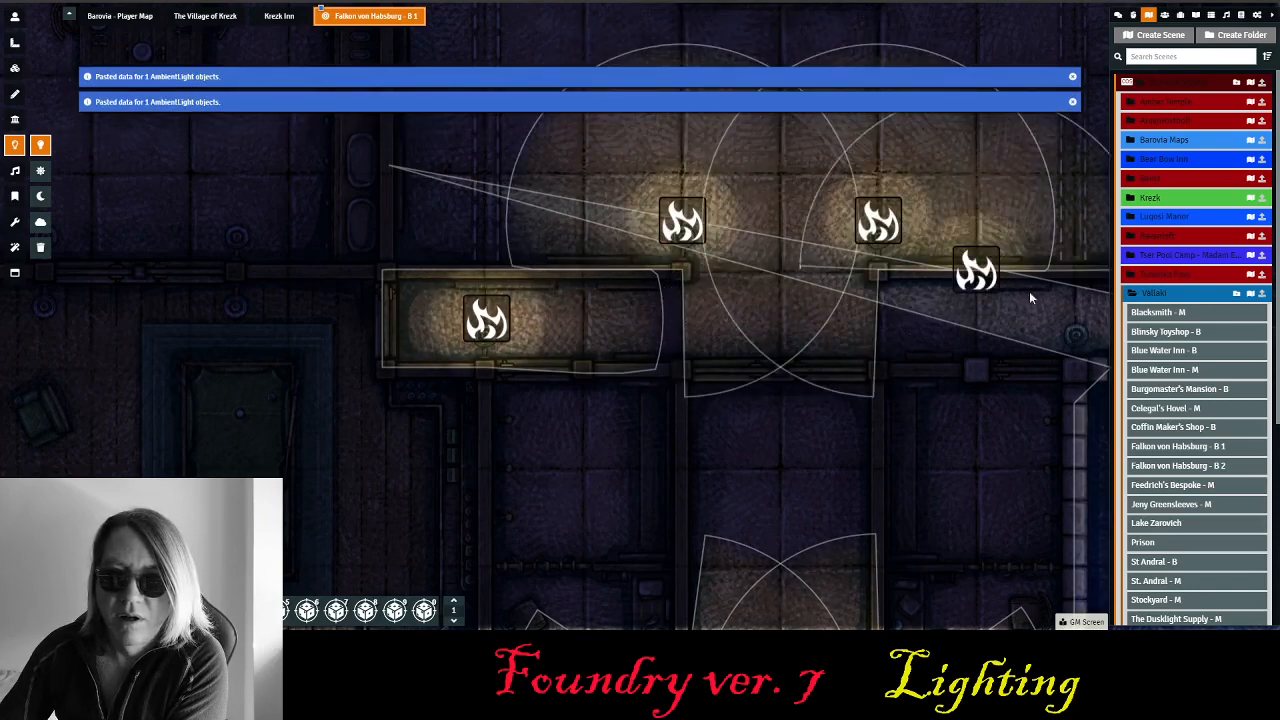
{"action": "left_click_drag", "start_coordinate": [971, 266], "coordinate": [1075, 318]}
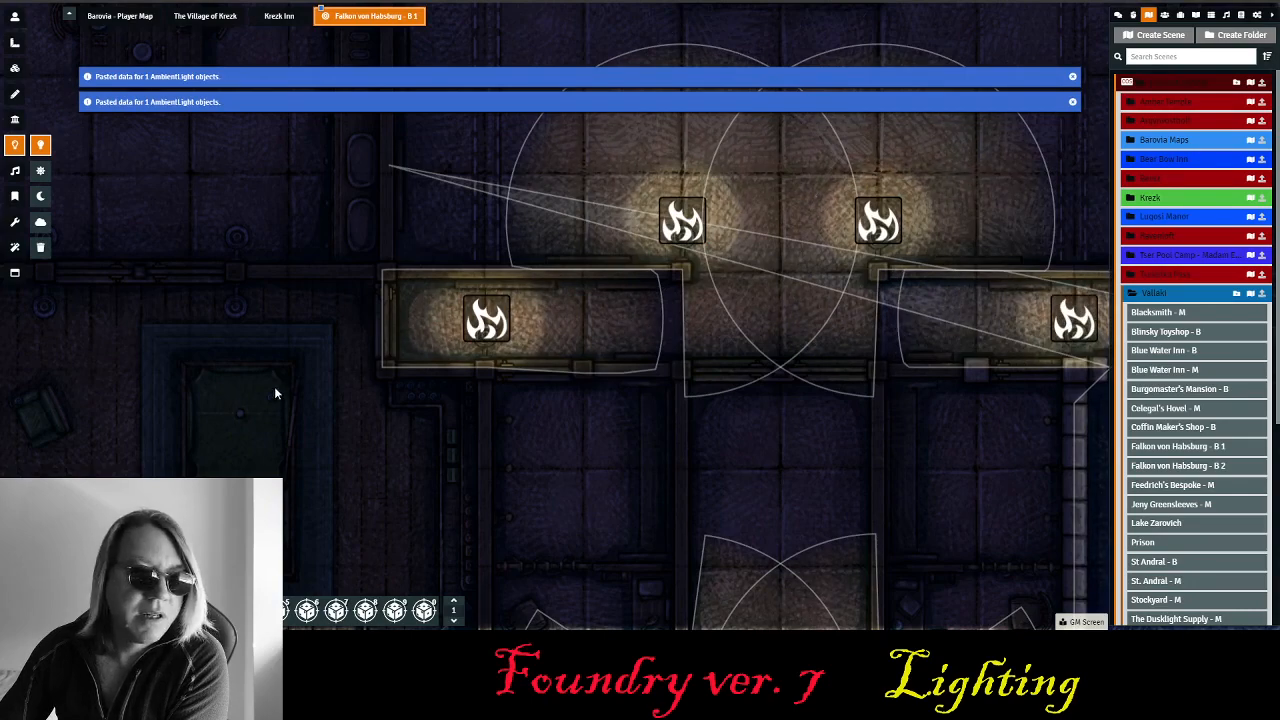
- Paste two copies of the torch light onto the sconces along the billiard room's north wall
{"action": "left_click_drag", "start_coordinate": [254, 392], "coordinate": [617, 346]}
{"action": "key", "text": "ctrl+v"}
{"action": "left_click_drag", "start_coordinate": [531, 224], "coordinate": [580, 271]}
{"action": "key", "text": "ctrl+v"}
{"action": "left_click_drag", "start_coordinate": [346, 223], "coordinate": [400, 275]}
{"action": "left_click", "coordinate": [454, 208]}
- Paste two copies of the torch light onto the sconces along the dining room's south wall
{"action": "left_click_drag", "start_coordinate": [480, 160], "coordinate": [577, 275]}
{"action": "key", "text": "ctrl+v"}
{"action": "left_click_drag", "start_coordinate": [454, 250], "coordinate": [503, 299]}
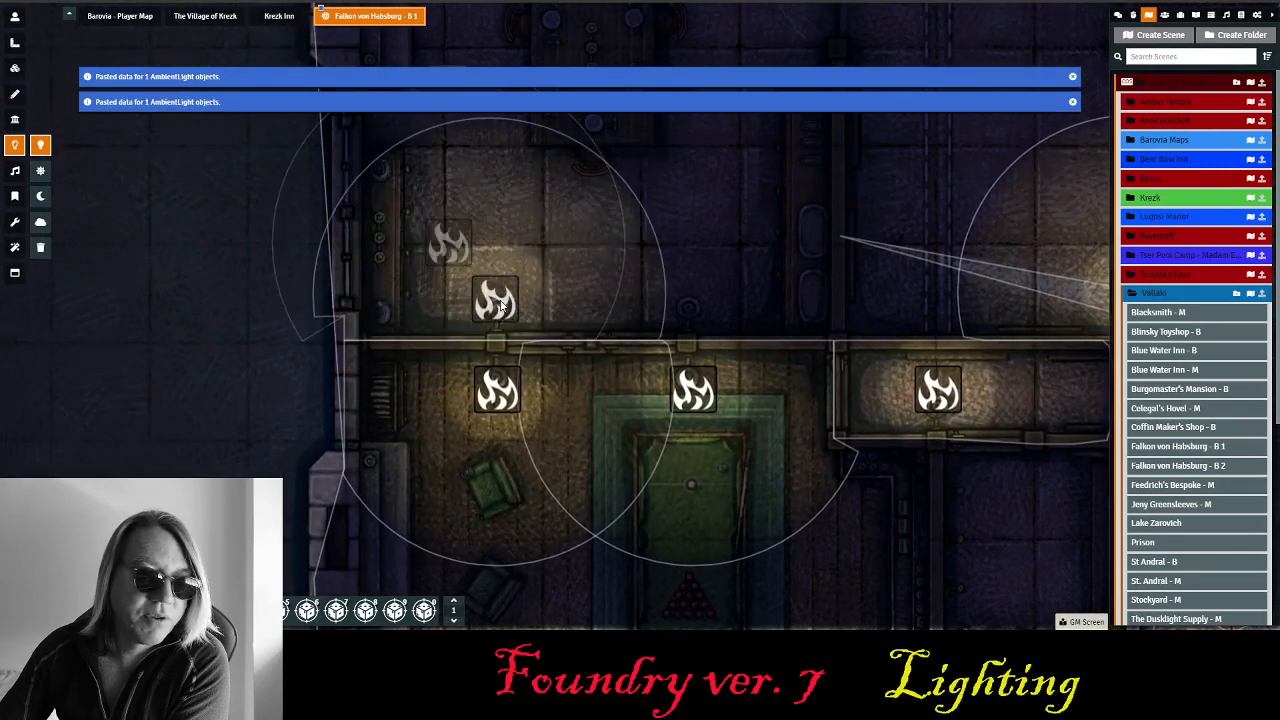
{"action": "key", "text": "ctrl+v"}
{"action": "left_click_drag", "start_coordinate": [639, 247], "coordinate": [686, 298]}
- Paste two copies of the torch light onto the sconces along the dining room's north wall
{"action": "left_click_drag", "start_coordinate": [573, 207], "coordinate": [595, 453]}
{"action": "left_click_drag", "start_coordinate": [657, 270], "coordinate": [664, 507]}
{"action": "left_click_drag", "start_coordinate": [615, 323], "coordinate": [618, 458]}
{"action": "key", "text": "ctrl+v"}
{"action": "left_click_drag", "start_coordinate": [497, 256], "coordinate": [544, 300]}
{"action": "key", "text": "ctrl+v"}
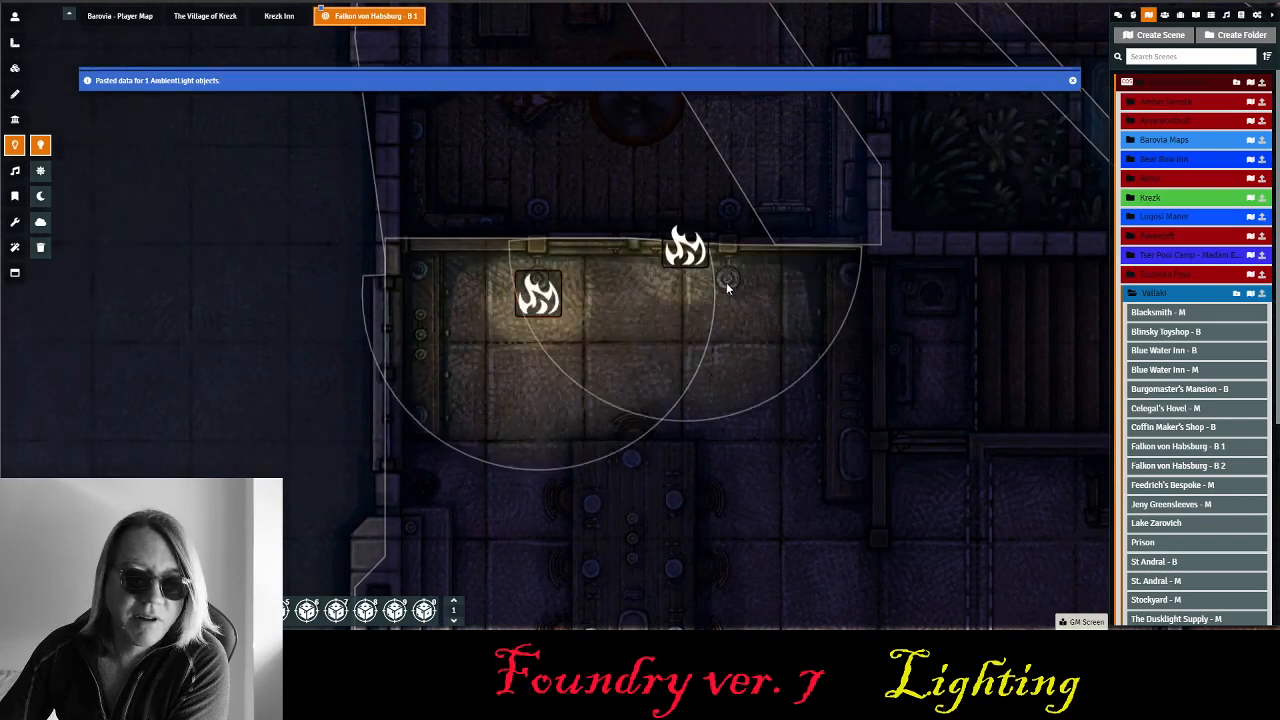
{"action": "left_click_drag", "start_coordinate": [680, 243], "coordinate": [730, 287]}
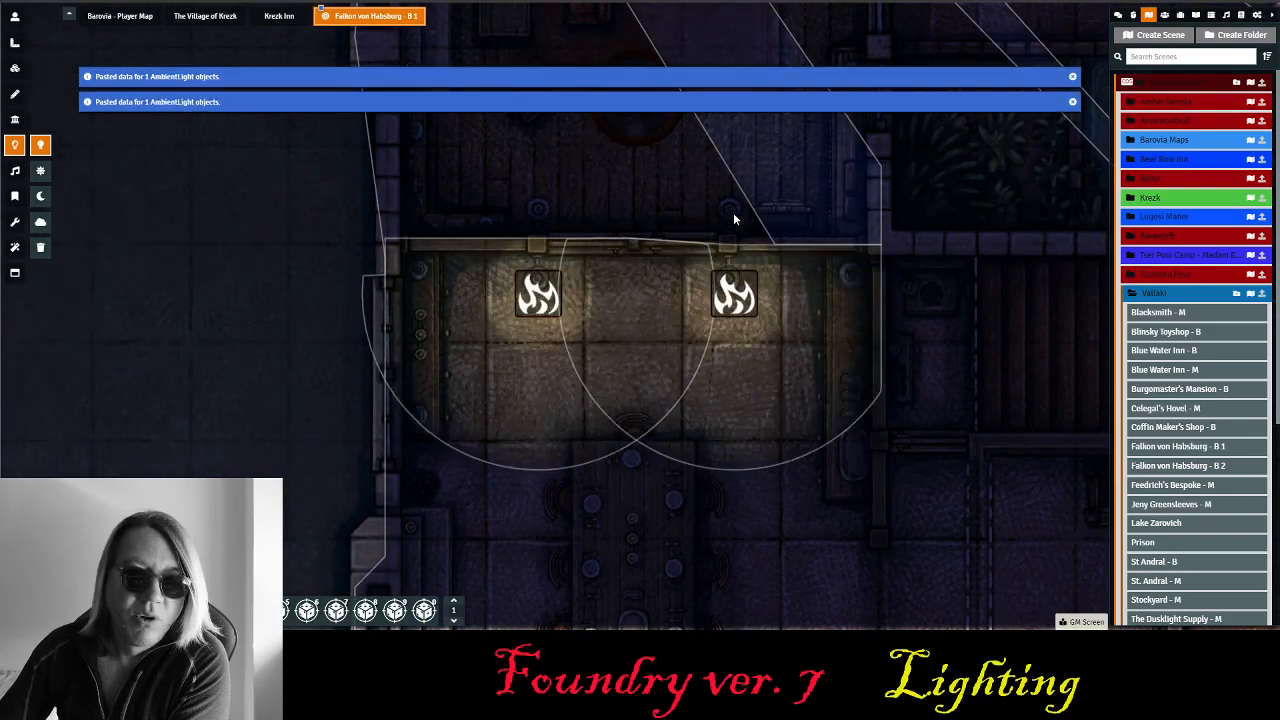
- Paste two copies of the torch light onto the sconces along the study's south wall
{"action": "key", "text": "ctrl+v"}
{"action": "left_click_drag", "start_coordinate": [689, 158], "coordinate": [735, 200]}
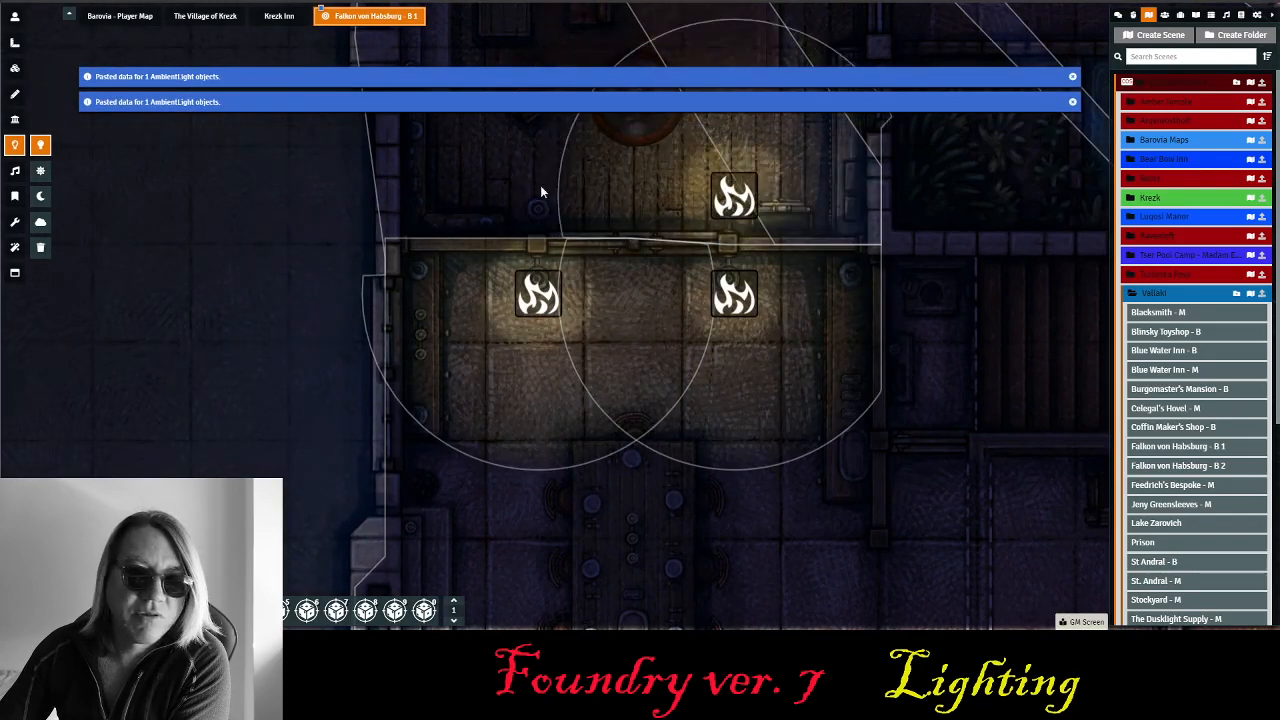
{"action": "key", "text": "ctrl+v"}
{"action": "left_click_drag", "start_coordinate": [488, 150], "coordinate": [540, 200]}
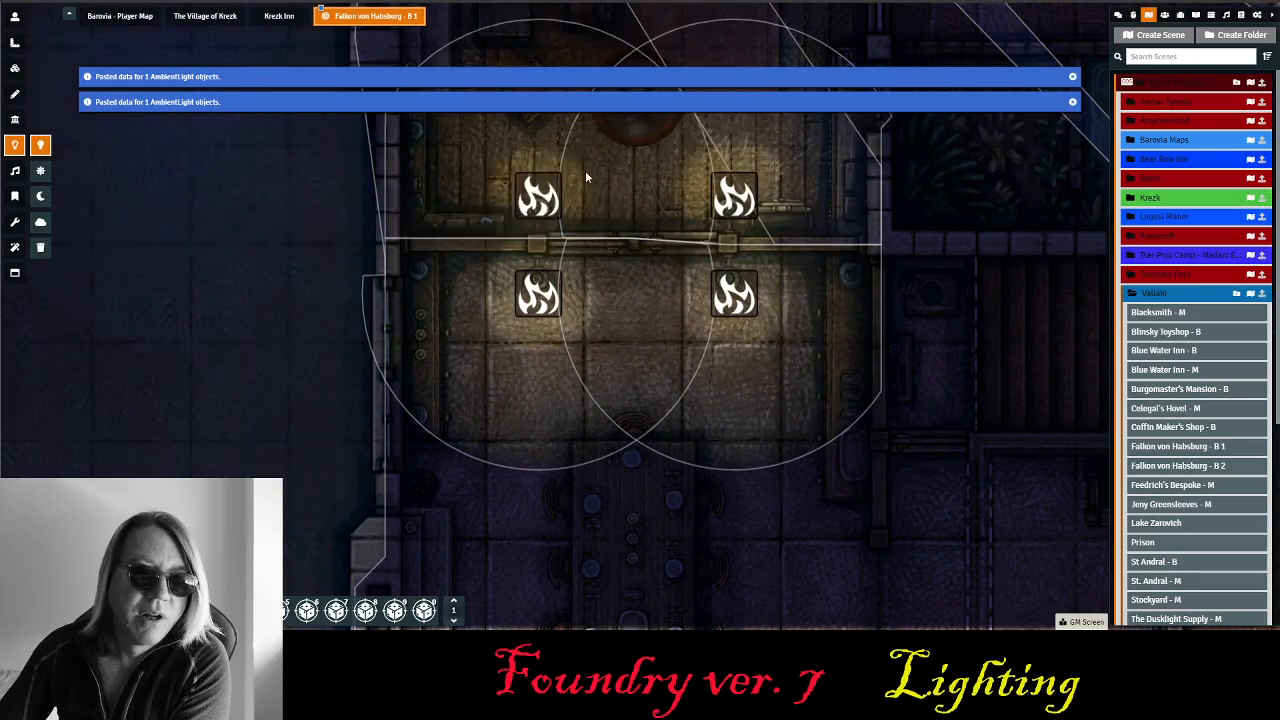
- Paste two copies of the torch light, onto the conservatory's north wall sconce and the sconce in the passage east of it
{"action": "key", "text": "Down"}
{"action": "key", "text": "Down"}
{"action": "key", "text": "Right"}
{"action": "key", "text": "Right"}
{"action": "key", "text": "Up"}
{"action": "key", "text": "Right"}
{"action": "key", "text": "Right"}
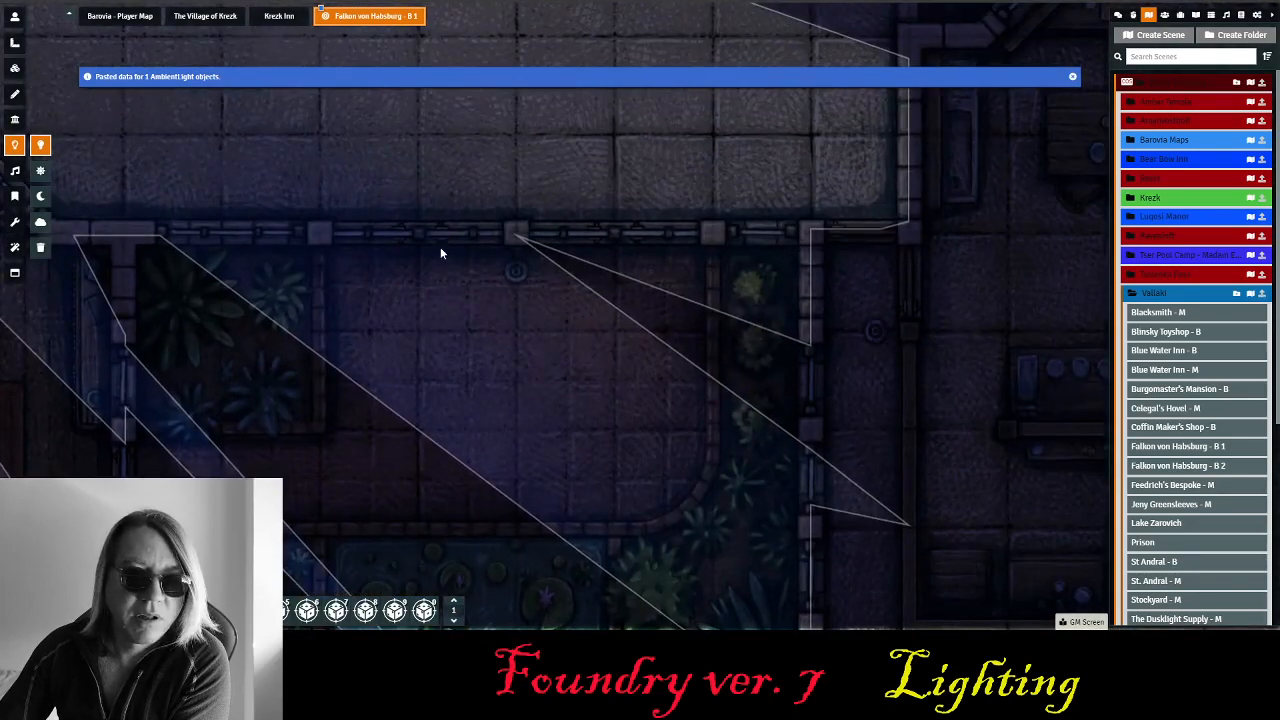
{"action": "key", "text": "ctrl+v"}
{"action": "mouse_move", "coordinate": [418, 236]}
{"action": "left_mouse_down"}
{"action": "mouse_move", "coordinate": [491, 280]}
{"action": "mouse_move", "coordinate": [418, 236]}
{"action": "left_mouse_up"}
{"action": "left_click_drag", "start_coordinate": [520, 290], "coordinate": [519, 288]}
{"action": "key", "text": "ctrl+v"}
{"action": "left_click_drag", "start_coordinate": [810, 237], "coordinate": [863, 330]}
- Paste two copies of the torch light onto the sconces along the north wall of the staircase landing
{"action": "key", "text": "Down"}
{"action": "key", "text": "Down"}
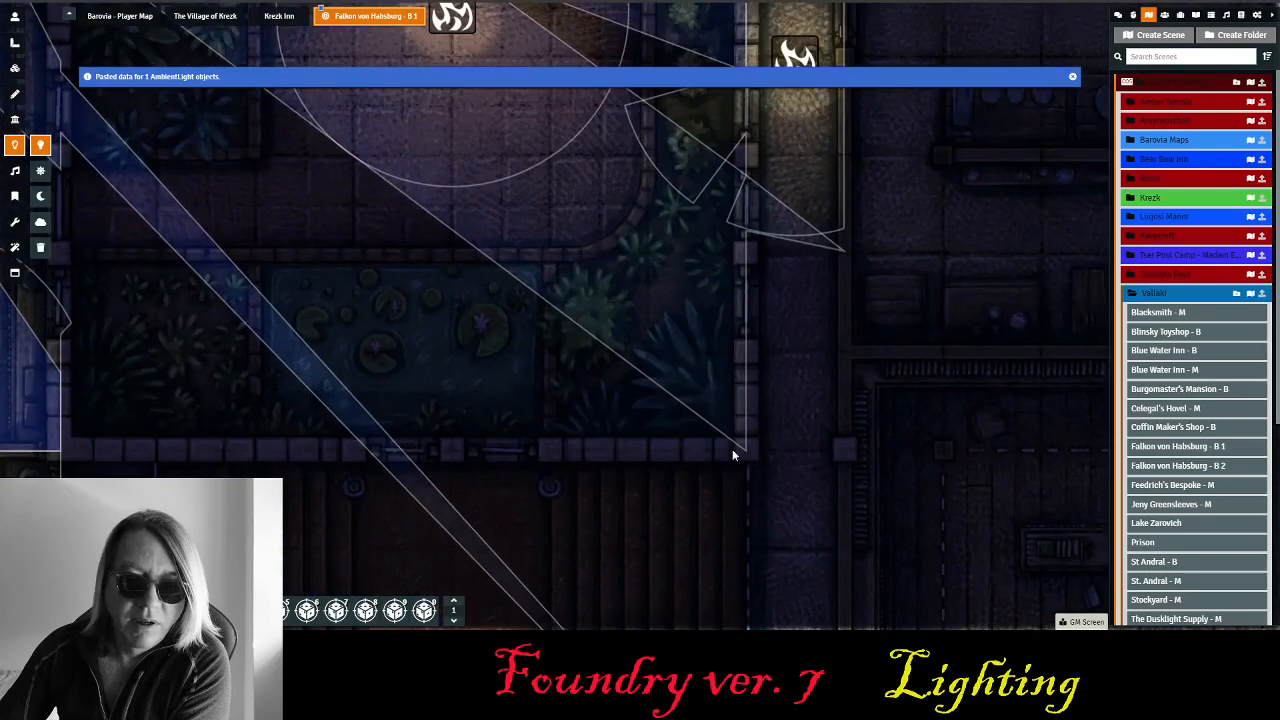
{"action": "key", "text": "ctrl+v"}
{"action": "left_click_drag", "start_coordinate": [465, 210], "coordinate": [560, 263]}
{"action": "key", "text": "ctrl+v"}
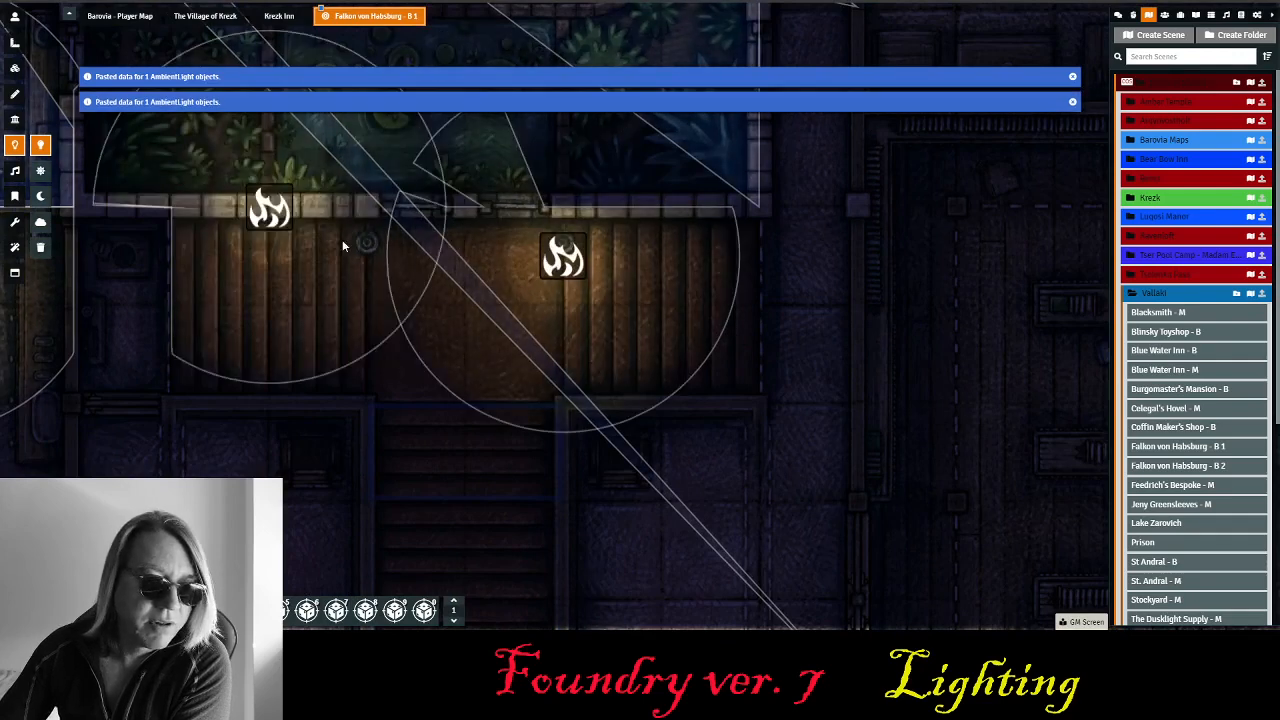
{"action": "left_click_drag", "start_coordinate": [273, 215], "coordinate": [366, 263]}
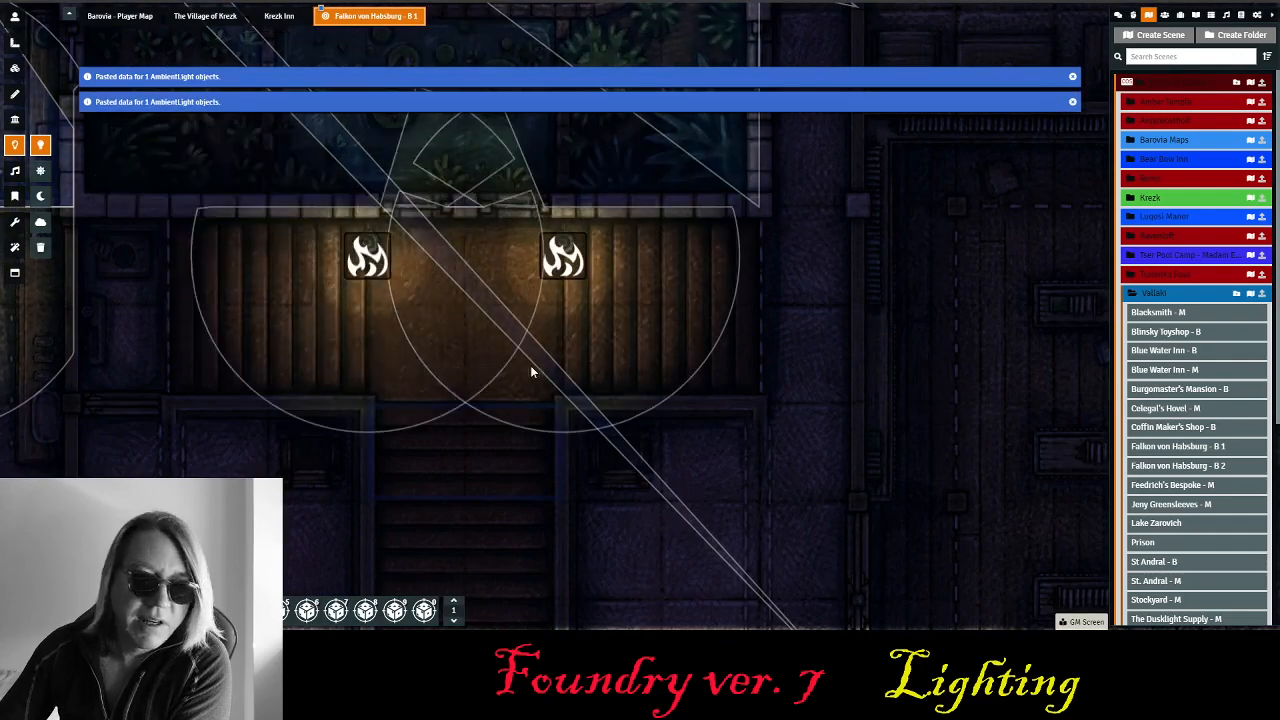
- Look over the mansion's ground floor, from the entrance to the study, for spots still missing a light
{"action": "key", "text": "Down"}
{"action": "key", "text": "Down"}
{"action": "key", "text": "Up"}
{"action": "key", "text": "Up"}
{"action": "scroll", "coordinate": [708, 311], "scroll_direction": "down", "scroll_amount": 3}
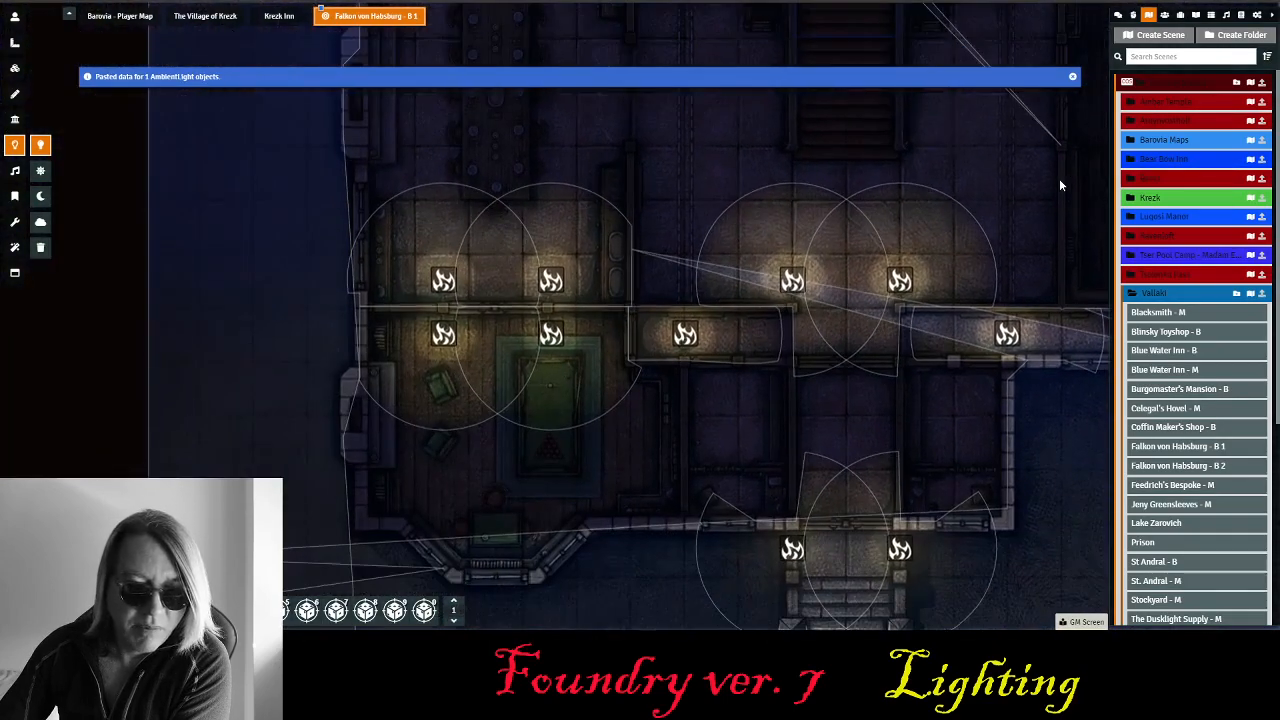
{"action": "left_click_drag", "start_coordinate": [1059, 173], "coordinate": [951, 219]}
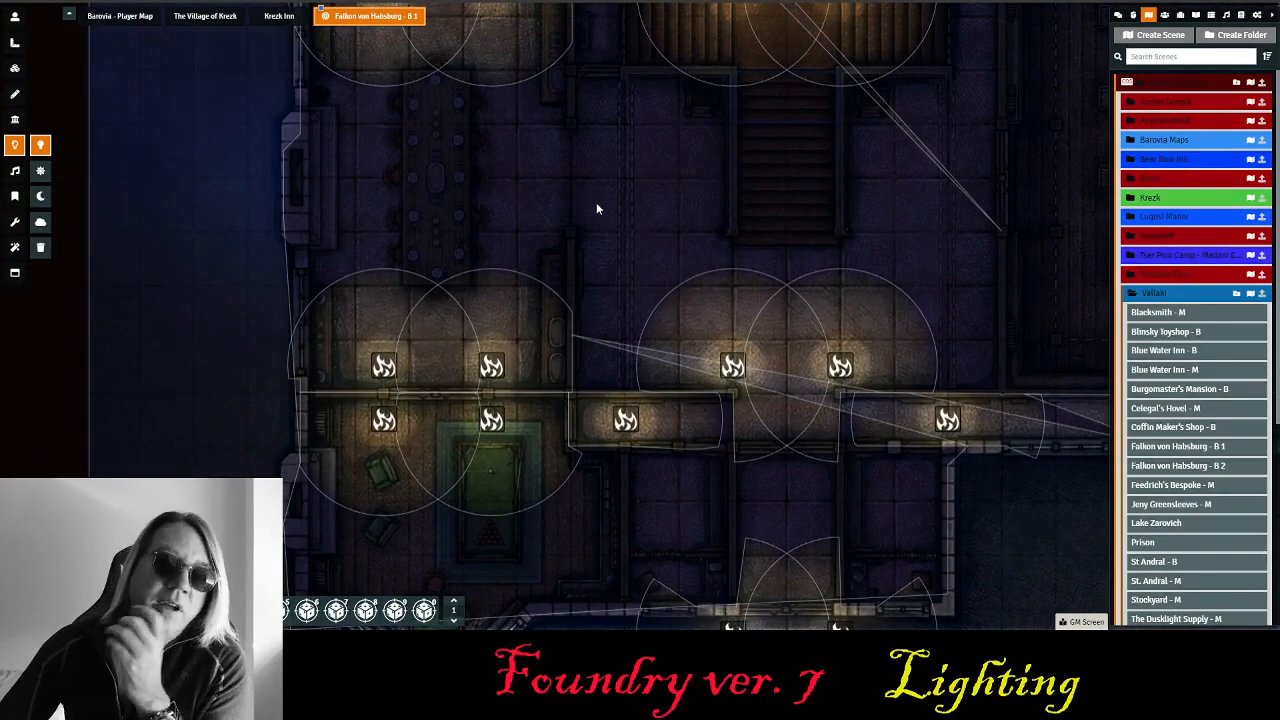
{"action": "key", "text": "Up"}
{"action": "key", "text": "Left"}
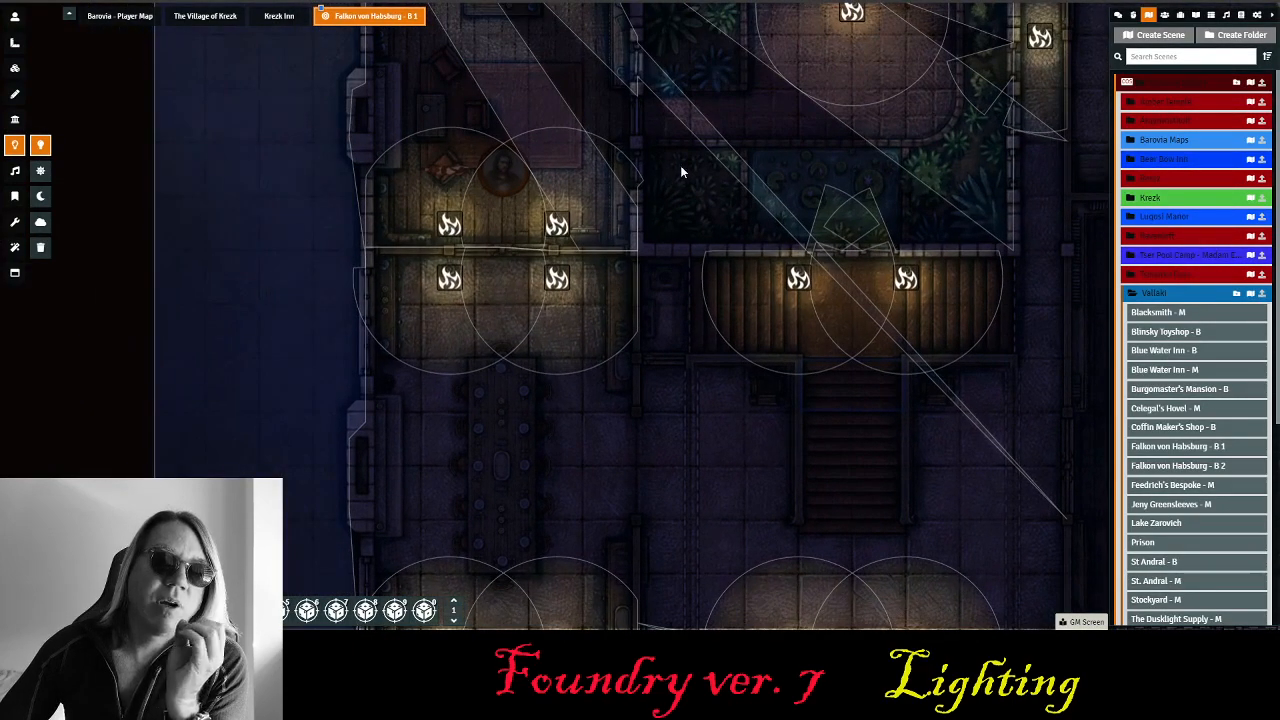
{"action": "left_click_drag", "start_coordinate": [680, 172], "coordinate": [686, 360]}
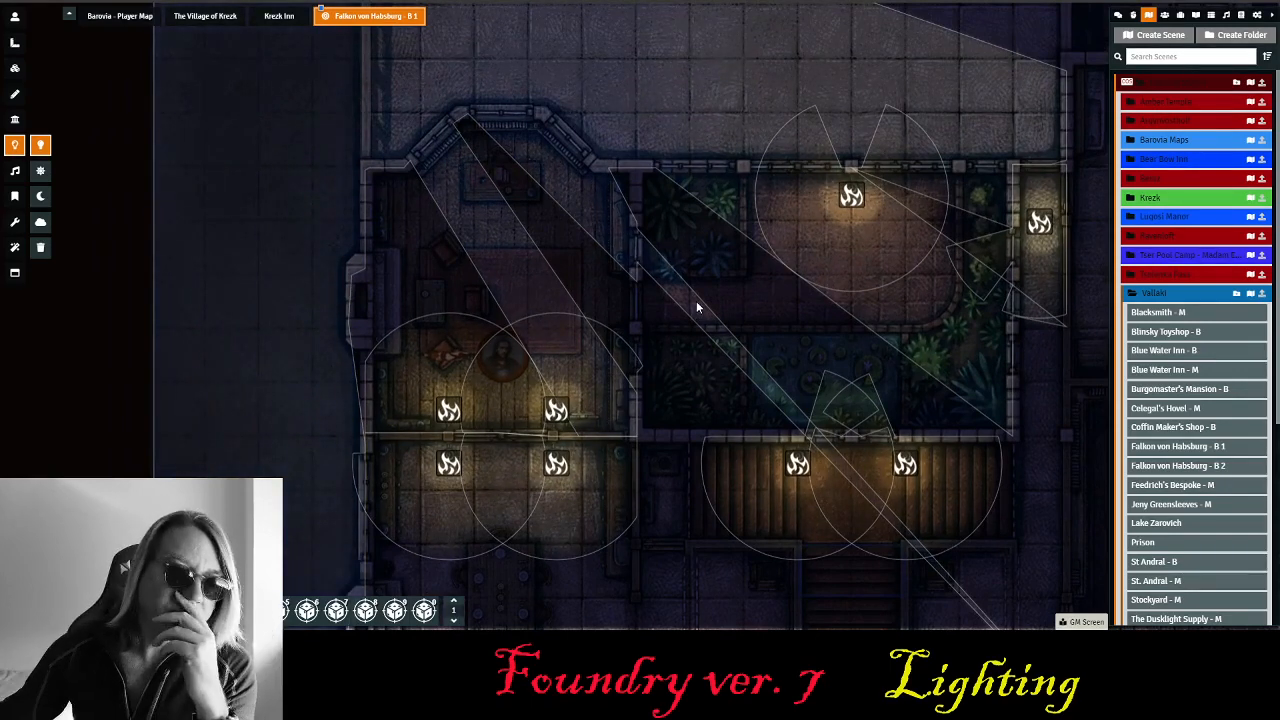
- Place a small light on the candle on the study desk, with dim light radius 3 and bright light radius 1
{"action": "scroll", "coordinate": [796, 361], "scroll_direction": "up", "scroll_amount": 3}
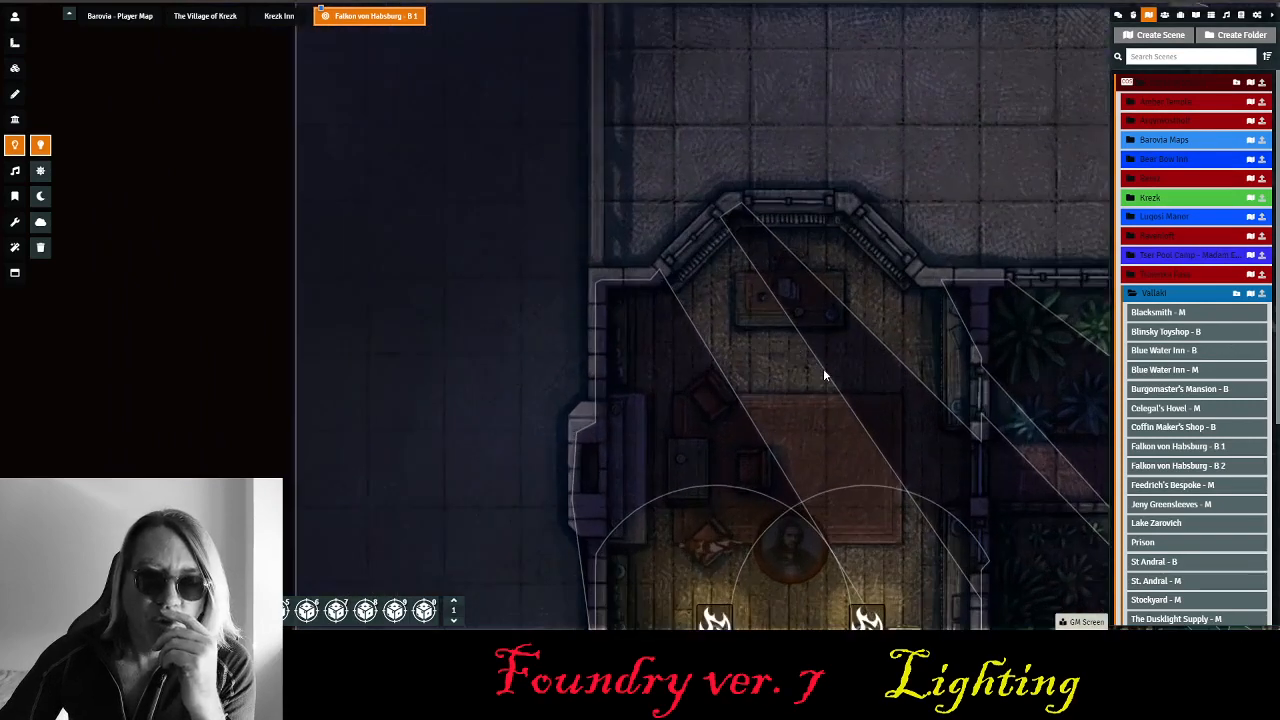
{"action": "scroll", "coordinate": [810, 356], "scroll_direction": "up", "scroll_amount": 5}
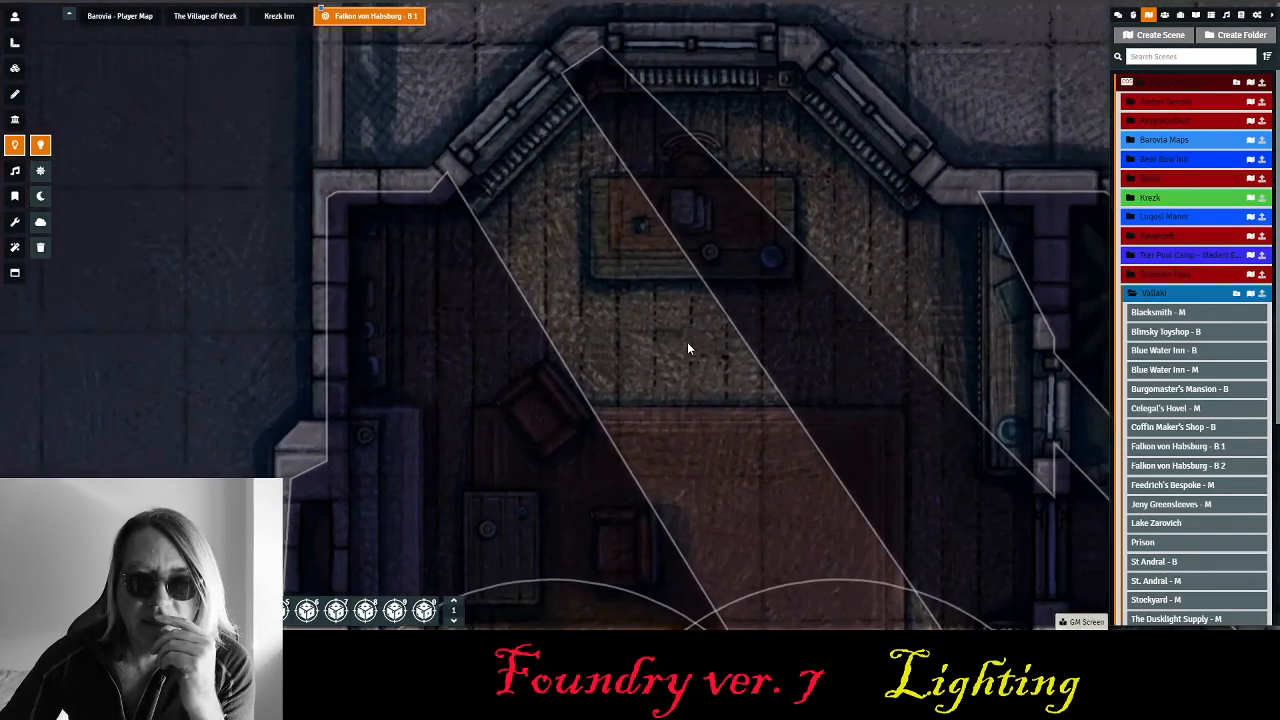
{"action": "scroll", "coordinate": [695, 290], "scroll_direction": "up", "scroll_amount": 2}
{"action": "left_click", "coordinate": [699, 257]}
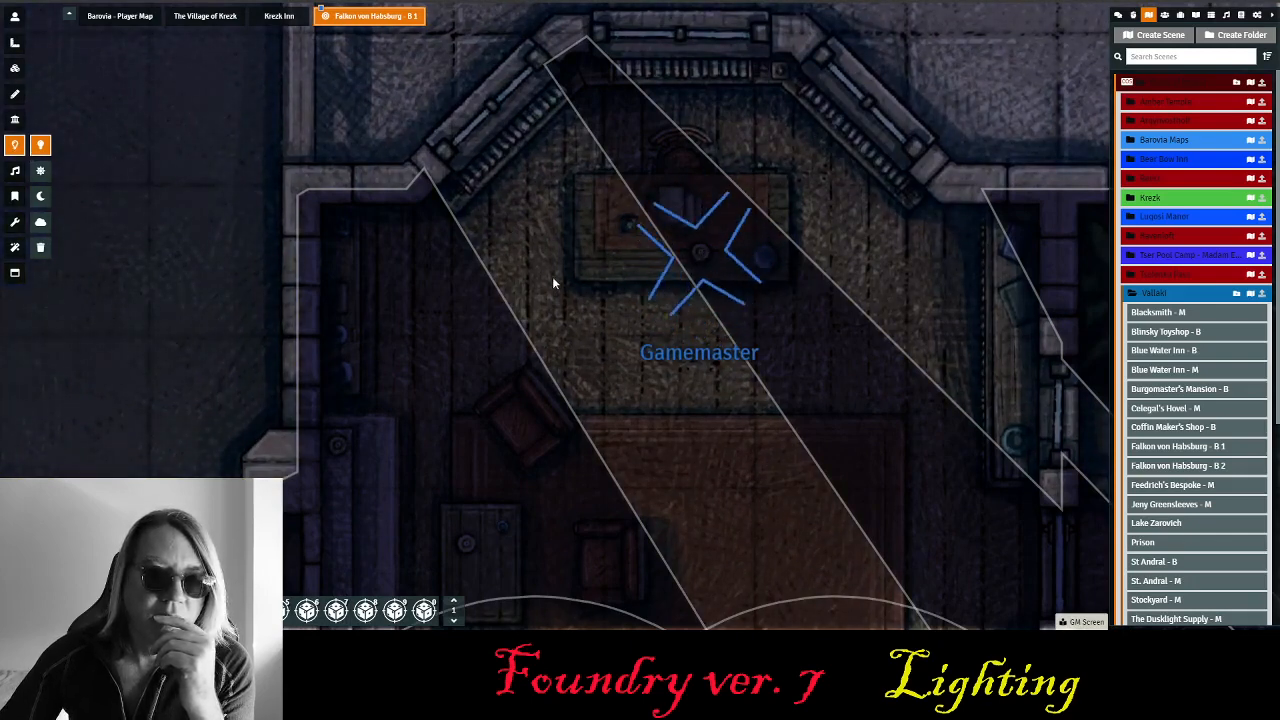
{"action": "left_click_drag", "start_coordinate": [554, 286], "coordinate": [413, 69]}
{"action": "scroll", "coordinate": [524, 173], "scroll_direction": "down", "scroll_amount": 6}
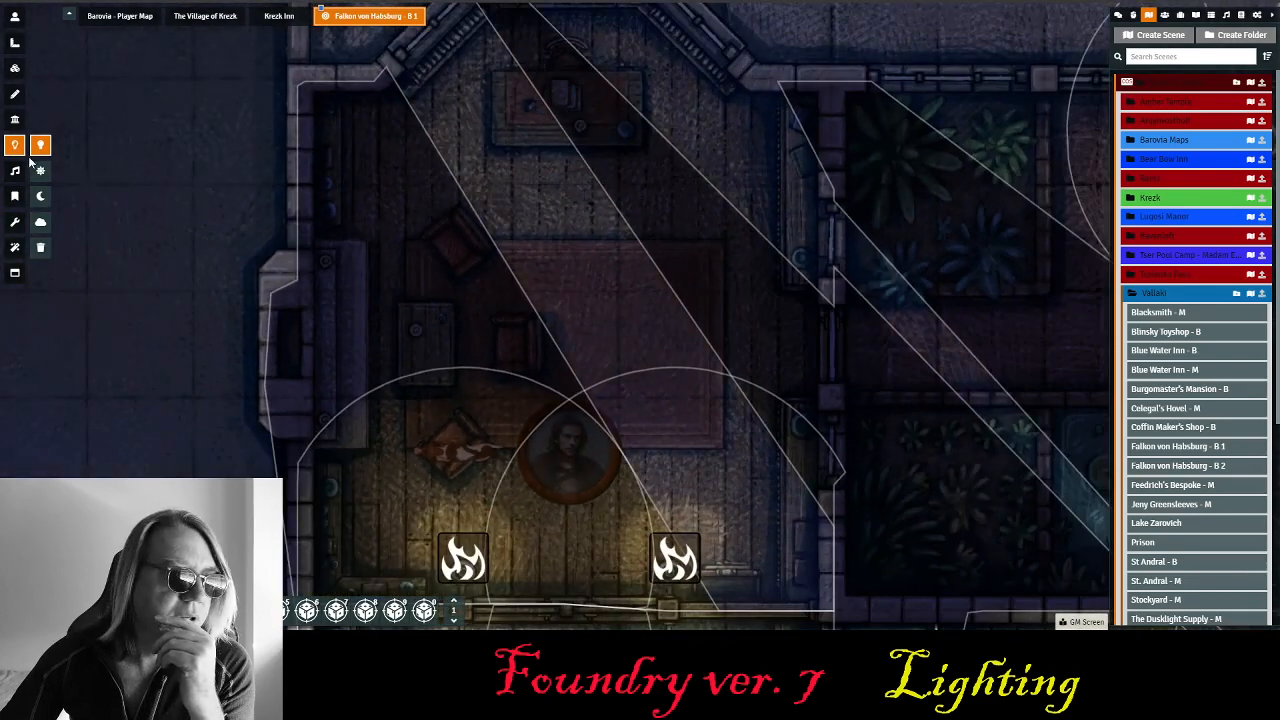
{"action": "left_click_drag", "start_coordinate": [661, 140], "coordinate": [715, 305]}
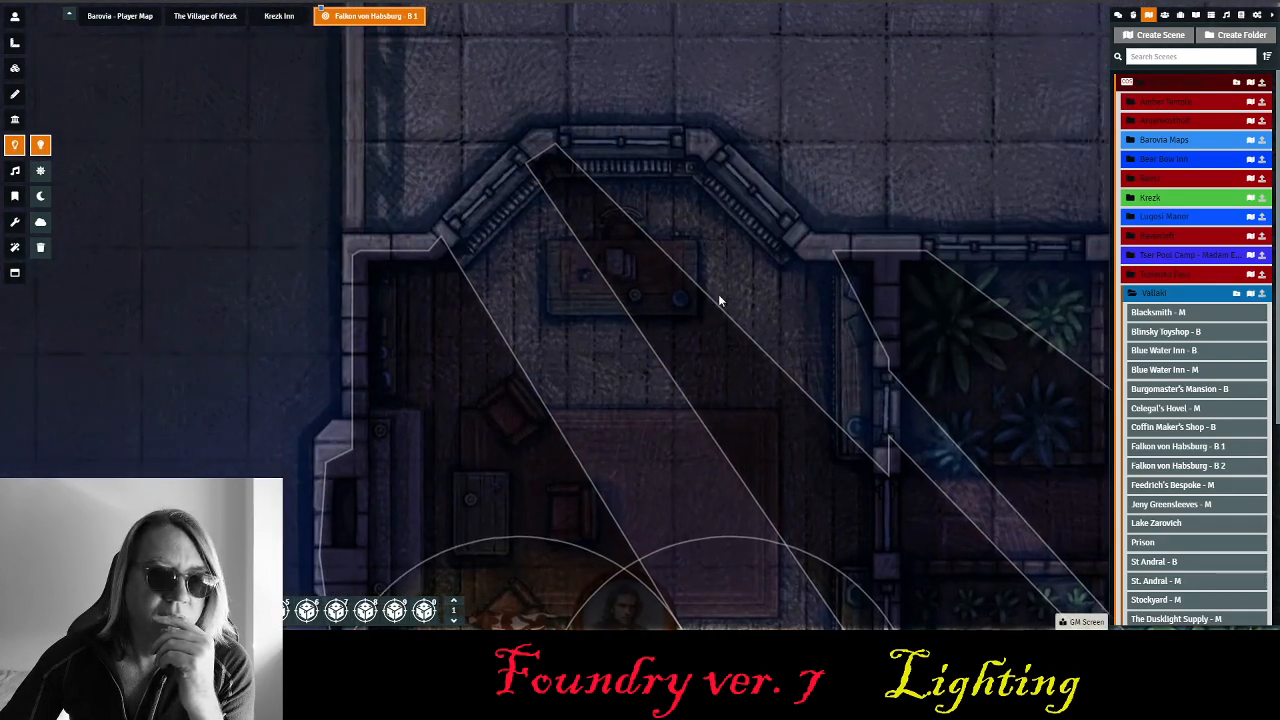
{"action": "left_click", "coordinate": [634, 291]}
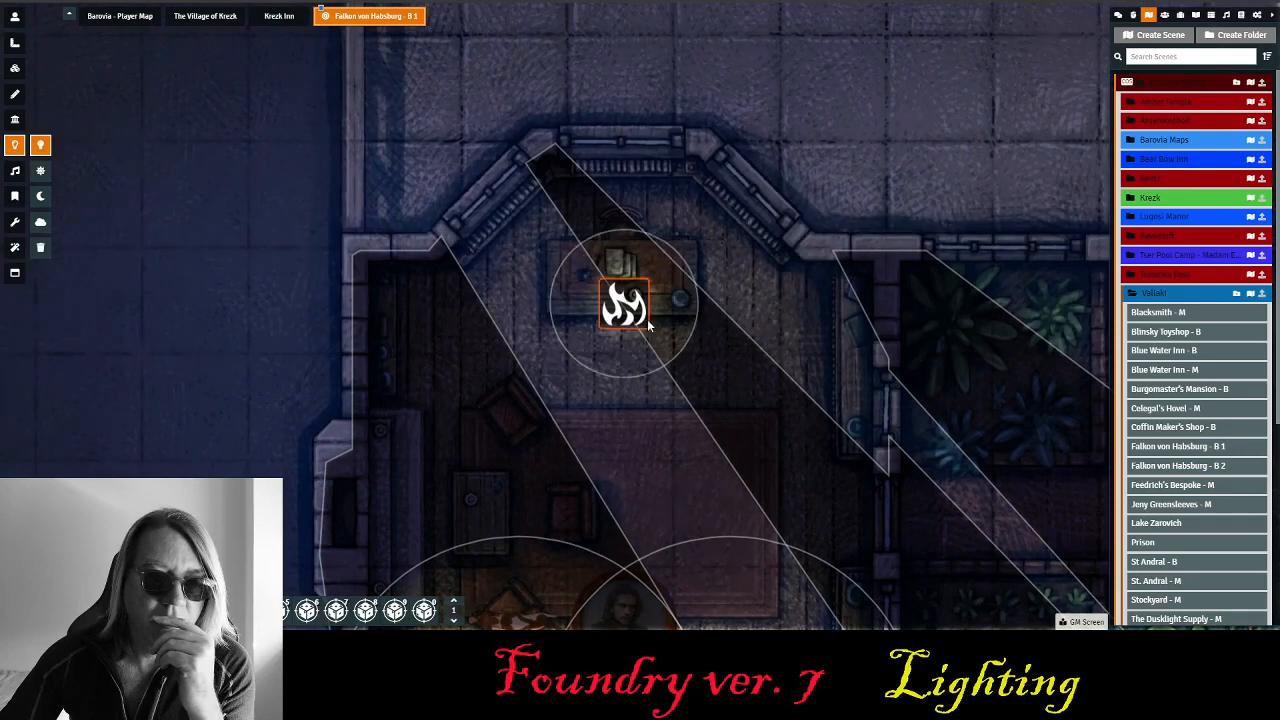
{"action": "double_click", "coordinate": [624, 313]}
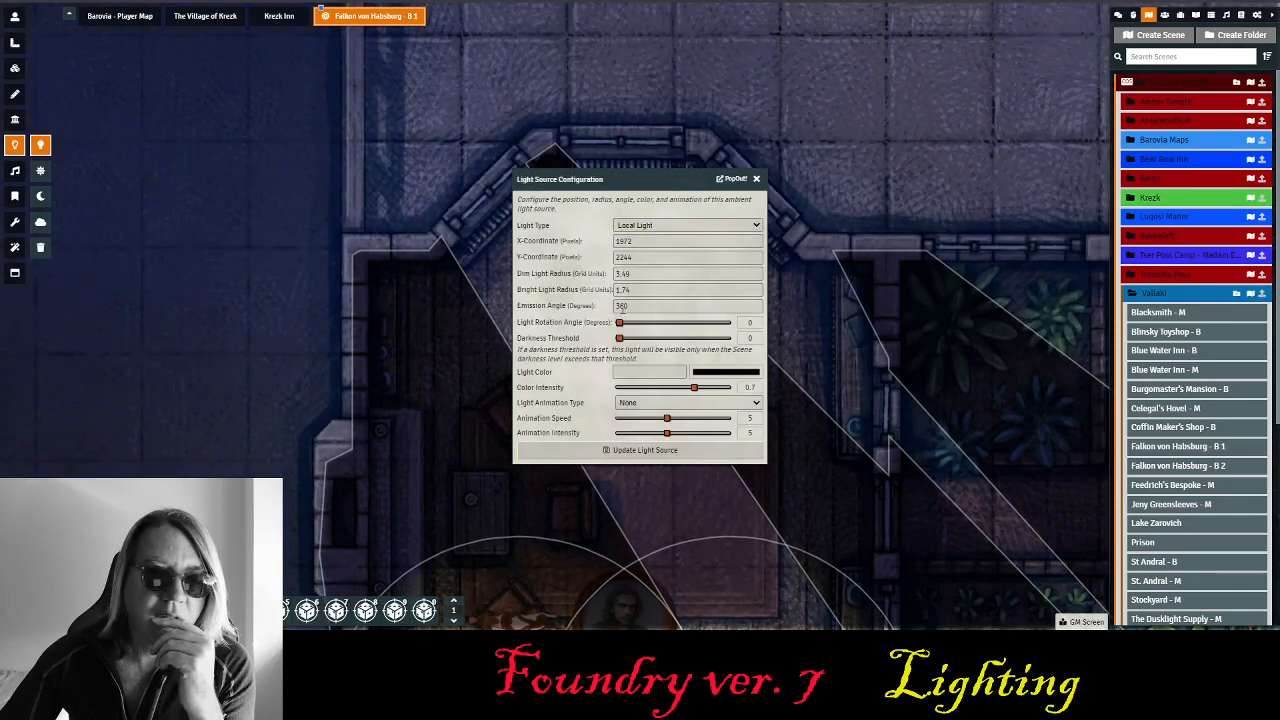
{"action": "left_click_drag", "start_coordinate": [645, 291], "coordinate": [602, 295]}
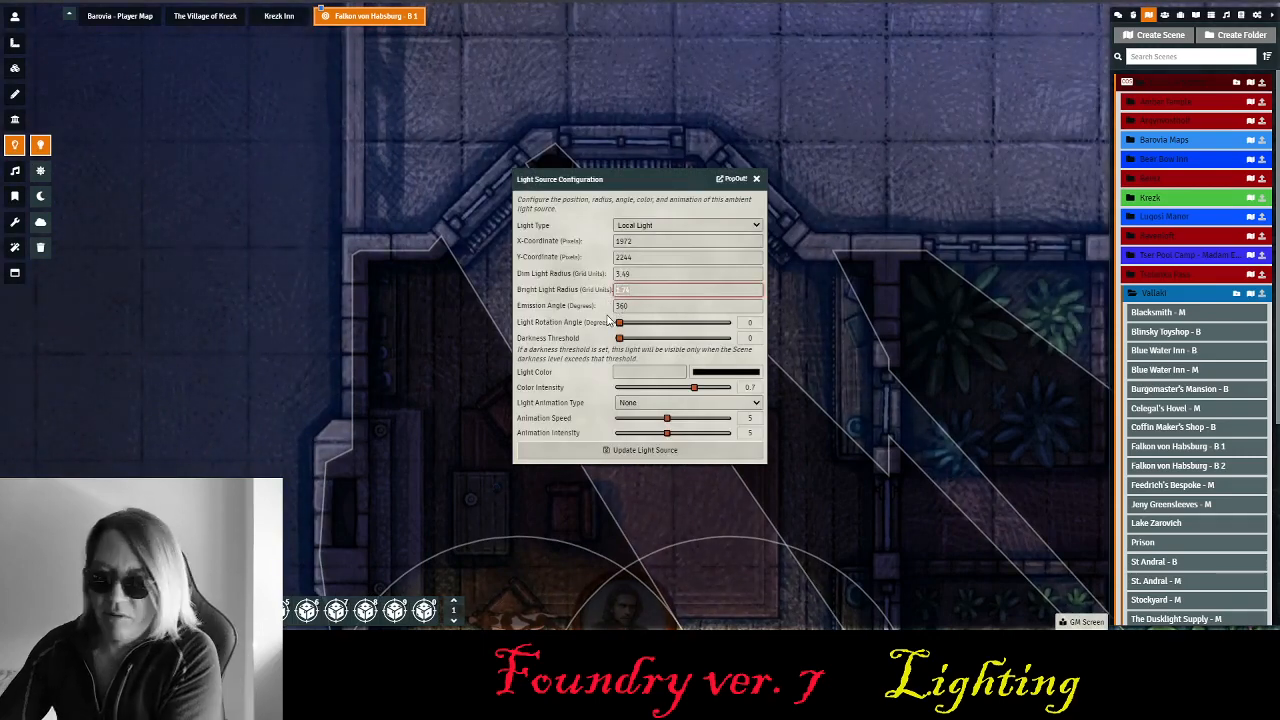
{"action": "left_click_drag", "start_coordinate": [642, 274], "coordinate": [622, 274]}
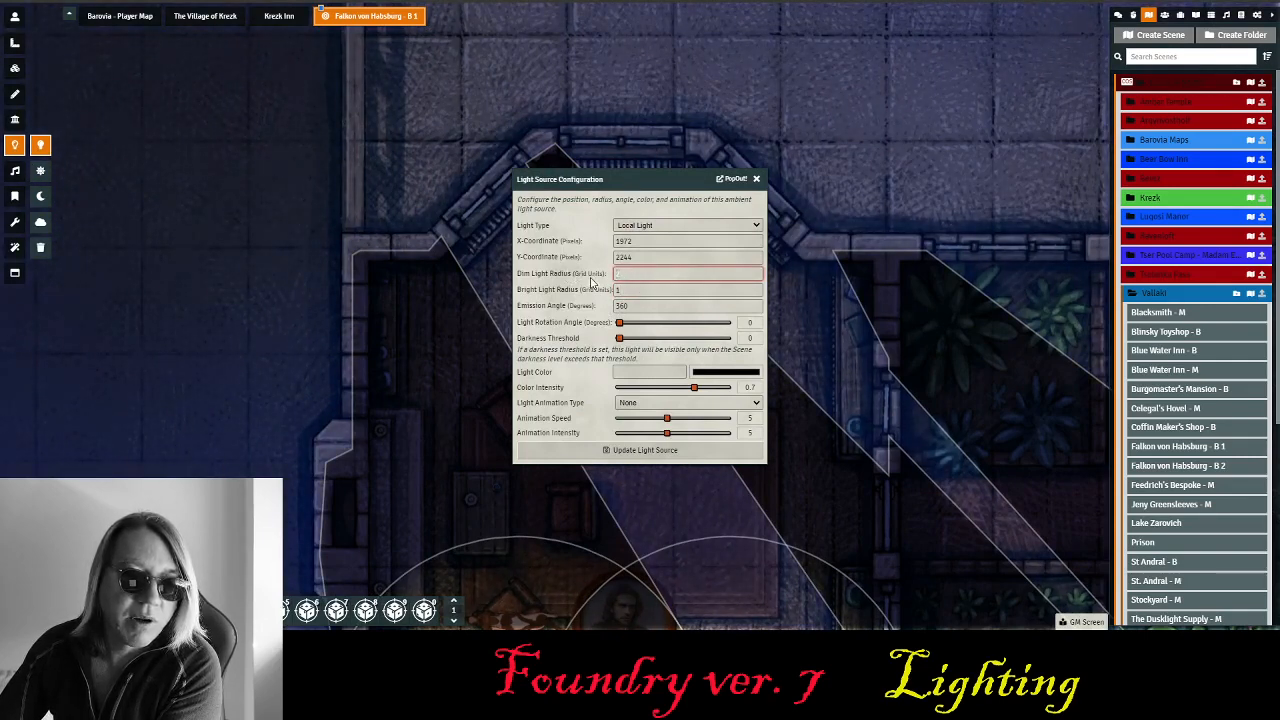
- Give the desk candle light the Torch animation and the yellow-orange light color #f7b526
{"action": "left_click", "coordinate": [678, 404]}
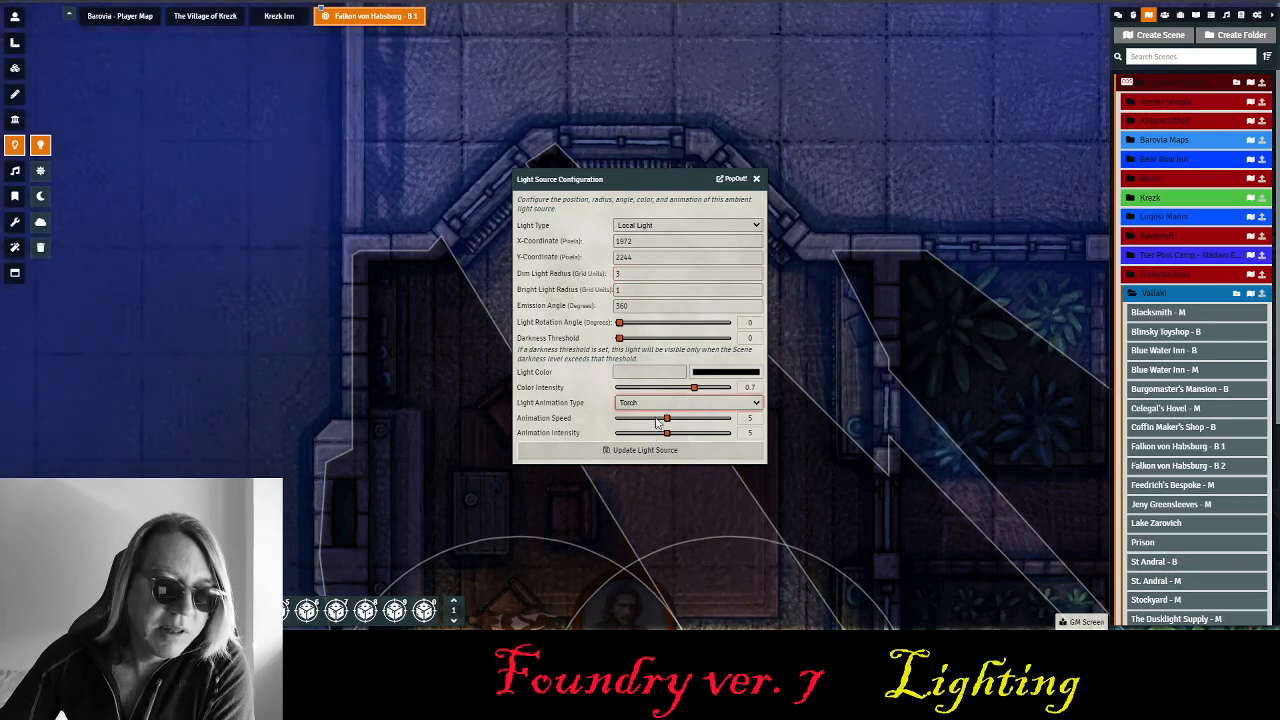
{"action": "left_click", "coordinate": [733, 373]}
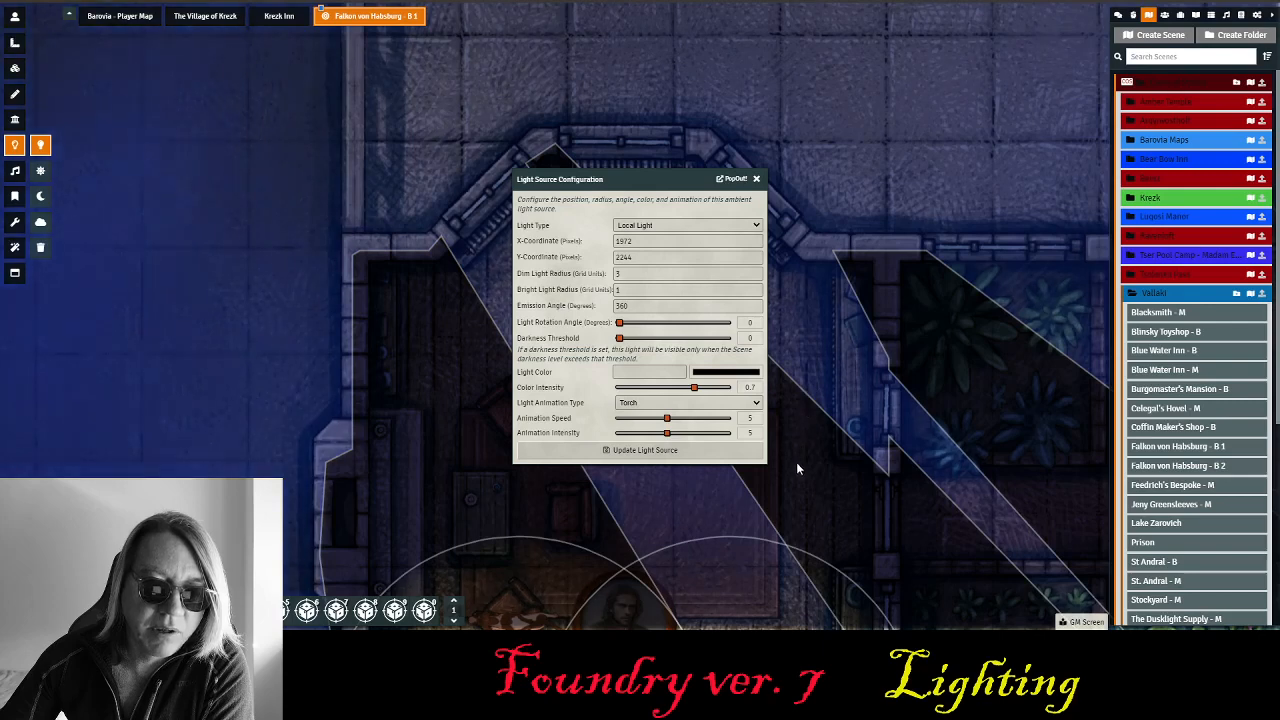
{"action": "left_click", "coordinate": [795, 378]}
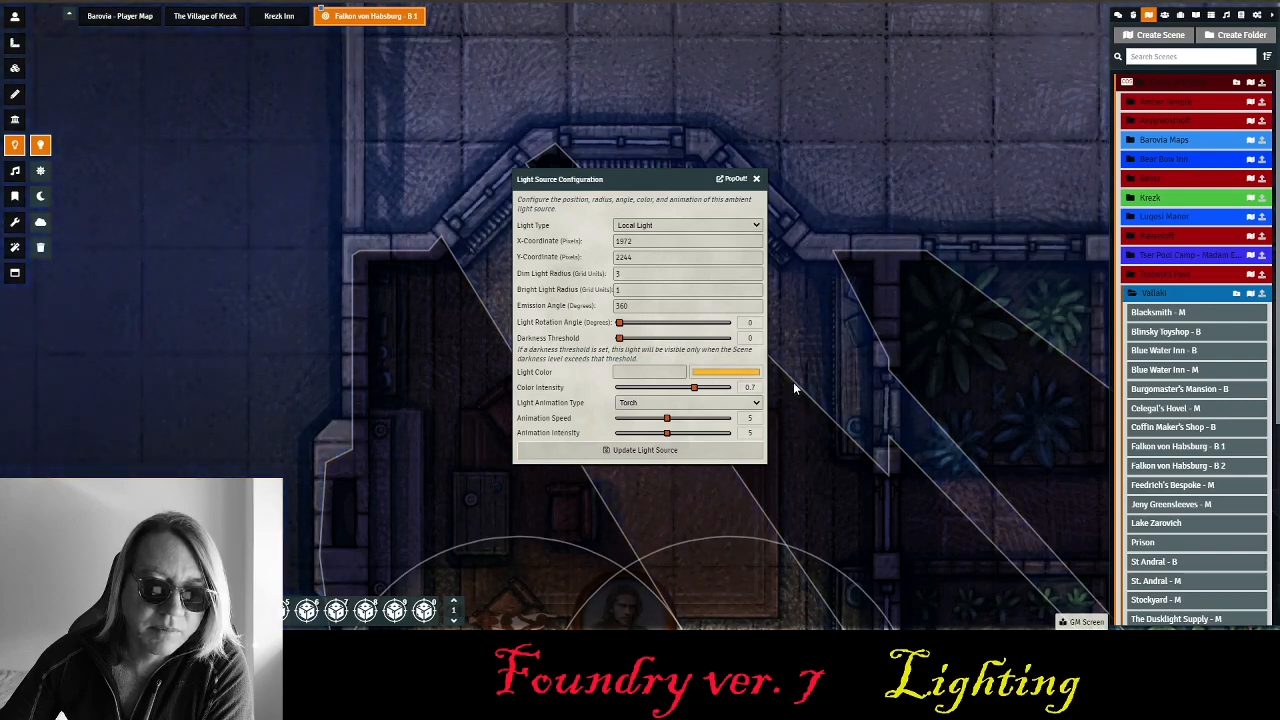
{"action": "left_click", "coordinate": [648, 356]}
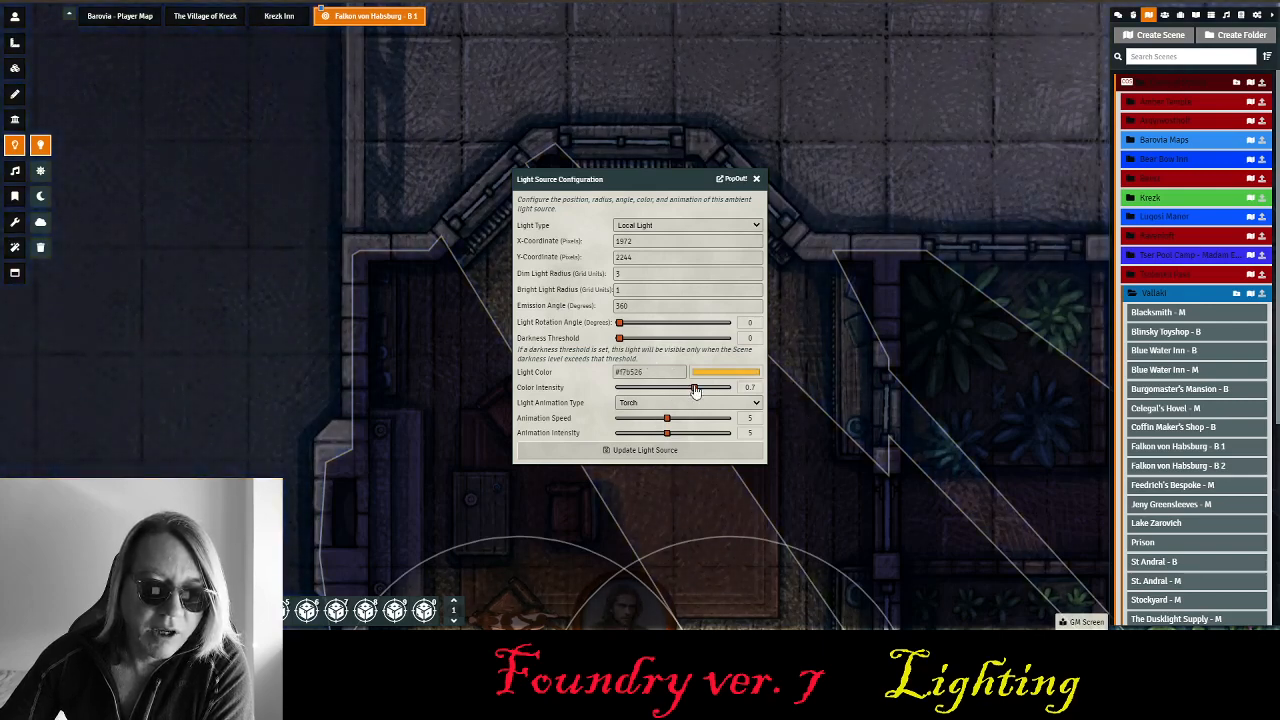
- Set the desk candle light's color intensity to 0.95, animation speed to 4 and animation intensity to 7, and update it
{"action": "left_click_drag", "start_coordinate": [645, 181], "coordinate": [860, 77]}
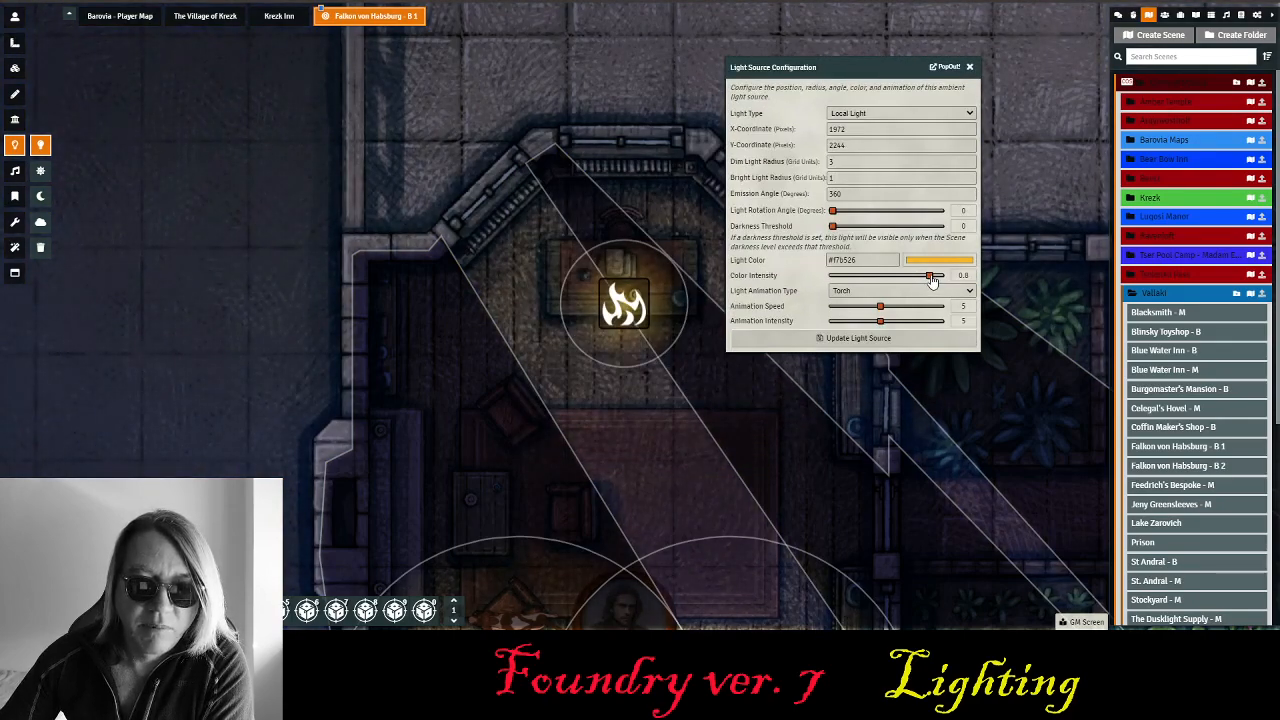
{"action": "left_click_drag", "start_coordinate": [935, 281], "coordinate": [868, 307]}
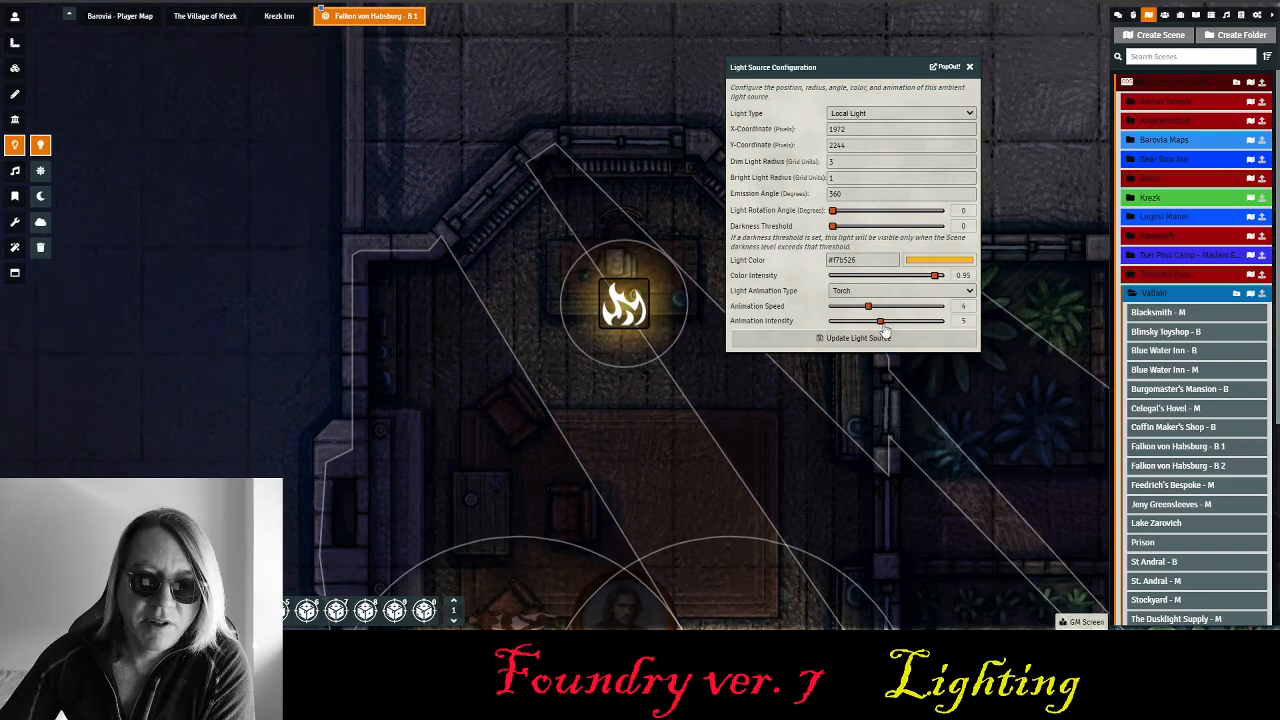
{"action": "left_click_drag", "start_coordinate": [881, 322], "coordinate": [918, 329]}
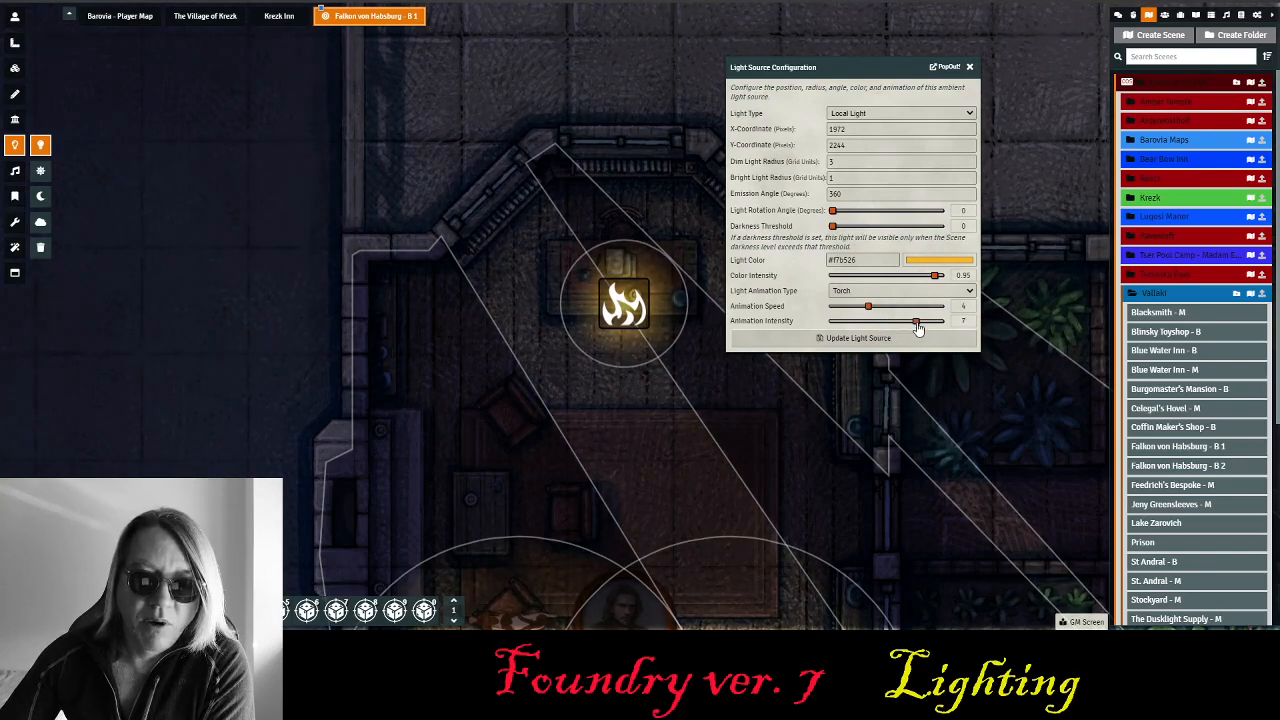
{"action": "left_click", "coordinate": [856, 340]}
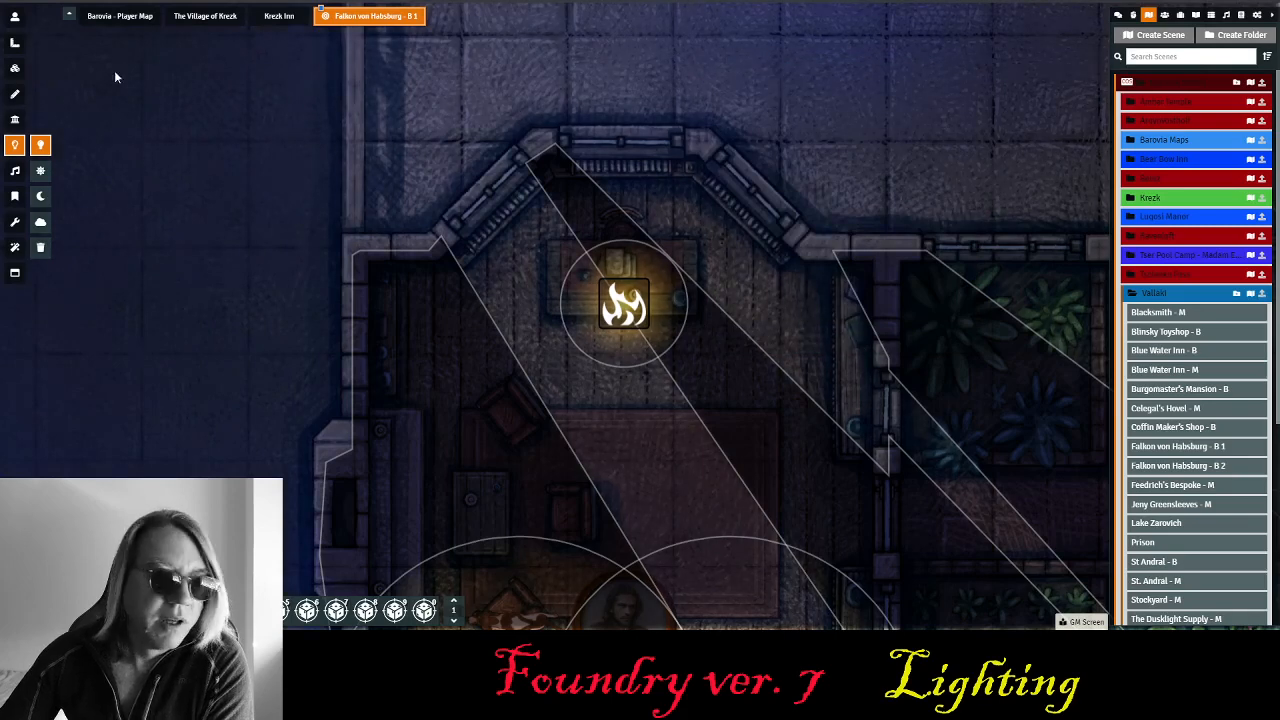
- Switch to the token layer and examine the candle and torch glow in the study without light markers
{"action": "left_click", "coordinate": [14, 17]}
{"action": "left_click_drag", "start_coordinate": [450, 340], "coordinate": [423, 164]}
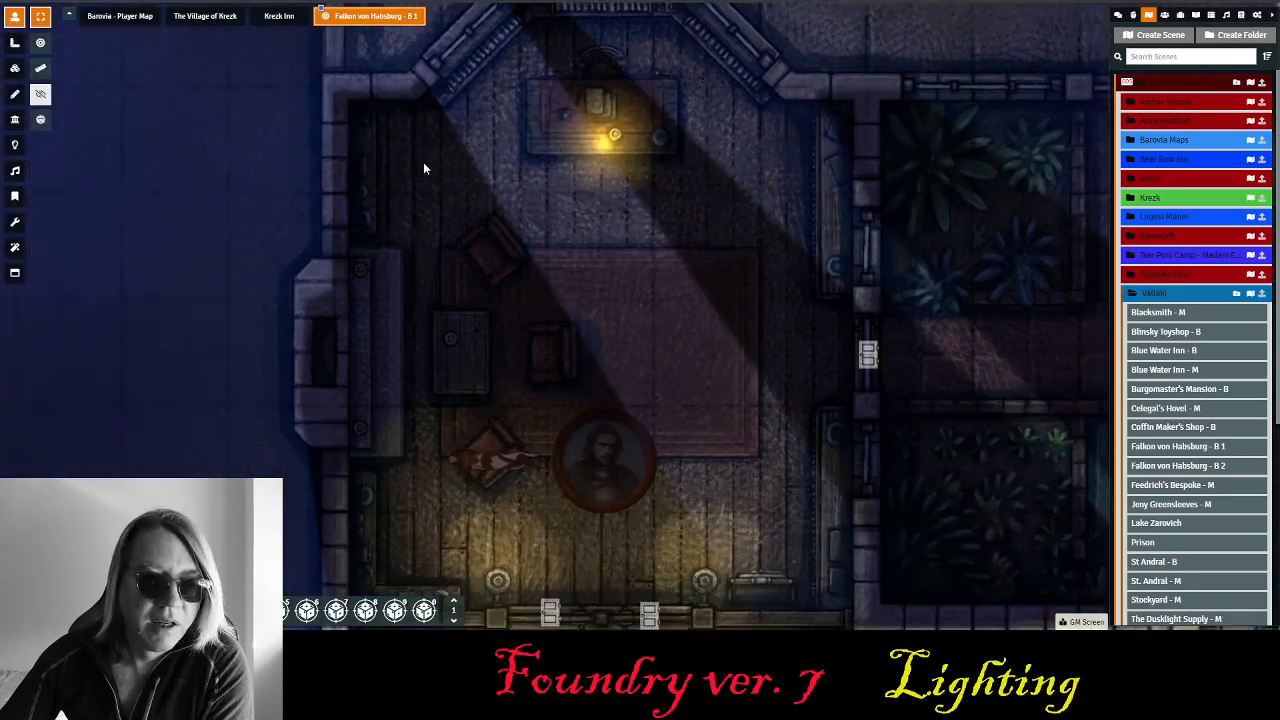
{"action": "scroll", "coordinate": [615, 256], "scroll_direction": "down", "scroll_amount": 2}
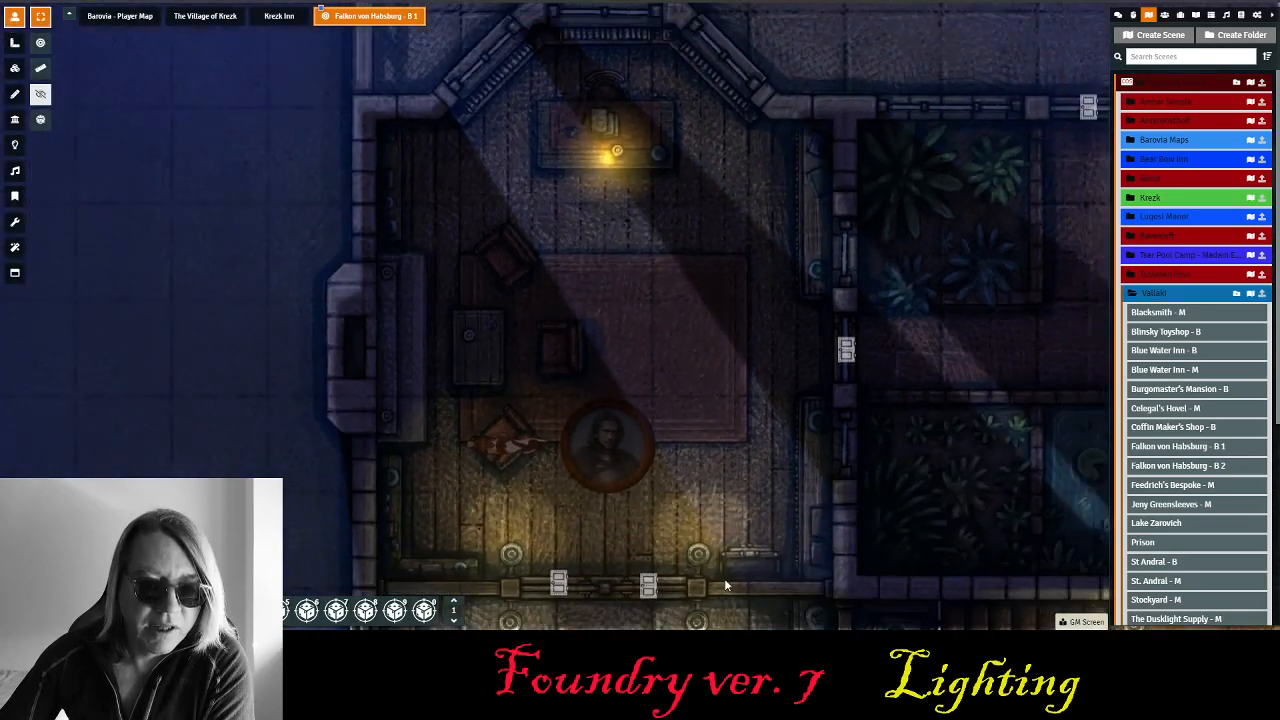
{"action": "scroll", "coordinate": [688, 518], "scroll_direction": "up", "scroll_amount": 3}
{"action": "left_click_drag", "start_coordinate": [667, 389], "coordinate": [626, 493]}
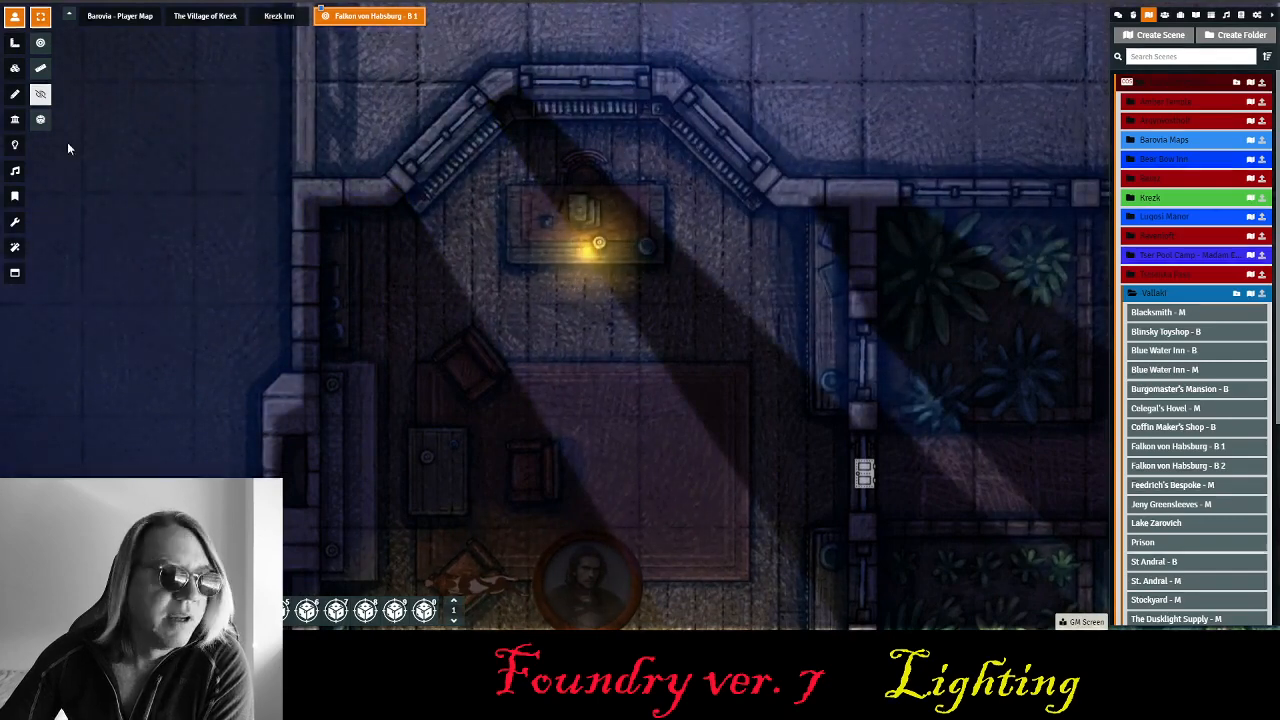
- Copy the study desk's candle light and paste a copy onto the candle on the study's side table
{"action": "left_click", "coordinate": [15, 147]}
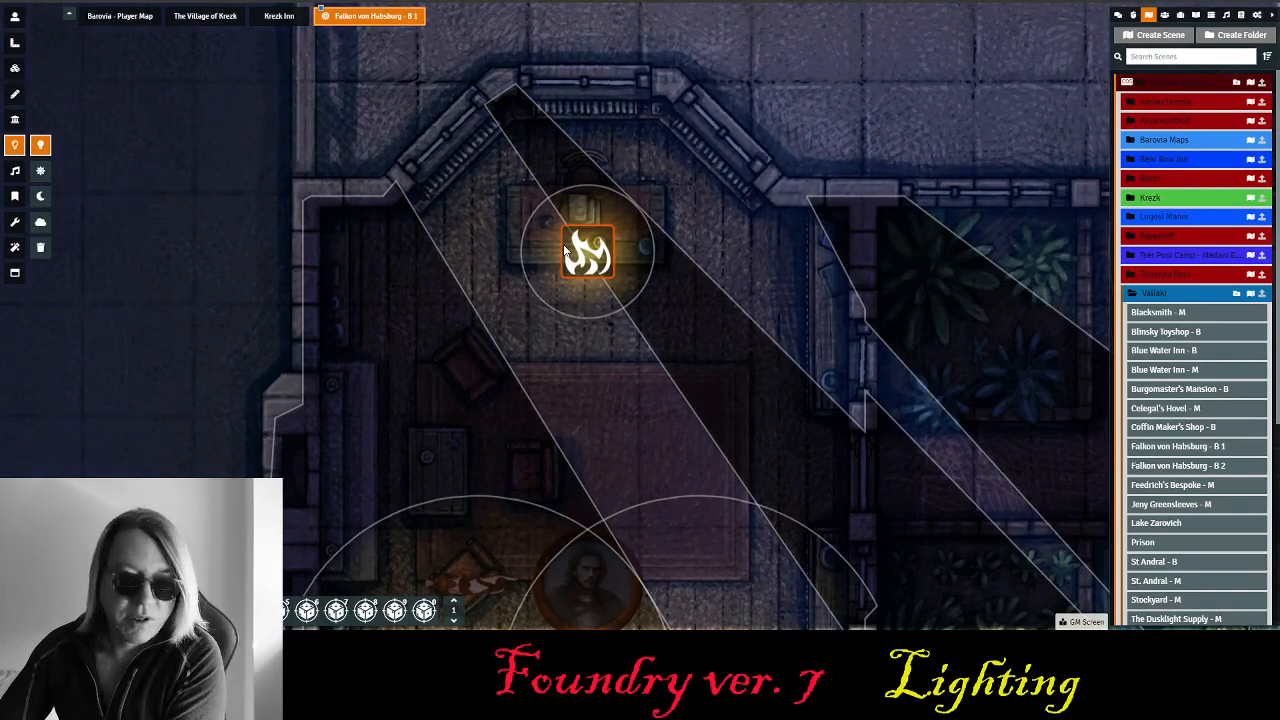
{"action": "key", "text": "ctrl+c"}
{"action": "left_click_drag", "start_coordinate": [550, 302], "coordinate": [737, 48]}
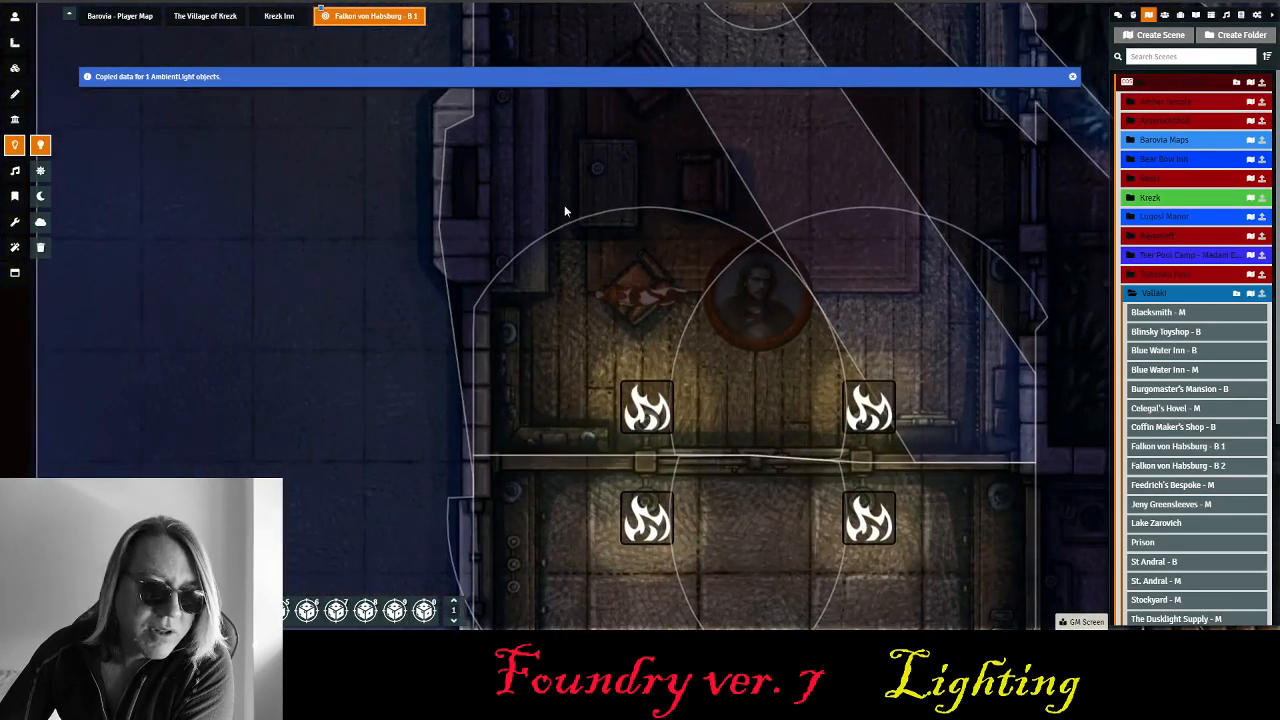
{"action": "key", "text": "ctrl+v"}
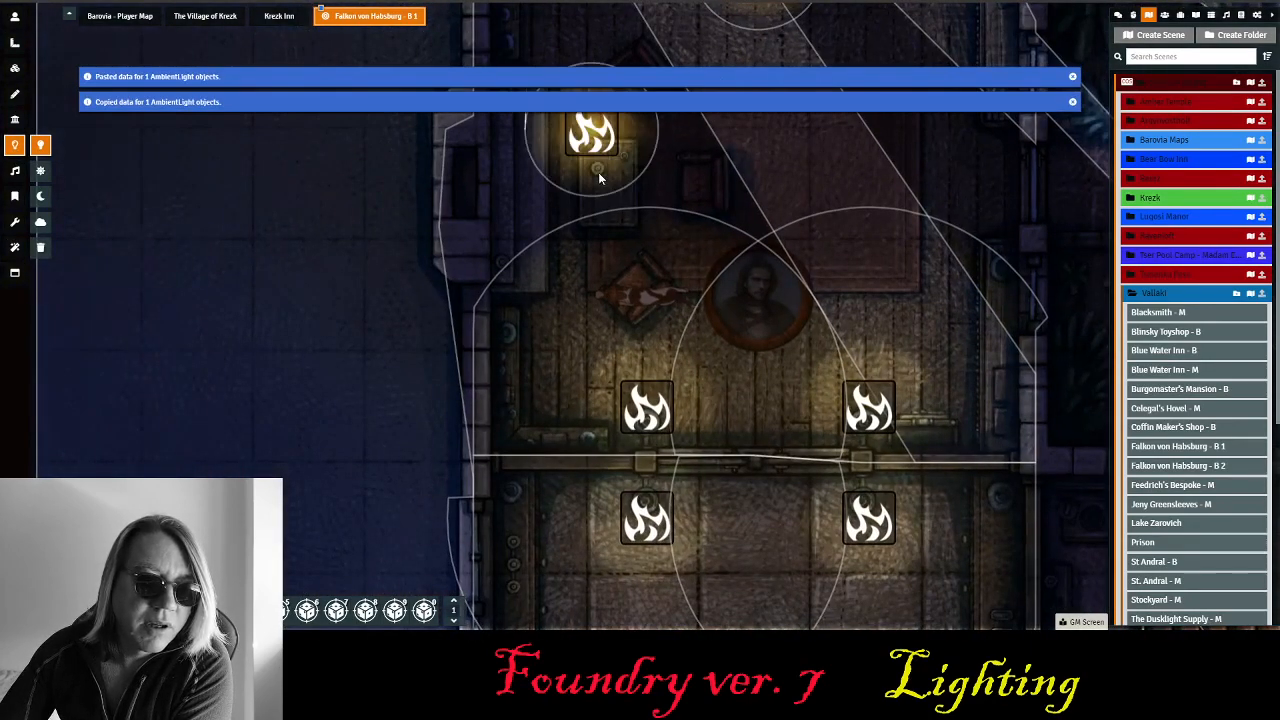
{"action": "left_click_drag", "start_coordinate": [594, 143], "coordinate": [604, 177]}
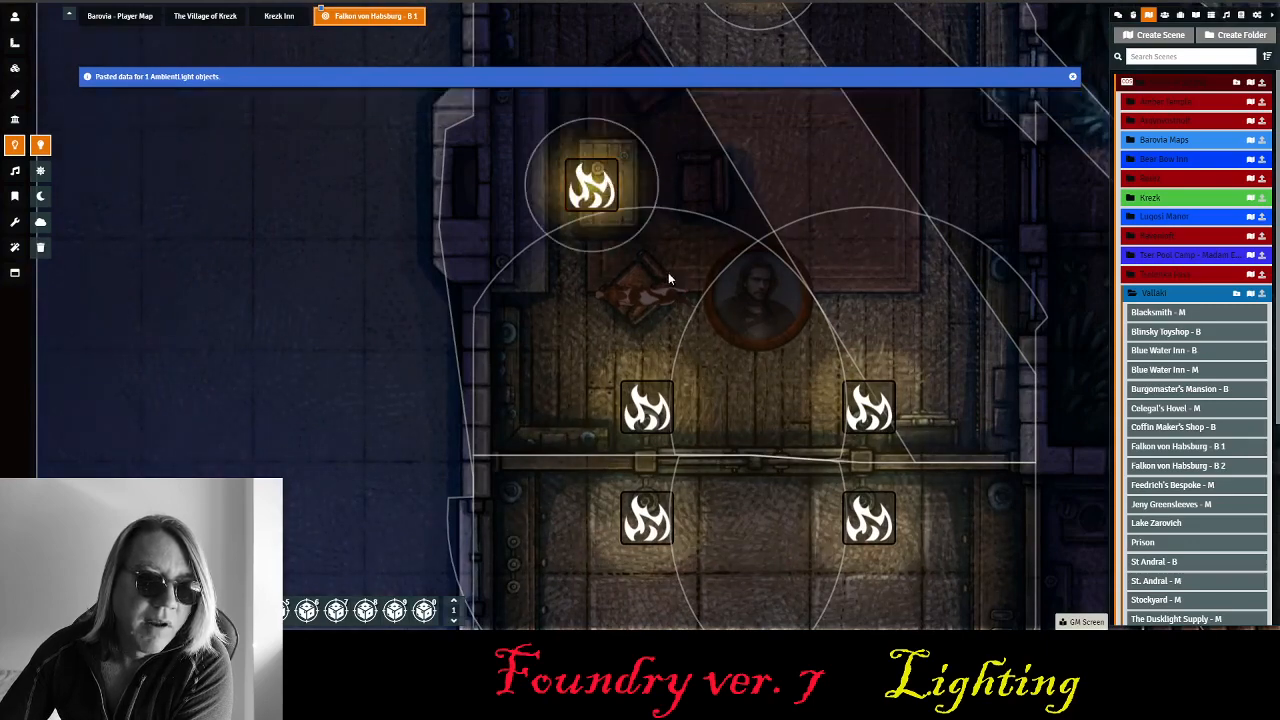
- Paste copies of the candle light onto both candle groups of the long dining table, centering each on its candles
{"action": "left_click_drag", "start_coordinate": [668, 303], "coordinate": [646, 230]}
{"action": "left_click_drag", "start_coordinate": [773, 376], "coordinate": [786, 152]}
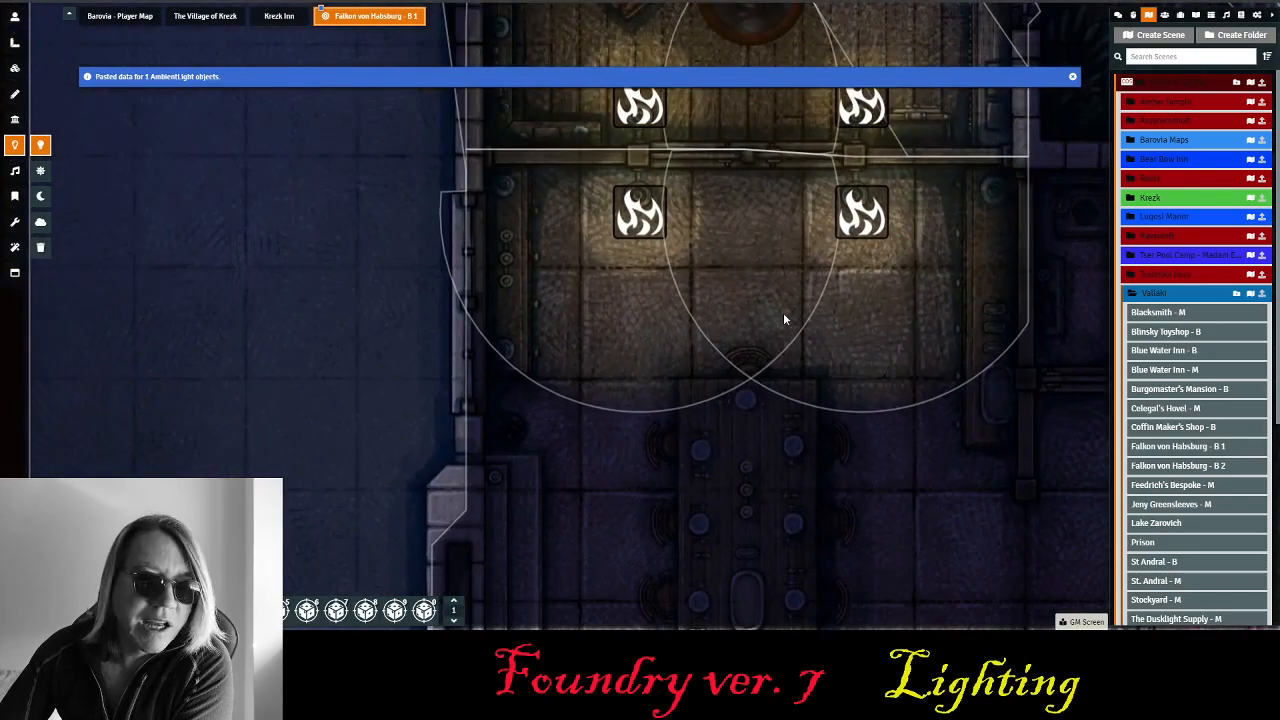
{"action": "left_click_drag", "start_coordinate": [782, 312], "coordinate": [731, 71]}
{"action": "left_click_drag", "start_coordinate": [799, 366], "coordinate": [795, 306]}
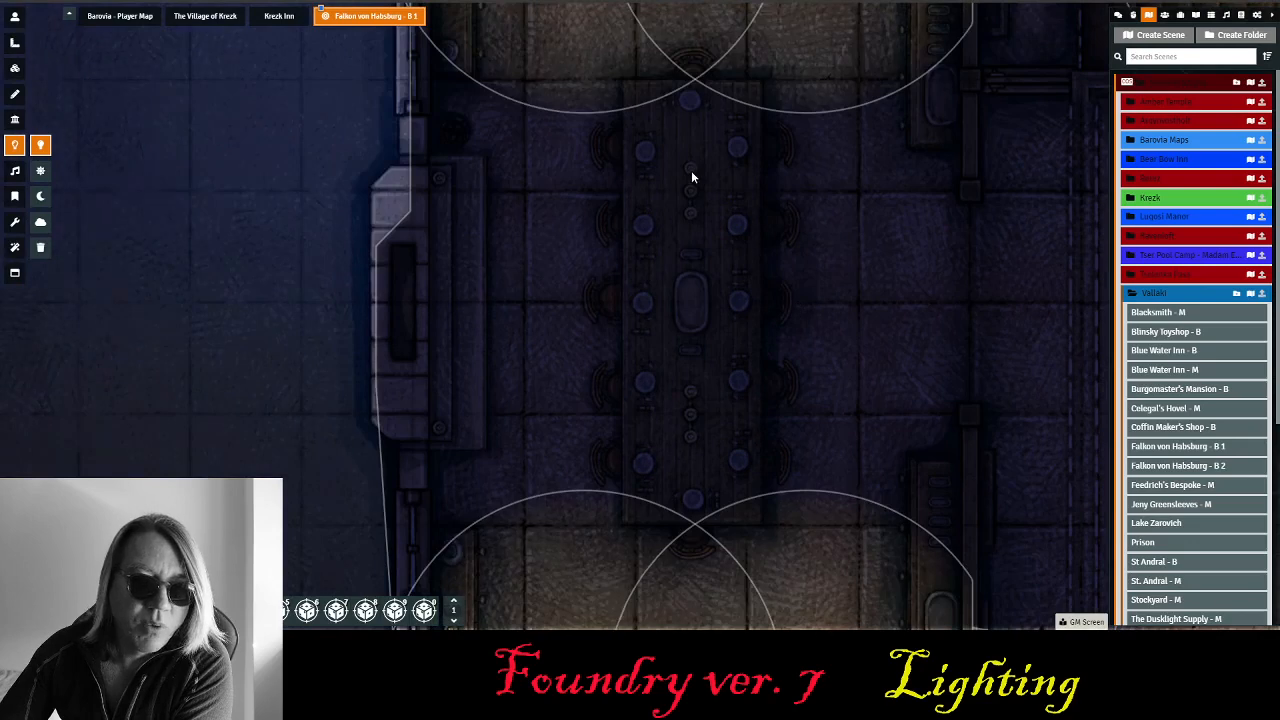
{"action": "key", "text": "ctrl+v"}
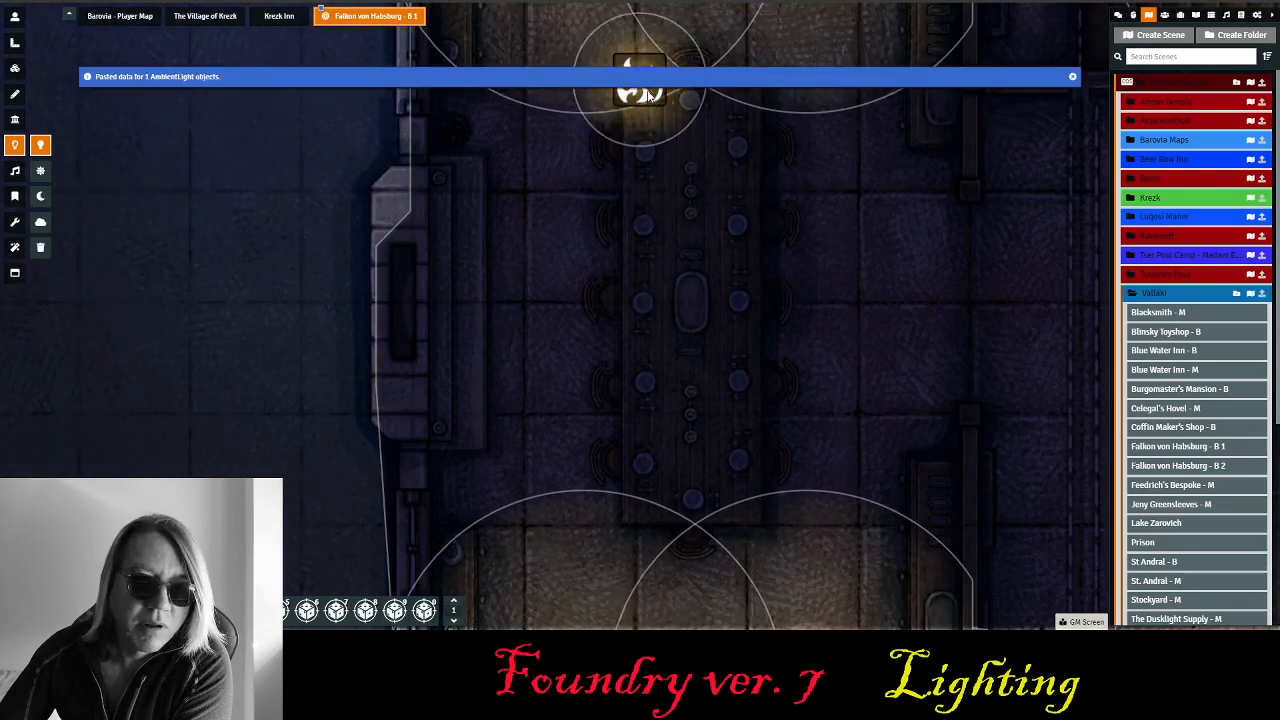
{"action": "left_click_drag", "start_coordinate": [660, 130], "coordinate": [688, 373]}
{"action": "left_click_drag", "start_coordinate": [661, 207], "coordinate": [706, 323]}
{"action": "left_click_drag", "start_coordinate": [731, 500], "coordinate": [738, 300]}
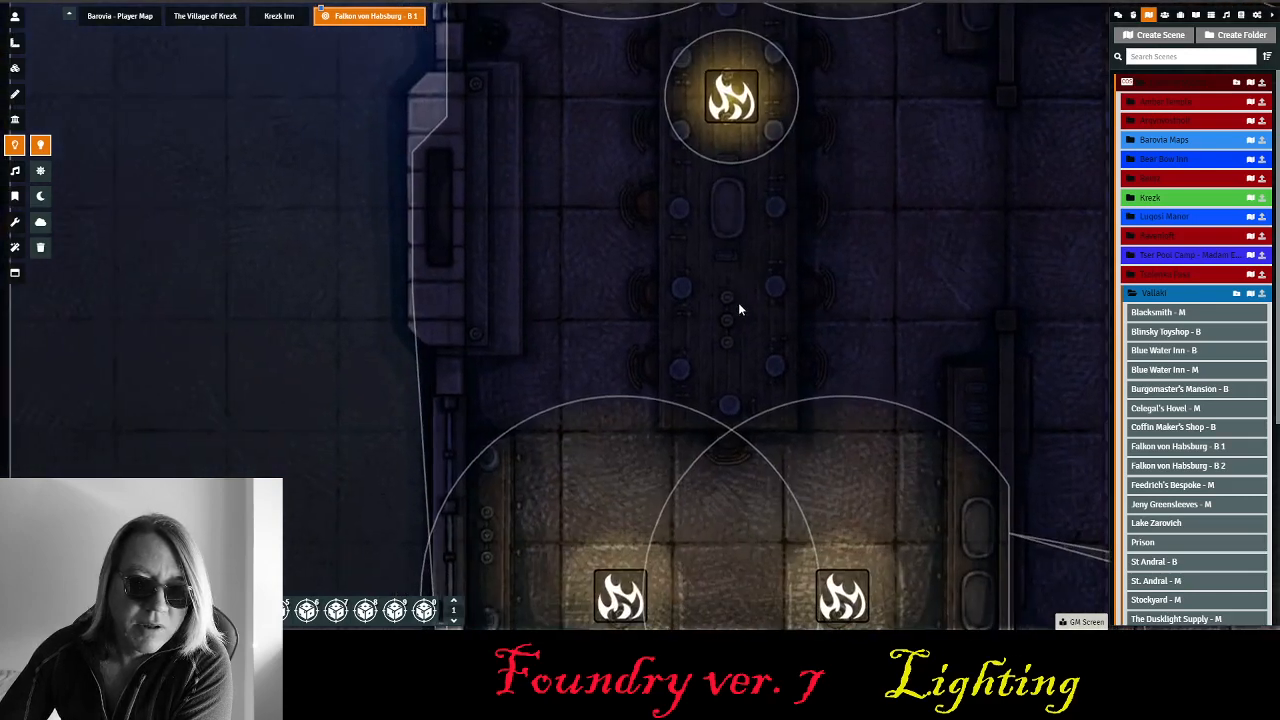
{"action": "key", "text": "ctrl+v"}
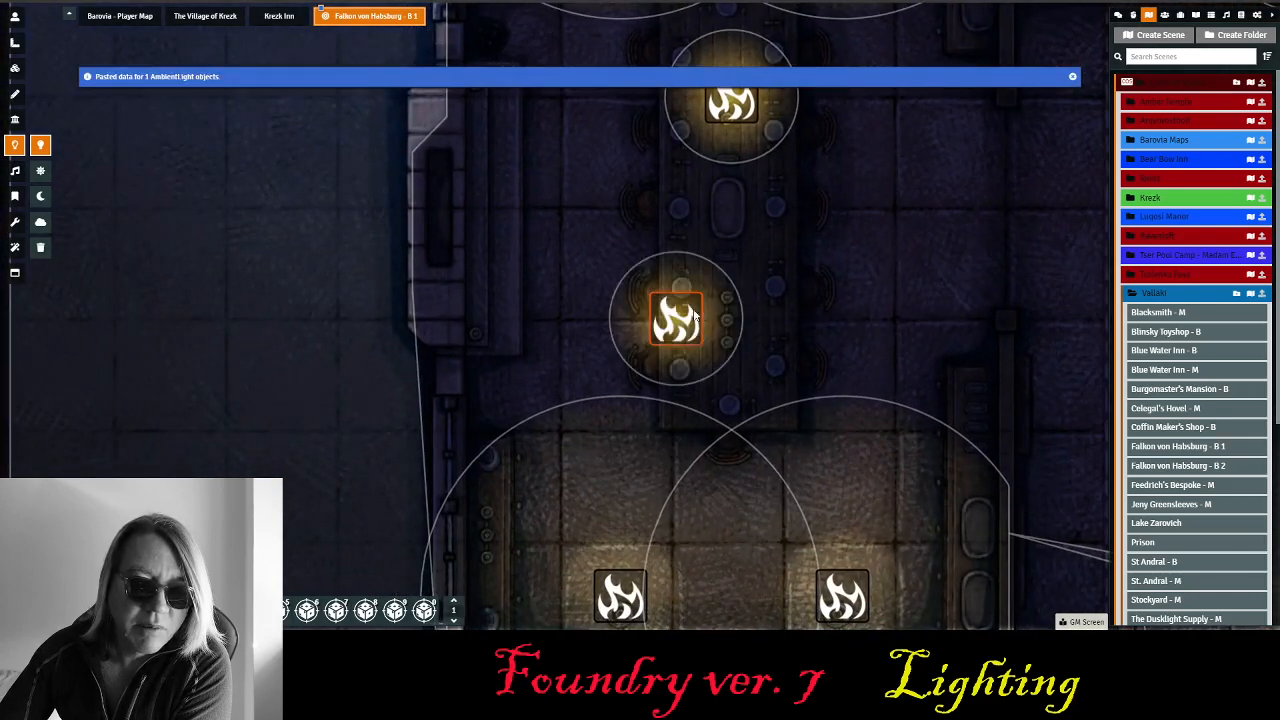
{"action": "left_click_drag", "start_coordinate": [688, 318], "coordinate": [743, 320]}
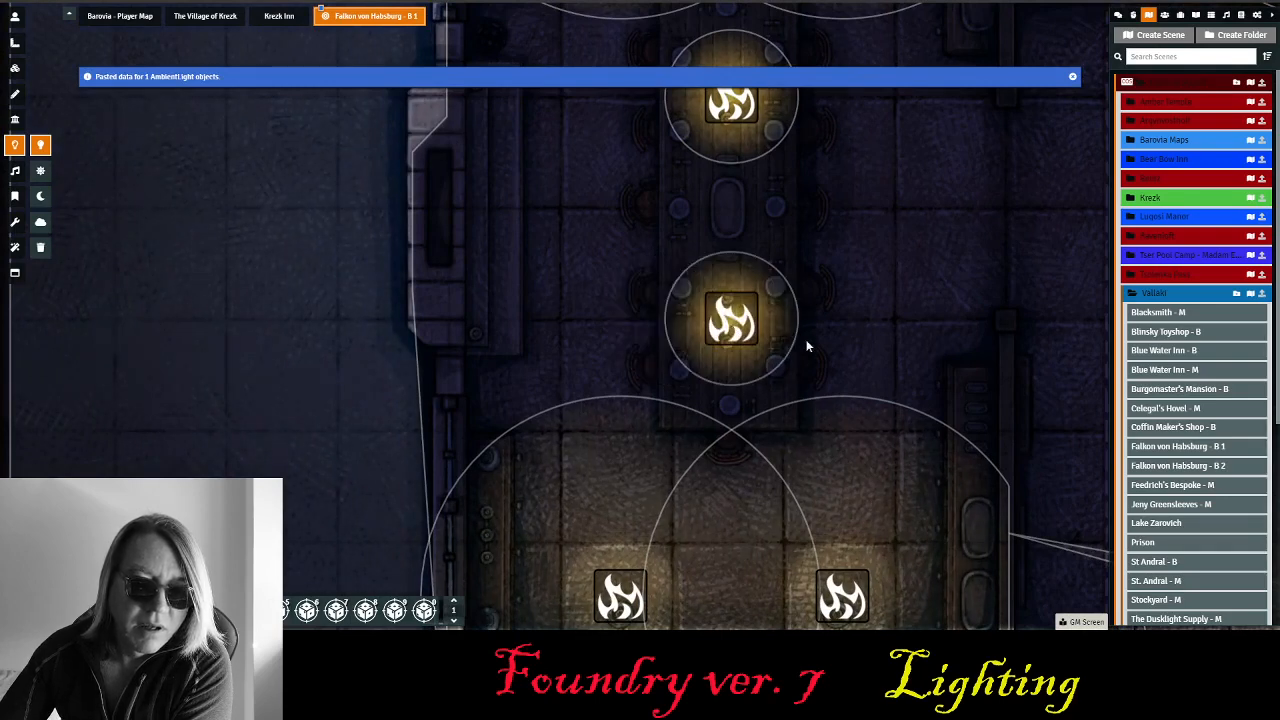
- Paste another candle light onto the candles on the sideboard beside the dining room window
{"action": "left_click_drag", "start_coordinate": [939, 298], "coordinate": [946, 133]}
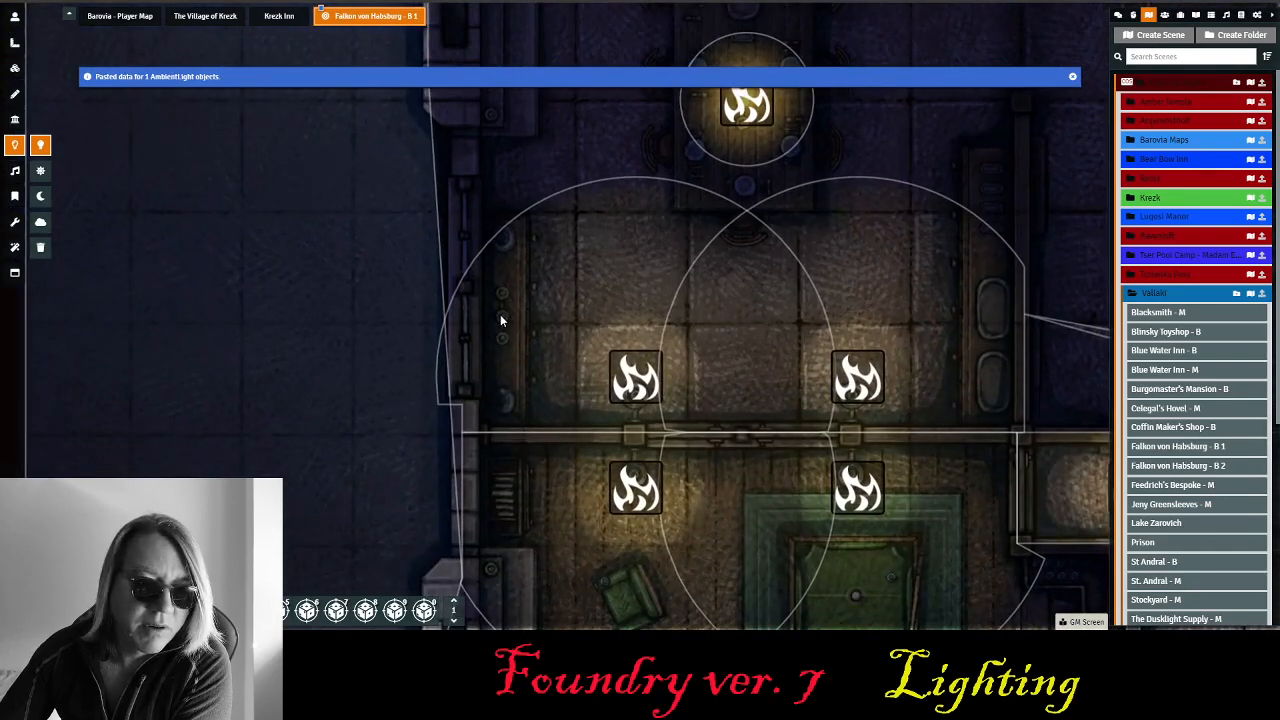
{"action": "key", "text": "ctrl+v"}
{"action": "left_click_drag", "start_coordinate": [469, 210], "coordinate": [525, 323]}
- Paste a candle light onto the candle on the small green table by the billiard room's bay window
{"action": "left_click_drag", "start_coordinate": [622, 257], "coordinate": [520, 5]}
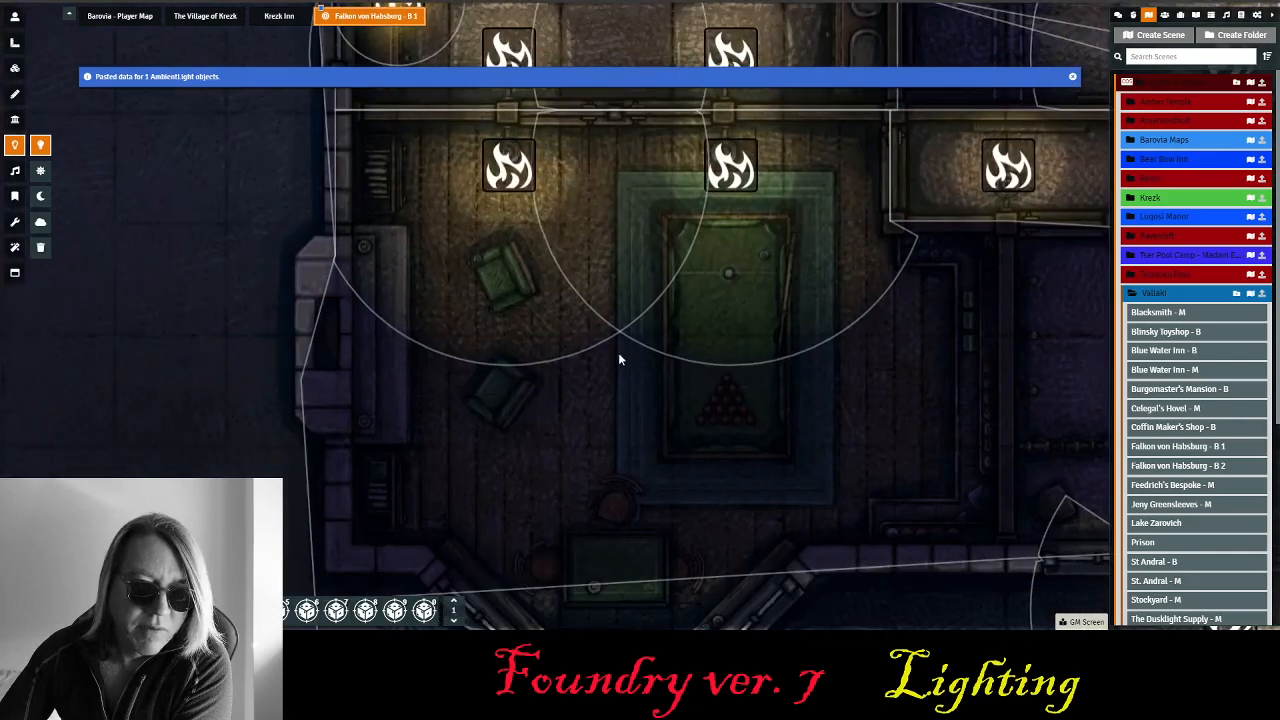
{"action": "left_click_drag", "start_coordinate": [619, 352], "coordinate": [646, 202]}
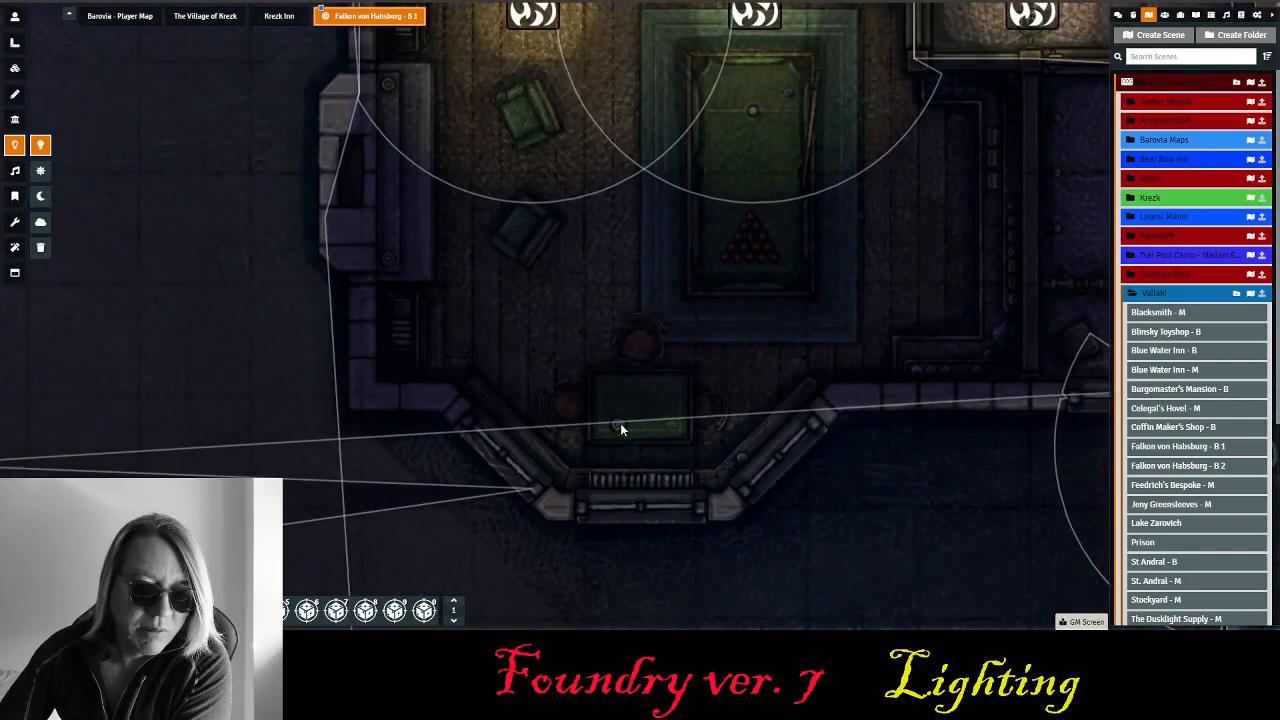
{"action": "key", "text": "ctrl+v"}
{"action": "key", "text": "ctrl+v"}
{"action": "left_click_drag", "start_coordinate": [626, 429], "coordinate": [643, 445]}
- Examine the placed candle and torch lights throughout the study and dining room from a wider view
{"action": "left_click_drag", "start_coordinate": [683, 298], "coordinate": [682, 524]}
{"action": "scroll", "coordinate": [950, 235], "scroll_direction": "down", "scroll_amount": 10}
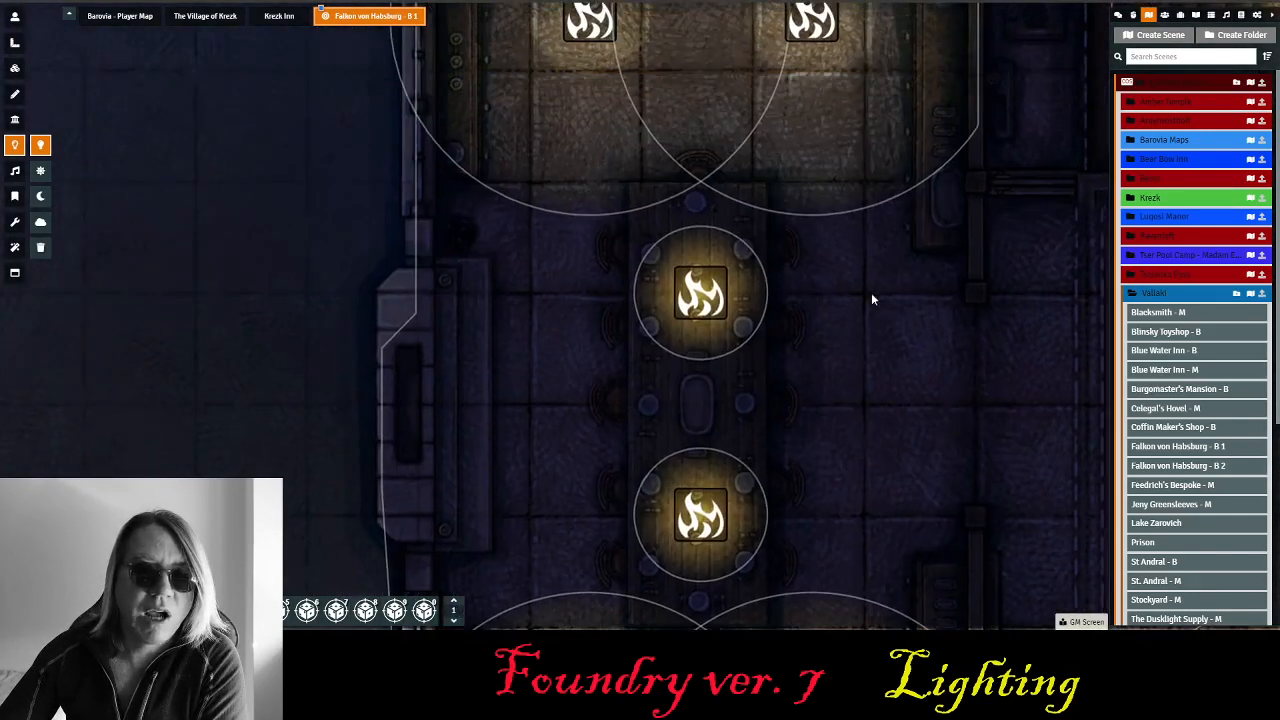
{"action": "left_click_drag", "start_coordinate": [551, 202], "coordinate": [571, 238]}
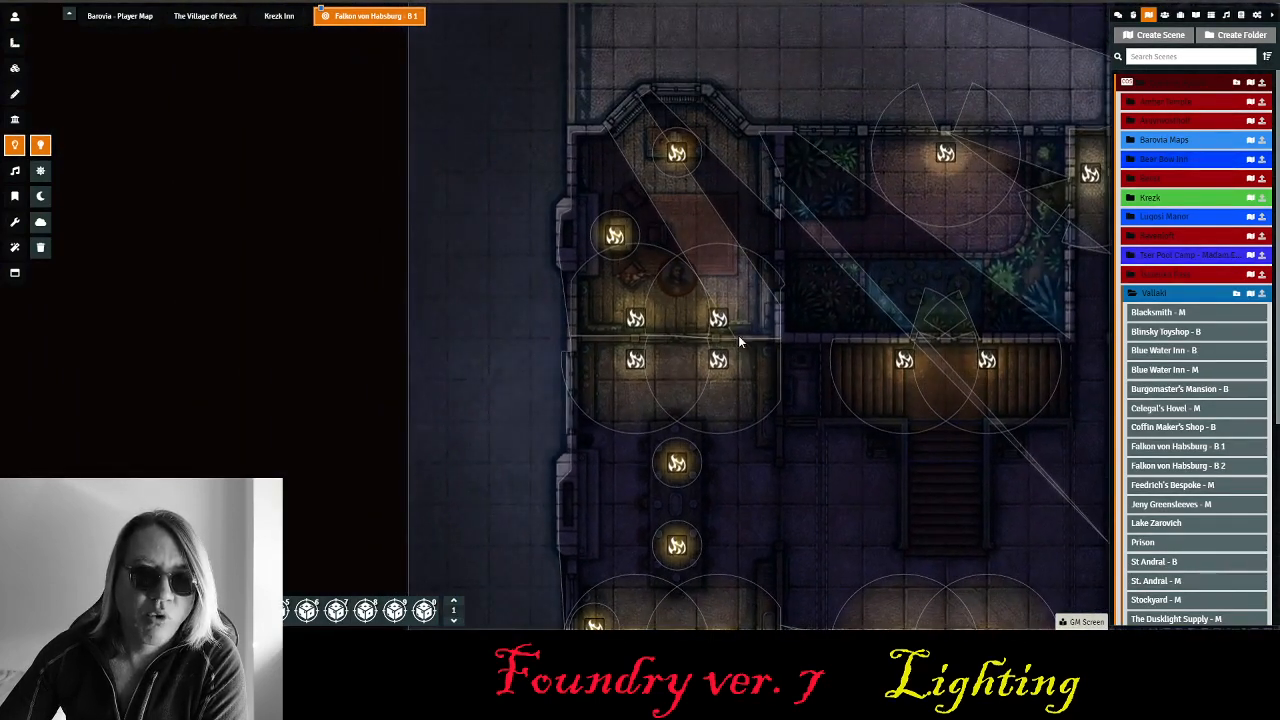
{"action": "left_click_drag", "start_coordinate": [735, 345], "coordinate": [849, 562]}
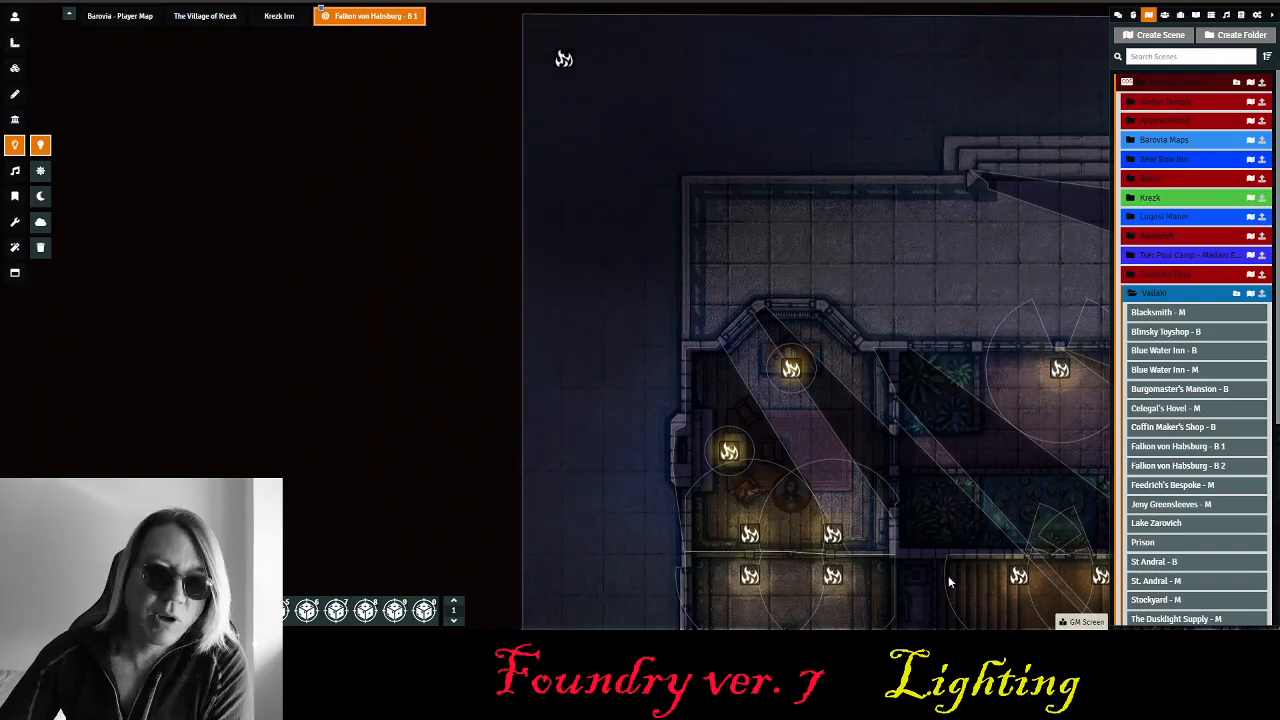
{"action": "left_click_drag", "start_coordinate": [935, 540], "coordinate": [910, 85]}
{"action": "left_click_drag", "start_coordinate": [880, 358], "coordinate": [933, 297]}
{"action": "scroll", "coordinate": [702, 300], "scroll_direction": "up", "scroll_amount": 12}
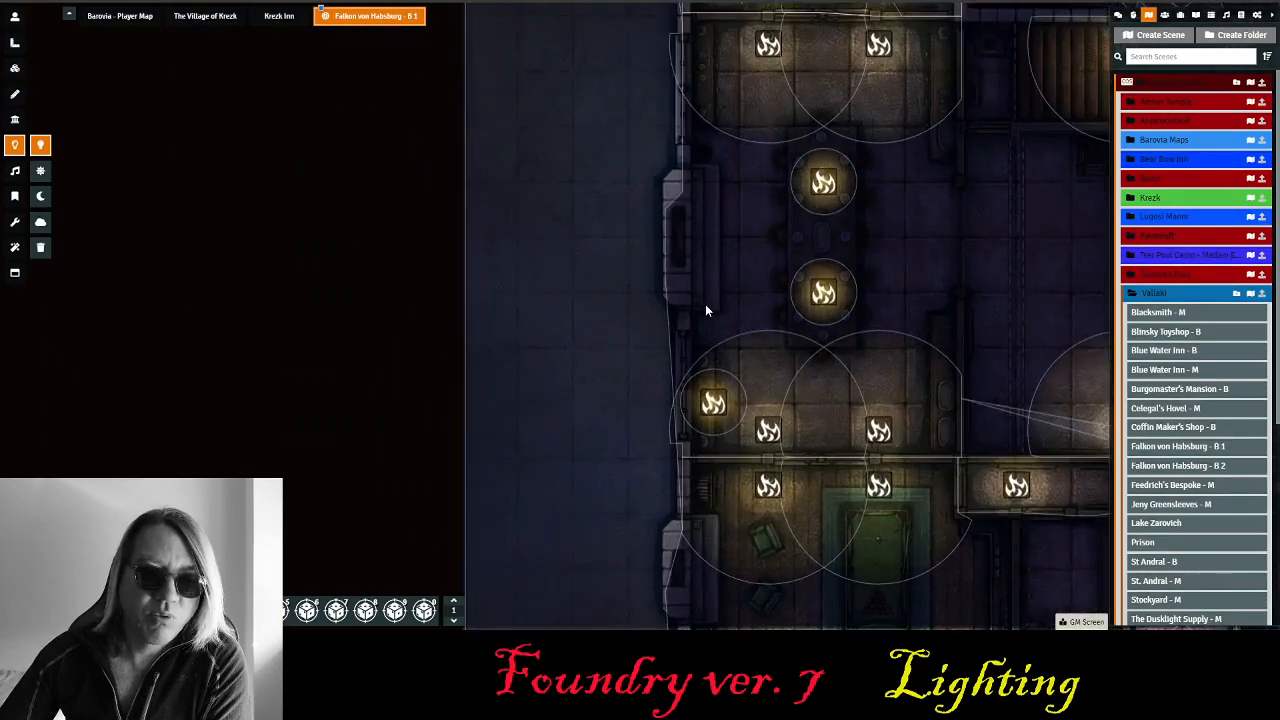
{"action": "scroll", "coordinate": [730, 250], "scroll_direction": "up", "scroll_amount": 7}
- Draw a light source in the dining room fireplace with a dim radius of about 17 grid units
{"action": "left_click_drag", "start_coordinate": [774, 209], "coordinate": [702, 235]}
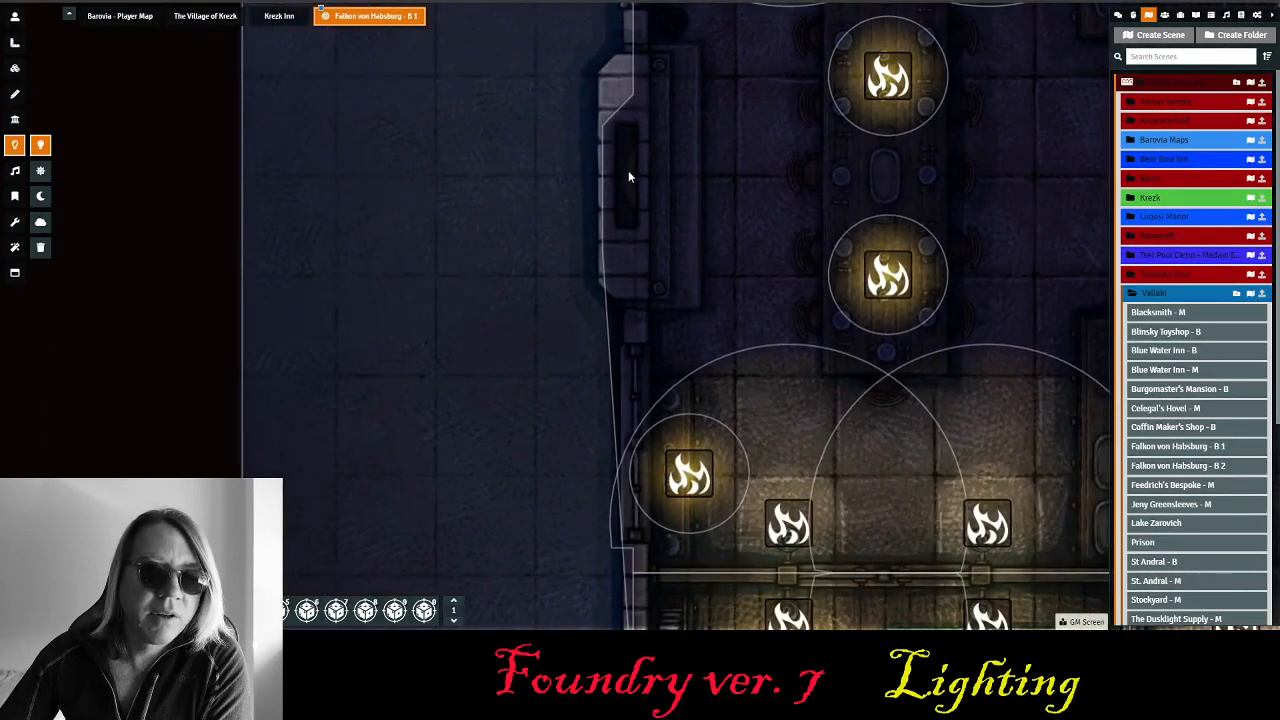
{"action": "left_click_drag", "start_coordinate": [624, 180], "coordinate": [961, 268]}
{"action": "left_click_drag", "start_coordinate": [1025, 199], "coordinate": [1042, 321]}
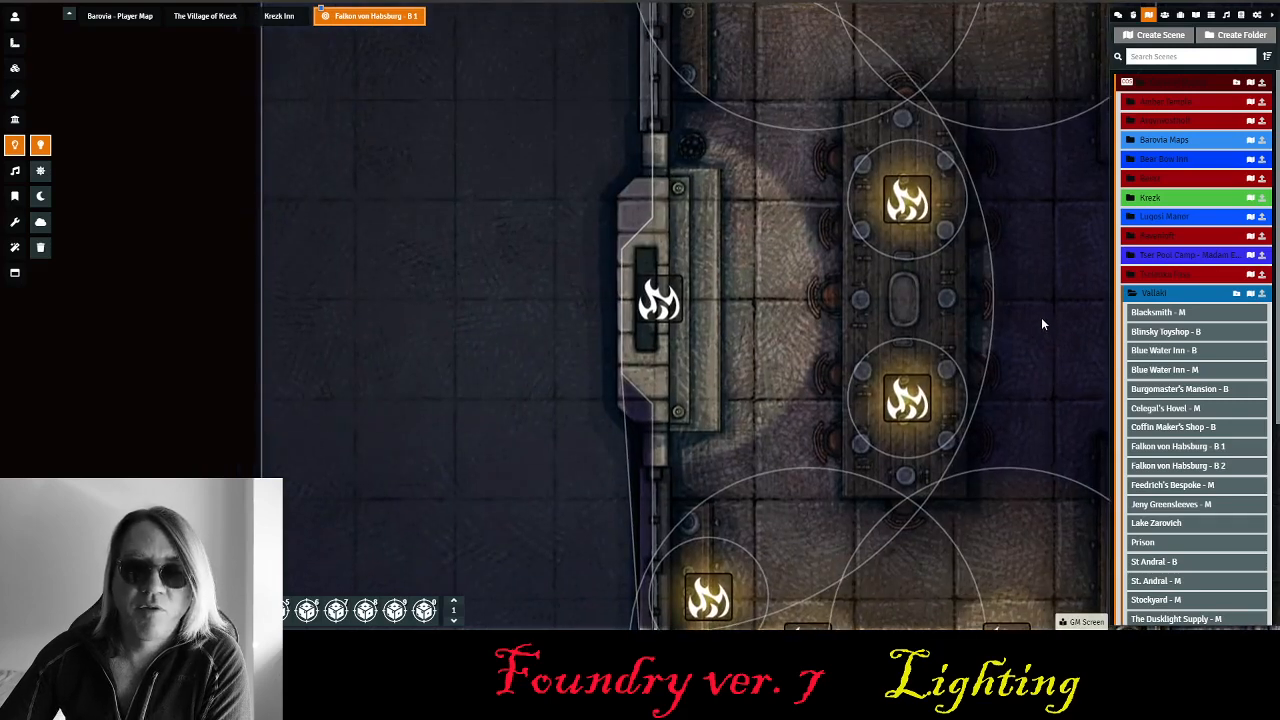
- Set the fireplace light's bright radius to 4 and dim radius to 16, and update the light source
{"action": "double_click", "coordinate": [650, 307]}
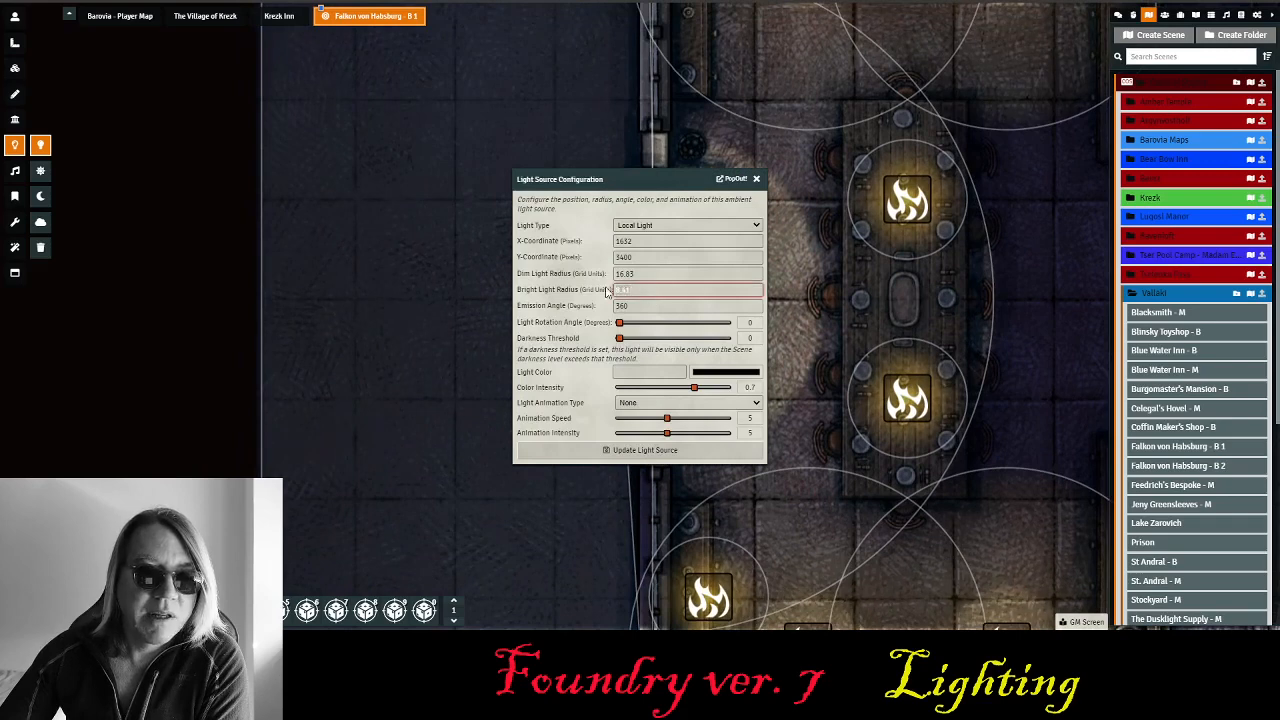
{"action": "type", "text": "4"}
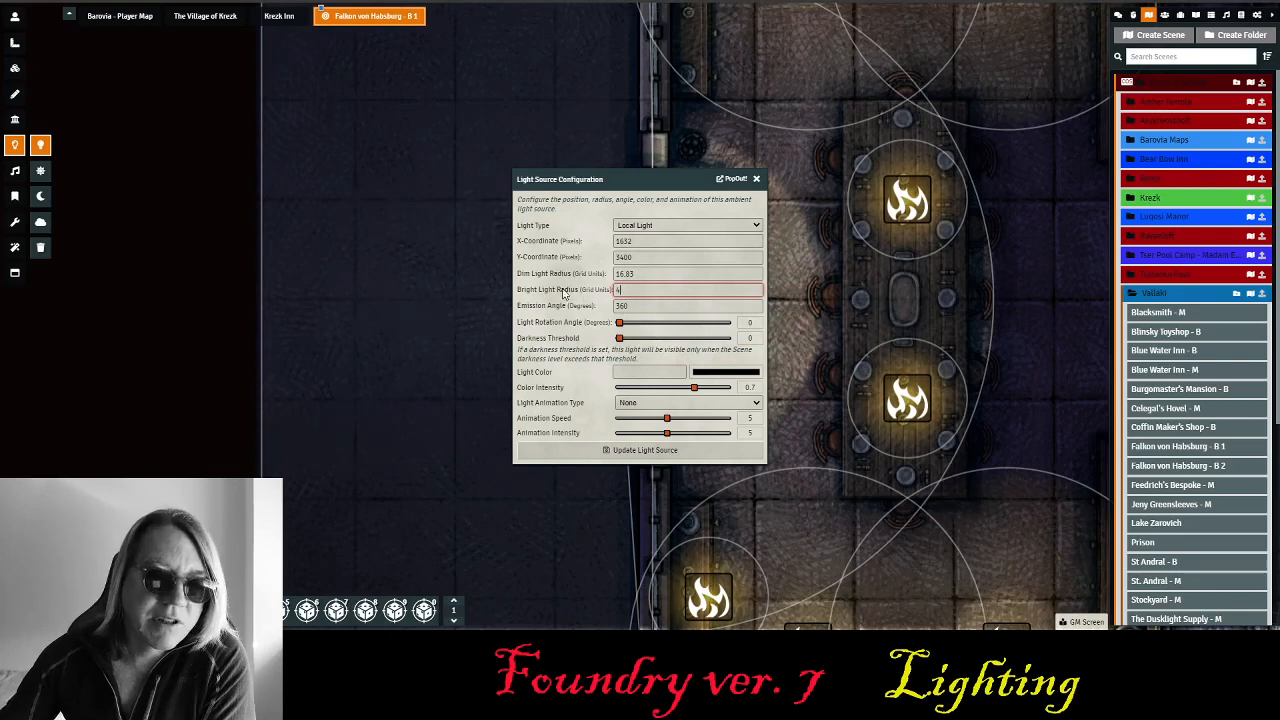
{"action": "double_click", "coordinate": [647, 273]}
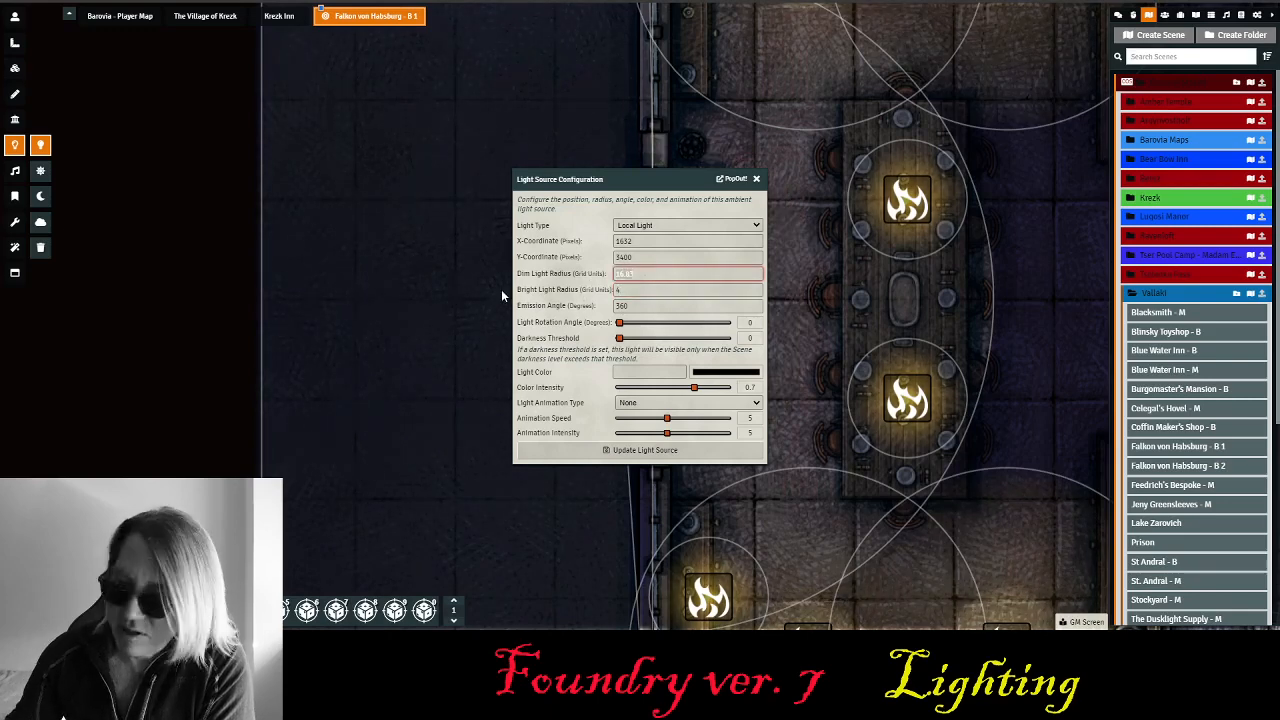
{"action": "type", "text": "16"}
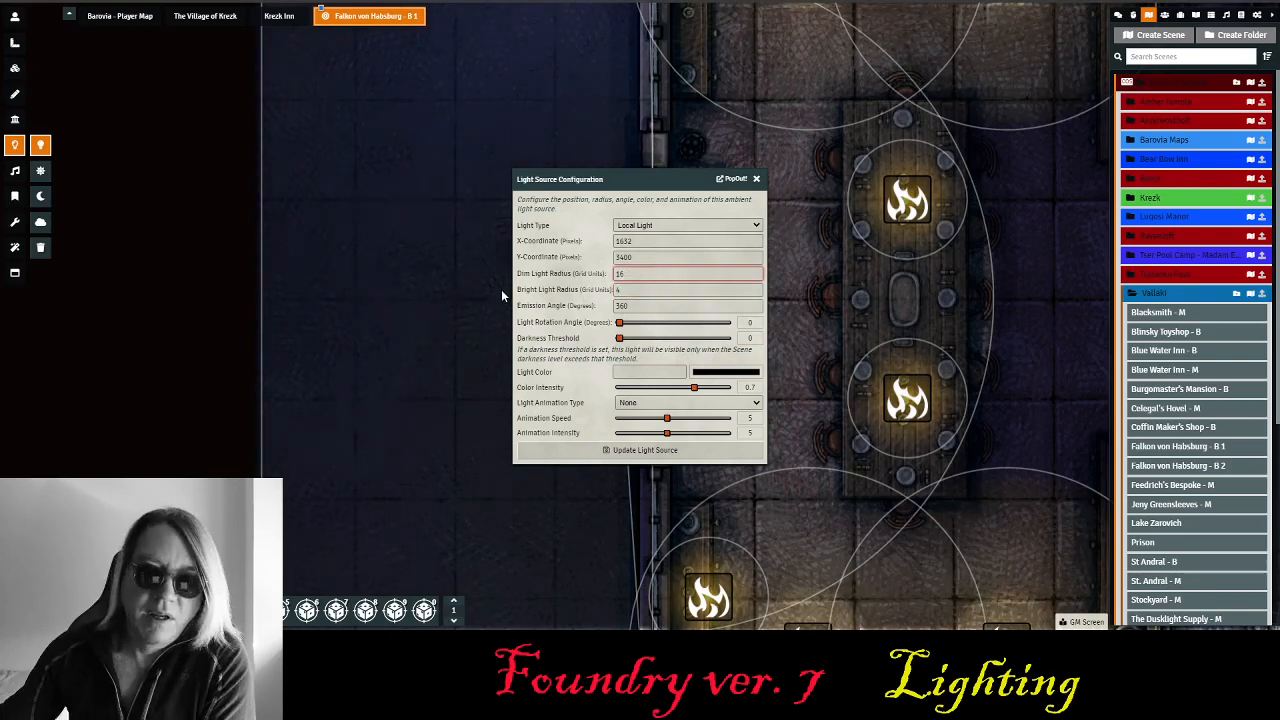
{"action": "left_click", "coordinate": [688, 457]}
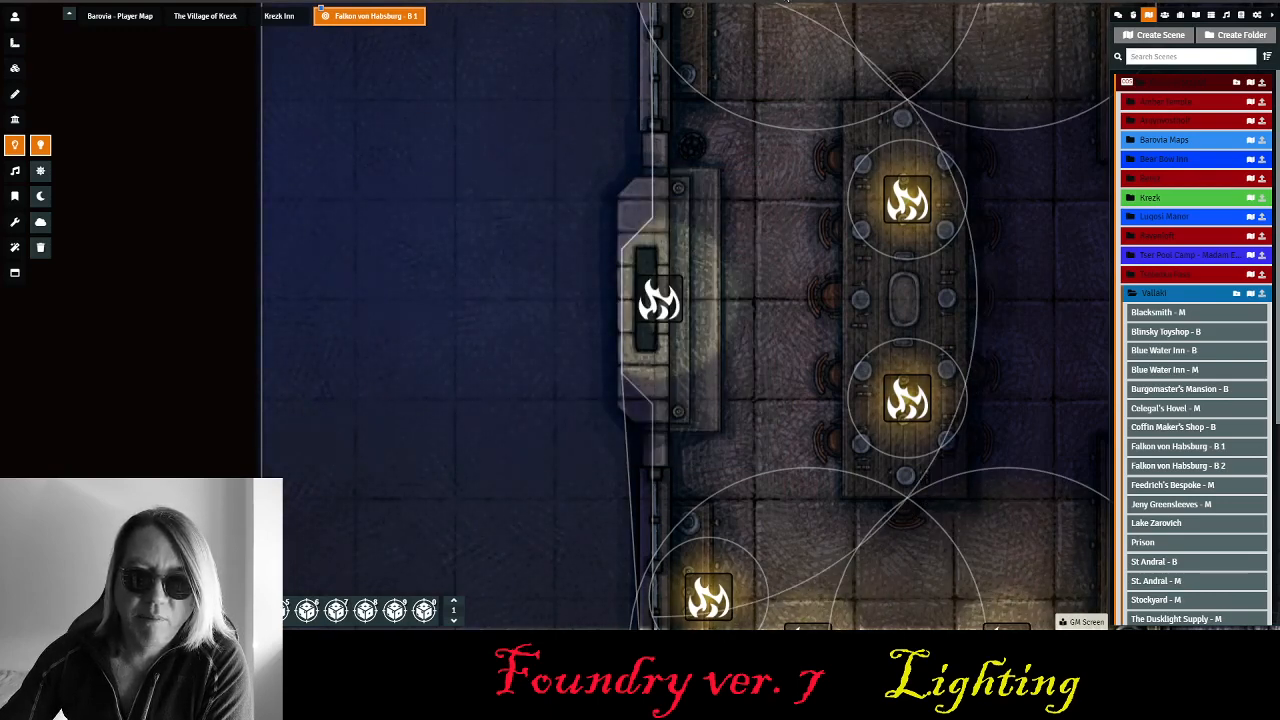
- Give the fireplace light the Star Light animation with light color #ff0000 and secondary color #897510
{"action": "double_click", "coordinate": [665, 308]}
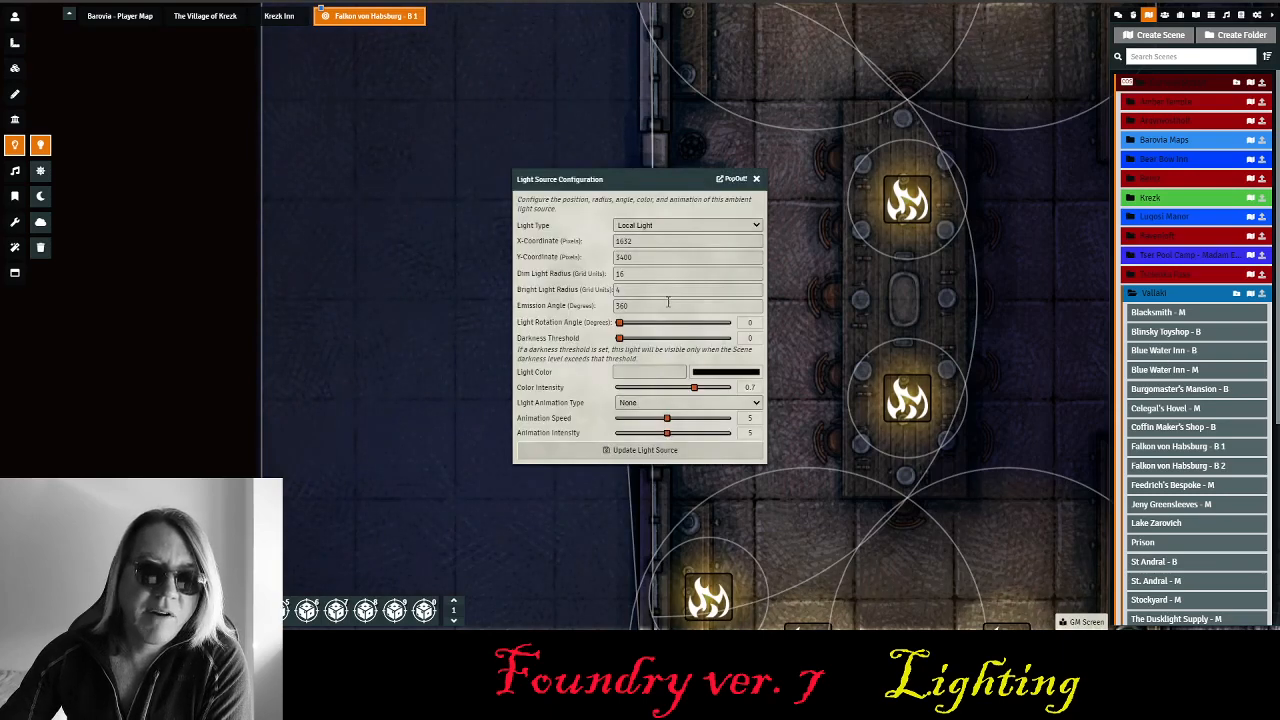
{"action": "left_click", "coordinate": [676, 403]}
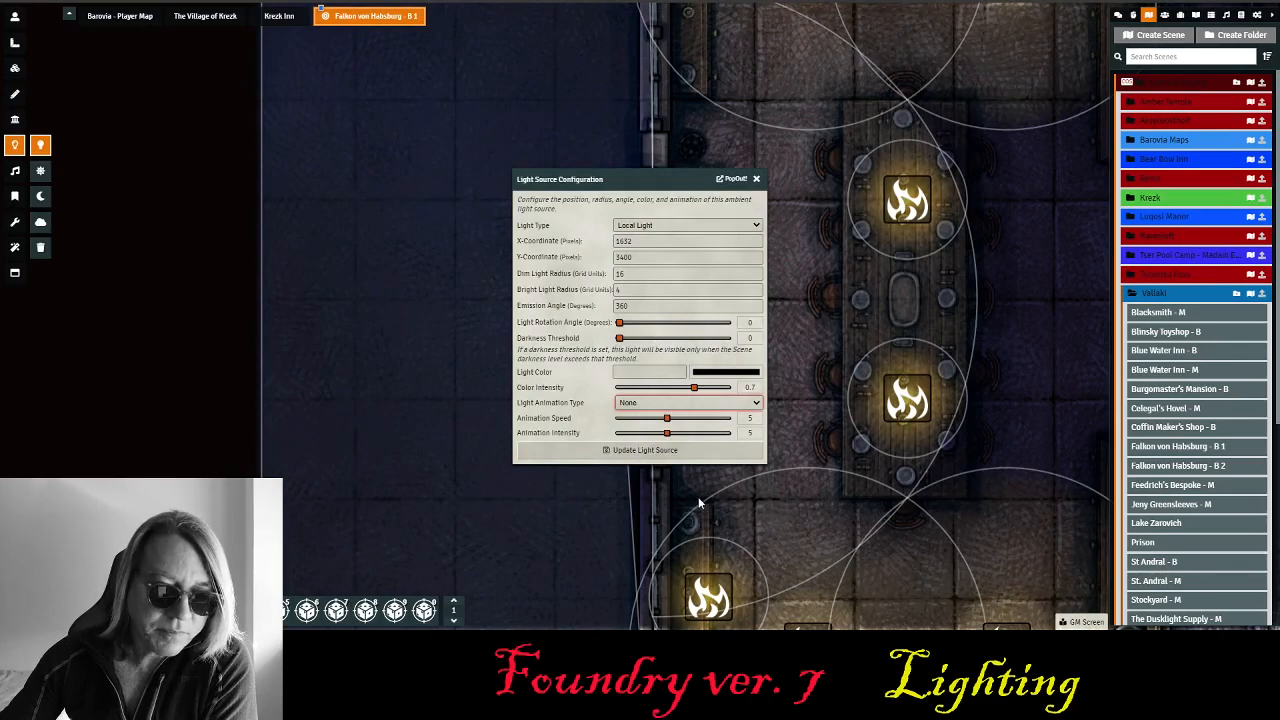
{"action": "left_click", "coordinate": [709, 588]}
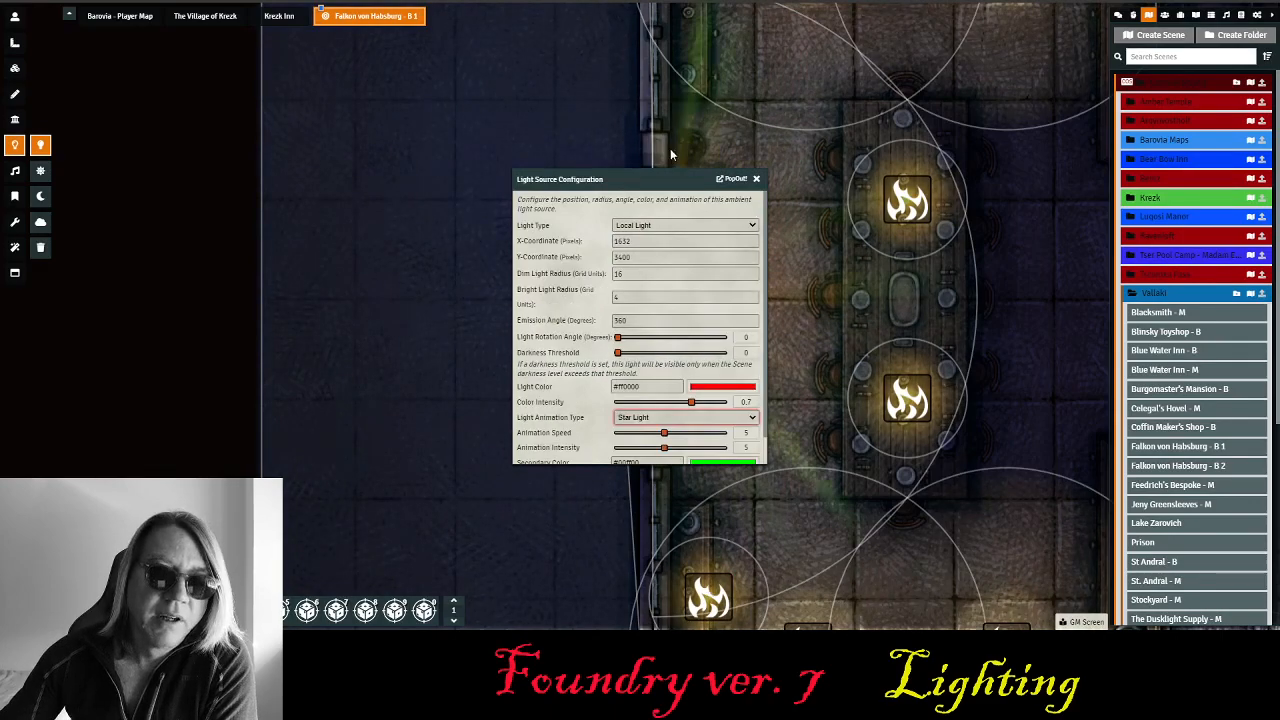
{"action": "left_click_drag", "start_coordinate": [615, 168], "coordinate": [410, 32]}
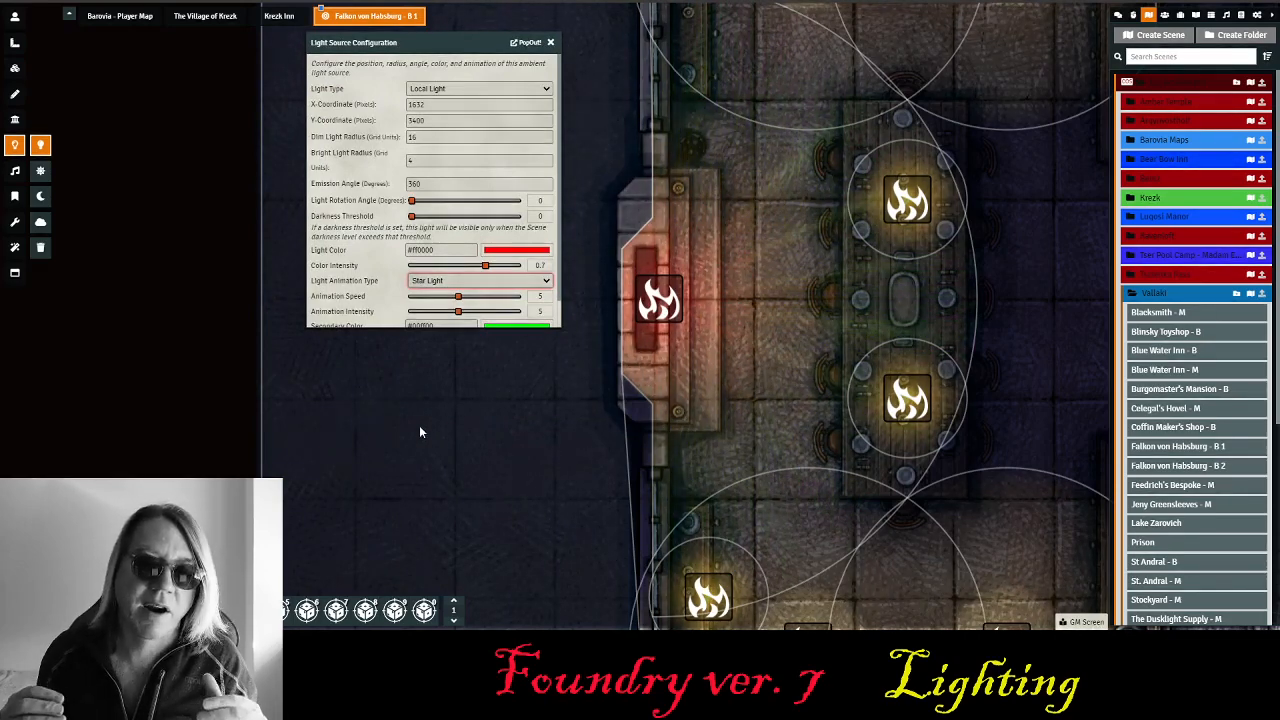
{"action": "scroll", "coordinate": [508, 285], "scroll_direction": "down", "scroll_amount": 1}
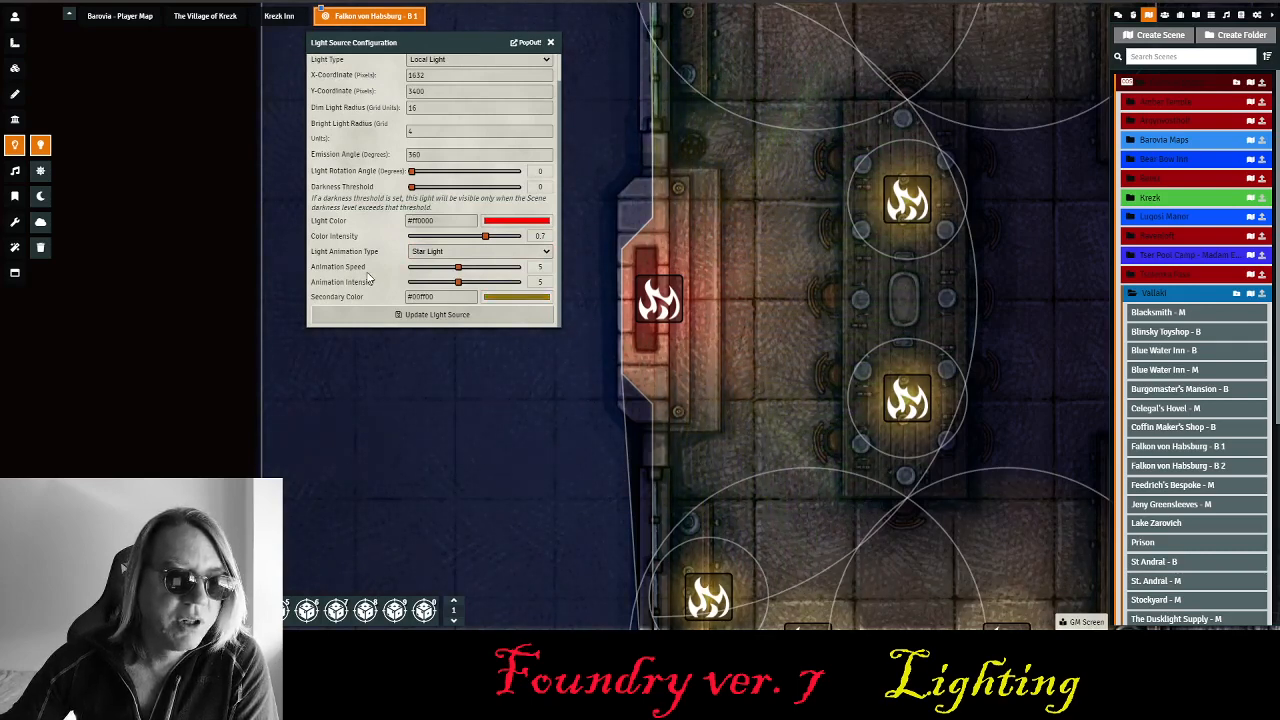
- Set the fireplace light's animation speed to 1, animation intensity to 3 and color intensity to 0.5, and update it
{"action": "left_click_drag", "start_coordinate": [458, 267], "coordinate": [381, 272]}
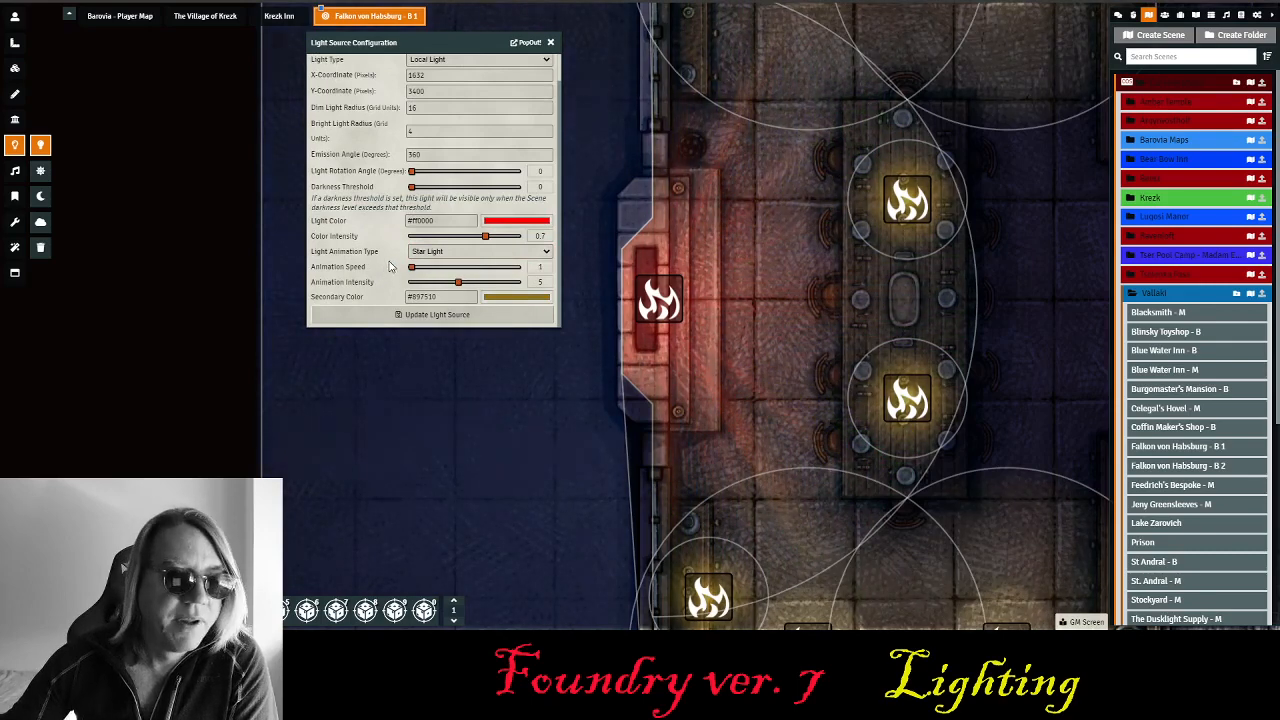
{"action": "left_click_drag", "start_coordinate": [458, 284], "coordinate": [437, 284]}
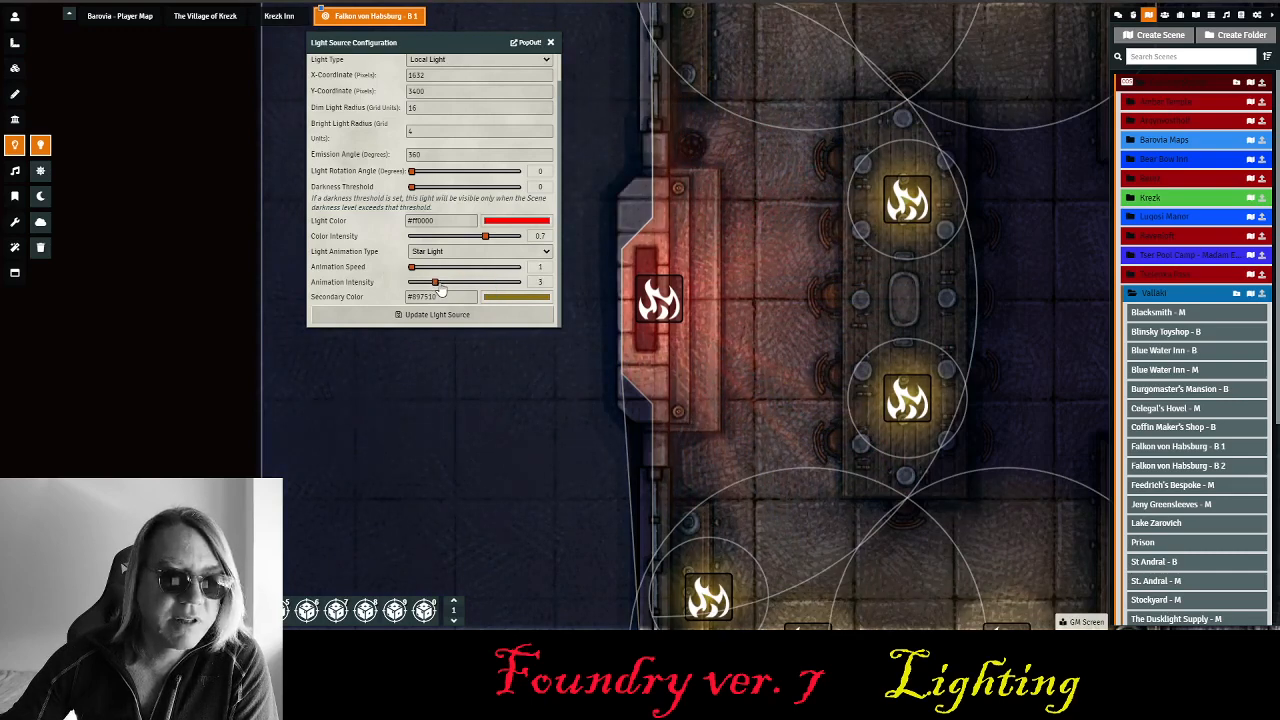
{"action": "left_click_drag", "start_coordinate": [479, 241], "coordinate": [460, 244]}
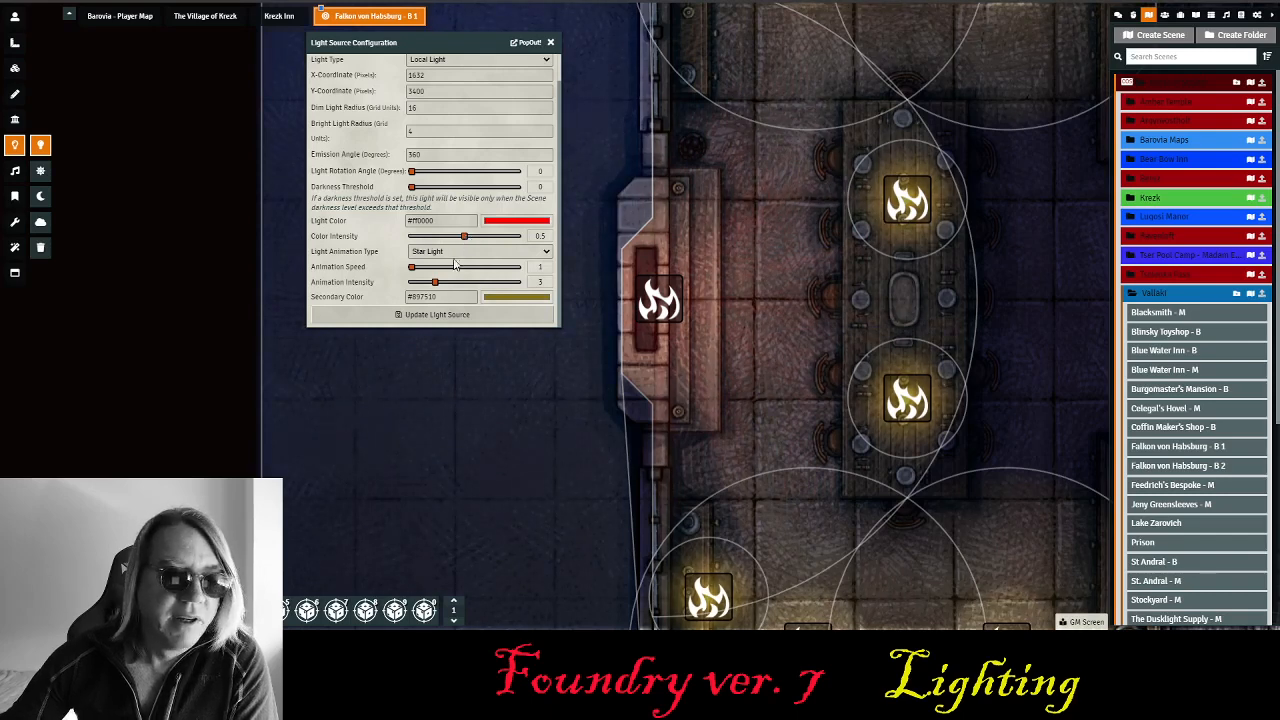
{"action": "left_click", "coordinate": [430, 316]}
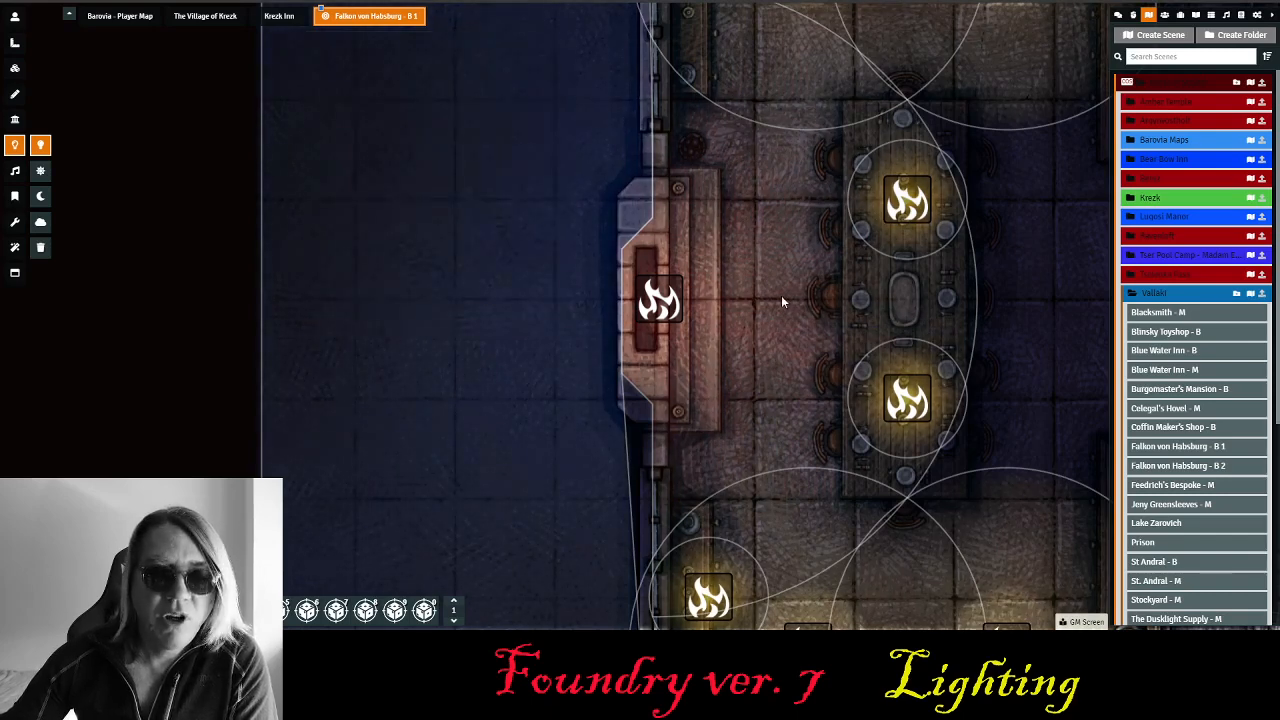
- Set the dining room fireplace light's color intensity to 0.55 and animation intensity to 5, and update the light source
{"action": "scroll", "coordinate": [760, 291], "scroll_direction": "down", "scroll_amount": 7}
{"action": "scroll", "coordinate": [943, 300], "scroll_direction": "up", "scroll_amount": 10}
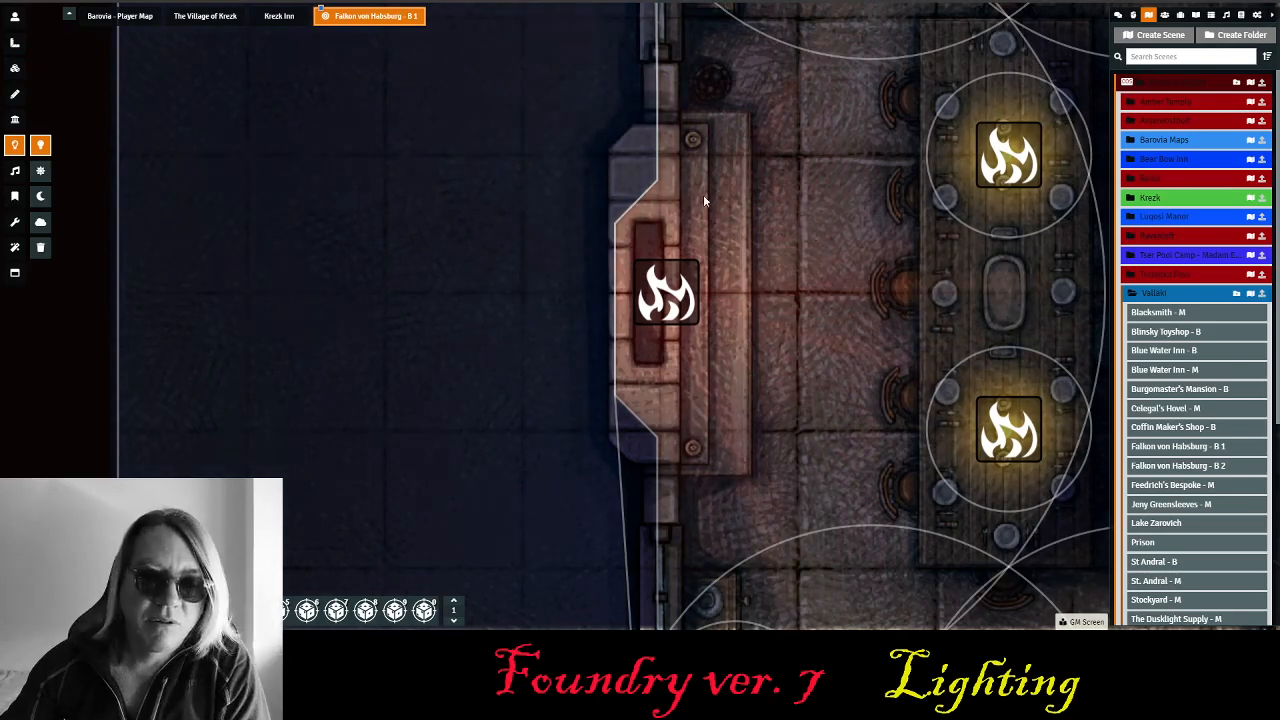
{"action": "double_click", "coordinate": [658, 302]}
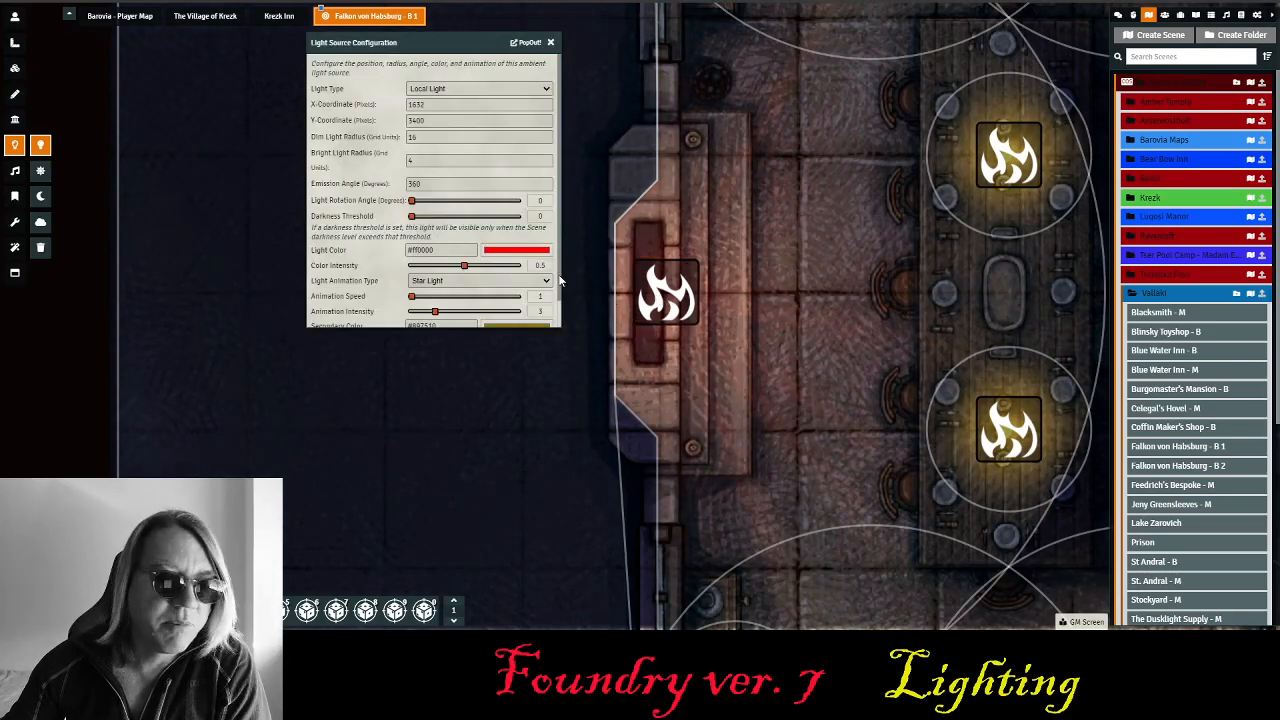
{"action": "left_click_drag", "start_coordinate": [464, 270], "coordinate": [470, 271]}
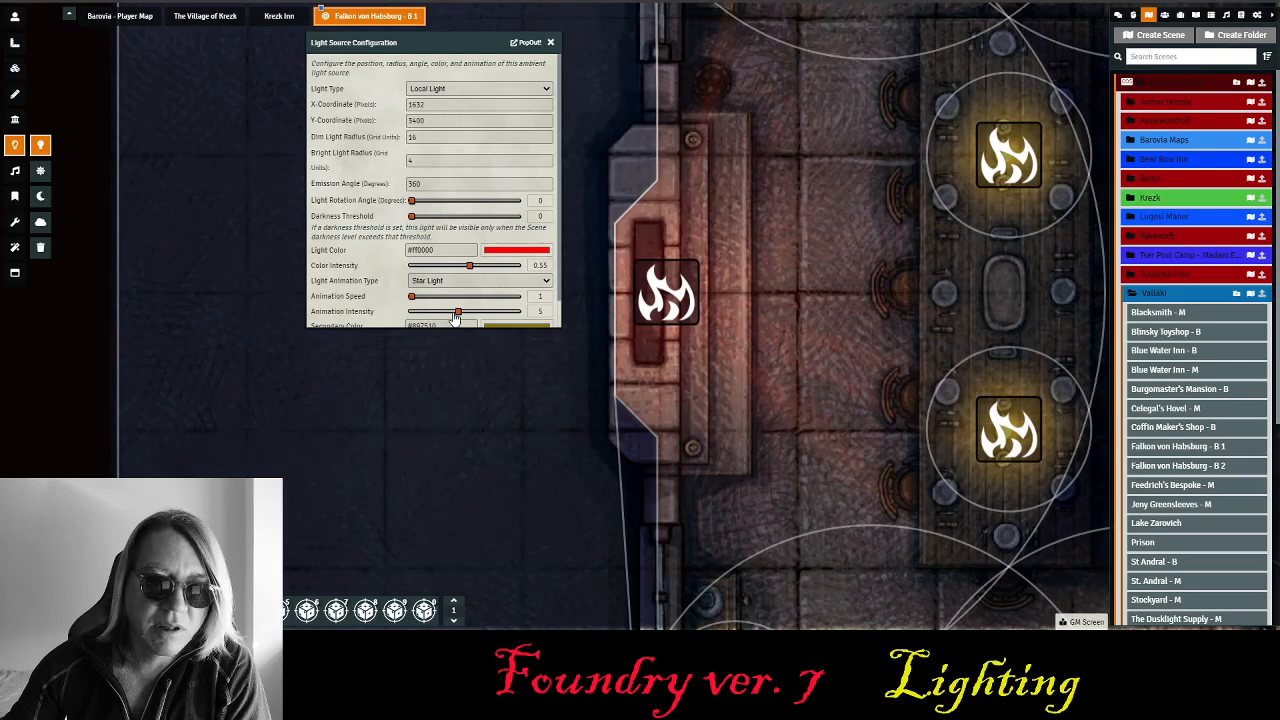
{"action": "scroll", "coordinate": [463, 320], "scroll_direction": "down", "scroll_amount": 1}
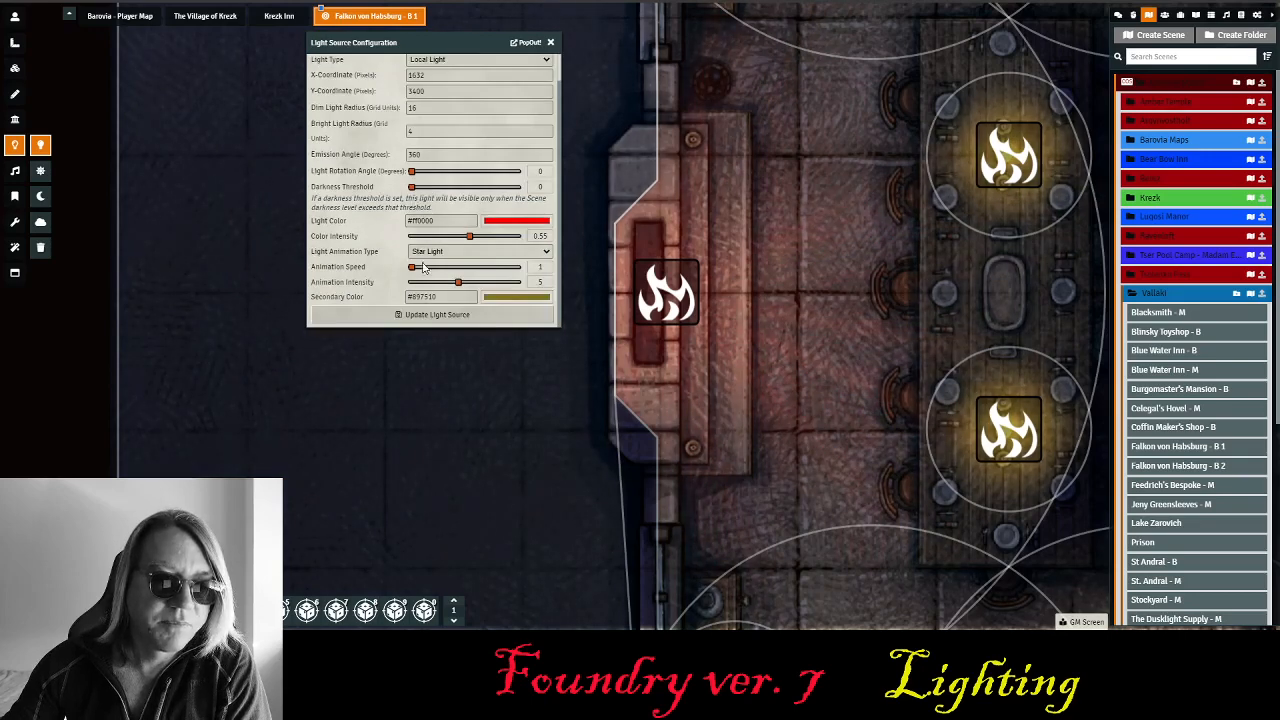
{"action": "left_click", "coordinate": [432, 314]}
- Copy the dining room fireplace light and place a pasted copy in the billiard room's fireplace
{"action": "scroll", "coordinate": [757, 237], "scroll_direction": "down", "scroll_amount": 6}
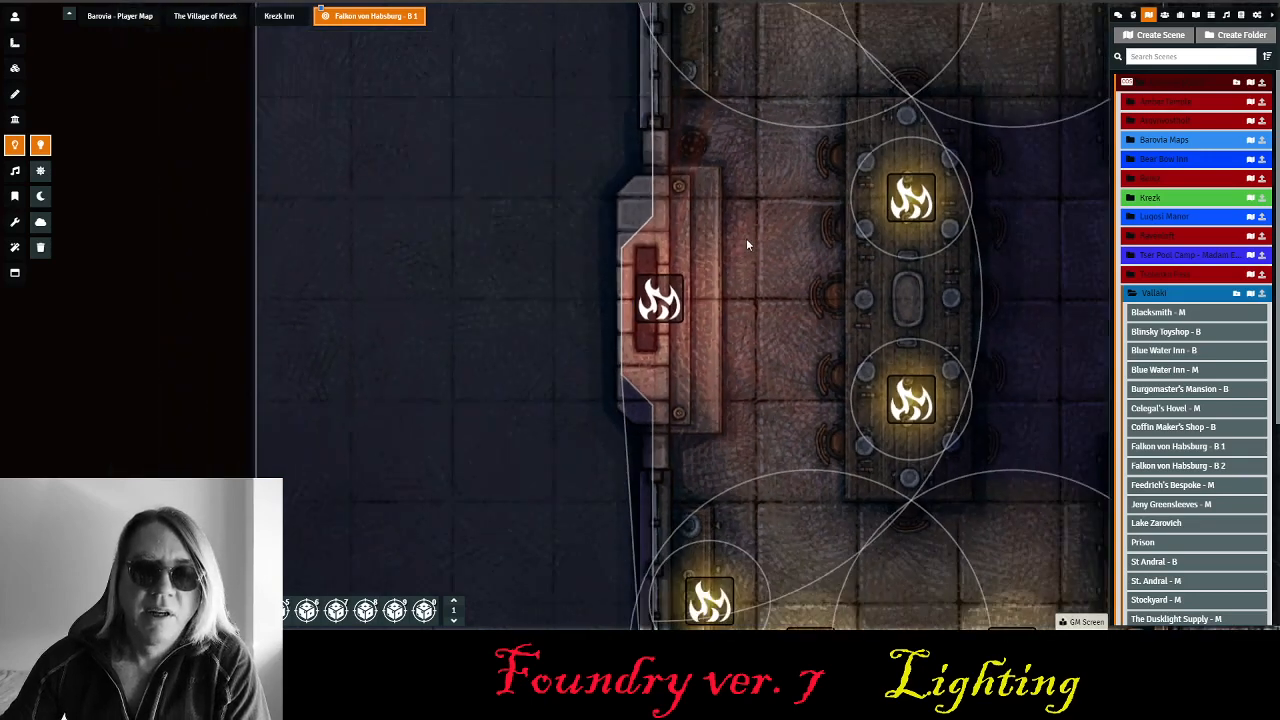
{"action": "scroll", "coordinate": [478, 207], "scroll_direction": "down", "scroll_amount": 5}
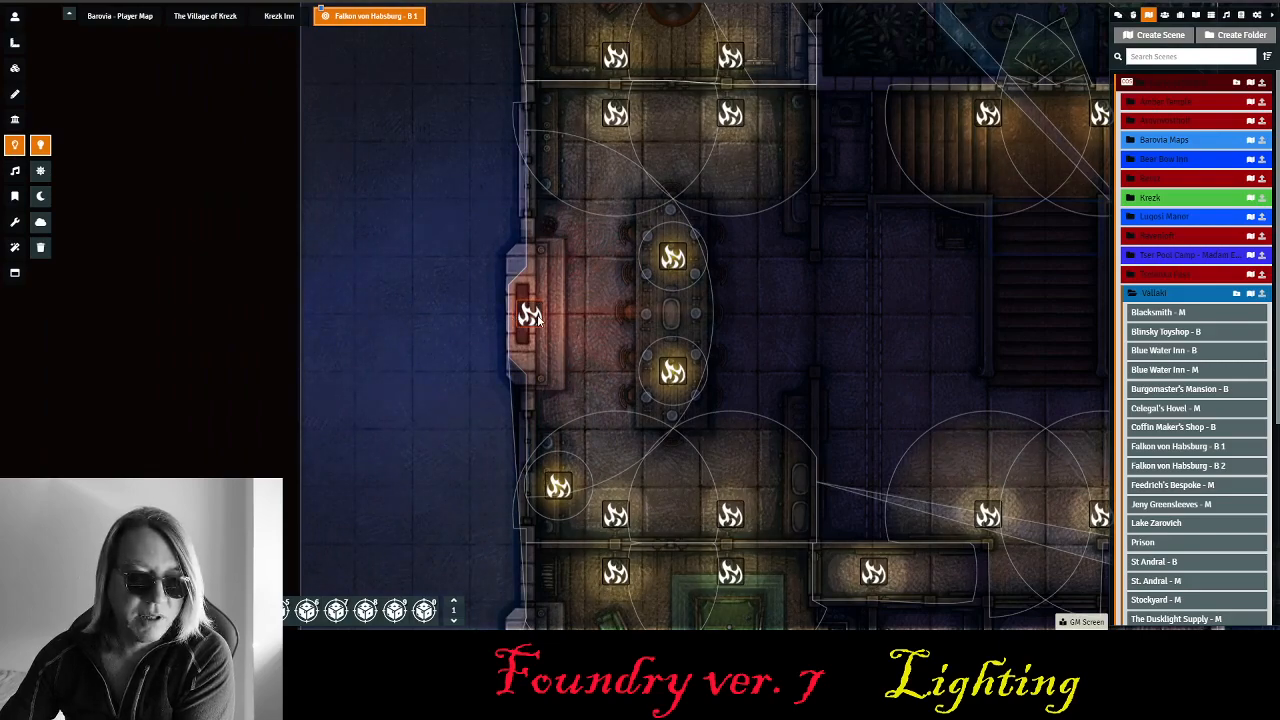
{"action": "key", "text": "ctrl+c"}
{"action": "left_click_drag", "start_coordinate": [809, 353], "coordinate": [792, 54]}
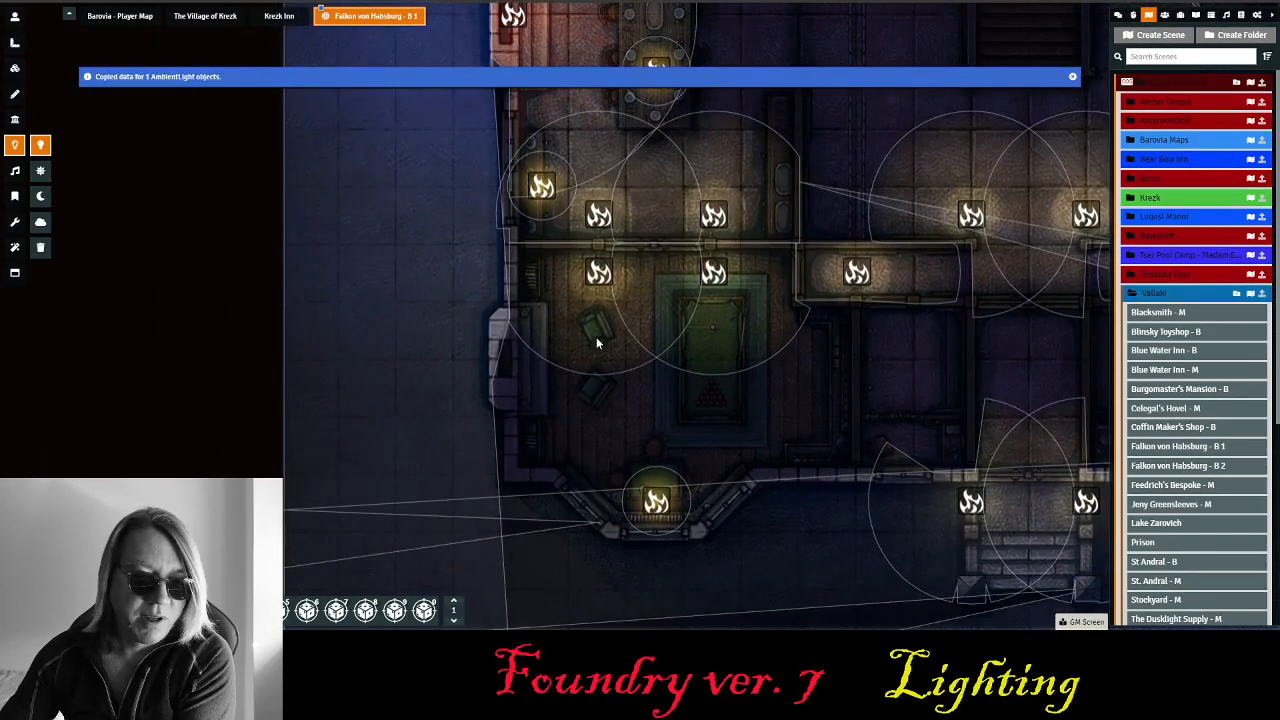
{"action": "key", "text": "ctrl+v"}
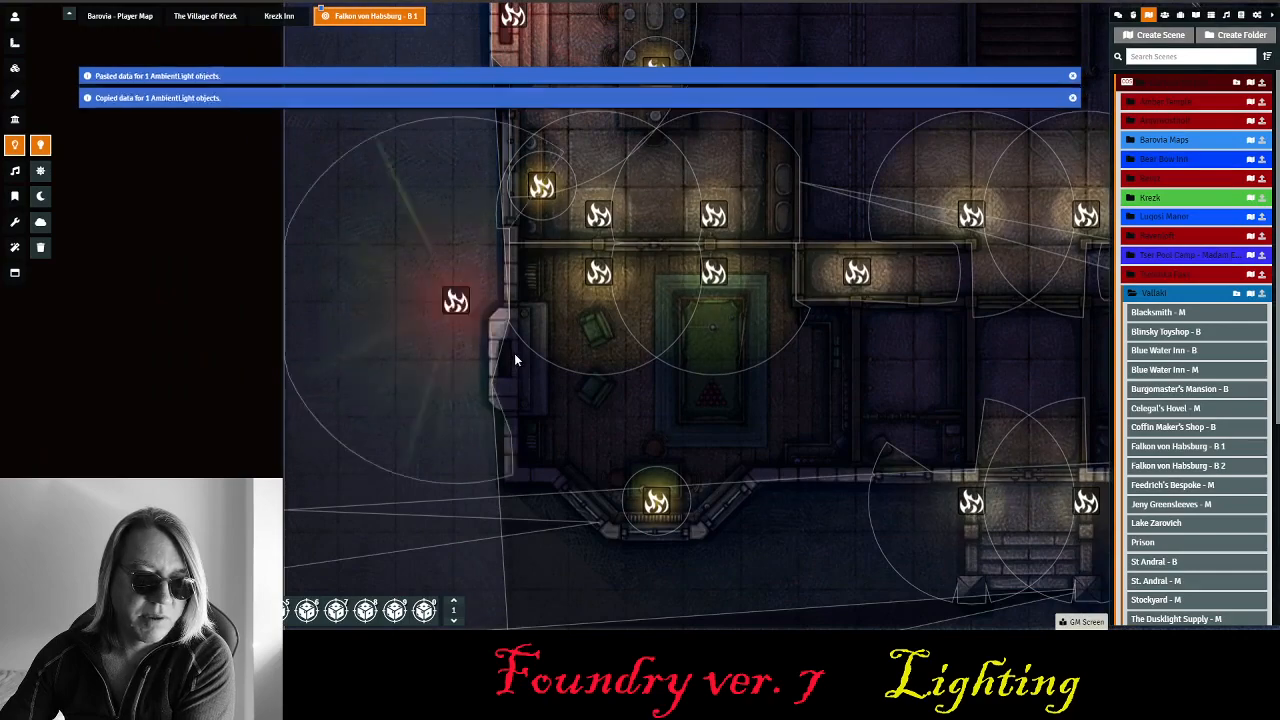
{"action": "left_click_drag", "start_coordinate": [498, 346], "coordinate": [512, 358]}
- Paste copies of the fireplace light into the fireplaces of the study with the armchairs and the kitchen
{"action": "left_click_drag", "start_coordinate": [432, 139], "coordinate": [496, 588]}
{"action": "left_click_drag", "start_coordinate": [572, 108], "coordinate": [552, 381]}
{"action": "key", "text": "ctrl+v"}
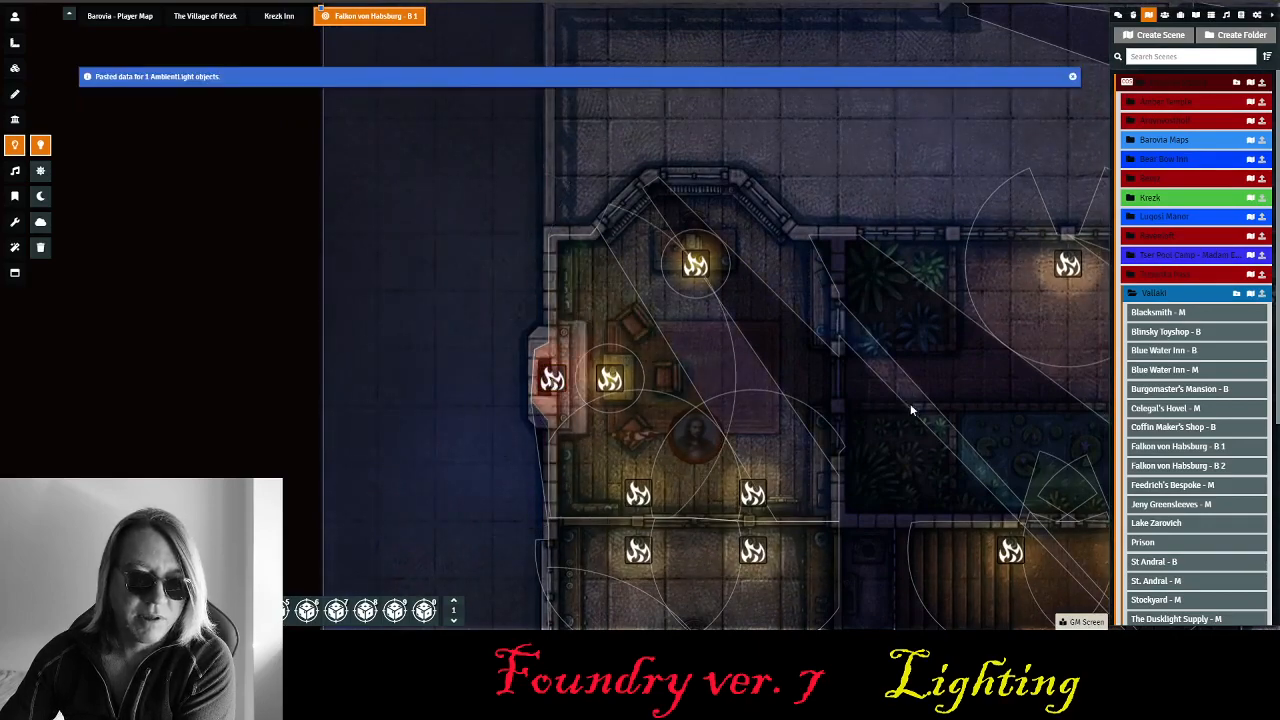
{"action": "left_click_drag", "start_coordinate": [908, 402], "coordinate": [142, 310]}
{"action": "left_click_drag", "start_coordinate": [662, 268], "coordinate": [650, 498]}
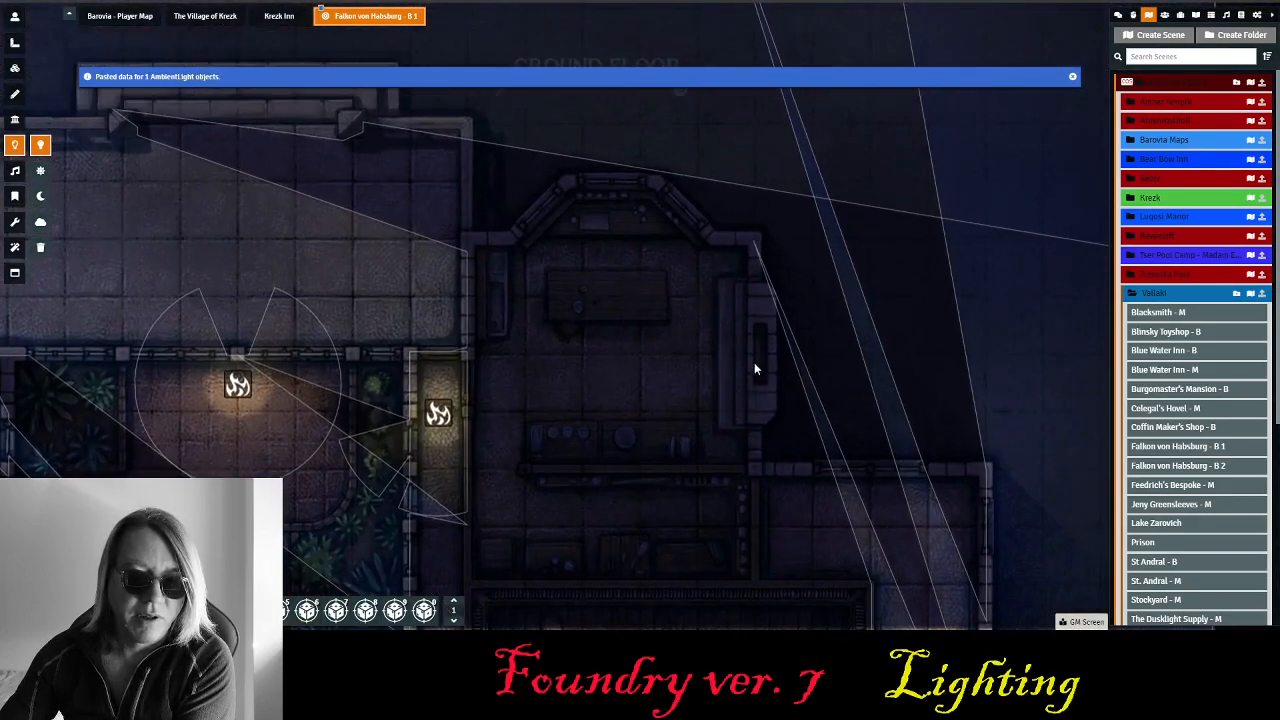
{"action": "key", "text": "ctrl+v"}
{"action": "left_click_drag", "start_coordinate": [693, 306], "coordinate": [754, 357]}
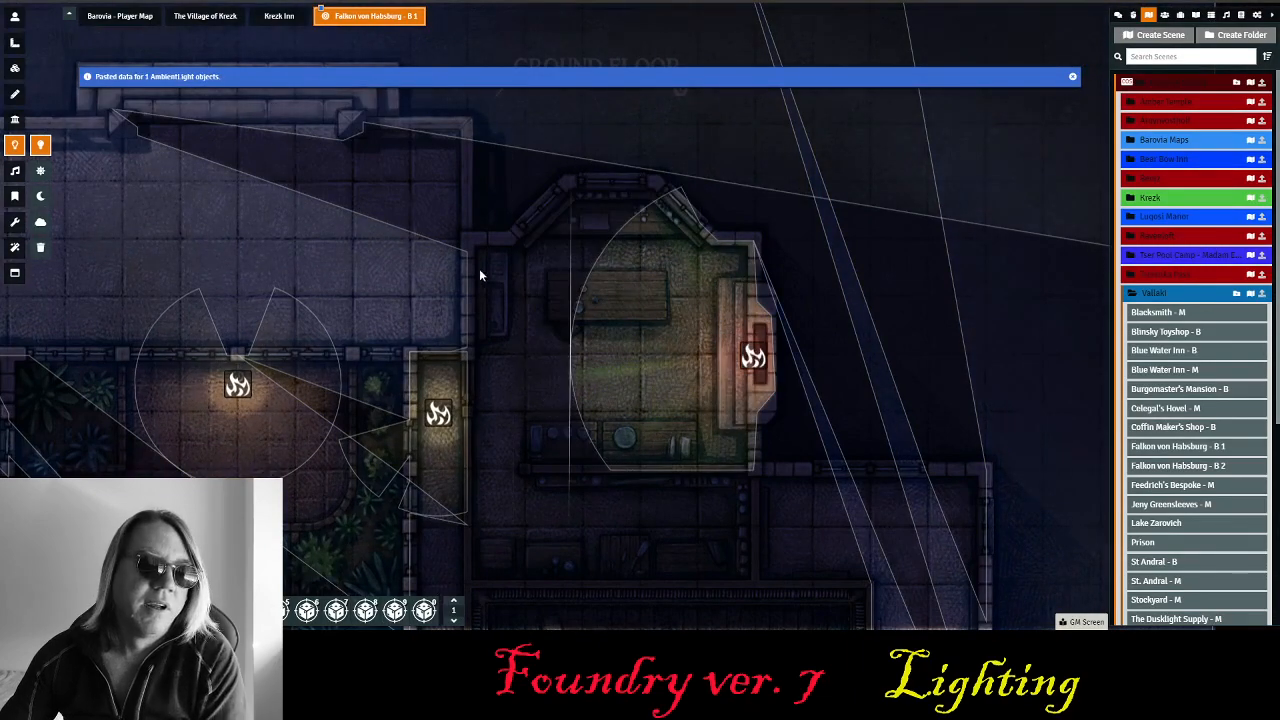
- Switch from the lighting layer to the token controls and select the character token in the study to see through its vision
{"action": "left_click_drag", "start_coordinate": [484, 271], "coordinate": [732, 2]}
{"action": "scroll", "coordinate": [720, 395], "scroll_direction": "down", "scroll_amount": 3}
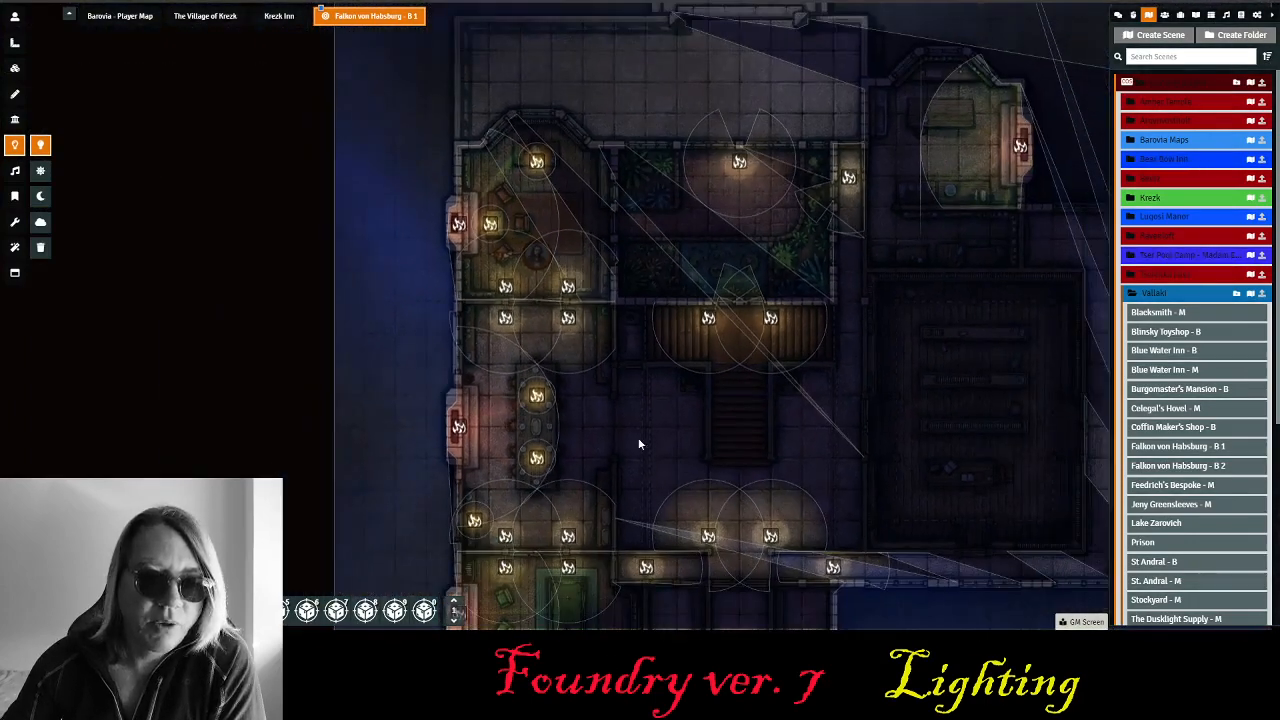
{"action": "left_click_drag", "start_coordinate": [639, 439], "coordinate": [628, 400]}
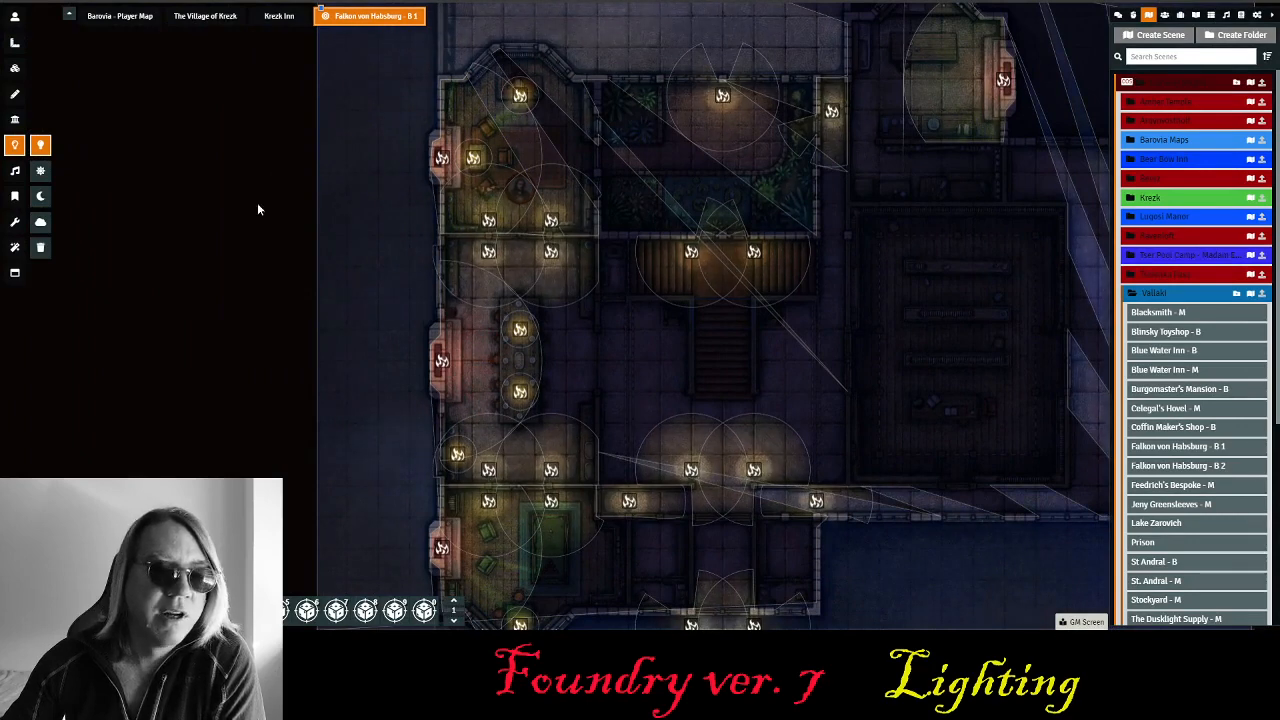
{"action": "left_click", "coordinate": [14, 18]}
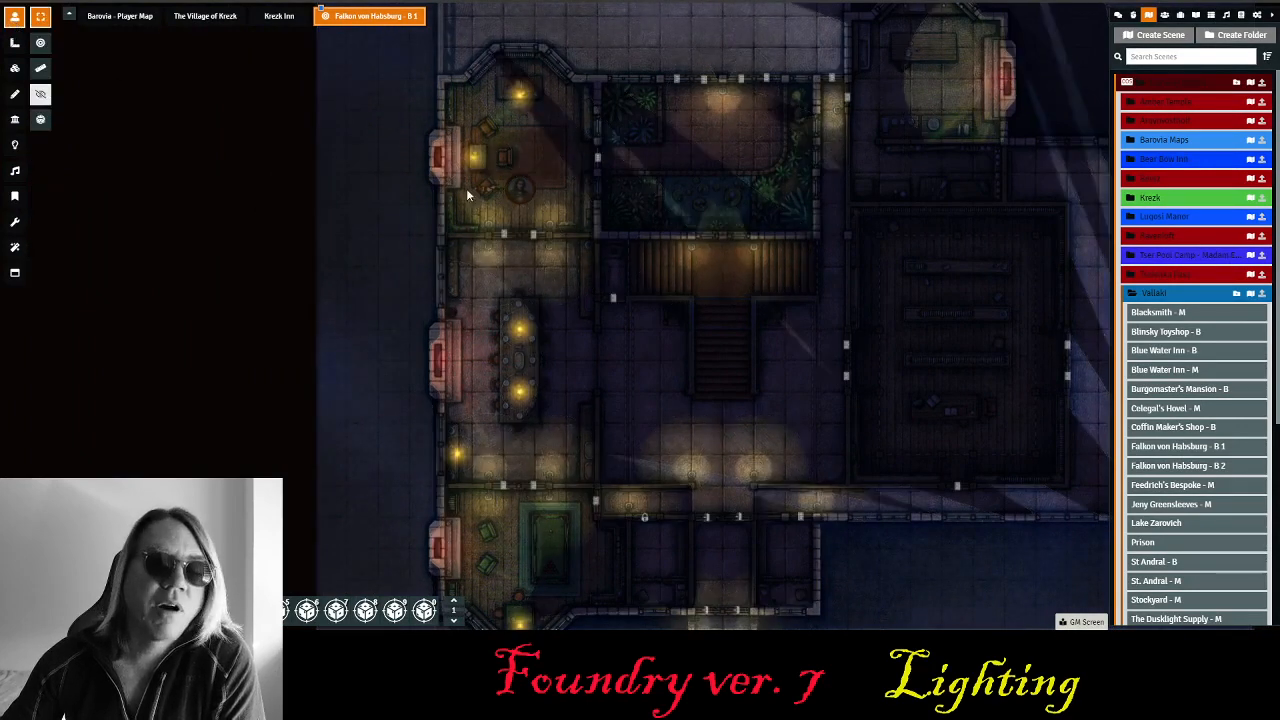
{"action": "scroll", "coordinate": [460, 270], "scroll_direction": "up", "scroll_amount": 3}
{"action": "left_click", "coordinate": [429, 97]}
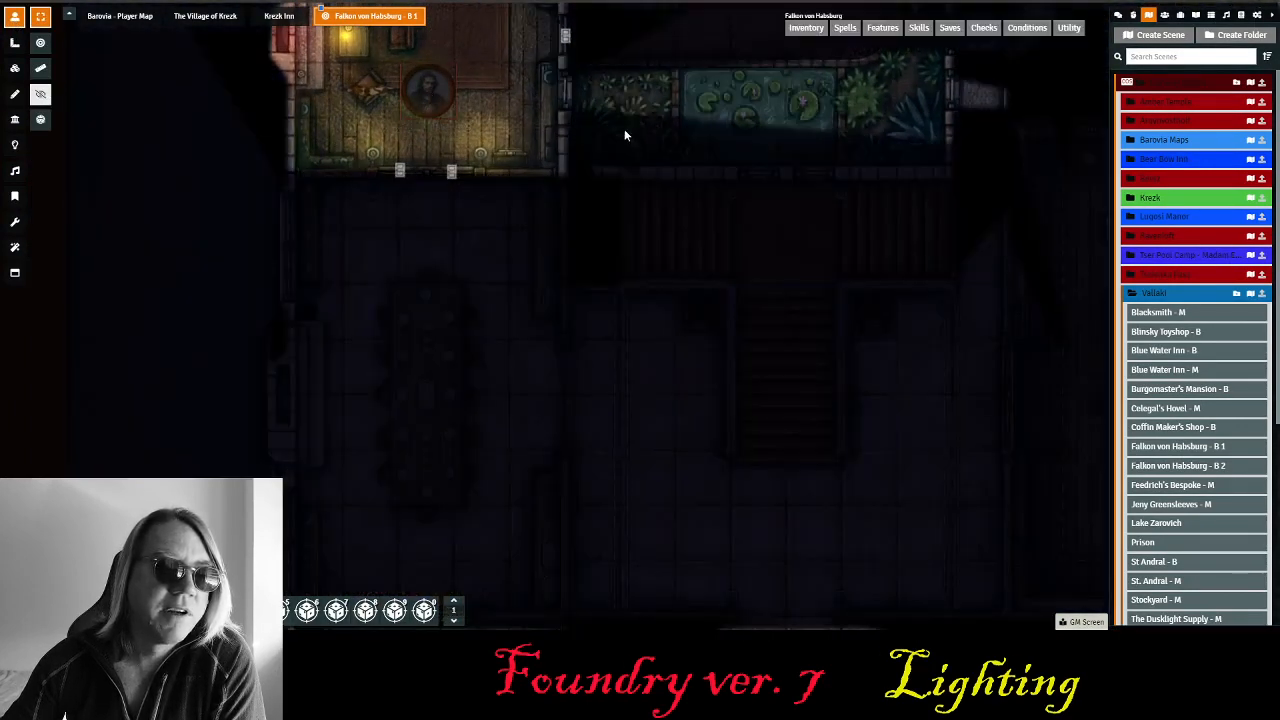
- Examine the study's fireplace, candle and window lighting as seen by the selected token
{"action": "left_click_drag", "start_coordinate": [615, 132], "coordinate": [806, 354]}
{"action": "scroll", "coordinate": [684, 328], "scroll_direction": "up", "scroll_amount": 4}
{"action": "scroll", "coordinate": [680, 325], "scroll_direction": "up", "scroll_amount": 3}
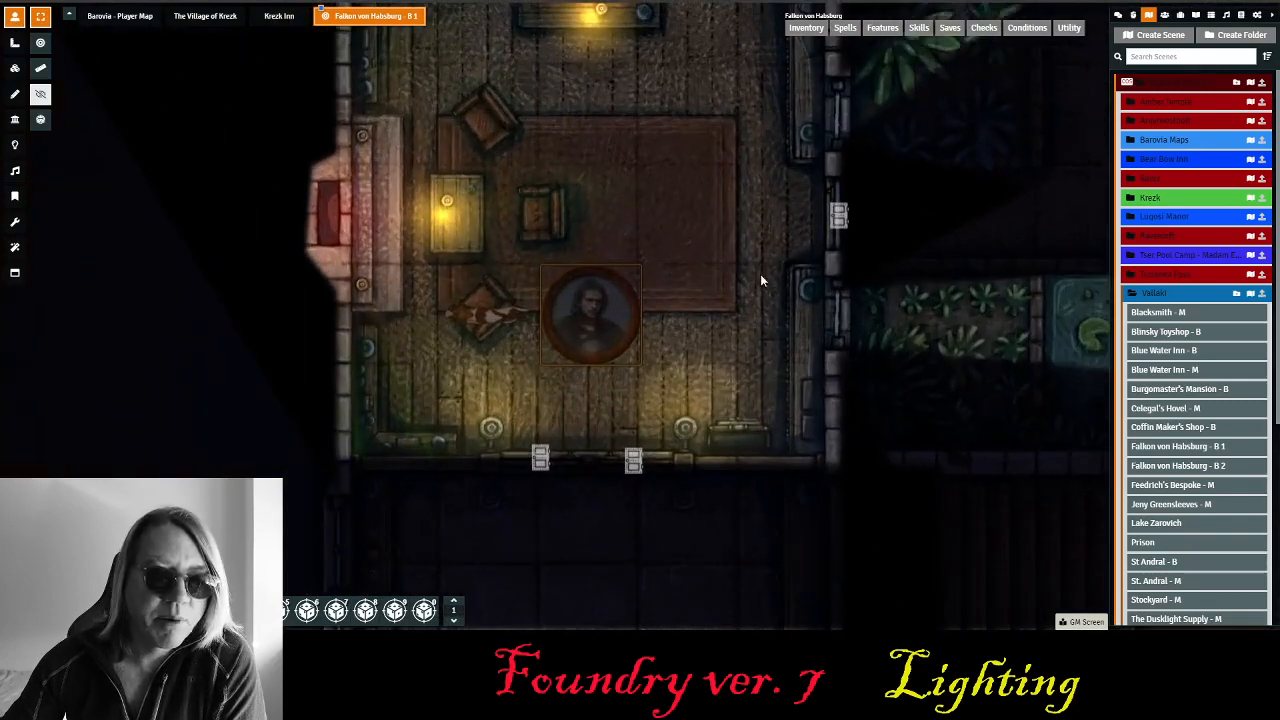
{"action": "left_click_drag", "start_coordinate": [728, 264], "coordinate": [838, 350]}
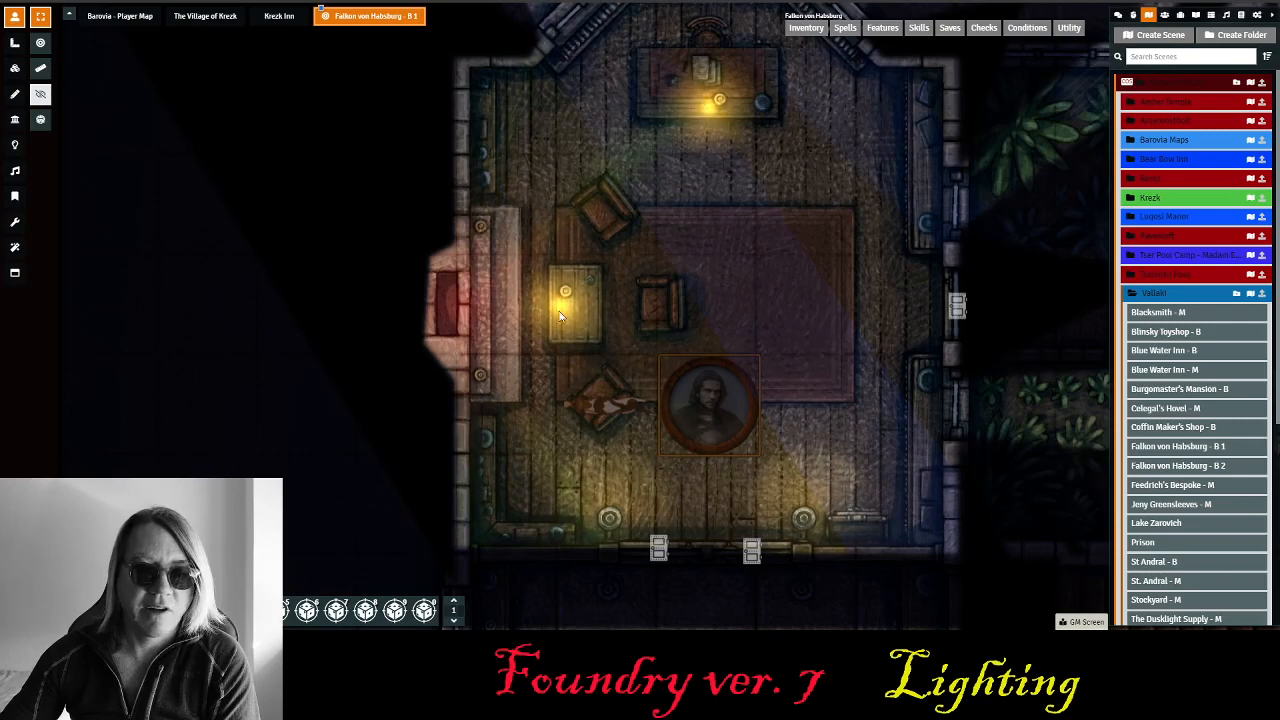
{"action": "scroll", "coordinate": [818, 280], "scroll_direction": "down", "scroll_amount": 7}
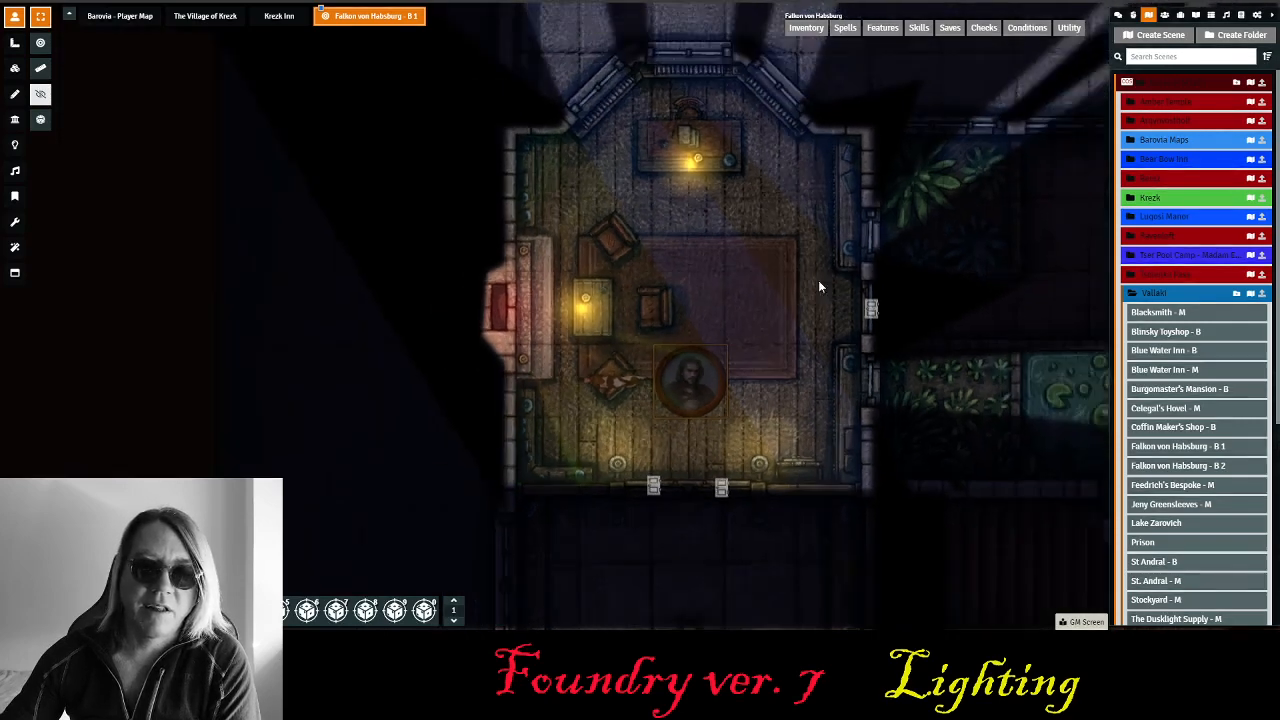
{"action": "scroll", "coordinate": [724, 262], "scroll_direction": "up", "scroll_amount": 6}
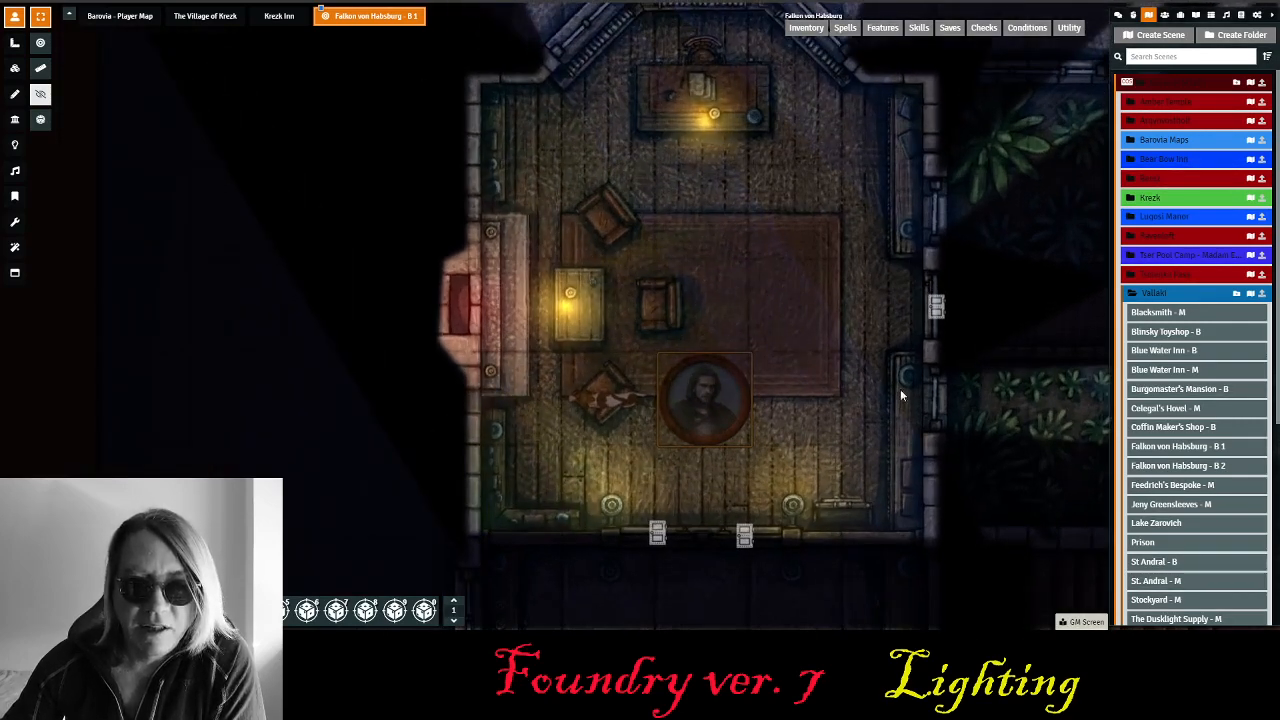
{"action": "scroll", "coordinate": [608, 185], "scroll_direction": "down", "scroll_amount": 3}
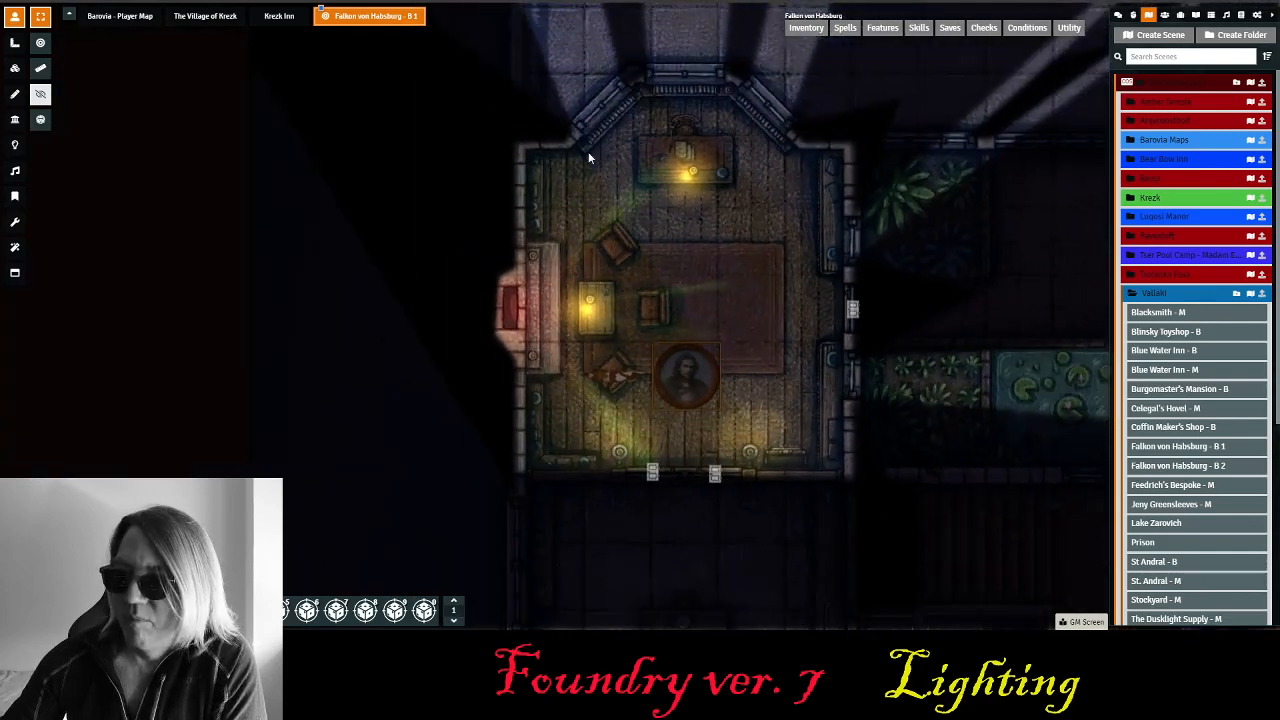
- Open both doors in the study's south wall to let the token see into the dining room
{"action": "scroll", "coordinate": [590, 250], "scroll_direction": "up", "scroll_amount": 1}
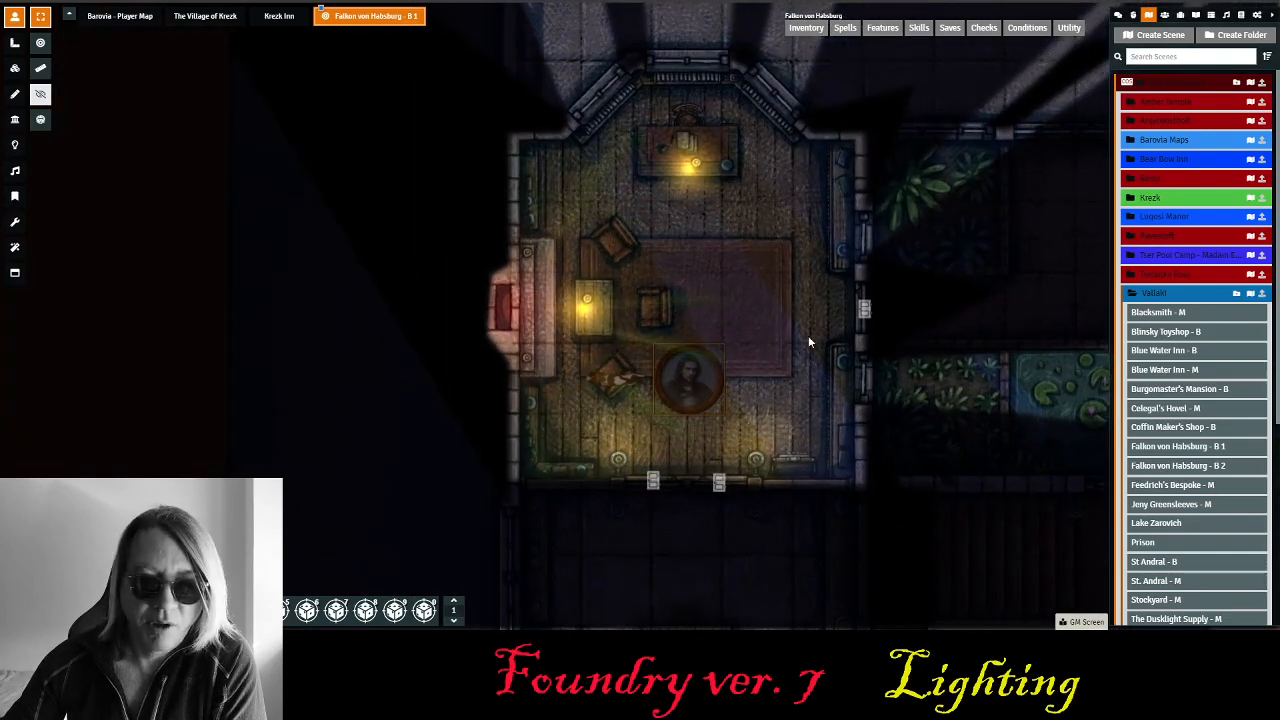
{"action": "left_click", "coordinate": [653, 482]}
{"action": "left_click", "coordinate": [718, 483]}
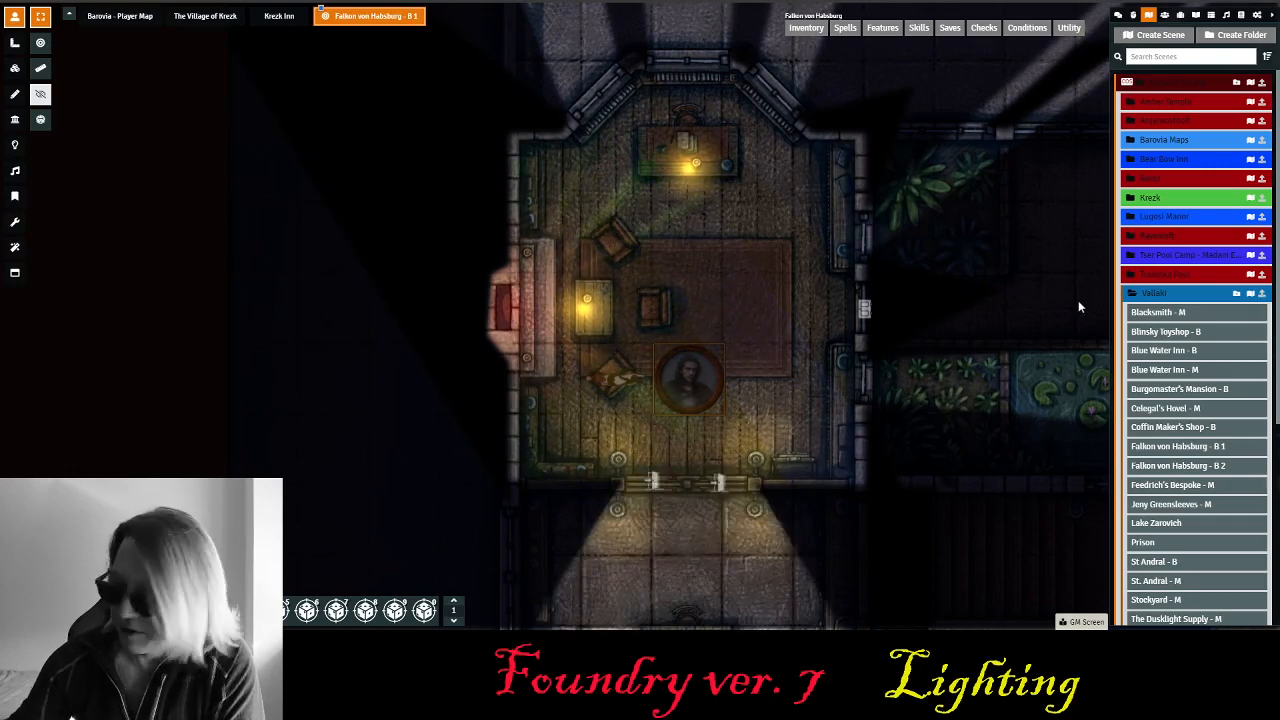
- Move the character token three squares south through the open double doors into the dining hall
{"action": "key", "text": "Down"}
{"action": "key", "text": "Down"}
{"action": "key", "text": "Down"}
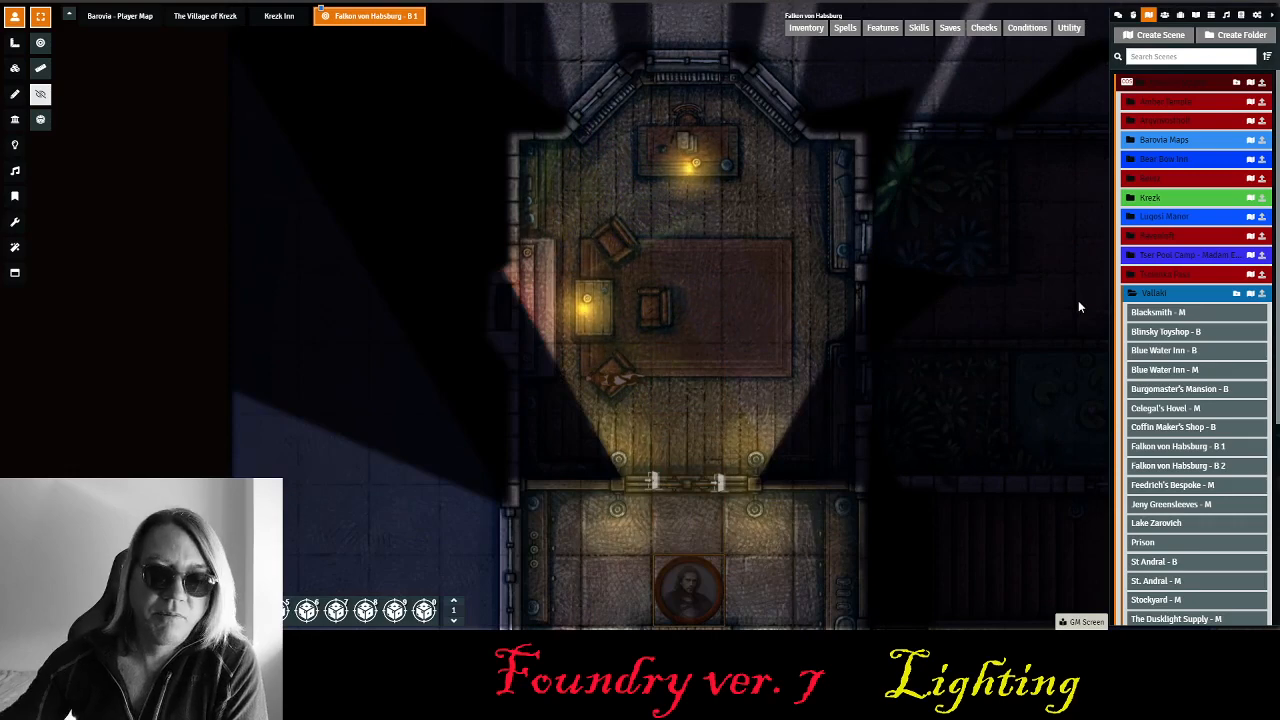
{"action": "left_click_drag", "start_coordinate": [686, 415], "coordinate": [681, 42]}
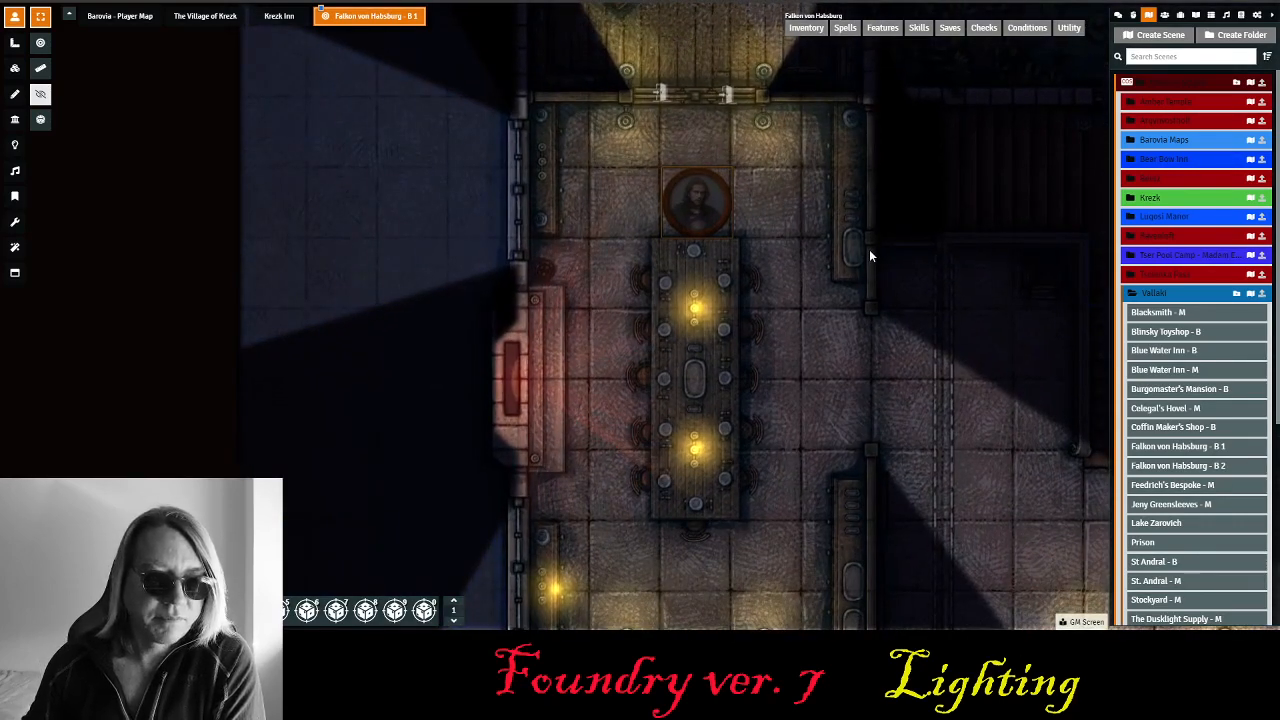
- Move the token two squares west and four squares south, to the west wall just below the dining hall fireplace
{"action": "key", "text": "Left"}
{"action": "key", "text": "Left"}
{"action": "key", "text": "Down"}
{"action": "key", "text": "Down"}
{"action": "key", "text": "Down"}
{"action": "key", "text": "Down"}
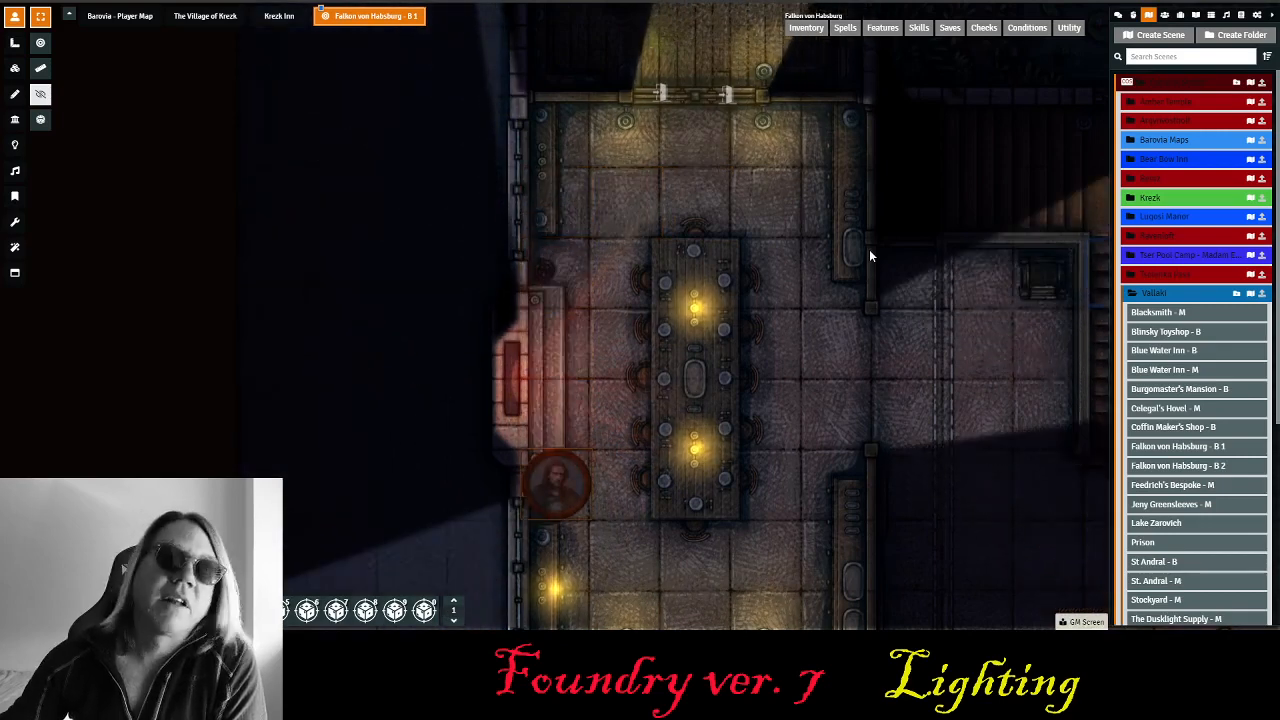
- Move the token two squares south and two squares east, in front of the dining hall's southern double doors
{"action": "left_click_drag", "start_coordinate": [820, 462], "coordinate": [724, 313]}
{"action": "scroll", "coordinate": [686, 363], "scroll_direction": "up", "scroll_amount": 1}
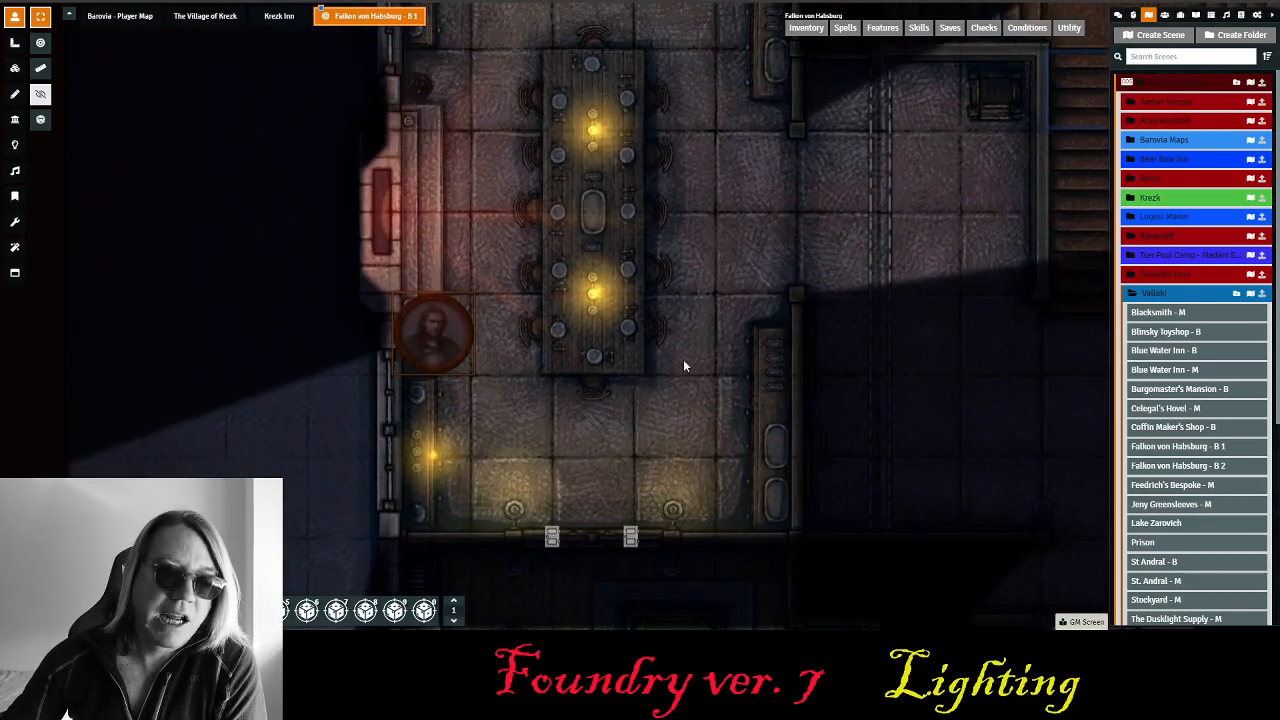
{"action": "left_click_drag", "start_coordinate": [686, 363], "coordinate": [663, 206]}
{"action": "key", "text": "Down"}
{"action": "key", "text": "Down"}
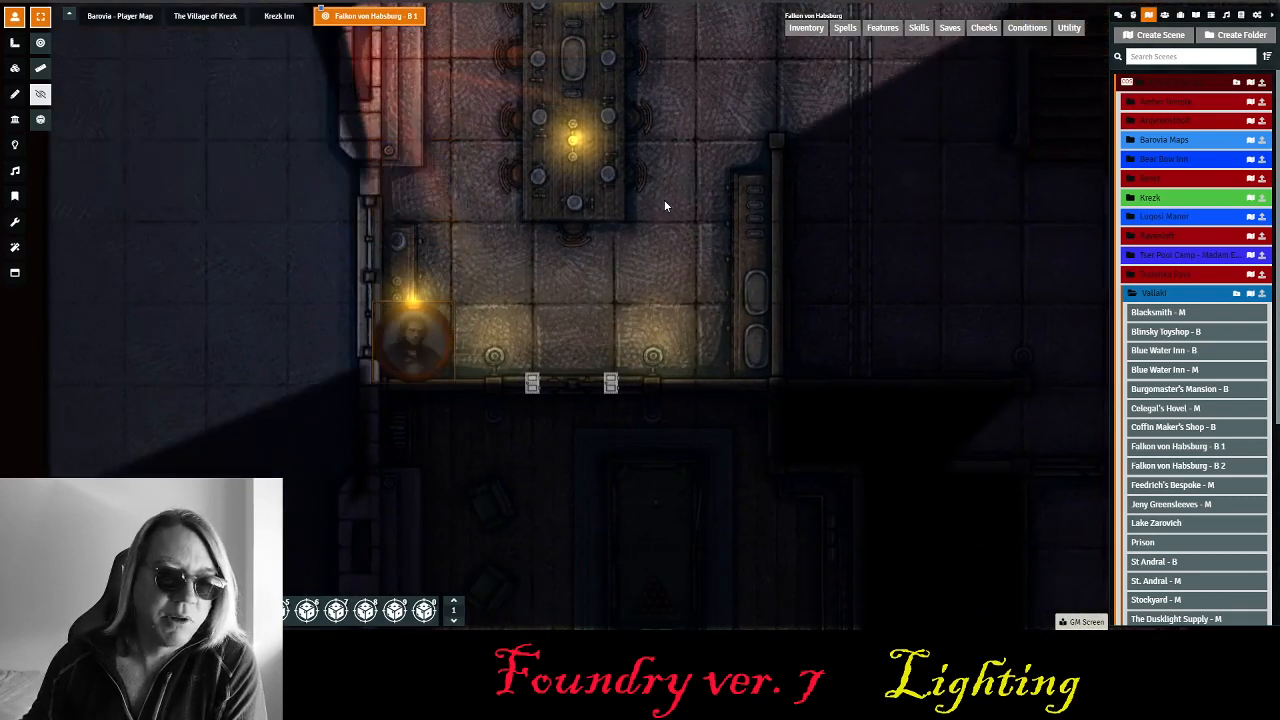
{"action": "key", "text": "Right"}
{"action": "key", "text": "Right"}
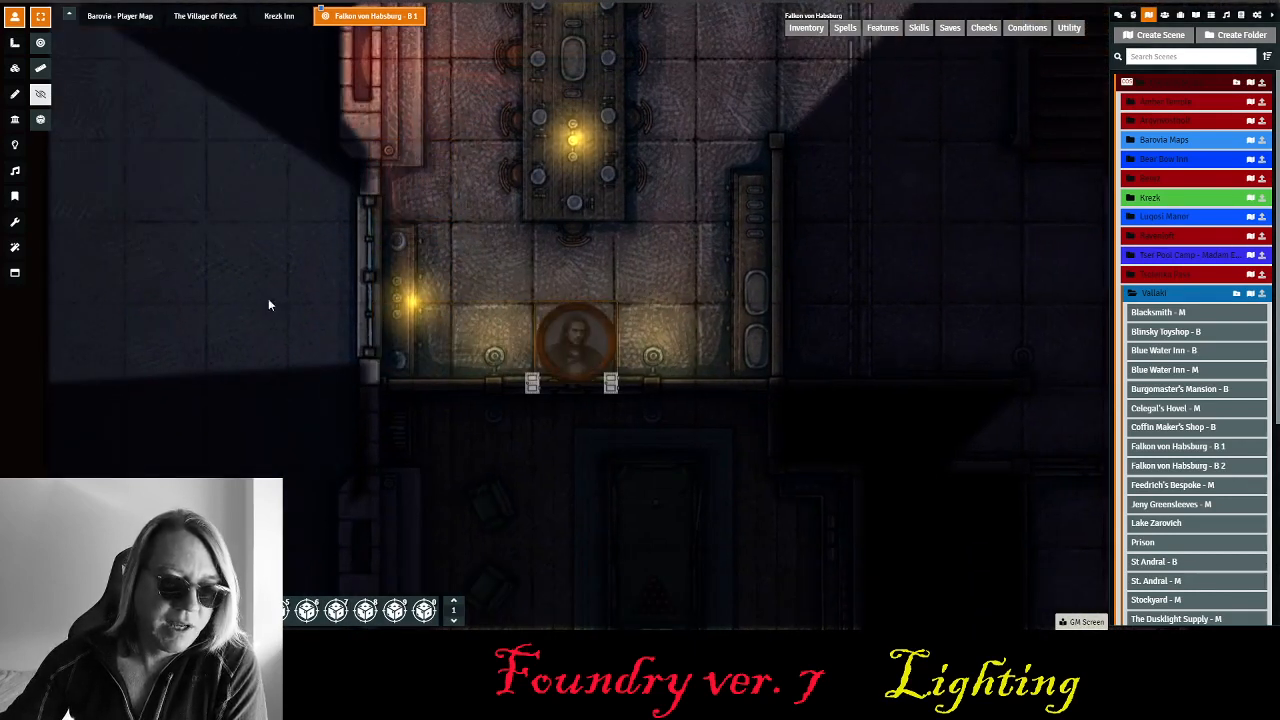
- Open both leaves of the southern double doors and move the token three squares south into the billiard room
{"action": "left_click", "coordinate": [534, 384]}
{"action": "left_click", "coordinate": [610, 384]}
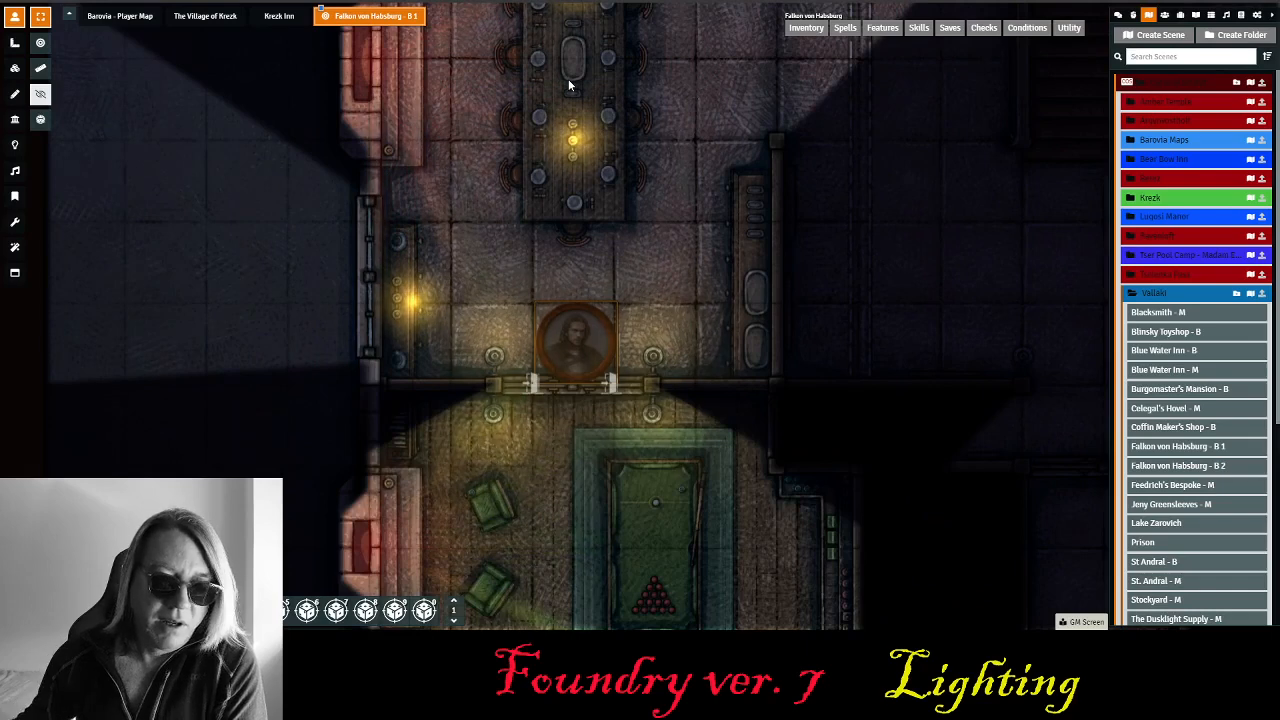
{"action": "key", "text": "Down"}
{"action": "key", "text": "Down"}
{"action": "key", "text": "Down"}
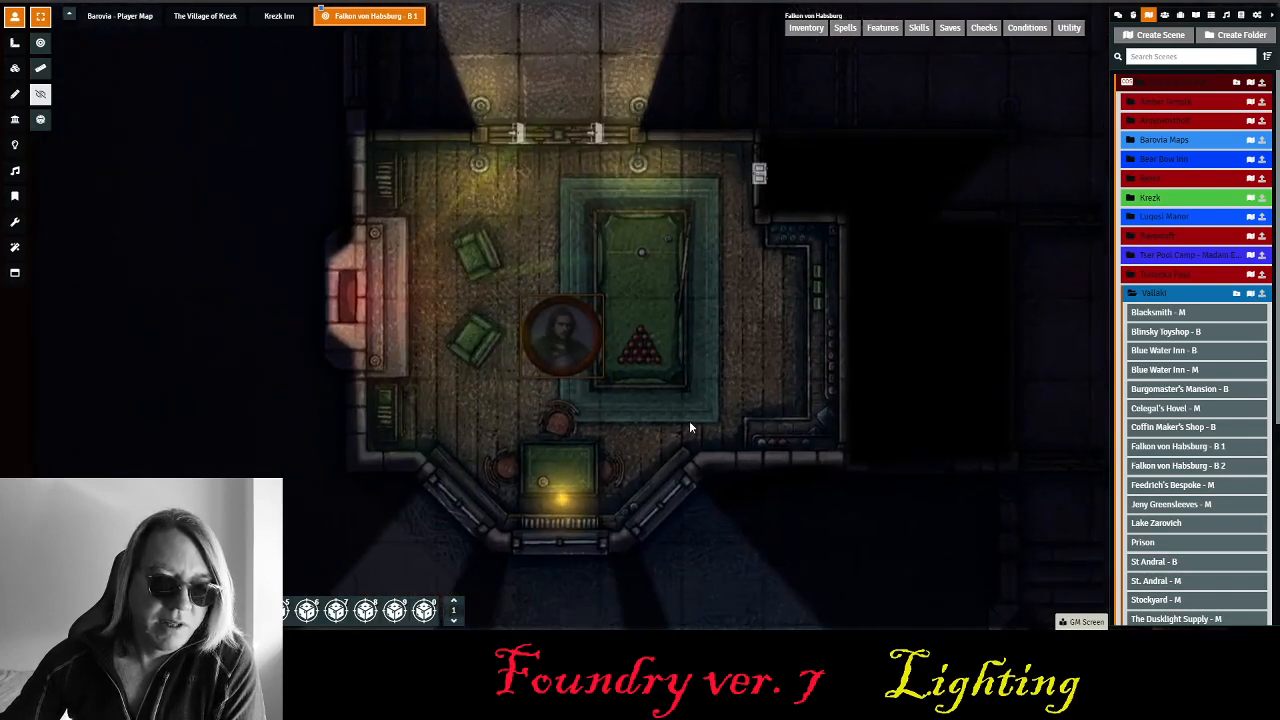
- Examine the light through the billiard room windows and the token's view back across the dining hall and study
{"action": "left_click_drag", "start_coordinate": [688, 414], "coordinate": [650, 249]}
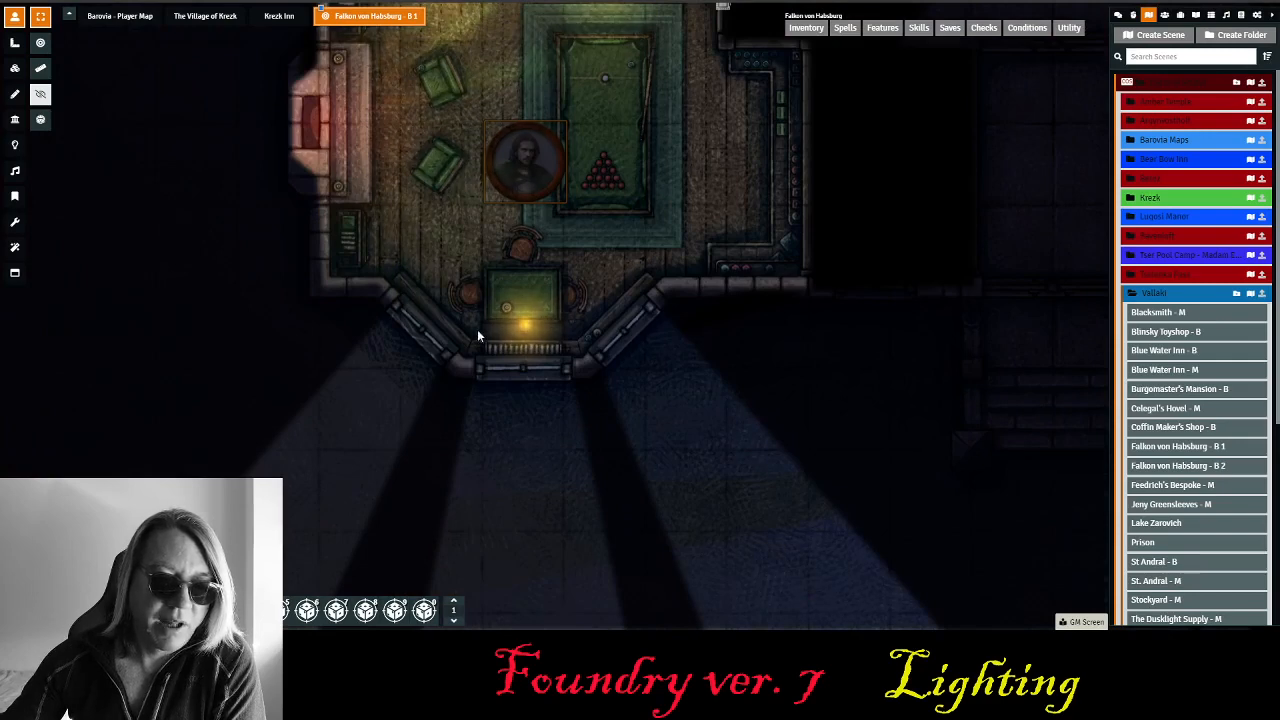
{"action": "left_click_drag", "start_coordinate": [728, 223], "coordinate": [752, 364]}
{"action": "scroll", "coordinate": [678, 350], "scroll_direction": "down", "scroll_amount": 10}
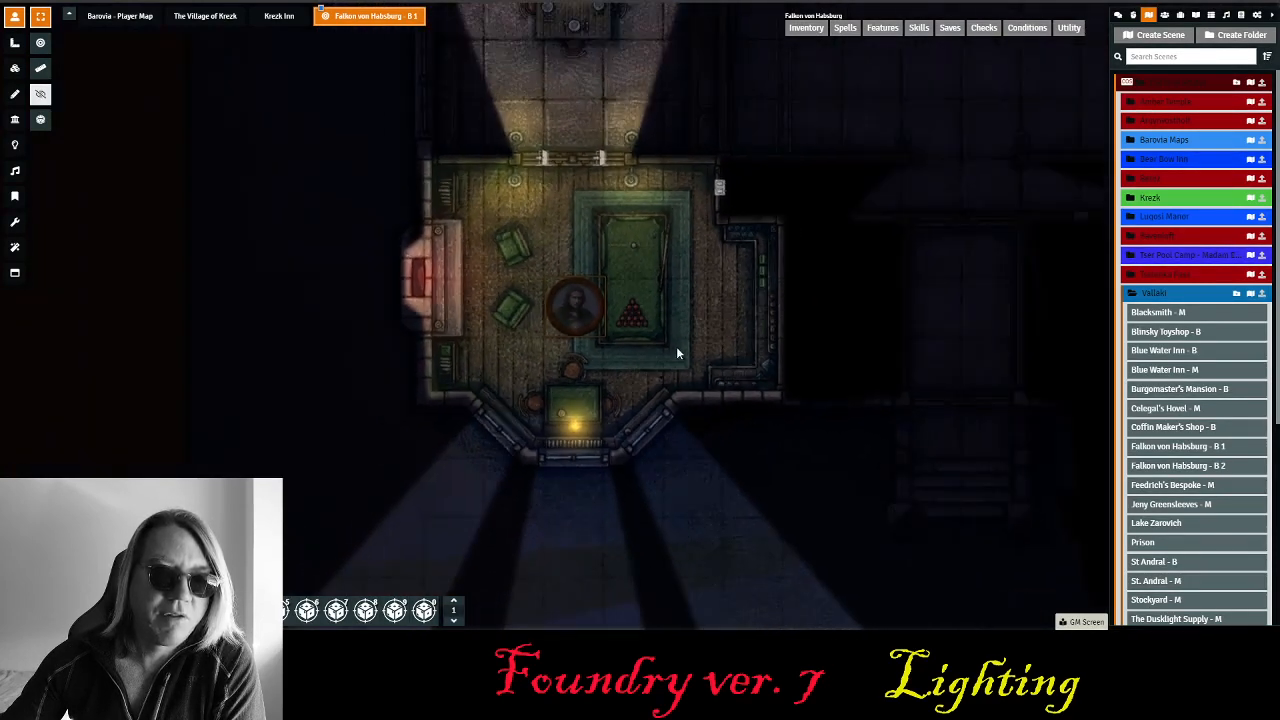
{"action": "left_click_drag", "start_coordinate": [682, 295], "coordinate": [697, 548]}
{"action": "left_click_drag", "start_coordinate": [638, 266], "coordinate": [628, 372]}
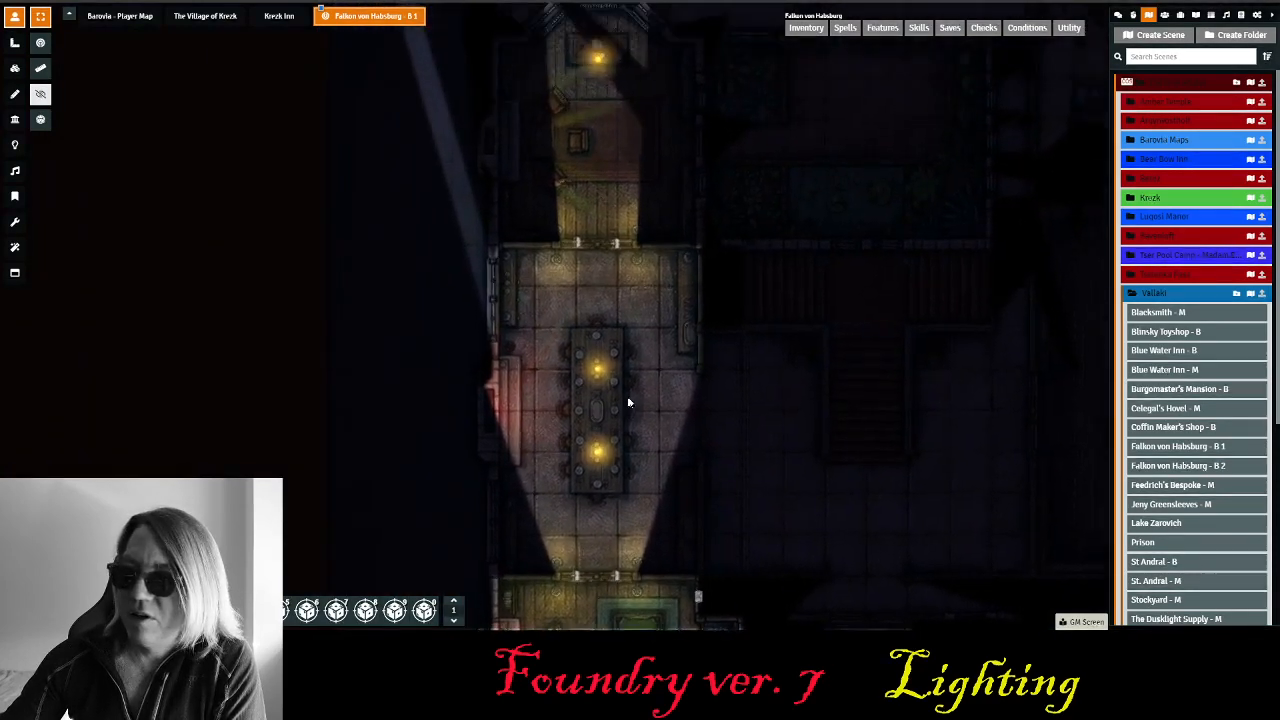
{"action": "scroll", "coordinate": [640, 373], "scroll_direction": "down", "scroll_amount": 5}
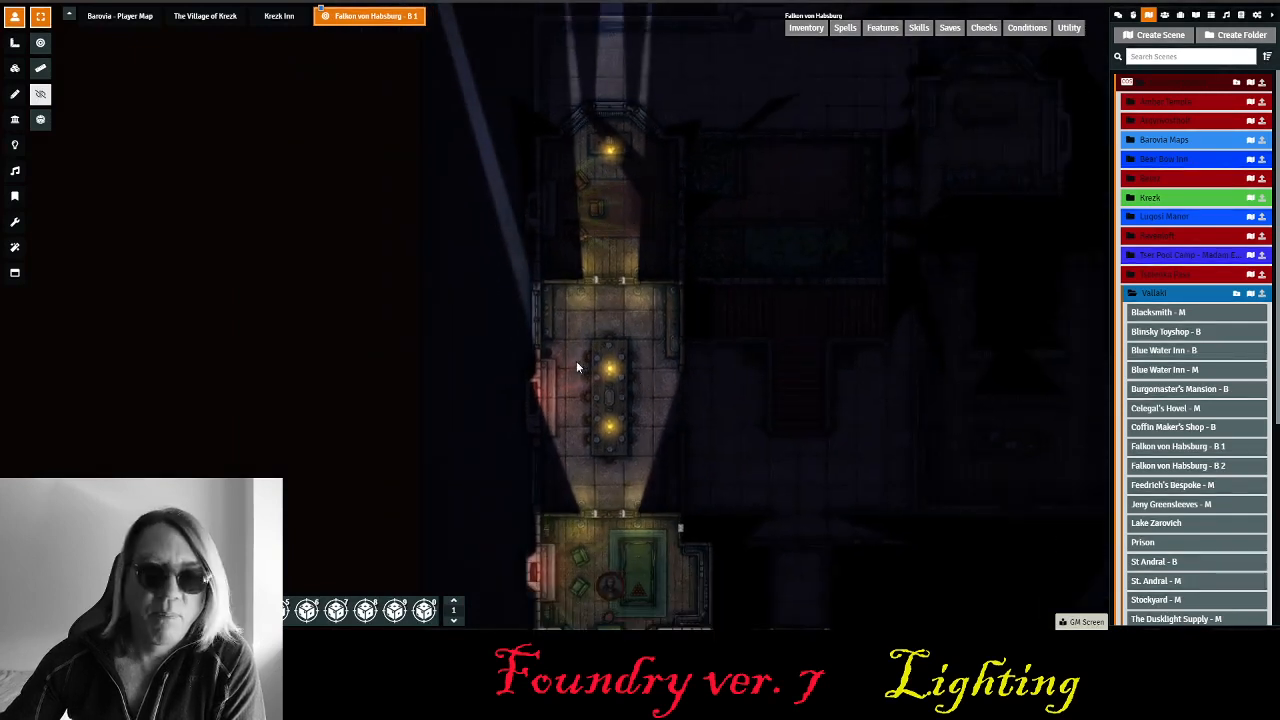
{"action": "scroll", "coordinate": [609, 329], "scroll_direction": "up", "scroll_amount": 2}
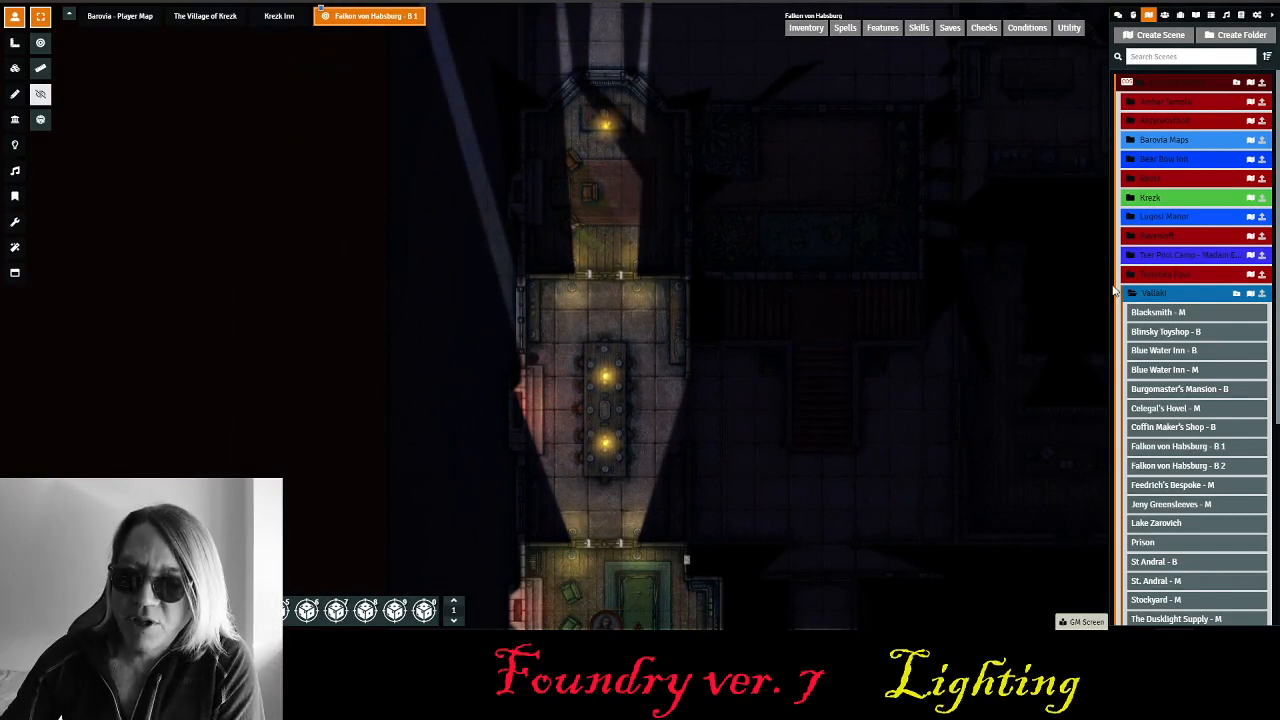
- Collapse the Vallaki folder and activate the Werewolf Den scene from the Werewolf Den folder
{"action": "left_click", "coordinate": [1152, 293]}
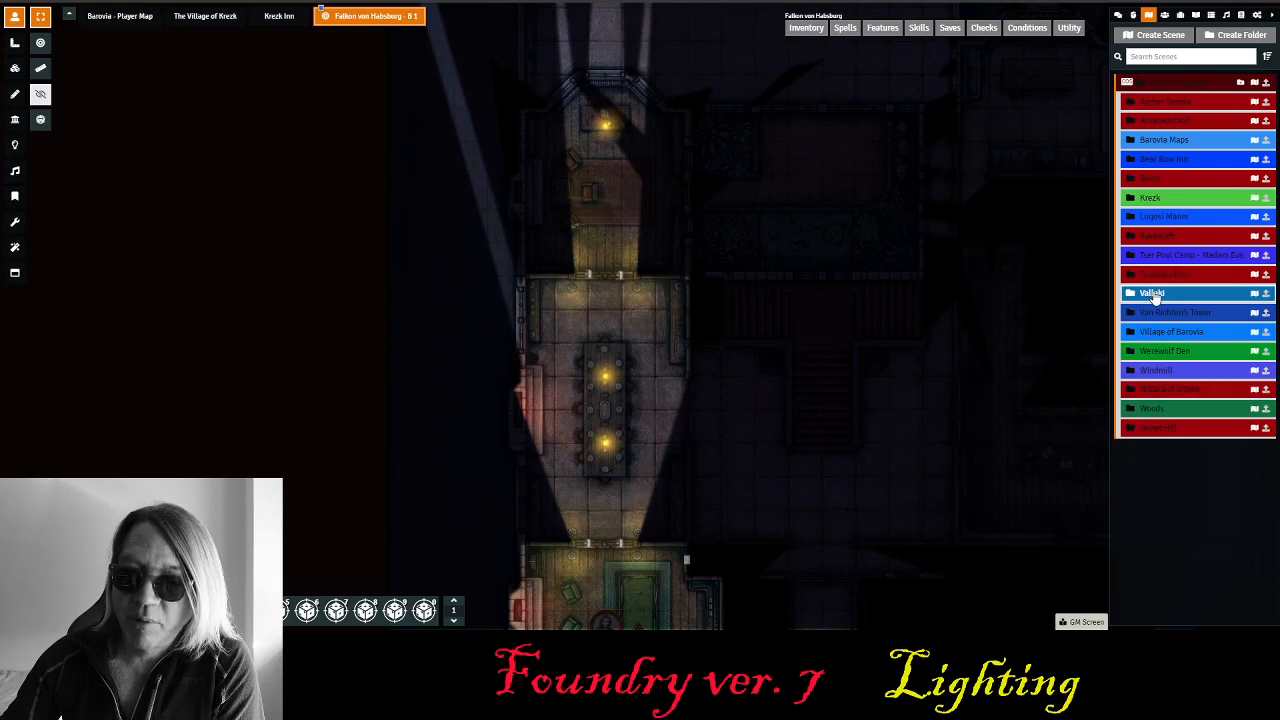
{"action": "left_click", "coordinate": [1160, 351]}
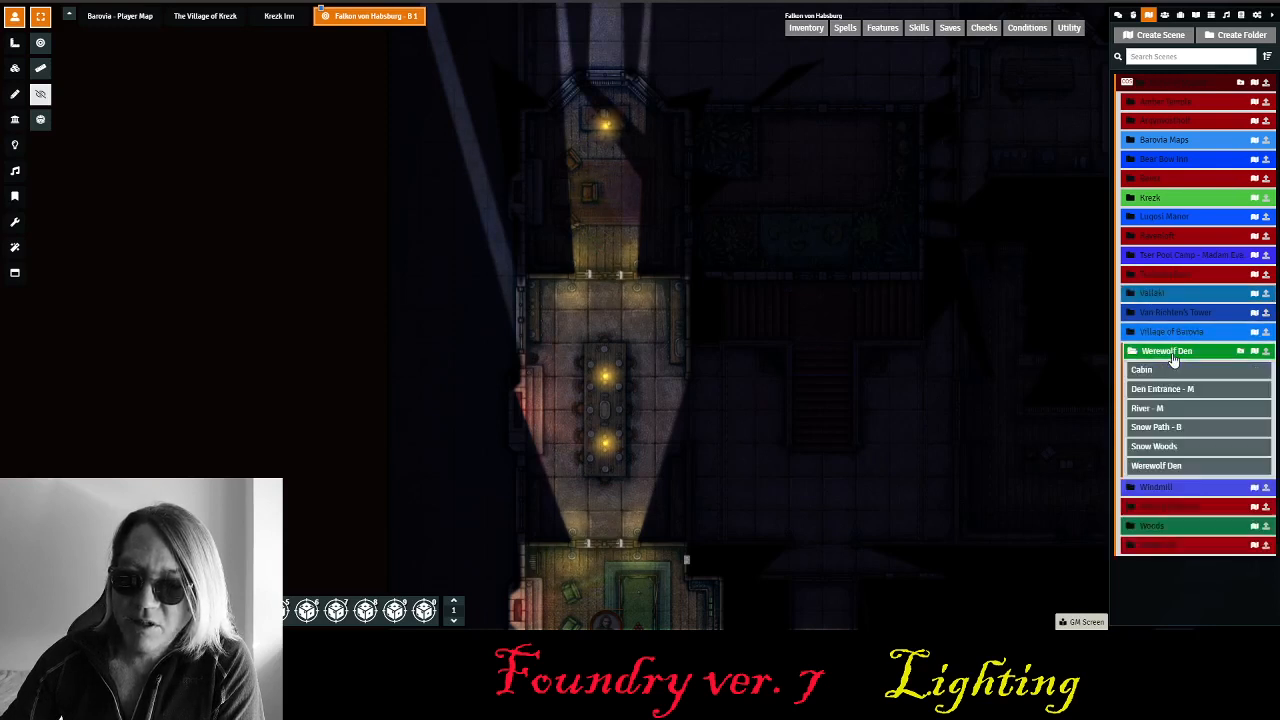
{"action": "right_click", "coordinate": [1175, 467]}
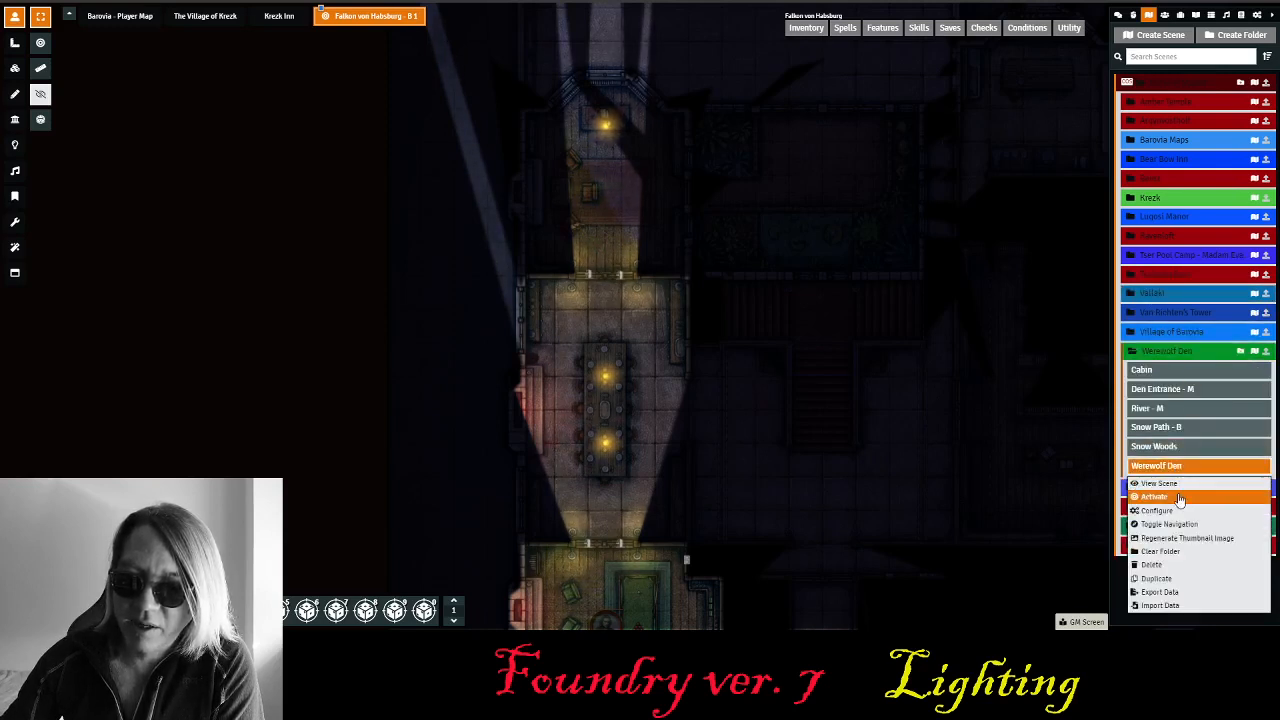
{"action": "left_click", "coordinate": [1160, 483]}
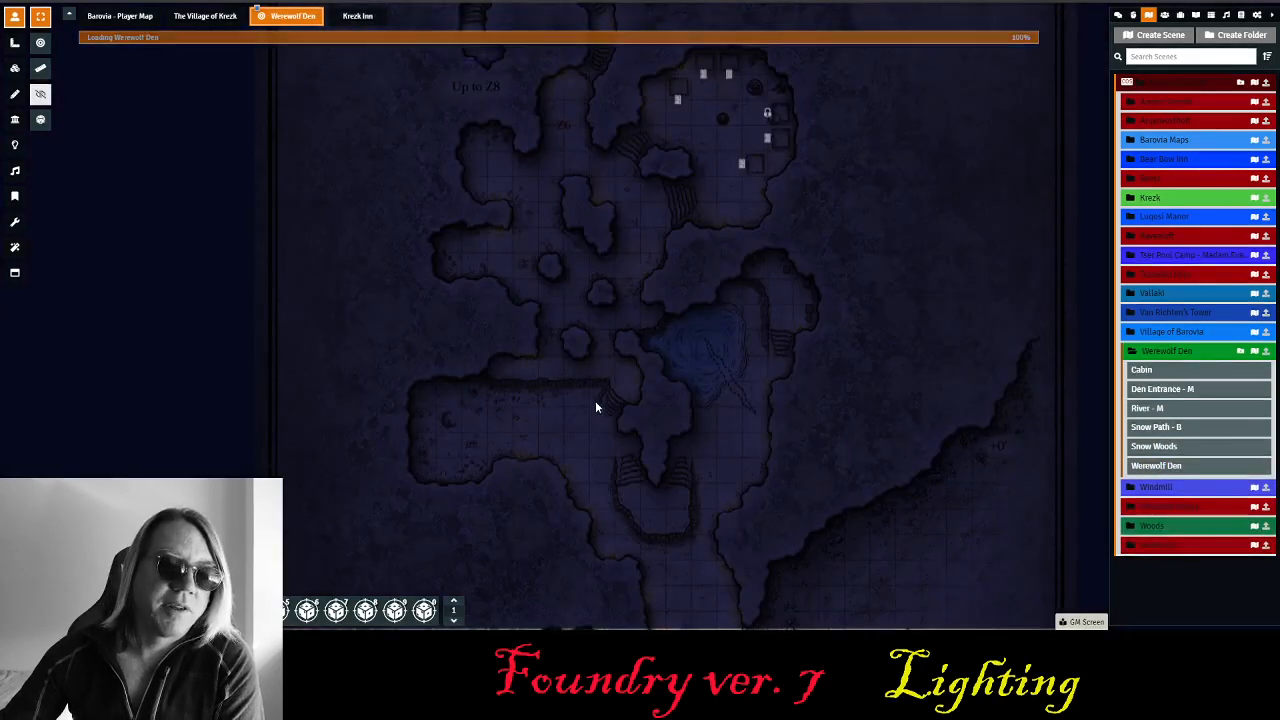
- Bring the whole cave map into view and display the scene's wall layer
{"action": "scroll", "coordinate": [829, 277], "scroll_direction": "down", "scroll_amount": 3}
{"action": "left_click_drag", "start_coordinate": [831, 318], "coordinate": [793, 452]}
{"action": "scroll", "coordinate": [790, 420], "scroll_direction": "down", "scroll_amount": 2}
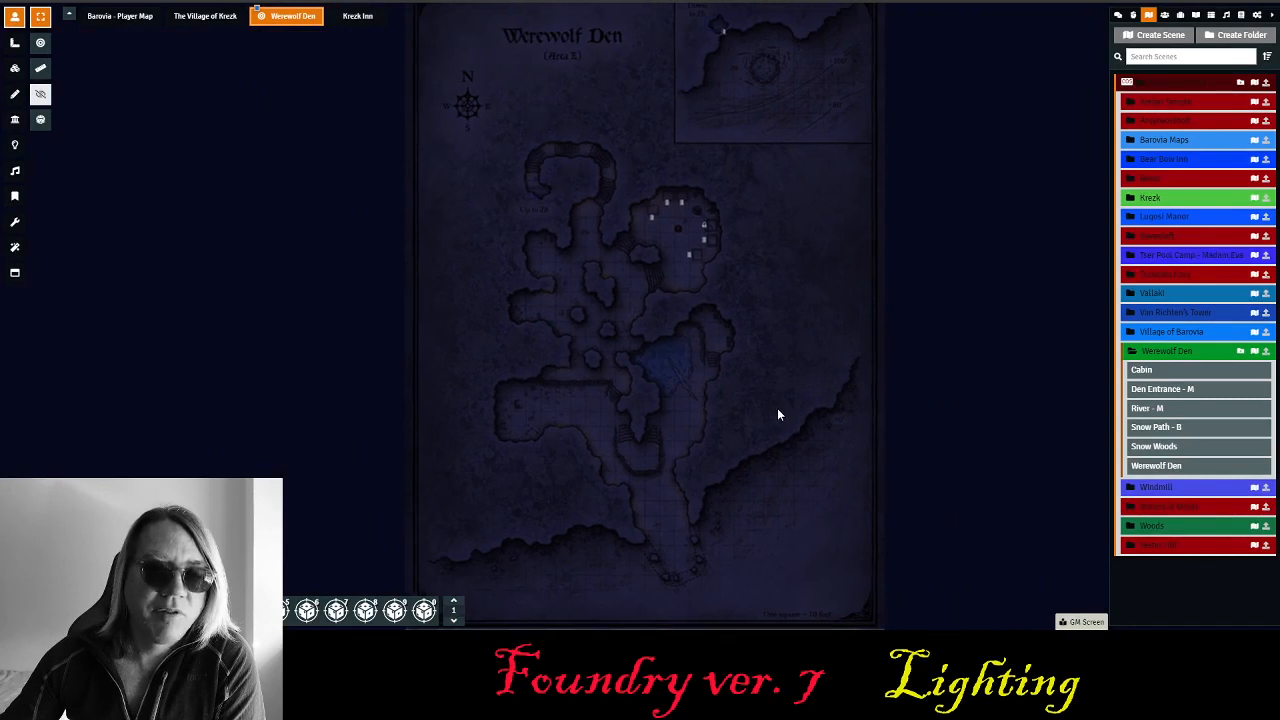
{"action": "left_click_drag", "start_coordinate": [777, 408], "coordinate": [778, 342]}
{"action": "left_click", "coordinate": [15, 119]}
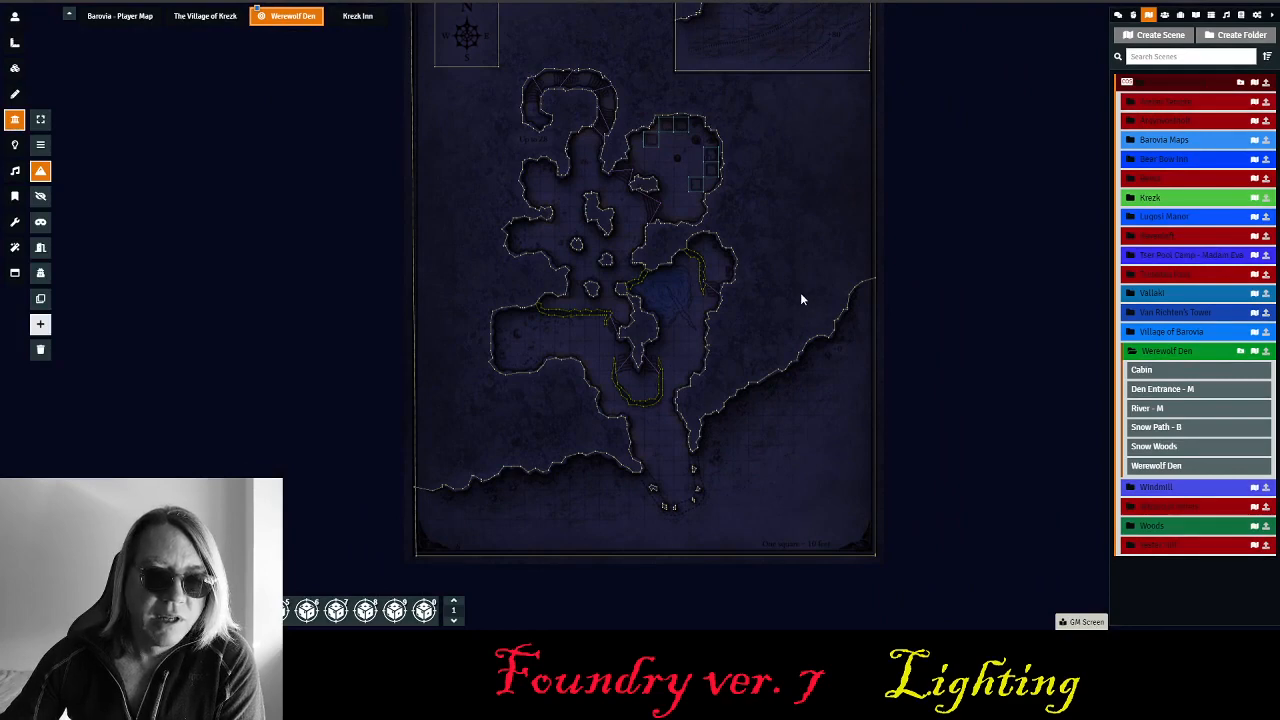
- Examine the ethereal walls across the stairs beside the Z6 cavern and along the curved passage up to Z8
{"action": "scroll", "coordinate": [785, 325], "scroll_direction": "up", "scroll_amount": 1}
{"action": "left_click_drag", "start_coordinate": [818, 154], "coordinate": [848, 268]}
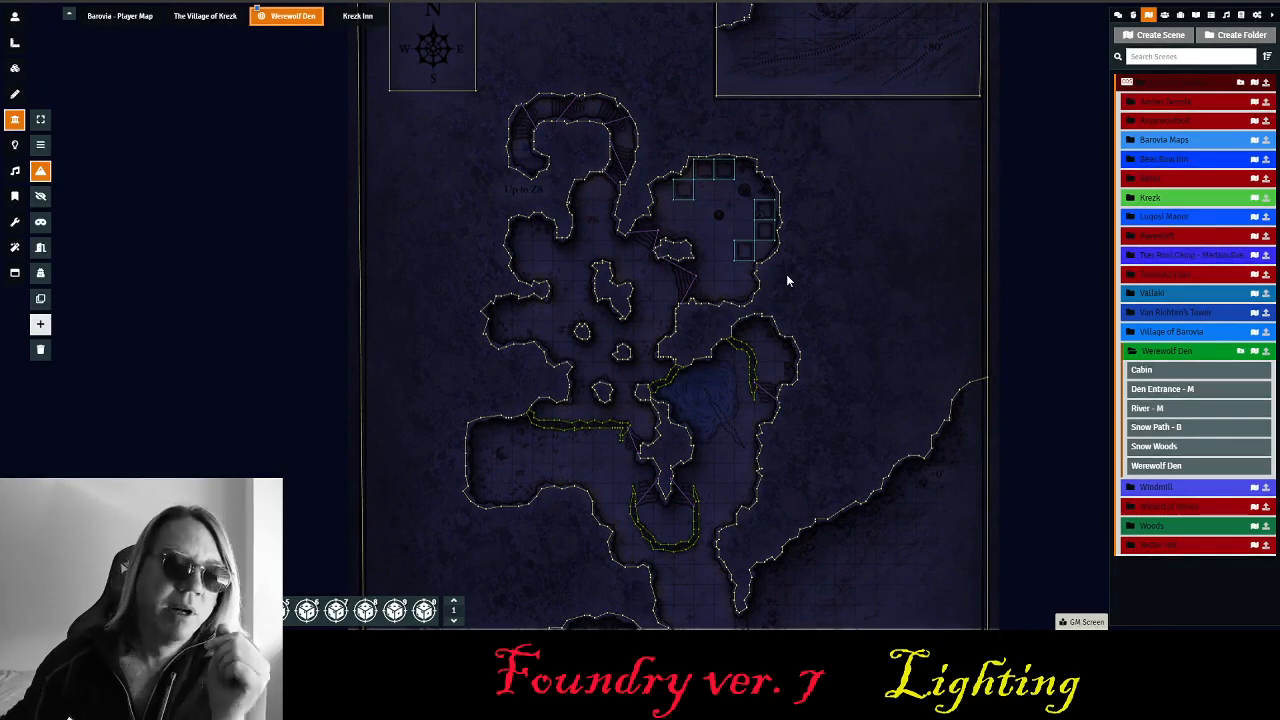
{"action": "scroll", "coordinate": [679, 369], "scroll_direction": "up", "scroll_amount": 2}
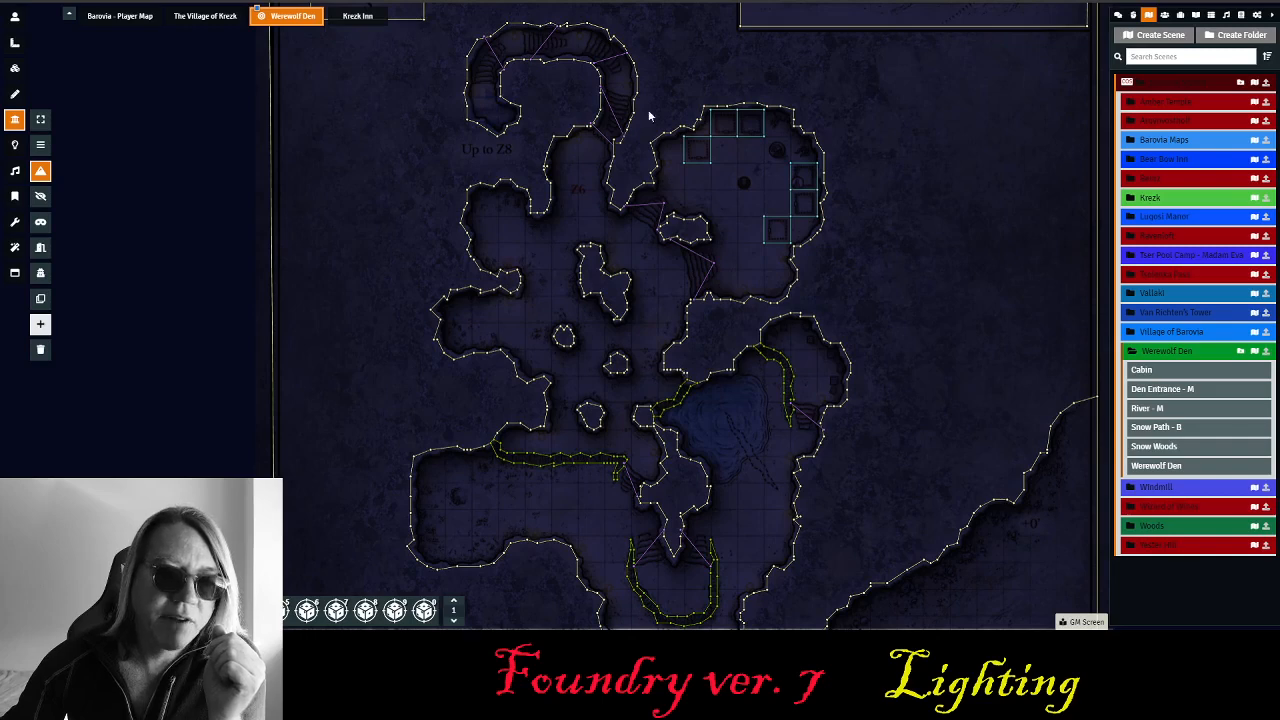
{"action": "scroll", "coordinate": [696, 234], "scroll_direction": "up", "scroll_amount": 3}
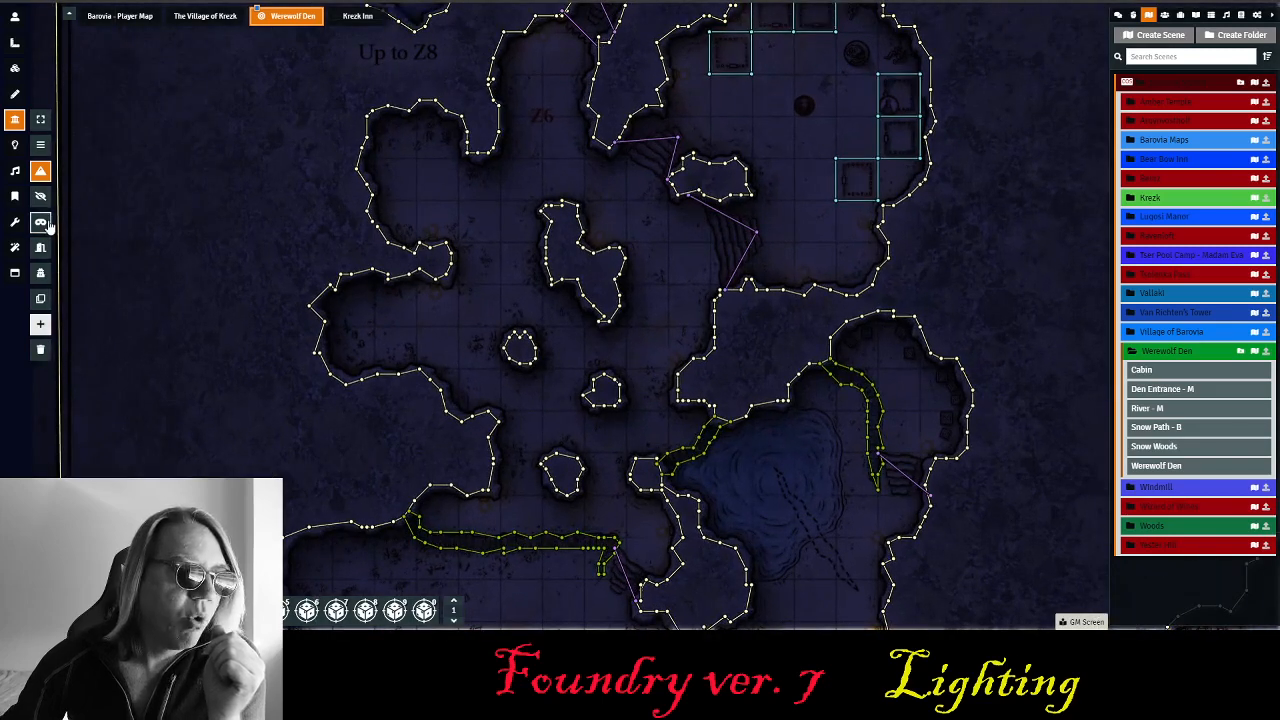
{"action": "scroll", "coordinate": [752, 200], "scroll_direction": "up", "scroll_amount": 2}
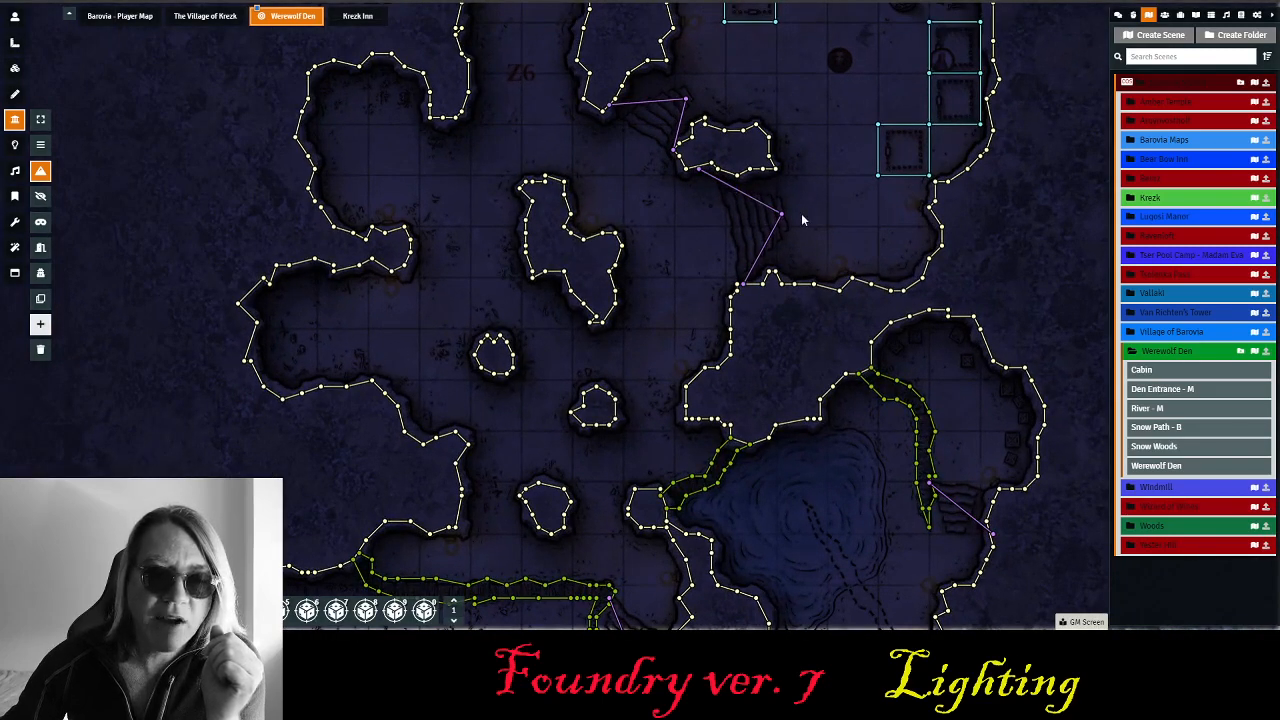
{"action": "scroll", "coordinate": [636, 251], "scroll_direction": "down", "scroll_amount": 1}
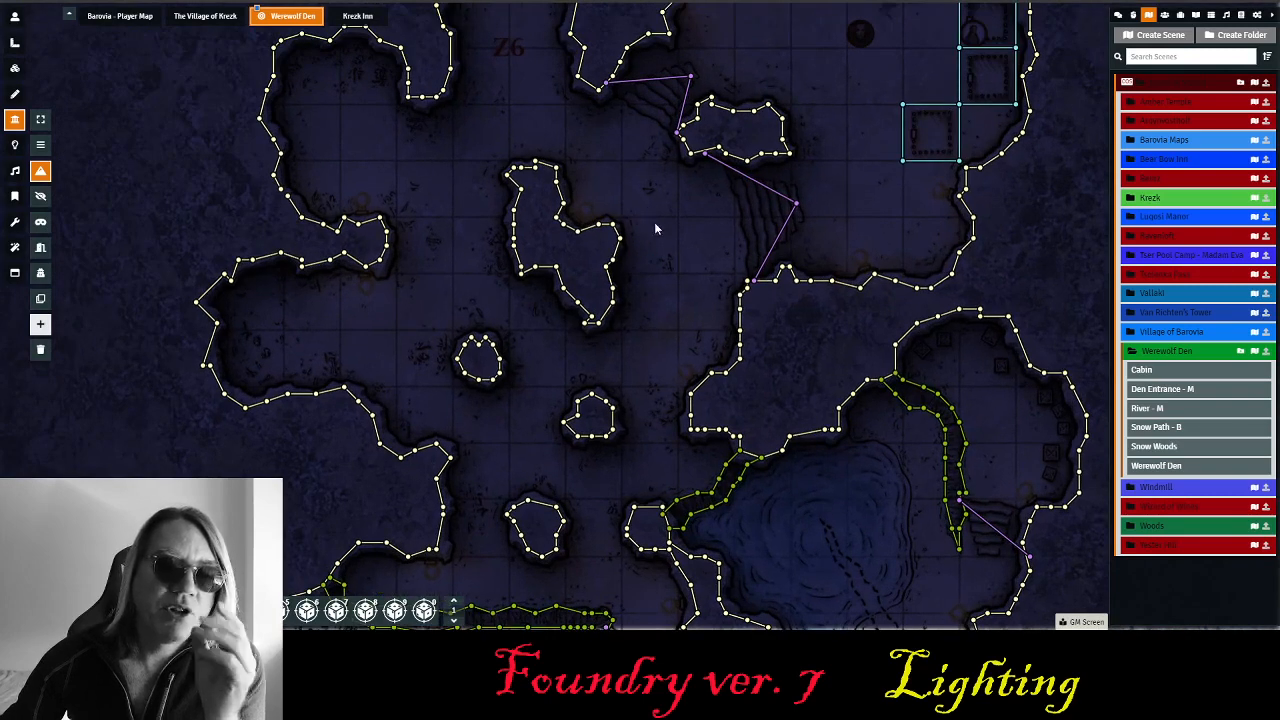
{"action": "scroll", "coordinate": [686, 346], "scroll_direction": "up", "scroll_amount": 2}
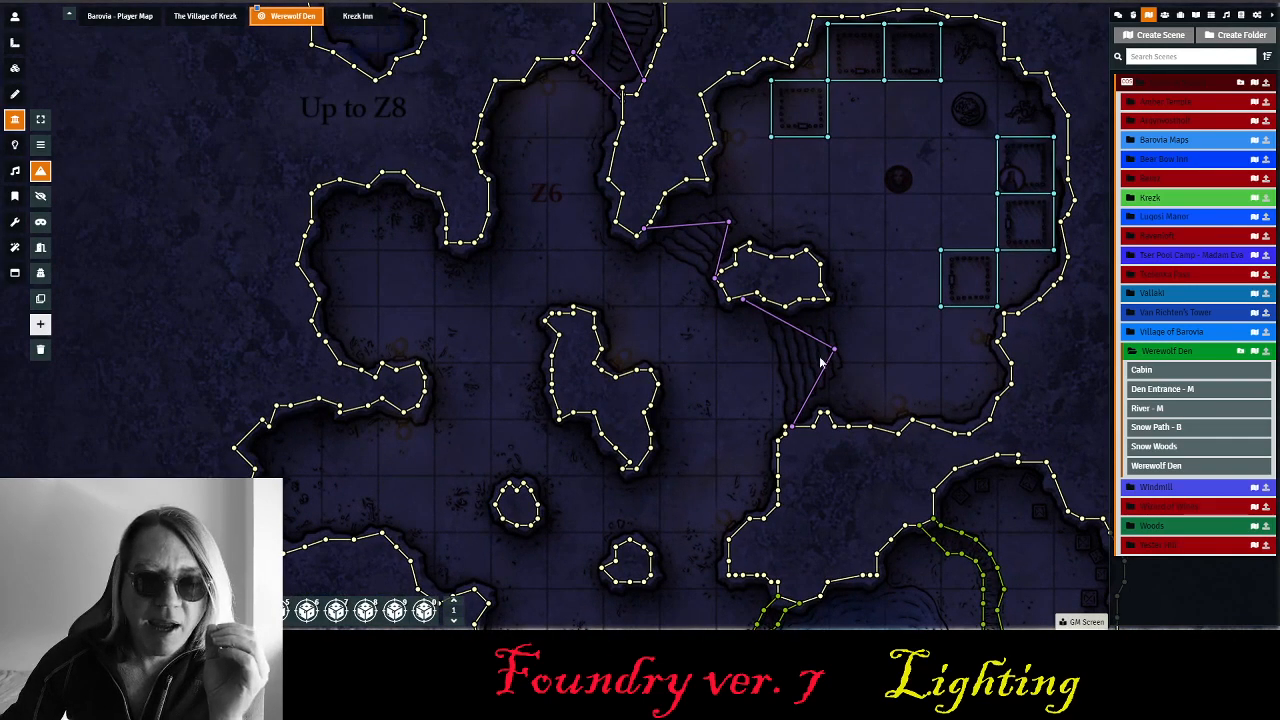
{"action": "scroll", "coordinate": [767, 389], "scroll_direction": "up", "scroll_amount": 1}
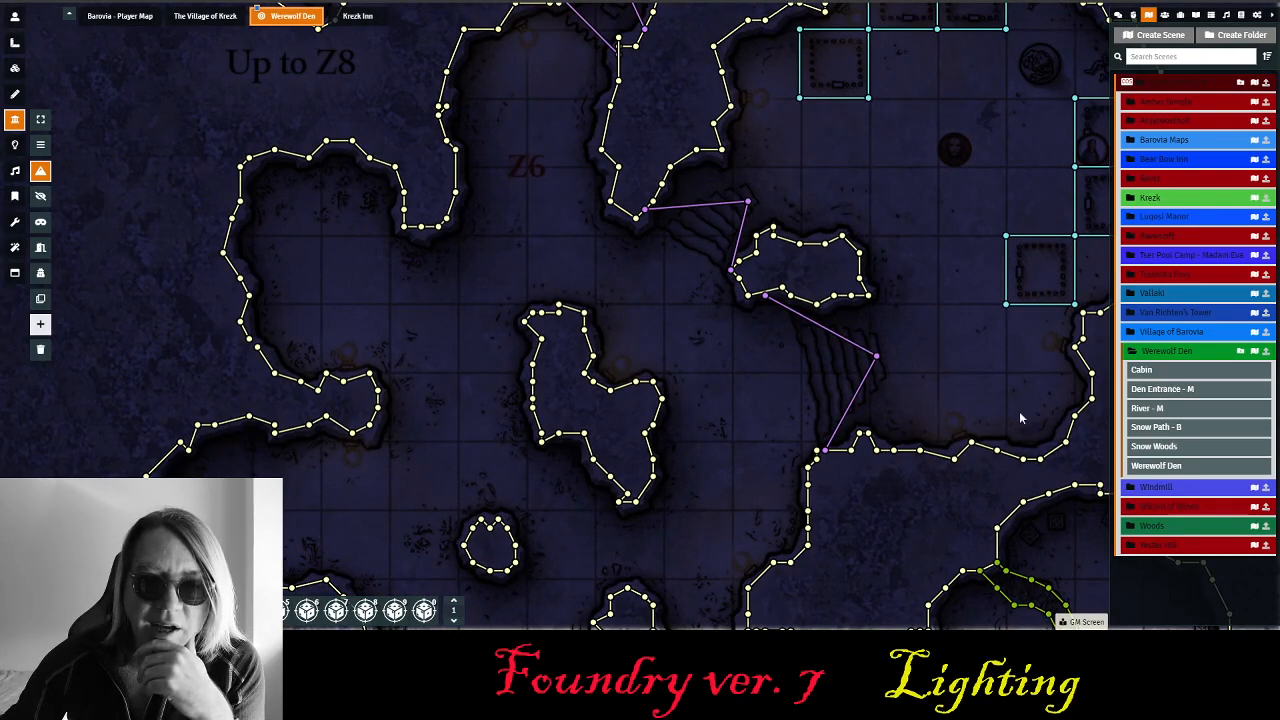
{"action": "left_click_drag", "start_coordinate": [596, 255], "coordinate": [741, 589]}
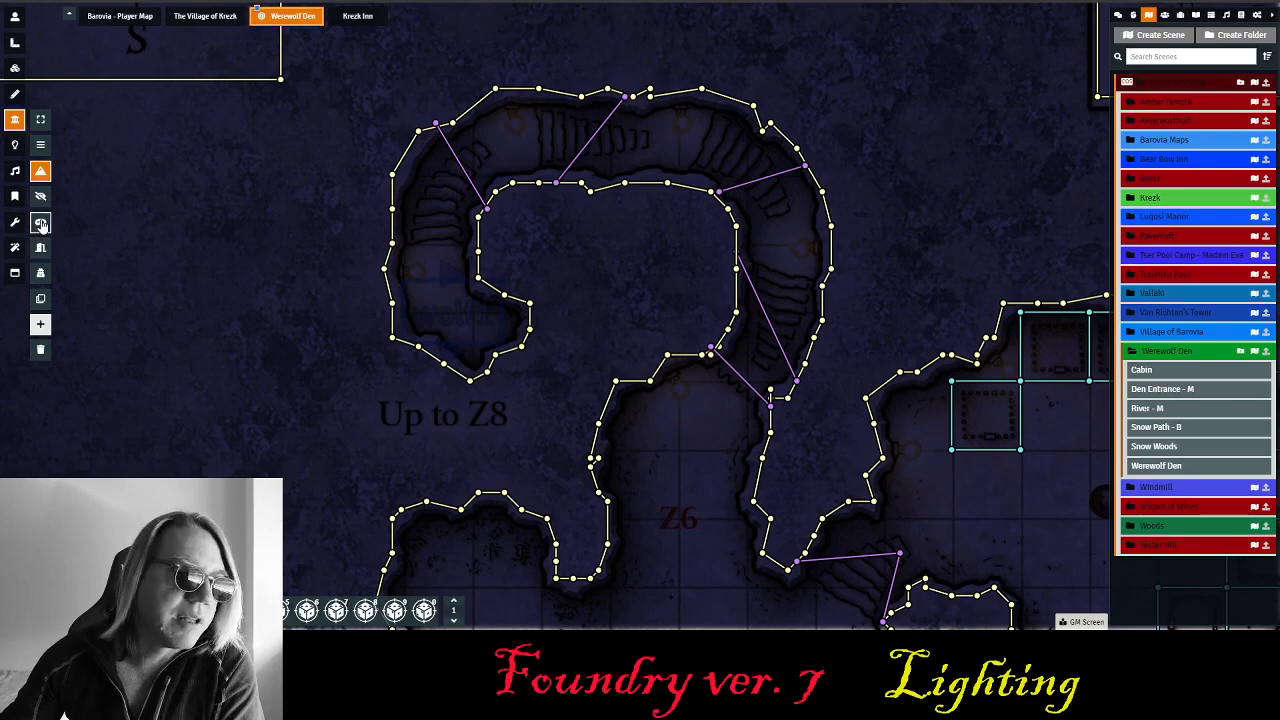
{"action": "scroll", "coordinate": [677, 485], "scroll_direction": "down", "scroll_amount": 5}
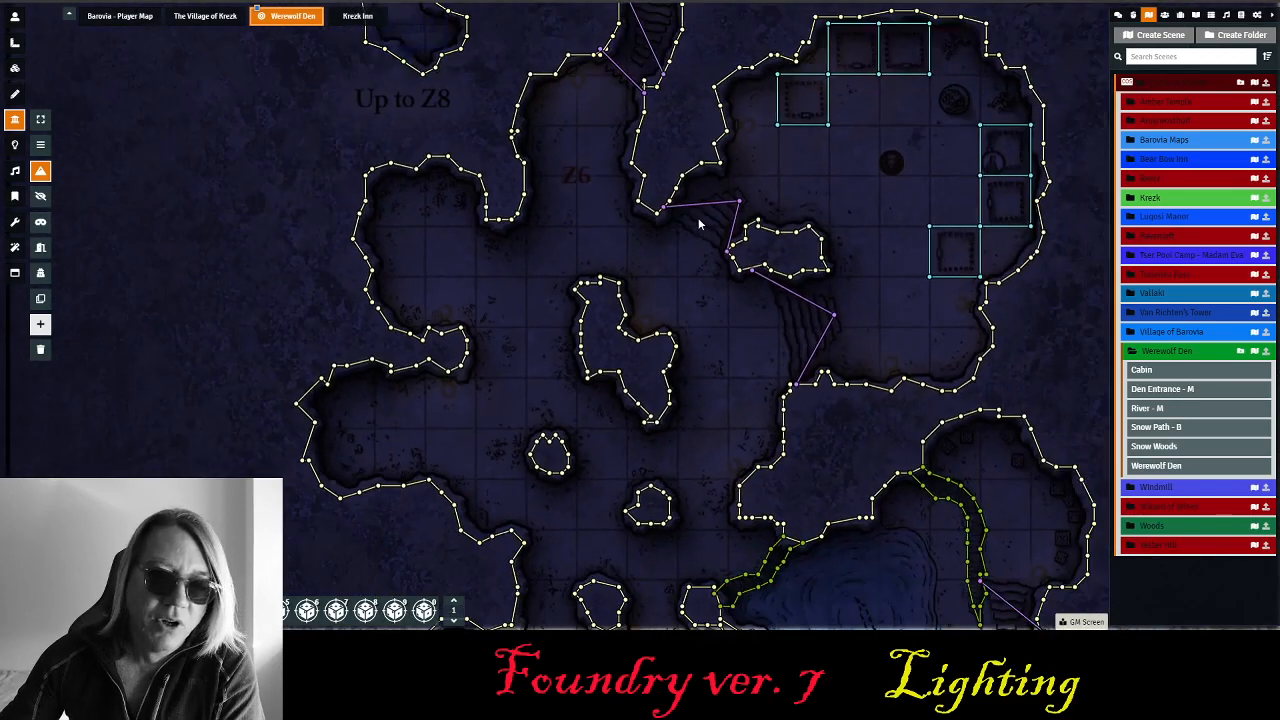
- Examine the terrain walls along the ledges near the pool, the cave outline, and the walls boxing in the compass
{"action": "scroll", "coordinate": [631, 150], "scroll_direction": "down", "scroll_amount": 6}
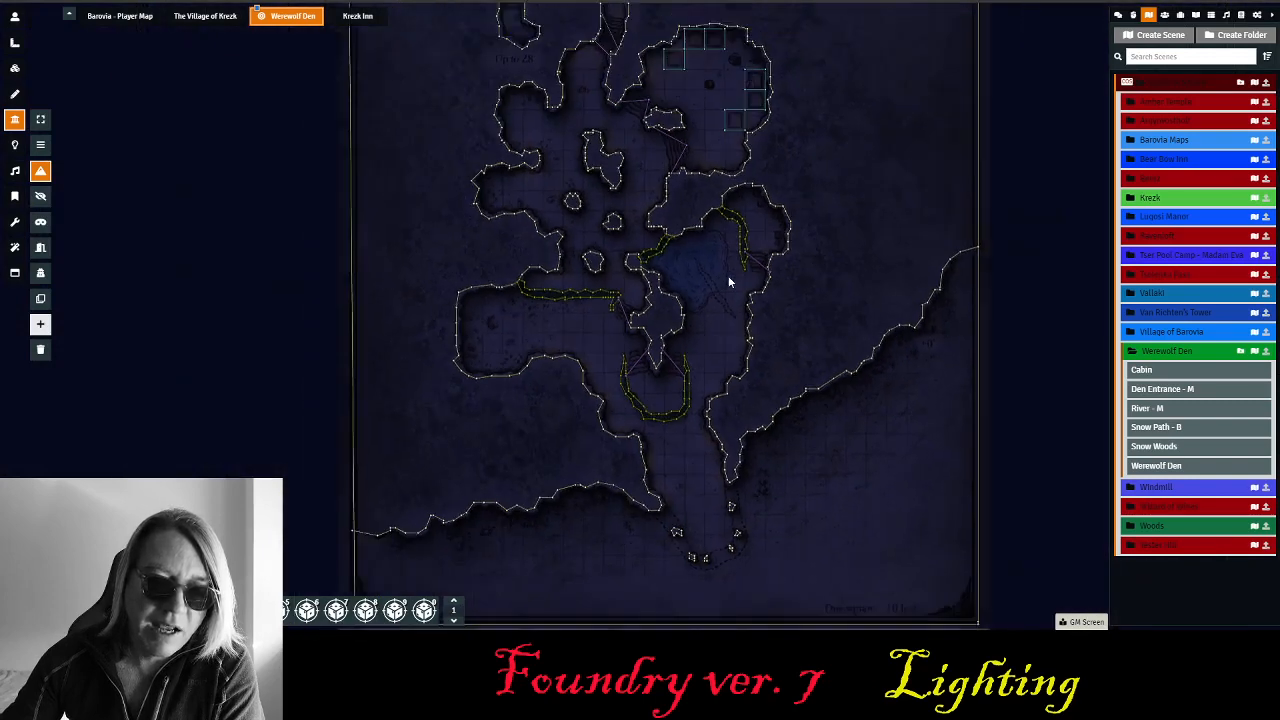
{"action": "scroll", "coordinate": [838, 333], "scroll_direction": "up", "scroll_amount": 3}
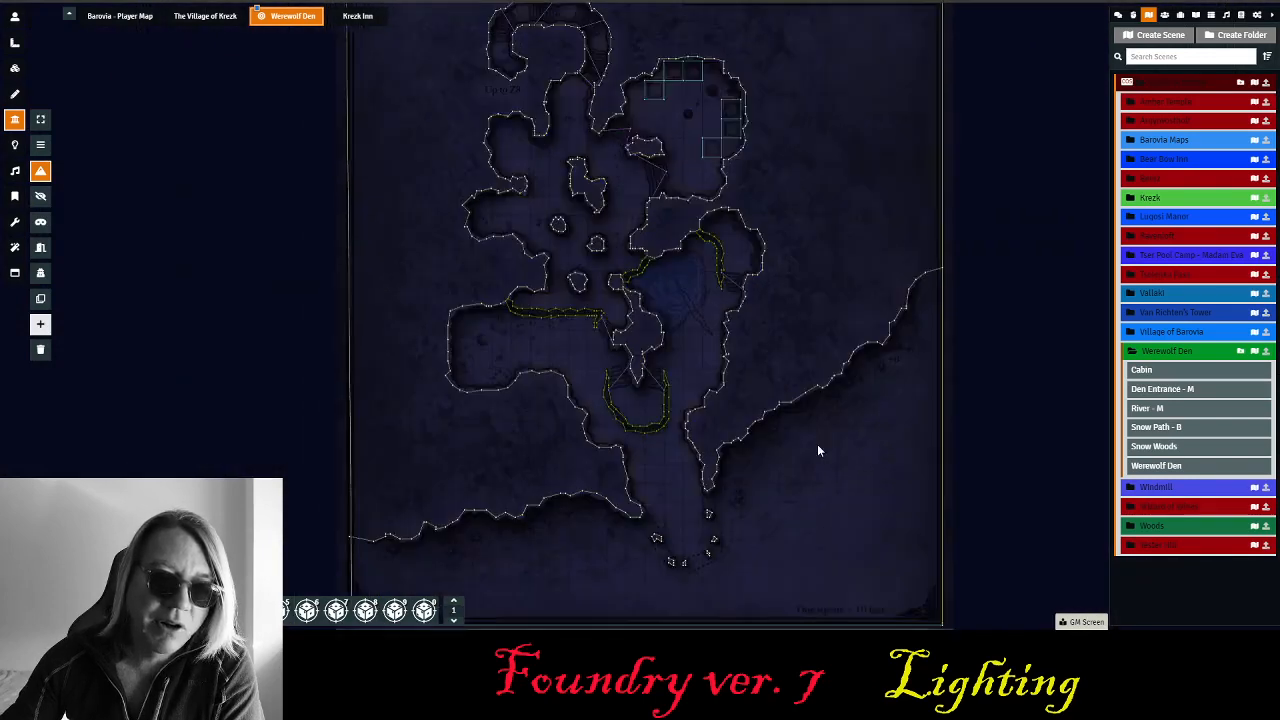
{"action": "scroll", "coordinate": [701, 439], "scroll_direction": "up", "scroll_amount": 5}
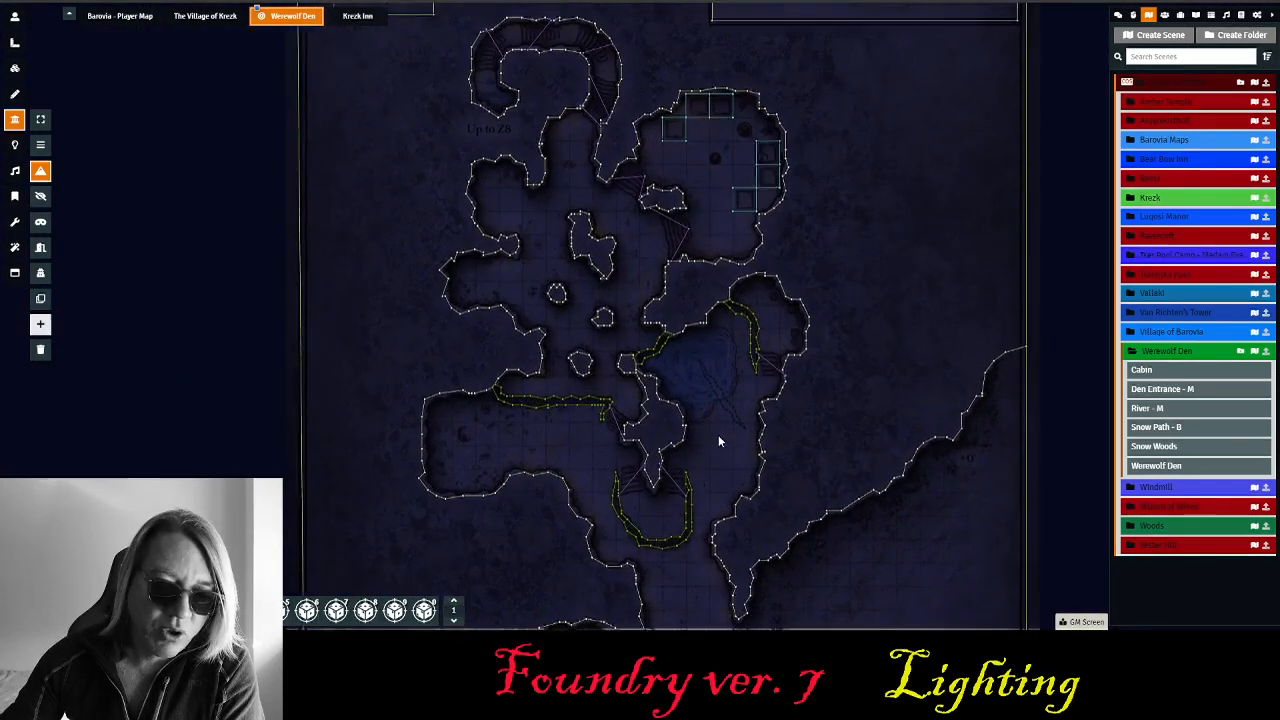
{"action": "left_click_drag", "start_coordinate": [755, 466], "coordinate": [621, 242]}
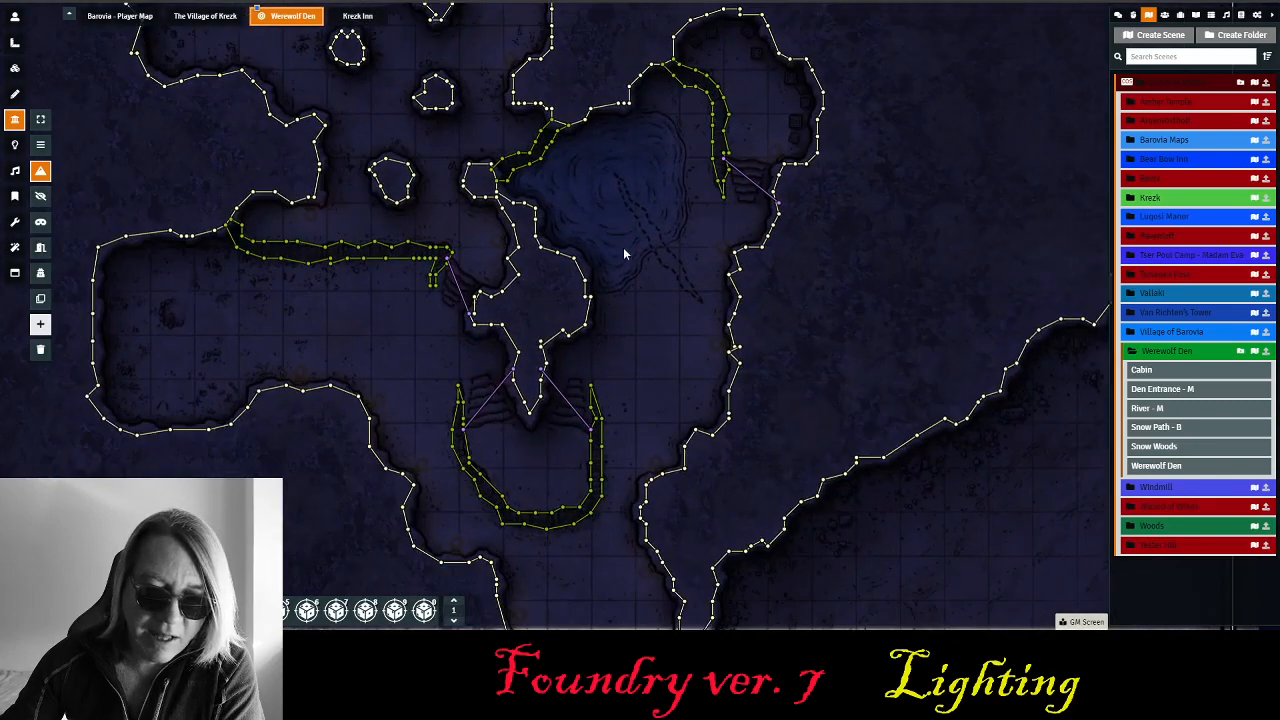
{"action": "scroll", "coordinate": [682, 380], "scroll_direction": "up", "scroll_amount": 3}
{"action": "left_click_drag", "start_coordinate": [722, 122], "coordinate": [751, 406]}
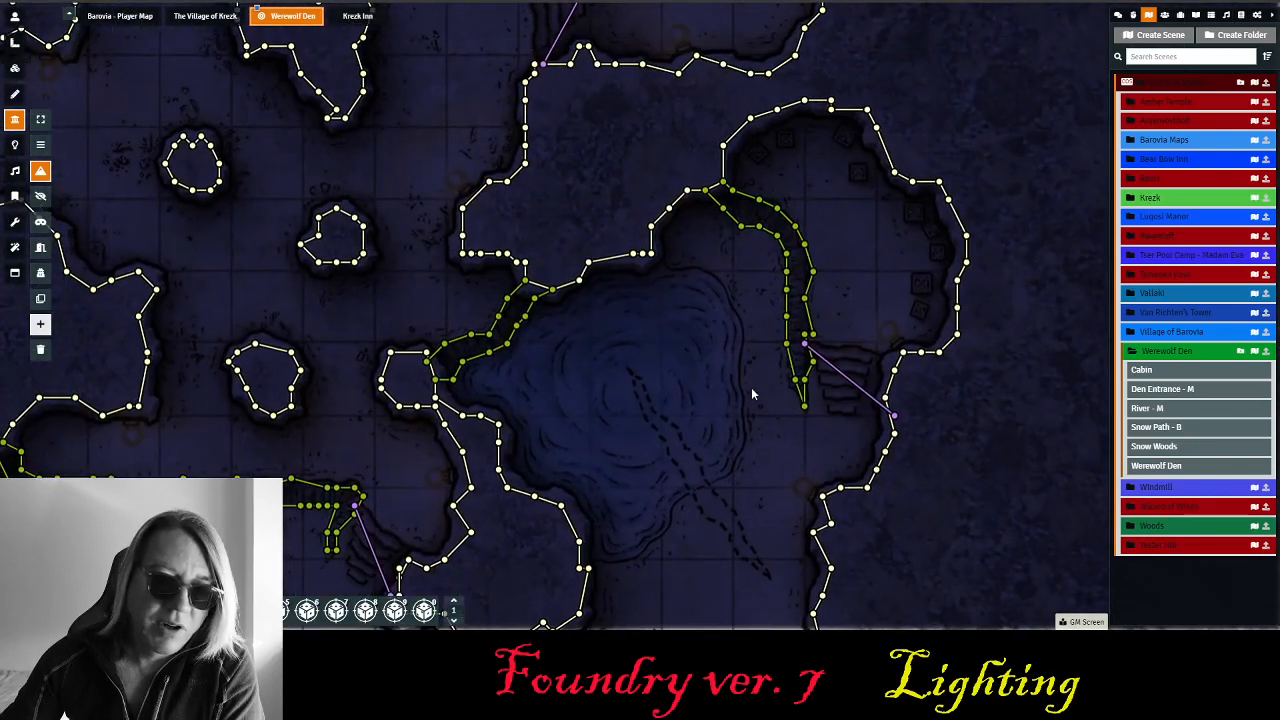
{"action": "scroll", "coordinate": [680, 352], "scroll_direction": "down", "scroll_amount": 10}
{"action": "left_click_drag", "start_coordinate": [622, 272], "coordinate": [713, 583]}
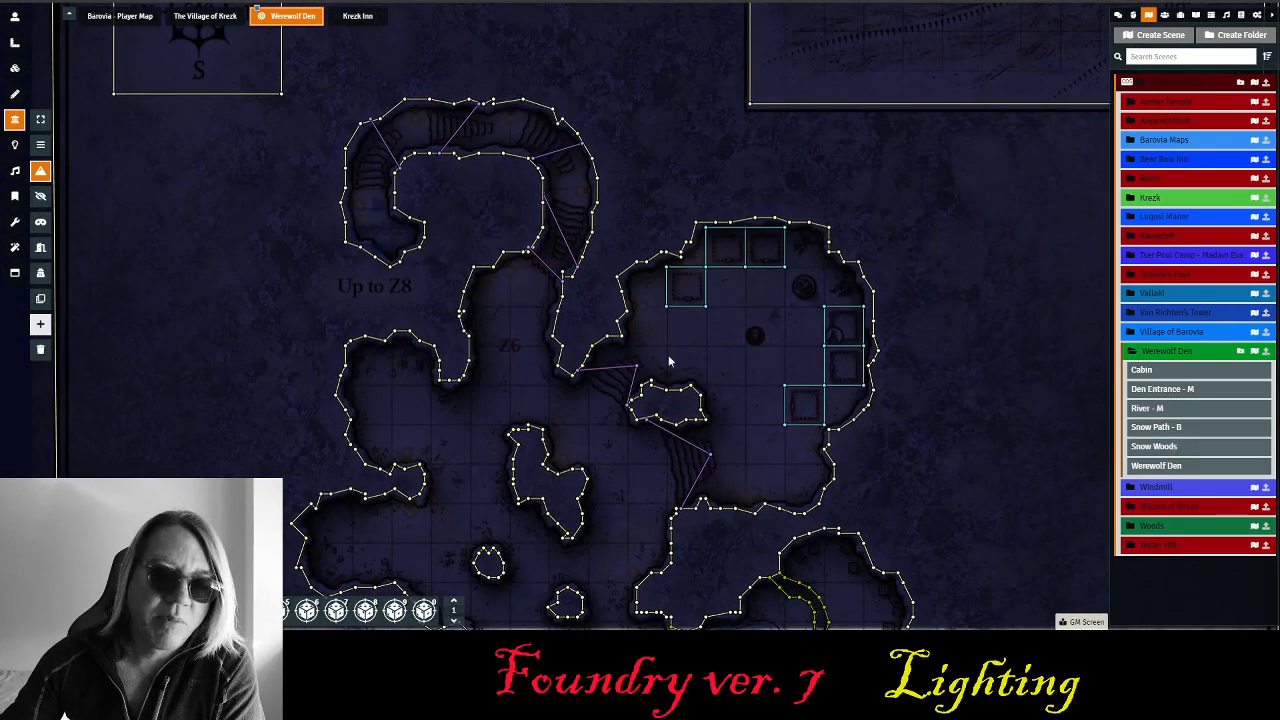
{"action": "left_click_drag", "start_coordinate": [641, 96], "coordinate": [924, 325]}
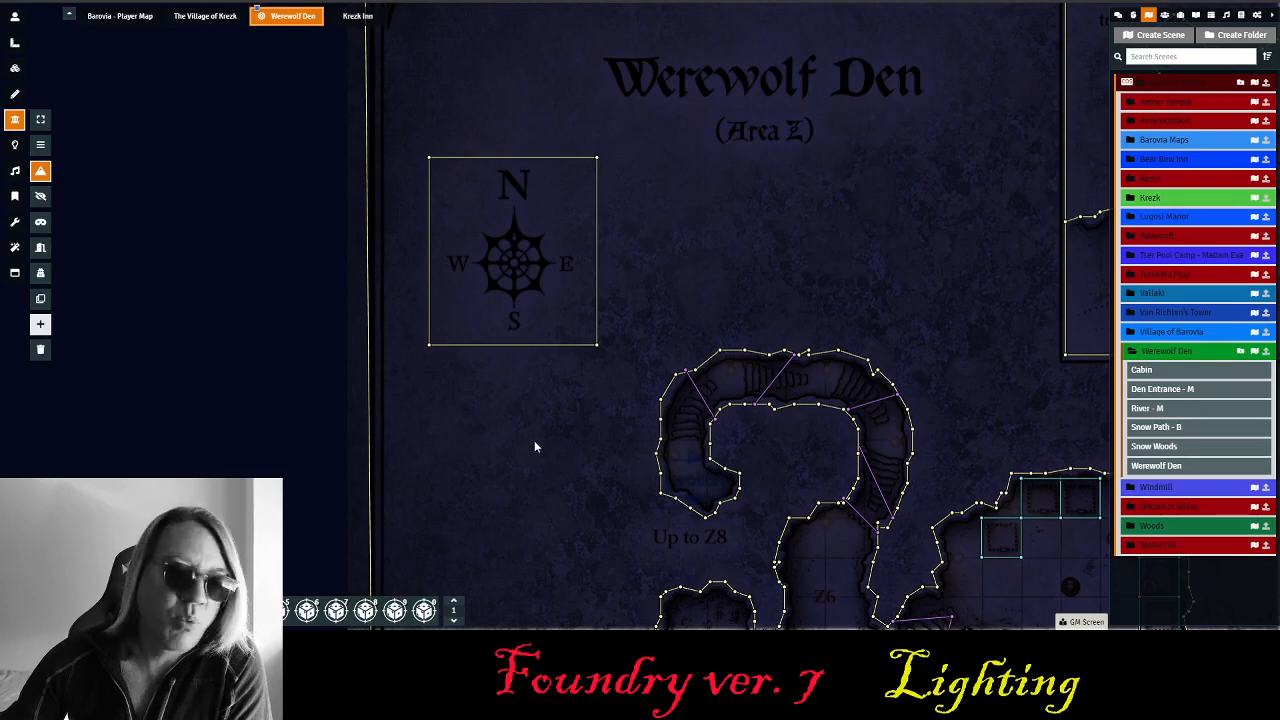
- Switch to the lighting layer and place a light source on the compass with a dim radius of about 72 grid units
{"action": "left_click_drag", "start_coordinate": [531, 447], "coordinate": [564, 430]}
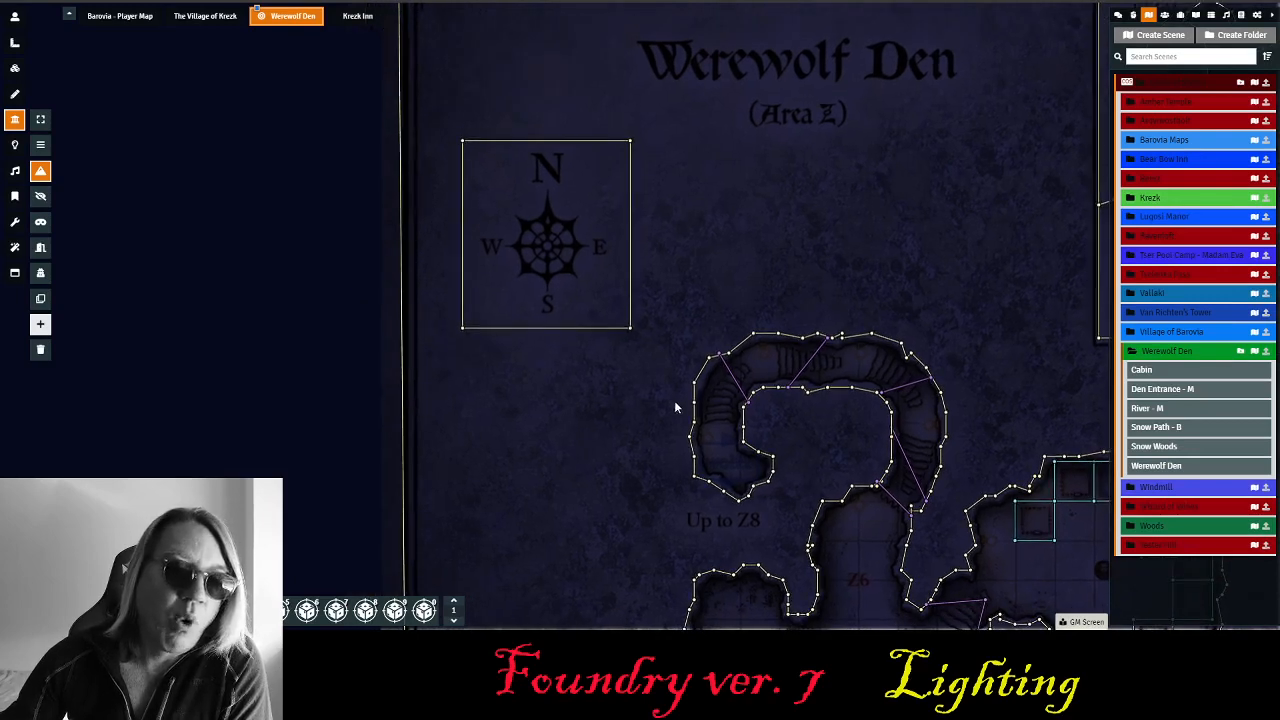
{"action": "left_click", "coordinate": [14, 145]}
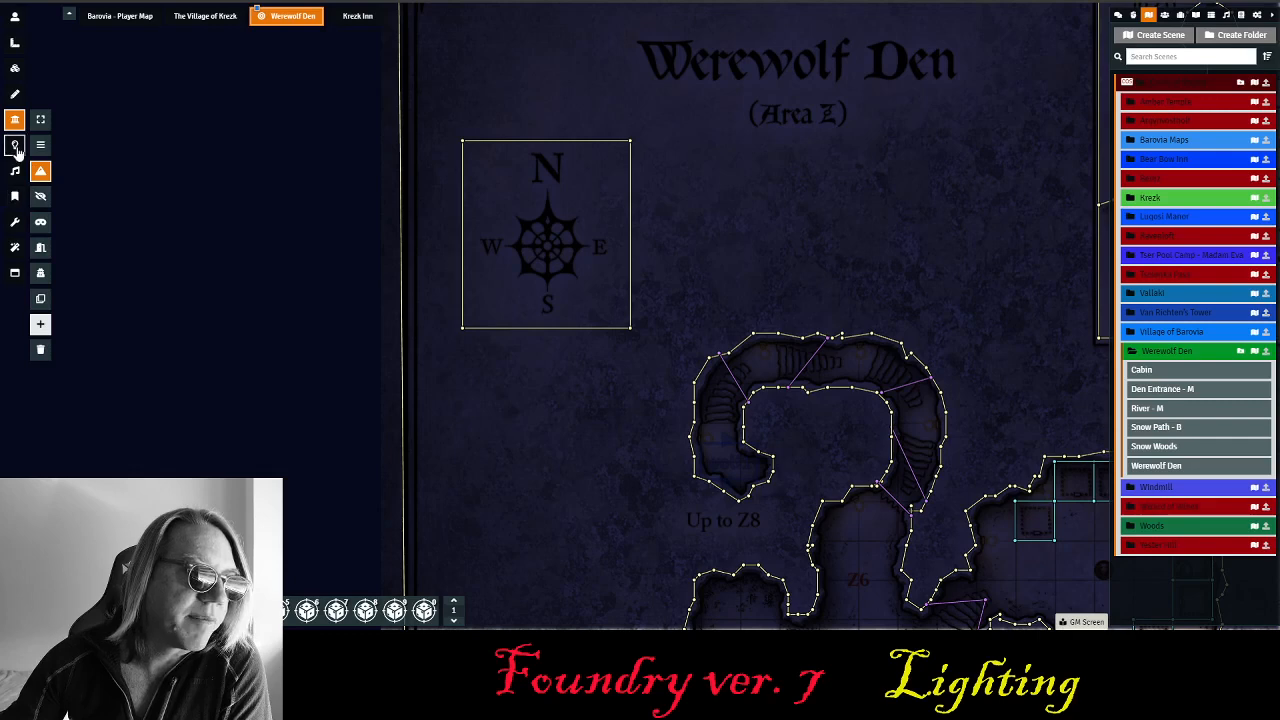
{"action": "left_click_drag", "start_coordinate": [582, 264], "coordinate": [753, 405]}
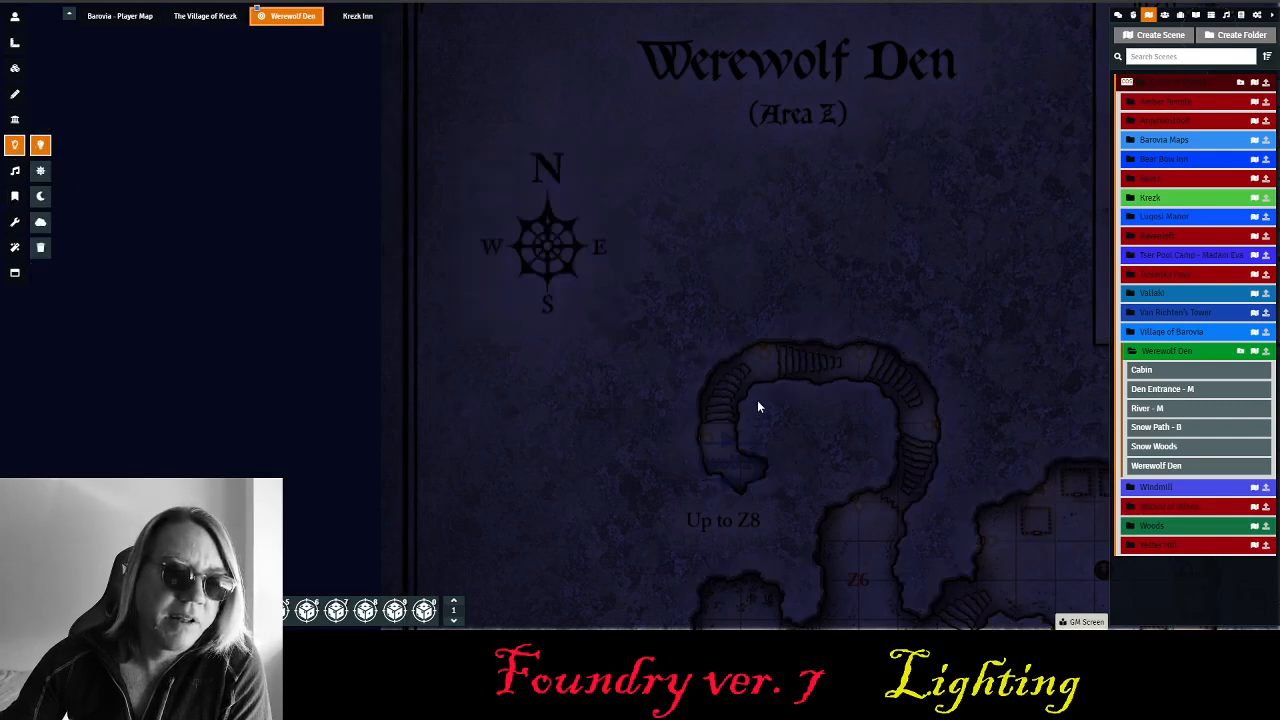
- Set the compass light's color to dark blue #1f3770 and its animation type to Ghostly Light, and update the light source
{"action": "double_click", "coordinate": [545, 234]}
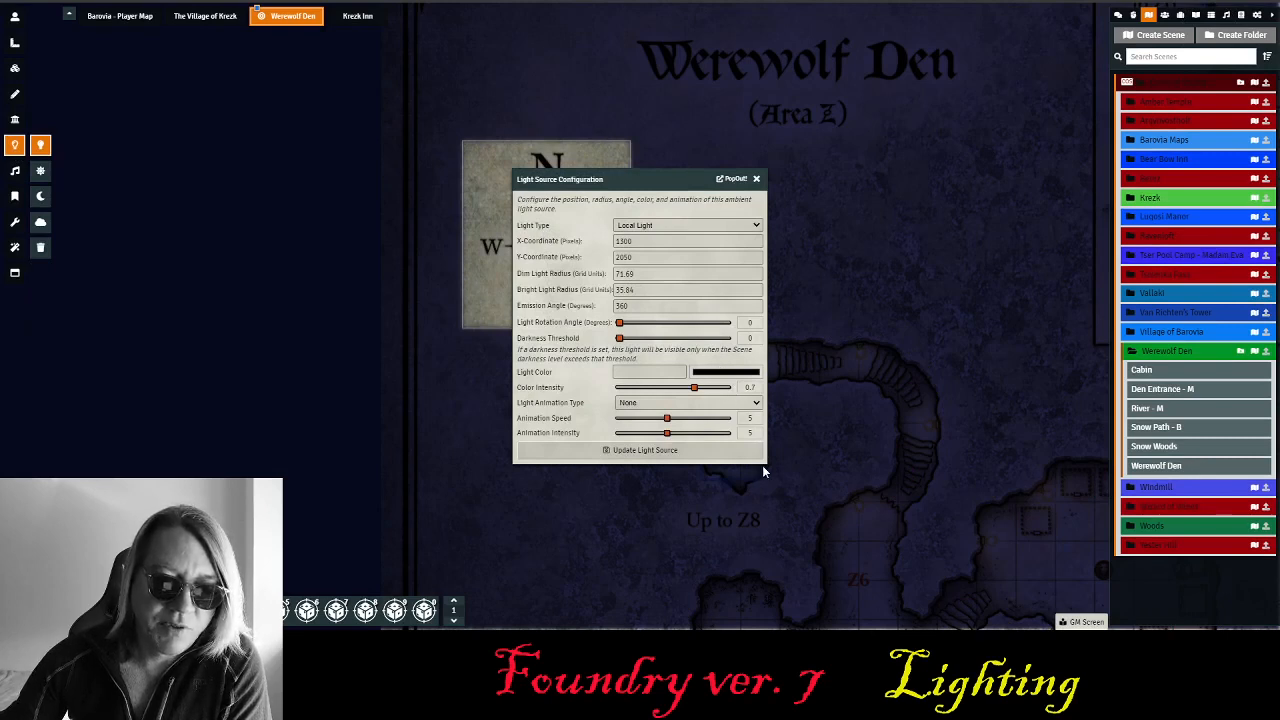
{"action": "left_click", "coordinate": [780, 422]}
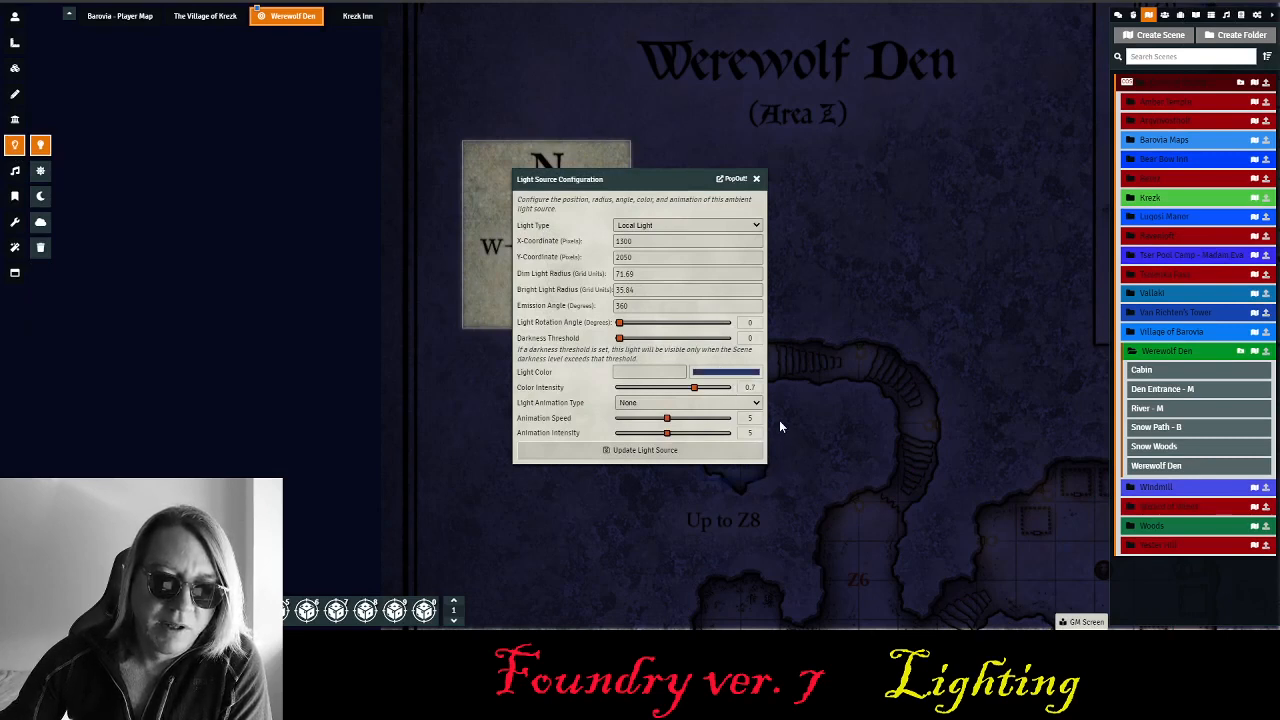
{"action": "left_click", "coordinate": [653, 405]}
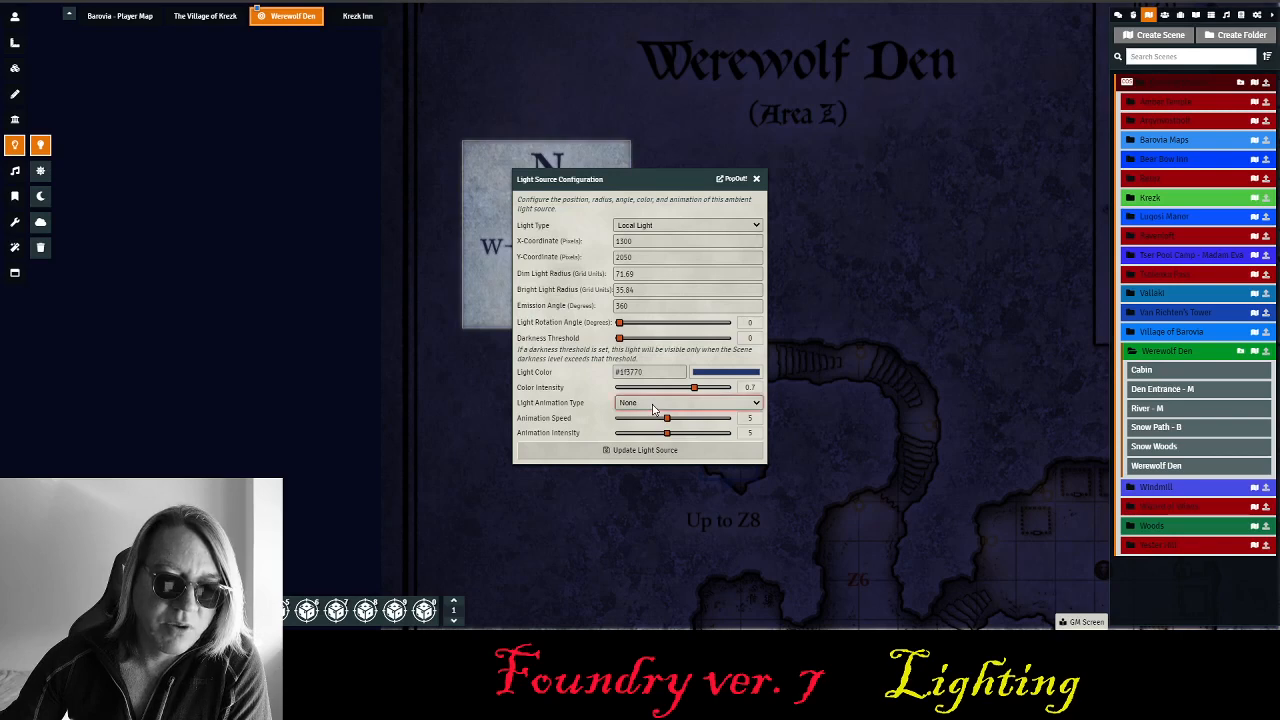
{"action": "left_click", "coordinate": [694, 504]}
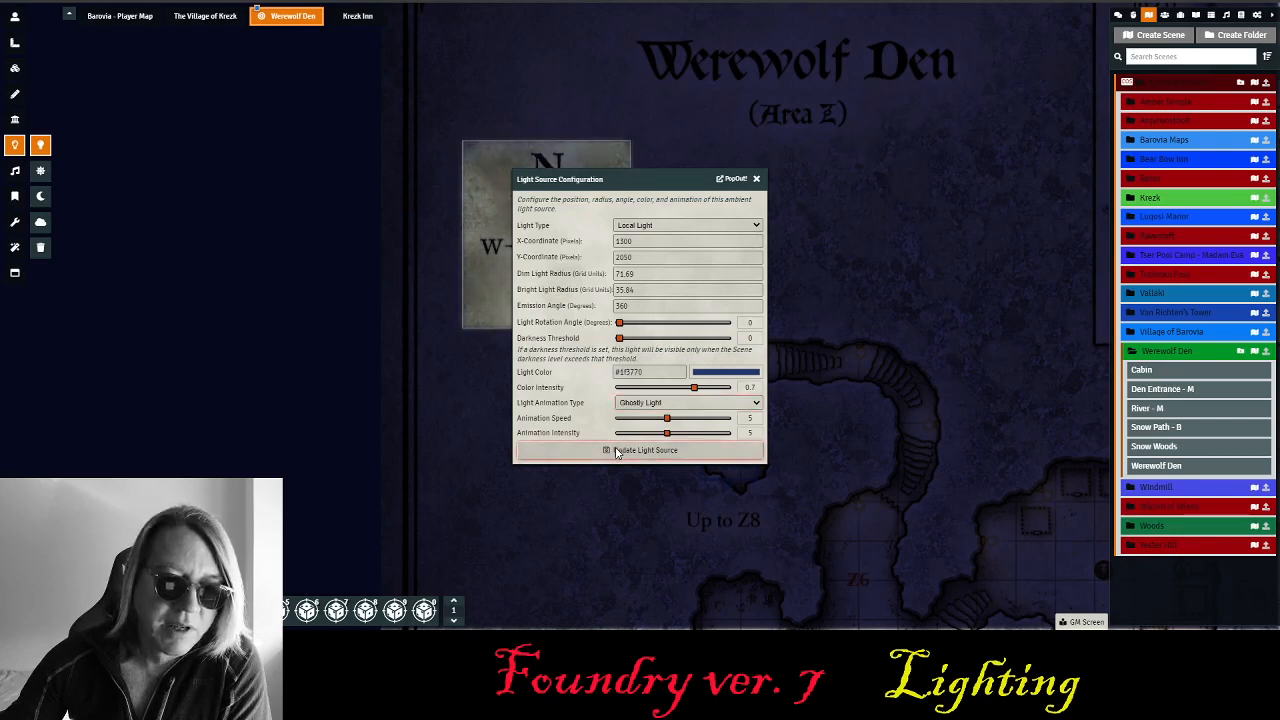
{"action": "left_click", "coordinate": [617, 451]}
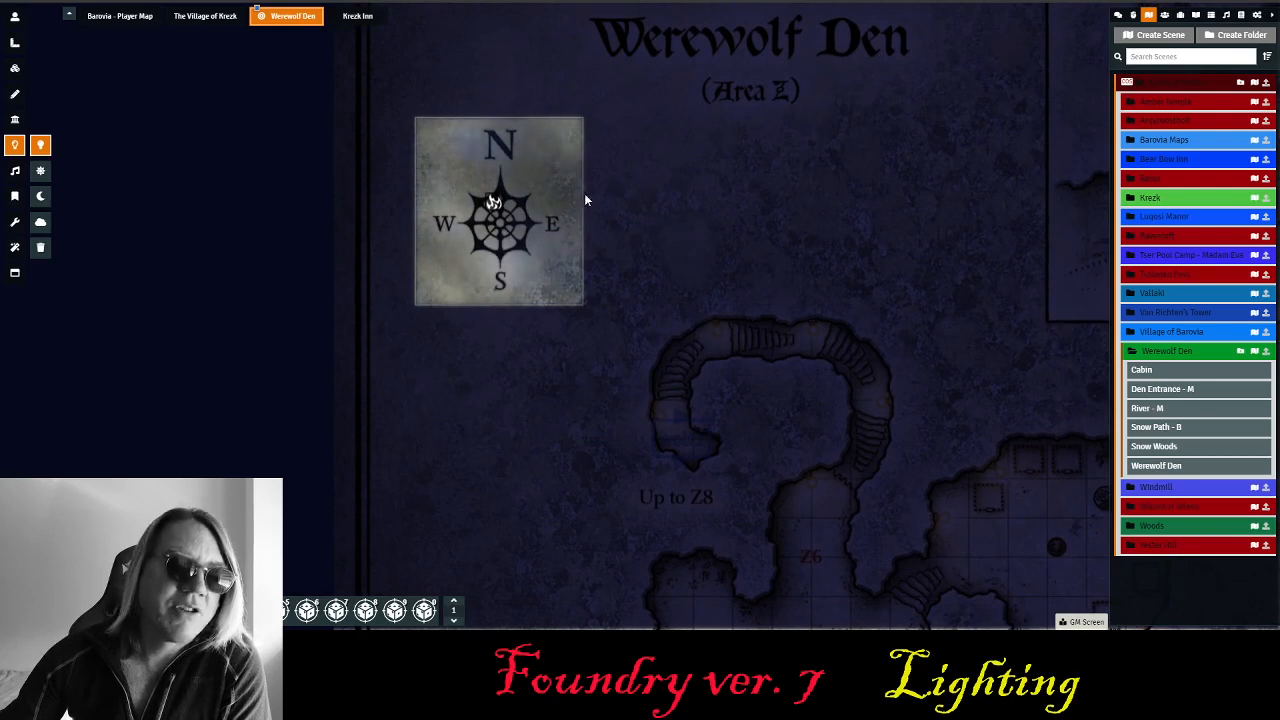
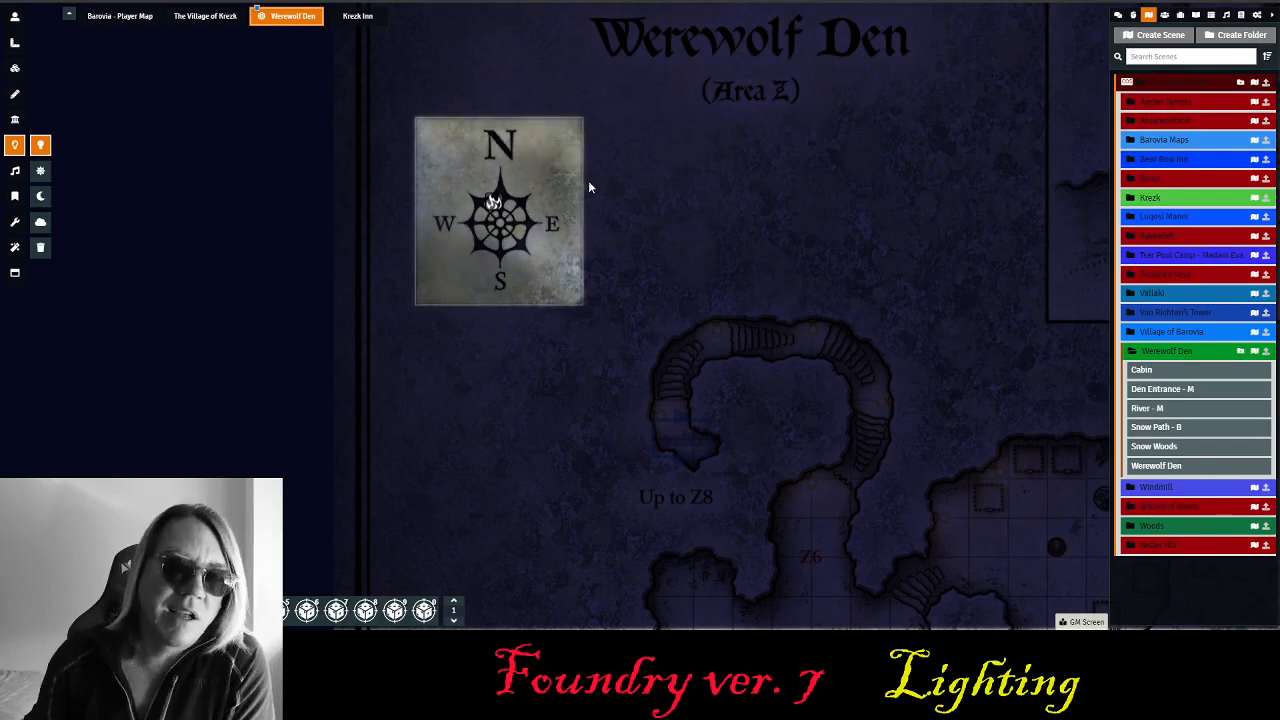
- Place a light source at the lowest torch on the west wall of the cave entrance, about 12.5 grid units in dim radius
{"action": "left_click_drag", "start_coordinate": [757, 437], "coordinate": [534, 60]}
{"action": "left_click_drag", "start_coordinate": [669, 562], "coordinate": [503, 190]}
{"action": "left_click_drag", "start_coordinate": [591, 521], "coordinate": [589, 238]}
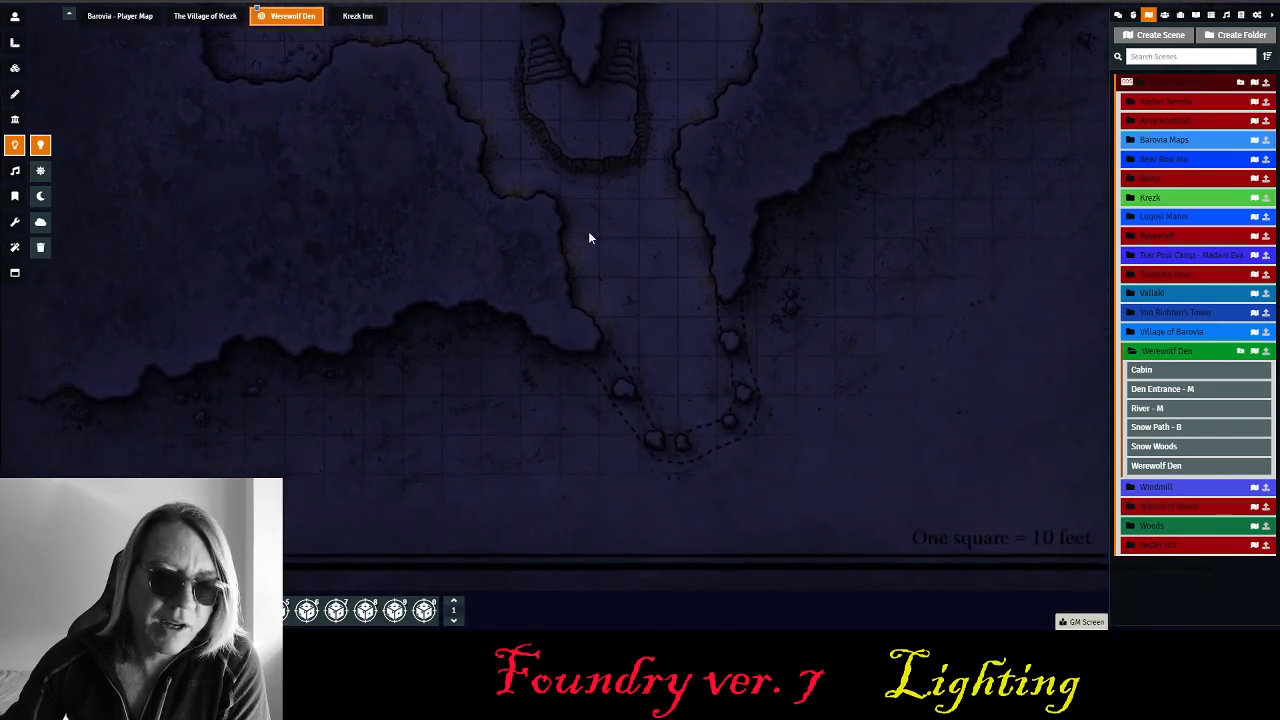
{"action": "scroll", "coordinate": [570, 430], "scroll_direction": "up", "scroll_amount": 5}
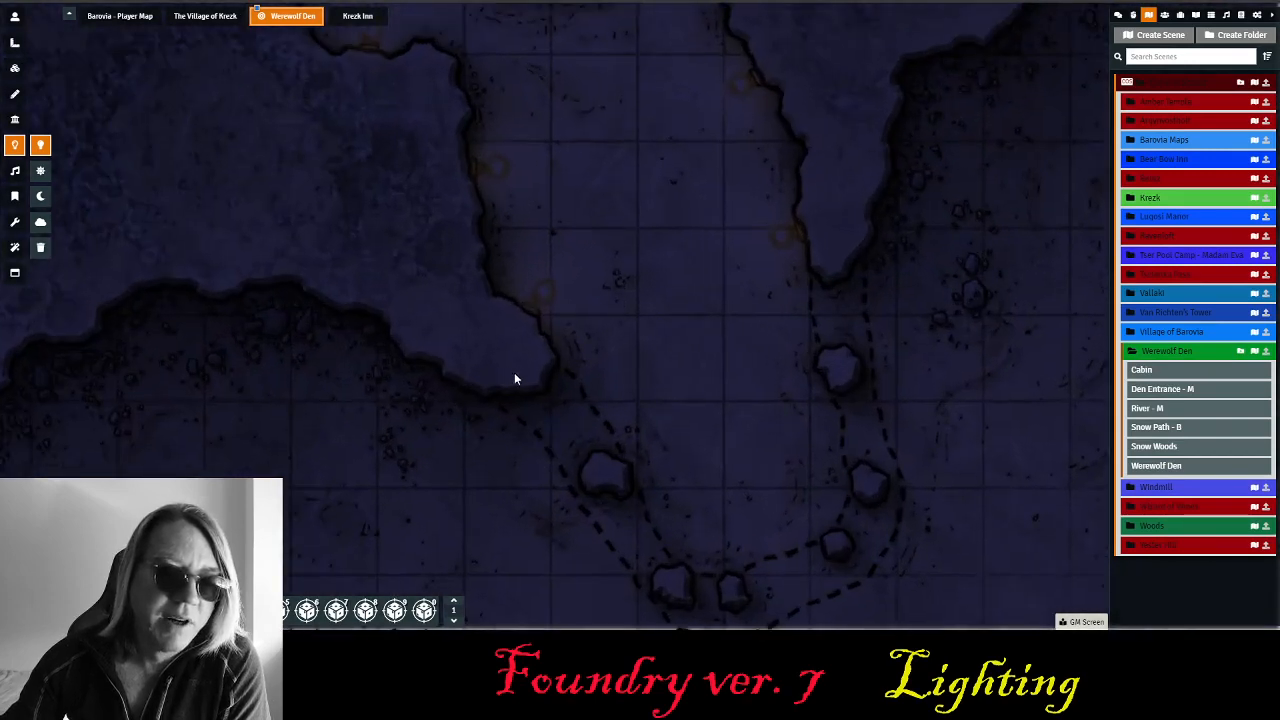
{"action": "left_click_drag", "start_coordinate": [510, 375], "coordinate": [634, 413]}
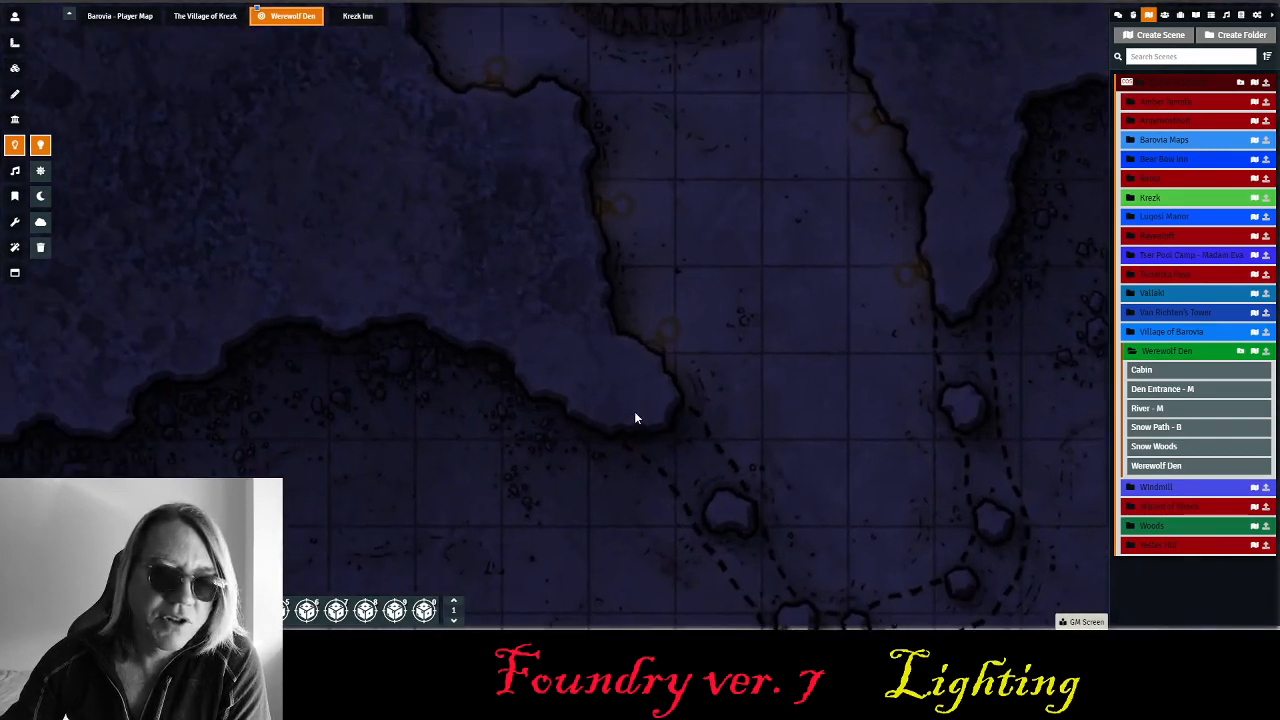
{"action": "left_click_drag", "start_coordinate": [675, 333], "coordinate": [767, 358]}
- Set the entrance torch light's dim radius to 16 and bright radius to 4, keeping its configuration window clear of the light
{"action": "double_click", "coordinate": [673, 333]}
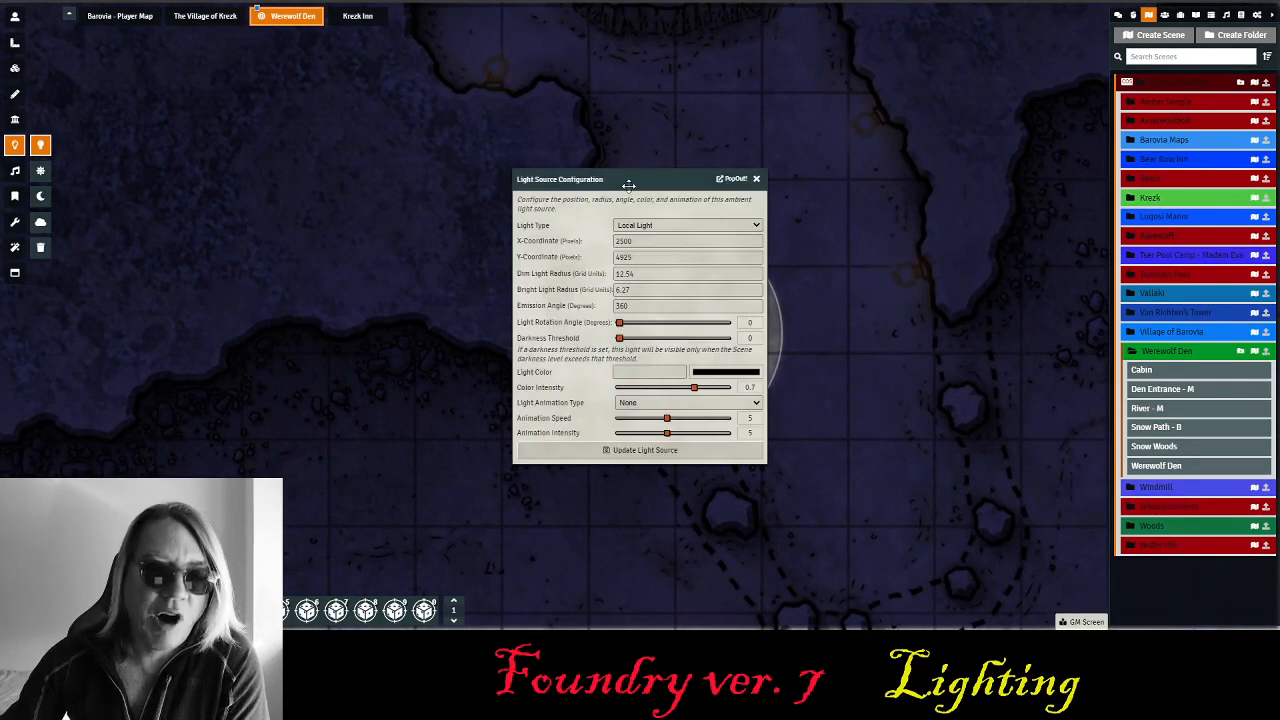
{"action": "left_click_drag", "start_coordinate": [604, 180], "coordinate": [296, 123]}
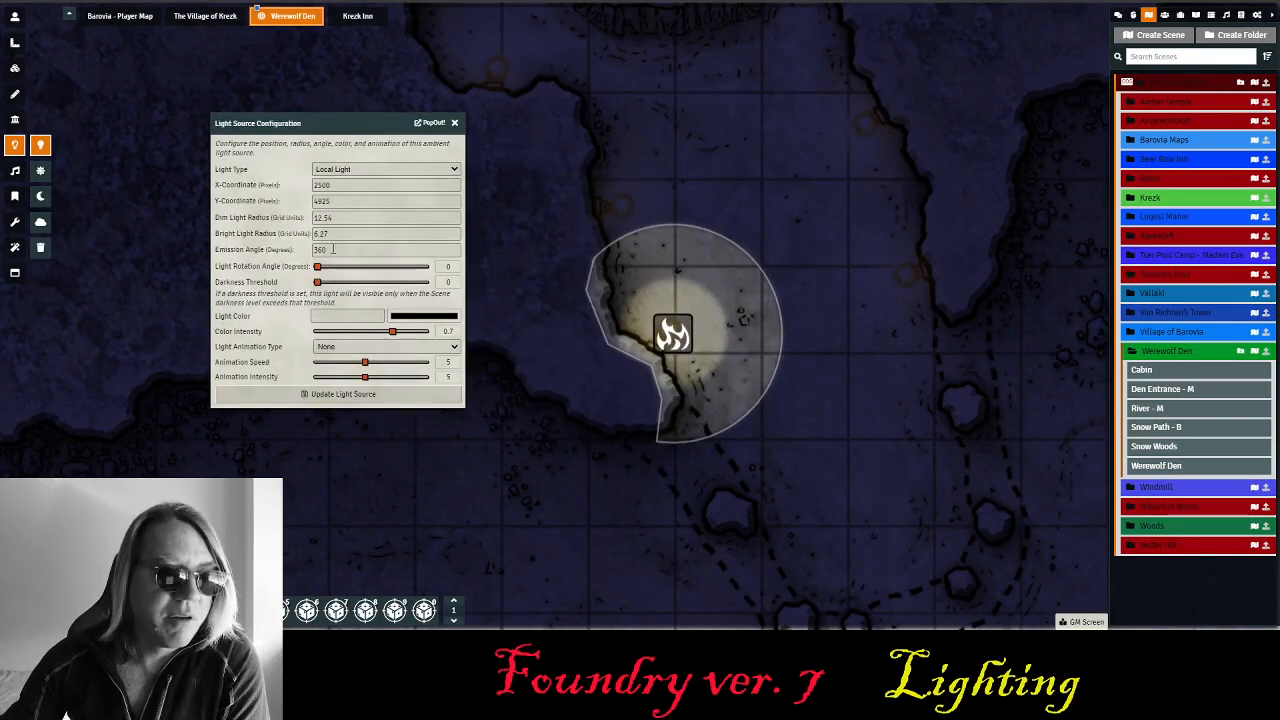
{"action": "left_click_drag", "start_coordinate": [336, 232], "coordinate": [289, 233]}
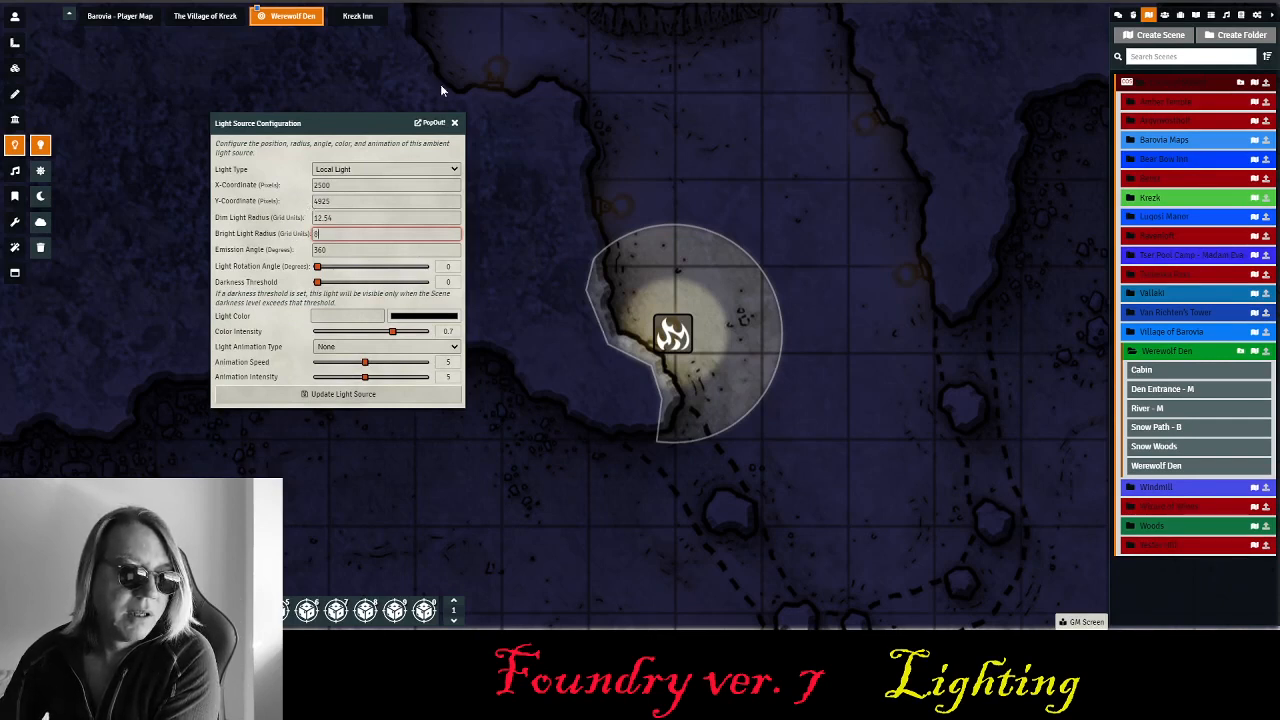
{"action": "left_click", "coordinate": [358, 219]}
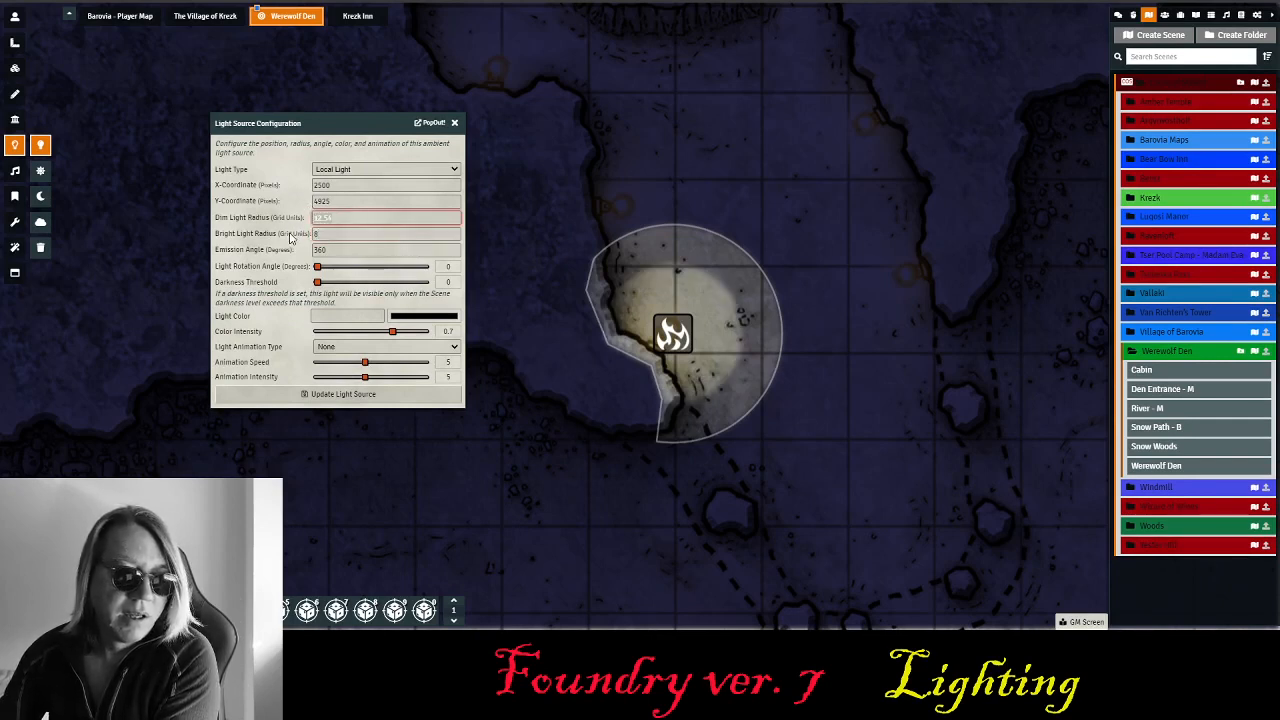
{"action": "left_click", "coordinate": [344, 233]}
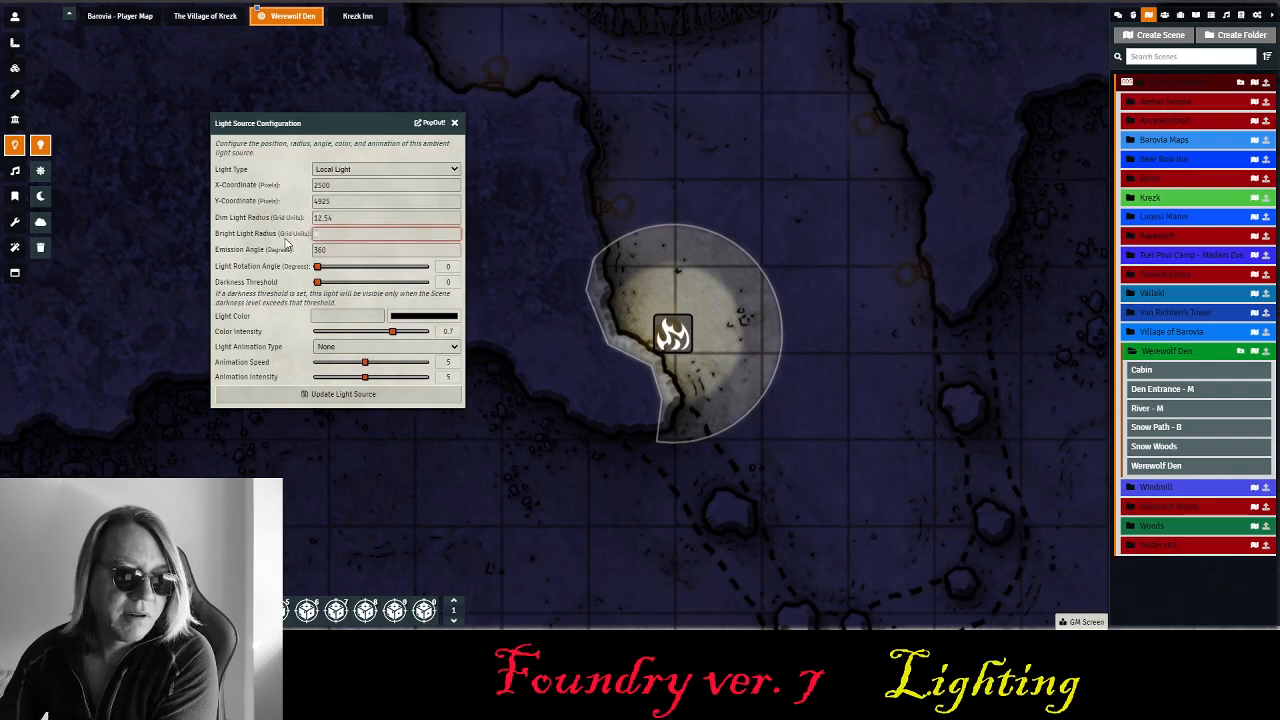
{"action": "left_click", "coordinate": [344, 219]}
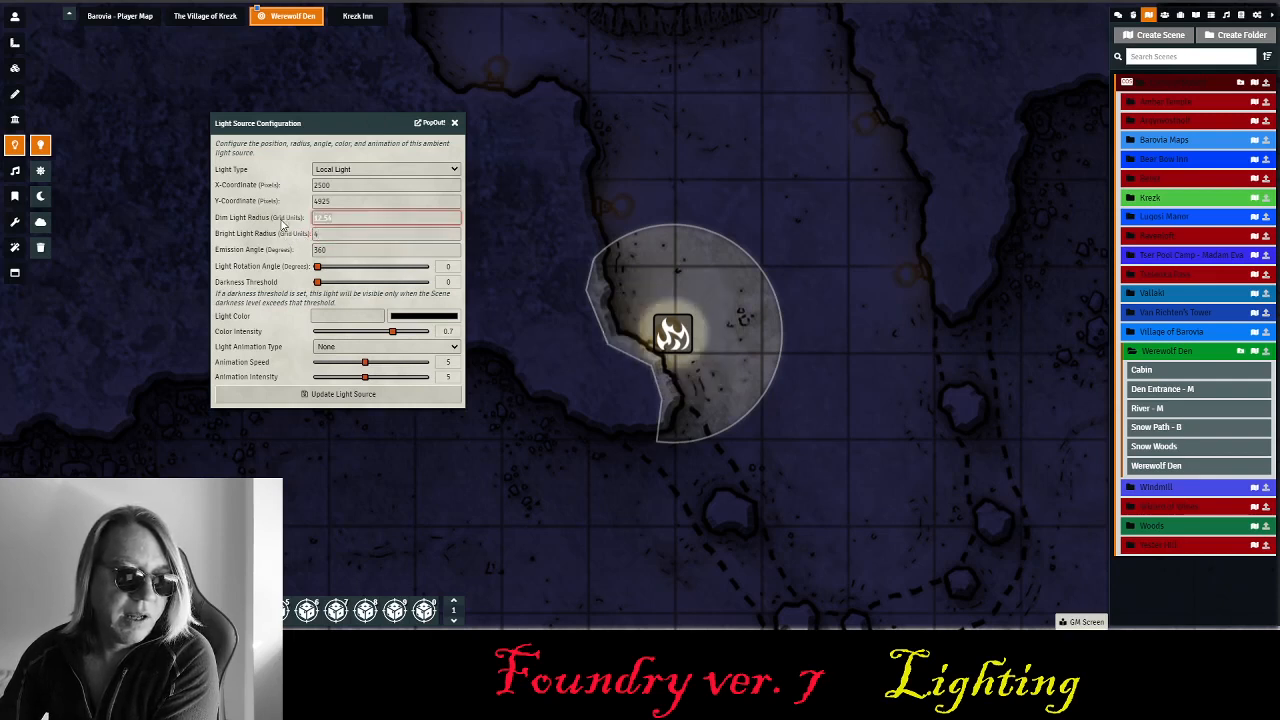
{"action": "type", "text": "16"}
{"action": "left_click", "coordinate": [378, 232]}
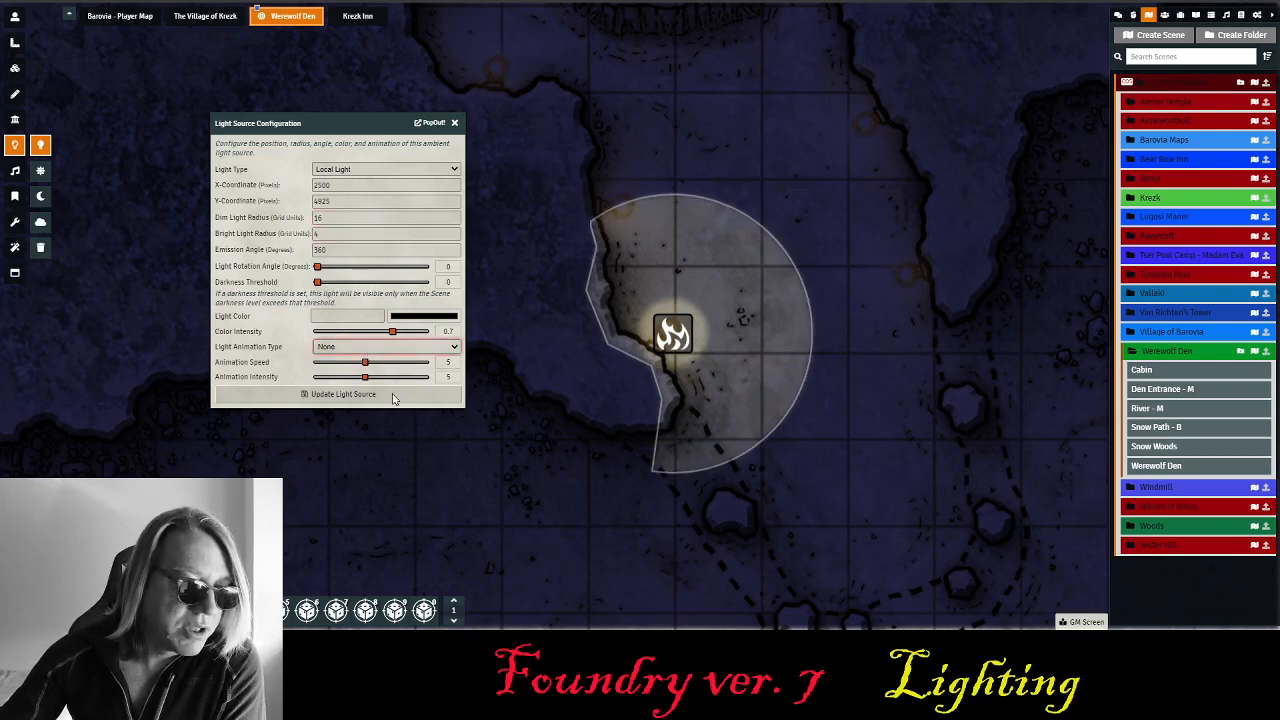
- Give the entrance torch light the Blurred Torch animation and a dark orange-brown light color
{"action": "left_click", "coordinate": [414, 478]}
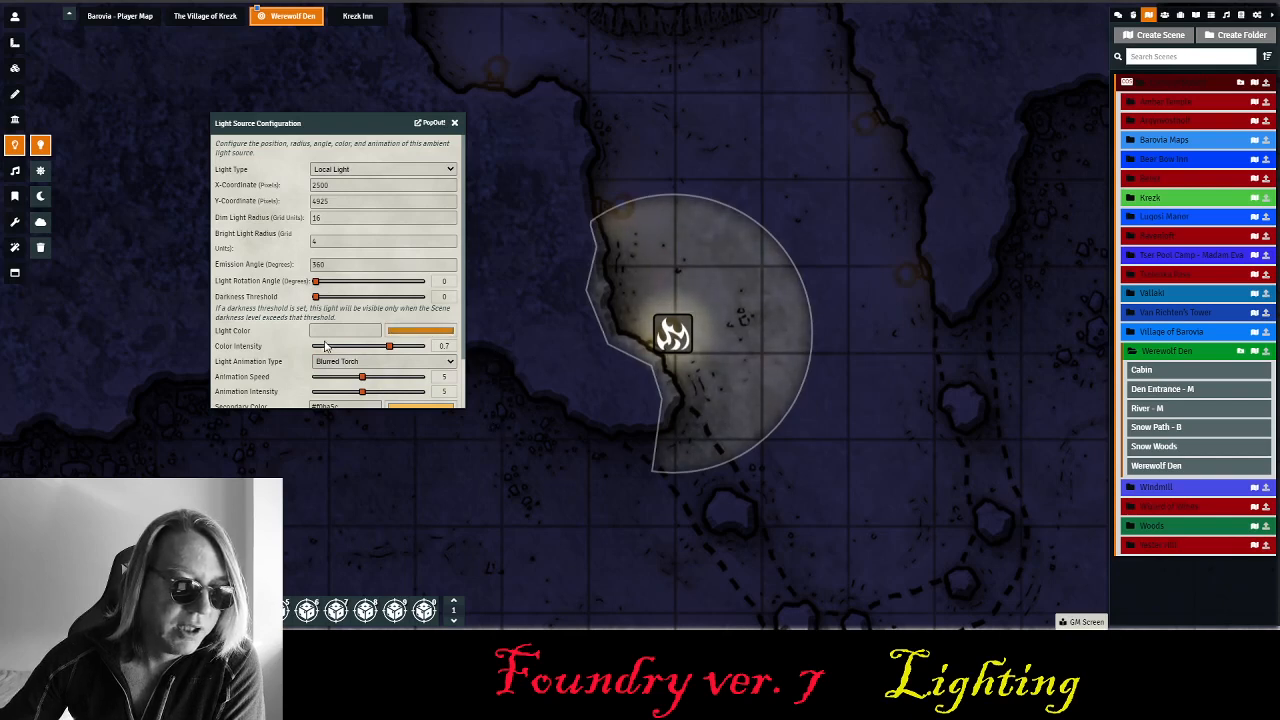
{"action": "key", "text": "ctrl+z"}
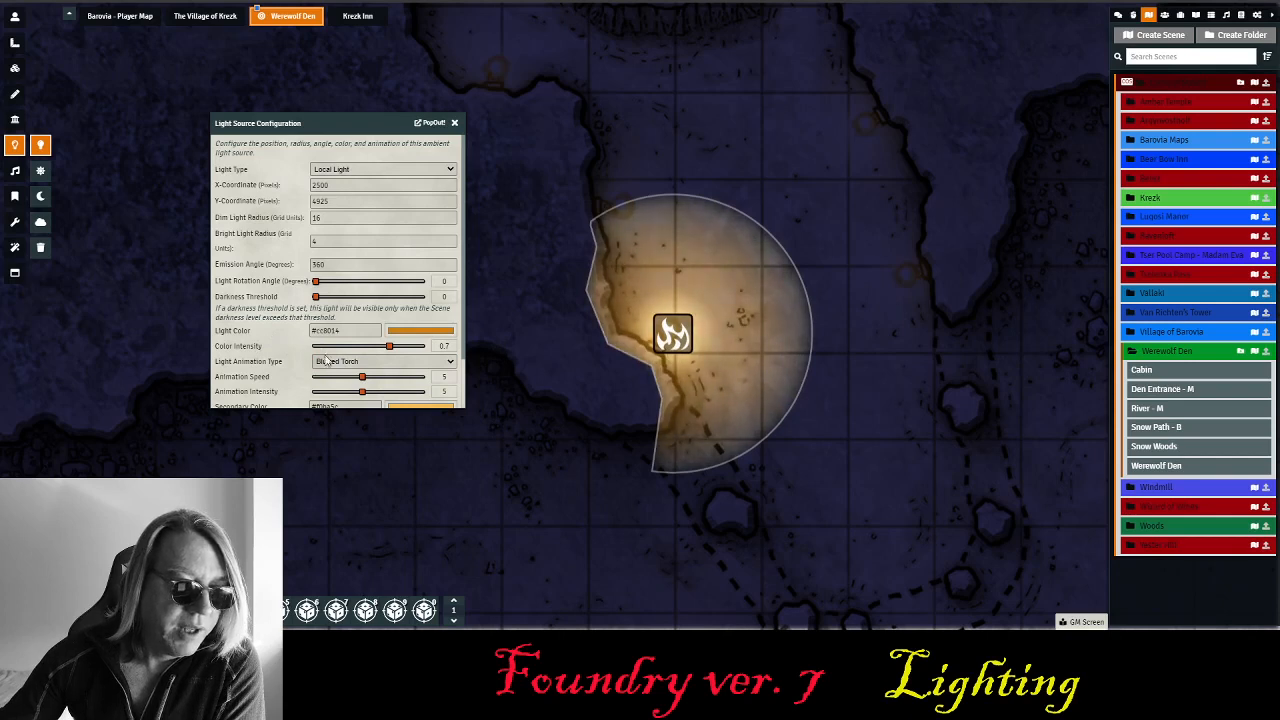
{"action": "left_click", "coordinate": [497, 382]}
{"action": "left_click", "coordinate": [271, 322]}
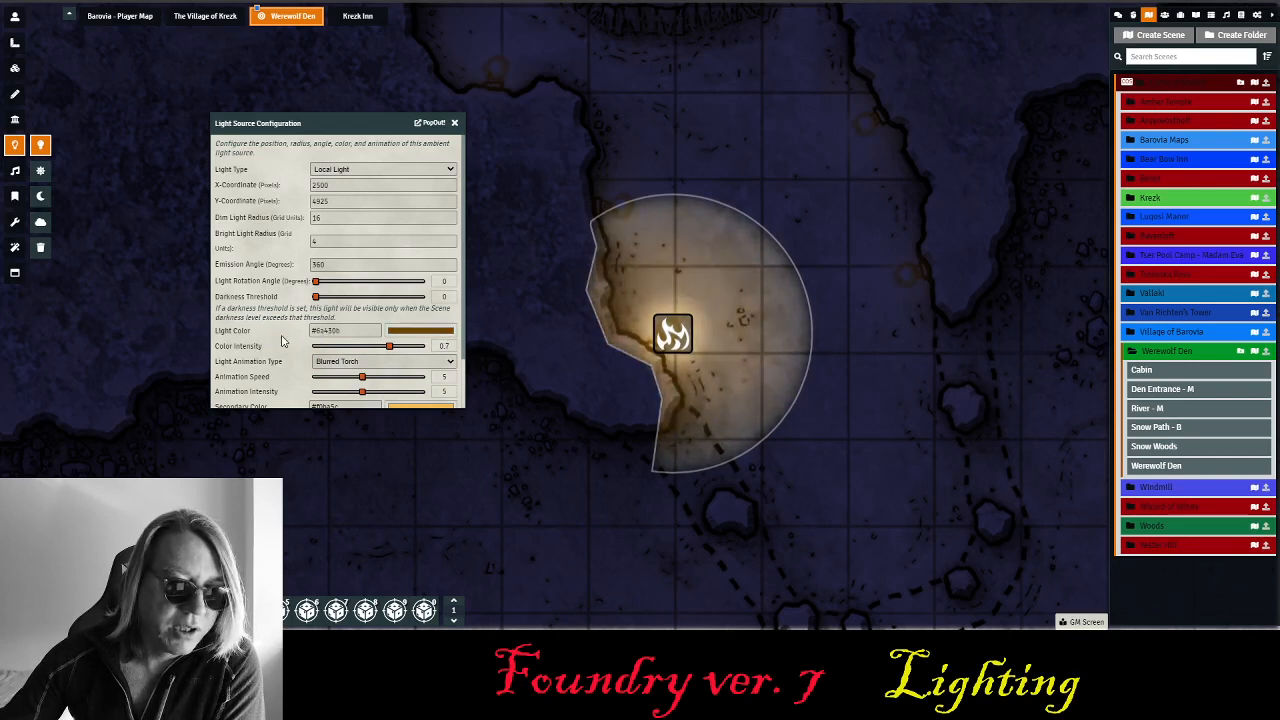
- Set the torch light's animation speed to 1 and animation intensity to 2, and update the light source
{"action": "left_click", "coordinate": [316, 377]}
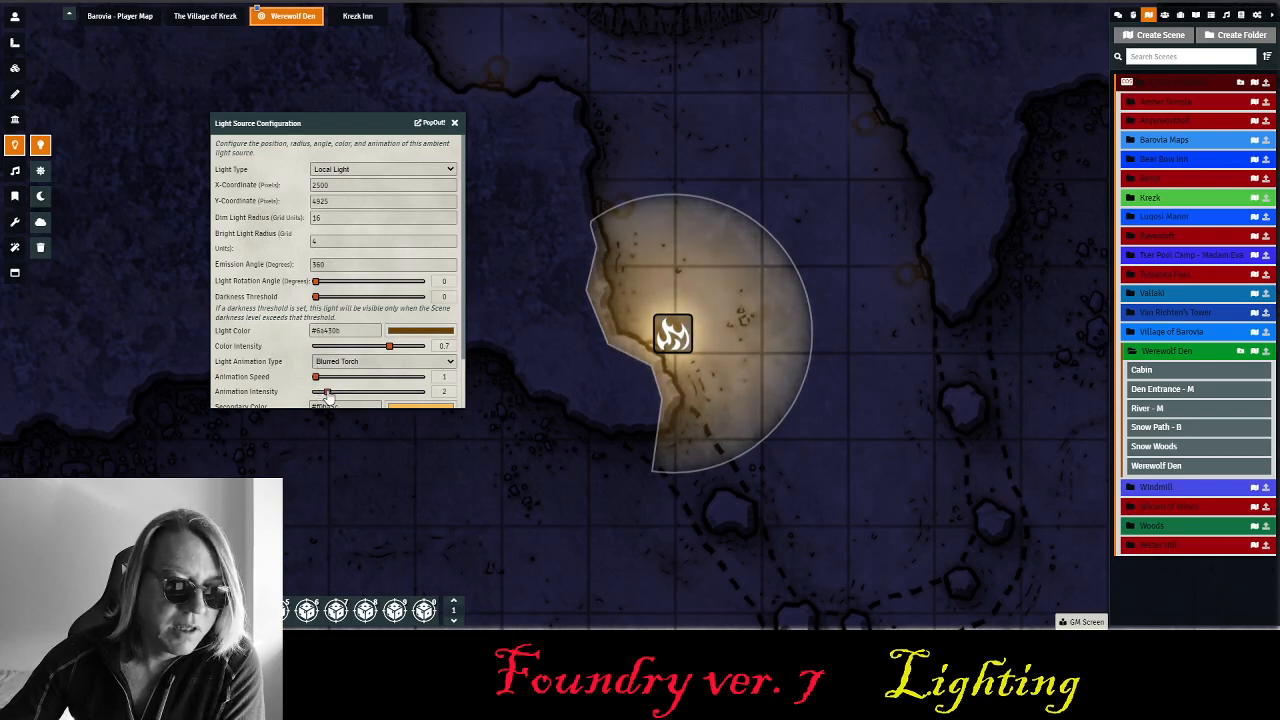
{"action": "scroll", "coordinate": [400, 280], "scroll_direction": "down", "scroll_amount": 1}
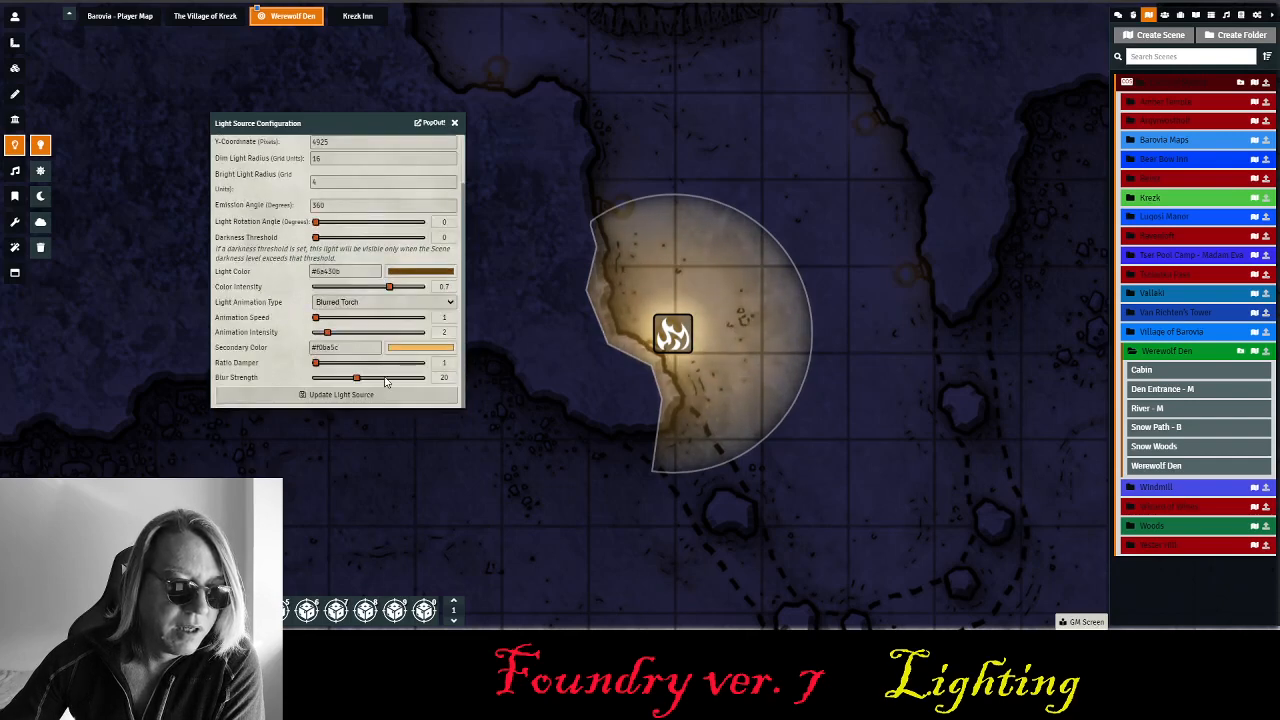
{"action": "left_click", "coordinate": [323, 395]}
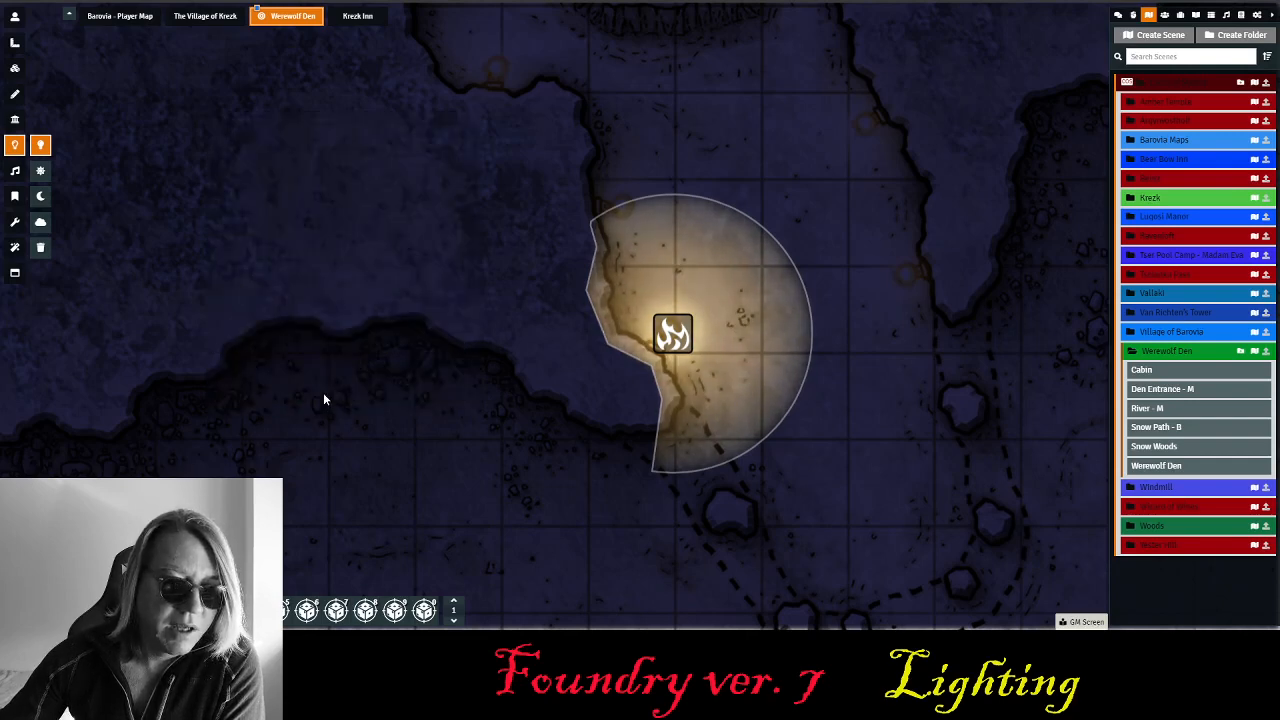
- Reopen the entrance torch light's configuration and change its secondary color to dark brown #6b4d1a
{"action": "double_click", "coordinate": [673, 336]}
{"action": "scroll", "coordinate": [443, 366], "scroll_direction": "down", "scroll_amount": 2}
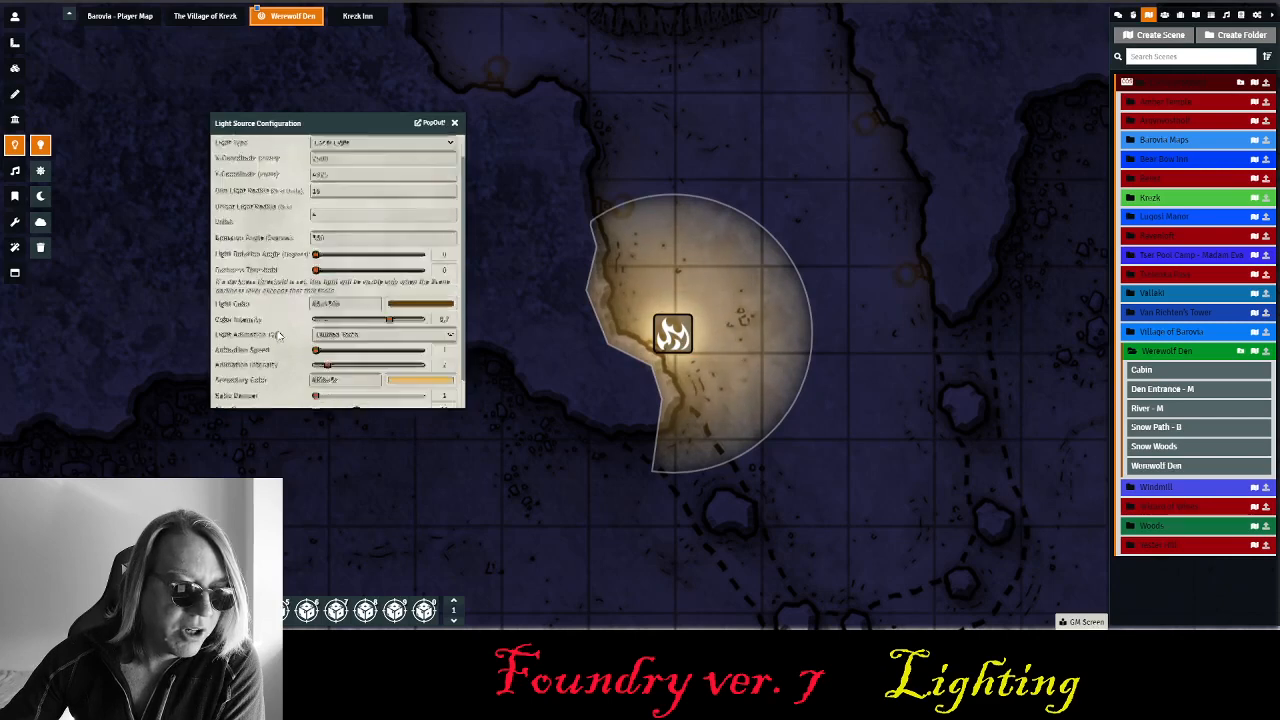
{"action": "left_click", "coordinate": [423, 350]}
{"action": "left_click", "coordinate": [477, 398]}
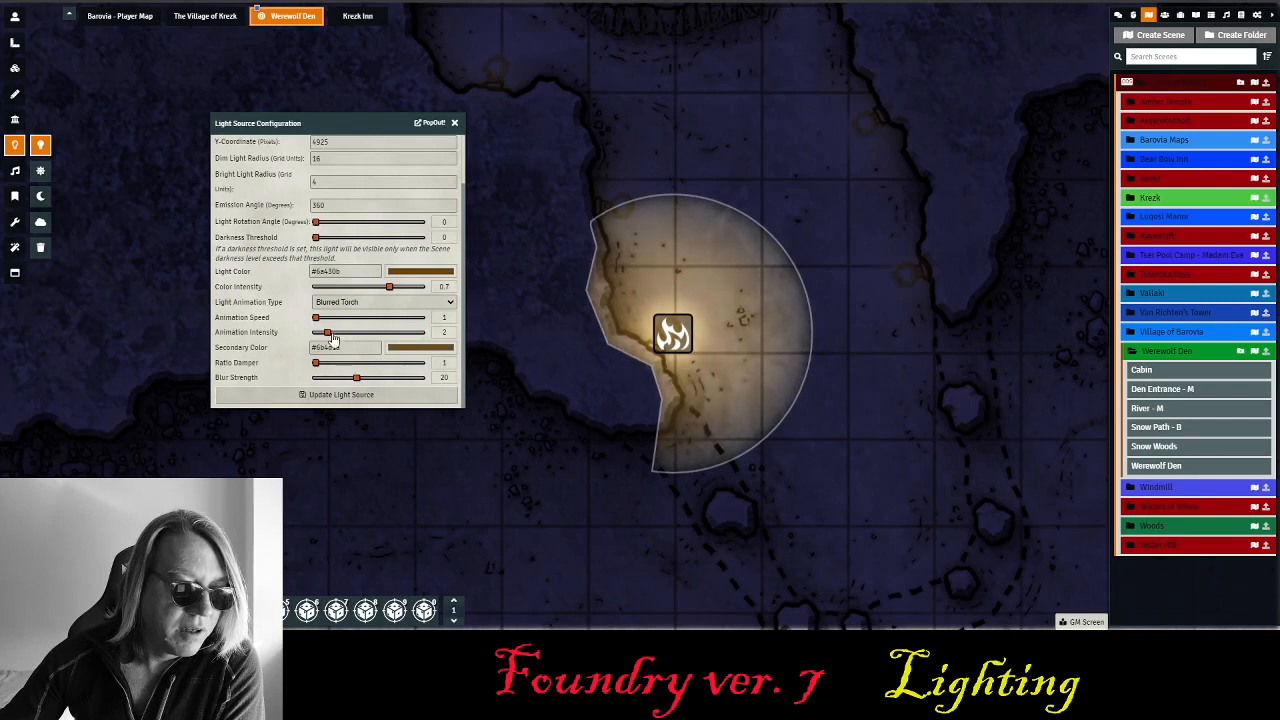
- Set the torch light's color intensity to 0.6, animation speed to 4 and animation intensity to 8, and update the light source
{"action": "left_click", "coordinate": [378, 288]}
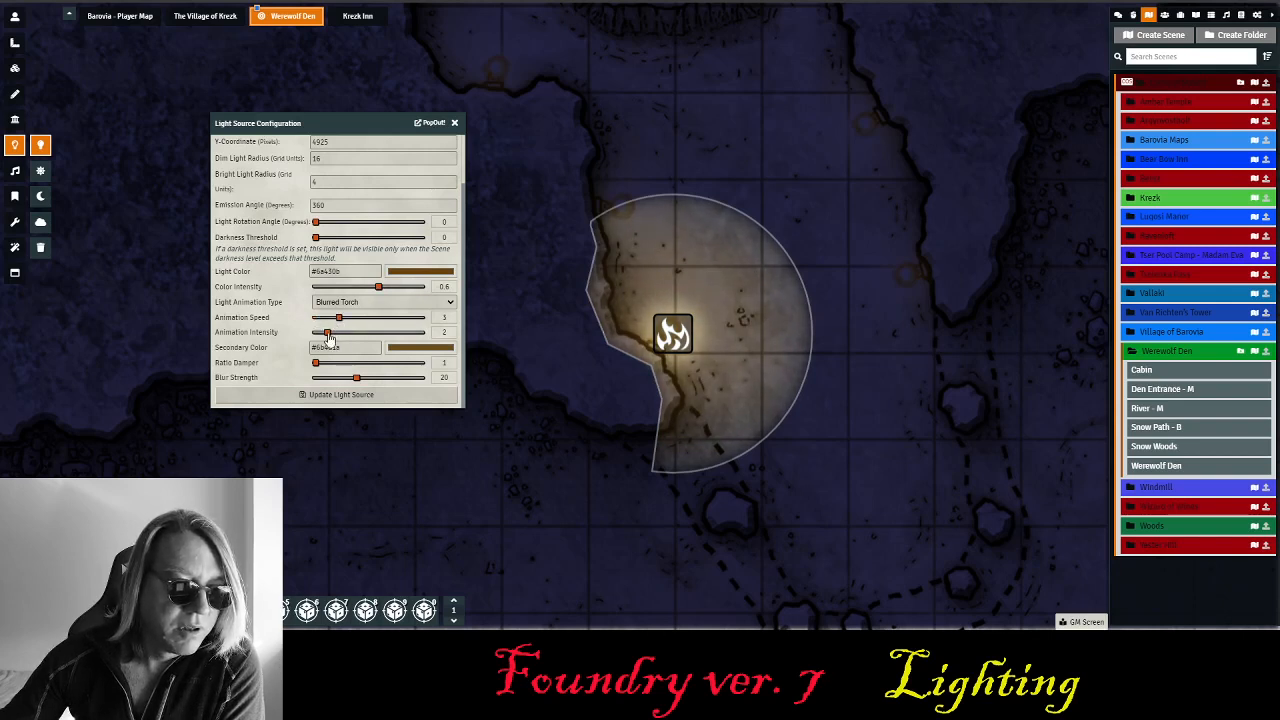
{"action": "left_click_drag", "start_coordinate": [378, 336], "coordinate": [352, 321]}
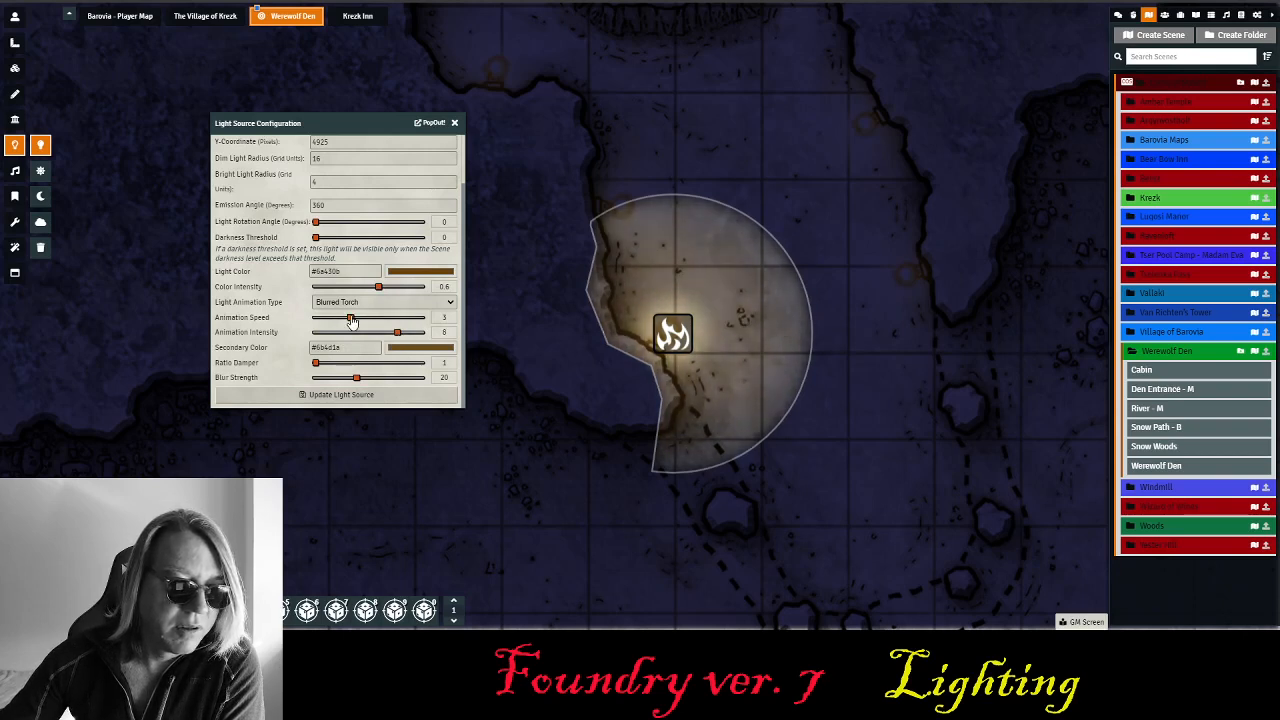
{"action": "left_click", "coordinate": [358, 397]}
- Copy the entrance torch light and paste it at the next torch up the west wall, moved just inside the passage
{"action": "left_click_drag", "start_coordinate": [362, 398], "coordinate": [266, 345]}
{"action": "scroll", "coordinate": [334, 467], "scroll_direction": "down", "scroll_amount": 4}
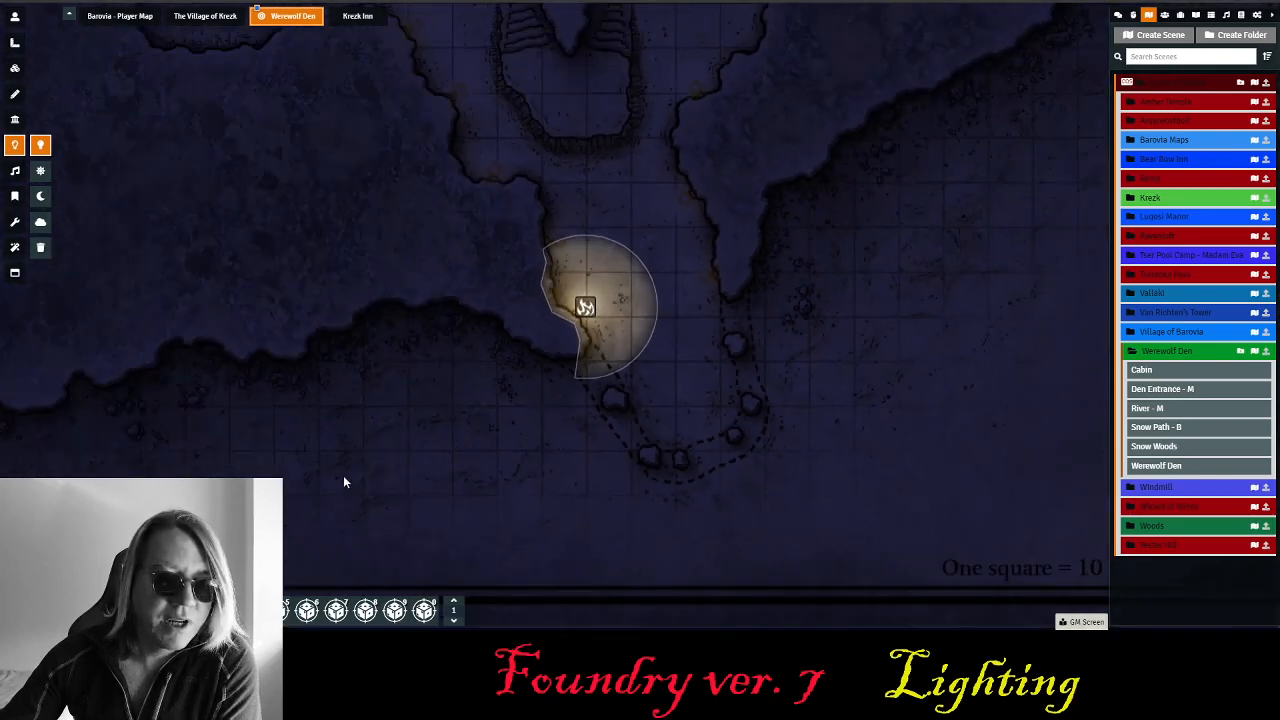
{"action": "scroll", "coordinate": [440, 463], "scroll_direction": "up", "scroll_amount": 2}
{"action": "scroll", "coordinate": [435, 443], "scroll_direction": "up", "scroll_amount": 2}
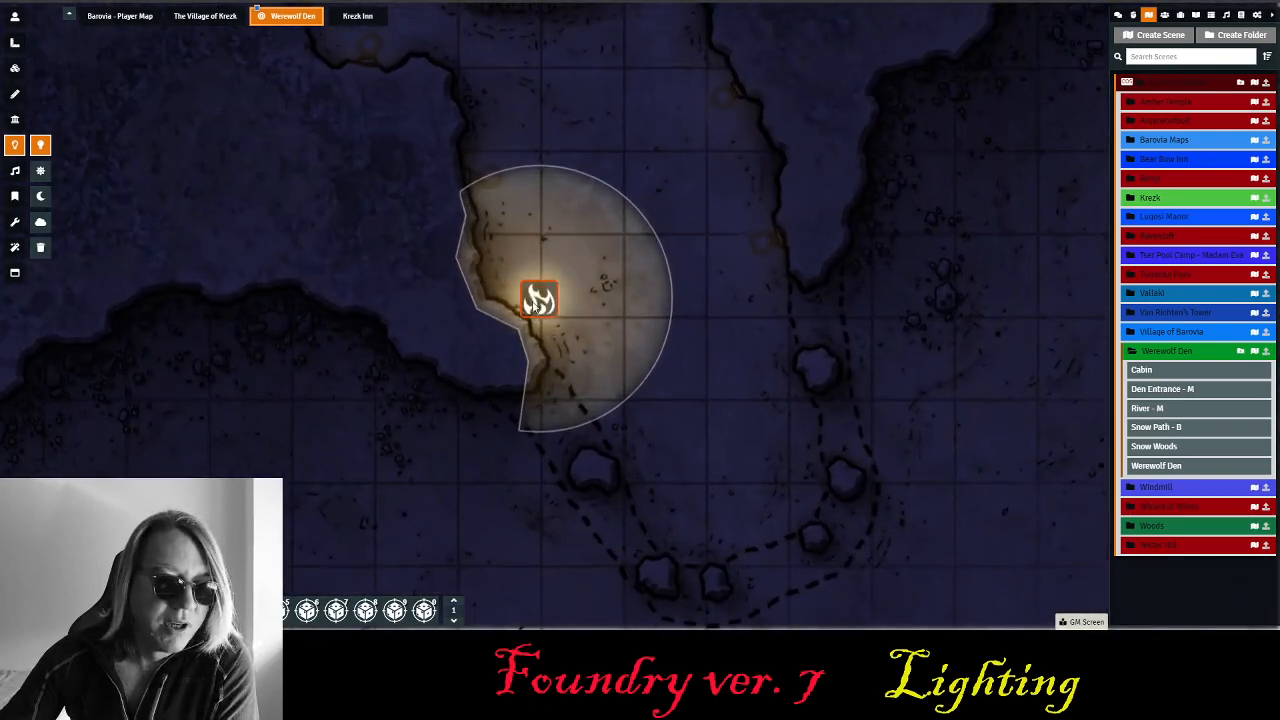
{"action": "key", "text": "ctrl+c"}
{"action": "key", "text": "Up"}
{"action": "key", "text": "Up"}
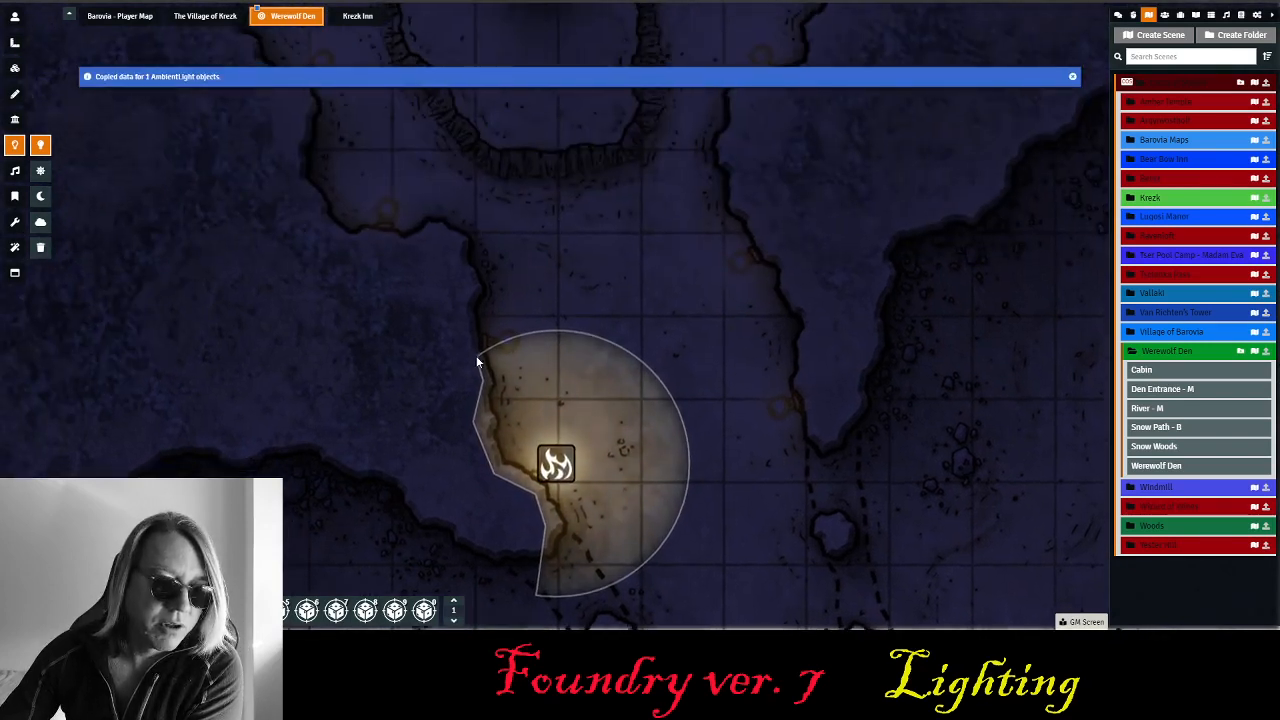
{"action": "key", "text": "ctrl+v"}
{"action": "left_click_drag", "start_coordinate": [478, 318], "coordinate": [518, 340]}
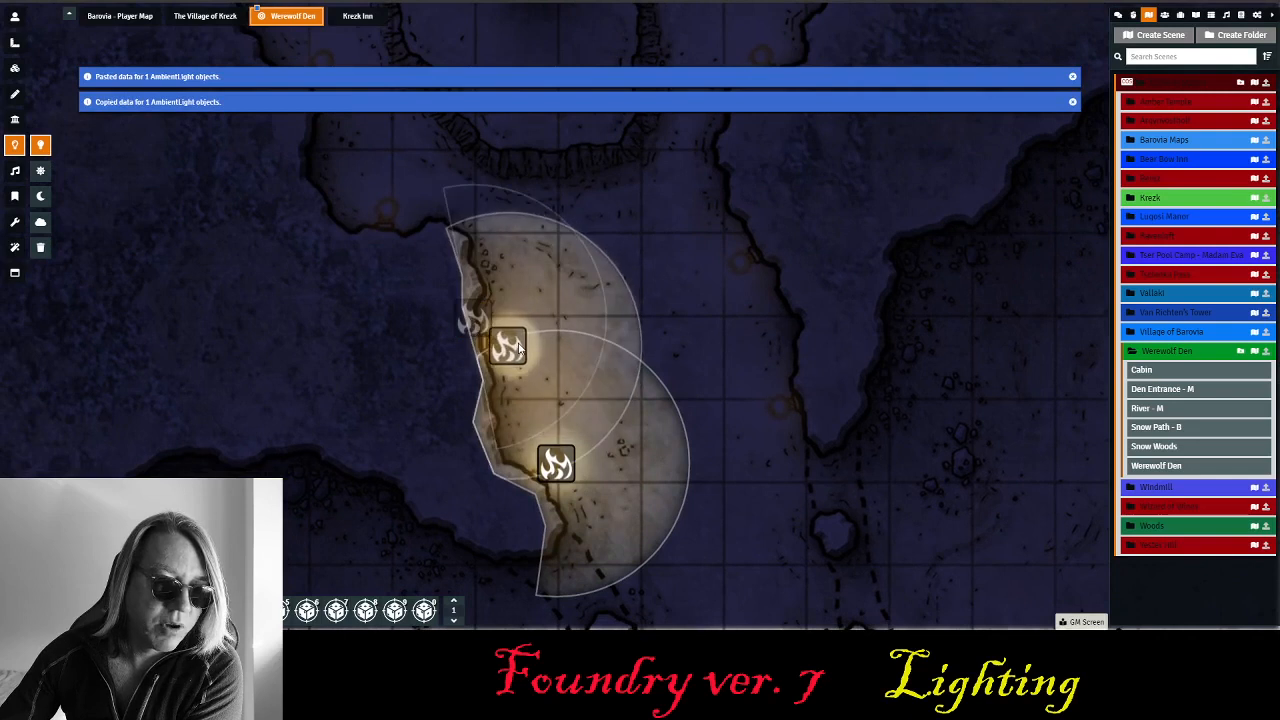
- Paste copies of the torch light at the torch in the western alcove and at both torches along the east wall
{"action": "key", "text": "ctrl+v"}
{"action": "left_click_drag", "start_coordinate": [337, 194], "coordinate": [390, 193]}
{"action": "key", "text": "ctrl+v"}
{"action": "left_click_drag", "start_coordinate": [720, 229], "coordinate": [743, 255]}
{"action": "key", "text": "ctrl+v"}
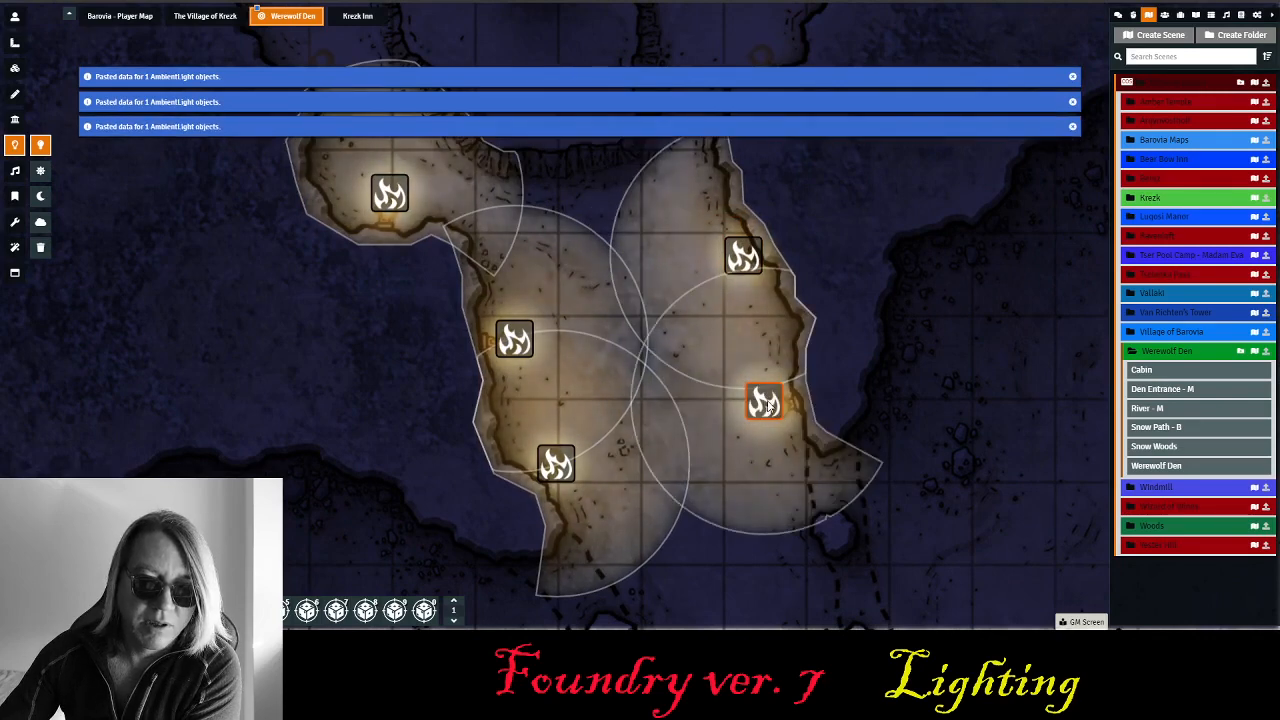
{"action": "left_click_drag", "start_coordinate": [744, 198], "coordinate": [737, 485]}
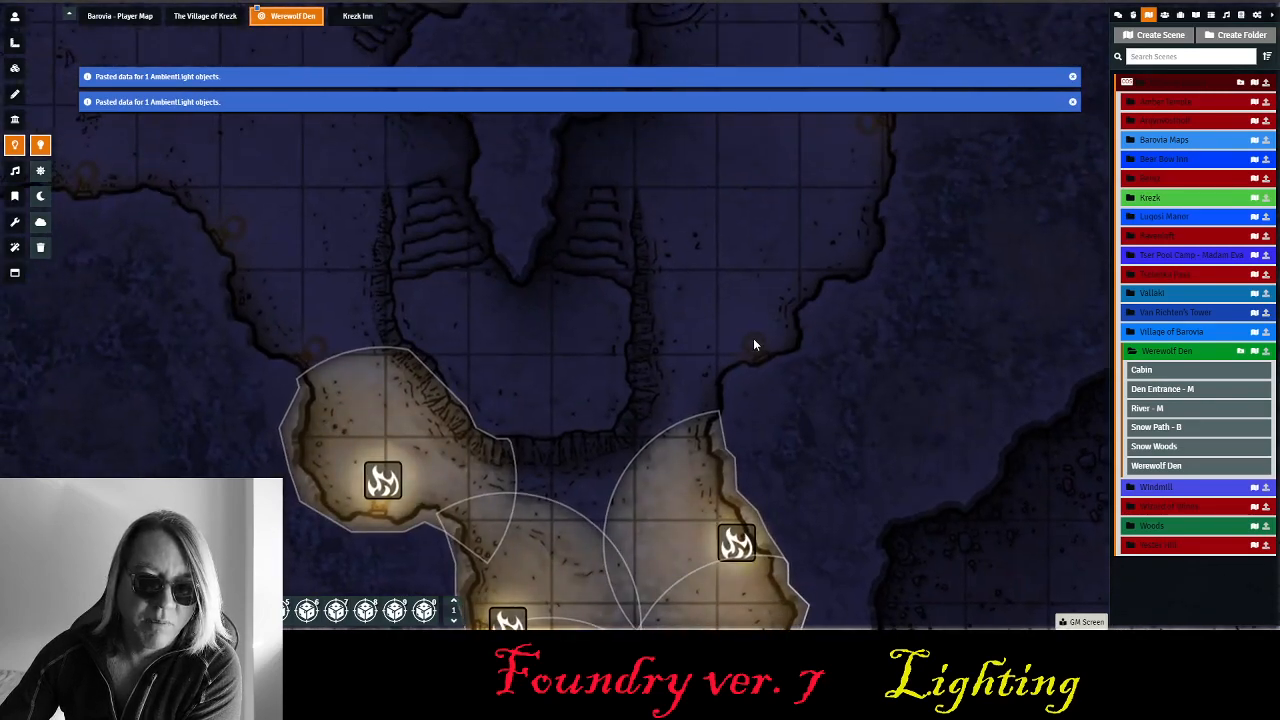
- Paste copies of the torch light at the next two torches up the cave's east wall, moving each just inside the passage
{"action": "key", "text": "ctrl+v"}
{"action": "left_click_drag", "start_coordinate": [724, 318], "coordinate": [757, 341]}
{"action": "left_click_drag", "start_coordinate": [737, 218], "coordinate": [837, 449]}
{"action": "key", "text": "ctrl+v"}
{"action": "left_click_drag", "start_coordinate": [829, 401], "coordinate": [851, 423]}
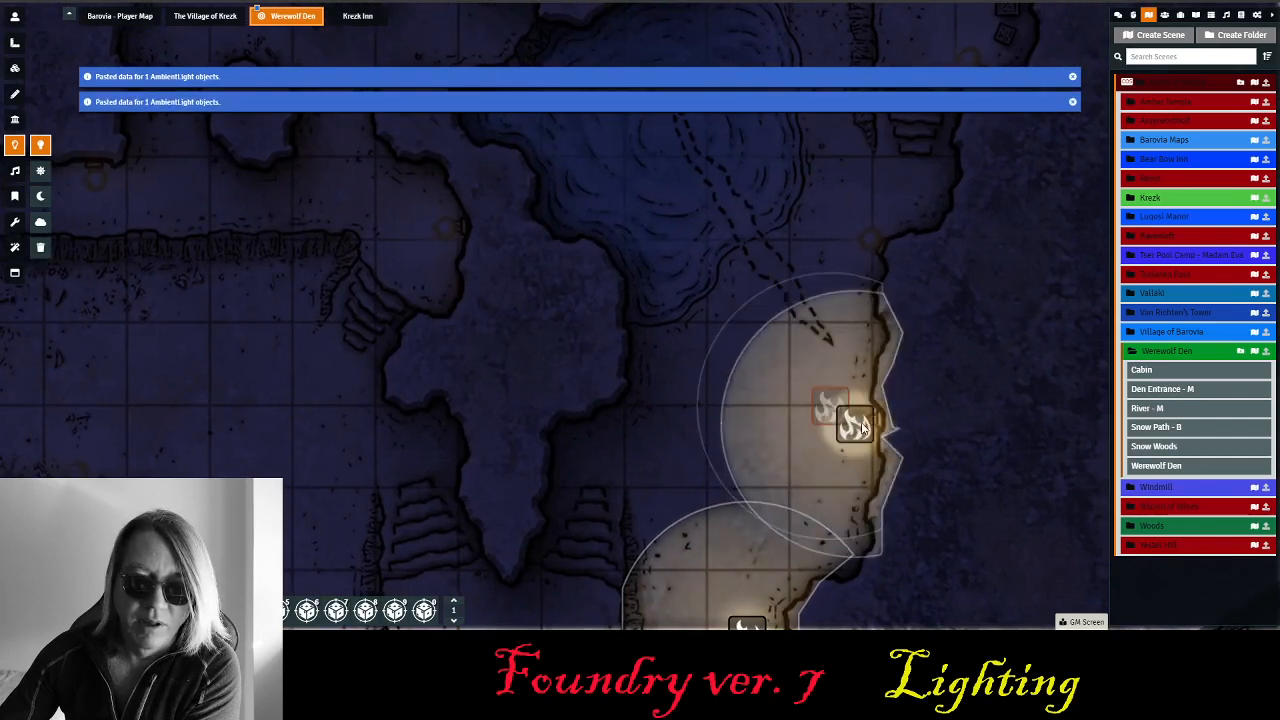
- Paste torch lights at the wall torch southeast of the pool and in the crate-filled alcove at the passage's north end
{"action": "left_click_drag", "start_coordinate": [833, 288], "coordinate": [823, 410]}
{"action": "key", "text": "ctrl+v"}
{"action": "left_click_drag", "start_coordinate": [830, 338], "coordinate": [863, 370]}
{"action": "key", "text": "Delete"}
{"action": "left_click_drag", "start_coordinate": [944, 365], "coordinate": [919, 309]}
{"action": "key", "text": "ctrl+v"}
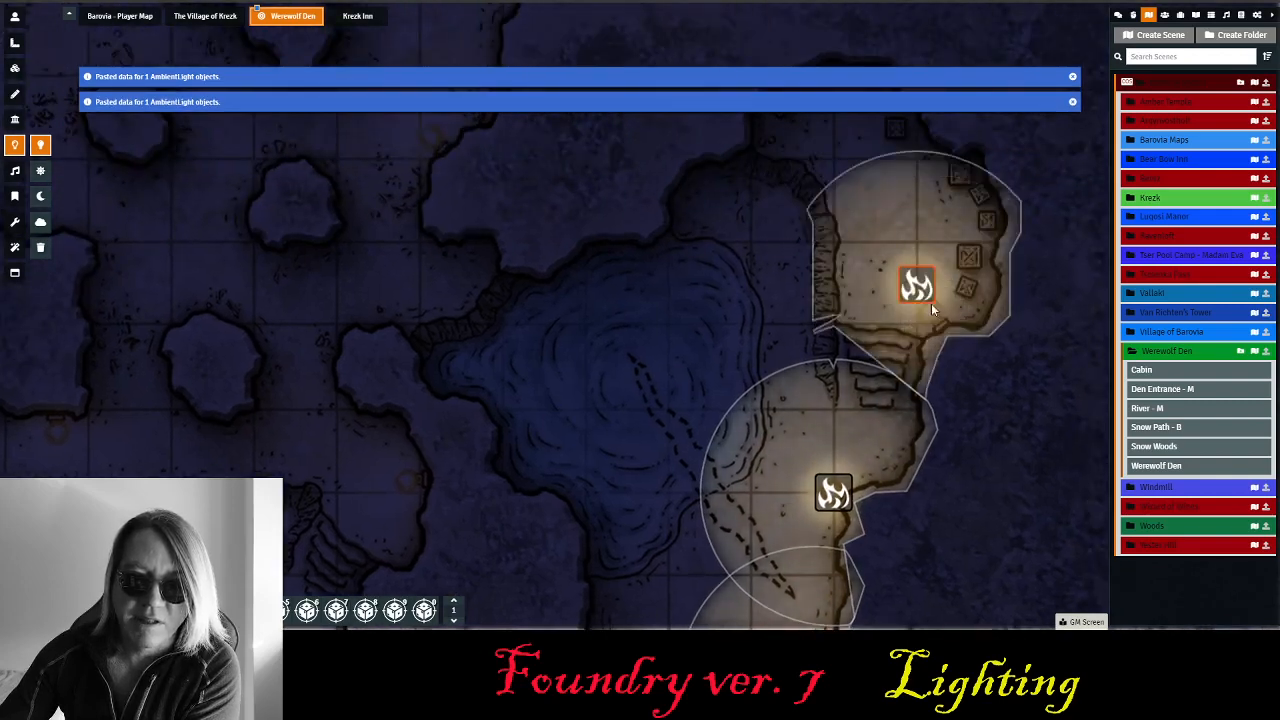
- Paste torch lights at the torch above the stairs west of the pool and at the torch on the ledge farther west
{"action": "left_click_drag", "start_coordinate": [550, 376], "coordinate": [898, 237]}
{"action": "key", "text": "ctrl+v"}
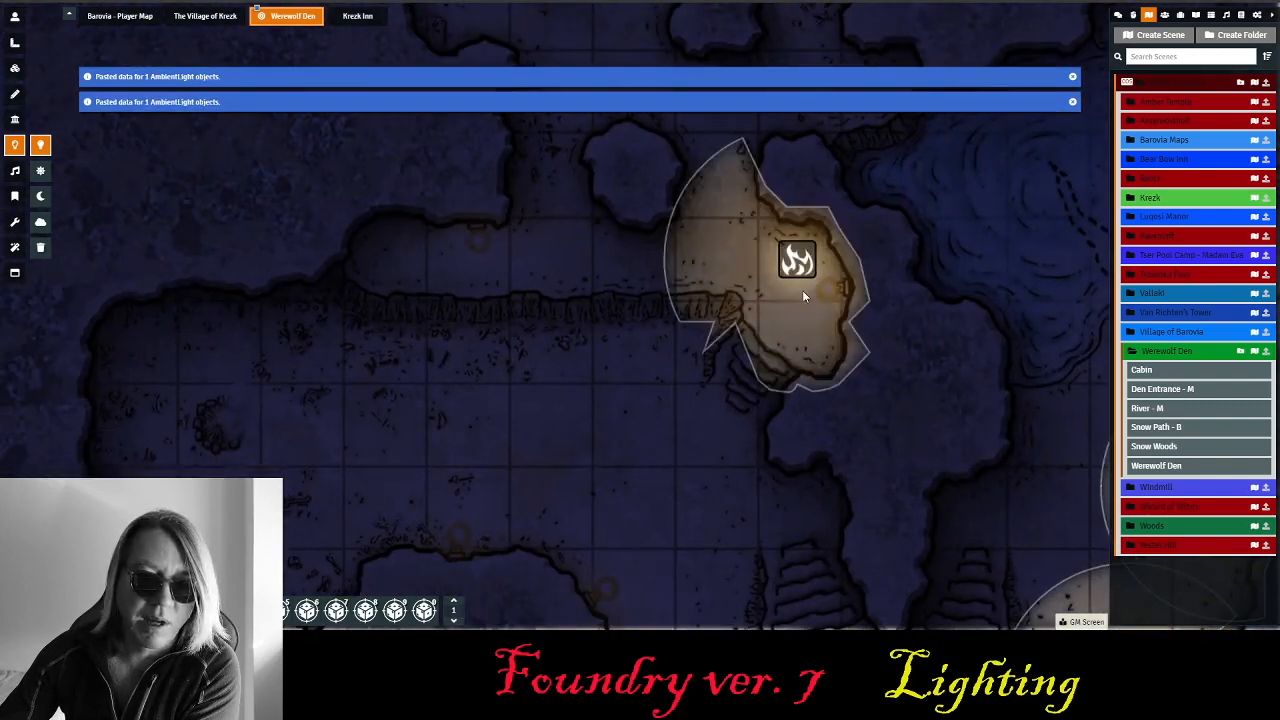
{"action": "left_click_drag", "start_coordinate": [801, 260], "coordinate": [818, 283]}
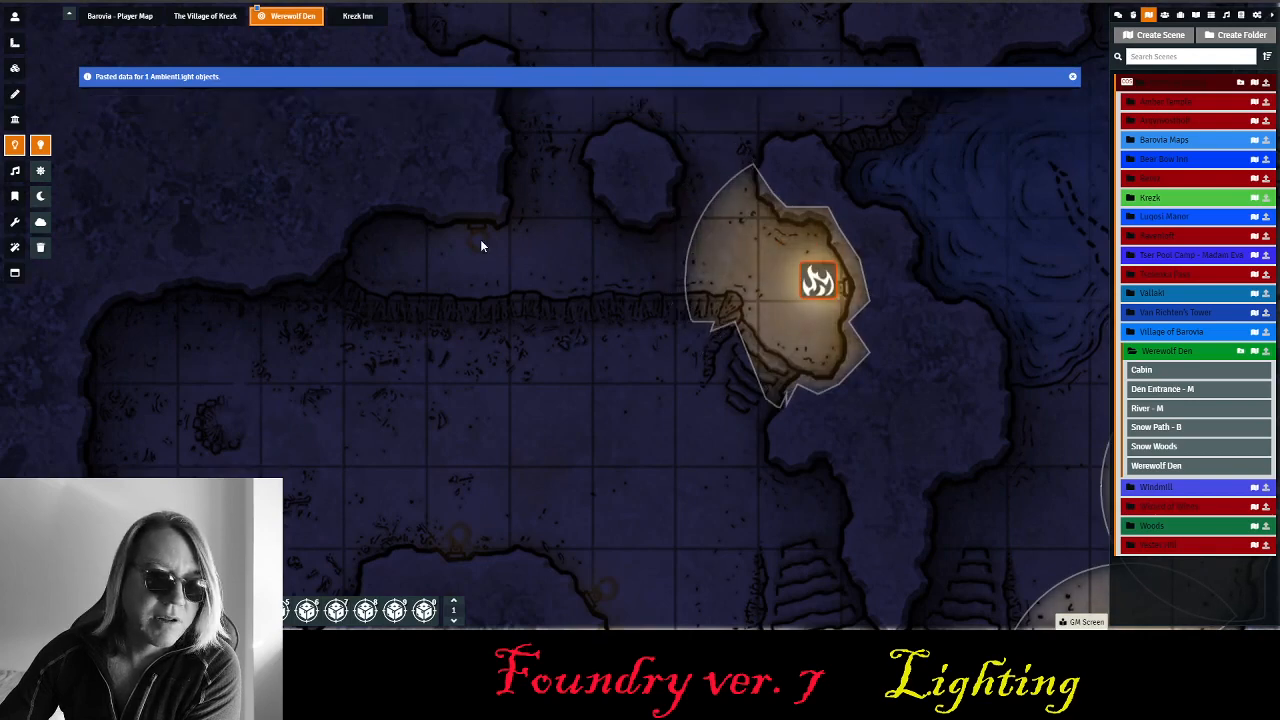
{"action": "key", "text": "ctrl+v"}
{"action": "left_click_drag", "start_coordinate": [463, 214], "coordinate": [463, 239]}
- Paste torch lights at the three torches along the southern wall of the large western chamber, each placed just inside the wall
{"action": "left_click", "coordinate": [532, 348]}
{"action": "key", "text": "Down"}
{"action": "key", "text": "Down"}
{"action": "key", "text": "Down"}
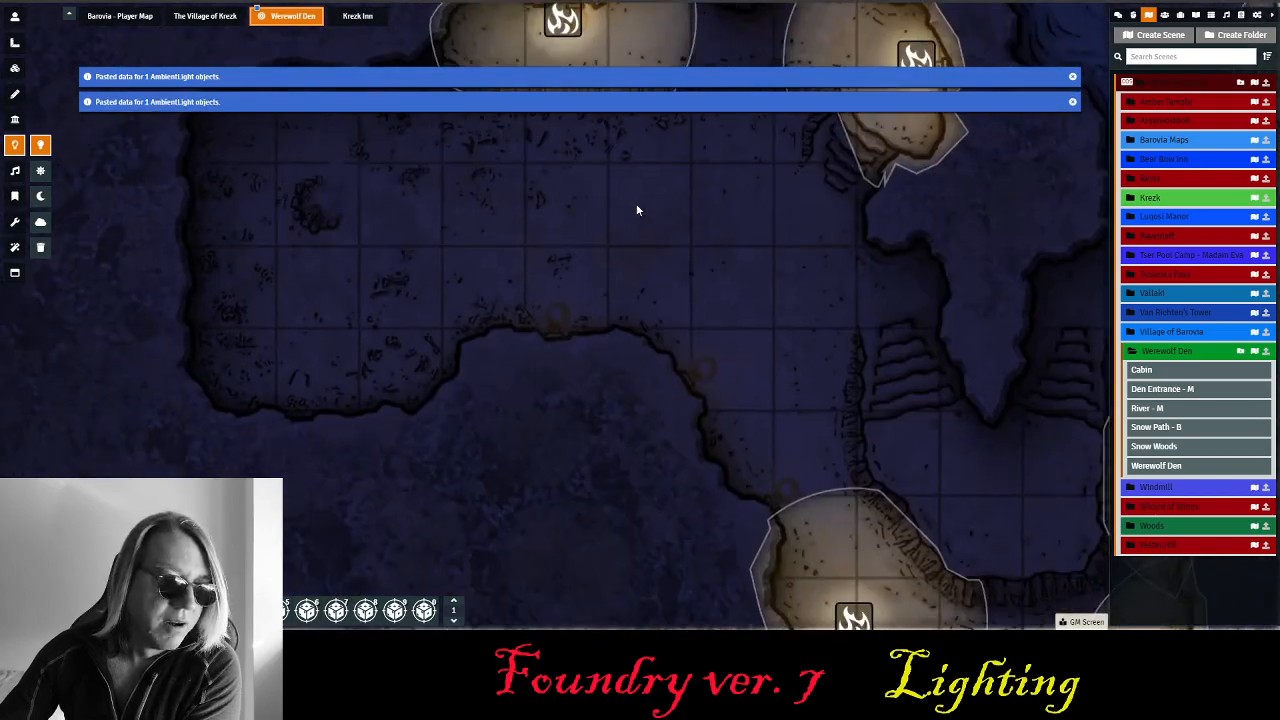
{"action": "key", "text": "ctrl+v"}
{"action": "left_click_drag", "start_coordinate": [611, 303], "coordinate": [624, 307]}
{"action": "key", "text": "ctrl+v"}
{"action": "left_click_drag", "start_coordinate": [436, 222], "coordinate": [478, 245]}
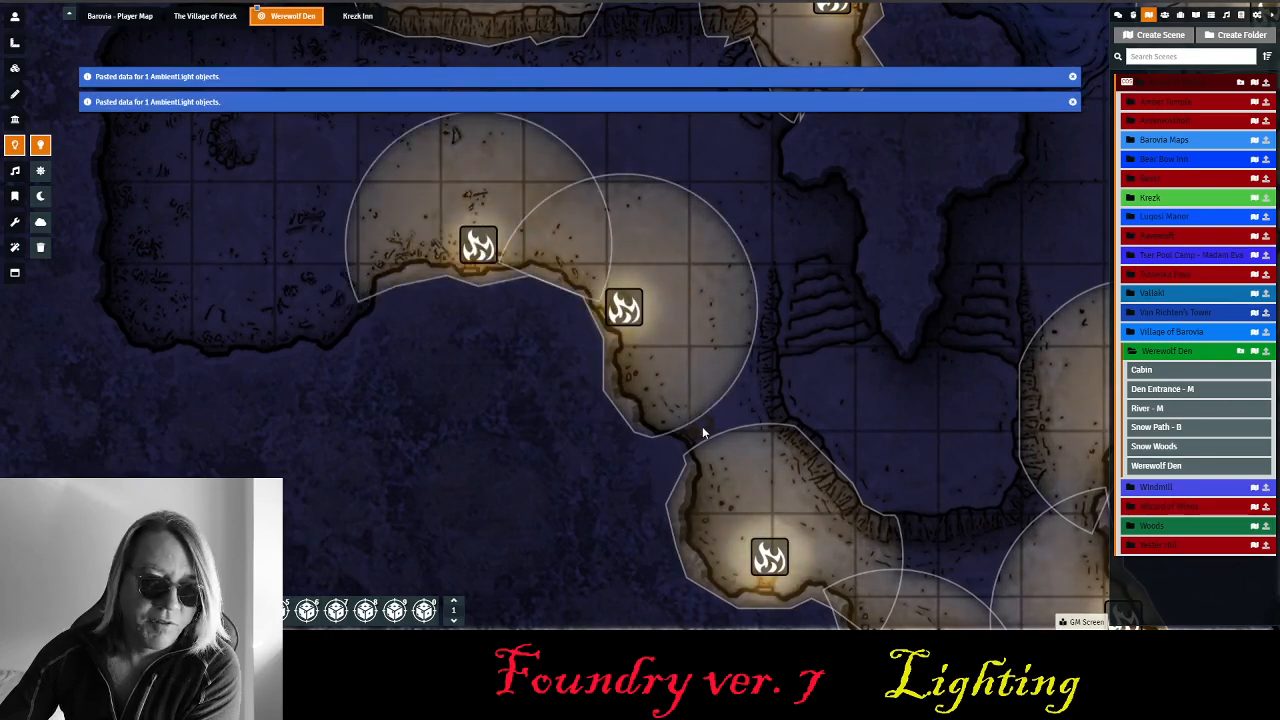
{"action": "key", "text": "ctrl+v"}
{"action": "left_click_drag", "start_coordinate": [686, 389], "coordinate": [707, 432]}
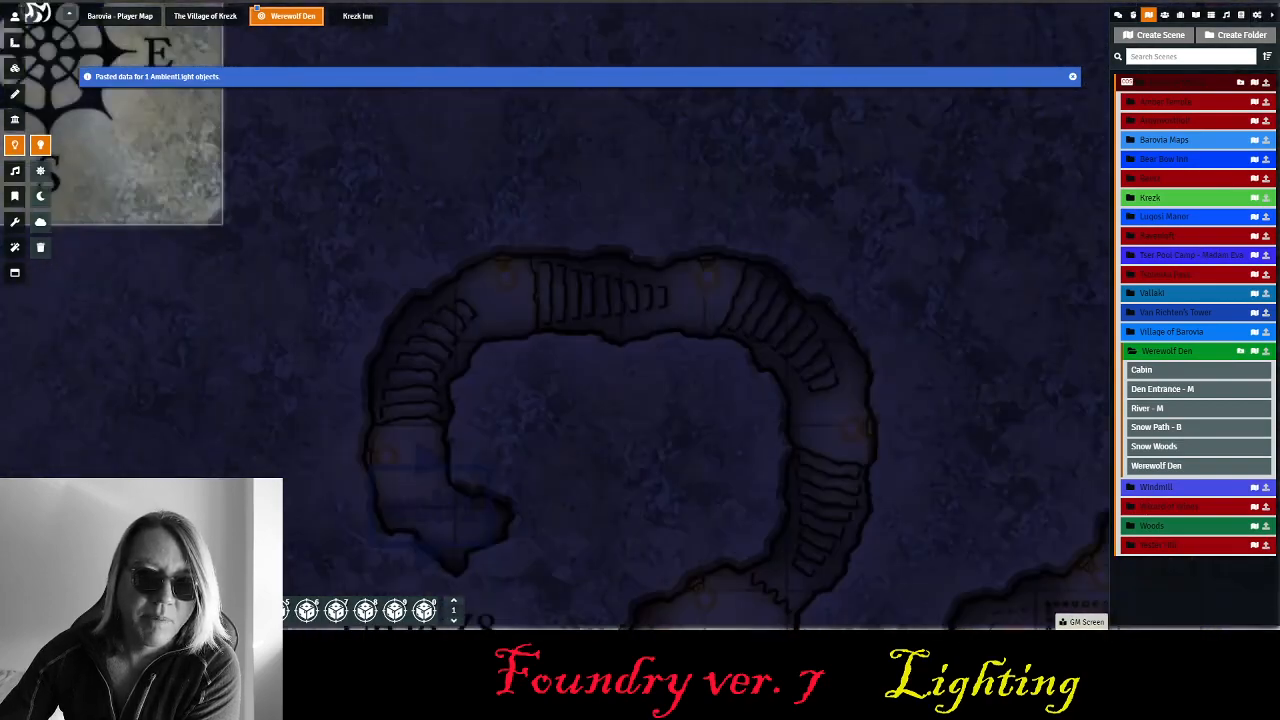
- Paste torch lights at the four torches along the curved stairway leading up to Z8
{"action": "key", "text": "ctrl+v"}
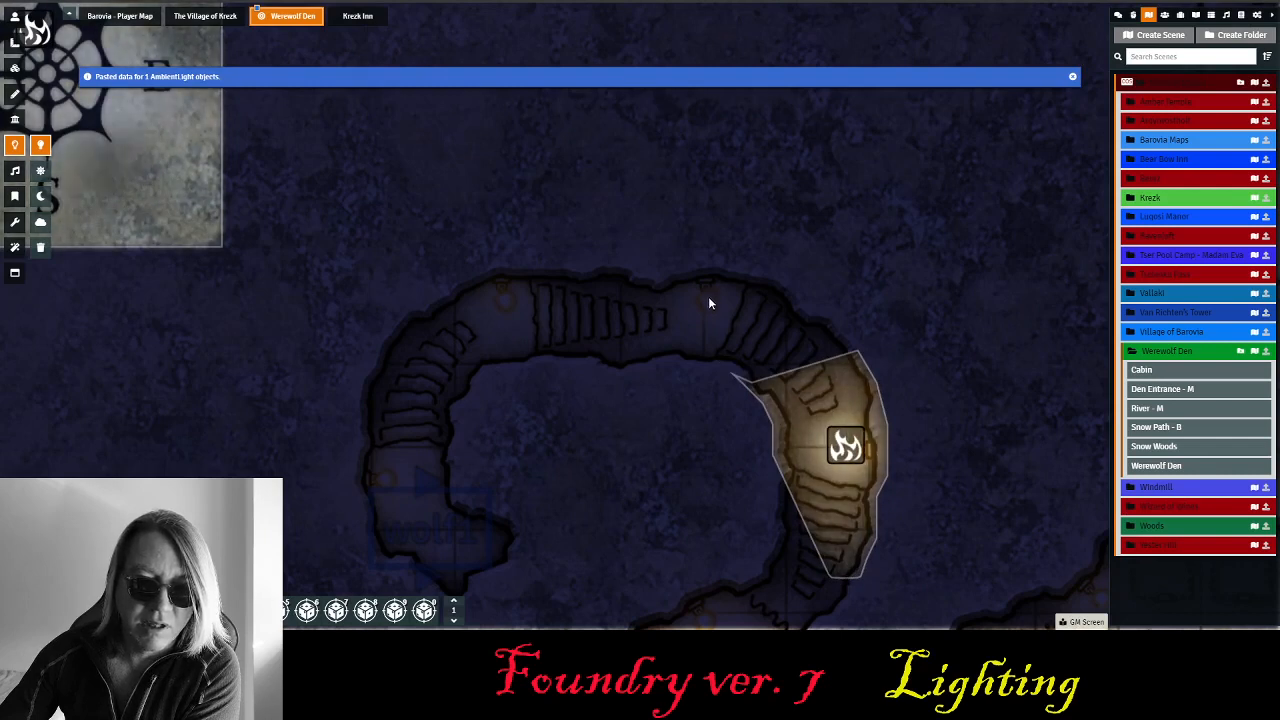
{"action": "key", "text": "ctrl+v"}
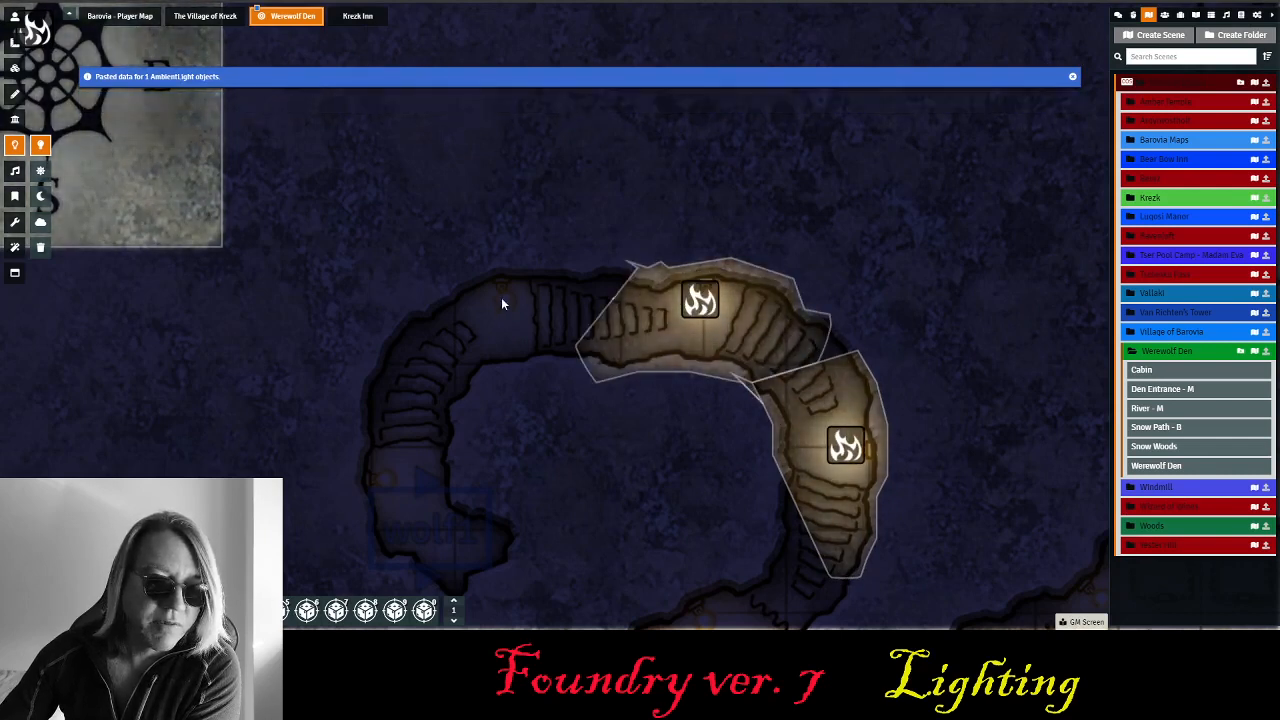
{"action": "key", "text": "ctrl+v"}
{"action": "left_click_drag", "start_coordinate": [508, 330], "coordinate": [510, 313]}
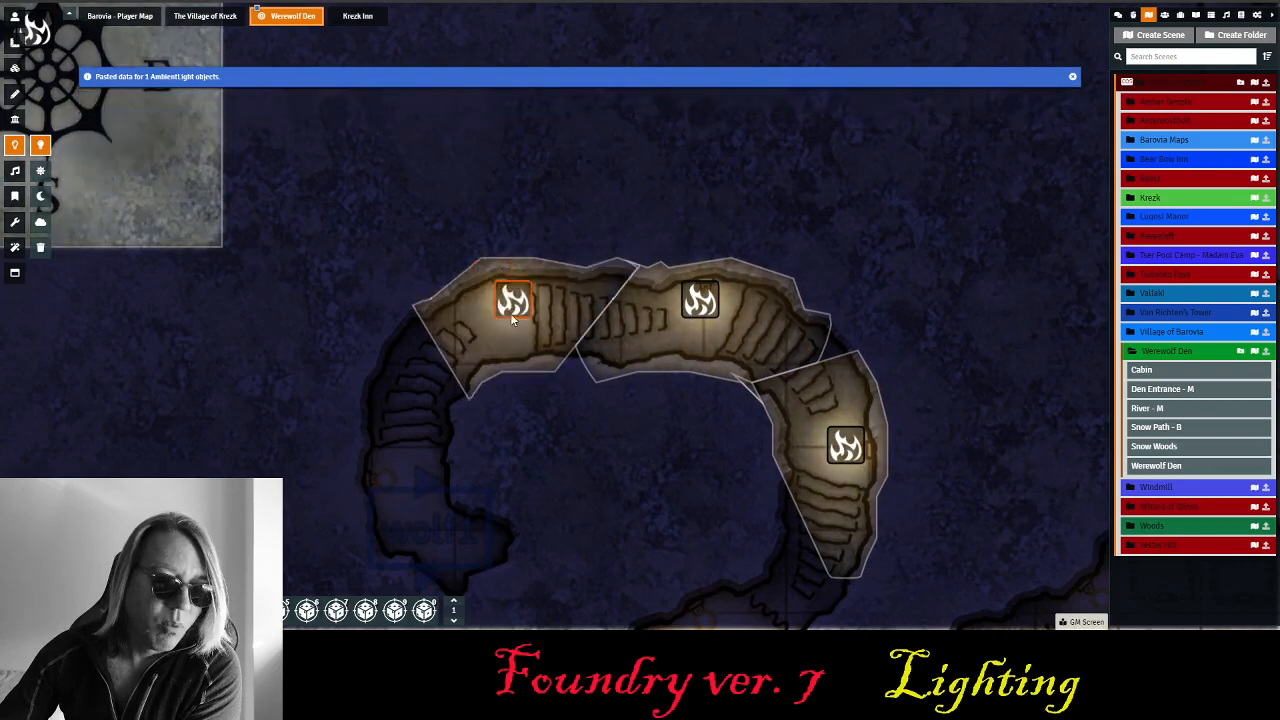
{"action": "left_click_drag", "start_coordinate": [529, 508], "coordinate": [714, 399]}
{"action": "key", "text": "ctrl+v"}
{"action": "left_click_drag", "start_coordinate": [560, 344], "coordinate": [582, 382]}
{"action": "left_click_drag", "start_coordinate": [722, 377], "coordinate": [695, 424]}
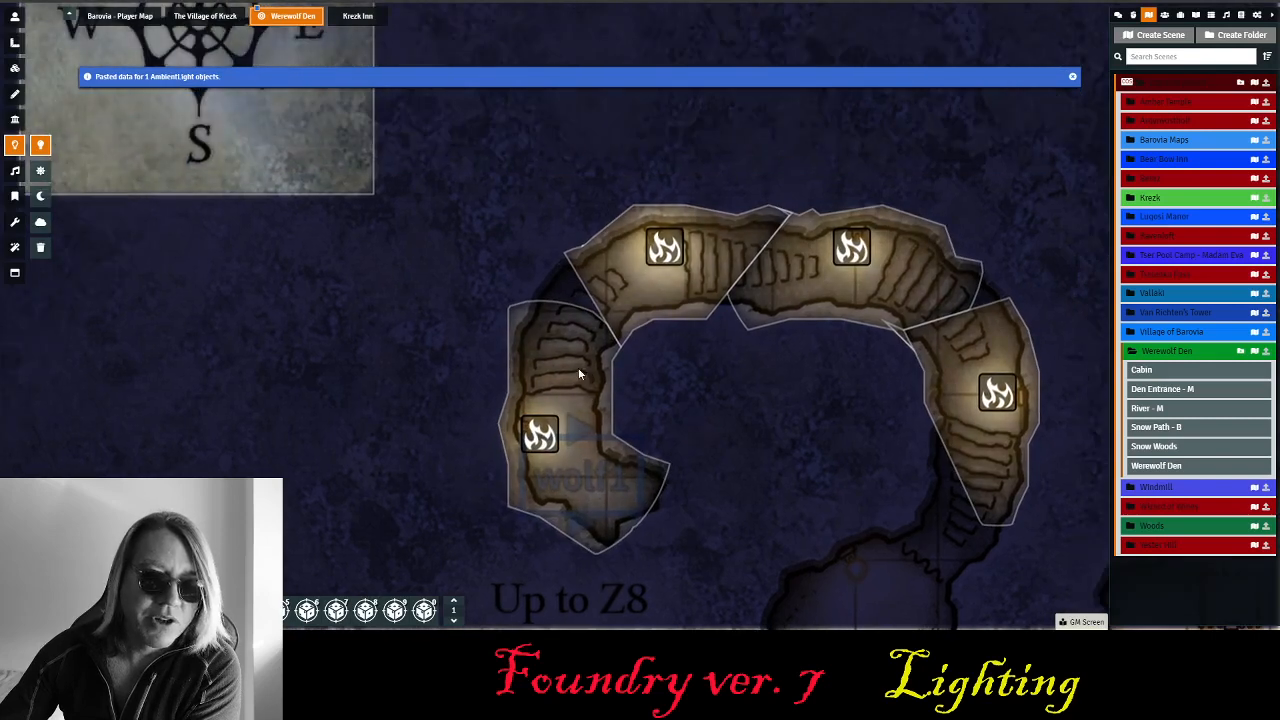
- Paste torch lights at the torch above Z6 and at the two torches on the northeast chamber's western and northwestern walls
{"action": "left_click_drag", "start_coordinate": [912, 572], "coordinate": [814, 389]}
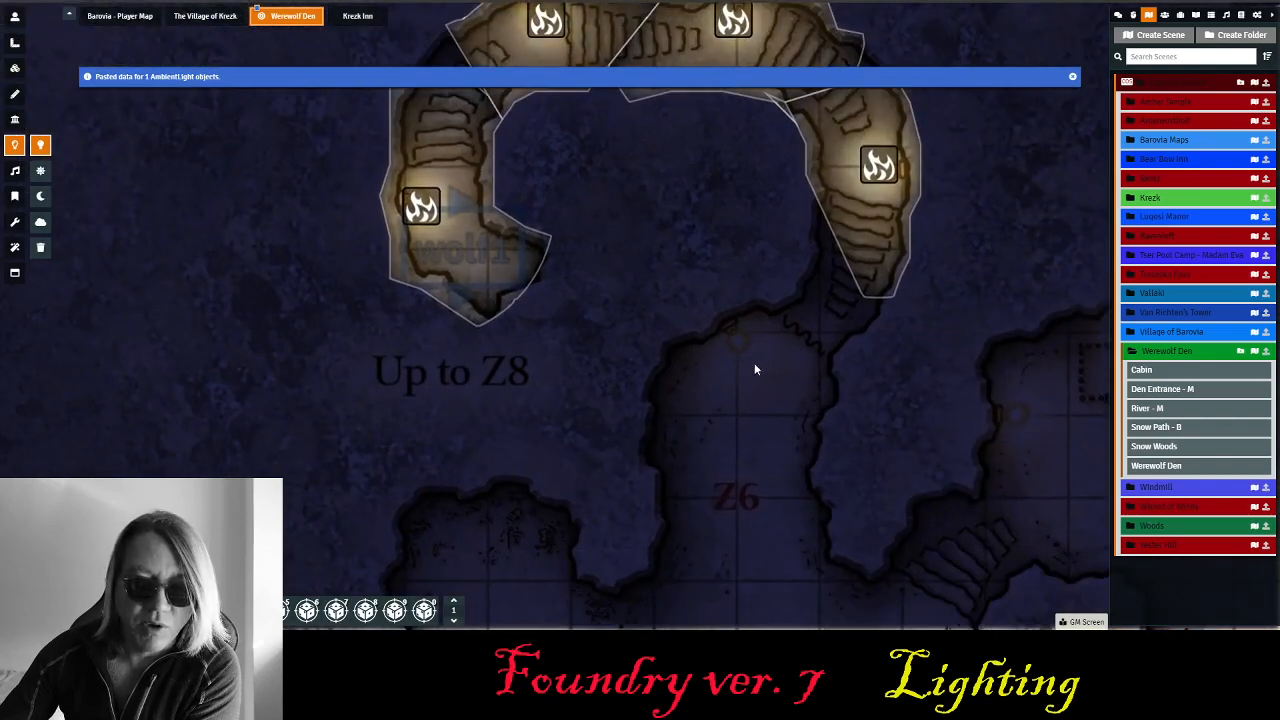
{"action": "key", "text": "ctrl+v"}
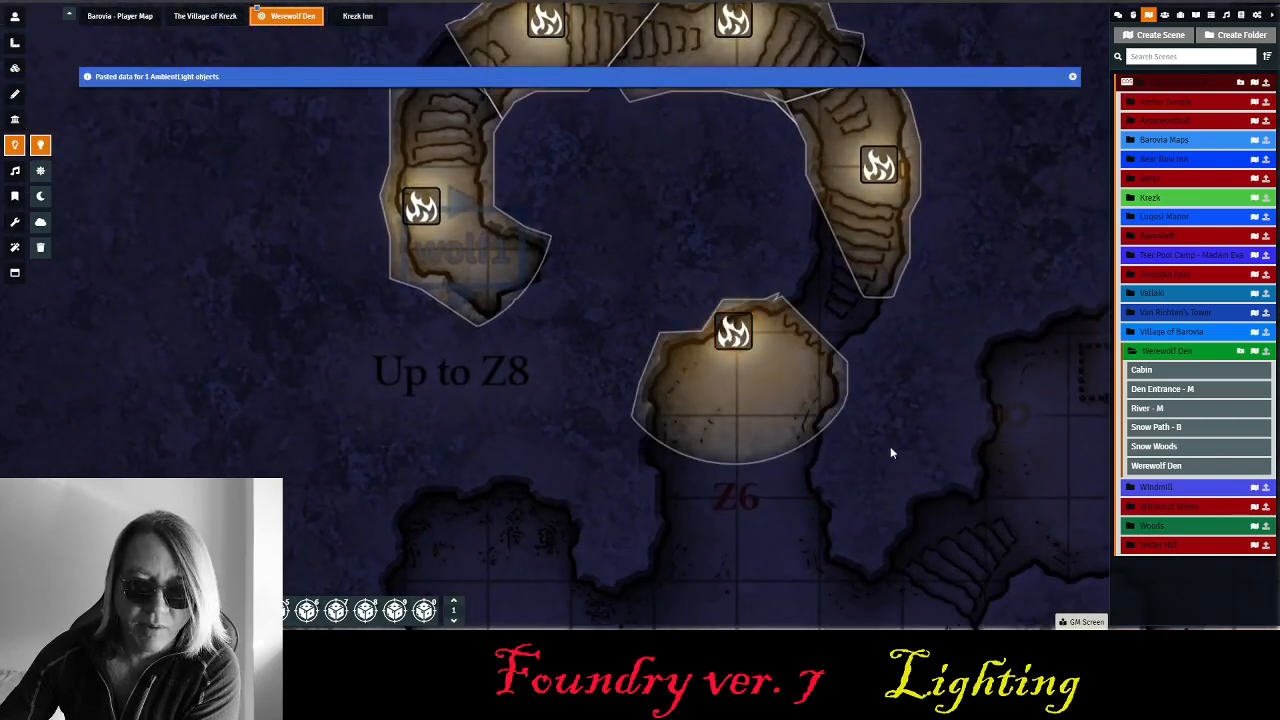
{"action": "left_click_drag", "start_coordinate": [1028, 426], "coordinate": [798, 329]}
{"action": "key", "text": "ctrl+v"}
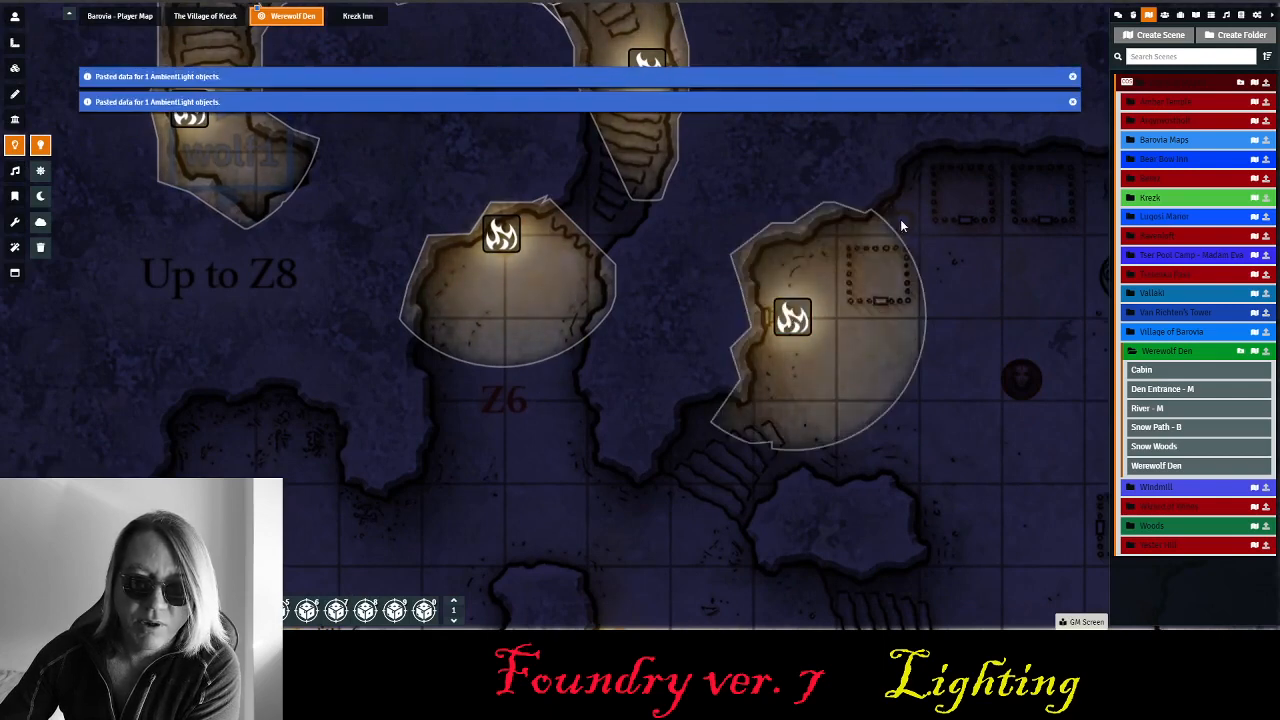
{"action": "key", "text": "ctrl+v"}
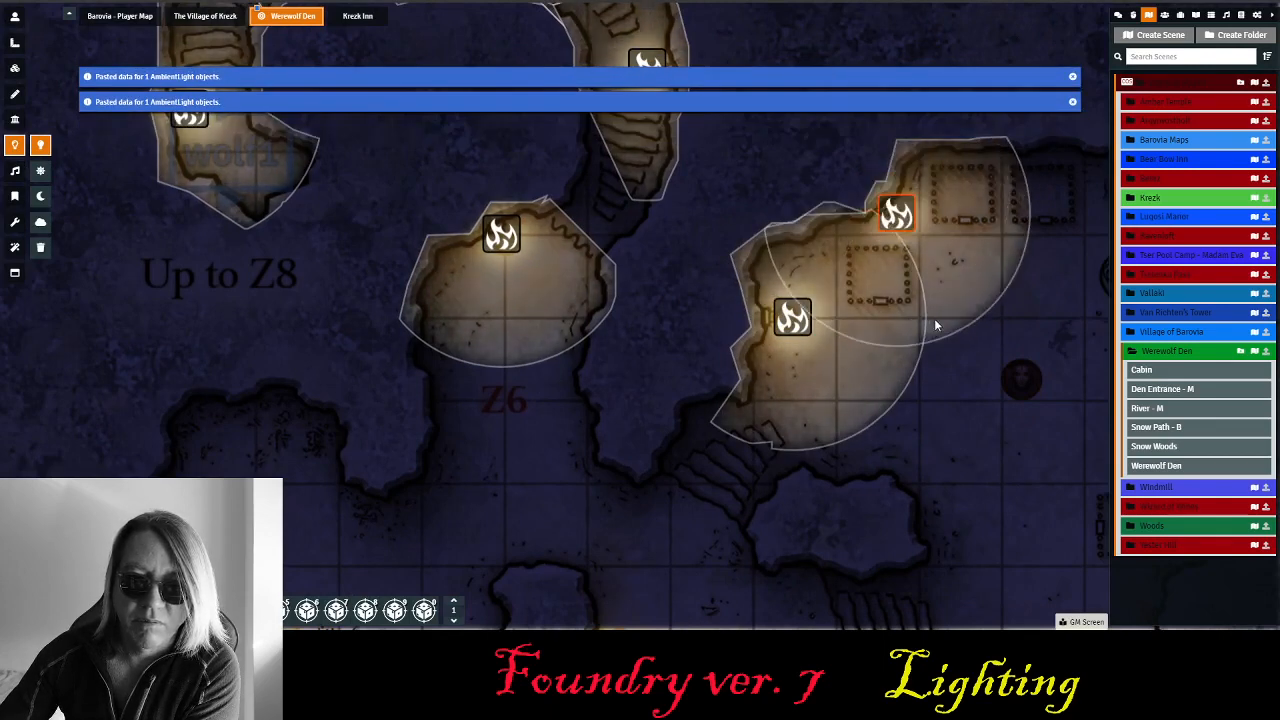
- Paste torch lights at the two torches in the southeast corner of the northeast chamber
{"action": "left_click_drag", "start_coordinate": [930, 323], "coordinate": [678, 286]}
{"action": "left_click_drag", "start_coordinate": [828, 418], "coordinate": [671, 294]}
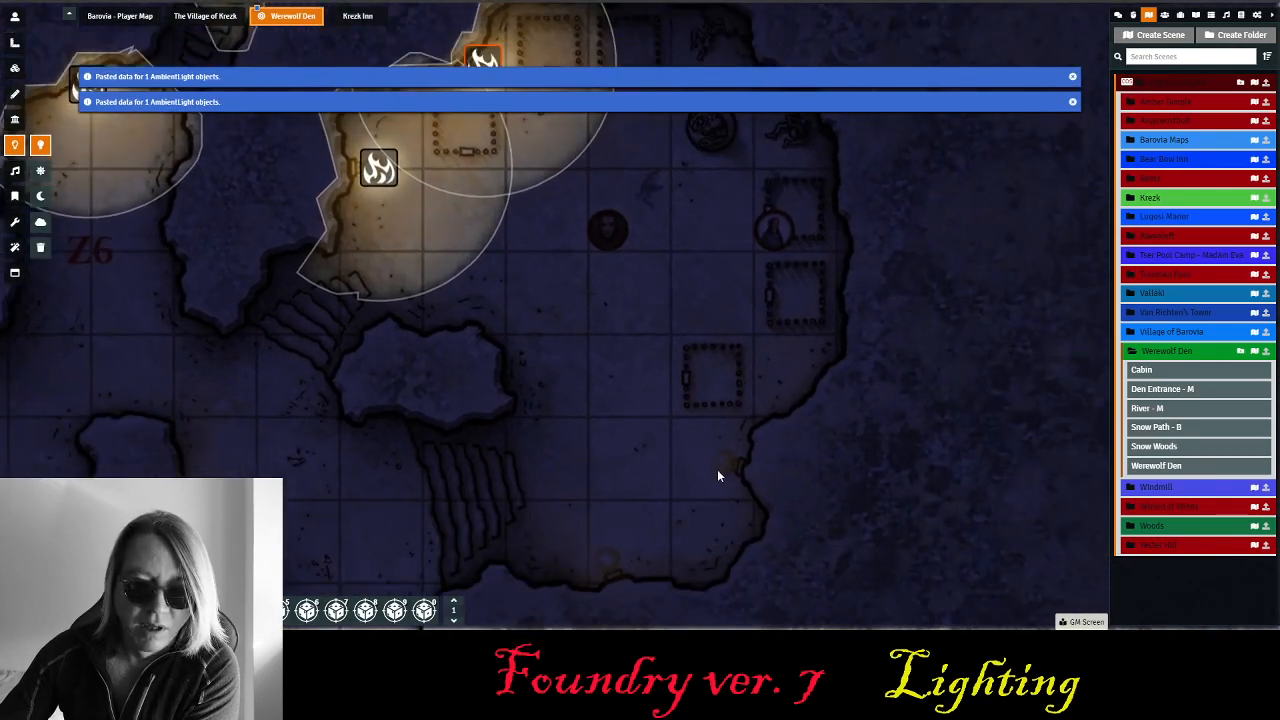
{"action": "key", "text": "ctrl+v"}
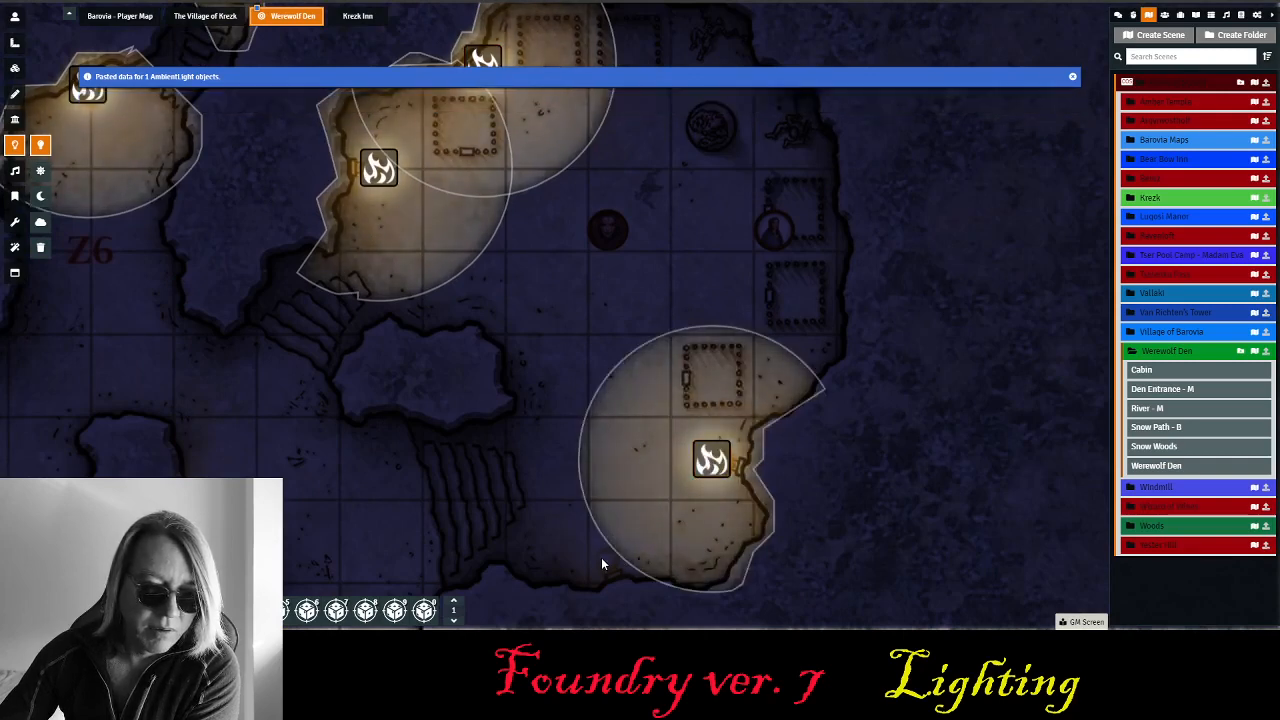
{"action": "key", "text": "ctrl+v"}
- Paste torch lights at the torch on the rock pillar south of Z6 and at the torch in the cave west of it
{"action": "left_click_drag", "start_coordinate": [430, 491], "coordinate": [645, 363]}
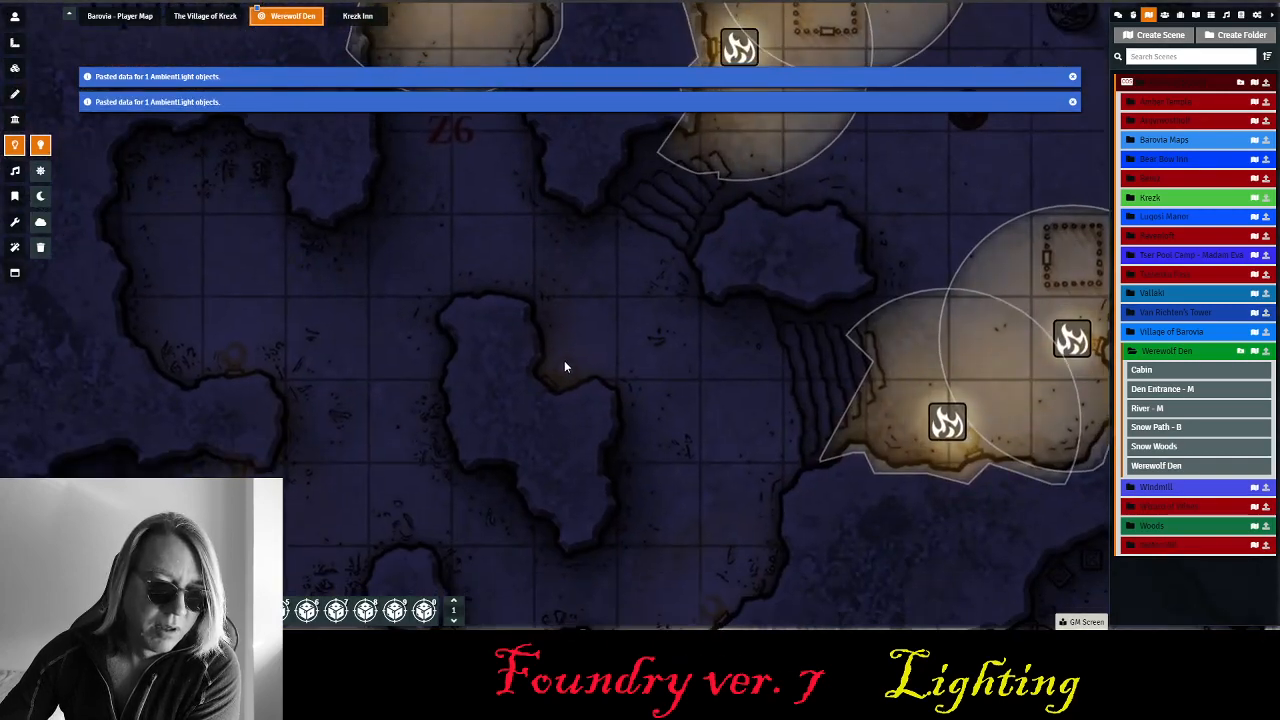
{"action": "key", "text": "ctrl+v"}
{"action": "left_click_drag", "start_coordinate": [537, 337], "coordinate": [552, 360]}
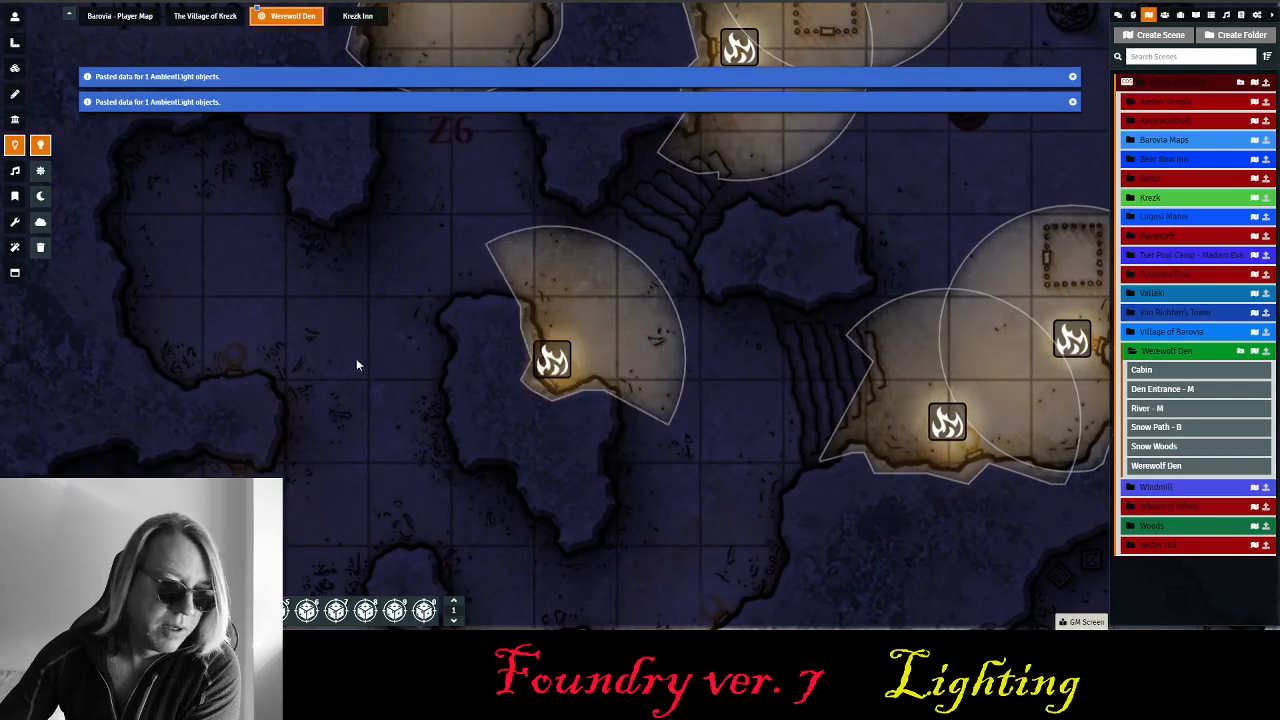
{"action": "key", "text": "ctrl+v"}
{"action": "left_click_drag", "start_coordinate": [198, 341], "coordinate": [235, 366]}
- Paste torch lights in the lower western cave and at the torch on the east wall northwest of the pool, adjusting their positions
{"action": "left_click_drag", "start_coordinate": [345, 307], "coordinate": [478, 388]}
{"action": "left_click_drag", "start_coordinate": [484, 530], "coordinate": [578, 270]}
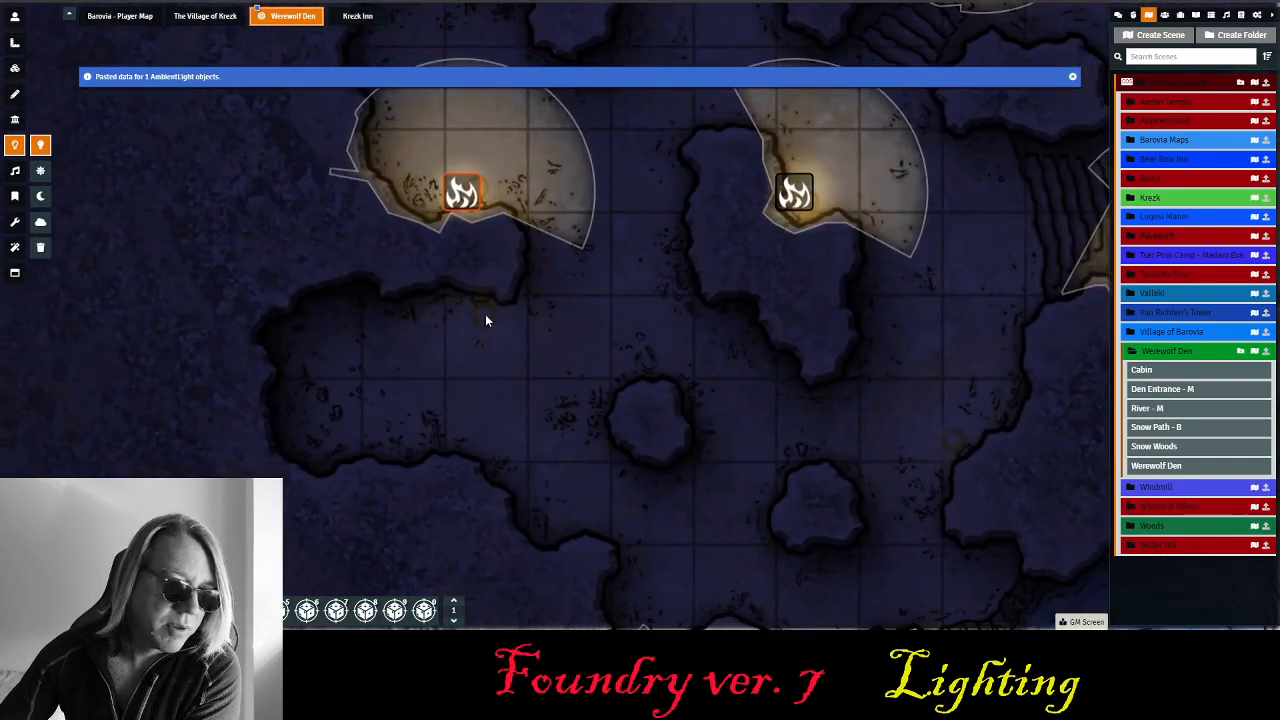
{"action": "key", "text": "ctrl+v"}
{"action": "left_click_drag", "start_coordinate": [480, 294], "coordinate": [486, 337]}
{"action": "left_click_drag", "start_coordinate": [636, 515], "coordinate": [526, 326]}
{"action": "key", "text": "ctrl+v"}
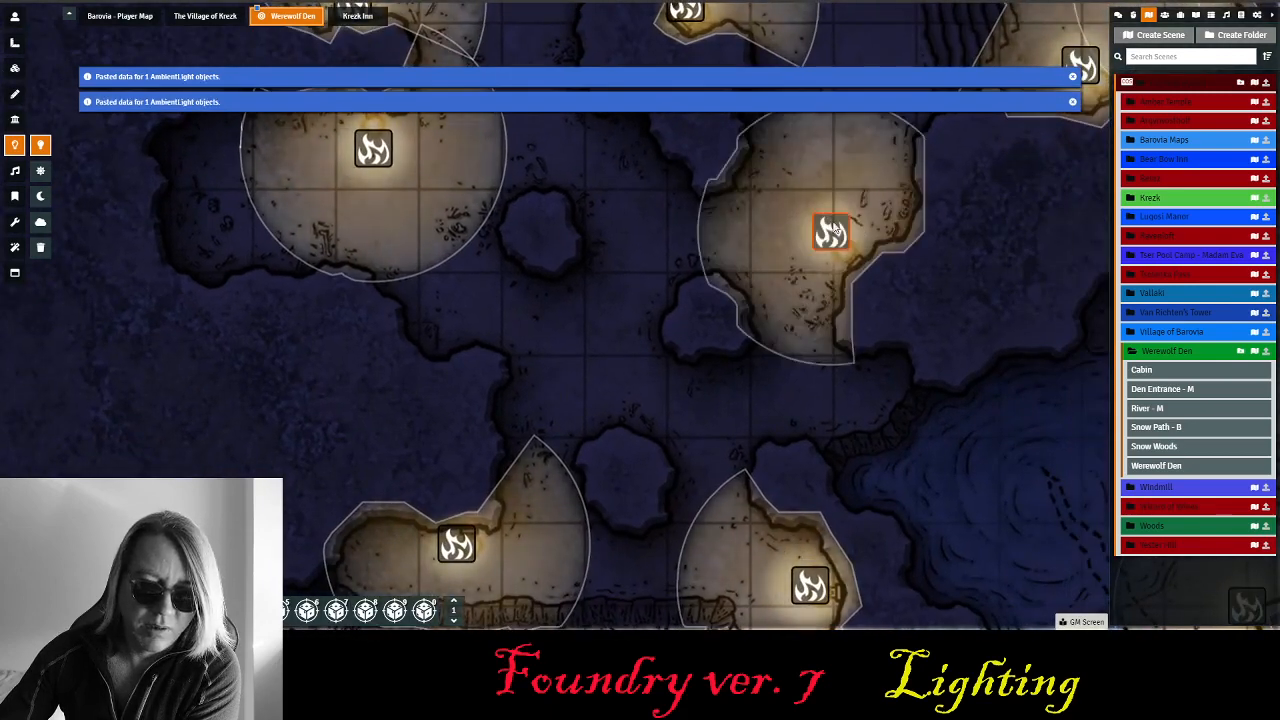
{"action": "left_click_drag", "start_coordinate": [839, 235], "coordinate": [840, 256]}
- Examine the torch light coverage across the whole den map
{"action": "left_click_drag", "start_coordinate": [704, 428], "coordinate": [621, 283]}
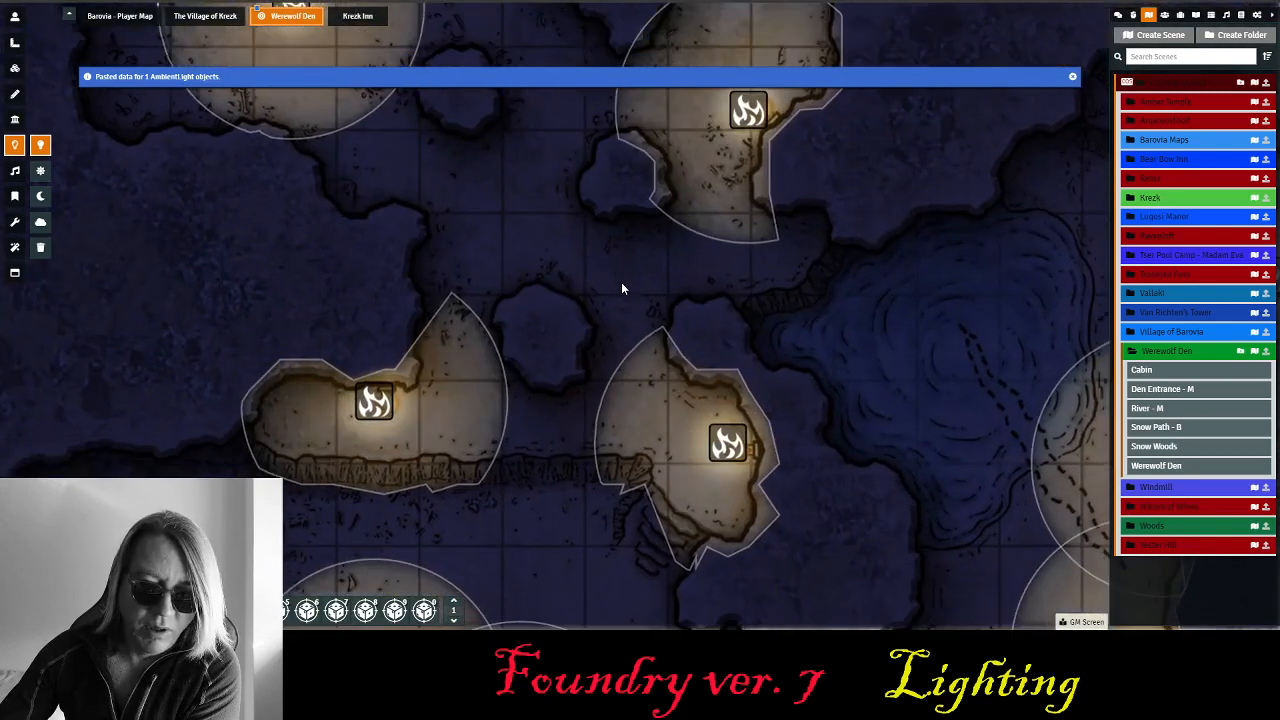
{"action": "scroll", "coordinate": [621, 284], "scroll_direction": "down", "scroll_amount": 15}
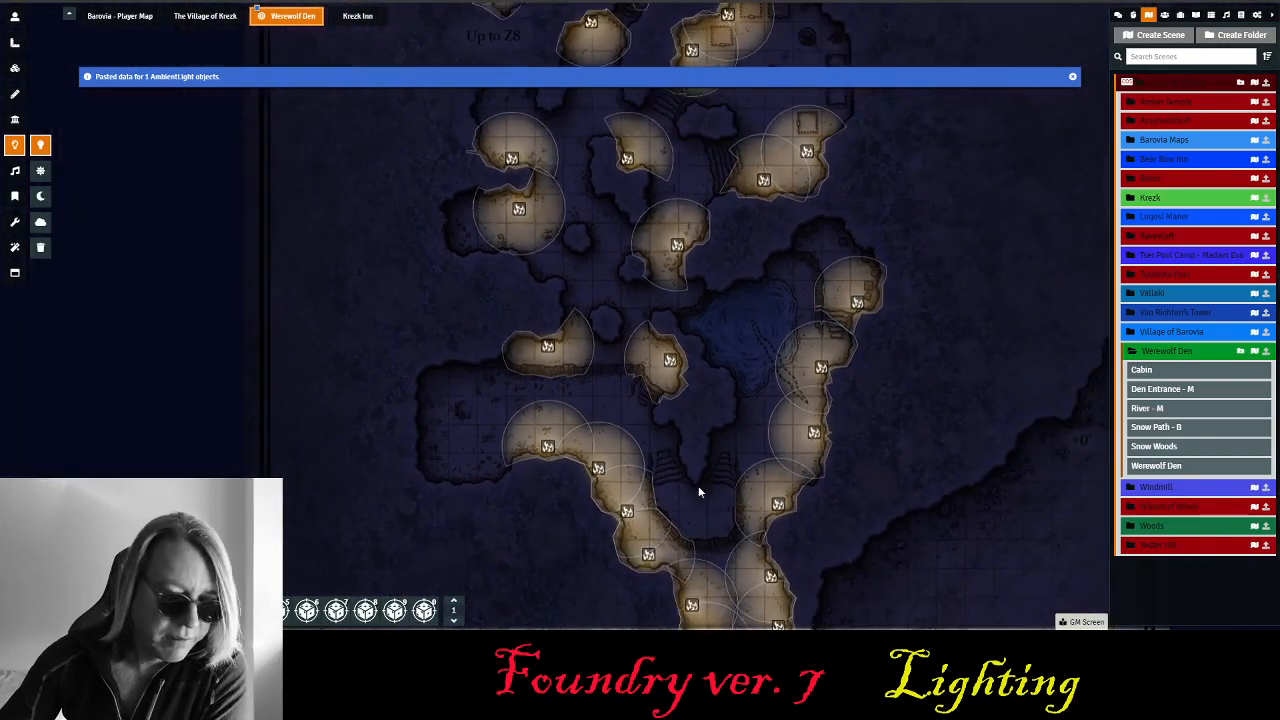
{"action": "scroll", "coordinate": [614, 306], "scroll_direction": "down", "scroll_amount": 3}
{"action": "scroll", "coordinate": [639, 517], "scroll_direction": "up", "scroll_amount": 6}
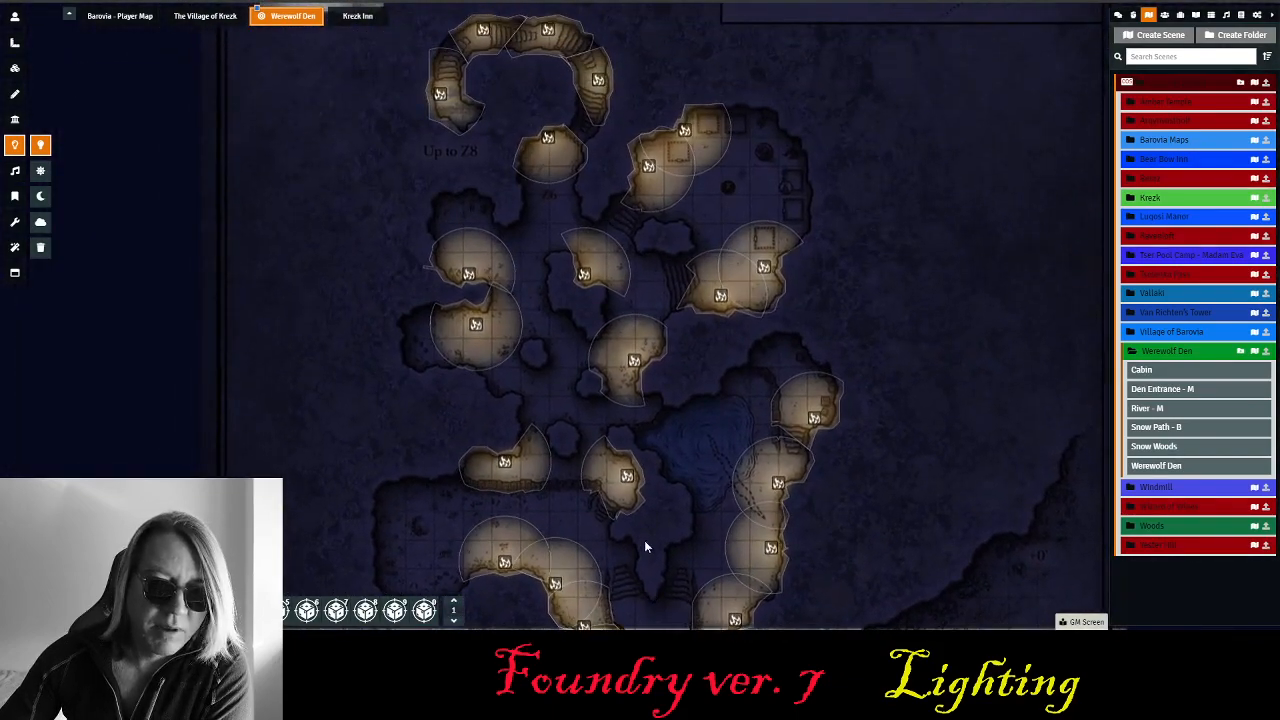
{"action": "left_click_drag", "start_coordinate": [691, 372], "coordinate": [696, 431]}
{"action": "scroll", "coordinate": [760, 210], "scroll_direction": "up", "scroll_amount": 3}
{"action": "scroll", "coordinate": [758, 205], "scroll_direction": "up", "scroll_amount": 4}
{"action": "scroll", "coordinate": [758, 210], "scroll_direction": "down", "scroll_amount": 12}
{"action": "left_click_drag", "start_coordinate": [832, 368], "coordinate": [784, 175]}
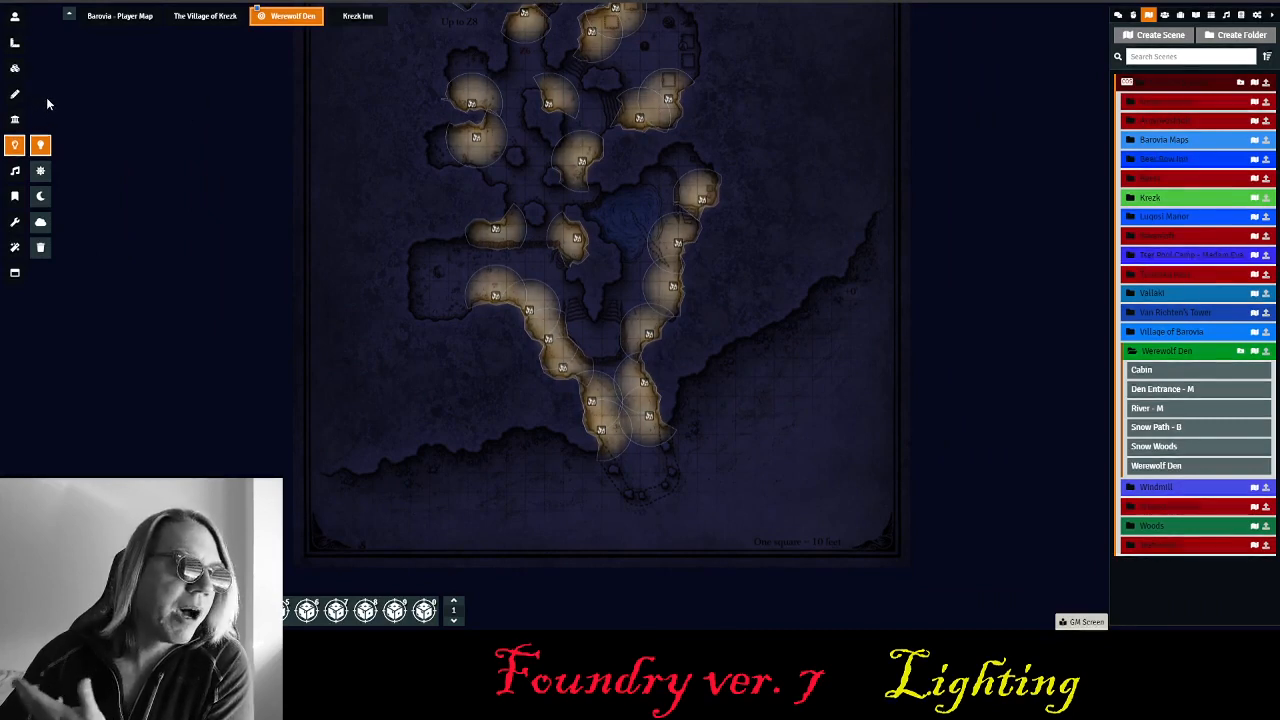
- Draw a light from the map's southeast corner with a dim radius of about 326 and set its bright radius to 0
{"action": "left_click", "coordinate": [858, 522]}
{"action": "left_click_drag", "start_coordinate": [765, 509], "coordinate": [254, 512]}
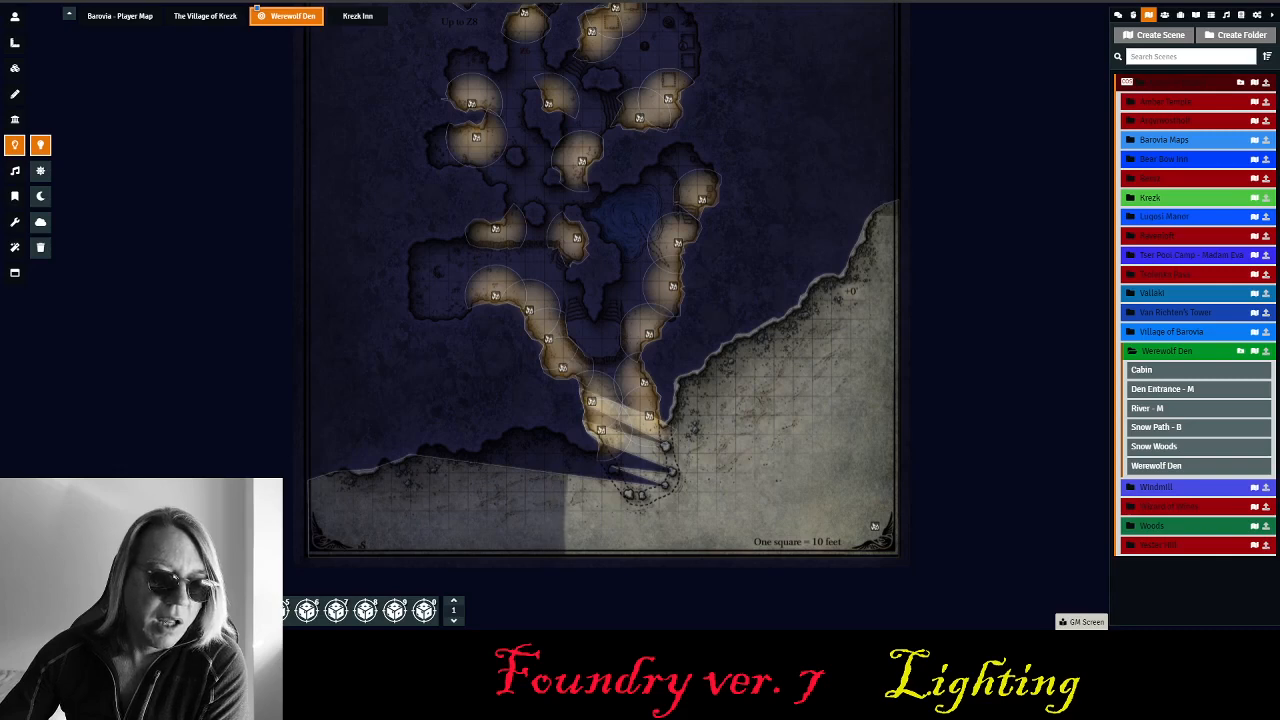
{"action": "double_click", "coordinate": [876, 524]}
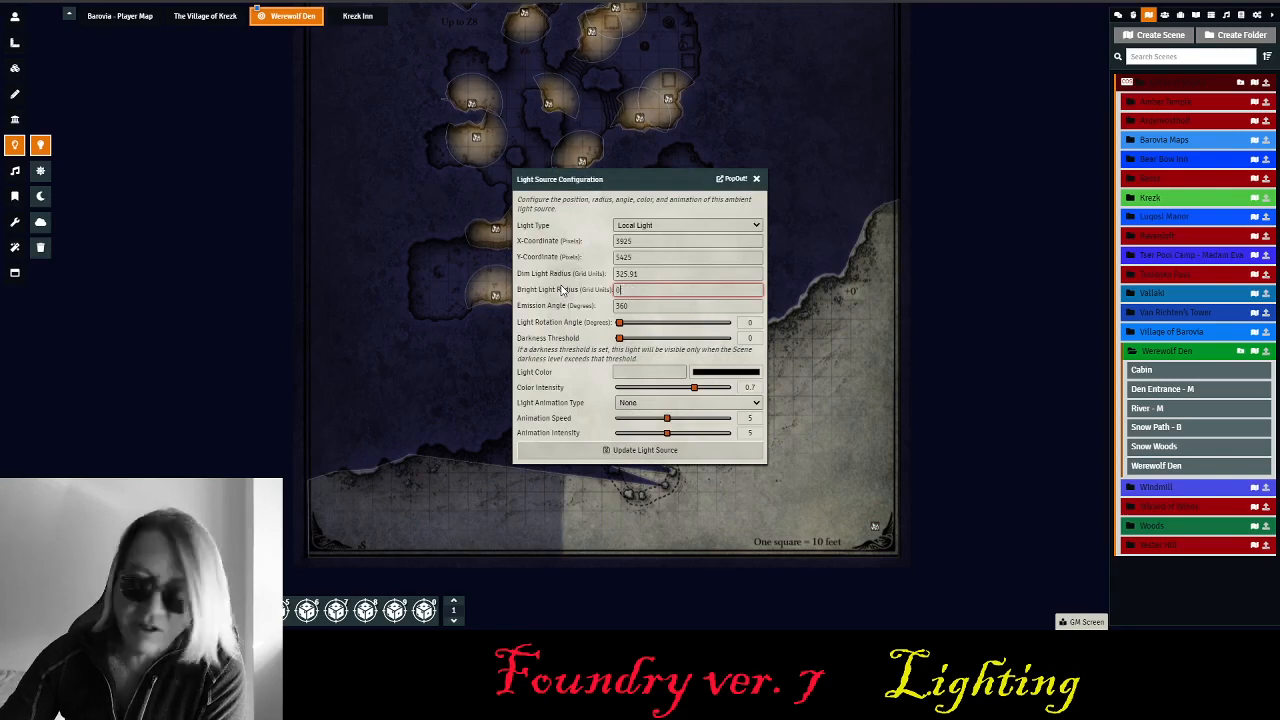
{"action": "left_click", "coordinate": [606, 451]}
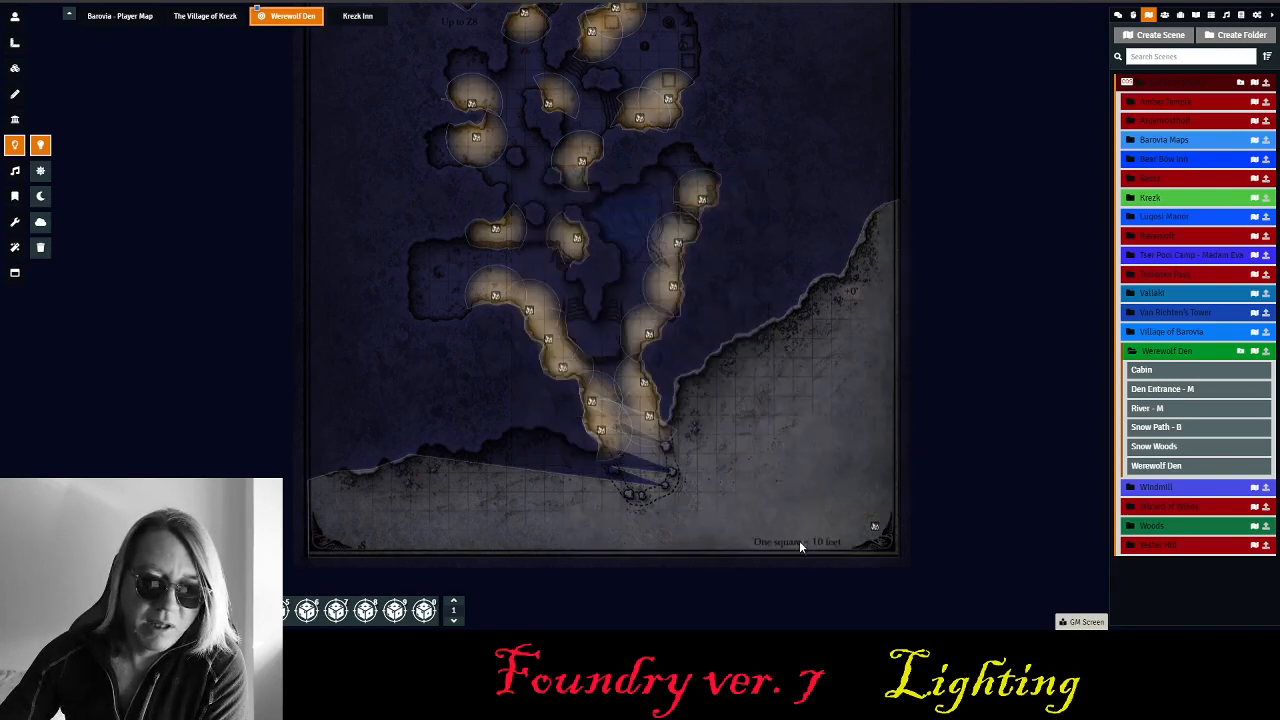
- Reopen the corner light's configuration, set its light color to #16307e and choose the Ghostly Light animation
{"action": "double_click", "coordinate": [873, 527]}
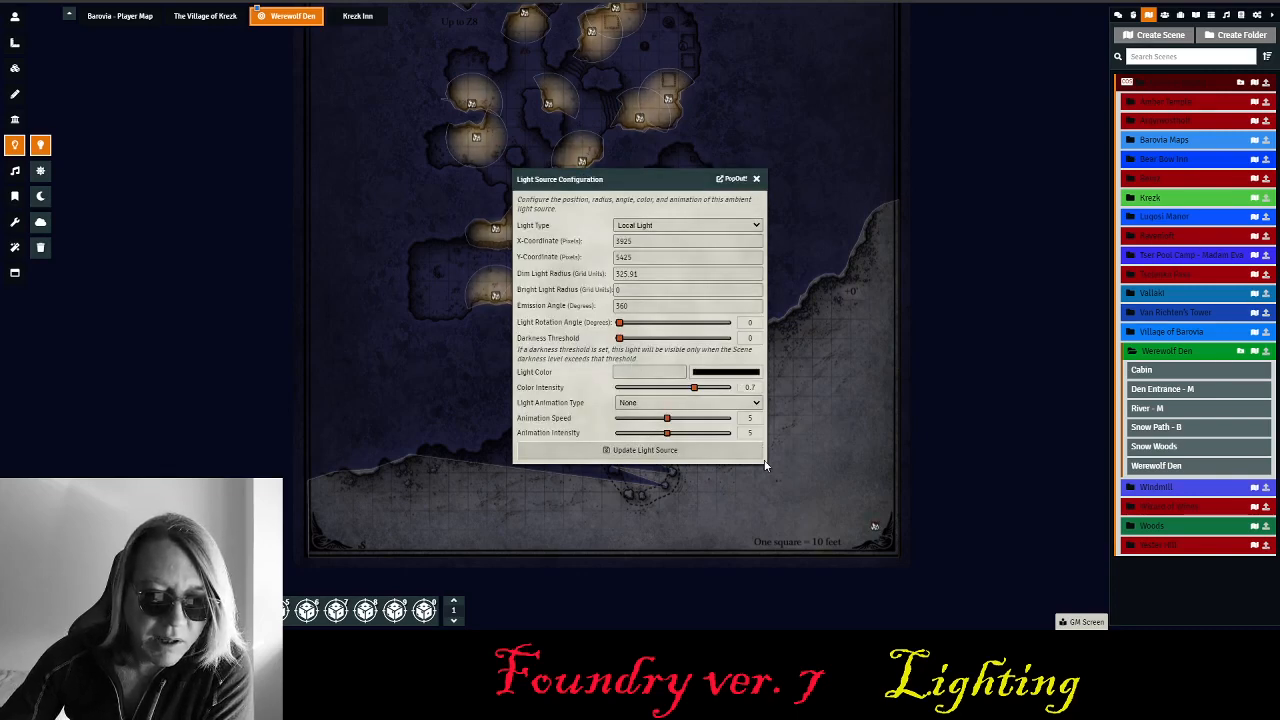
{"action": "left_click", "coordinate": [791, 415]}
{"action": "left_click", "coordinate": [628, 404]}
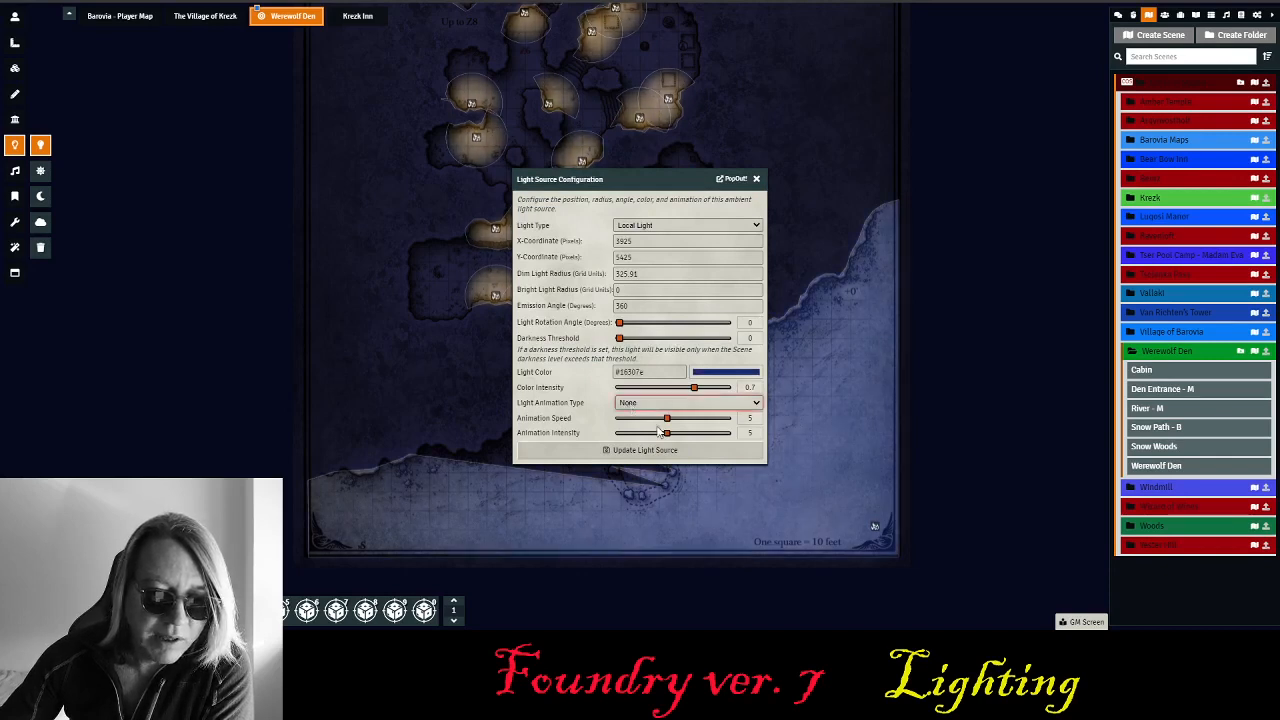
{"action": "left_click", "coordinate": [692, 504]}
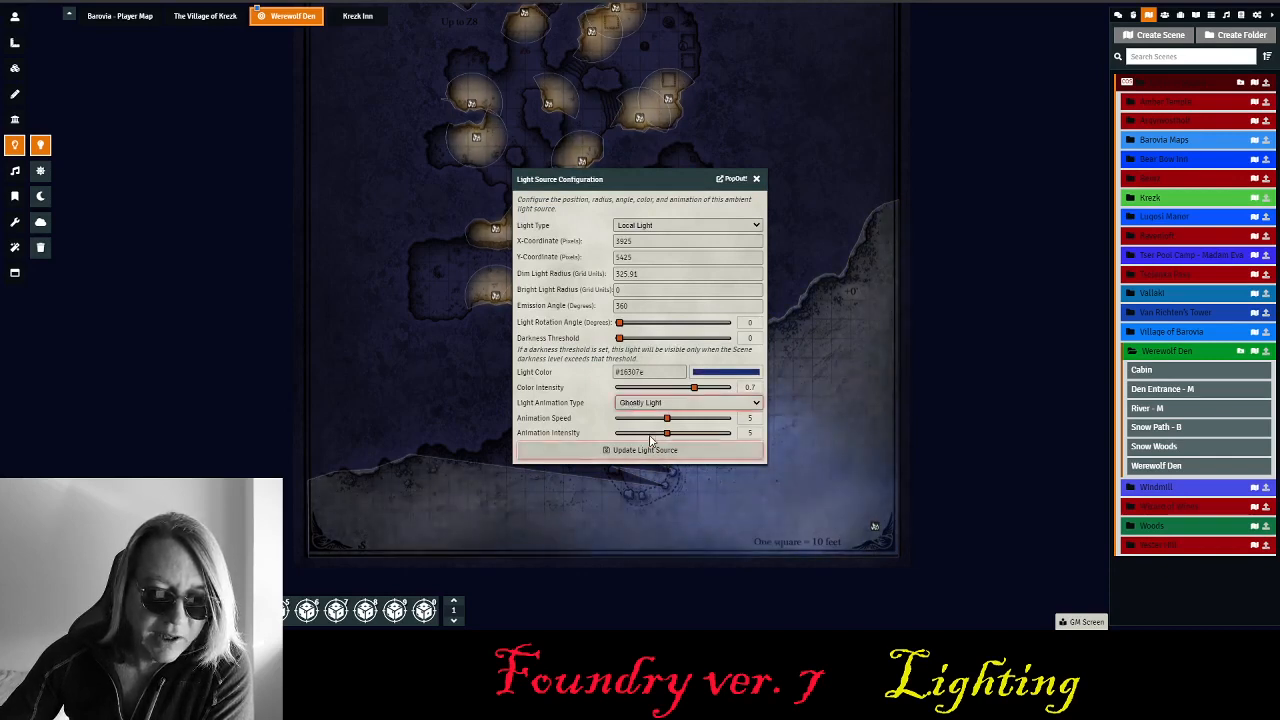
- Set the corner light's color intensity to 0.65, animation speed to 1 and animation intensity to 6, and update the light source
{"action": "left_click", "coordinate": [624, 388]}
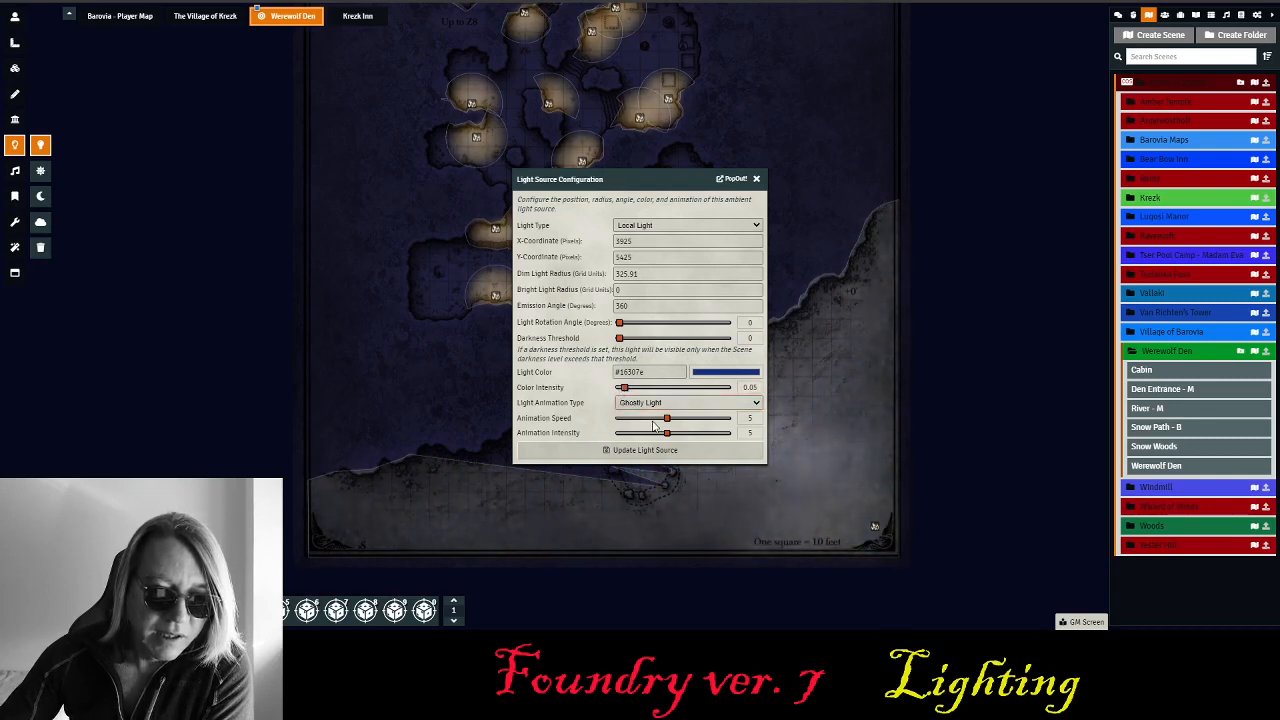
{"action": "left_click_drag", "start_coordinate": [625, 388], "coordinate": [619, 420]}
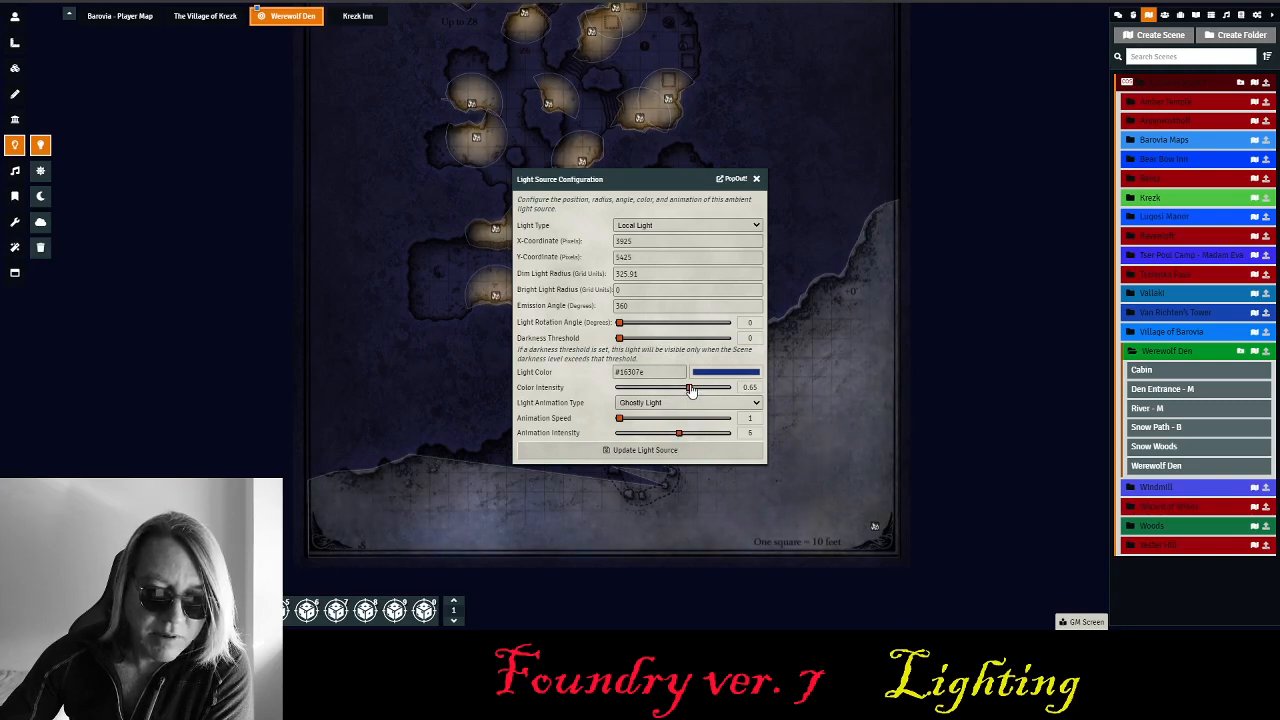
{"action": "left_click", "coordinate": [660, 452]}
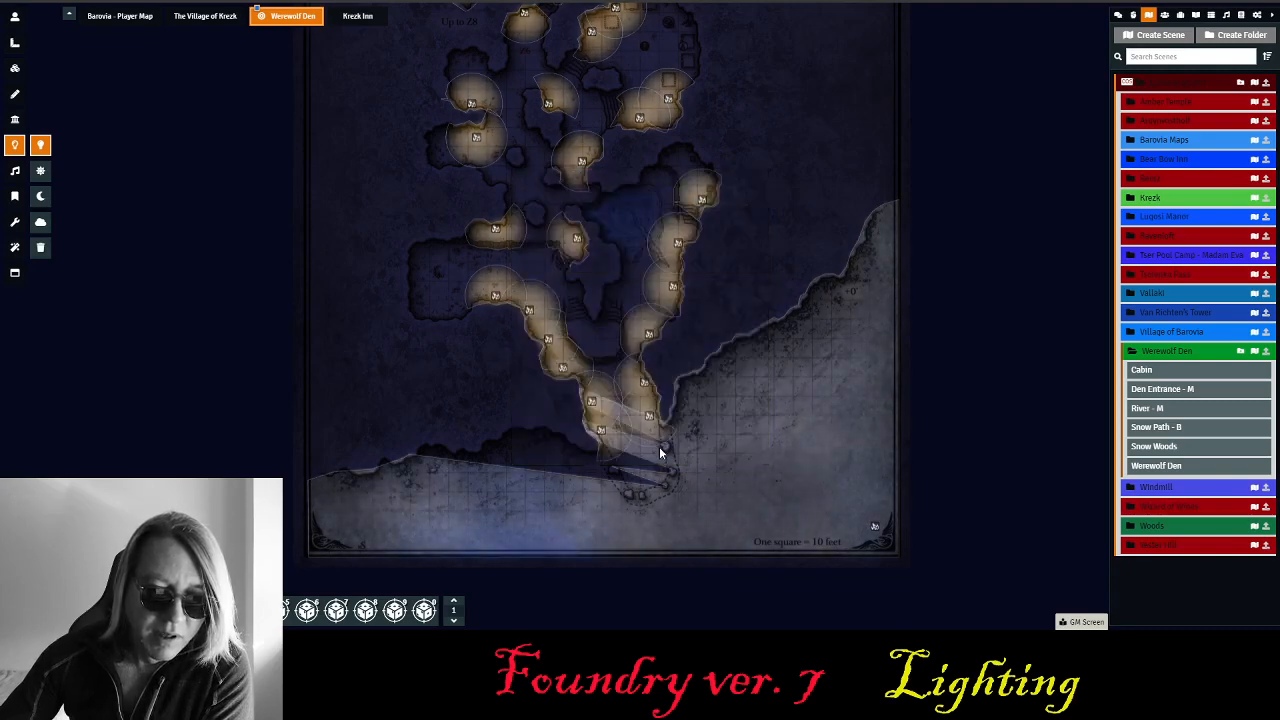
{"action": "left_click_drag", "start_coordinate": [488, 402], "coordinate": [436, 337]}
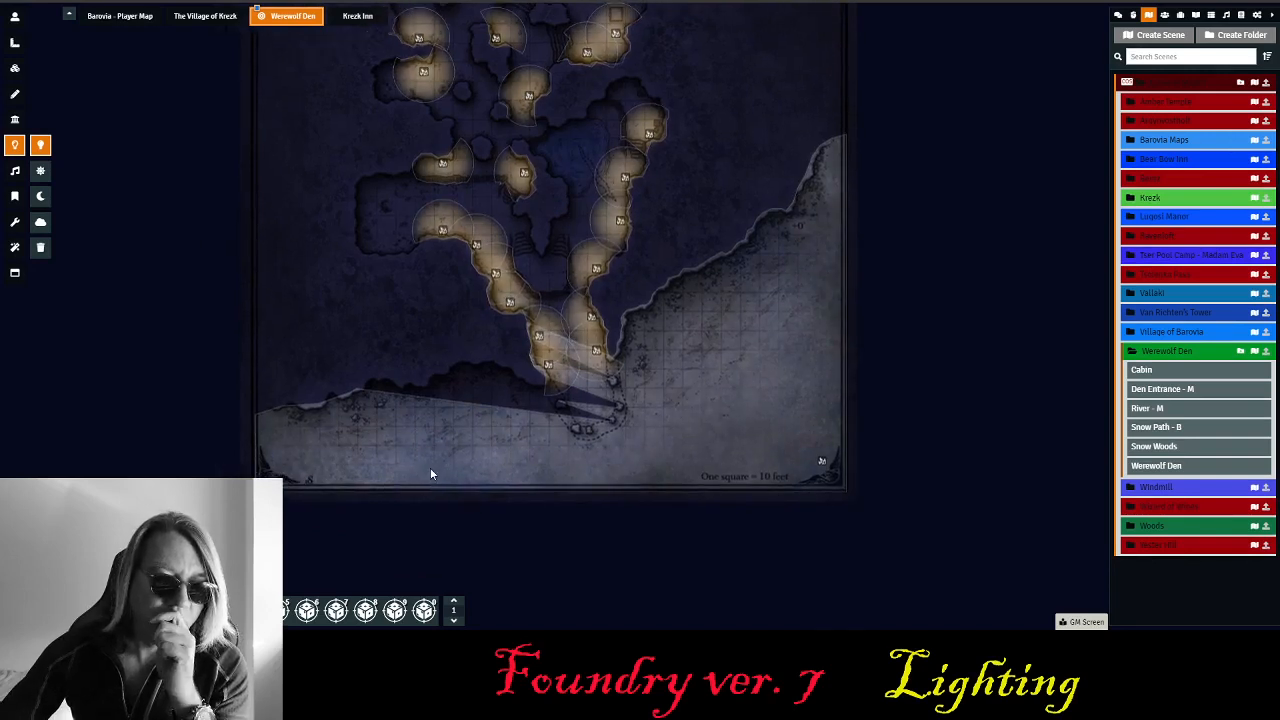
- Move the ghostly outdoor light a short way north from the map's southeast corner along the east edge
{"action": "left_click_drag", "start_coordinate": [429, 470], "coordinate": [492, 451]}
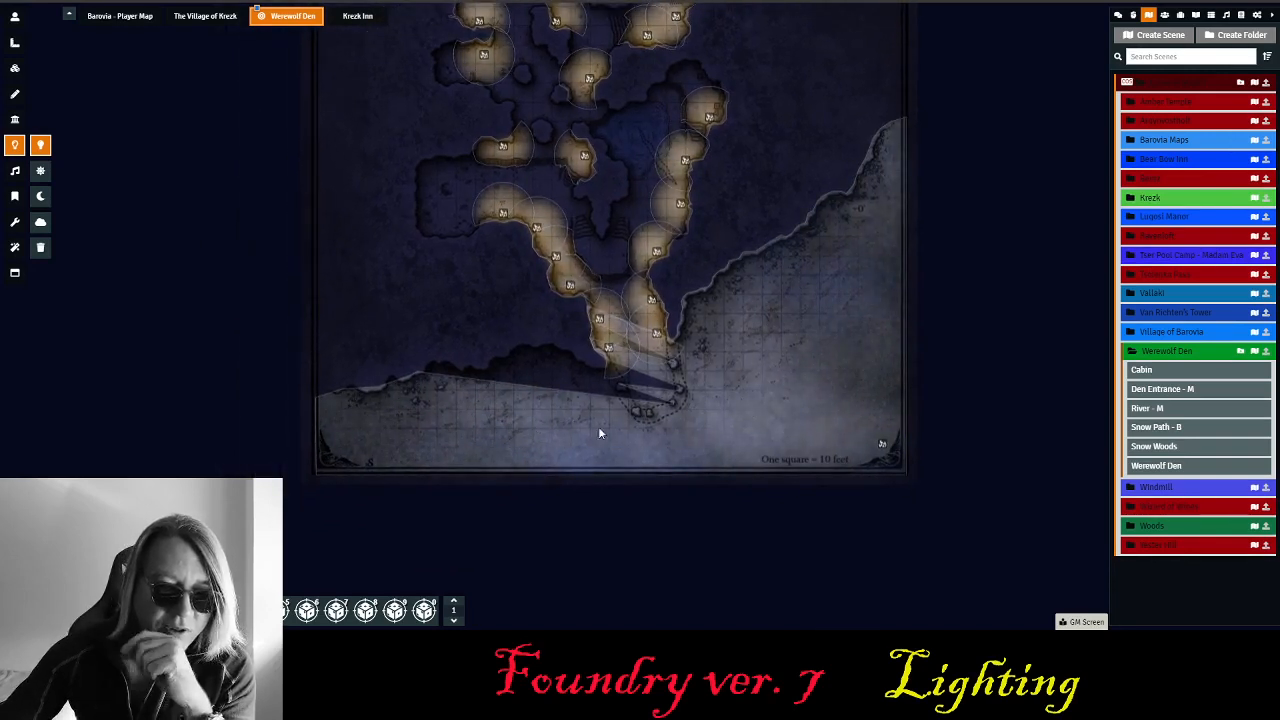
{"action": "left_click_drag", "start_coordinate": [881, 443], "coordinate": [881, 357]}
{"action": "left_click_drag", "start_coordinate": [776, 332], "coordinate": [790, 430]}
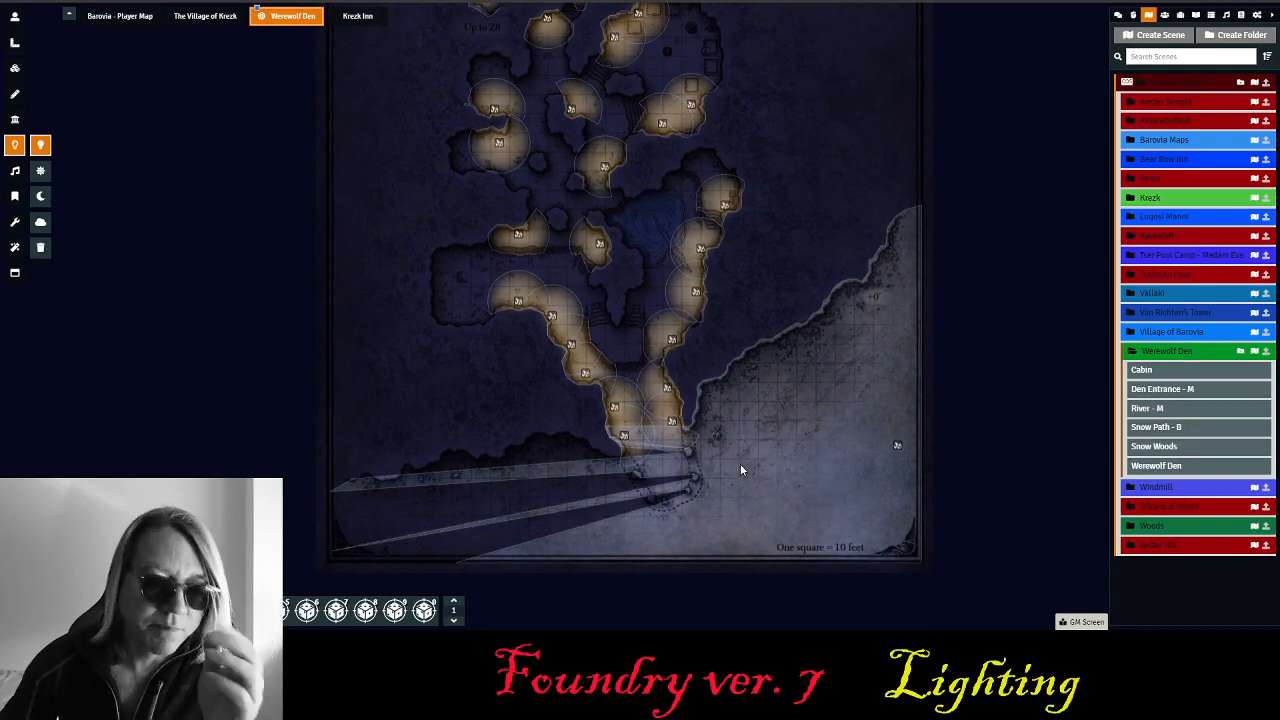
- Draw a light from the cave pool's northwest shore with a dim radius of about 32.8 and set its bright radius to 0
{"action": "scroll", "coordinate": [780, 360], "scroll_direction": "up", "scroll_amount": 3}
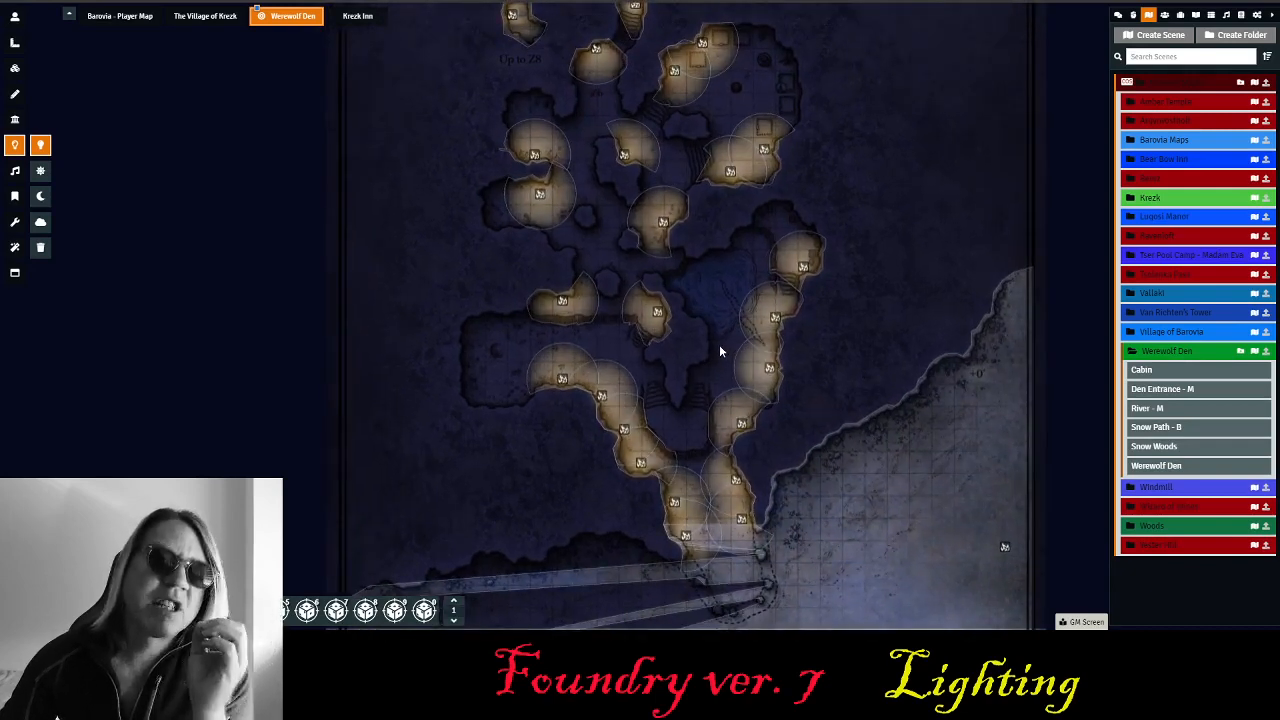
{"action": "scroll", "coordinate": [690, 300], "scroll_direction": "up", "scroll_amount": 5}
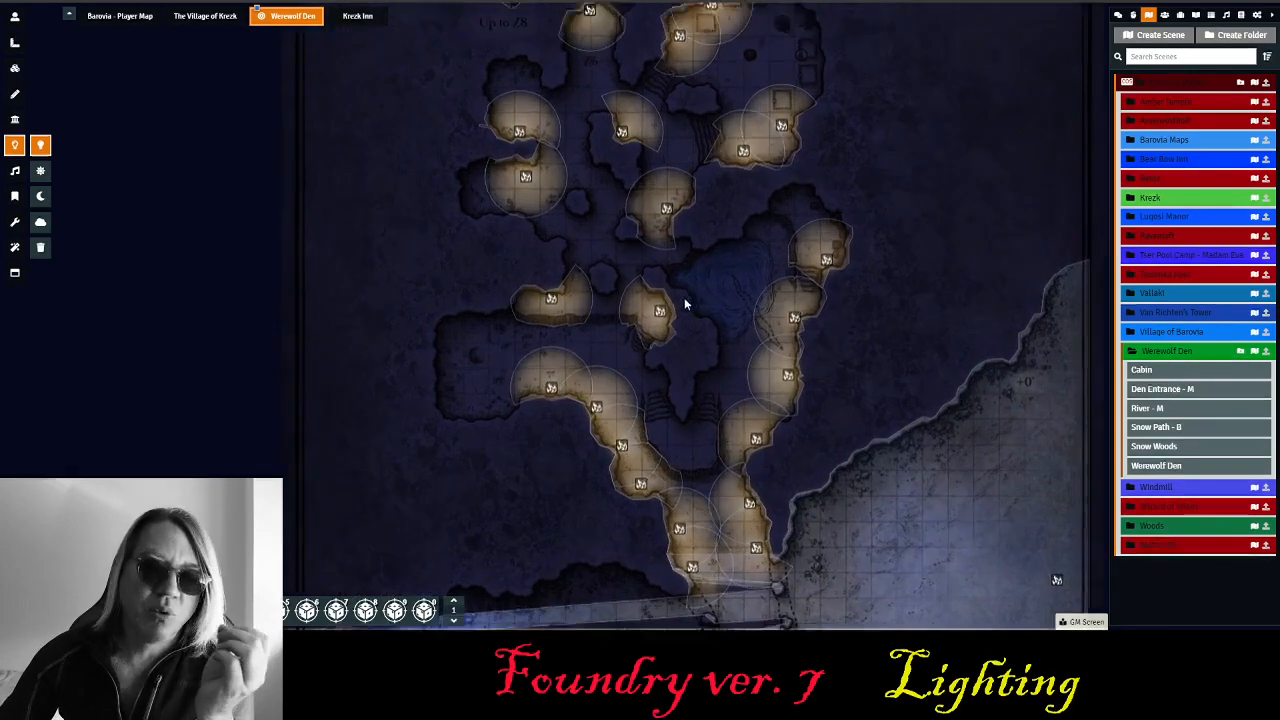
{"action": "scroll", "coordinate": [780, 268], "scroll_direction": "up", "scroll_amount": 2}
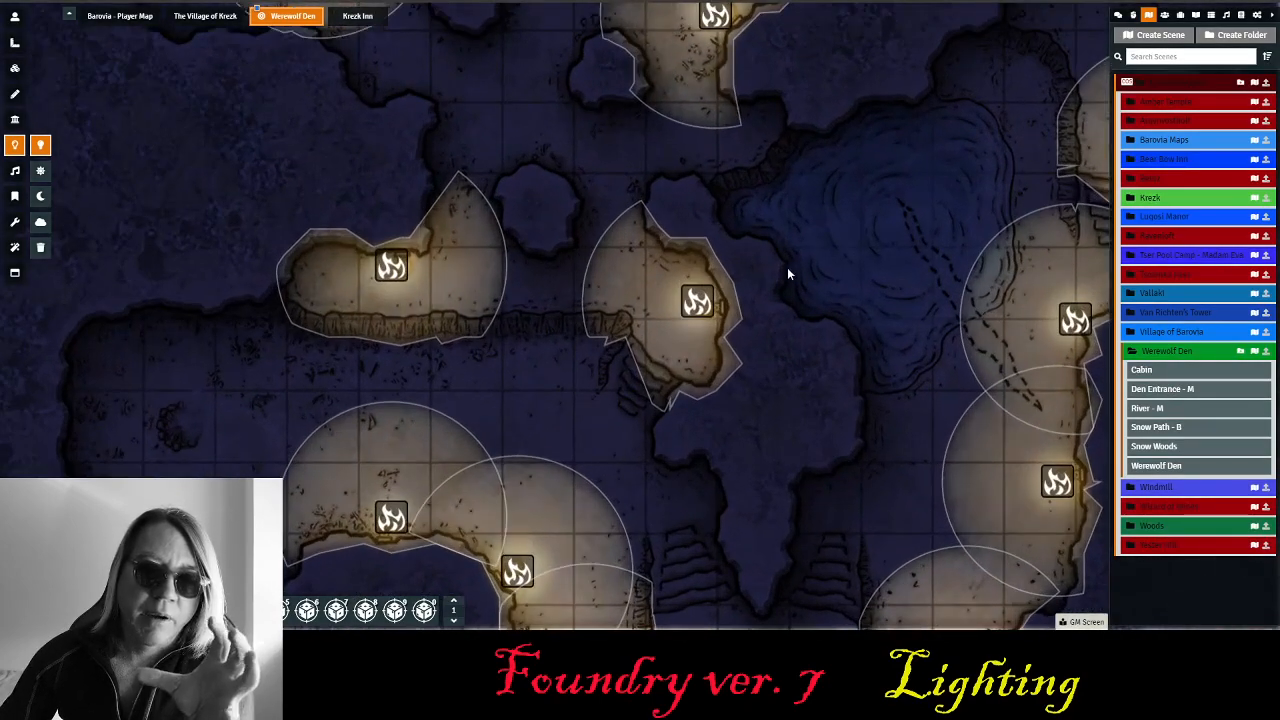
{"action": "scroll", "coordinate": [826, 262], "scroll_direction": "up", "scroll_amount": 3}
{"action": "left_click_drag", "start_coordinate": [733, 353], "coordinate": [769, 379]}
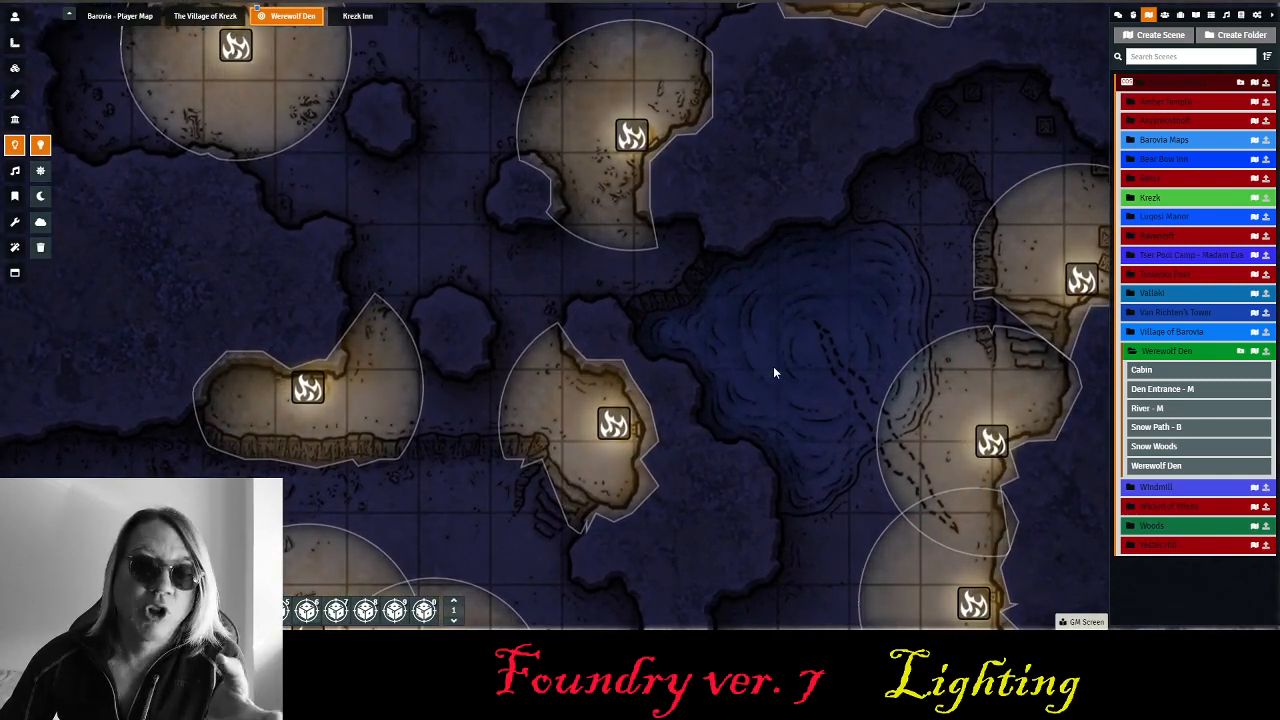
{"action": "scroll", "coordinate": [773, 366], "scroll_direction": "up", "scroll_amount": 3}
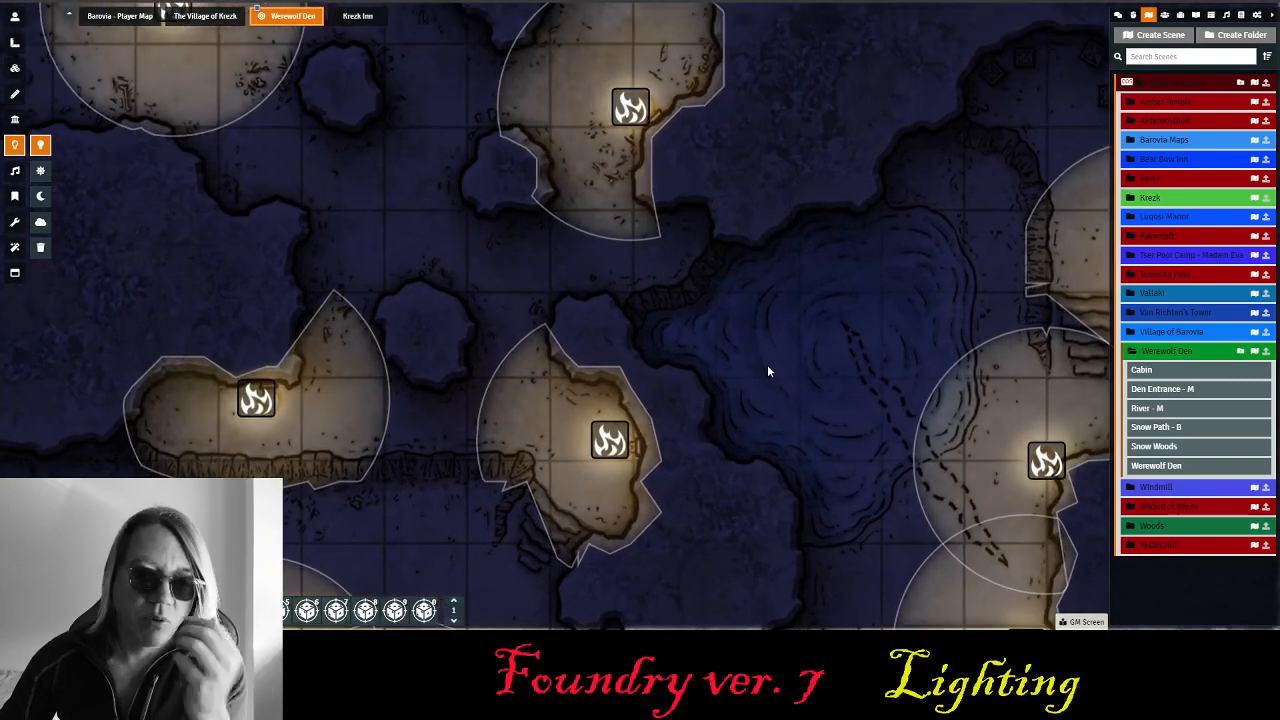
{"action": "left_click_drag", "start_coordinate": [768, 342], "coordinate": [584, 293]}
{"action": "scroll", "coordinate": [628, 310], "scroll_direction": "up", "scroll_amount": 5}
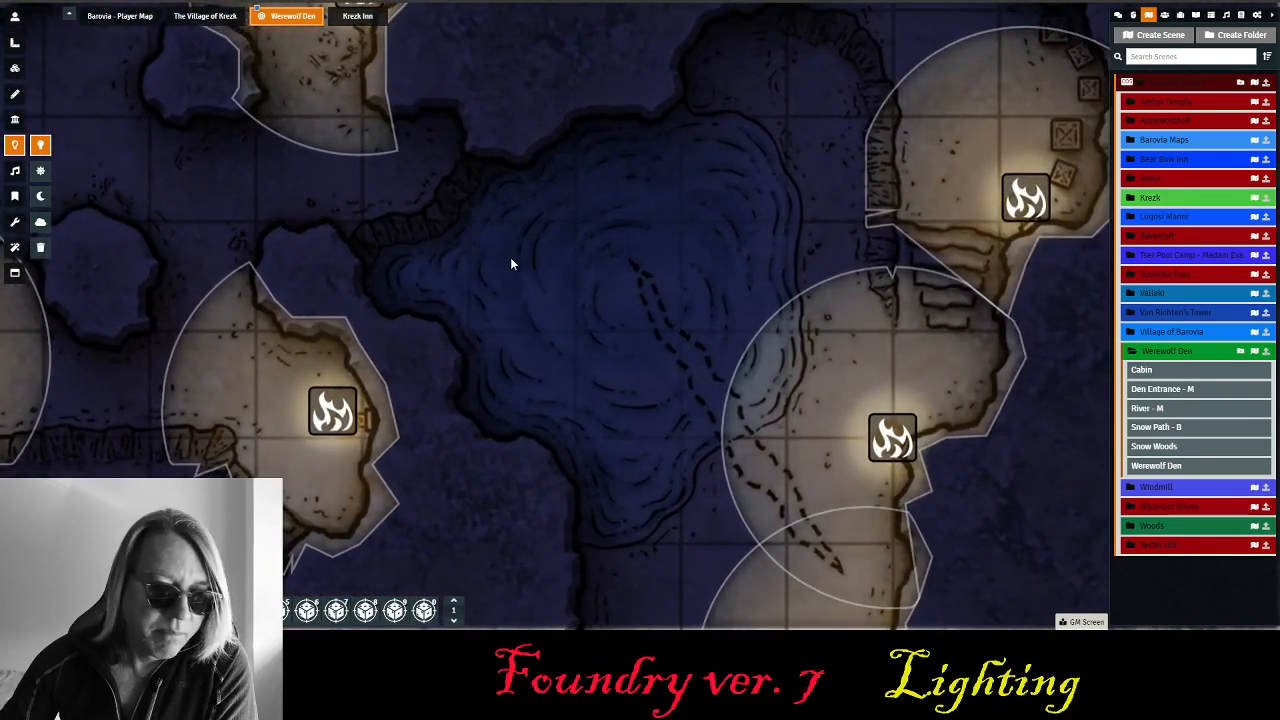
{"action": "left_click_drag", "start_coordinate": [480, 250], "coordinate": [774, 420]}
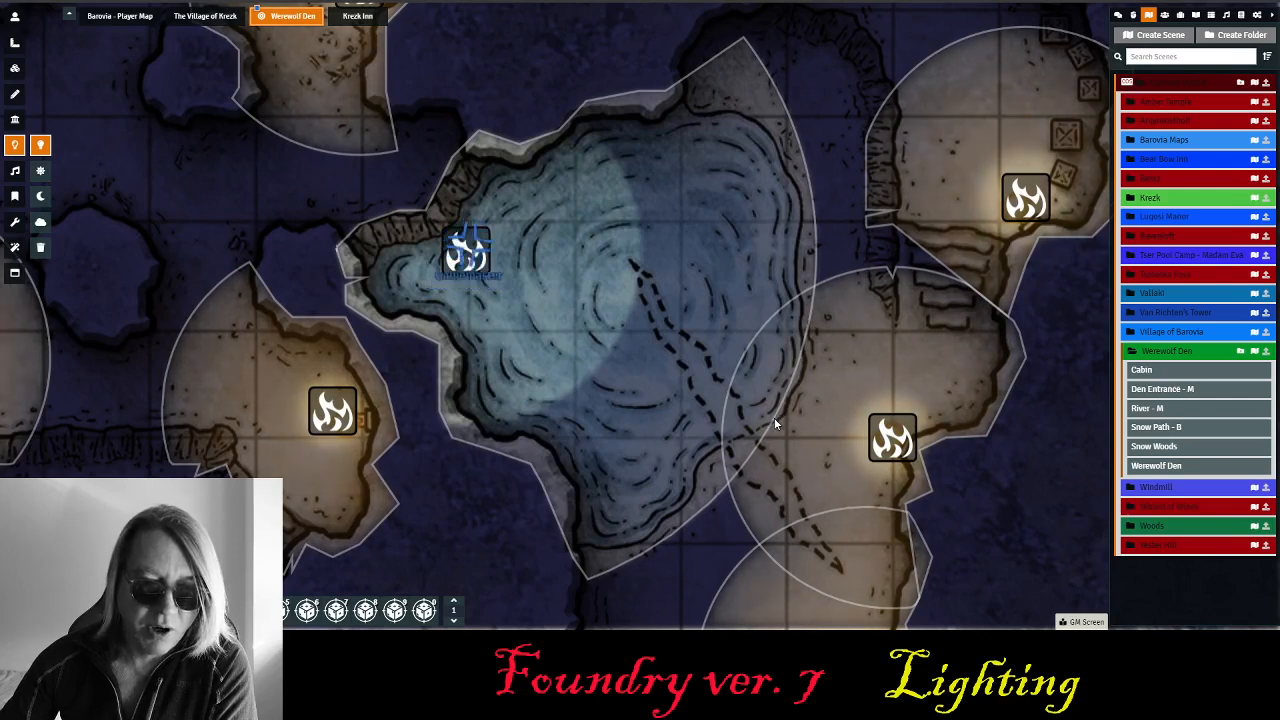
{"action": "double_click", "coordinate": [466, 251]}
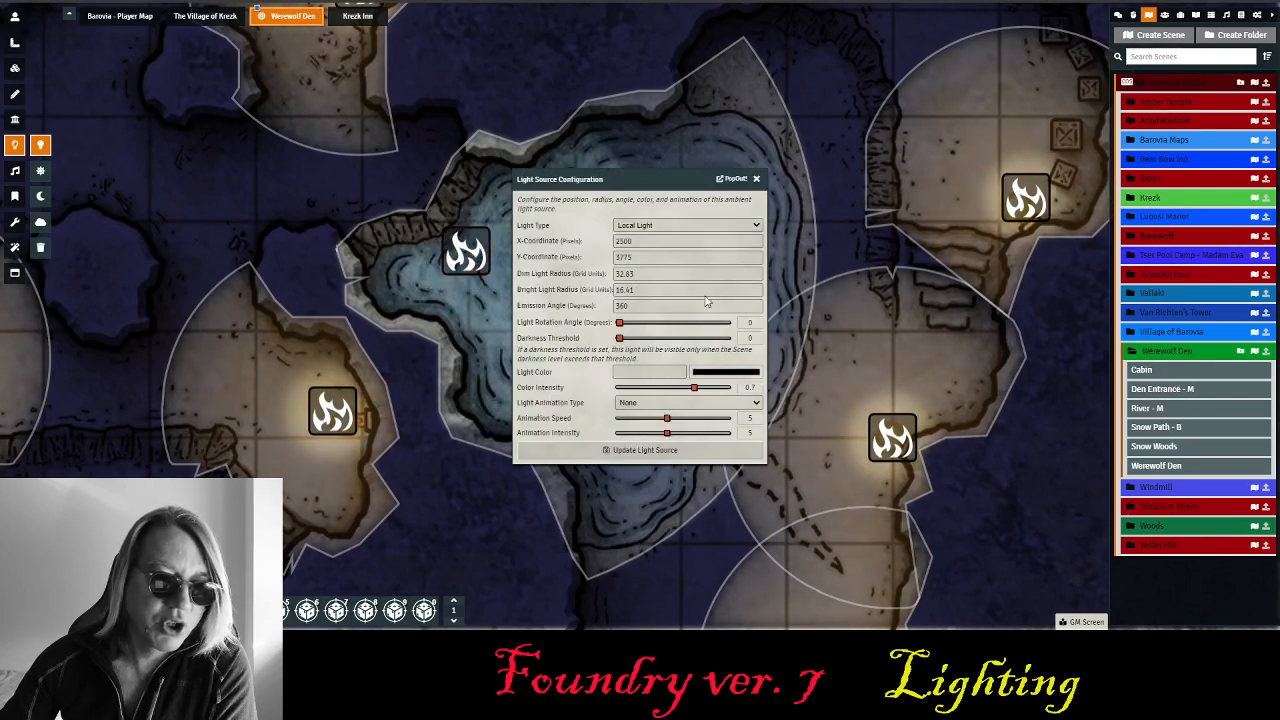
{"action": "double_click", "coordinate": [672, 291]}
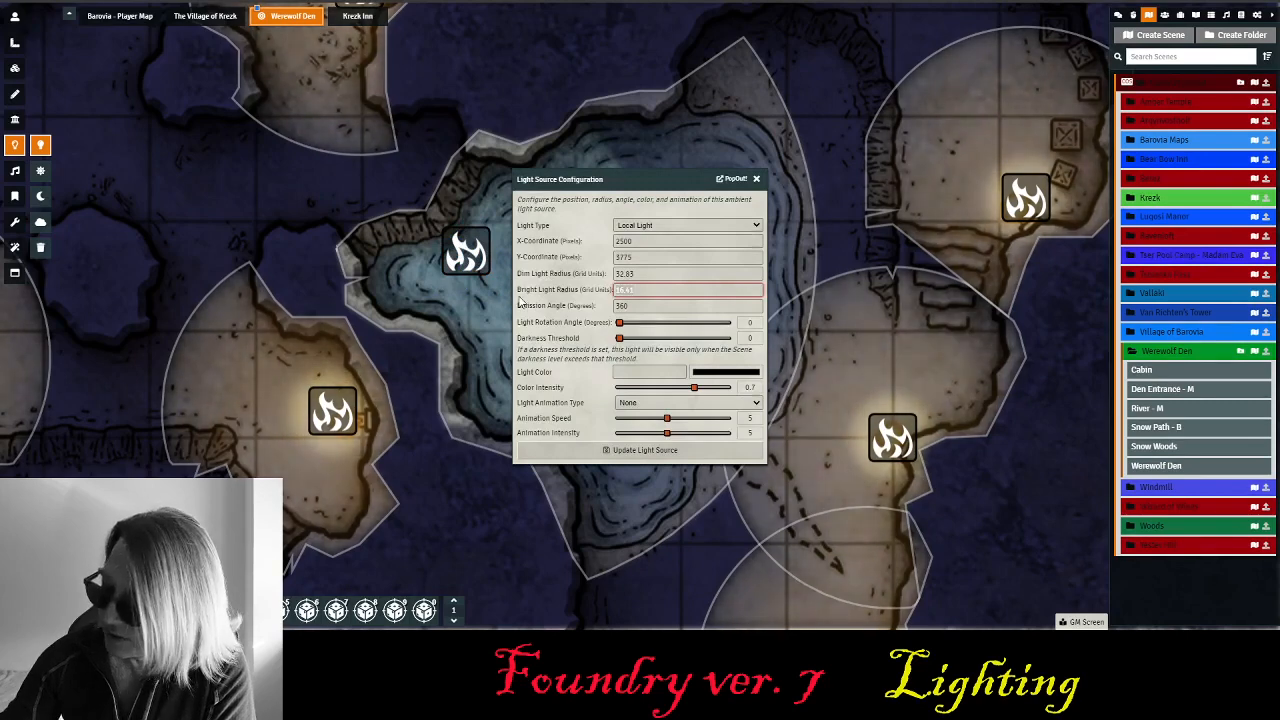
{"action": "type", "text": "0"}
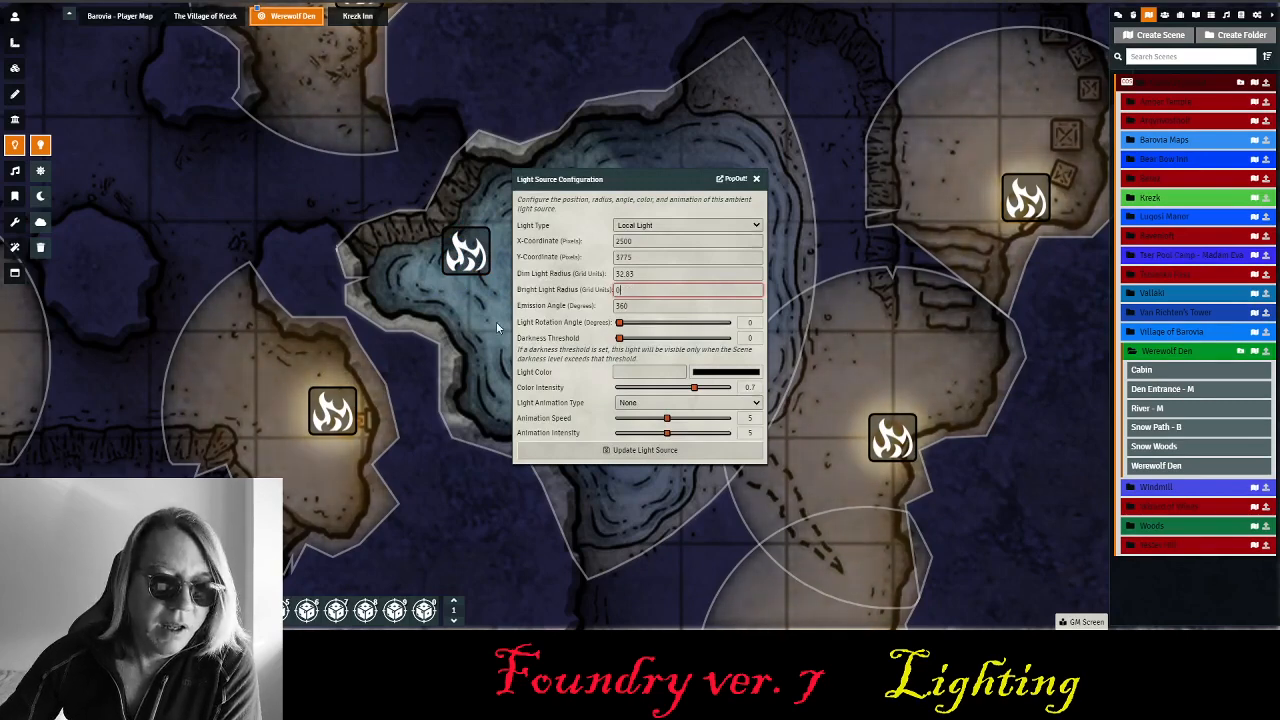
- Choose the Swirling Fog animation for the pool light, set its color to #2d48d2 and update the light source
{"action": "left_click", "coordinate": [574, 346]}
{"action": "left_click", "coordinate": [701, 401]}
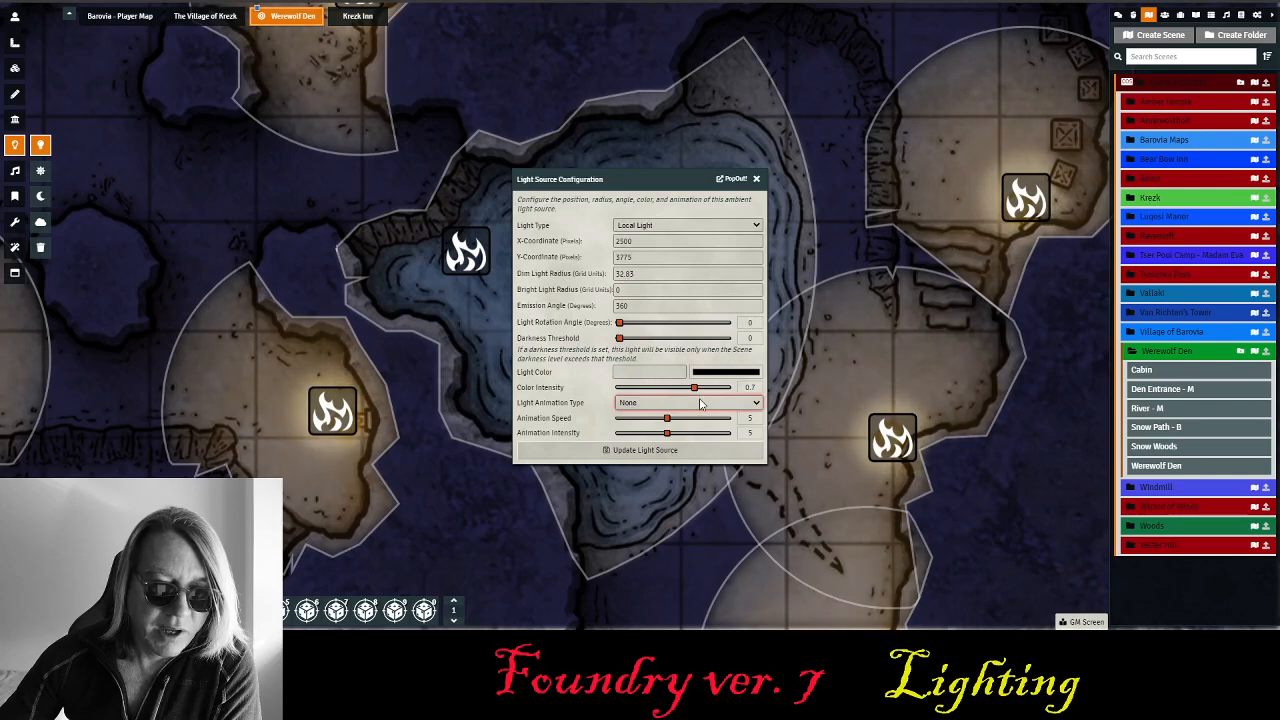
{"action": "left_click", "coordinate": [686, 462]}
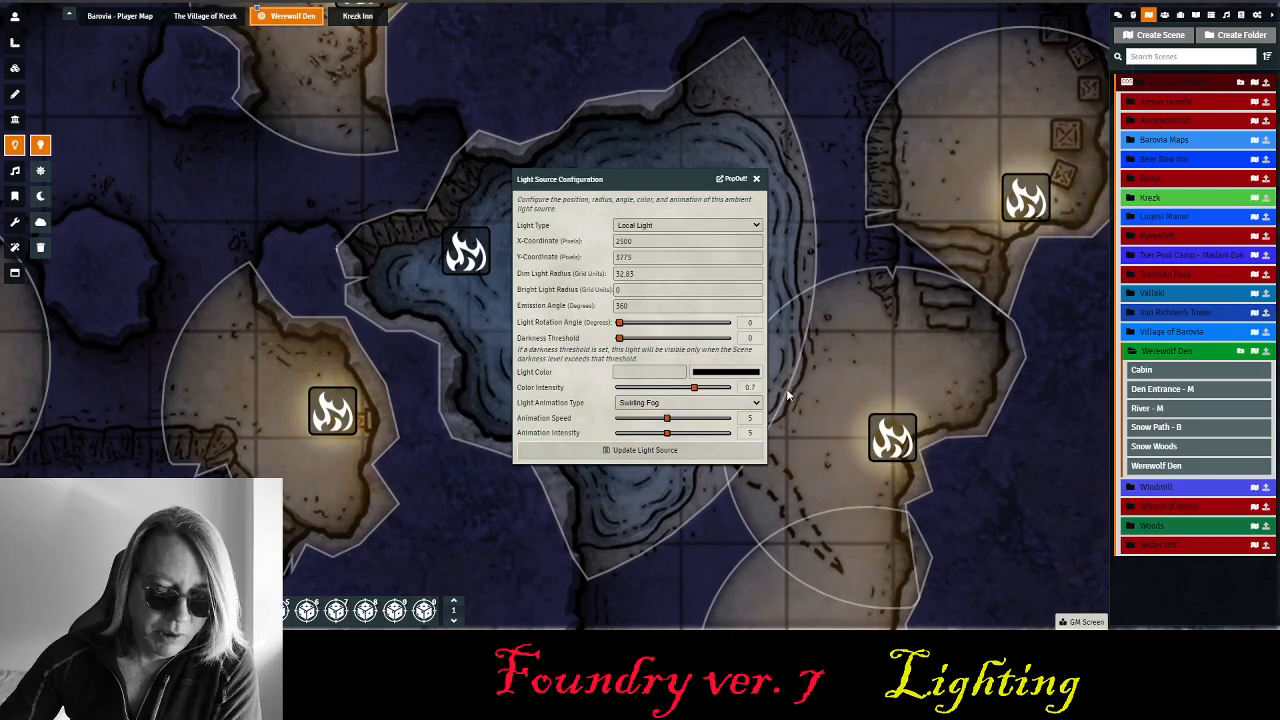
{"action": "left_click", "coordinate": [623, 450]}
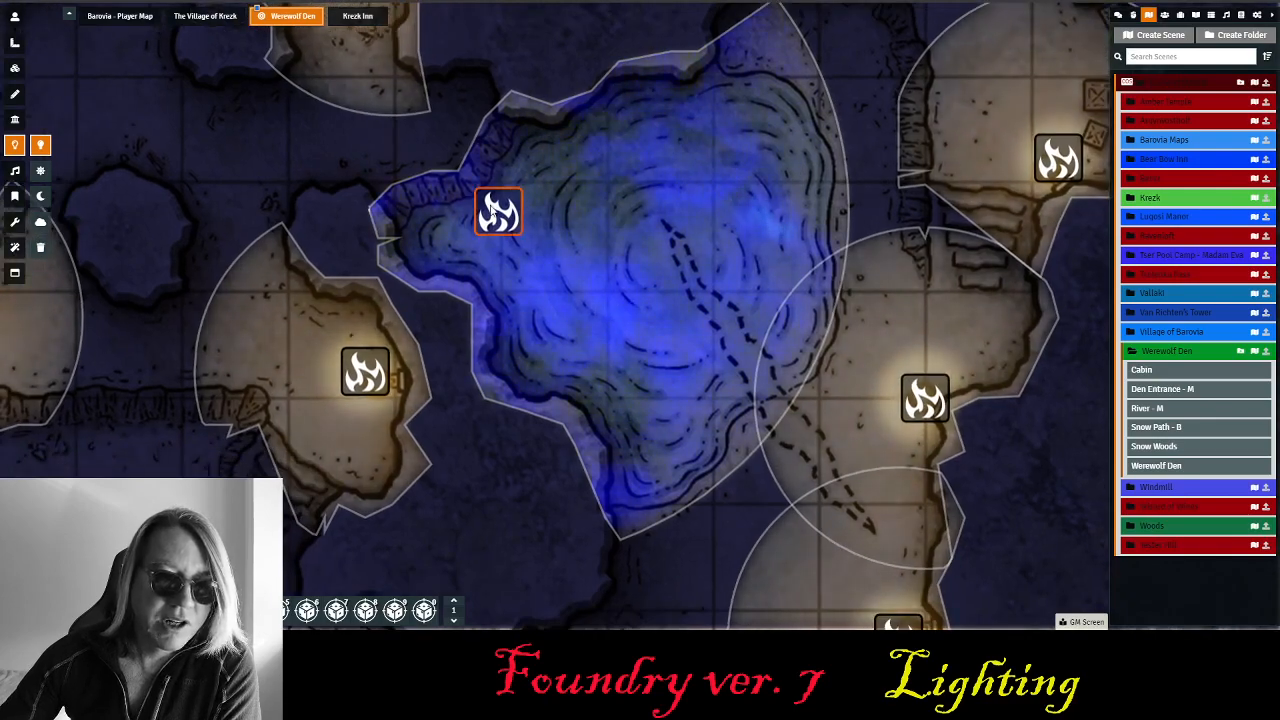
- Reopen the pool light's configuration, set color intensity to 0.4, animation speed to 8 and animation intensity to 3, and update the light source
{"action": "double_click", "coordinate": [492, 222]}
{"action": "left_click_drag", "start_coordinate": [580, 184], "coordinate": [834, 67]}
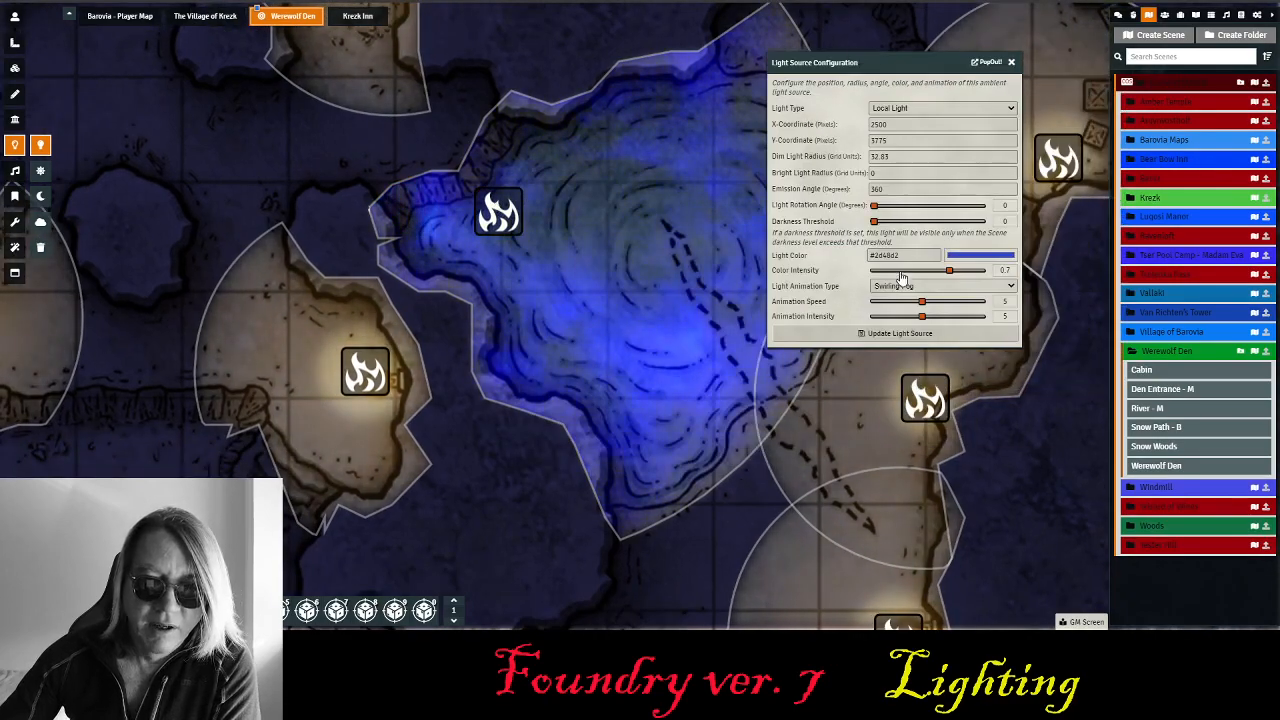
{"action": "left_click_drag", "start_coordinate": [921, 301], "coordinate": [886, 317]}
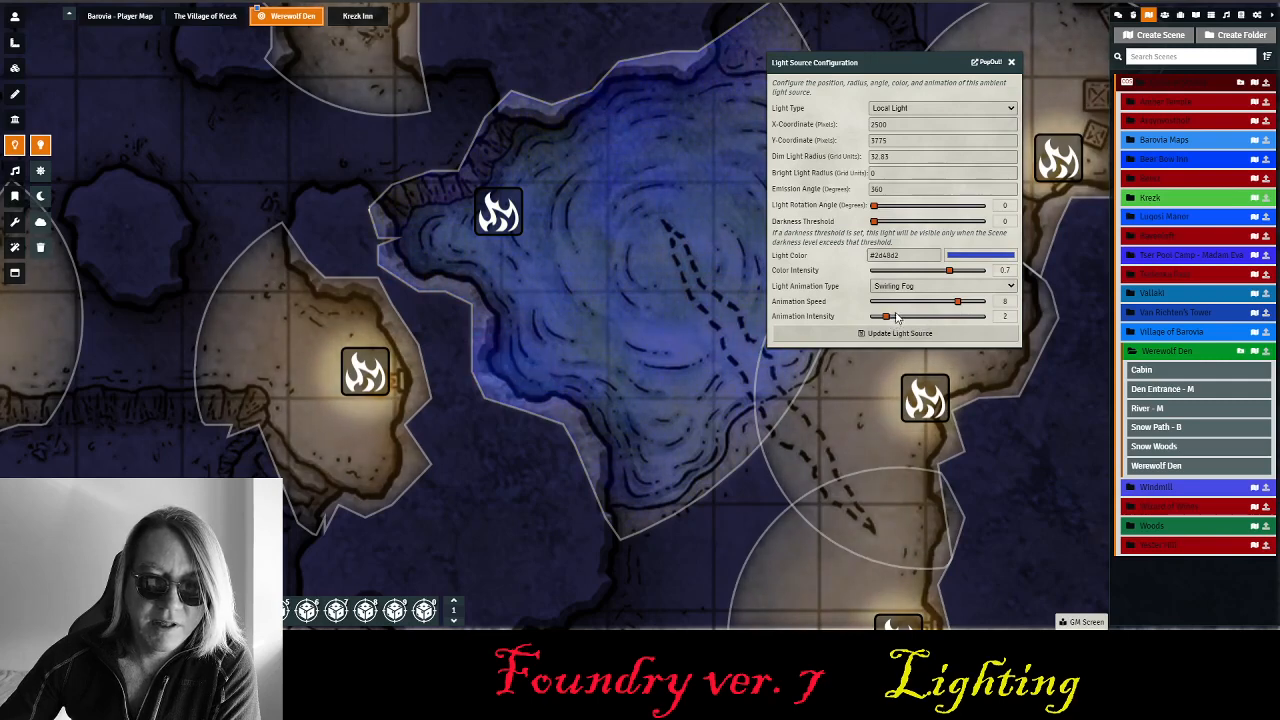
{"action": "left_click_drag", "start_coordinate": [949, 271], "coordinate": [918, 273]}
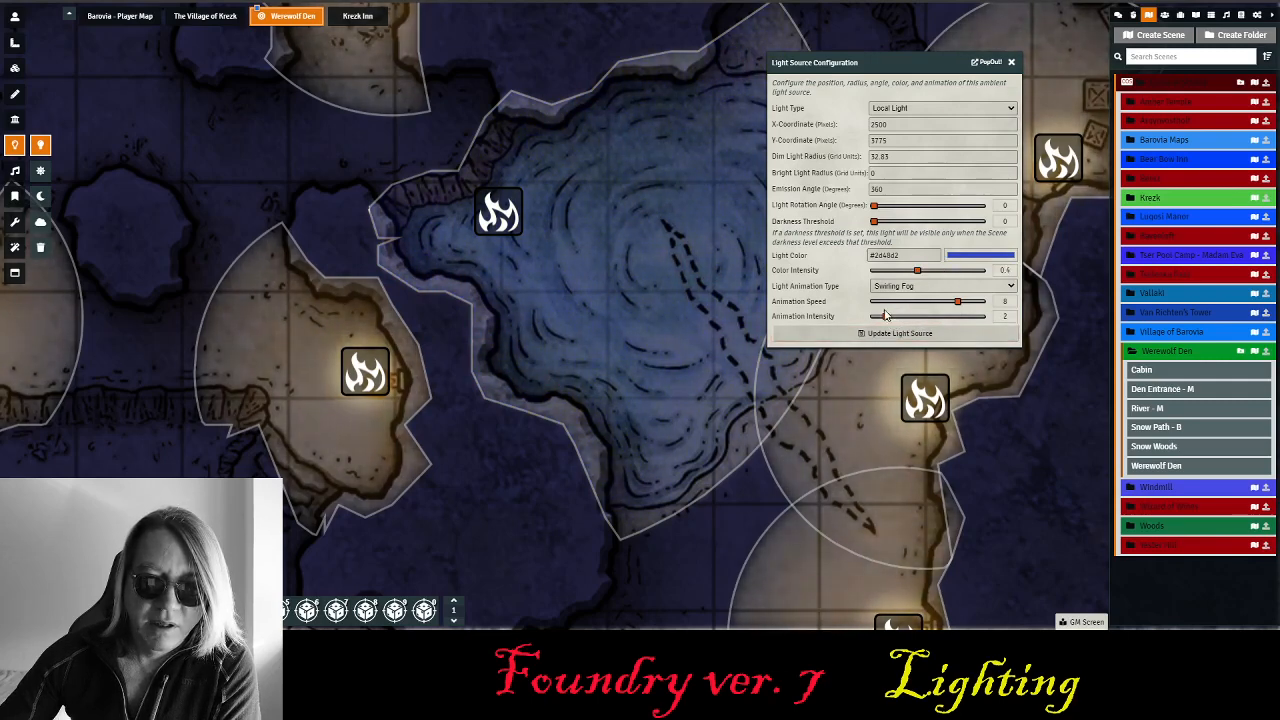
{"action": "left_click_drag", "start_coordinate": [885, 316], "coordinate": [898, 316]}
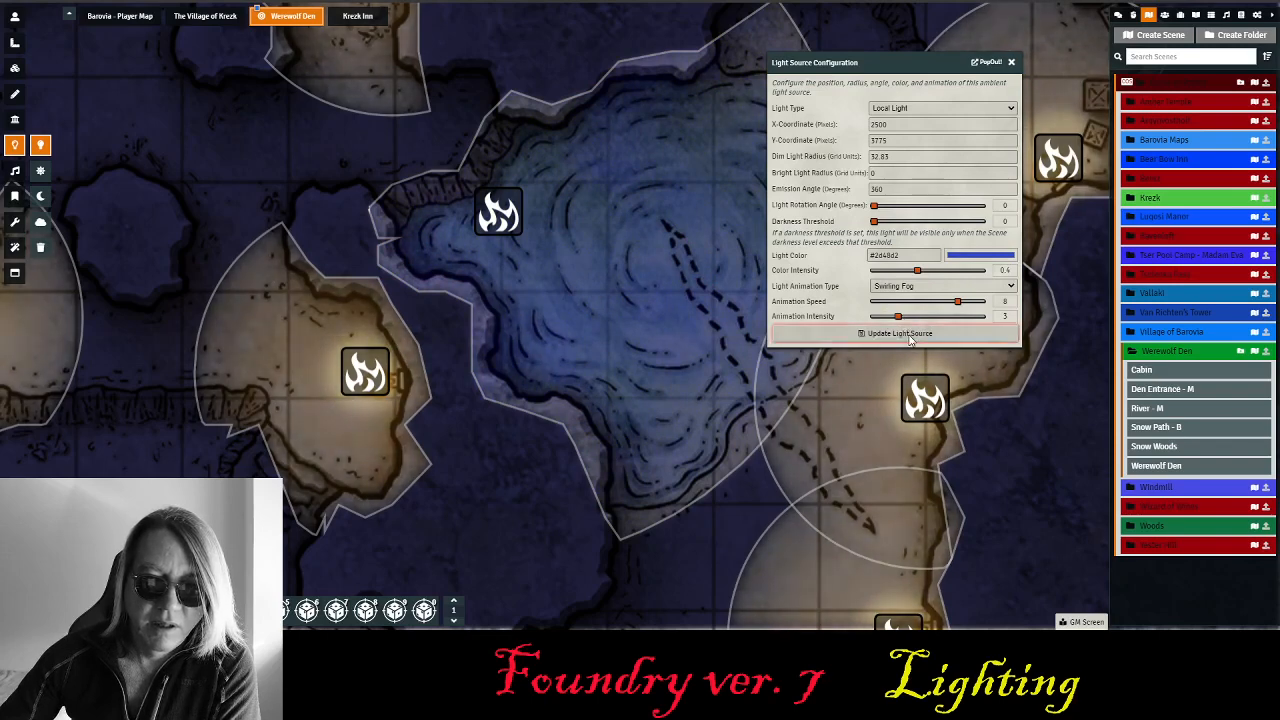
{"action": "left_click", "coordinate": [900, 334]}
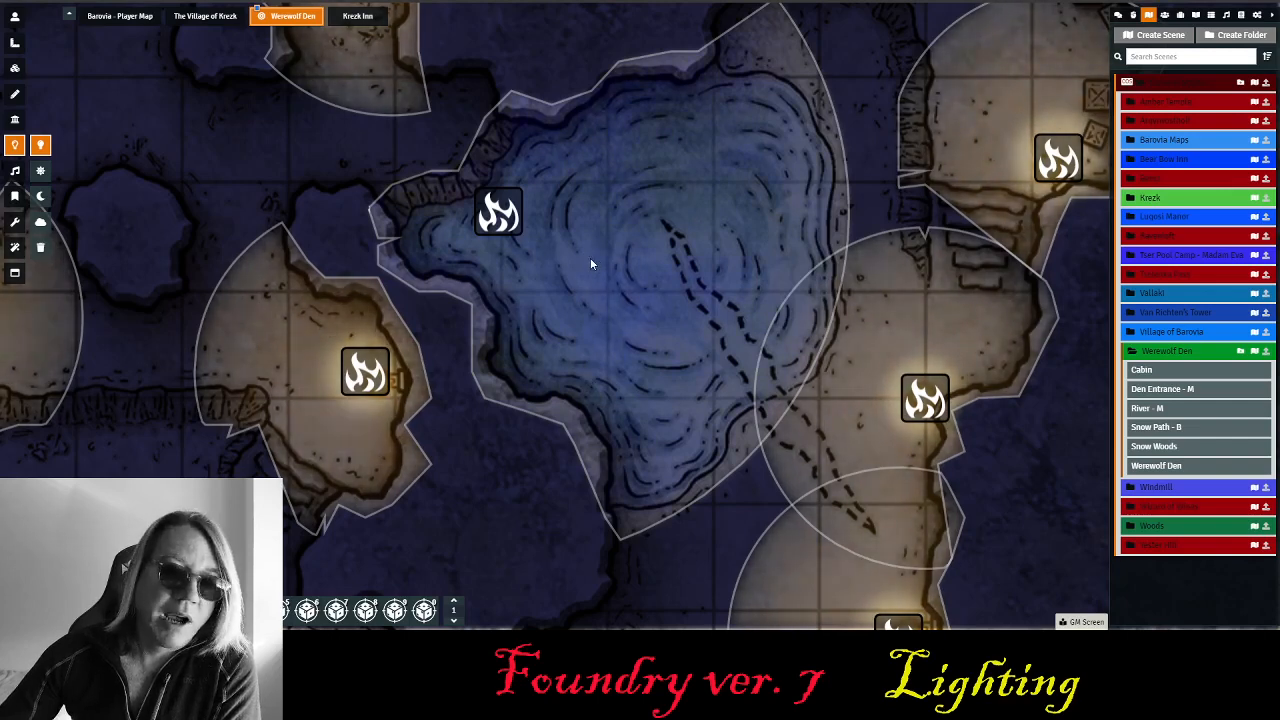
- Change the pool light's color intensity to 0.35 and its animation intensity to 10, and update the light source
{"action": "double_click", "coordinate": [502, 219]}
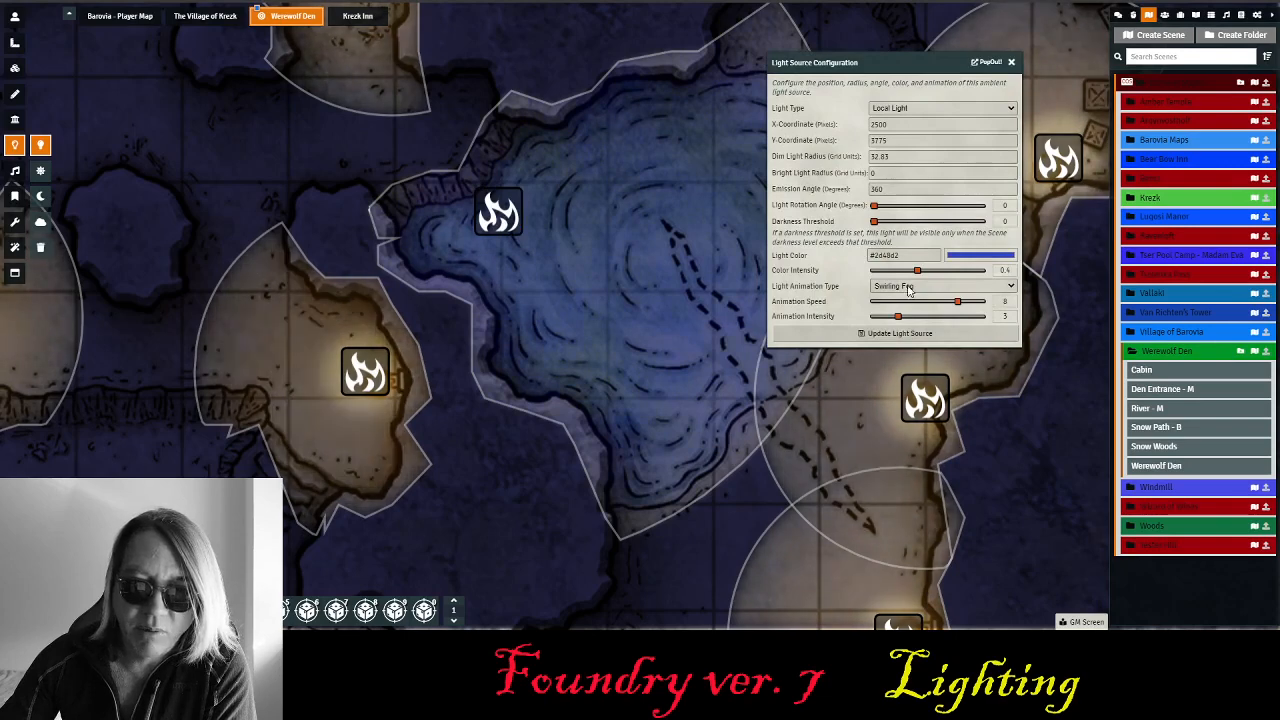
{"action": "left_click_drag", "start_coordinate": [918, 276], "coordinate": [969, 317]}
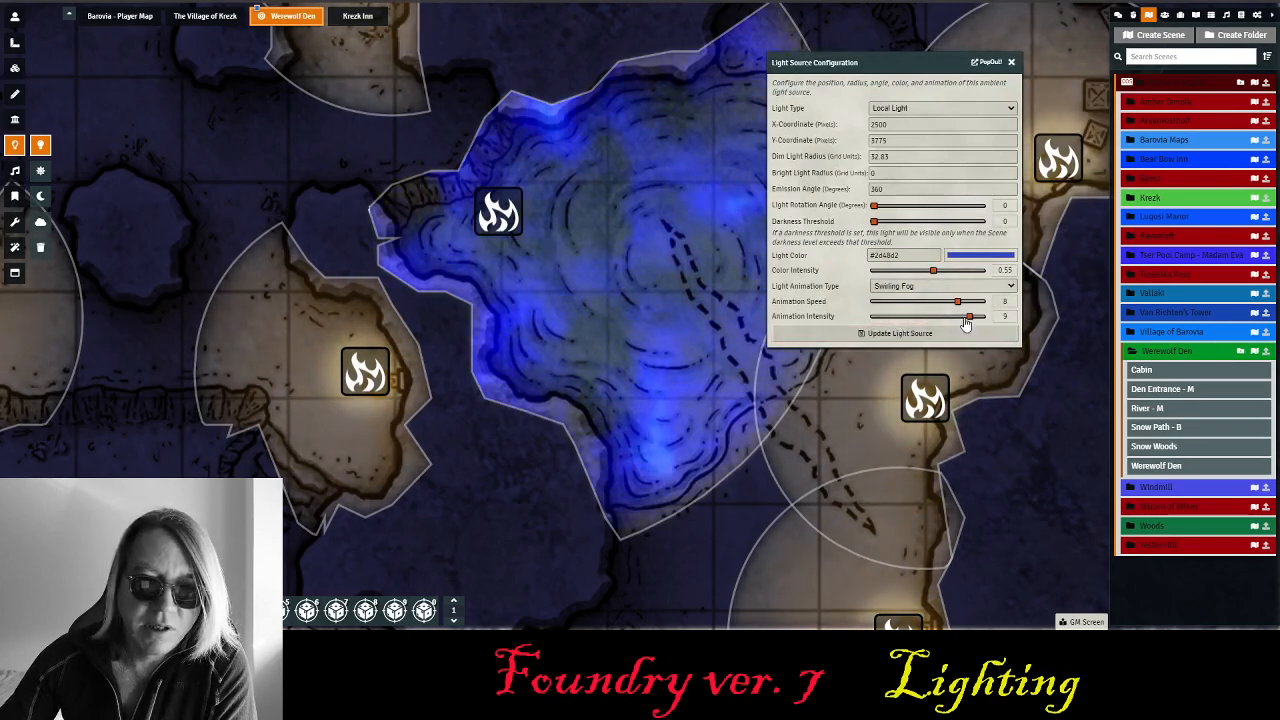
{"action": "left_click_drag", "start_coordinate": [933, 276], "coordinate": [907, 280]}
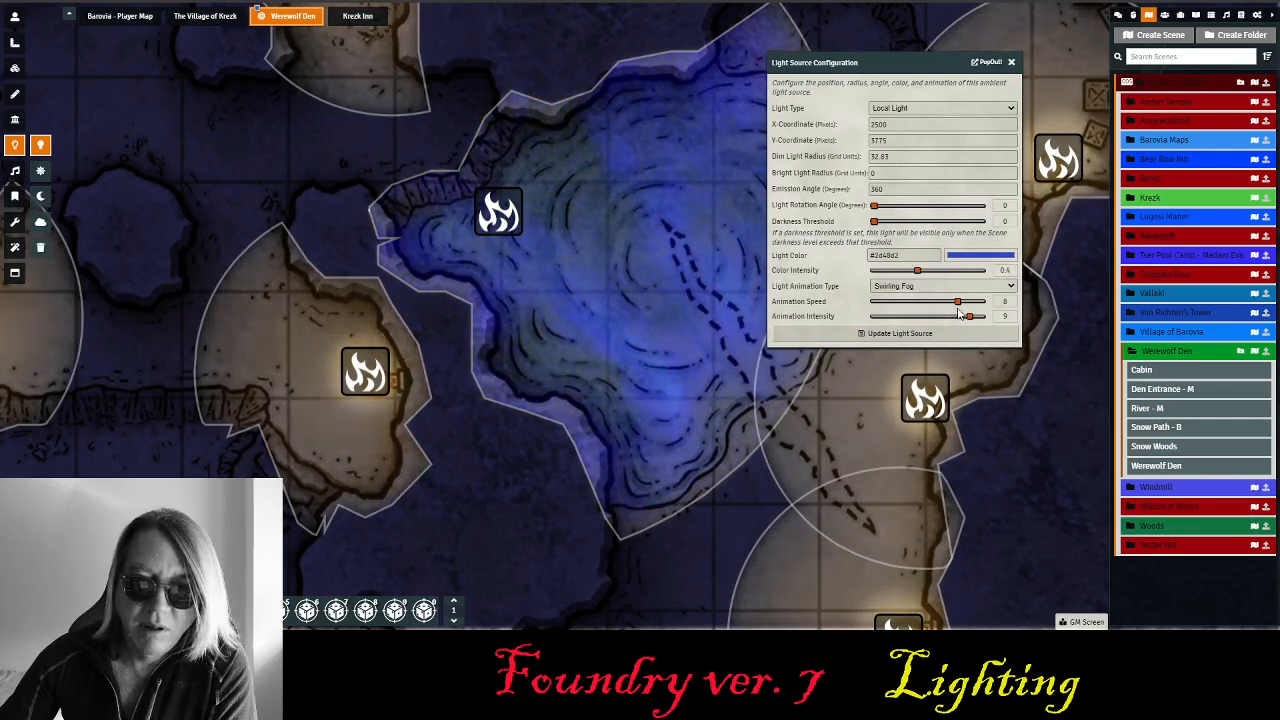
{"action": "left_click_drag", "start_coordinate": [970, 316], "coordinate": [982, 319]}
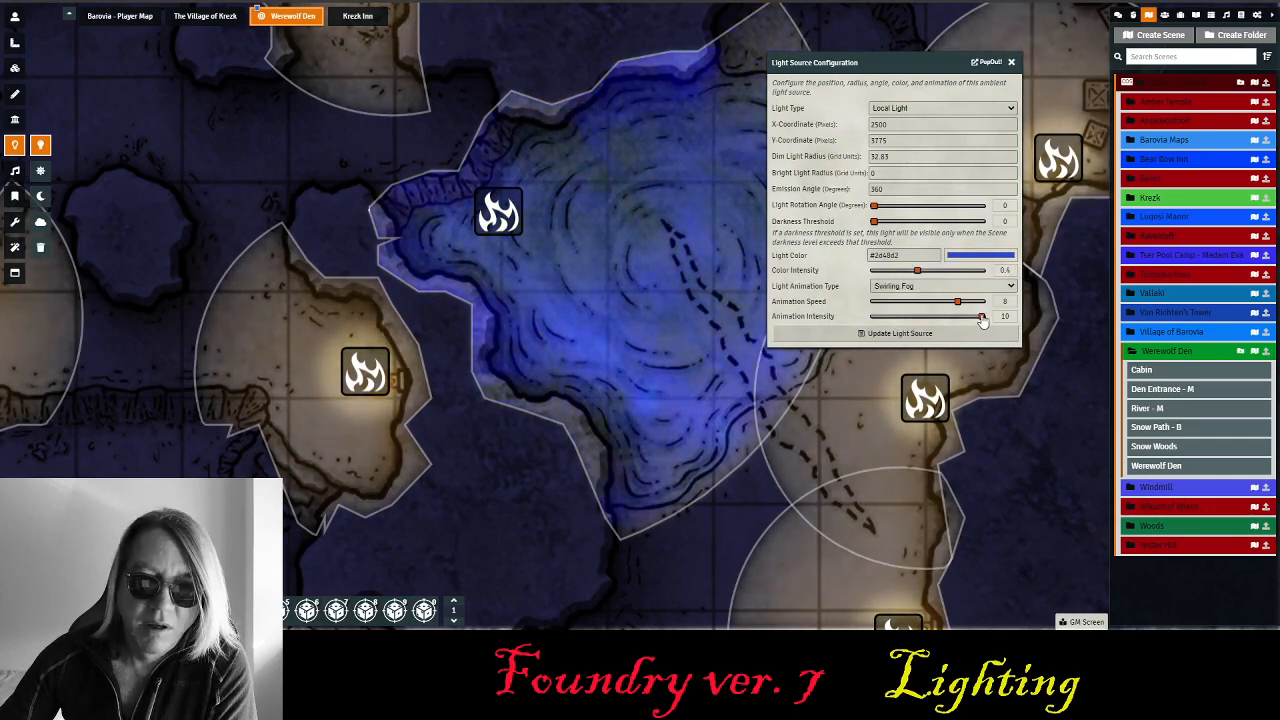
{"action": "left_click_drag", "start_coordinate": [902, 272], "coordinate": [911, 272]}
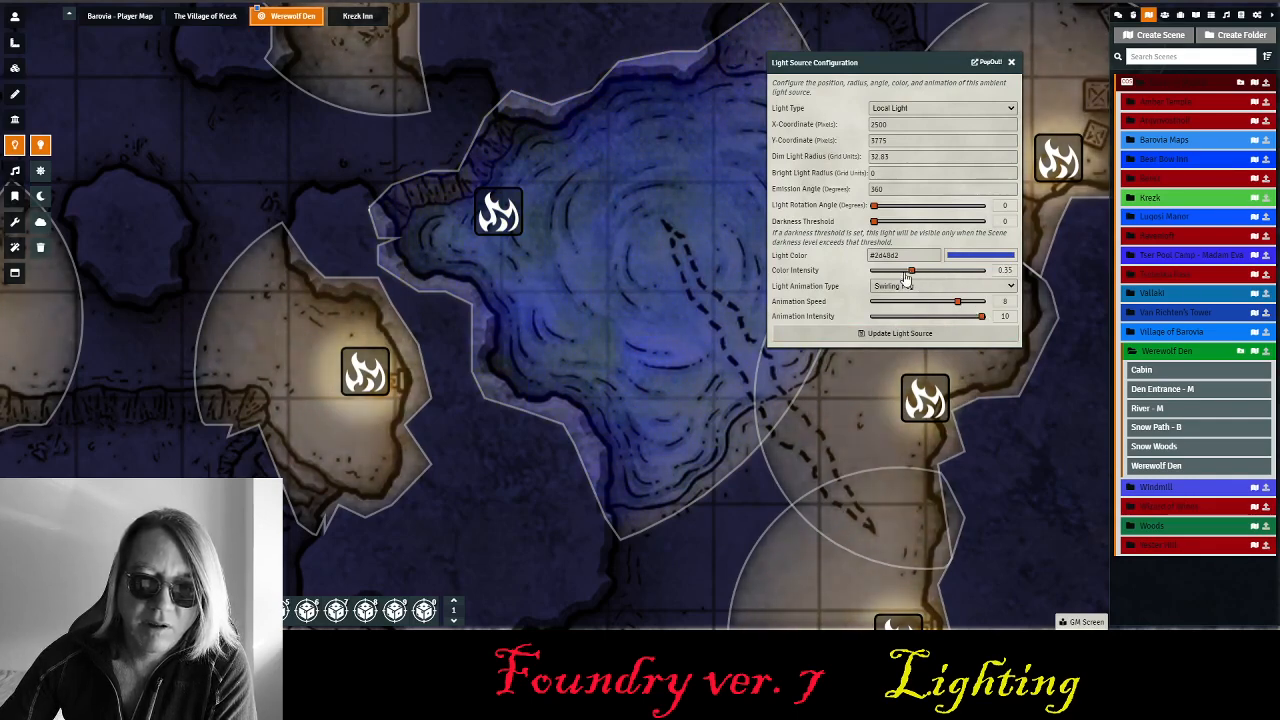
{"action": "left_click", "coordinate": [893, 334]}
- Draw a light centered on the round fire pit in the large chamber north of the pool, with a dim radius of about 32
{"action": "scroll", "coordinate": [652, 516], "scroll_direction": "up", "scroll_amount": 3}
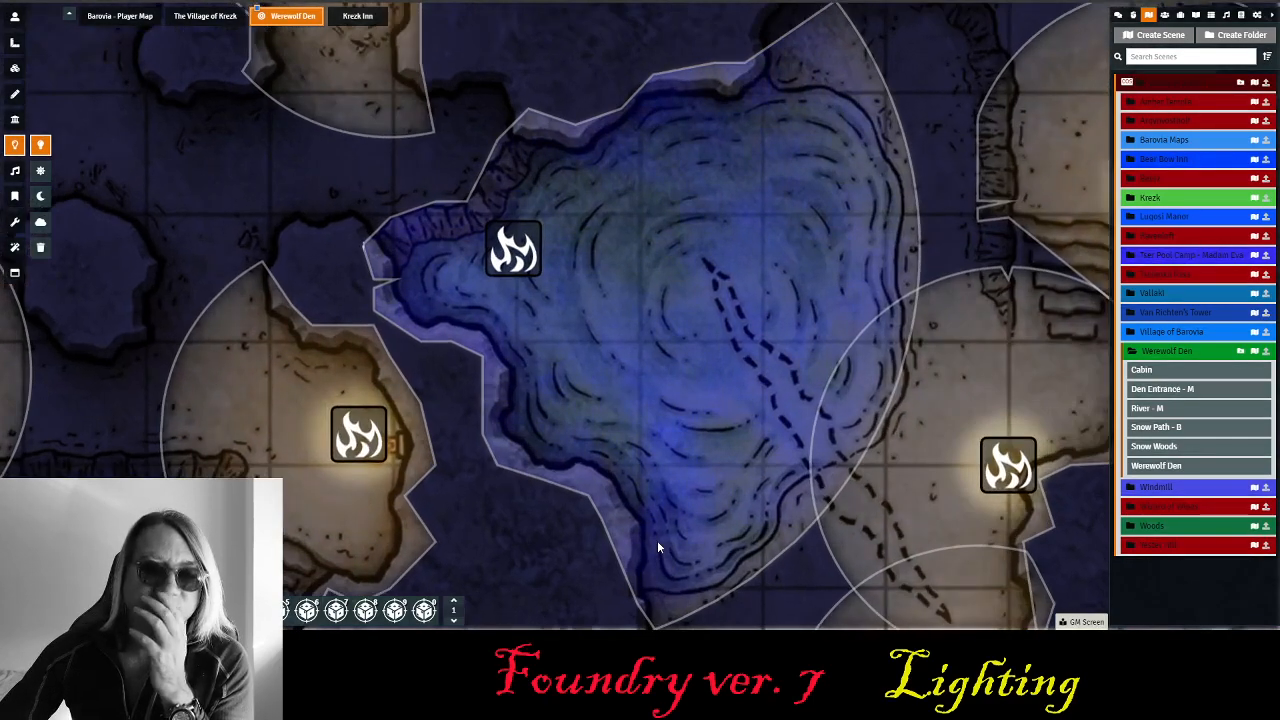
{"action": "left_click_drag", "start_coordinate": [654, 545], "coordinate": [594, 546]}
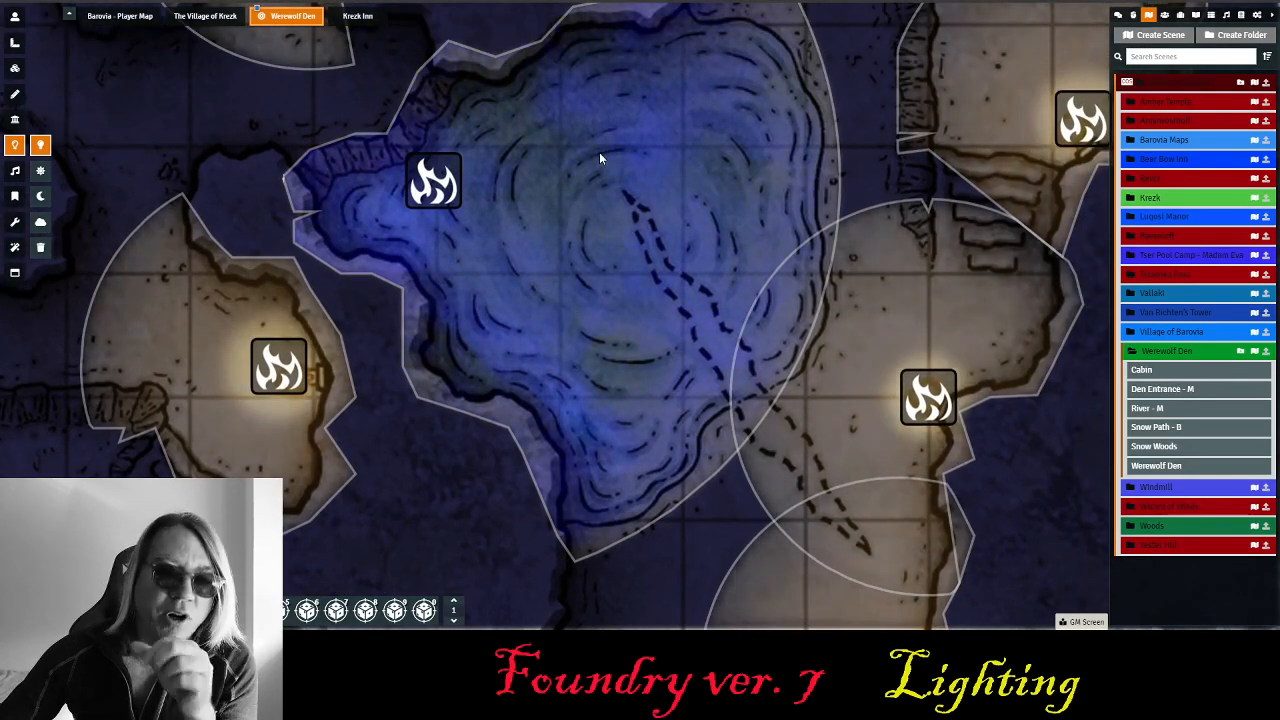
{"action": "left_click_drag", "start_coordinate": [600, 159], "coordinate": [557, 403]}
{"action": "left_click_drag", "start_coordinate": [655, 226], "coordinate": [562, 590]}
{"action": "left_click_drag", "start_coordinate": [832, 294], "coordinate": [777, 513]}
{"action": "left_click_drag", "start_coordinate": [929, 412], "coordinate": [963, 608]}
{"action": "left_click_drag", "start_coordinate": [609, 254], "coordinate": [649, 366]}
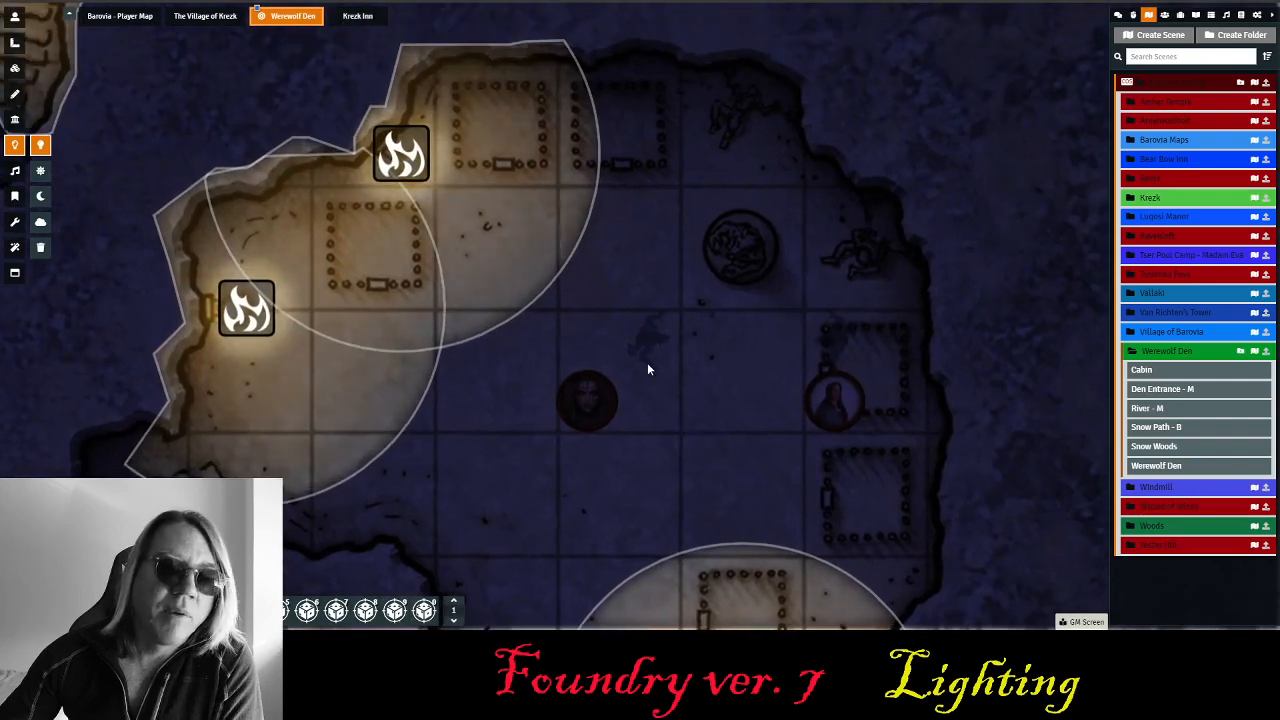
{"action": "scroll", "coordinate": [649, 367], "scroll_direction": "down", "scroll_amount": 4}
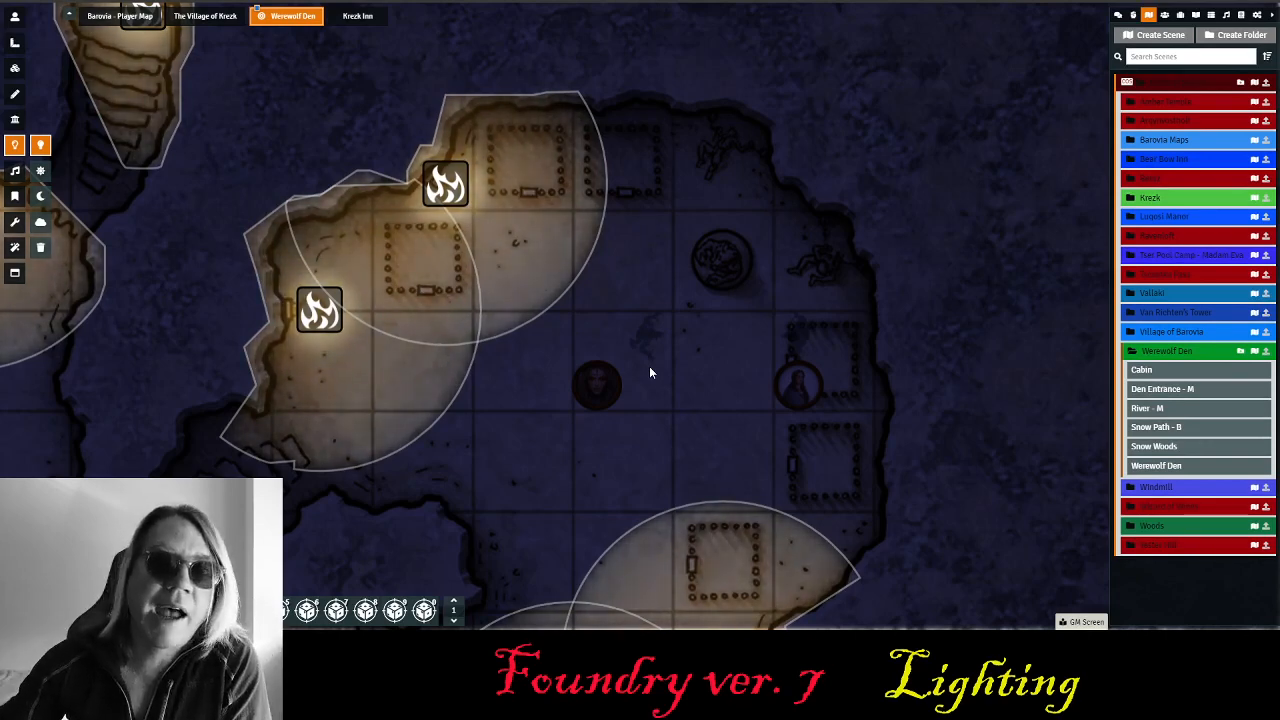
{"action": "scroll", "coordinate": [731, 404], "scroll_direction": "up", "scroll_amount": 3}
{"action": "left_click_drag", "start_coordinate": [765, 403], "coordinate": [691, 350]}
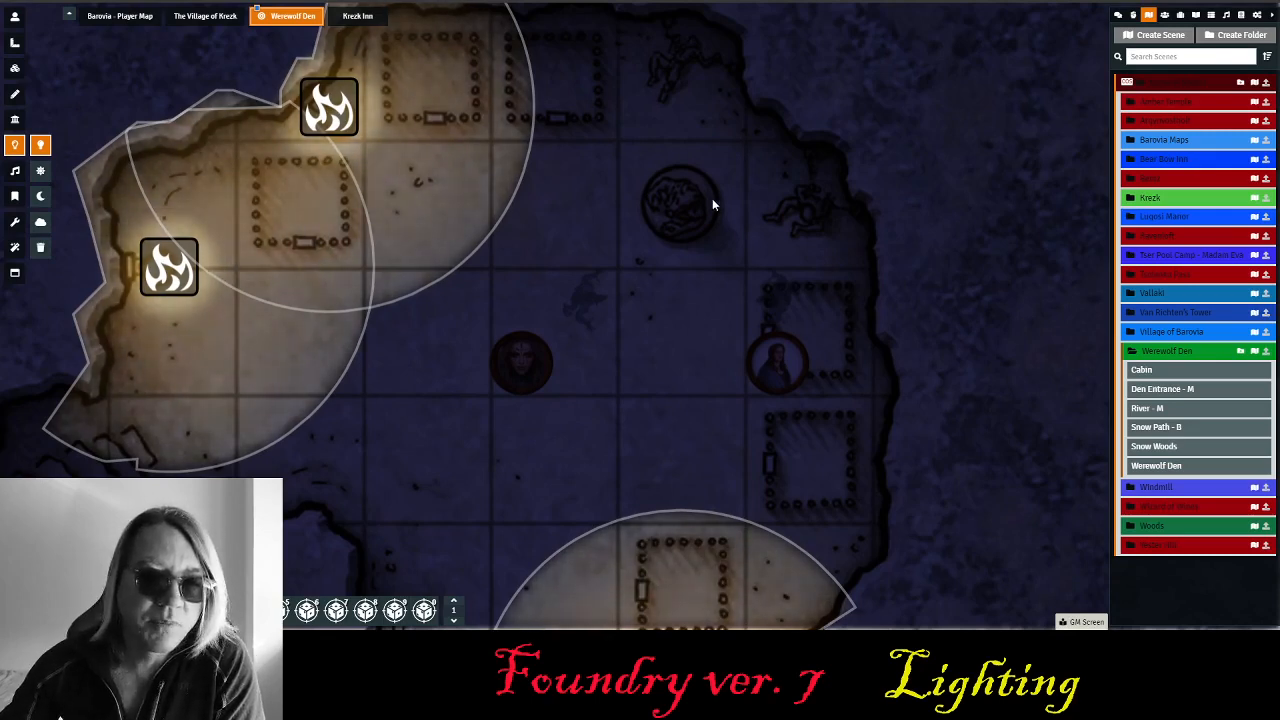
{"action": "right_click", "coordinate": [676, 204]}
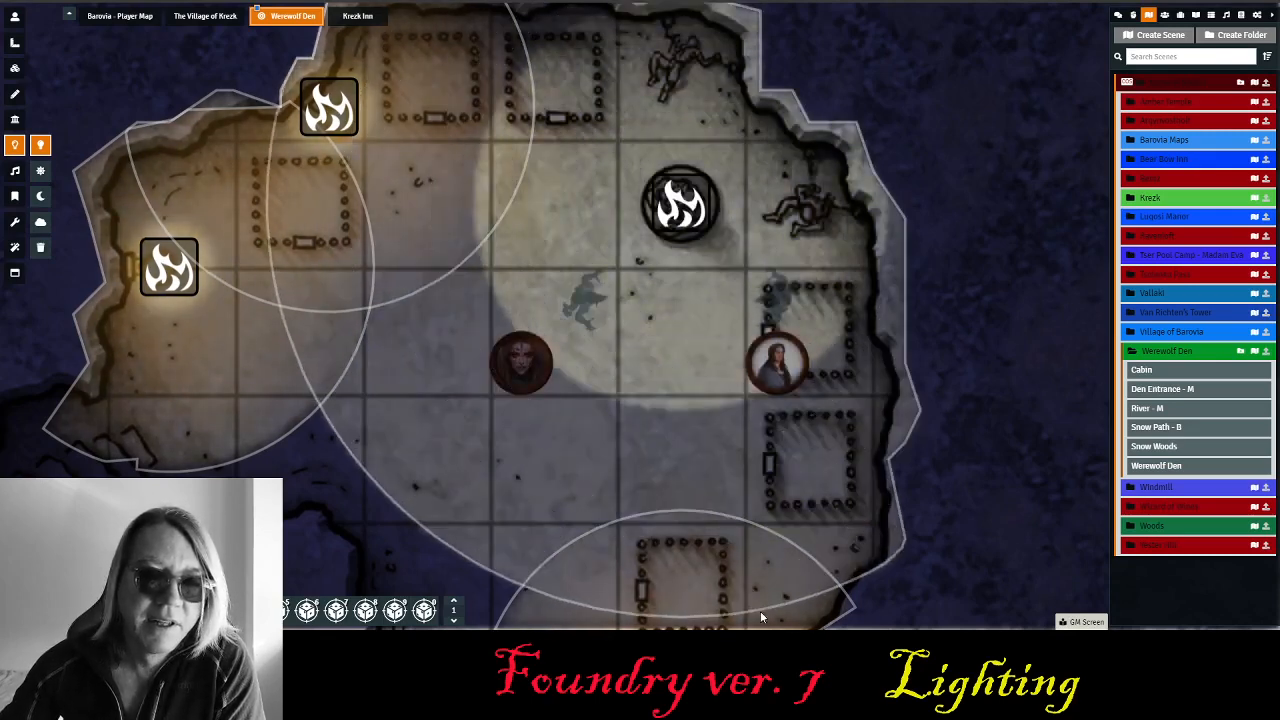
- Open the fire pit light's configuration and set its bright radius to 0 and its dim radius to 70
{"action": "double_click", "coordinate": [676, 210]}
{"action": "left_click_drag", "start_coordinate": [648, 181], "coordinate": [791, 67]}
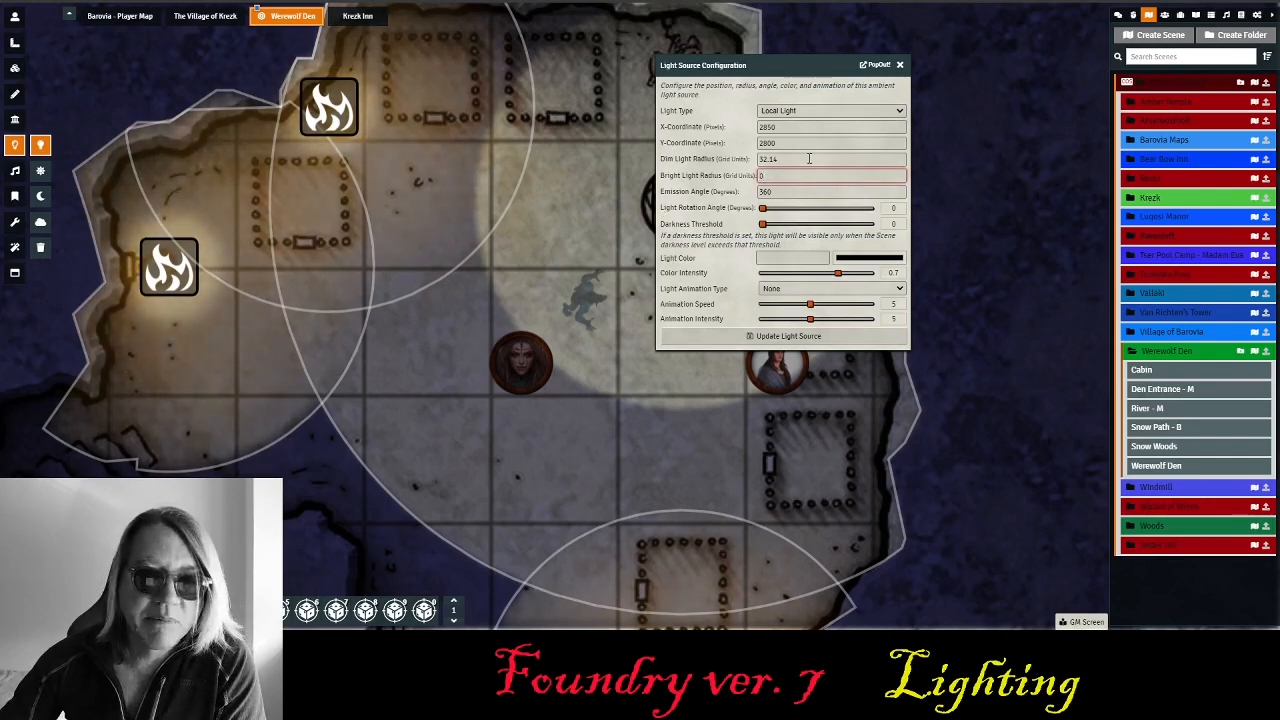
{"action": "left_click_drag", "start_coordinate": [808, 158], "coordinate": [724, 155]}
{"action": "type", "text": "4"}
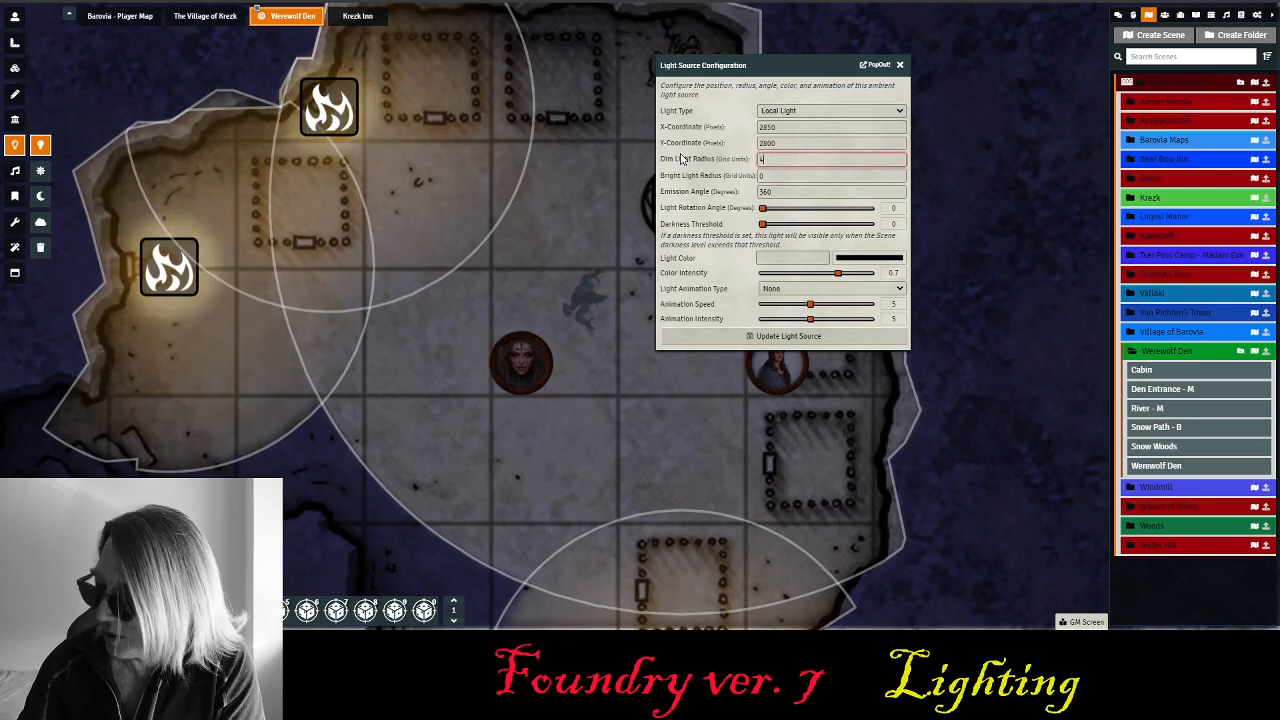
{"action": "type", "text": "0"}
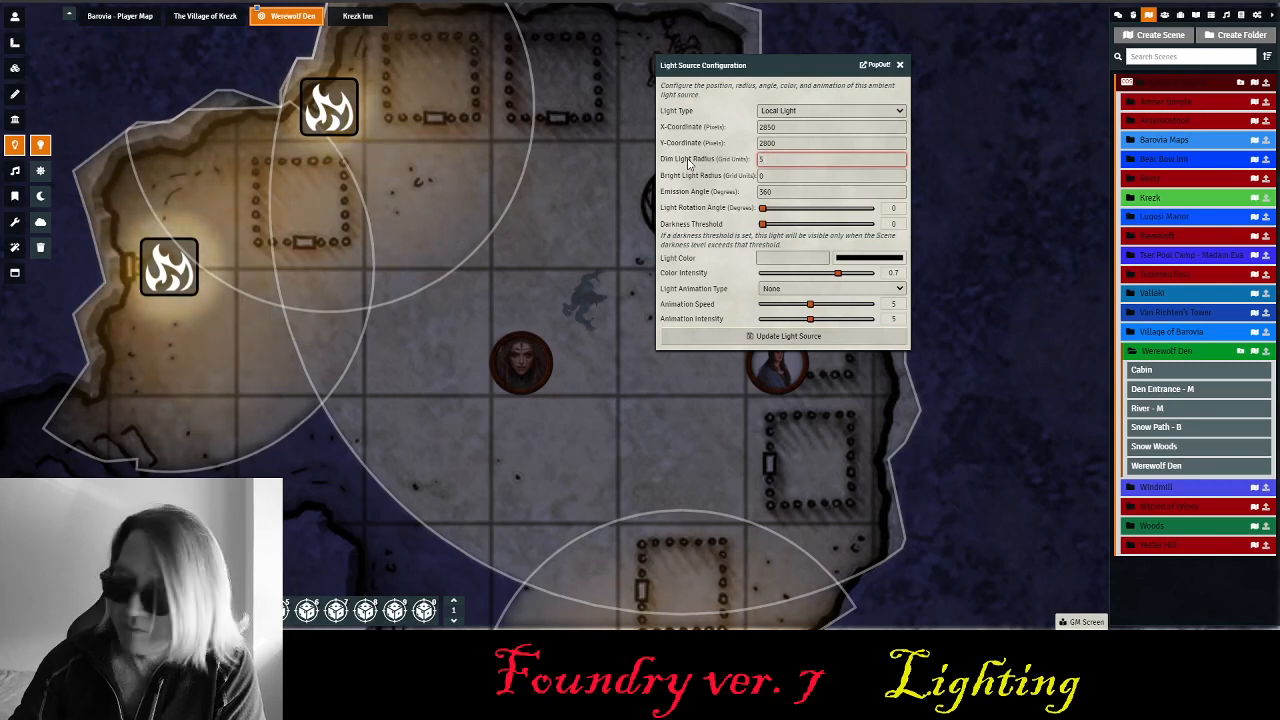
{"action": "key", "text": "BackSpace"}
{"action": "key", "text": "BackSpace"}
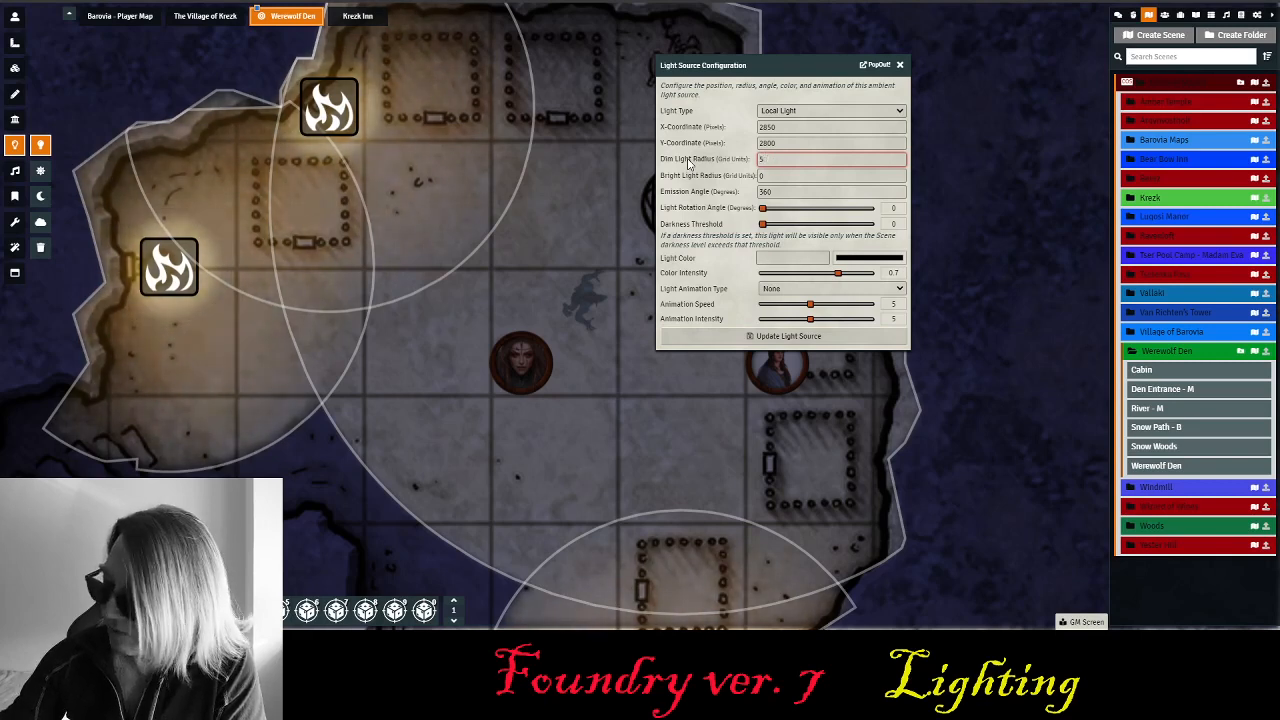
{"action": "type", "text": "60"}
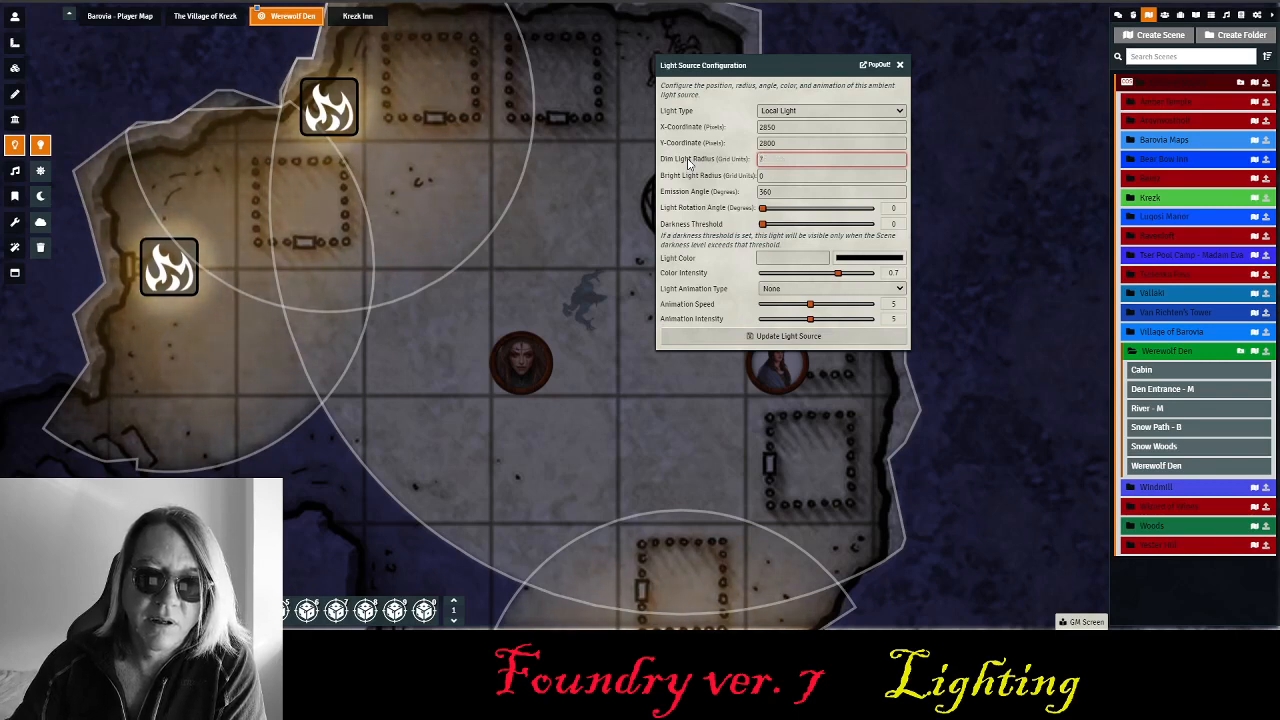
{"action": "type", "text": "0"}
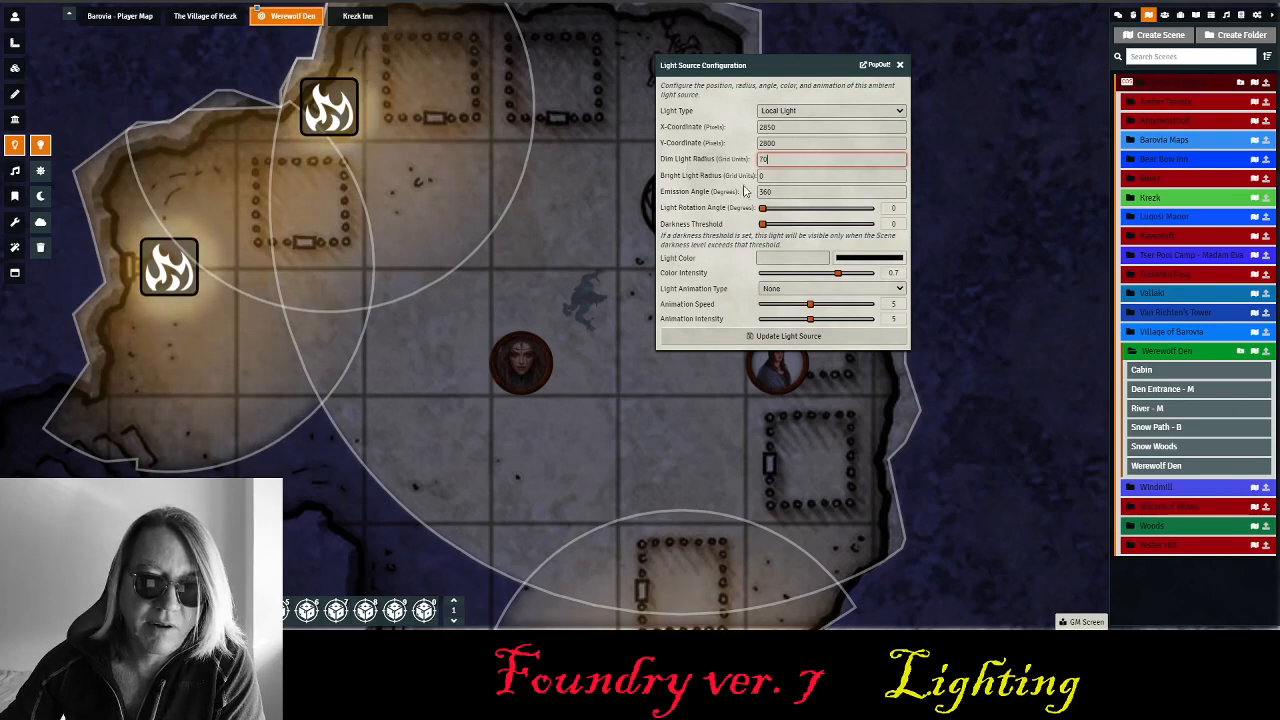
{"action": "left_click", "coordinate": [490, 244]}
{"action": "key", "text": "Down"}
{"action": "key", "text": "Left"}
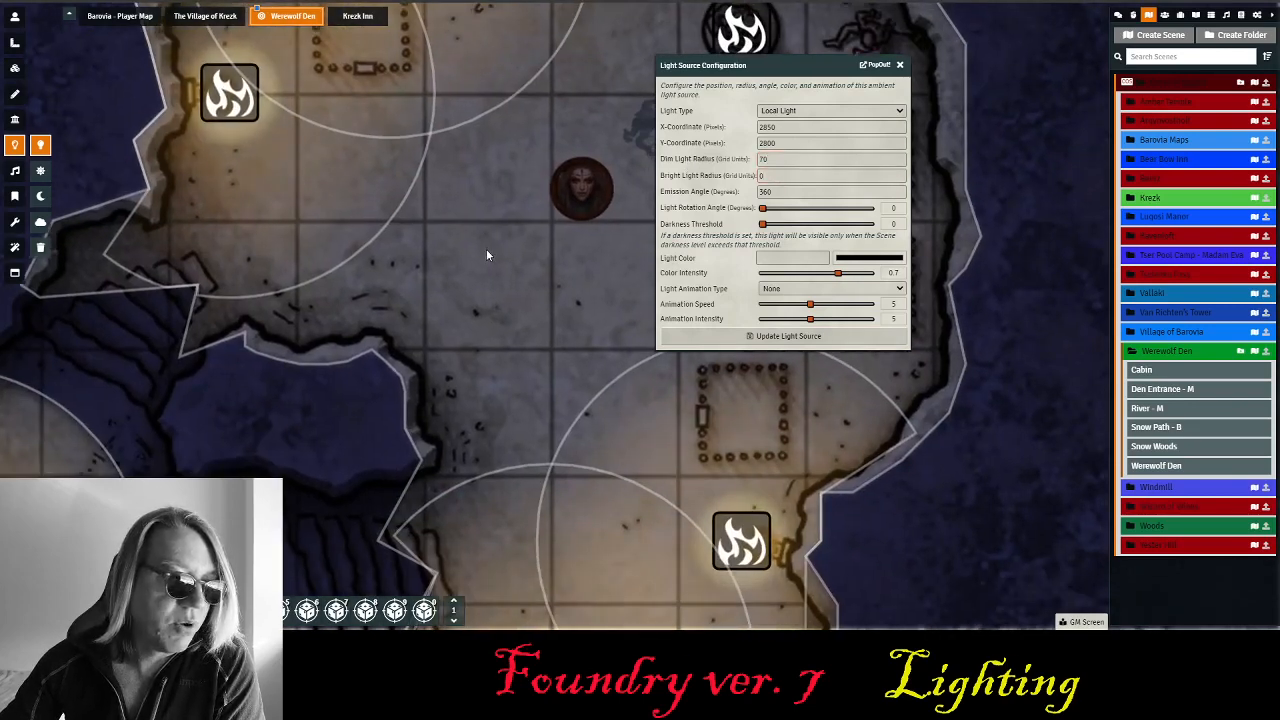
{"action": "left_click_drag", "start_coordinate": [514, 359], "coordinate": [354, 498]}
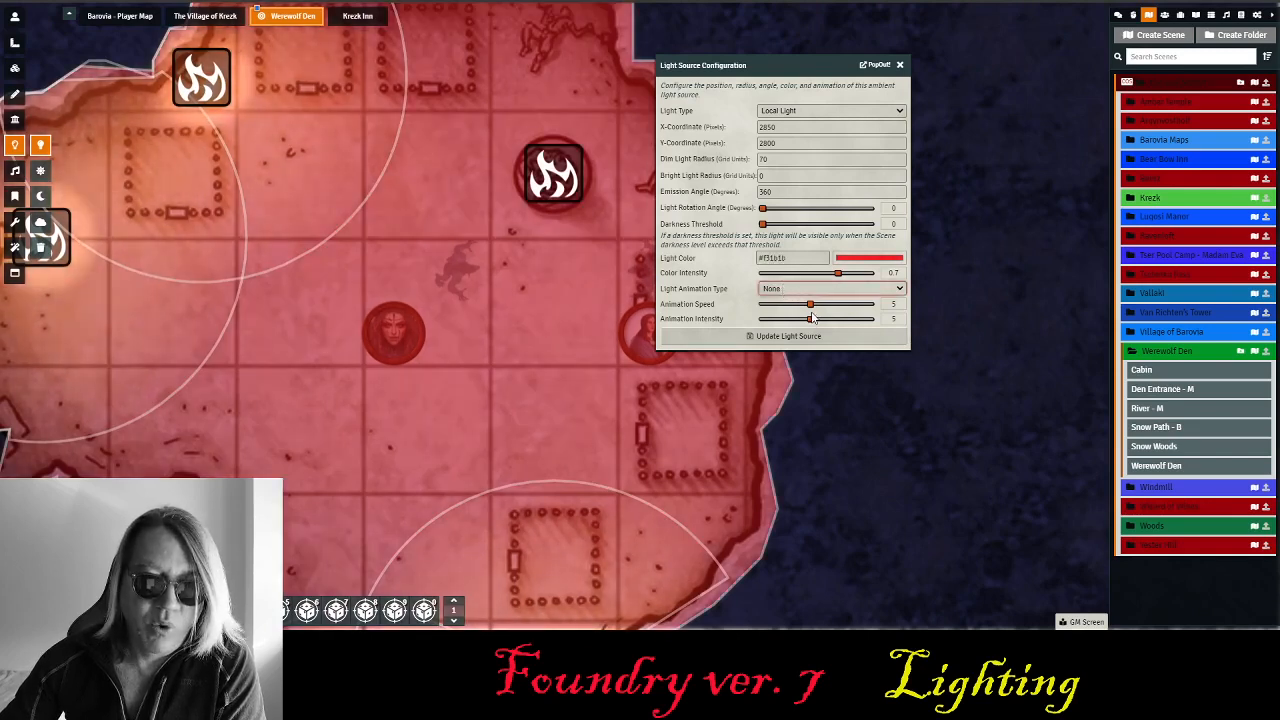
- Color the fire pit light #f31b1b at intensity 0.95 with the Mysterious Emanation animation, speed 1 and animation intensity 7
{"action": "left_click", "coordinate": [855, 380]}
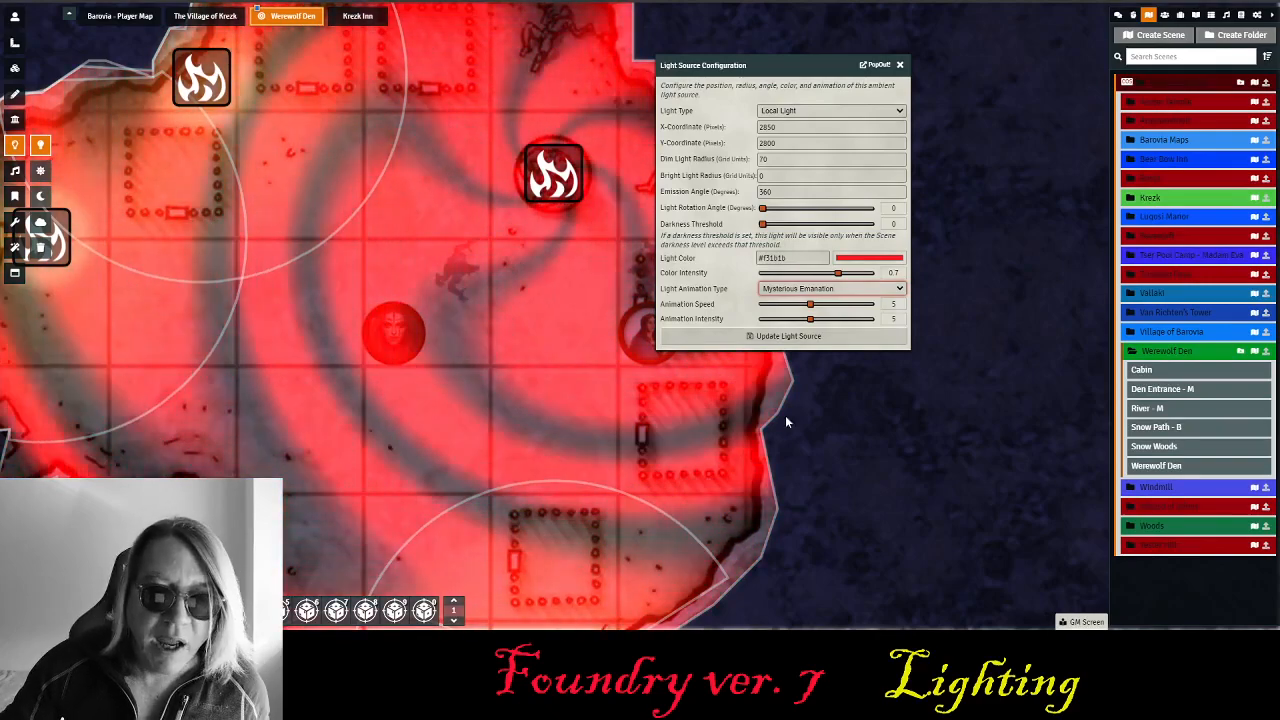
{"action": "left_click", "coordinate": [778, 305]}
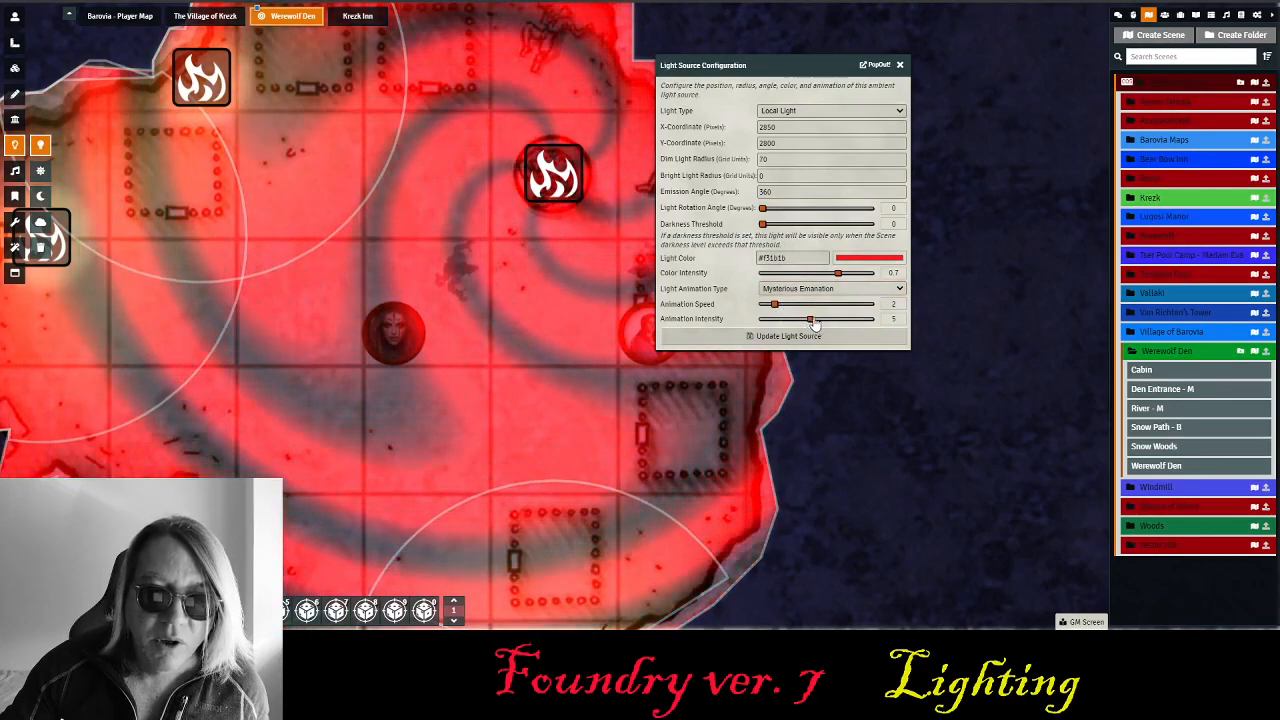
{"action": "left_click", "coordinate": [832, 321]}
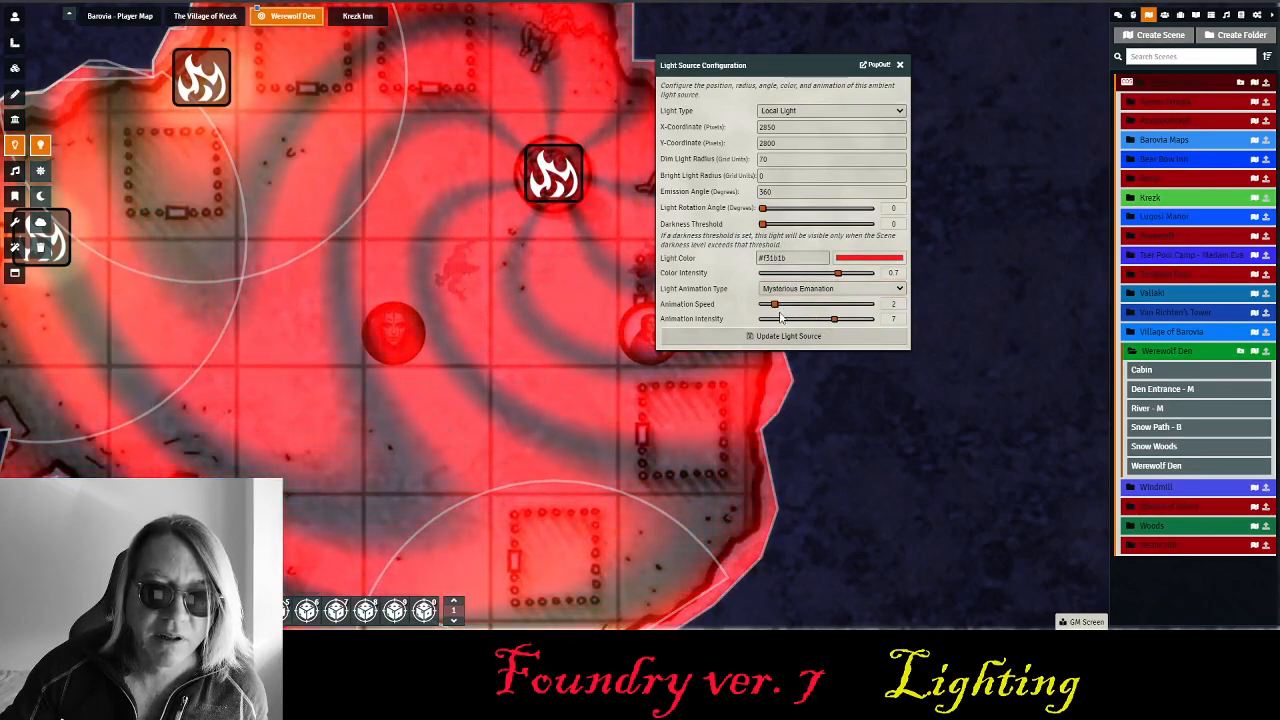
{"action": "left_click", "coordinate": [765, 305]}
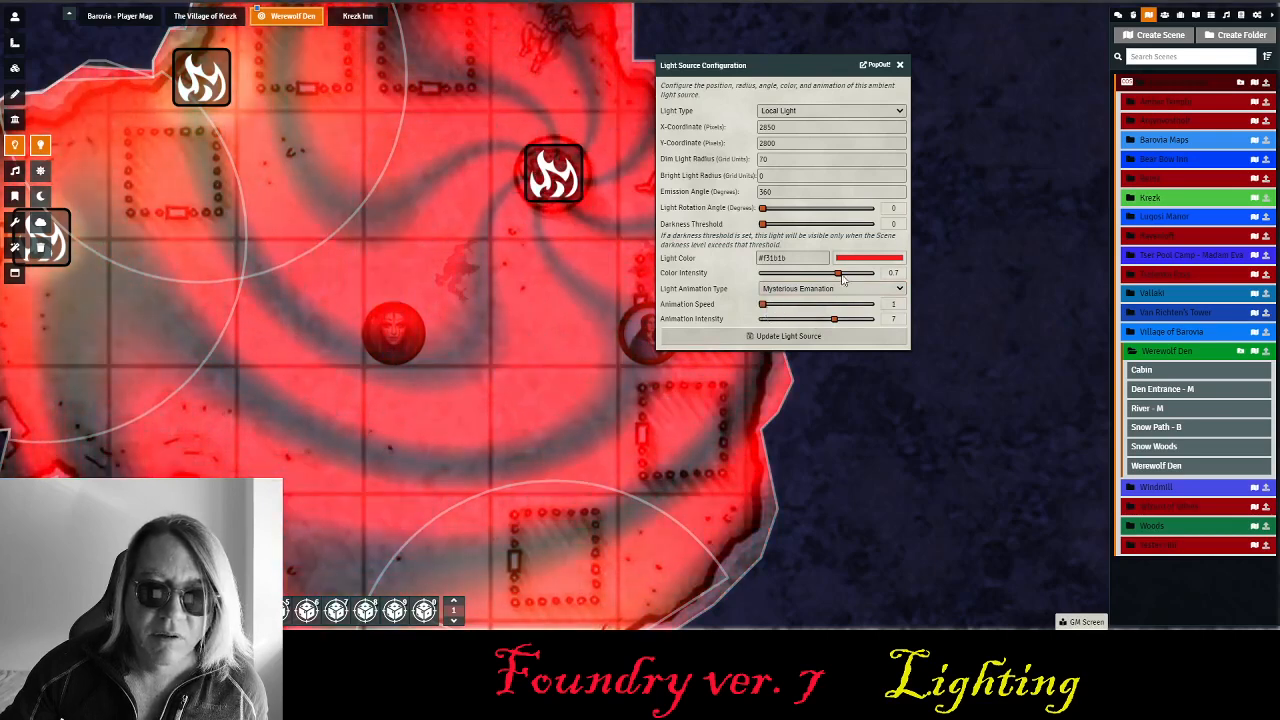
{"action": "left_click", "coordinate": [867, 276]}
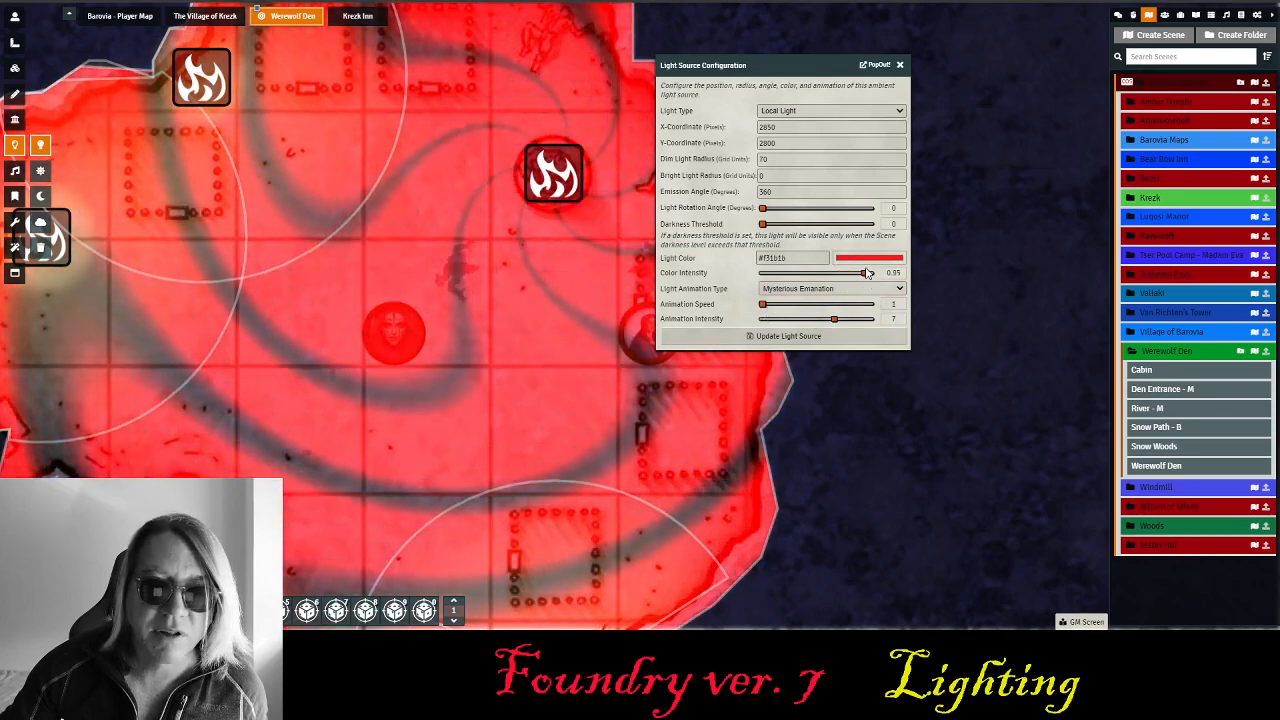
- Change the fire pit light to color #ad1010, color intensity 0.7, animation speed 2 and animation intensity 8, and update the light source
{"action": "left_click_drag", "start_coordinate": [828, 277], "coordinate": [831, 278]}
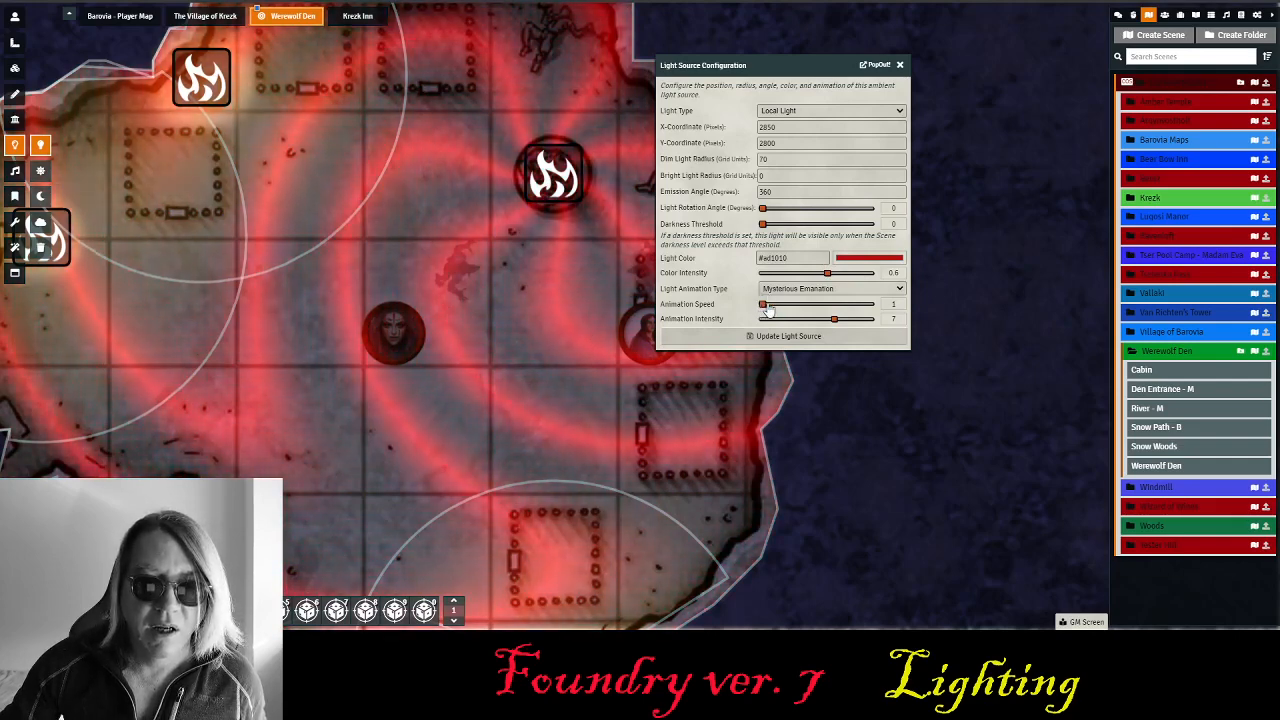
{"action": "left_click_drag", "start_coordinate": [773, 306], "coordinate": [778, 306]}
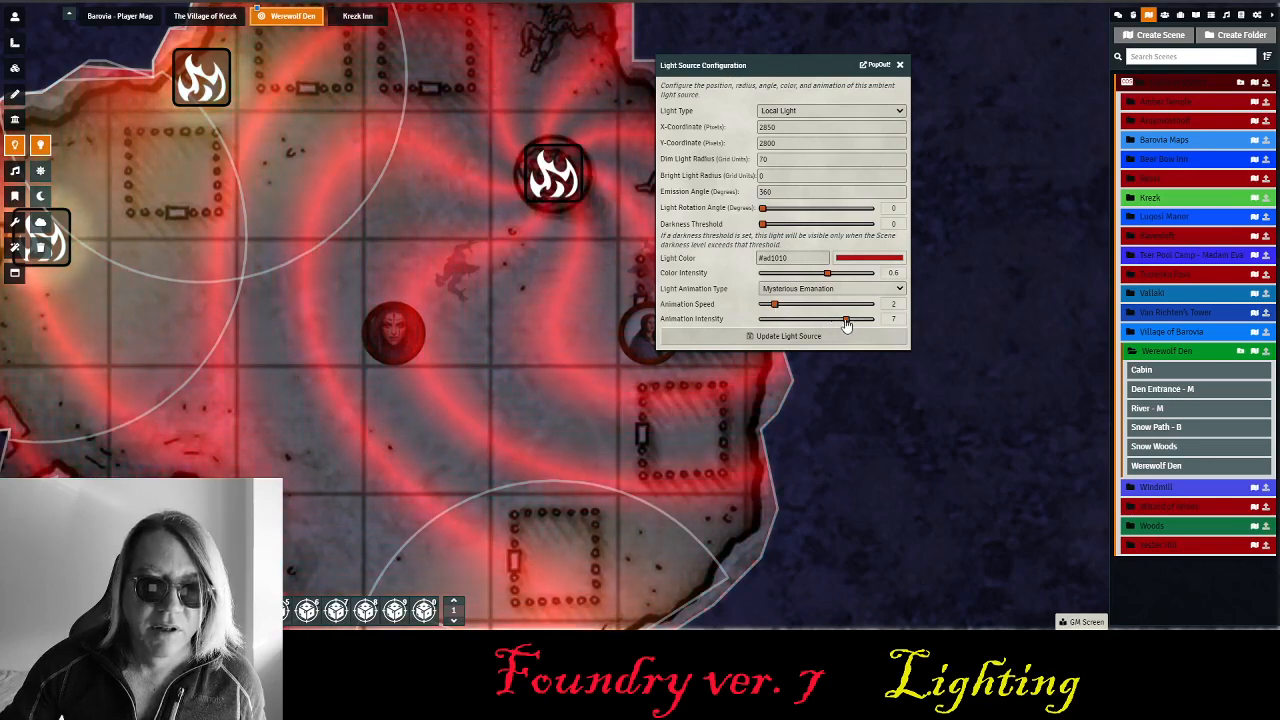
{"action": "left_click_drag", "start_coordinate": [834, 319], "coordinate": [847, 320]}
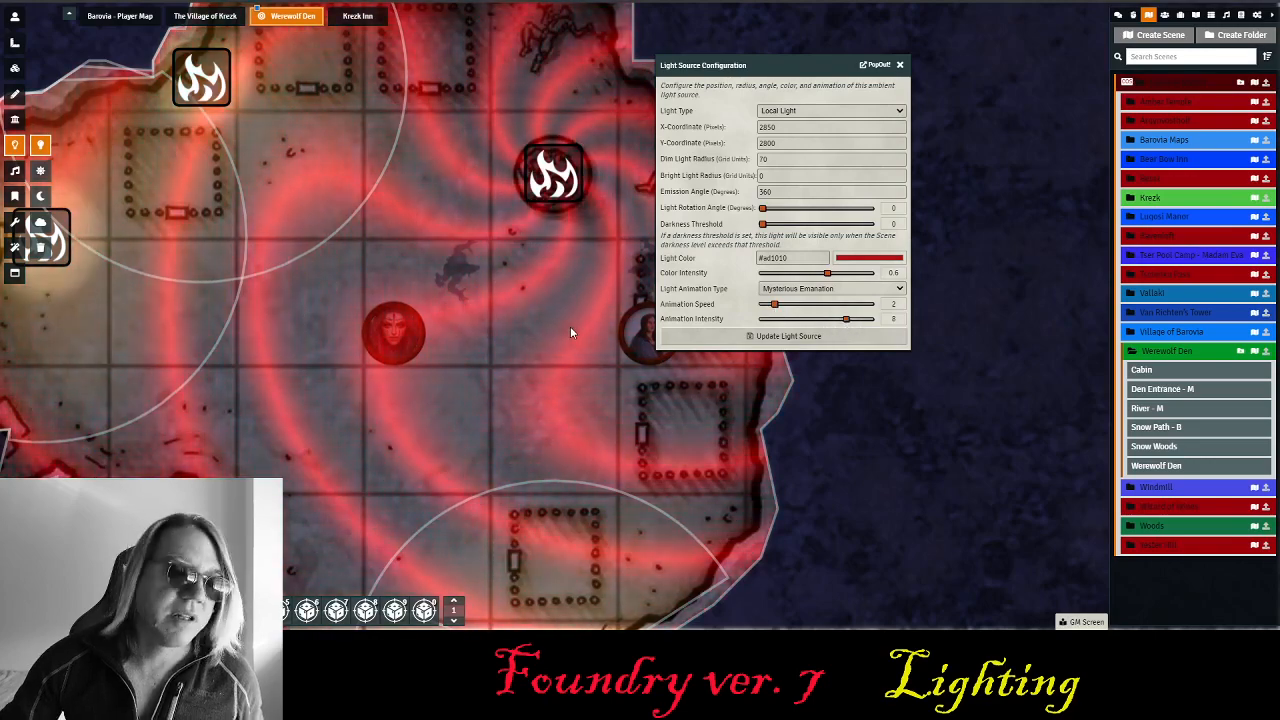
{"action": "left_click_drag", "start_coordinate": [827, 273], "coordinate": [839, 278]}
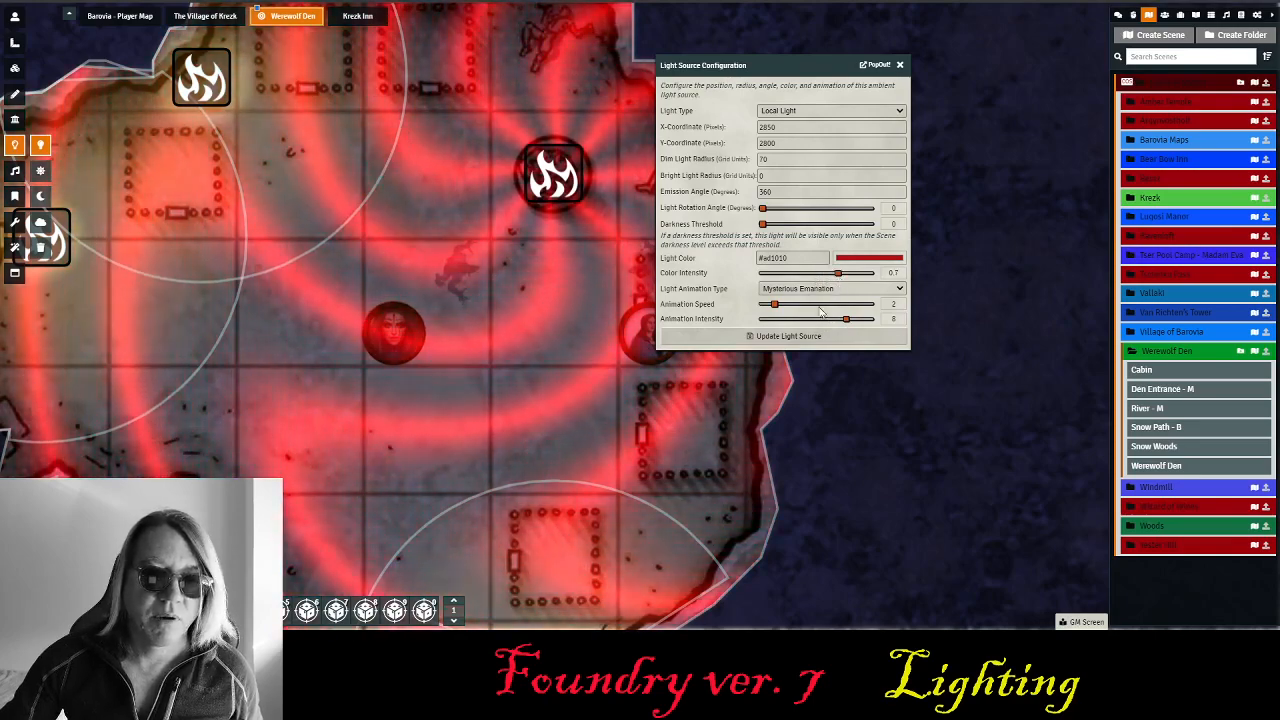
{"action": "left_click", "coordinate": [808, 339]}
{"action": "left_click_drag", "start_coordinate": [579, 334], "coordinate": [689, 346]}
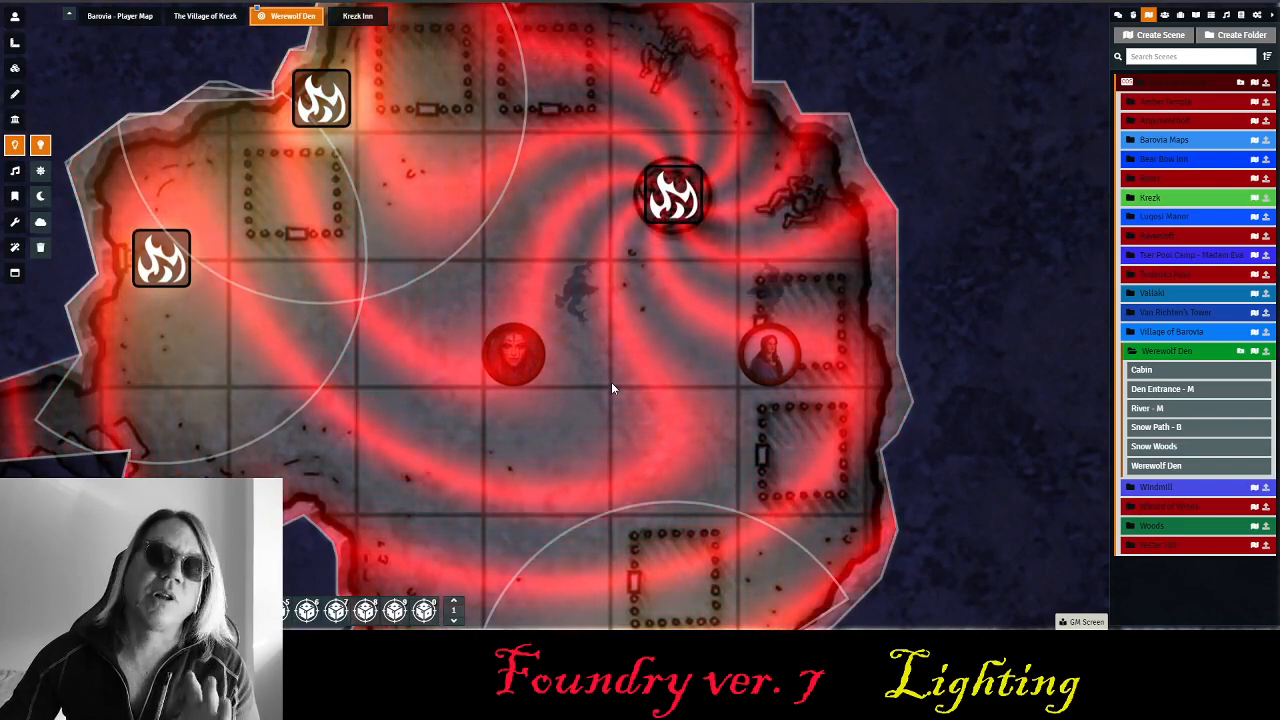
- Draw a small light over the dotted rectangle beside the token southeast of the fire pit, with a dim radius of about 6.5
{"action": "left_click_drag", "start_coordinate": [623, 371], "coordinate": [616, 410]}
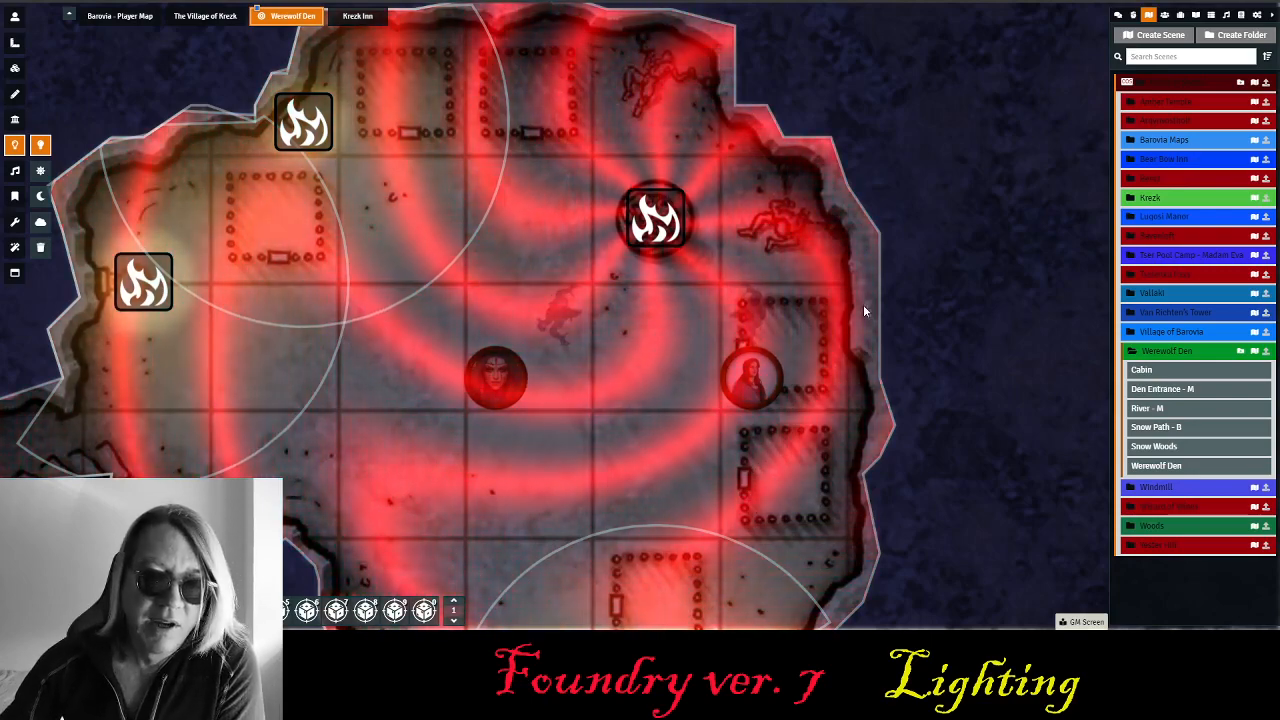
{"action": "left_click_drag", "start_coordinate": [781, 311], "coordinate": [644, 235]}
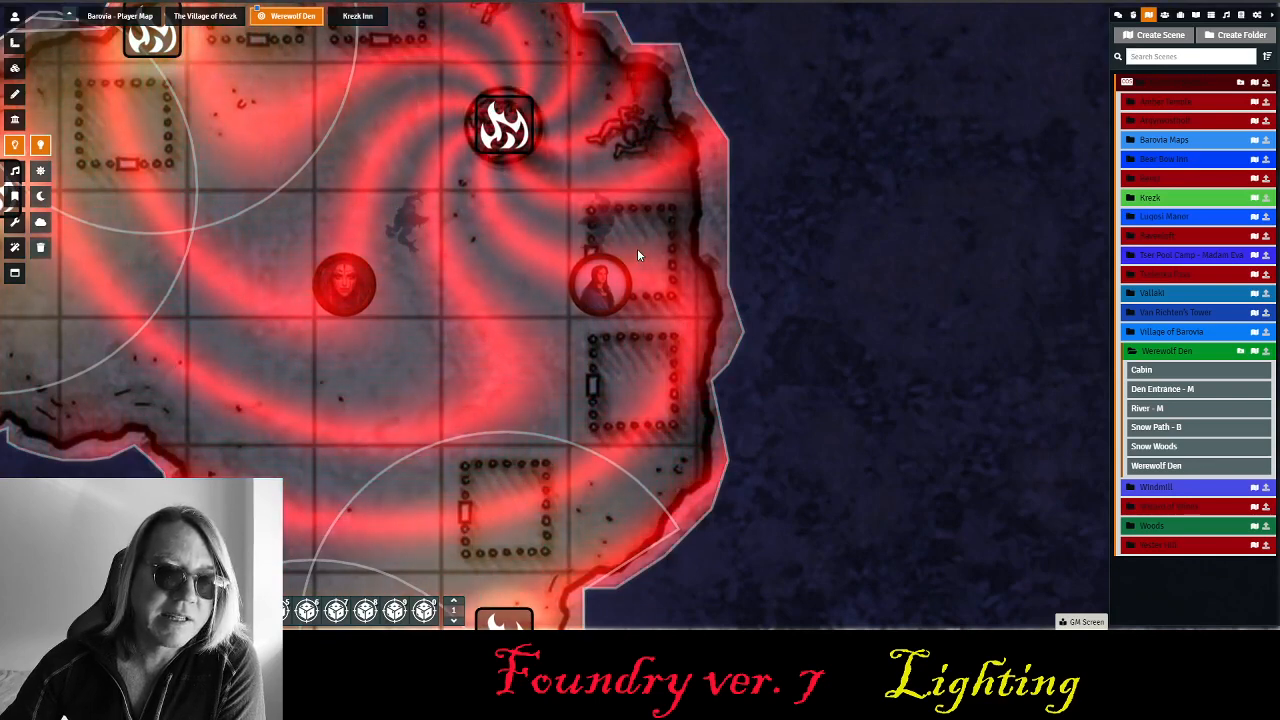
{"action": "left_click_drag", "start_coordinate": [632, 246], "coordinate": [570, 290]}
- Open the new small light's configuration and set its bright radius to 0 and its dim radius to 6
{"action": "double_click", "coordinate": [634, 256]}
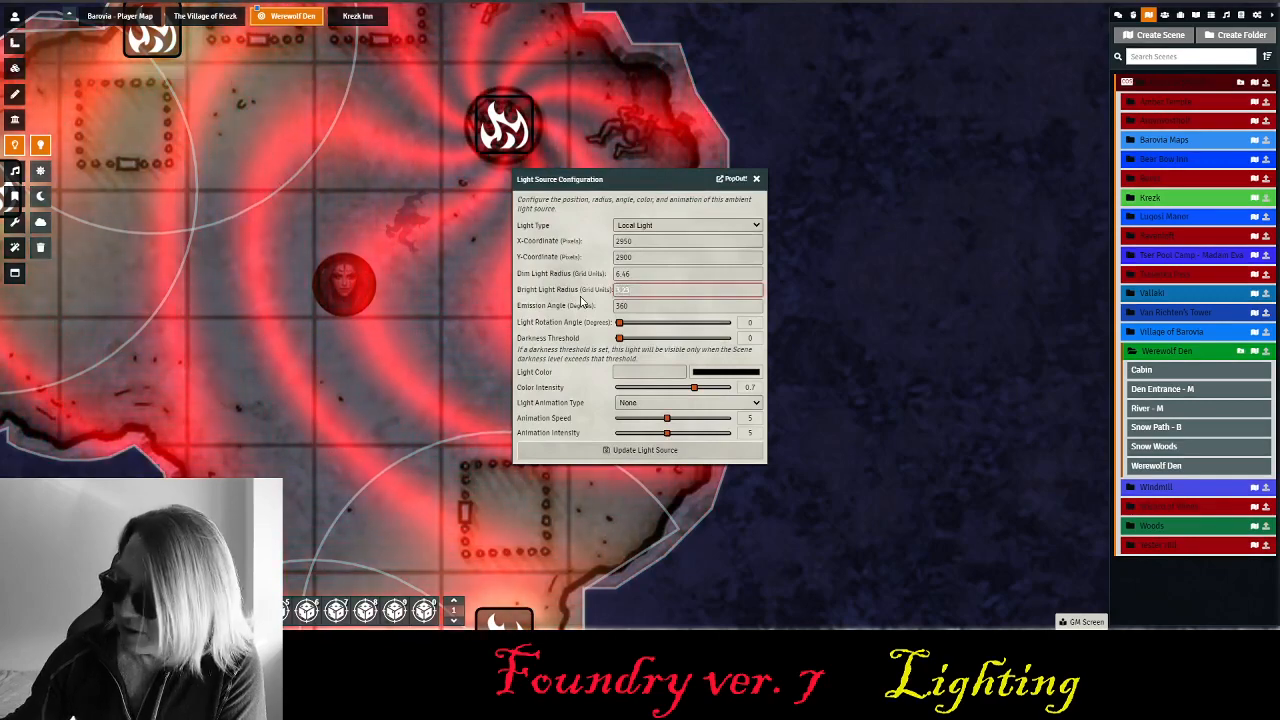
{"action": "type", "text": "0"}
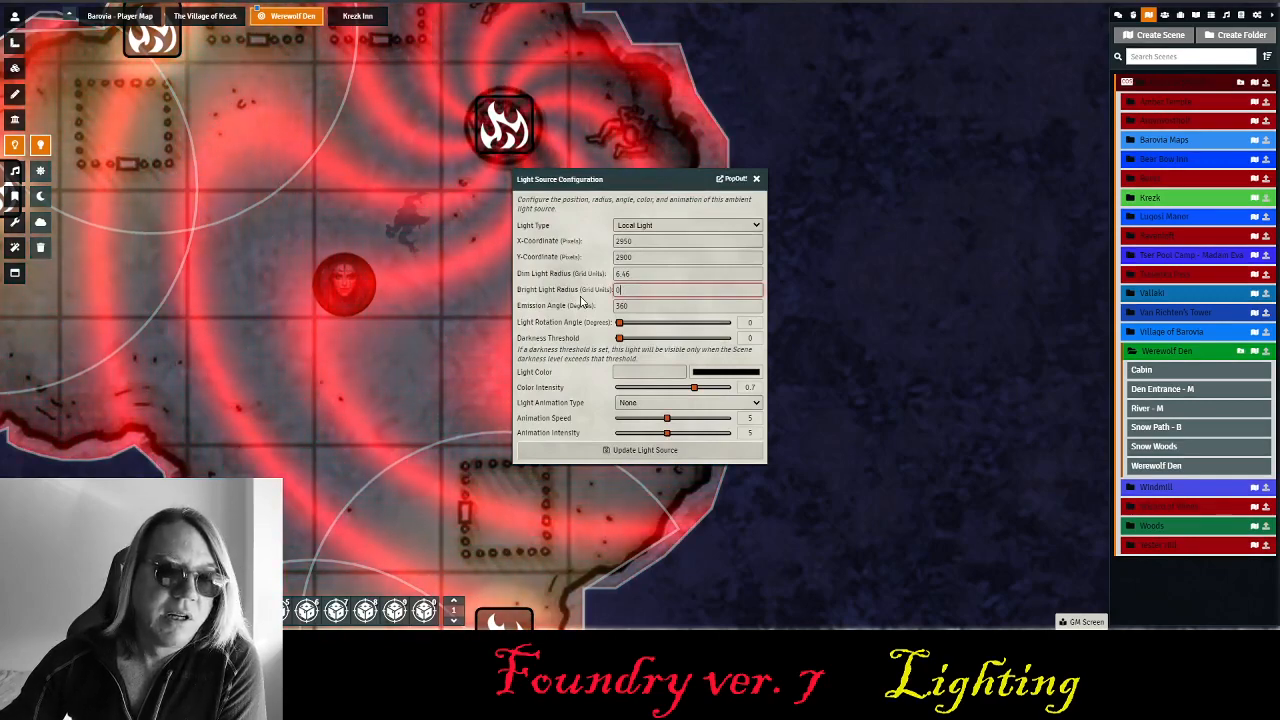
{"action": "left_click_drag", "start_coordinate": [590, 179], "coordinate": [832, 73]}
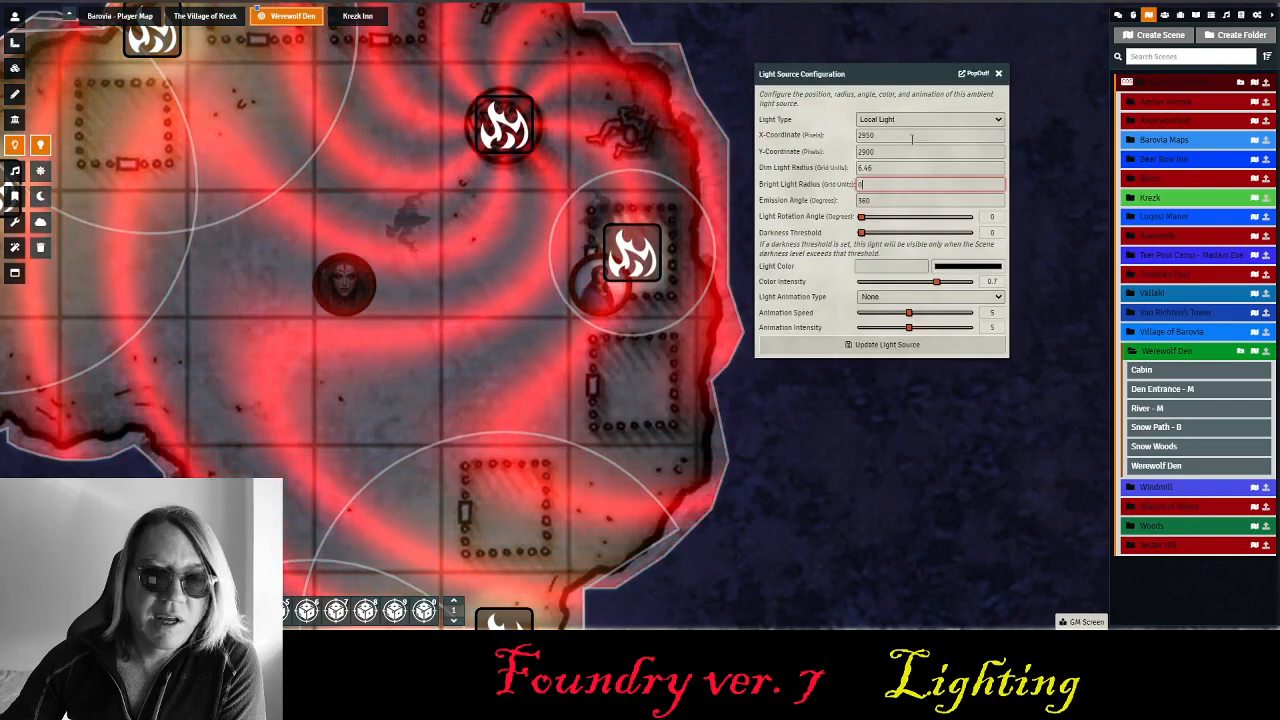
{"action": "left_click_drag", "start_coordinate": [885, 170], "coordinate": [826, 170]}
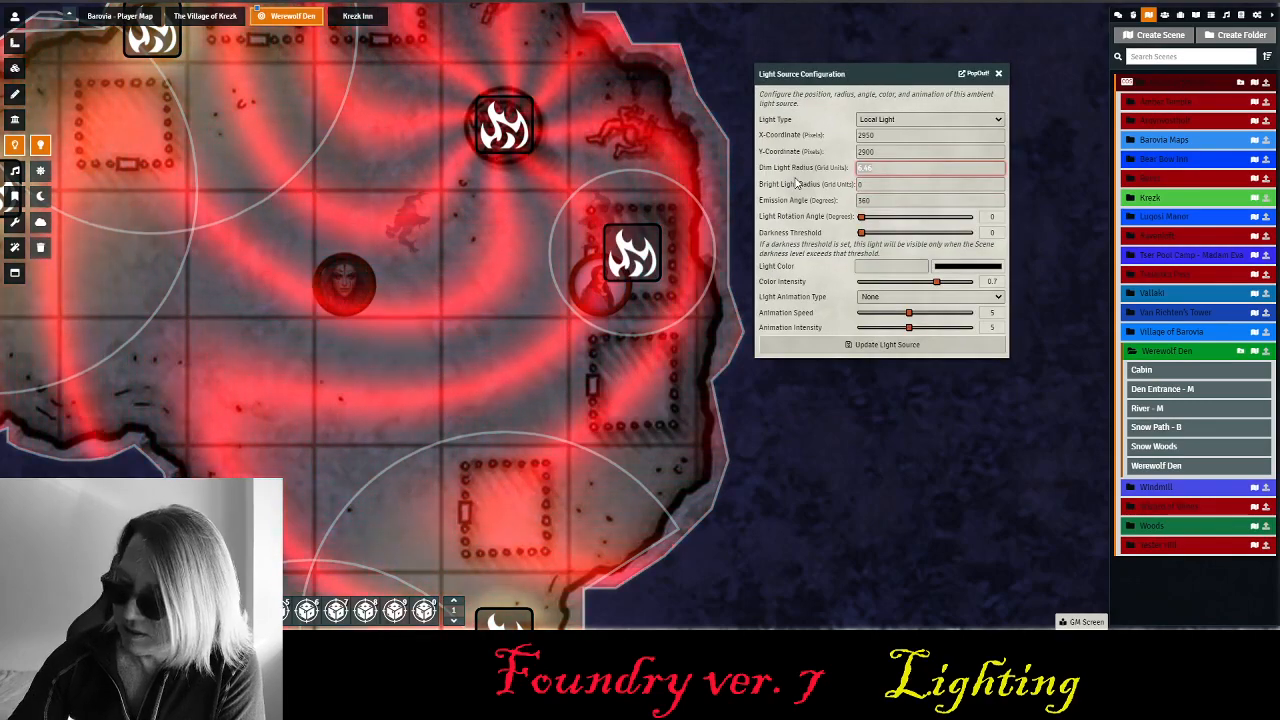
{"action": "type", "text": "6"}
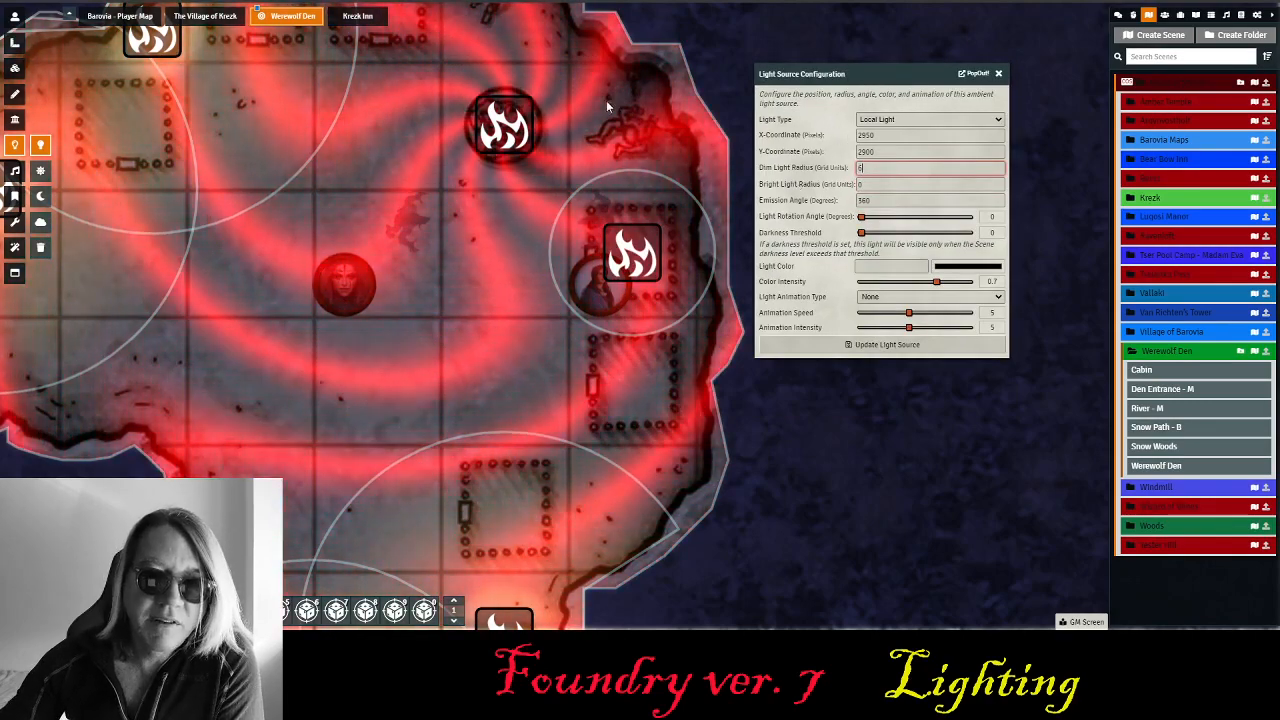
{"action": "left_click", "coordinate": [885, 184]}
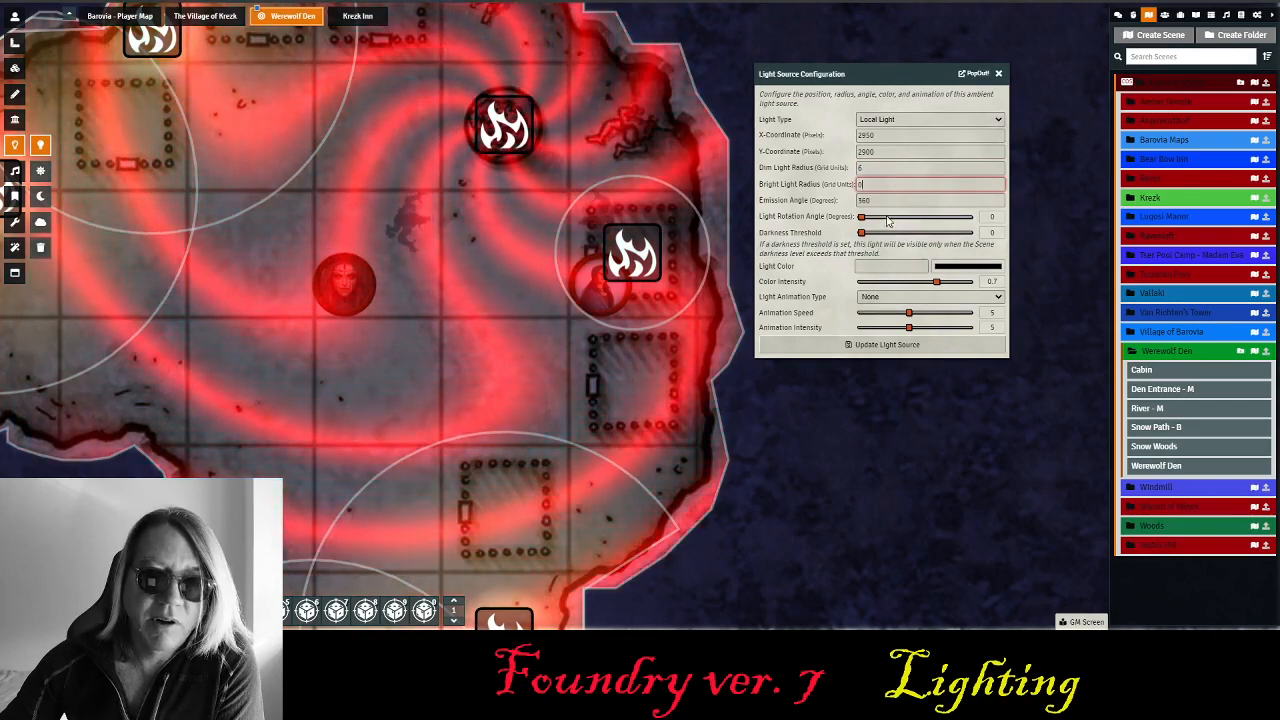
- Set the small light's color to #ee961b with color intensity 1, try Hexa Dome and choose the Energy Field animation
{"action": "left_click", "coordinate": [967, 269]}
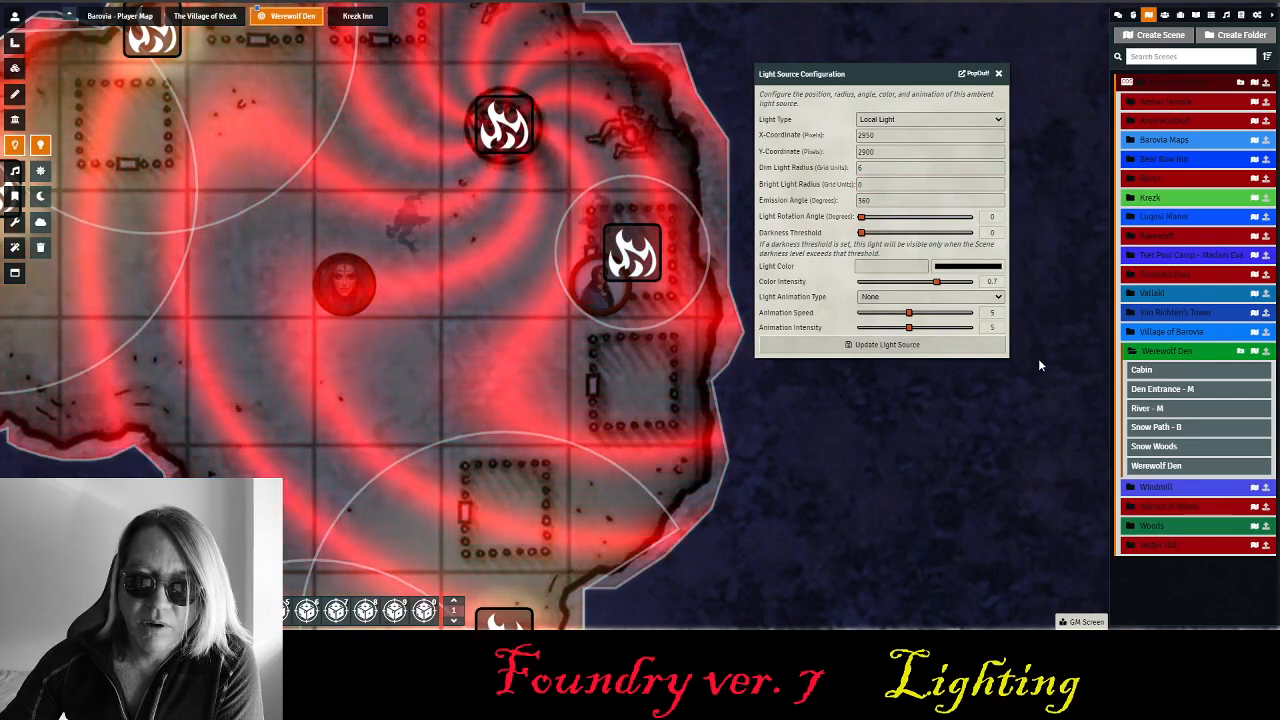
{"action": "left_click", "coordinate": [1042, 280]}
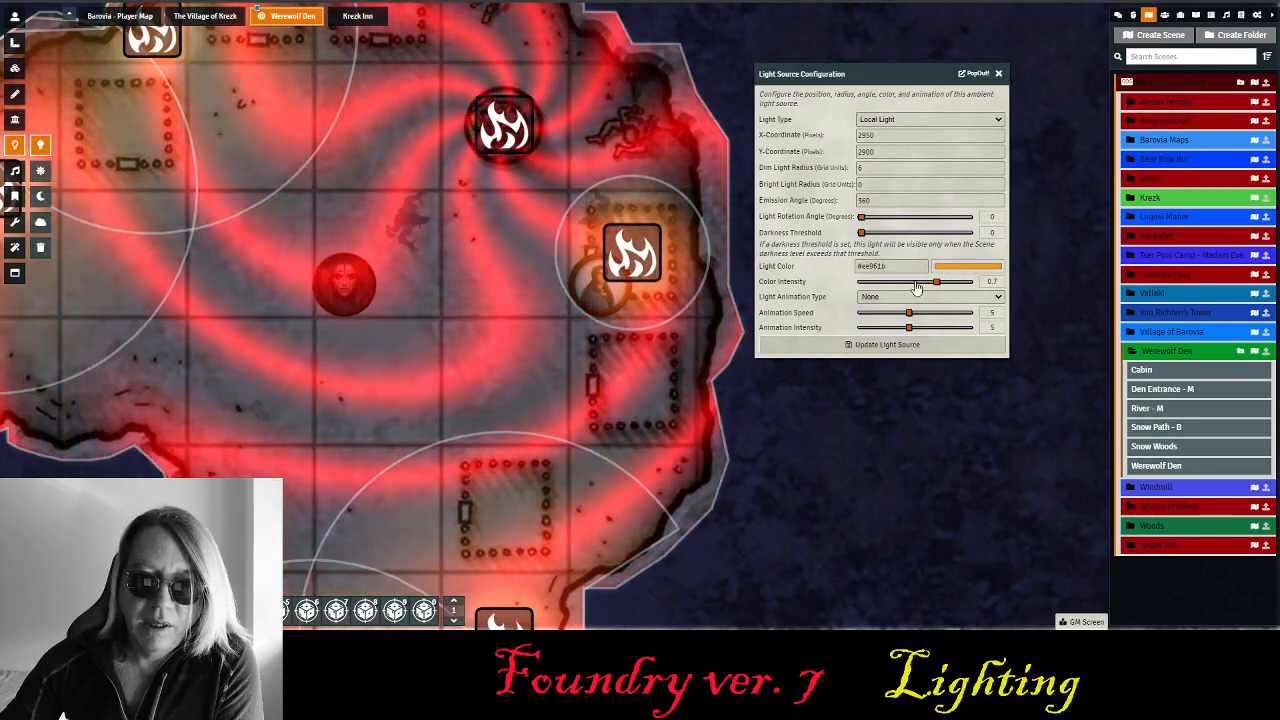
{"action": "left_click_drag", "start_coordinate": [938, 282], "coordinate": [968, 282]}
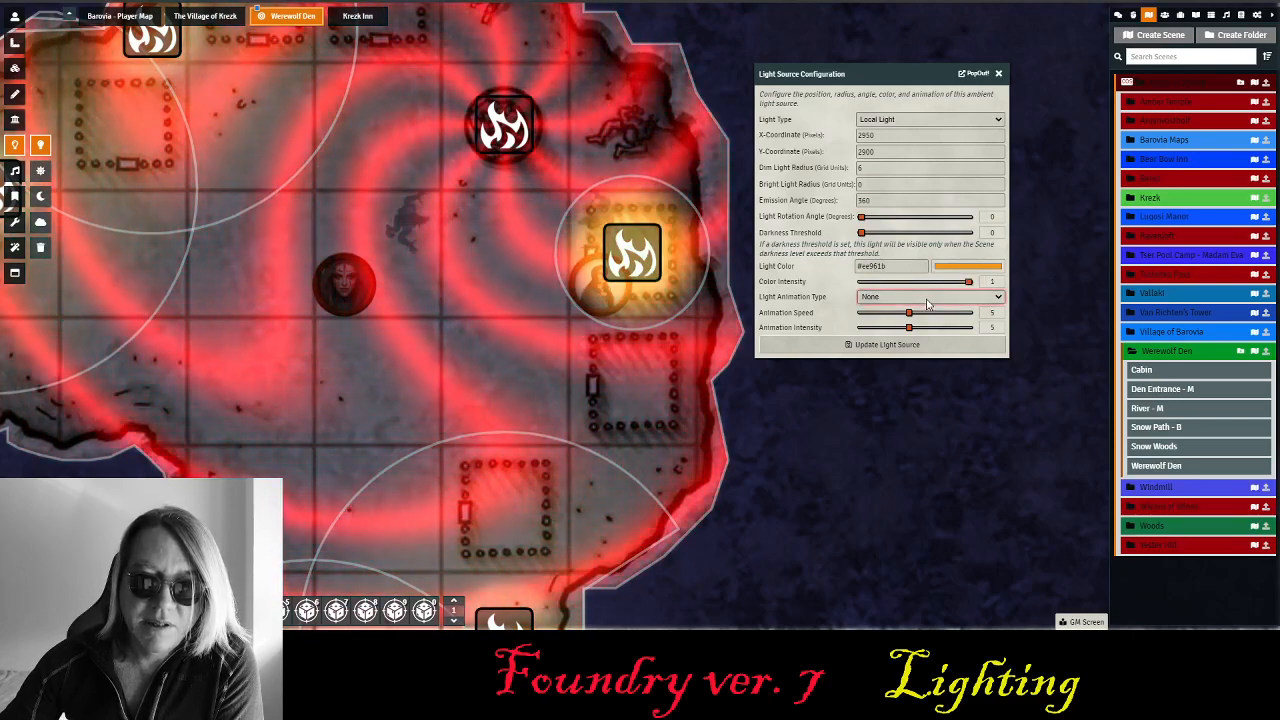
{"action": "left_click", "coordinate": [934, 394]}
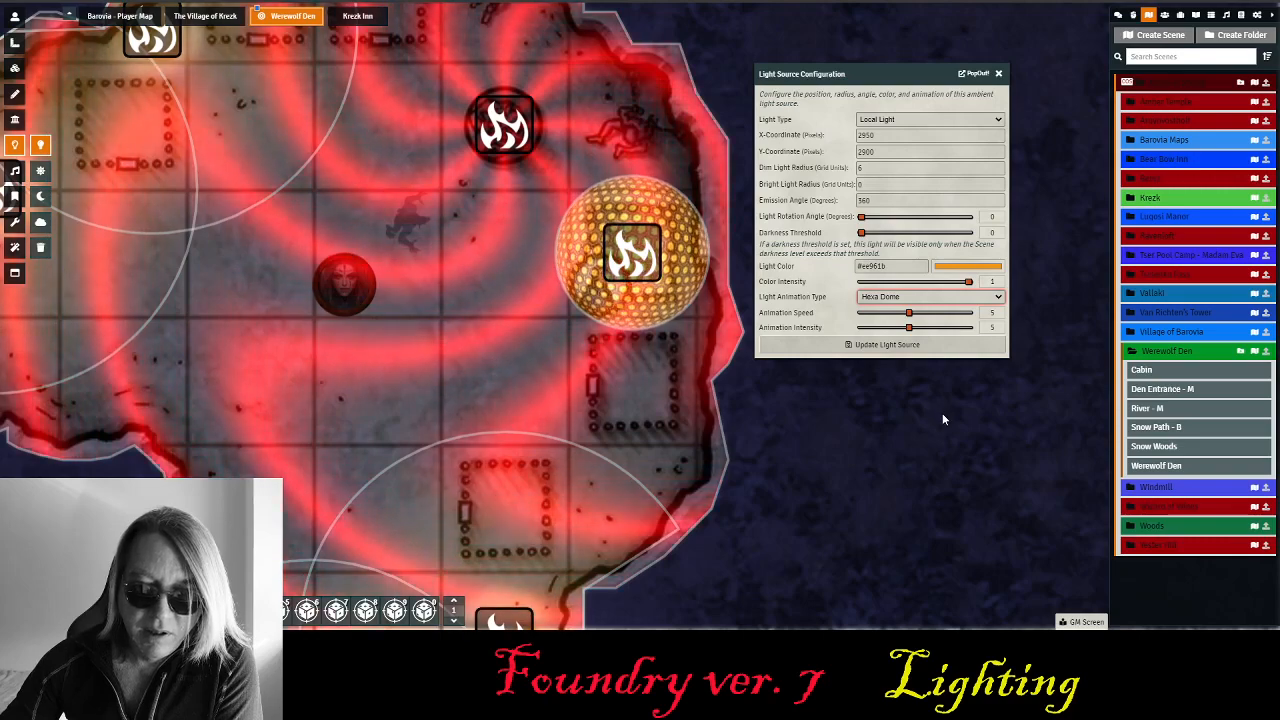
{"action": "key", "text": "Down"}
{"action": "key", "text": "Down"}
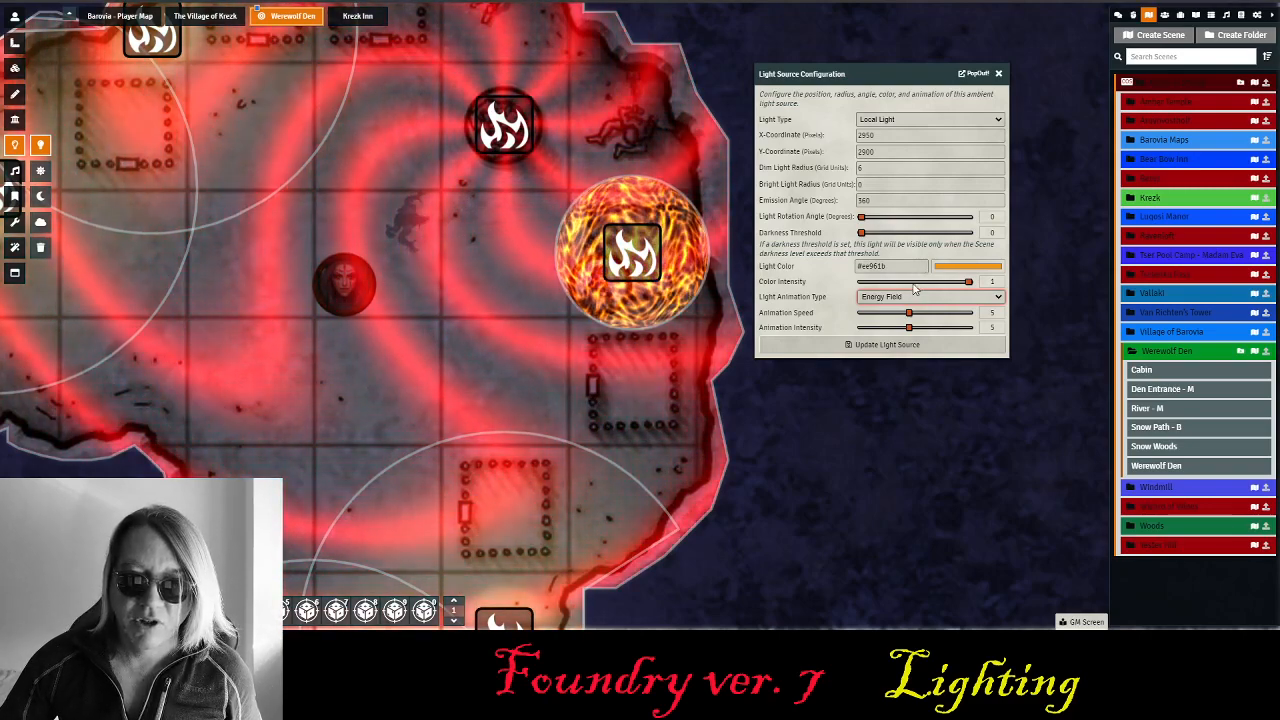
- Set the small light's color intensity to 0.7, animation speed to 6 and animation intensity to 3, and update the light source
{"action": "left_click_drag", "start_coordinate": [968, 281], "coordinate": [884, 333]}
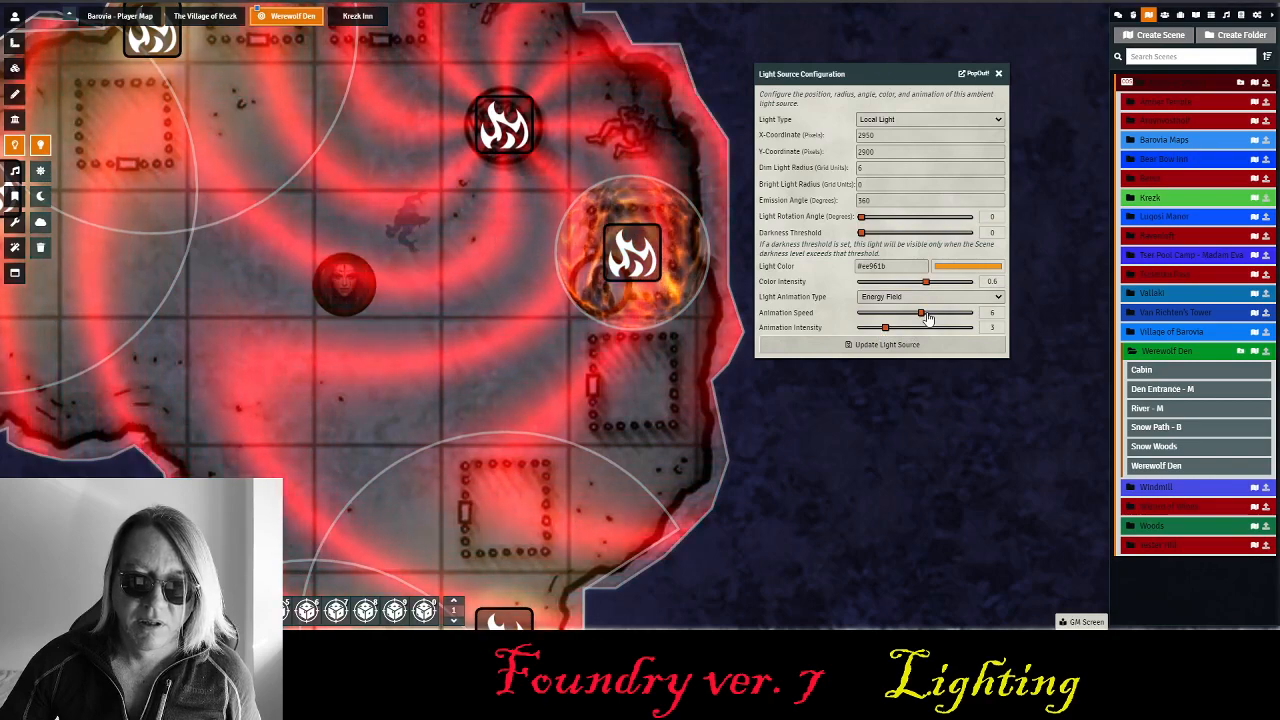
{"action": "left_click_drag", "start_coordinate": [926, 282], "coordinate": [937, 283]}
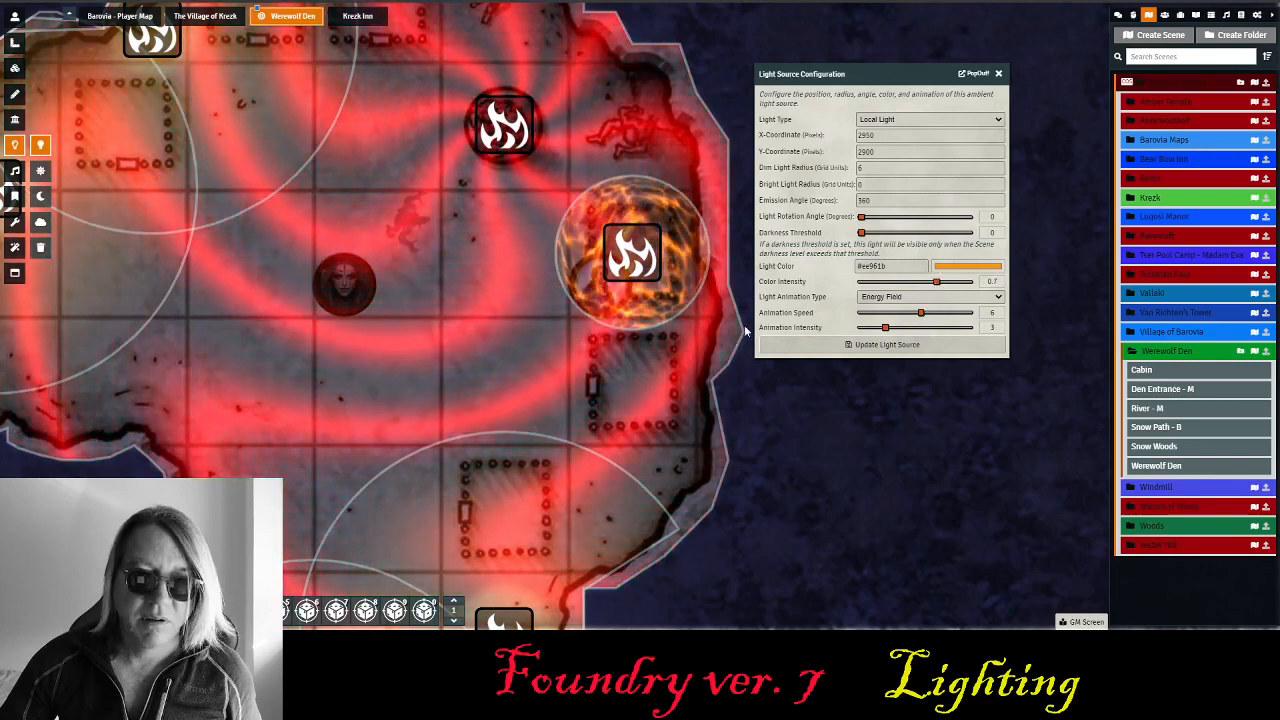
{"action": "left_click", "coordinate": [896, 345]}
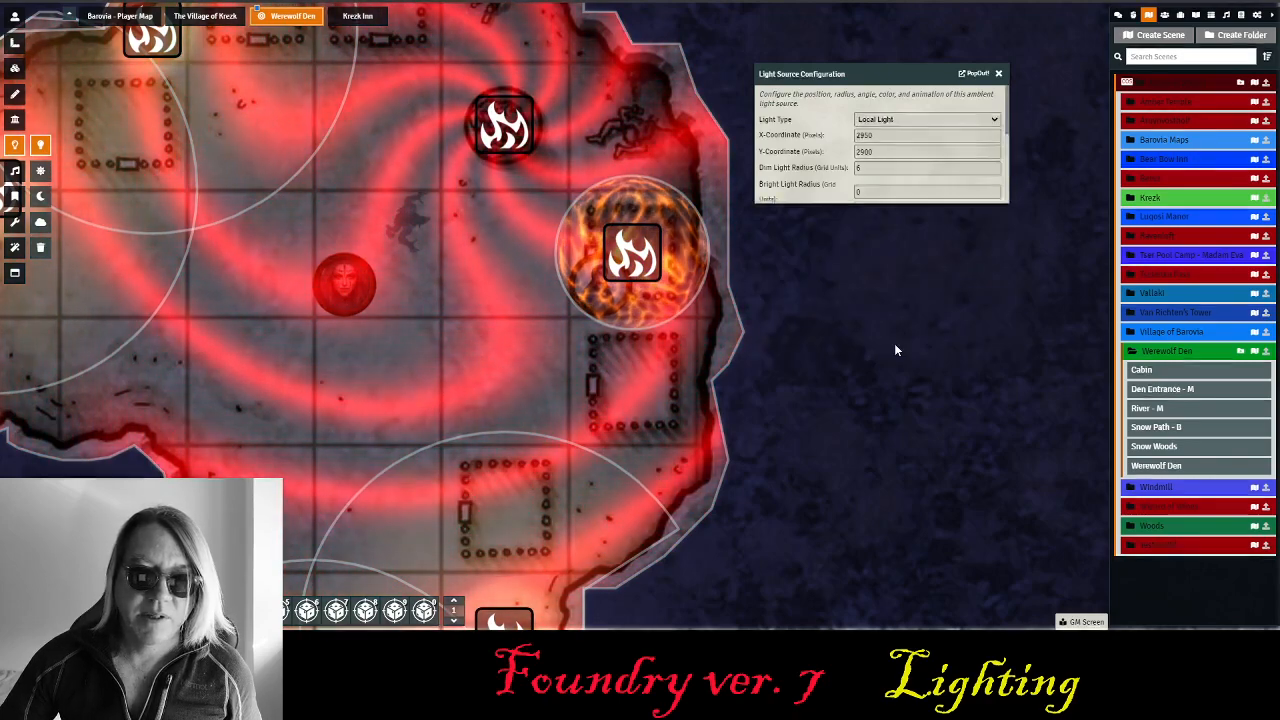
{"action": "left_click_drag", "start_coordinate": [414, 353], "coordinate": [580, 366]}
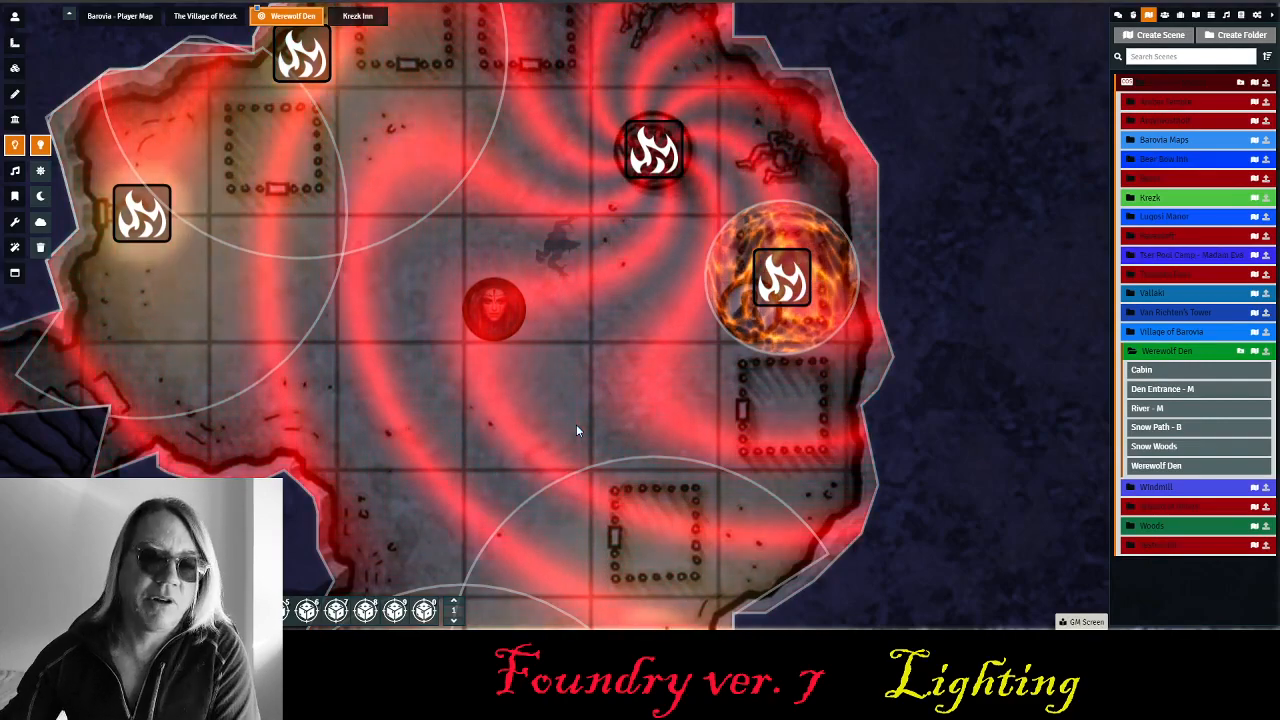
- Switch to token editing and toggle the hidden state of the commoner token inside the energy field
{"action": "left_click", "coordinate": [14, 18]}
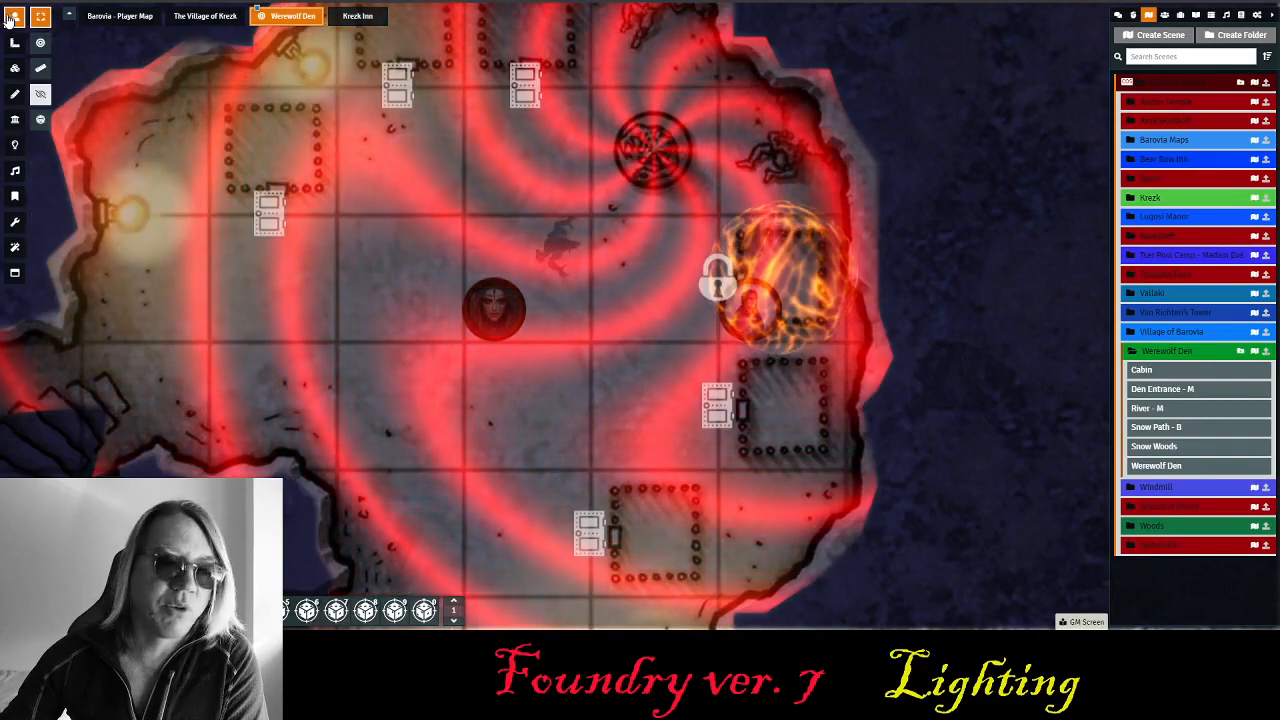
{"action": "left_click_drag", "start_coordinate": [586, 350], "coordinate": [455, 298]}
{"action": "scroll", "coordinate": [454, 301], "scroll_direction": "up", "scroll_amount": 5}
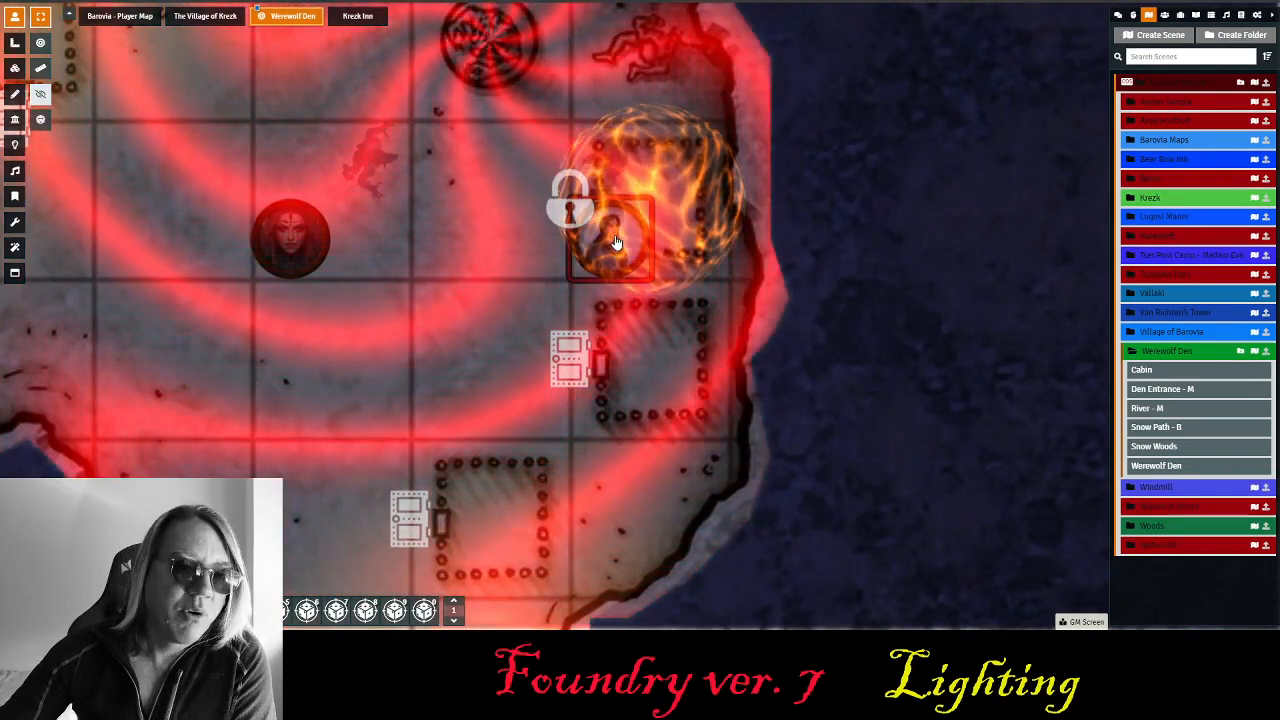
{"action": "right_click", "coordinate": [614, 240]}
{"action": "left_click", "coordinate": [678, 190]}
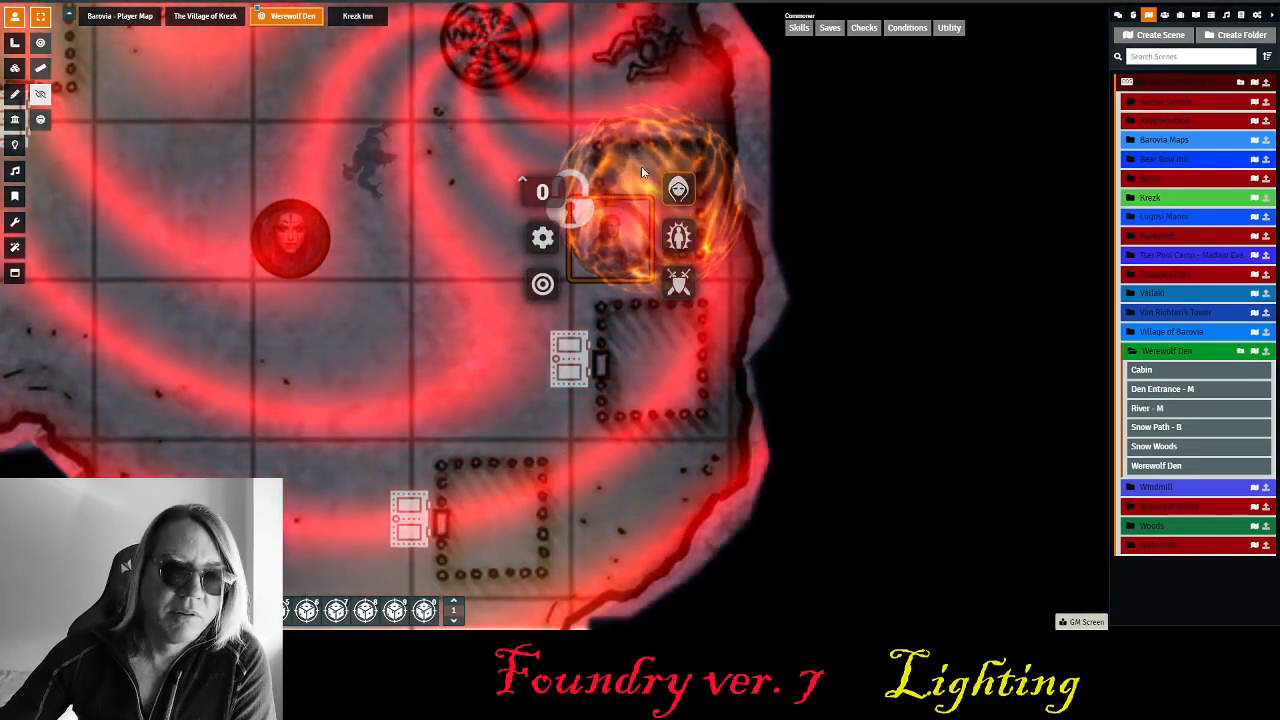
{"action": "right_click", "coordinate": [614, 160]}
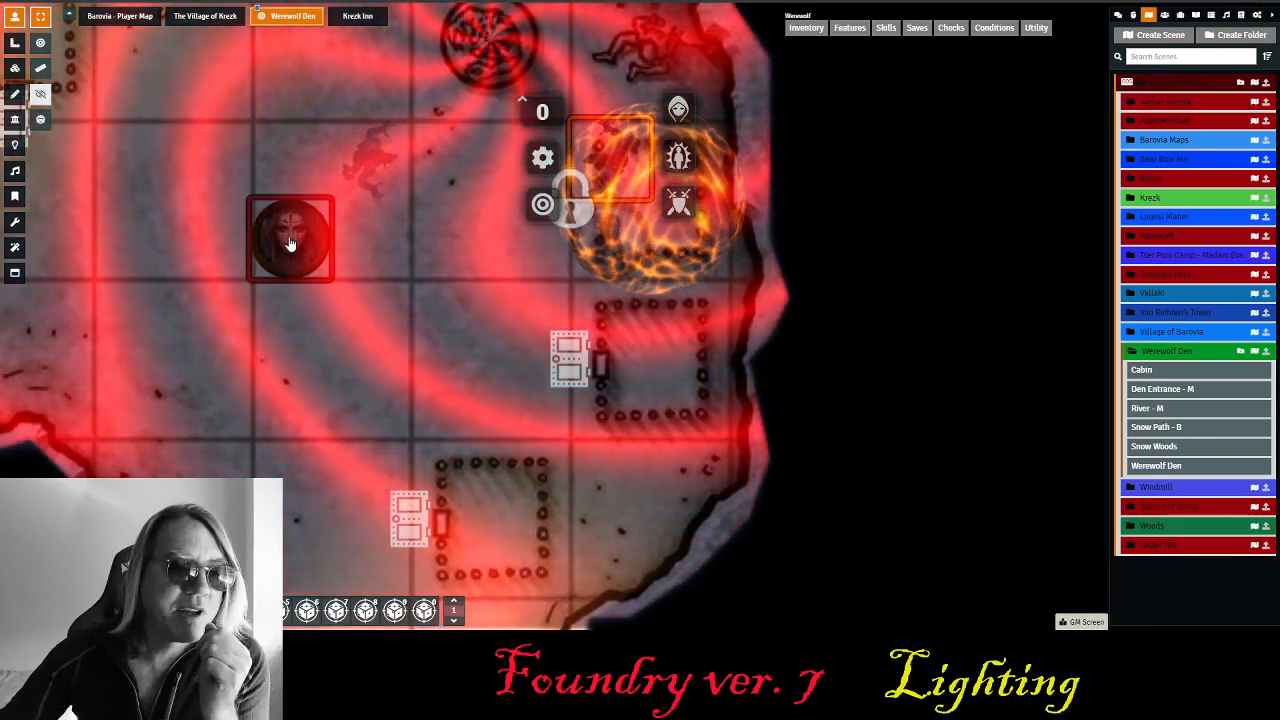
- Toggle the hidden state of the woman's portrait token and the werewolf token west of the energy field, then release the selection
{"action": "right_click", "coordinate": [290, 242]}
{"action": "left_click", "coordinate": [359, 190]}
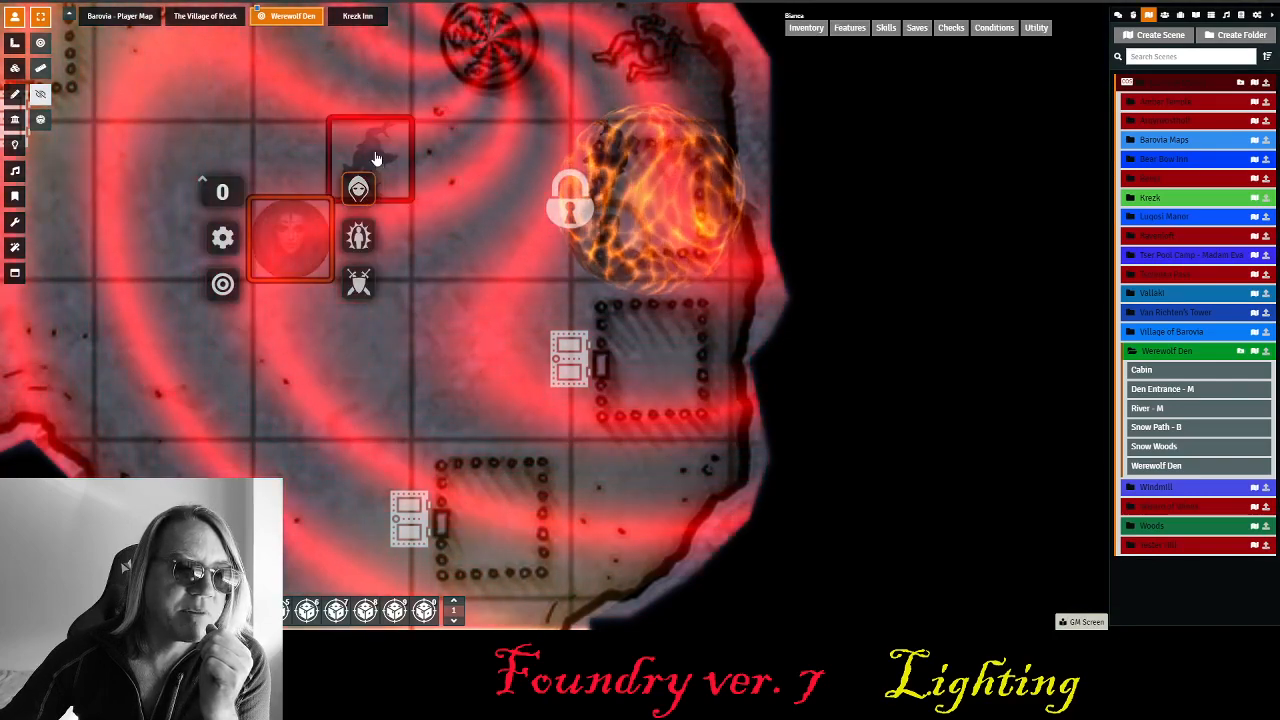
{"action": "right_click", "coordinate": [371, 163]}
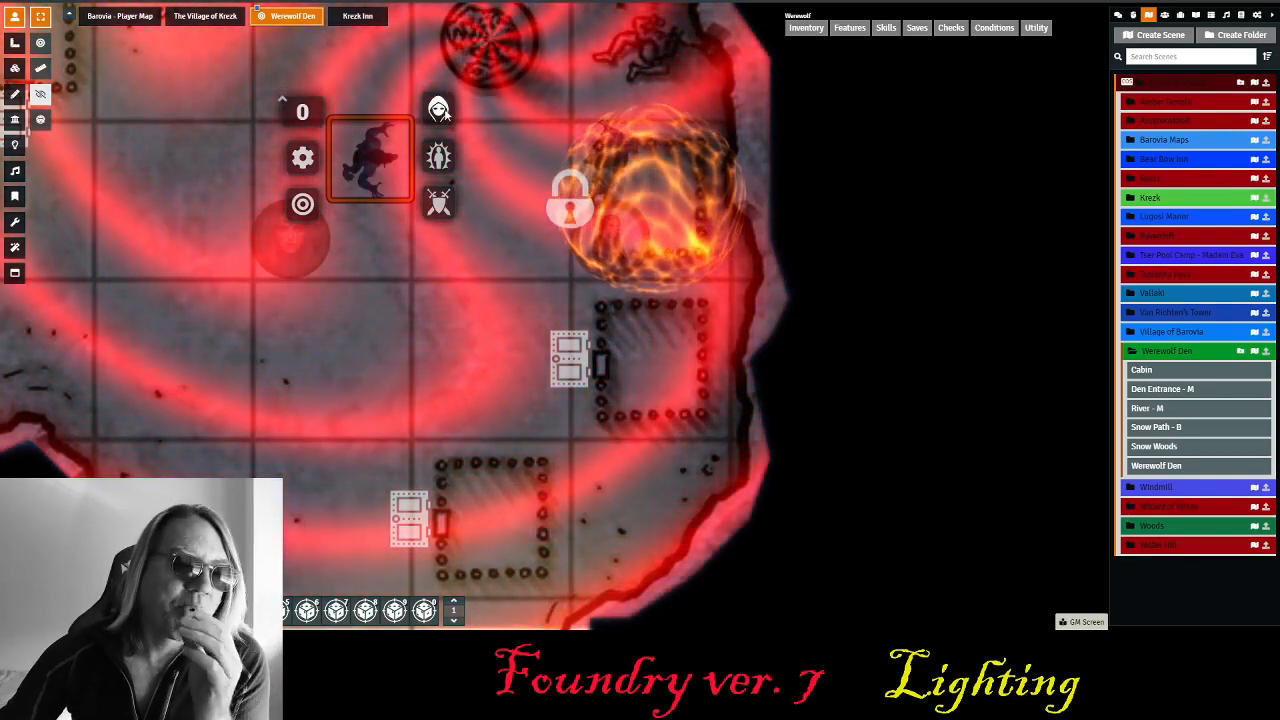
{"action": "left_click", "coordinate": [439, 110]}
{"action": "right_click", "coordinate": [312, 244]}
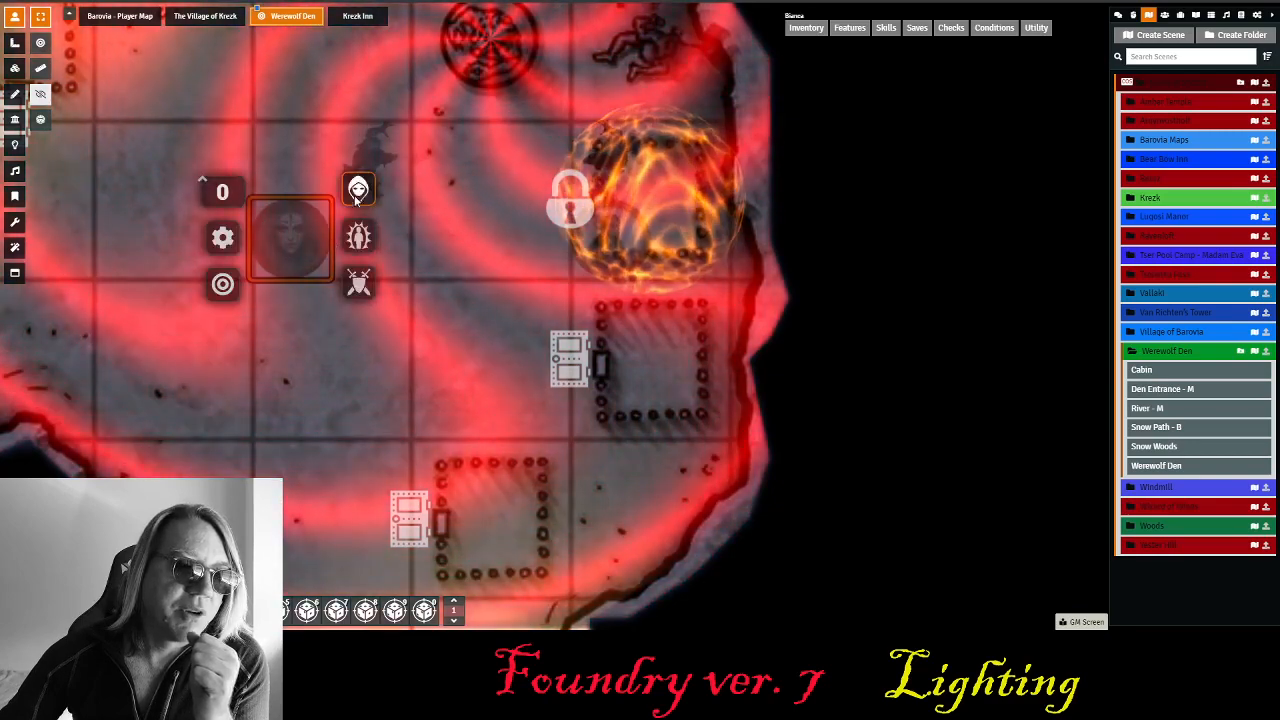
{"action": "left_click", "coordinate": [357, 189]}
{"action": "right_click", "coordinate": [646, 212]}
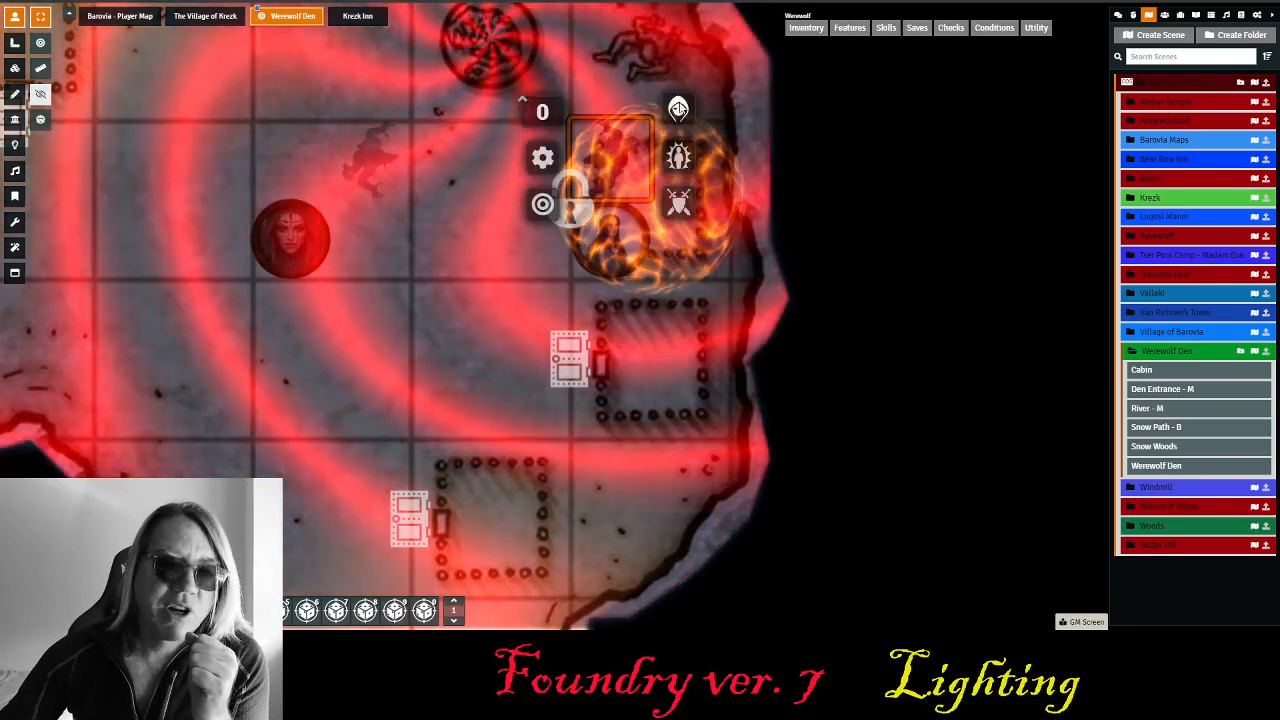
{"action": "left_click", "coordinate": [452, 301]}
- Survey the lighting across the whole Werewolf Den map with the light sources shown
{"action": "left_click_drag", "start_coordinate": [452, 301], "coordinate": [634, 255]}
{"action": "scroll", "coordinate": [634, 262], "scroll_direction": "down", "scroll_amount": 10}
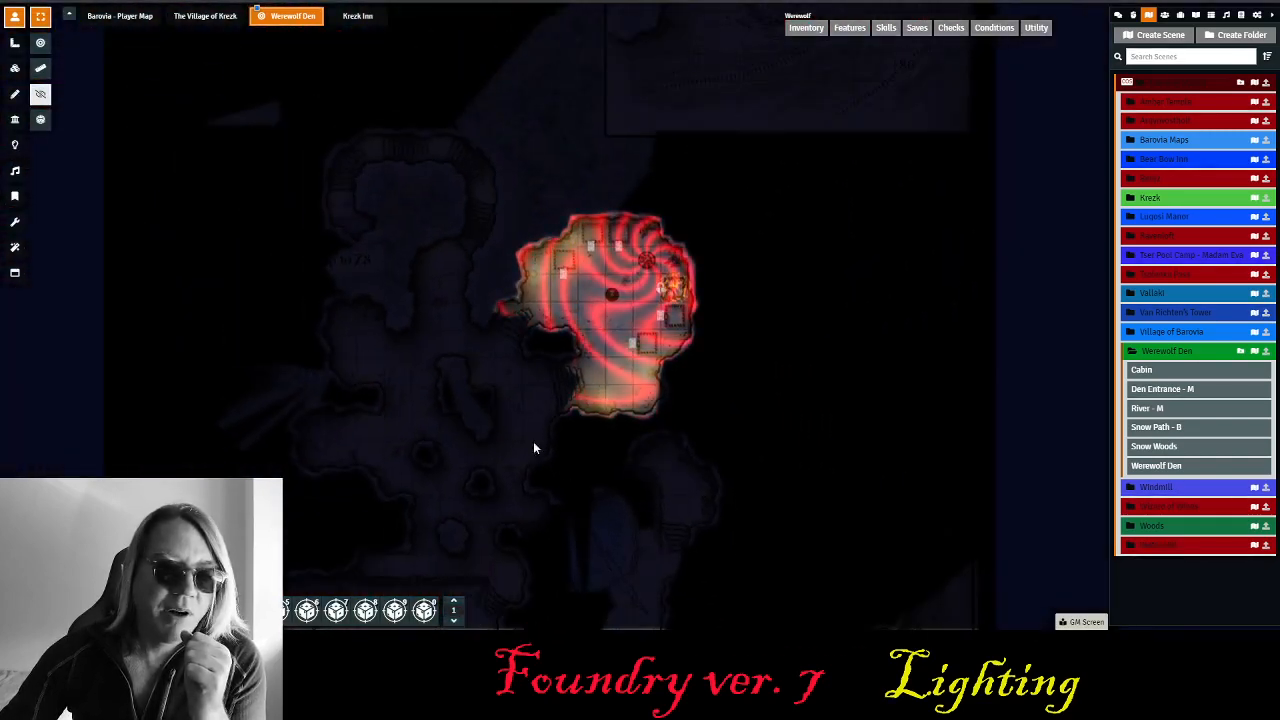
{"action": "left_click", "coordinate": [14, 145]}
{"action": "left_click_drag", "start_coordinate": [160, 328], "coordinate": [405, 340]}
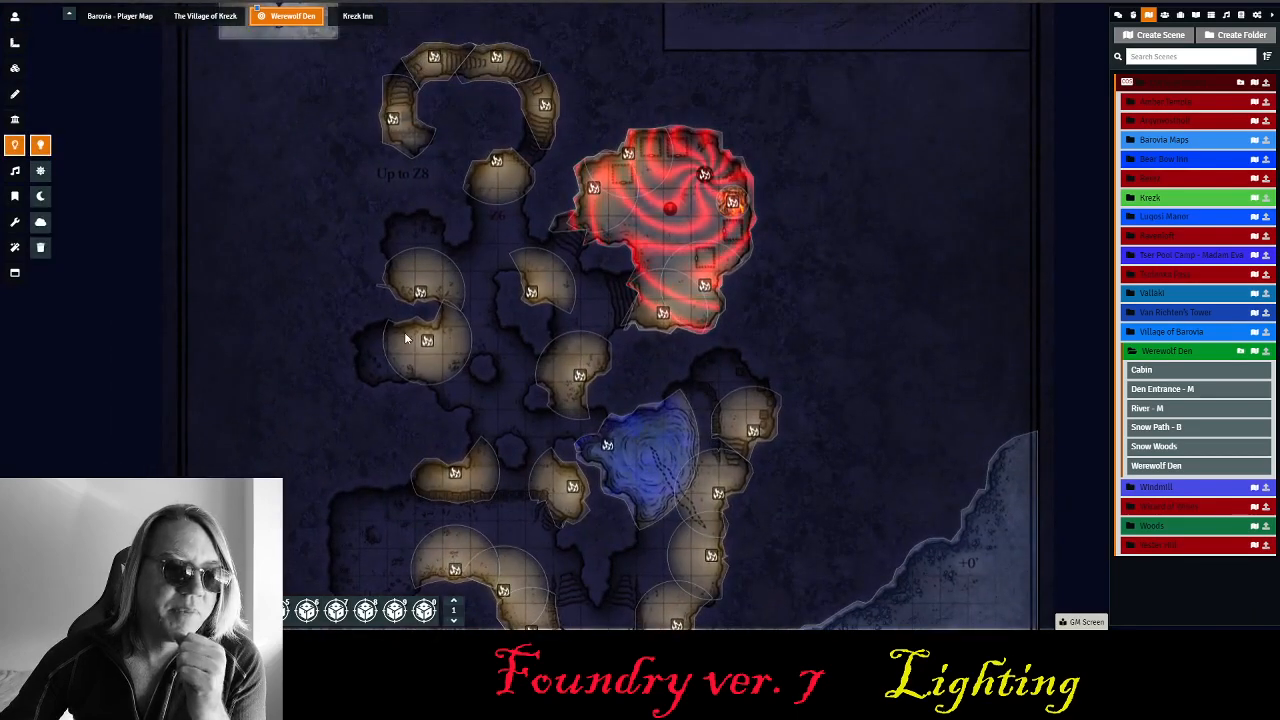
{"action": "left_click_drag", "start_coordinate": [650, 384], "coordinate": [594, 246]}
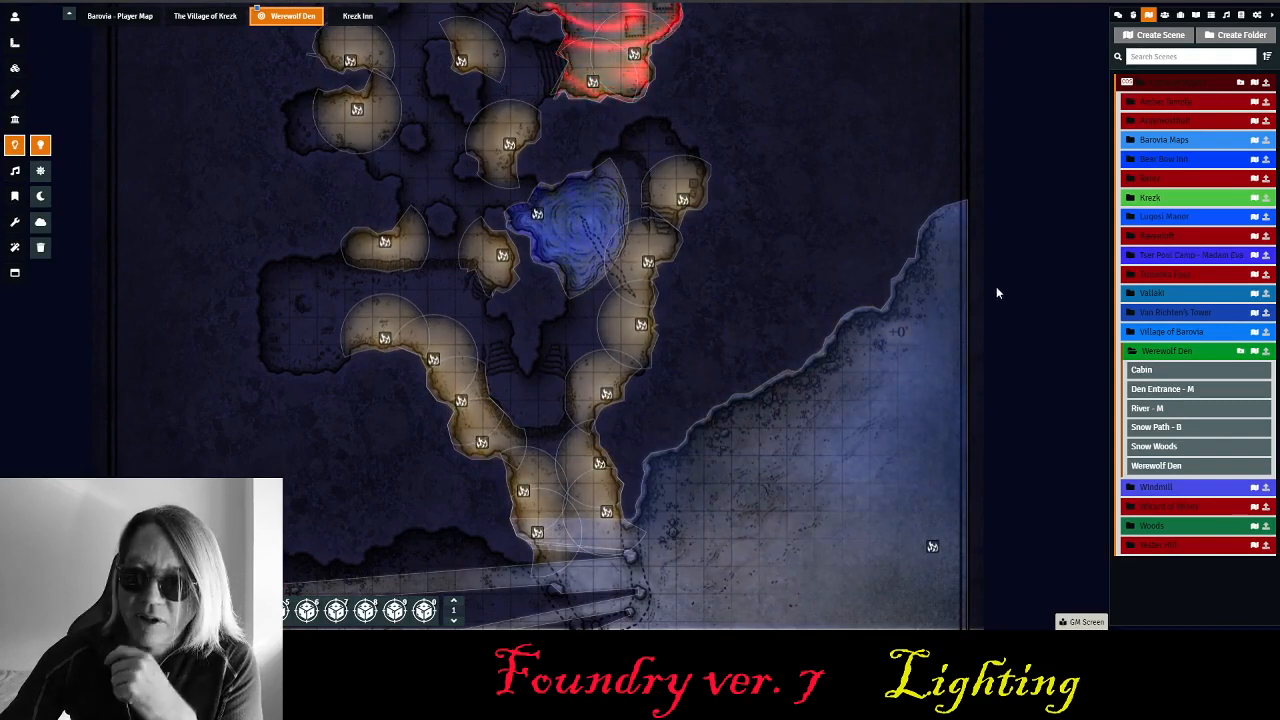
{"action": "left_click_drag", "start_coordinate": [865, 192], "coordinate": [890, 226]}
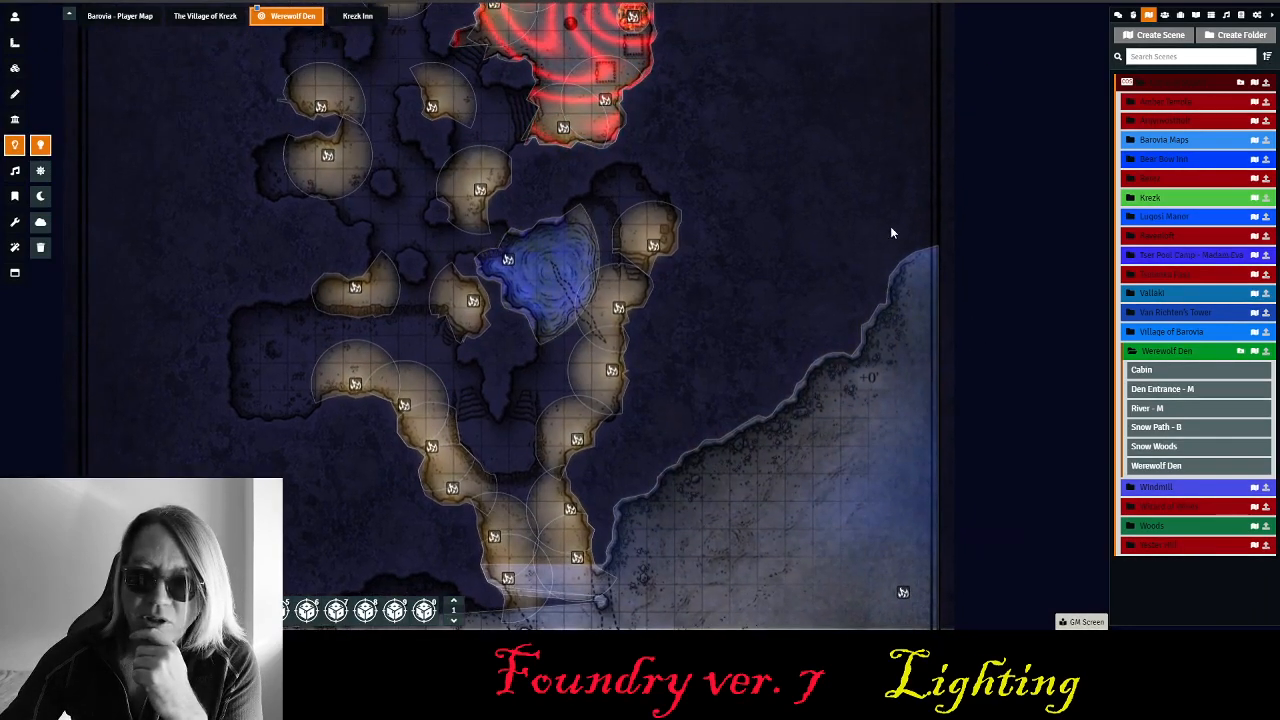
- Place two Ezmerelda d'Avenir tokens from the Players actors, one south of the pool and one at the foot of the curved stairway
{"action": "left_click", "coordinate": [1164, 16]}
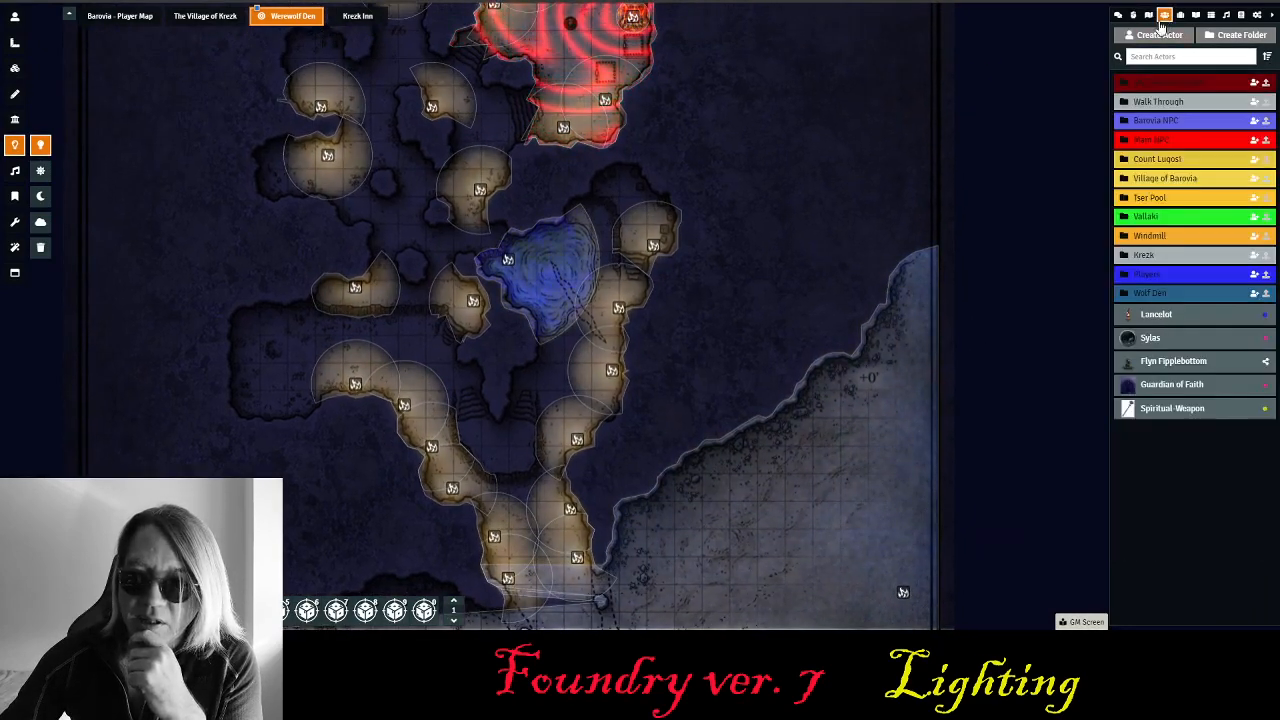
{"action": "left_click", "coordinate": [1176, 275]}
{"action": "left_click_drag", "start_coordinate": [1183, 397], "coordinate": [573, 337]}
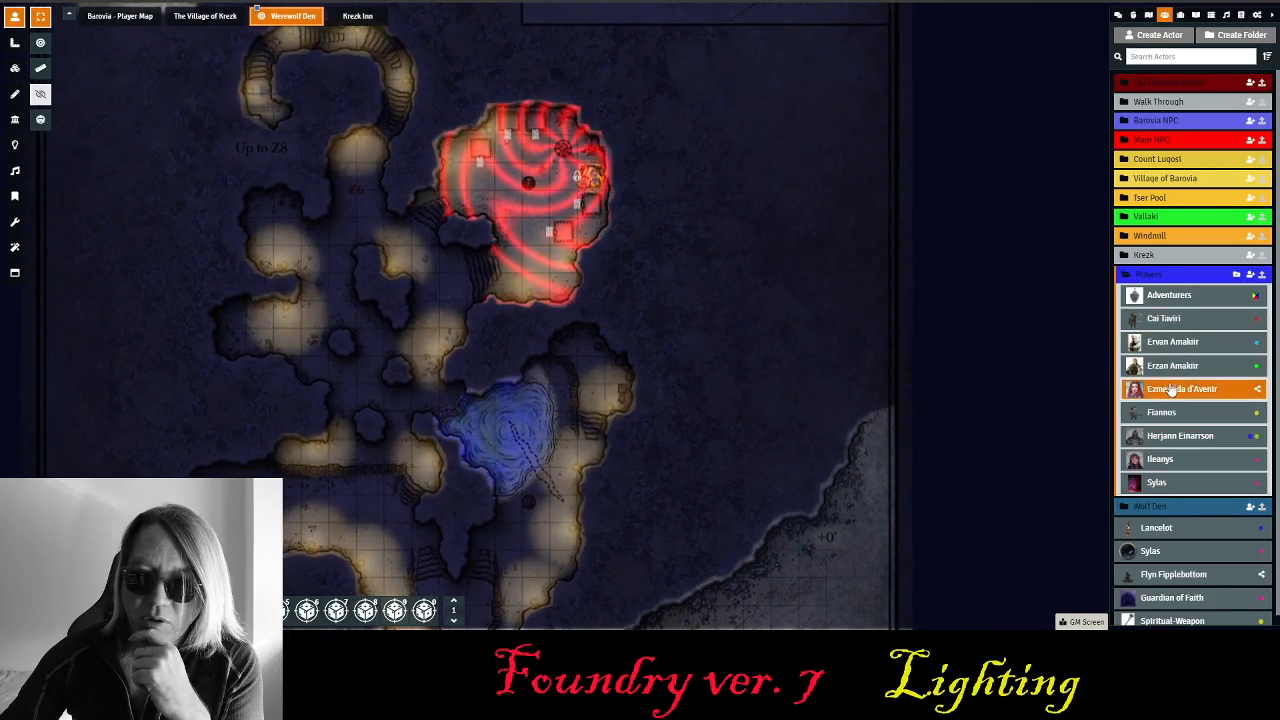
{"action": "left_click_drag", "start_coordinate": [1163, 396], "coordinate": [477, 254]}
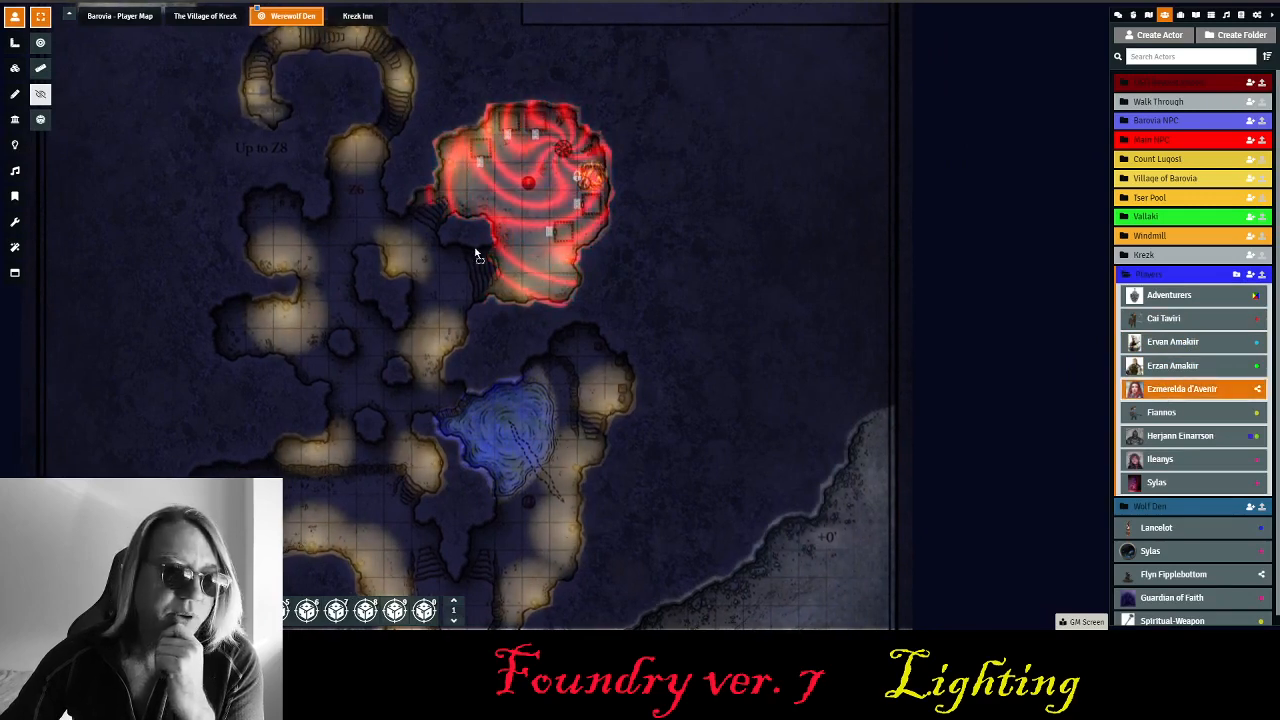
{"action": "left_click_drag", "start_coordinate": [375, 214], "coordinate": [391, 131]}
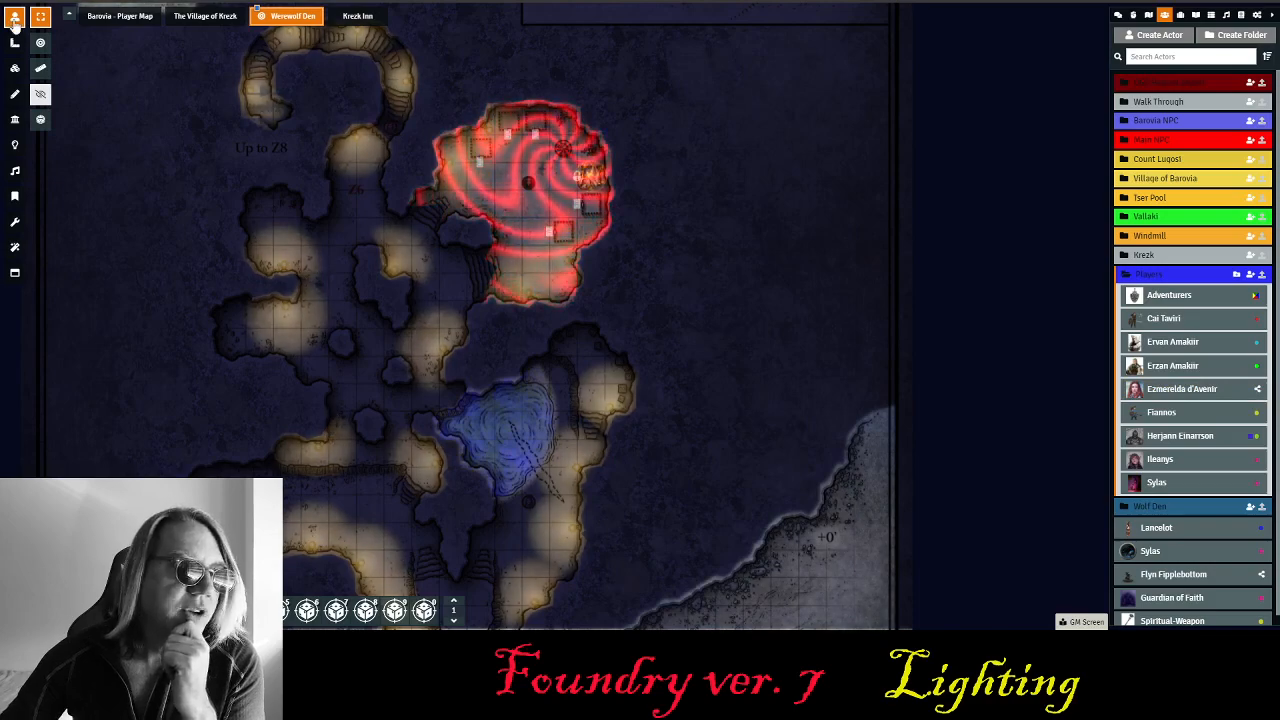
- Examine the den through the vision of the token at the foot of the curved stairway
{"action": "left_click_drag", "start_coordinate": [280, 177], "coordinate": [423, 374]}
{"action": "scroll", "coordinate": [423, 374], "scroll_direction": "up", "scroll_amount": 10}
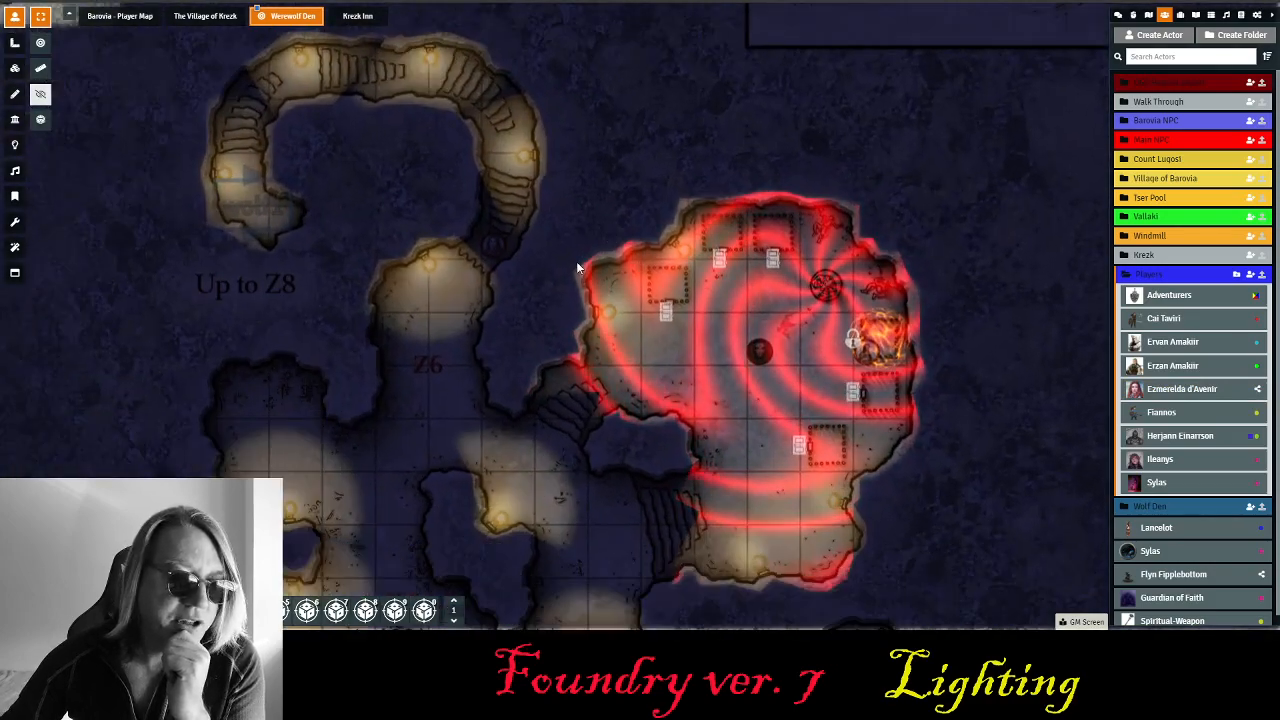
{"action": "left_click", "coordinate": [500, 250]}
{"action": "left_click_drag", "start_coordinate": [503, 257], "coordinate": [566, 342]}
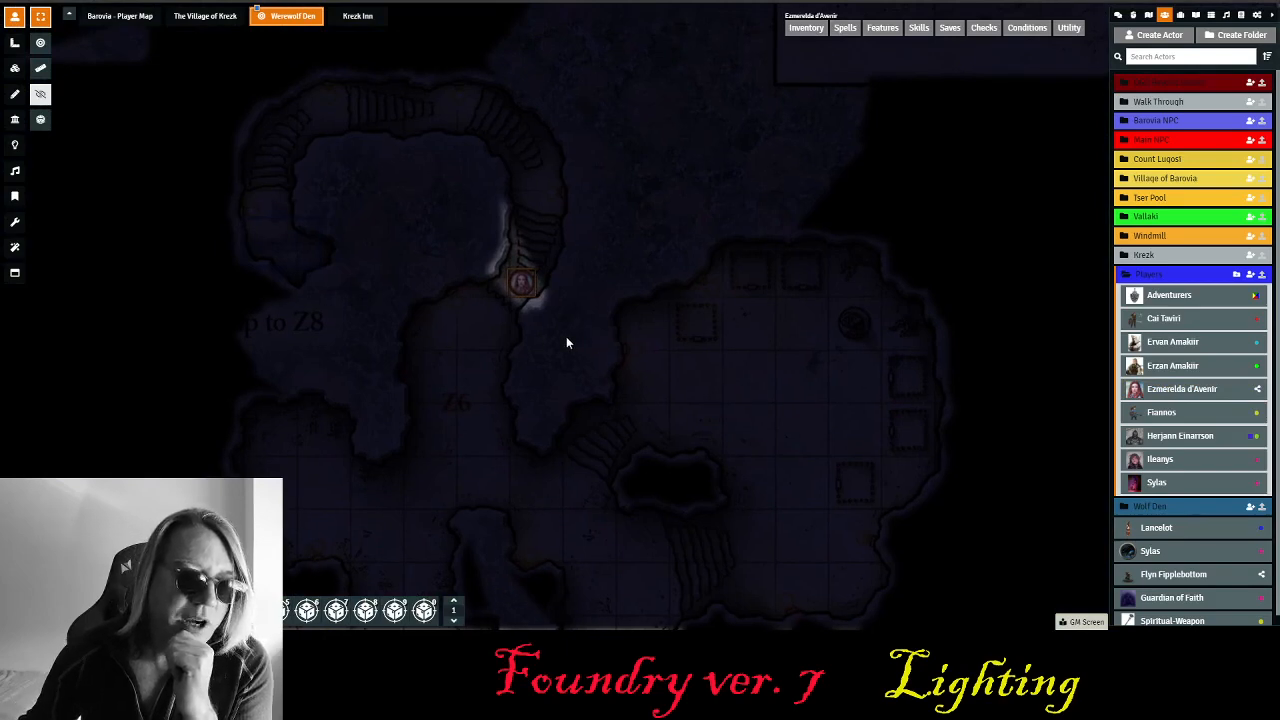
- Reset the scene's fog of war exploration and confirm it
{"action": "left_click", "coordinate": [15, 146]}
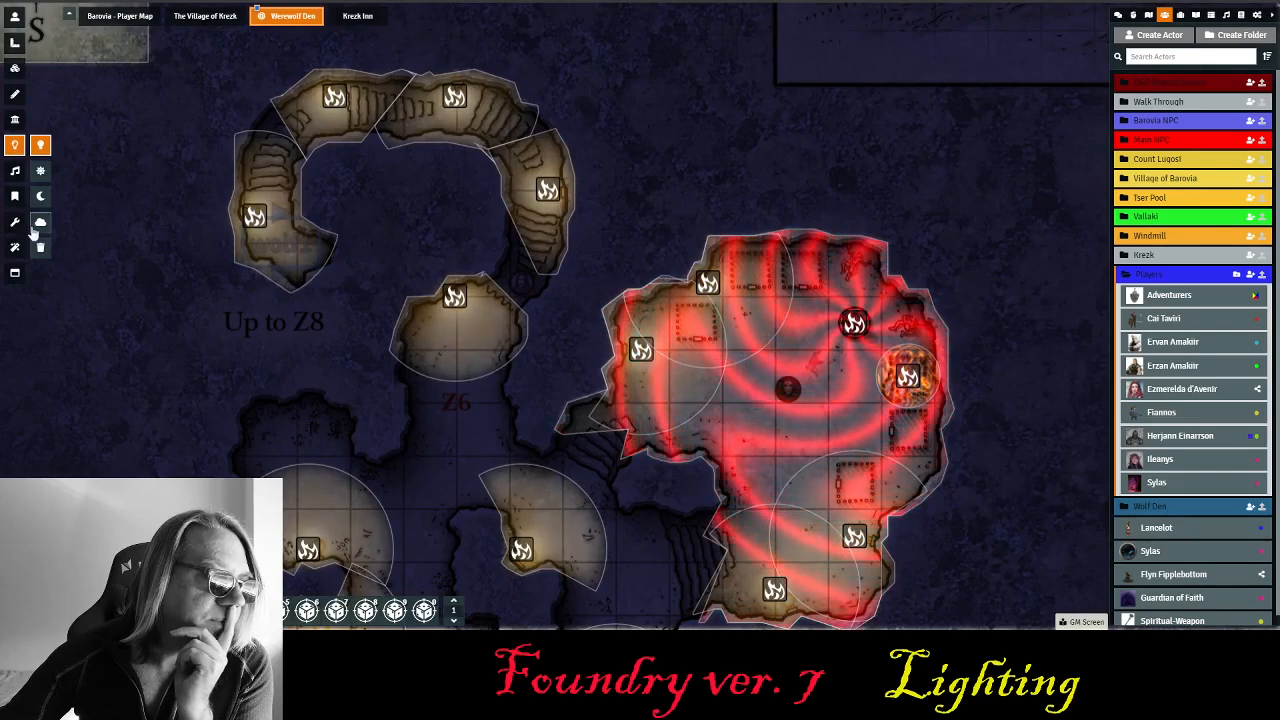
{"action": "left_click", "coordinate": [40, 224]}
{"action": "left_click", "coordinate": [584, 338]}
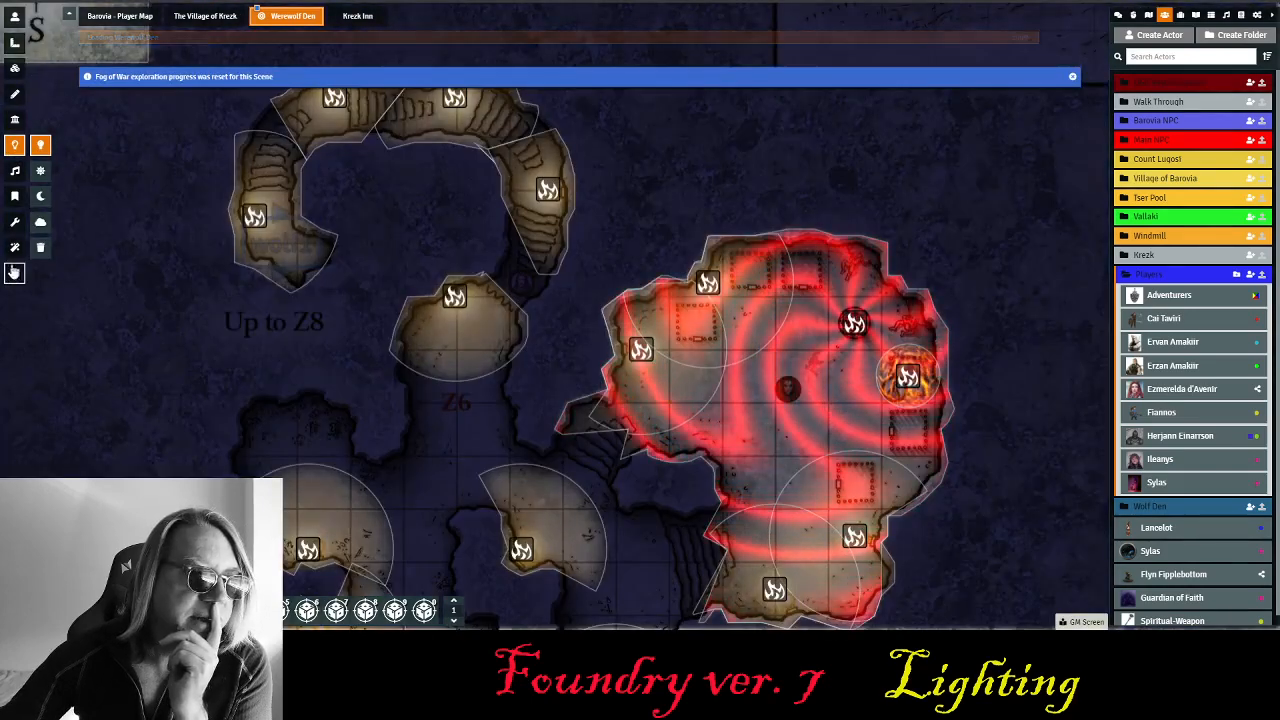
- Select the token at the foot of the curved stairway and walk it north up the stairs, continuing west along the torchlit passage
{"action": "left_click", "coordinate": [15, 18]}
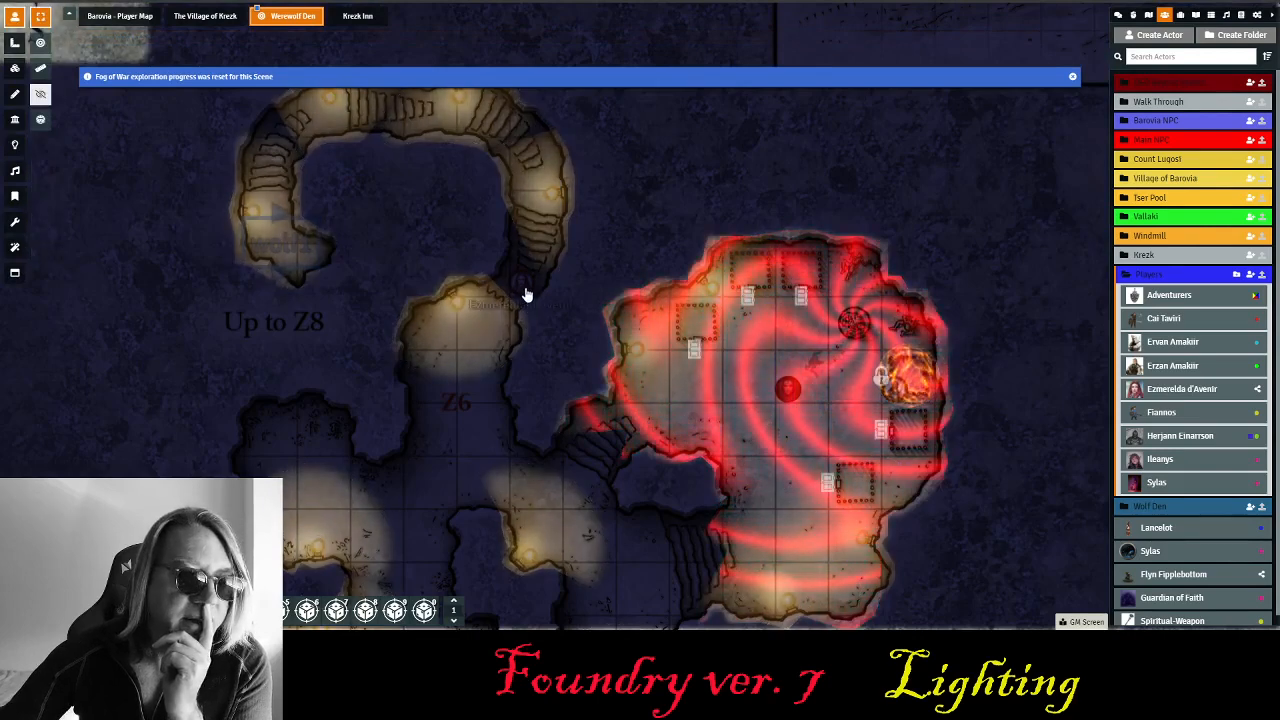
{"action": "left_click", "coordinate": [522, 290]}
{"action": "key", "text": "Up"}
{"action": "key", "text": "Up"}
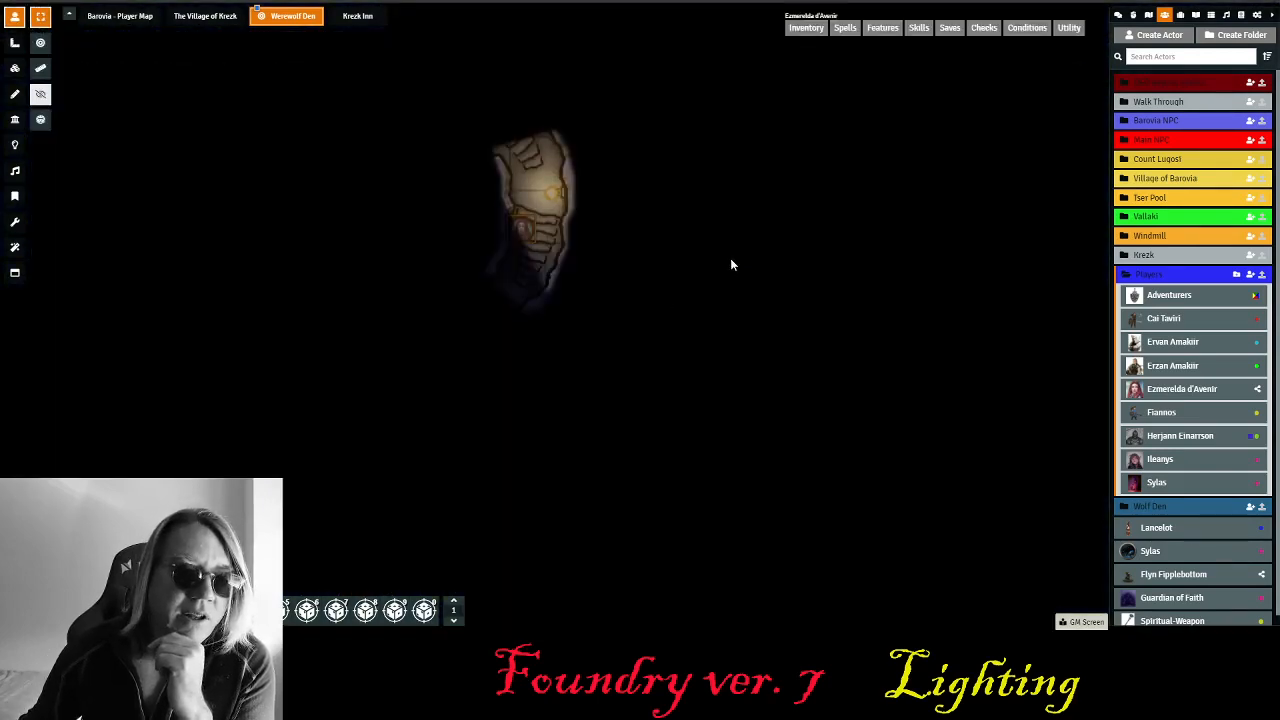
{"action": "key", "text": "Up"}
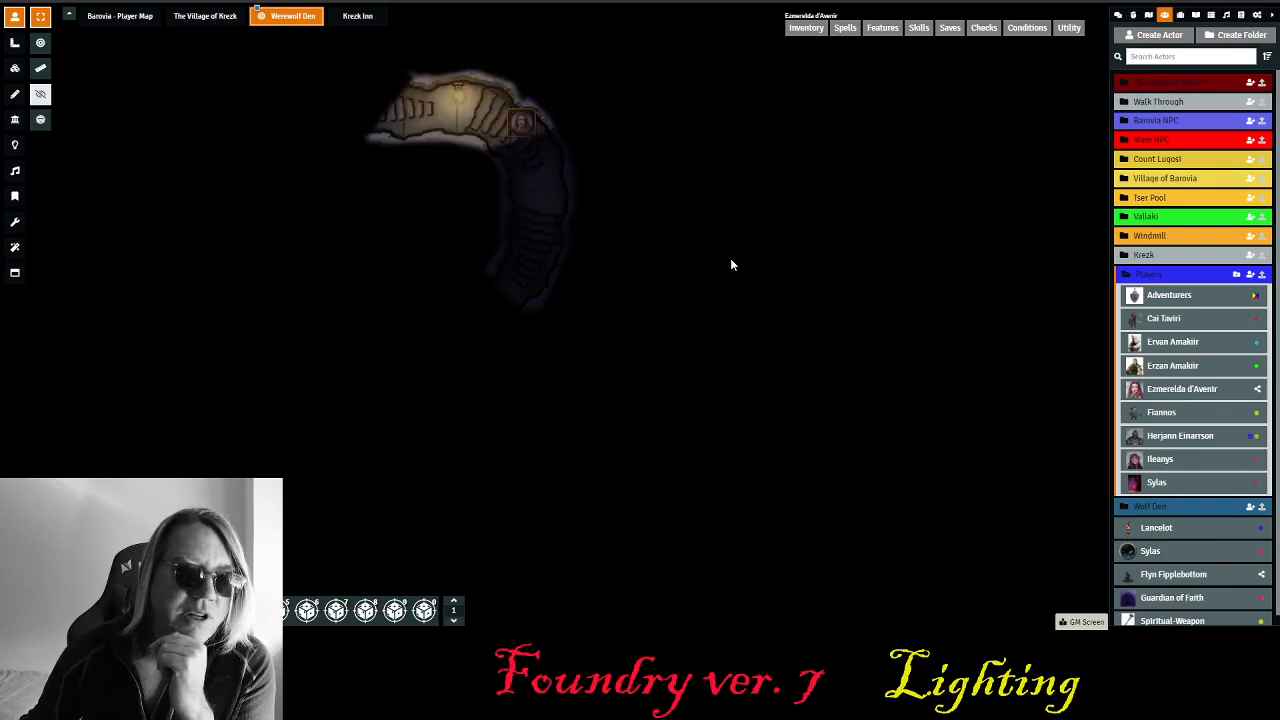
{"action": "key", "text": "Left"}
{"action": "key", "text": "Left"}
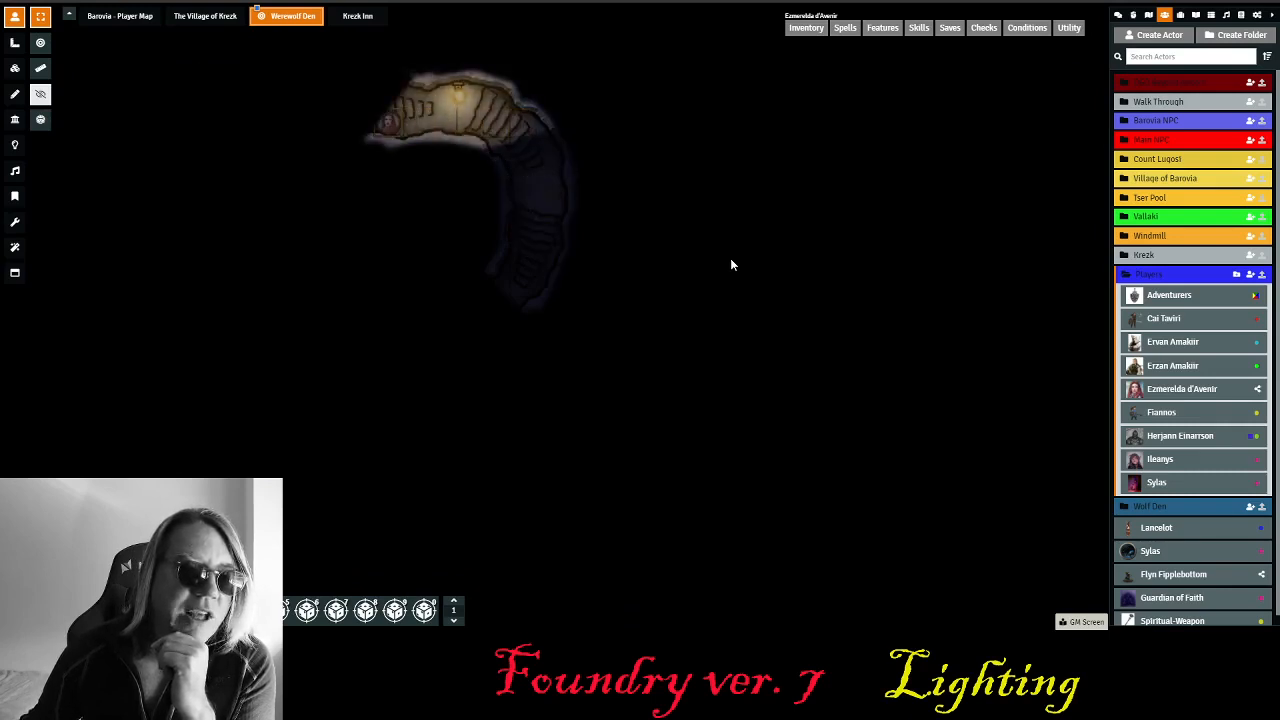
{"action": "key", "text": "Left"}
{"action": "key", "text": "Left"}
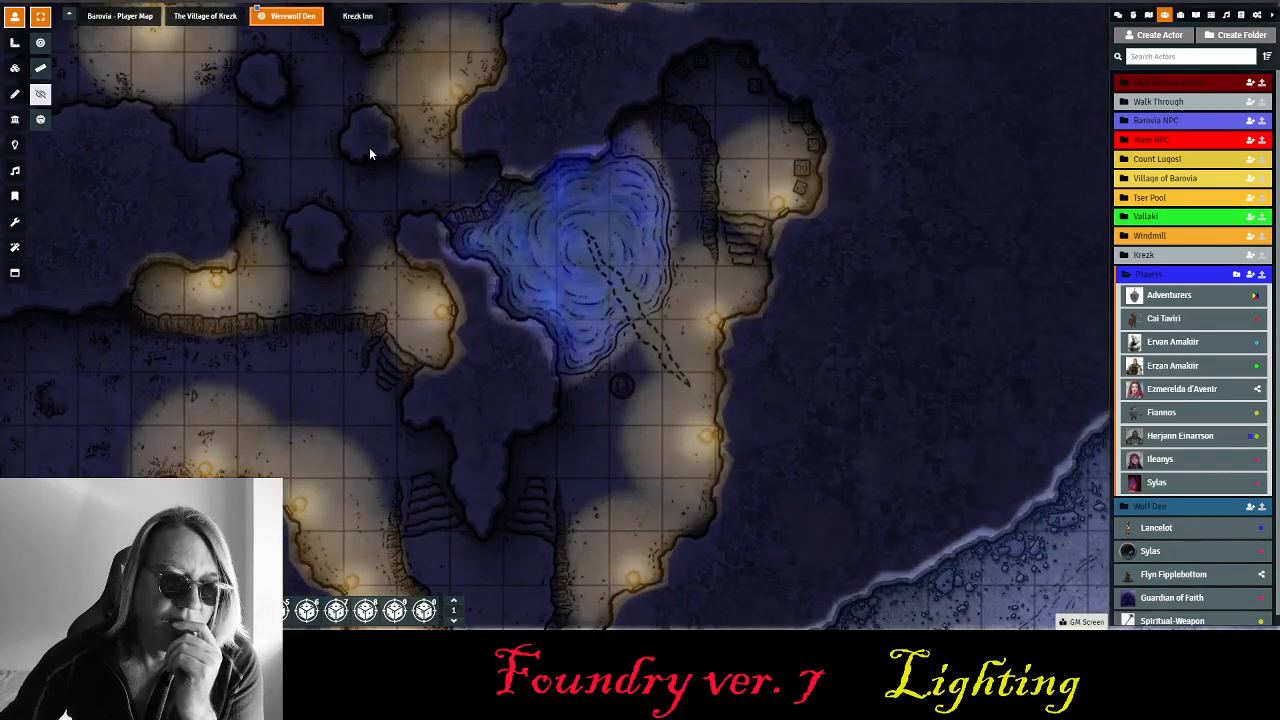
- Select the token south of the pool and examine its line of sight down the passage to the den entrance
{"action": "left_click", "coordinate": [620, 400]}
{"action": "left_click_drag", "start_coordinate": [924, 406], "coordinate": [896, 274]}
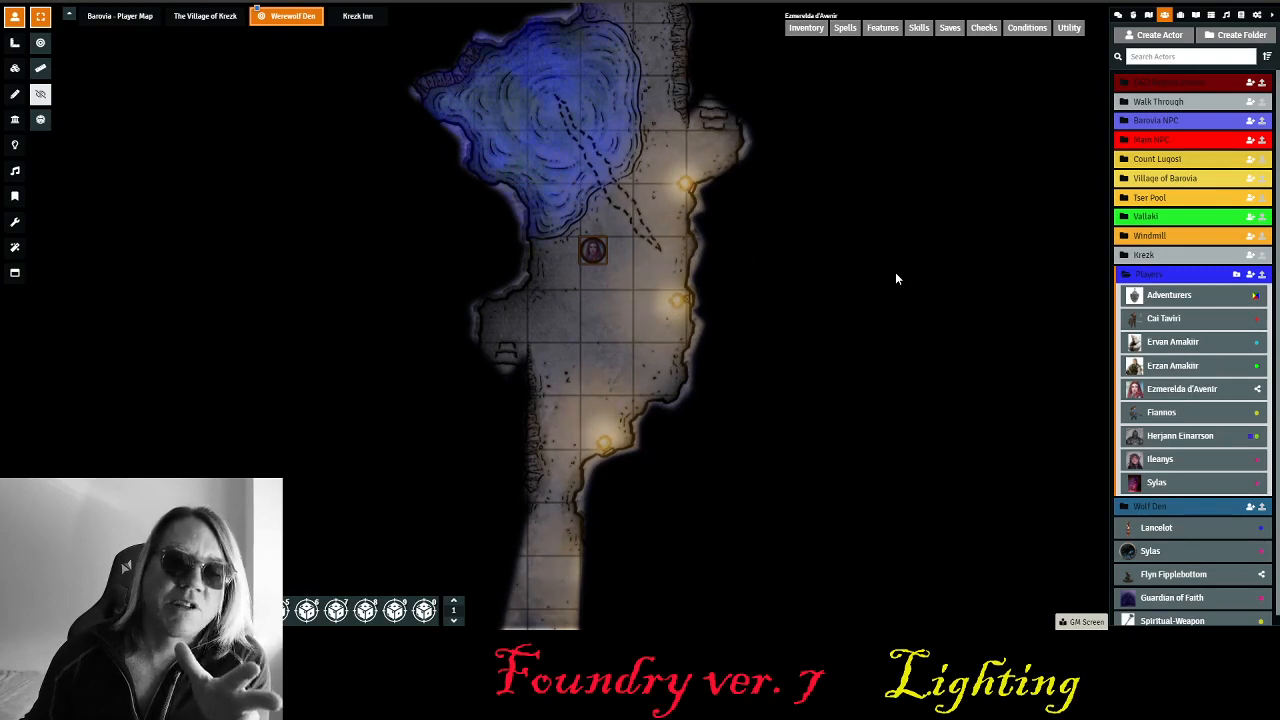
{"action": "left_click_drag", "start_coordinate": [777, 426], "coordinate": [883, 34]}
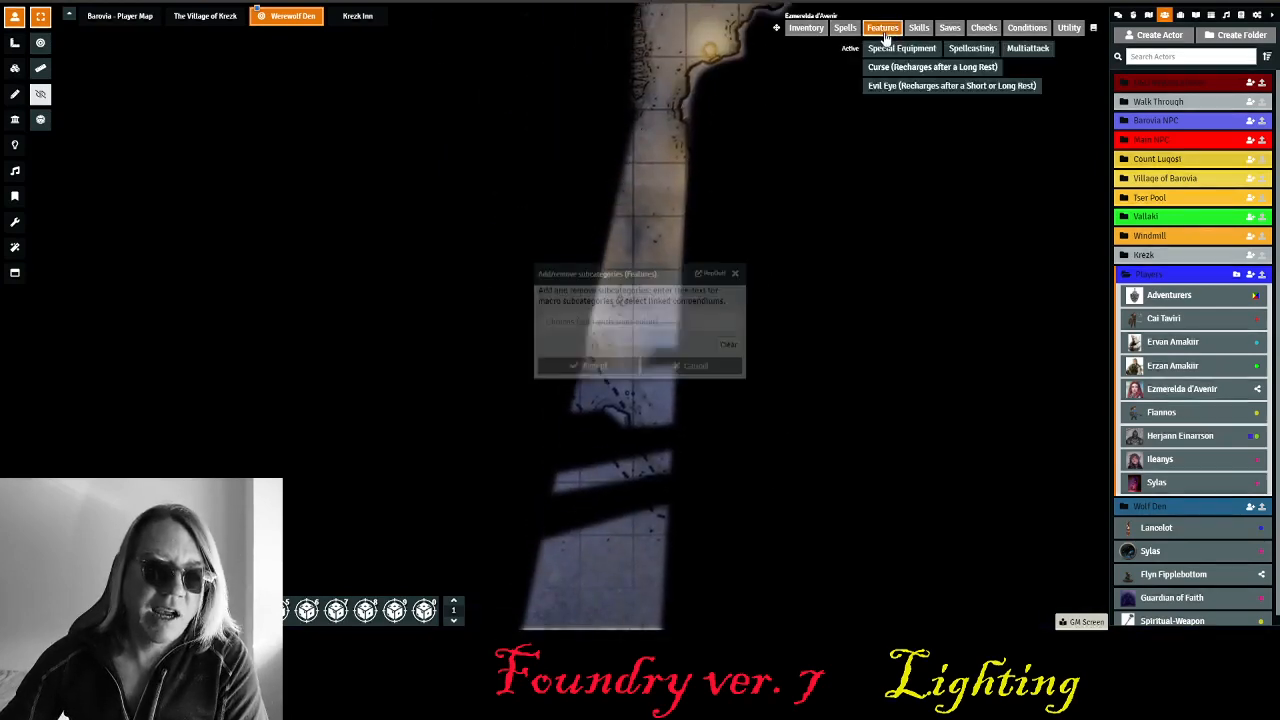
{"action": "left_click", "coordinate": [734, 274]}
{"action": "left_click_drag", "start_coordinate": [769, 280], "coordinate": [772, 432]}
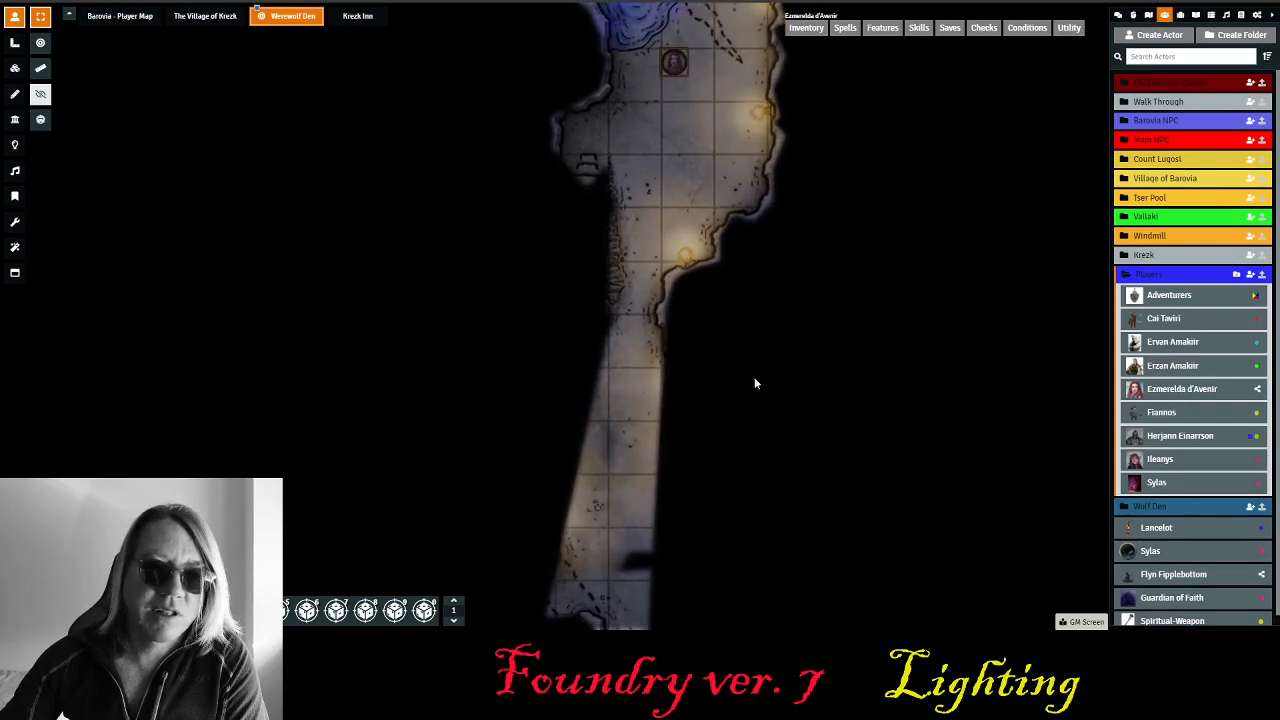
{"action": "left_click_drag", "start_coordinate": [946, 290], "coordinate": [834, 84]}
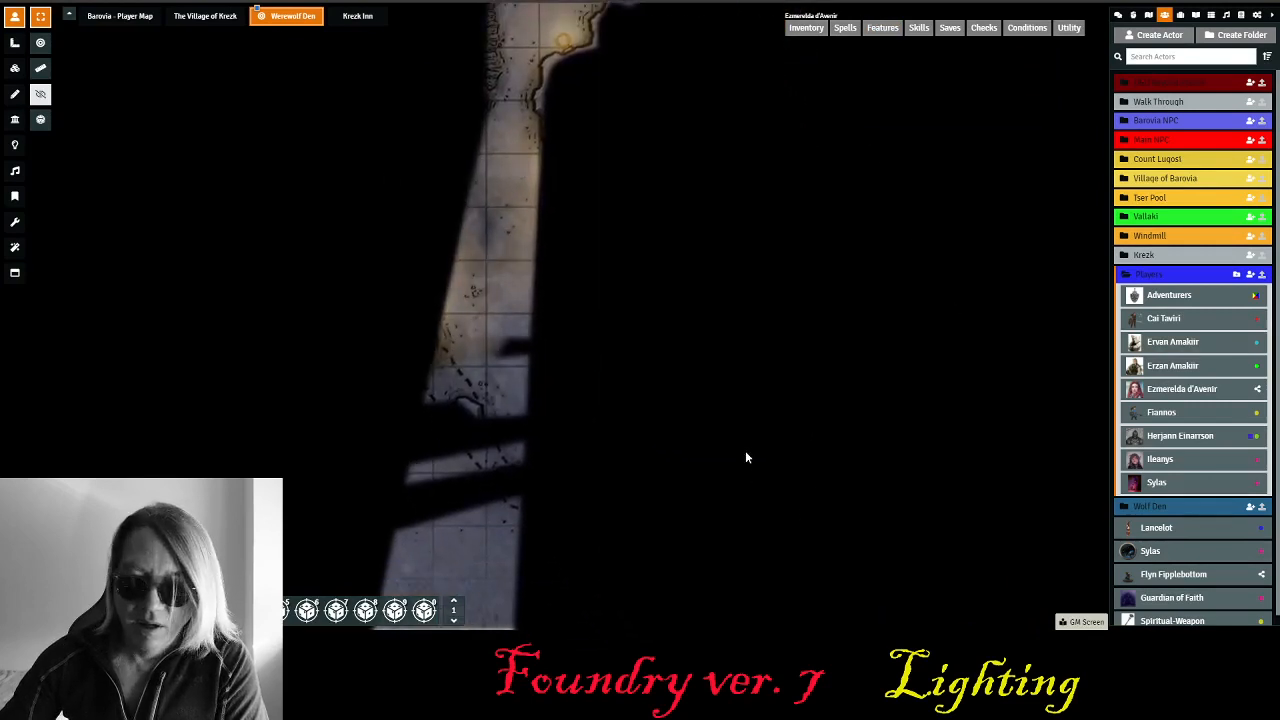
{"action": "left_click_drag", "start_coordinate": [812, 480], "coordinate": [773, 338]}
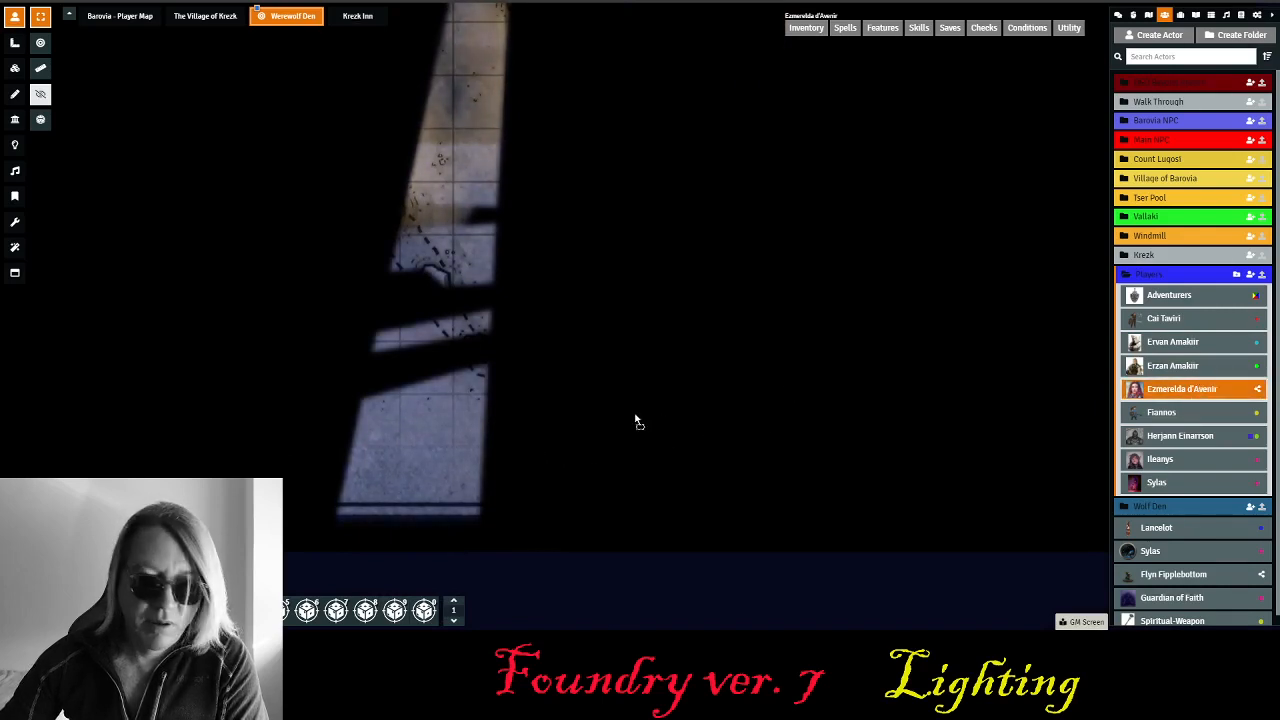
- Place Ezmerelda d'Avenir tokens on the open ground outside the den entrance and delete the extra one nearer the boulders
{"action": "left_click_drag", "start_coordinate": [630, 336], "coordinate": [811, 456]}
{"action": "left_click", "coordinate": [785, 386]}
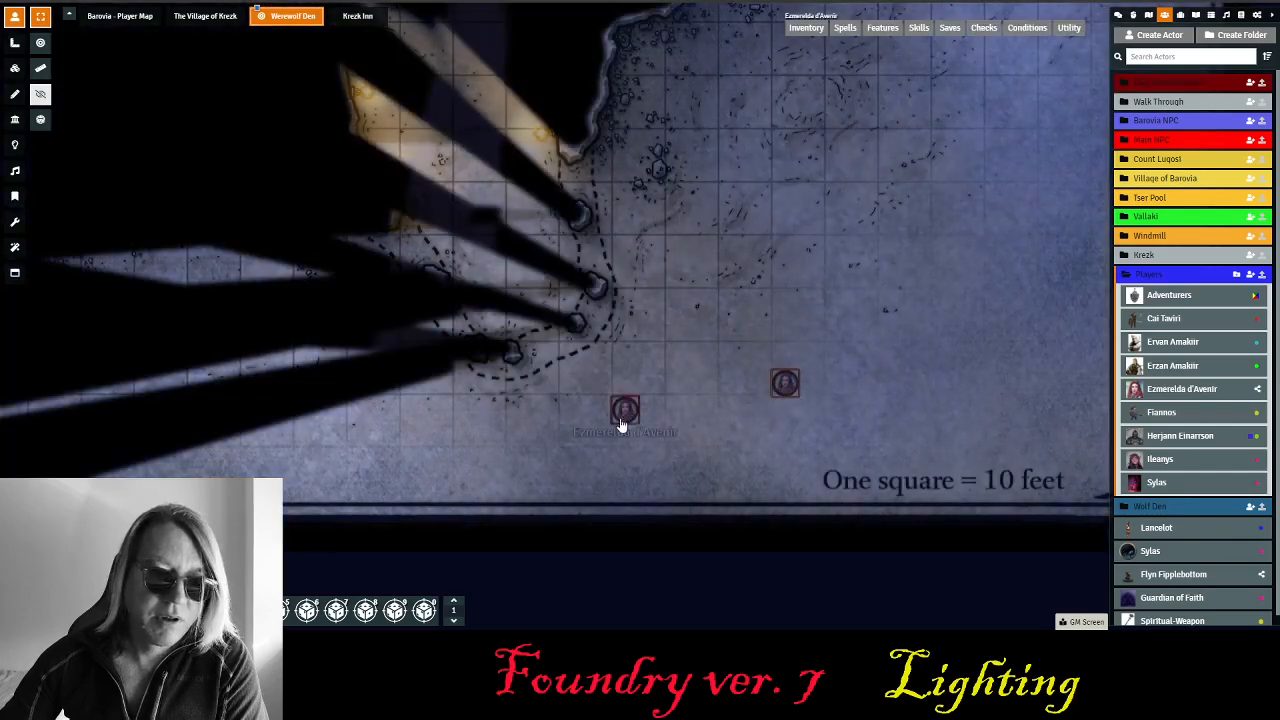
{"action": "key", "text": "Delete"}
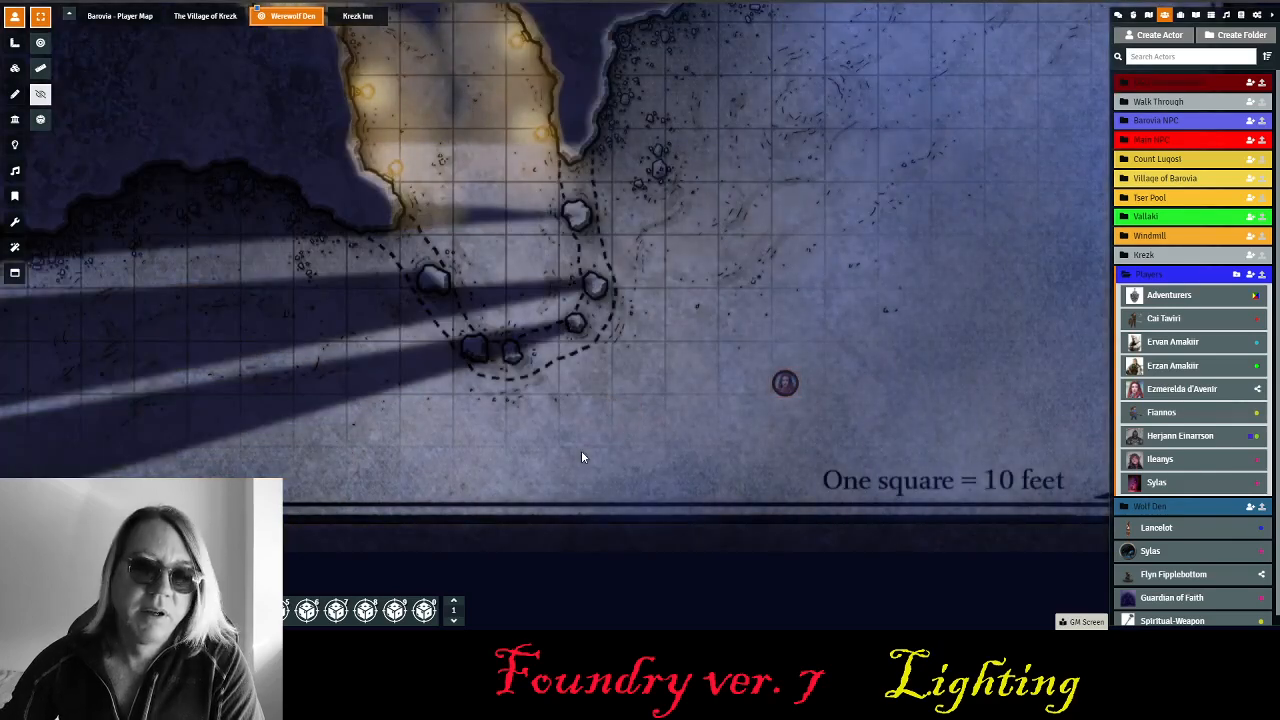
- Select the remaining outdoor token and examine what it sees from outside the entrance and up toward the pool
{"action": "left_click_drag", "start_coordinate": [725, 258], "coordinate": [554, 432]}
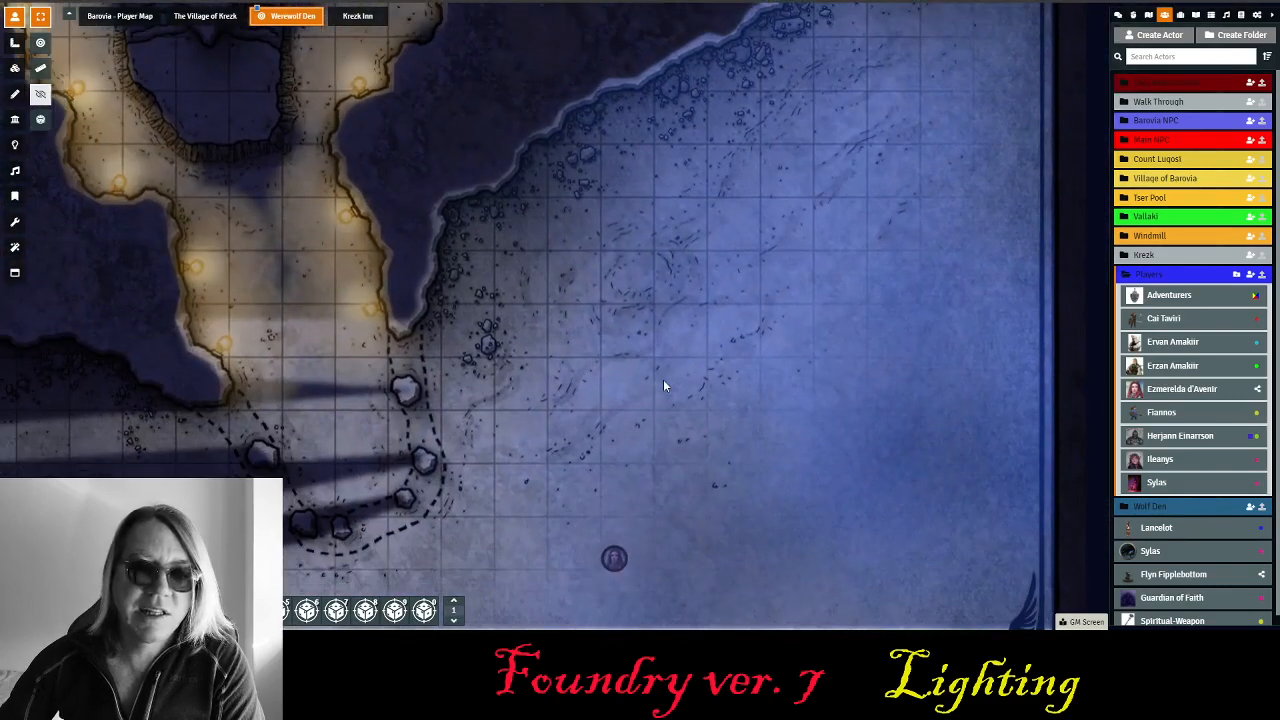
{"action": "scroll", "coordinate": [664, 340], "scroll_direction": "down", "scroll_amount": 4}
{"action": "left_click_drag", "start_coordinate": [627, 362], "coordinate": [691, 257]}
{"action": "left_click", "coordinate": [622, 417]}
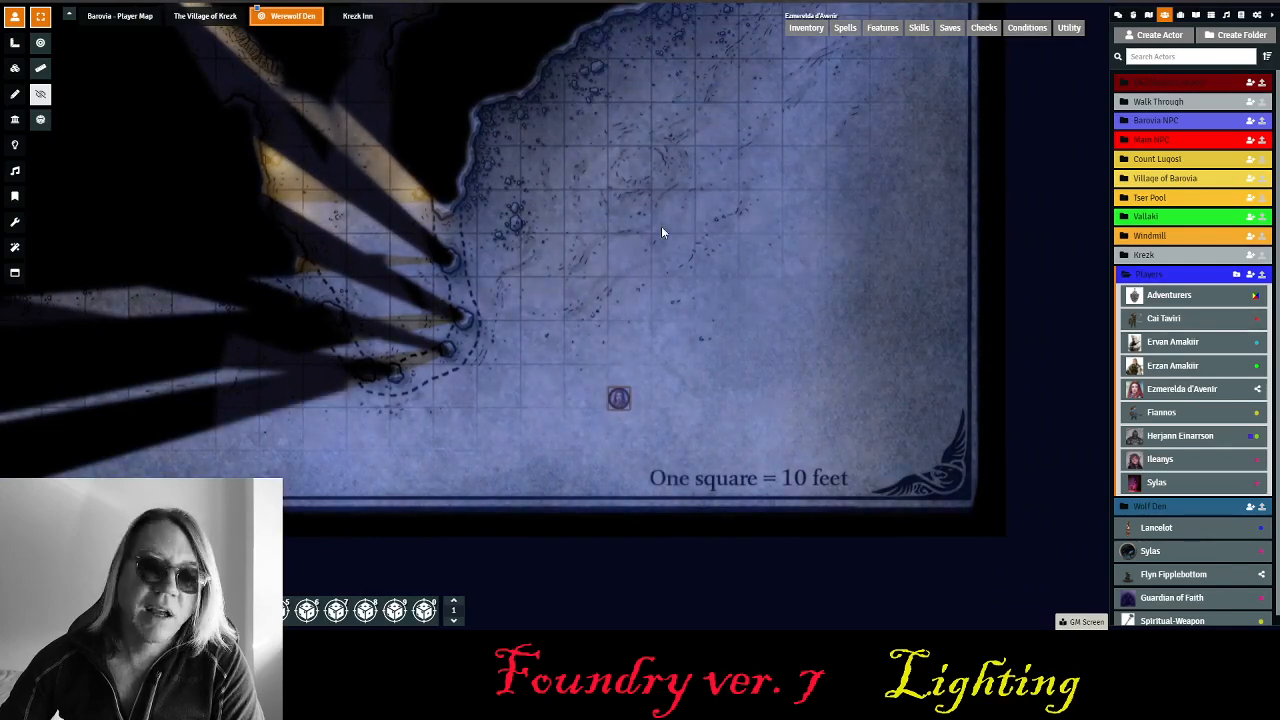
{"action": "left_click_drag", "start_coordinate": [641, 248], "coordinate": [757, 523]}
{"action": "left_click_drag", "start_coordinate": [768, 333], "coordinate": [845, 600]}
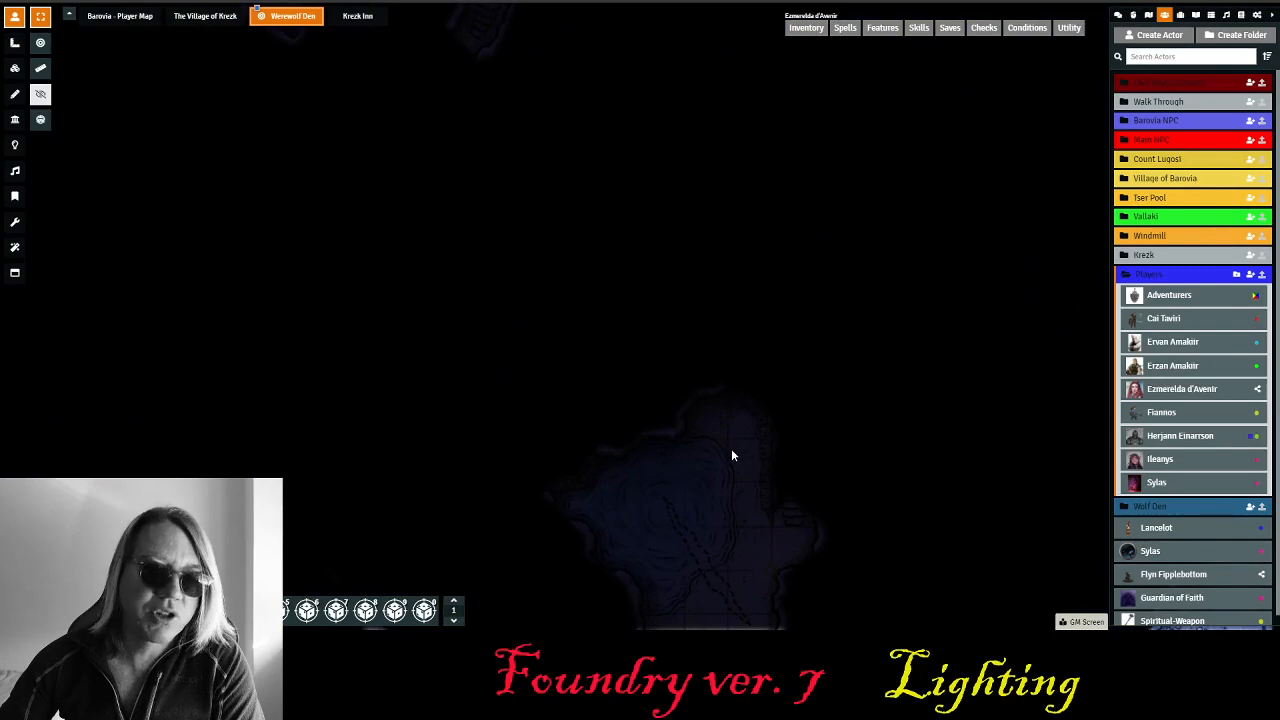
- Switch off the red swirling light and the fiery orb light over the cage in the shrine chamber
{"action": "left_click_drag", "start_coordinate": [908, 142], "coordinate": [794, 340]}
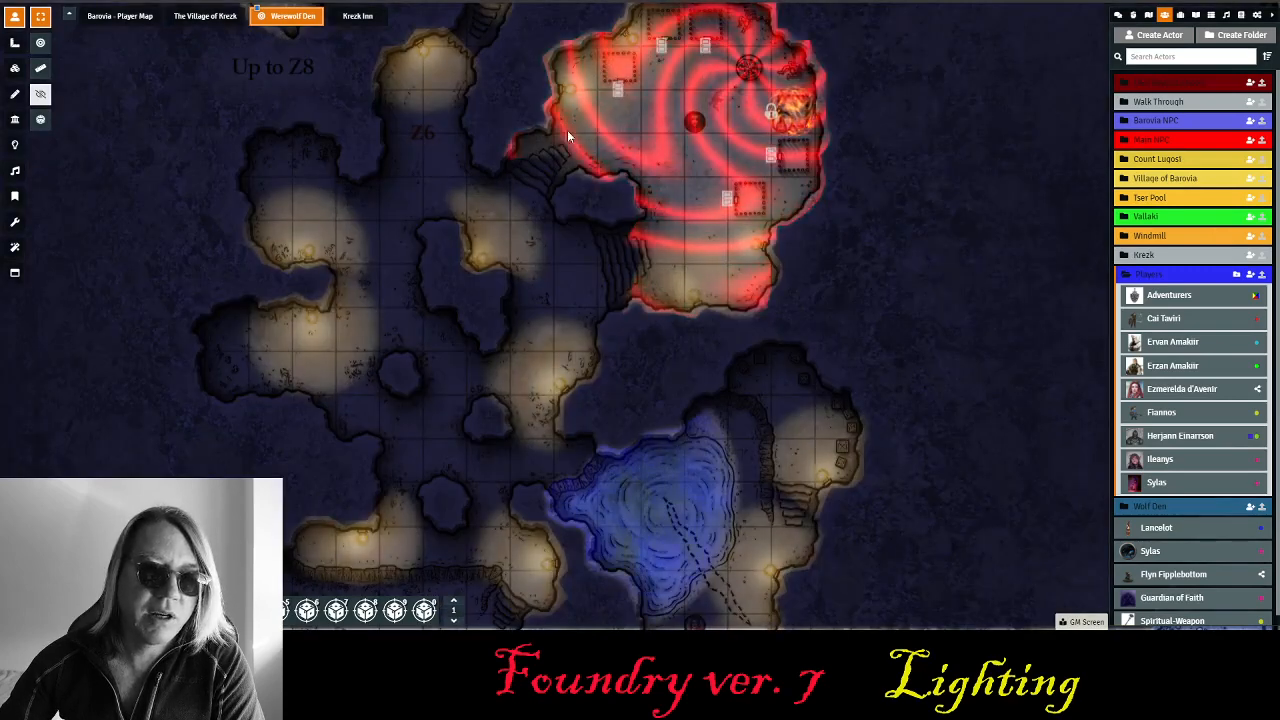
{"action": "left_click_drag", "start_coordinate": [556, 137], "coordinate": [576, 354]}
{"action": "scroll", "coordinate": [768, 402], "scroll_direction": "up", "scroll_amount": 11}
{"action": "left_click_drag", "start_coordinate": [755, 401], "coordinate": [615, 342]}
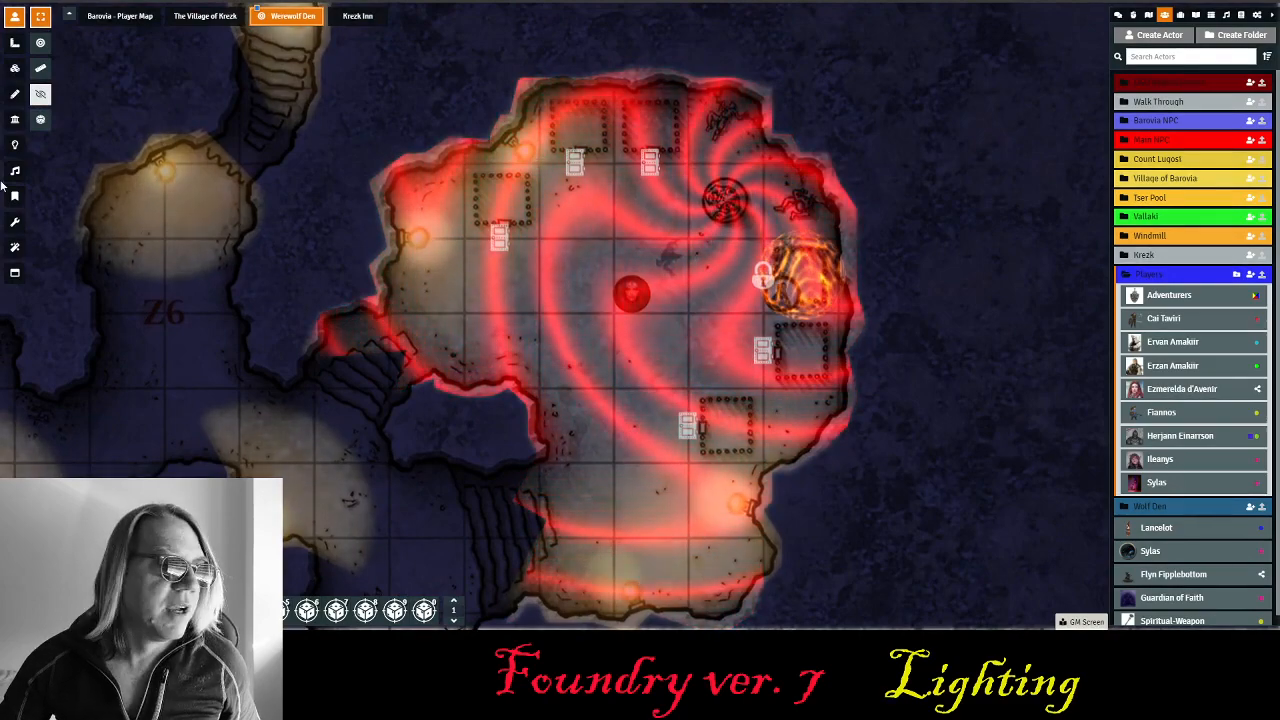
{"action": "left_click", "coordinate": [15, 145]}
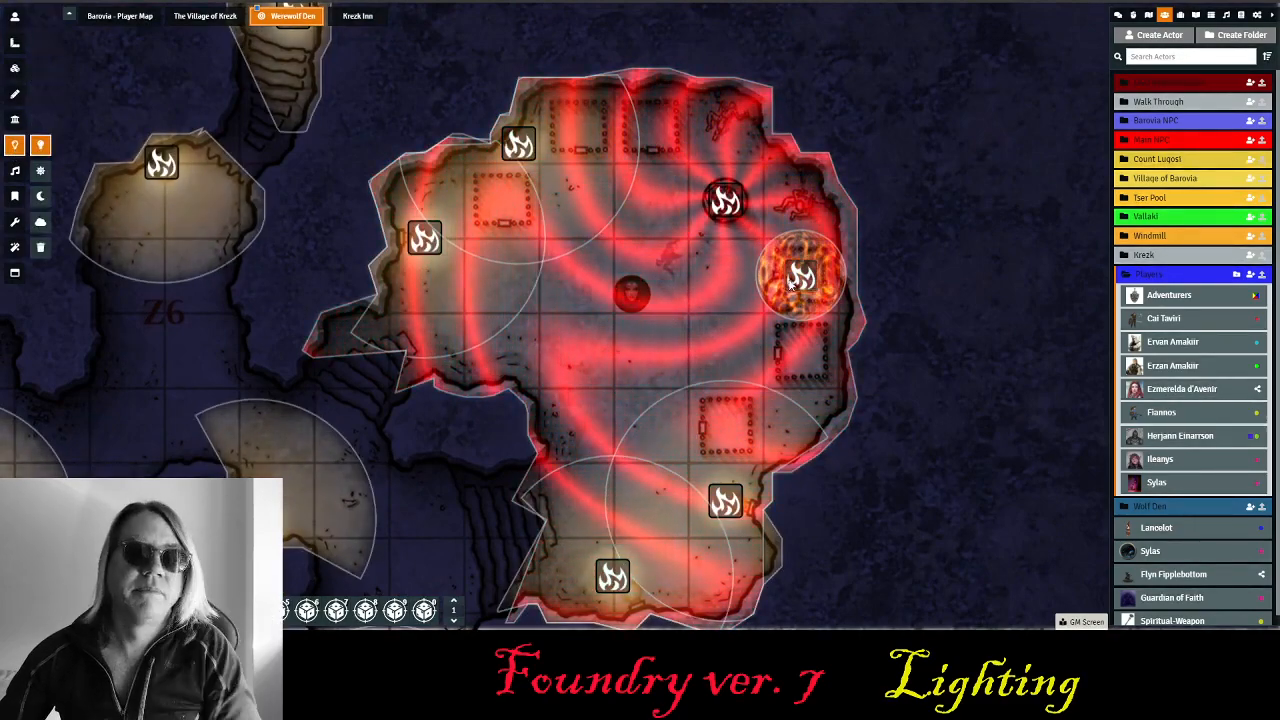
{"action": "right_click", "coordinate": [727, 205]}
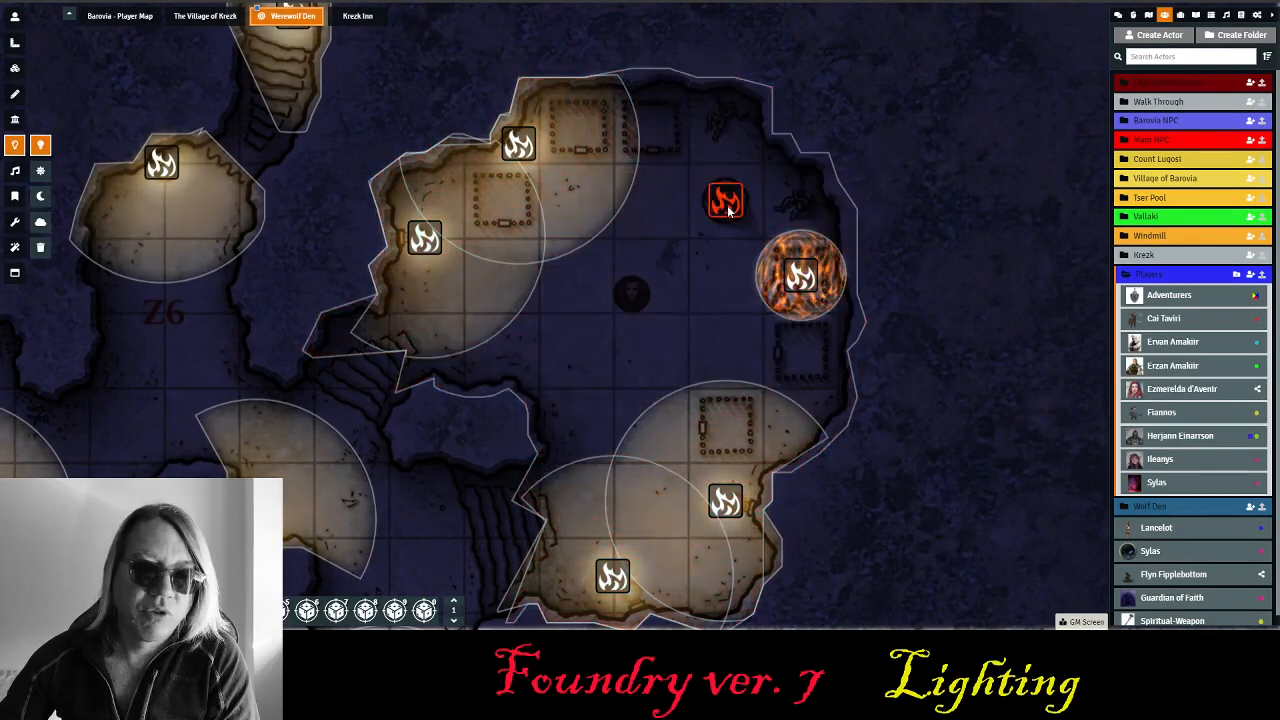
{"action": "right_click", "coordinate": [801, 277]}
{"action": "left_click_drag", "start_coordinate": [710, 308], "coordinate": [729, 278]}
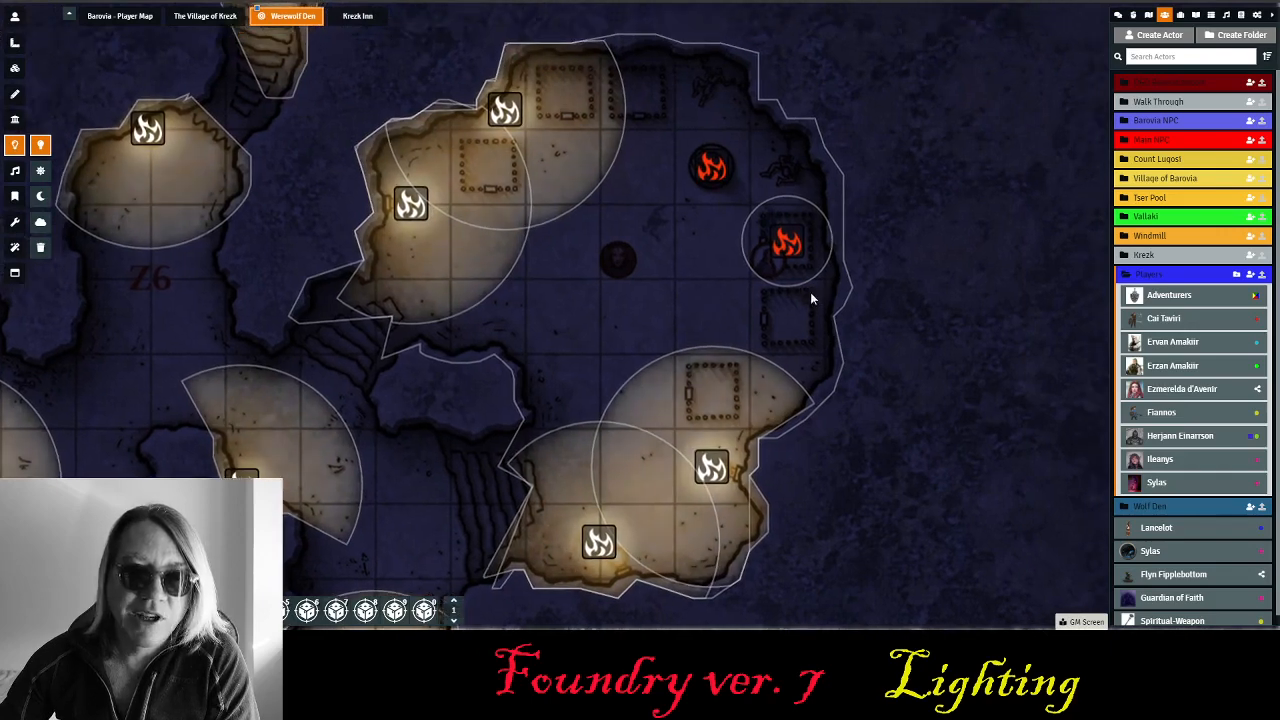
- Switch the red swirling light at the shrine back on, leaving the orb light off, and return to the token controls
{"action": "scroll", "coordinate": [816, 293], "scroll_direction": "up", "scroll_amount": 3}
{"action": "left_click_drag", "start_coordinate": [801, 359], "coordinate": [790, 393]}
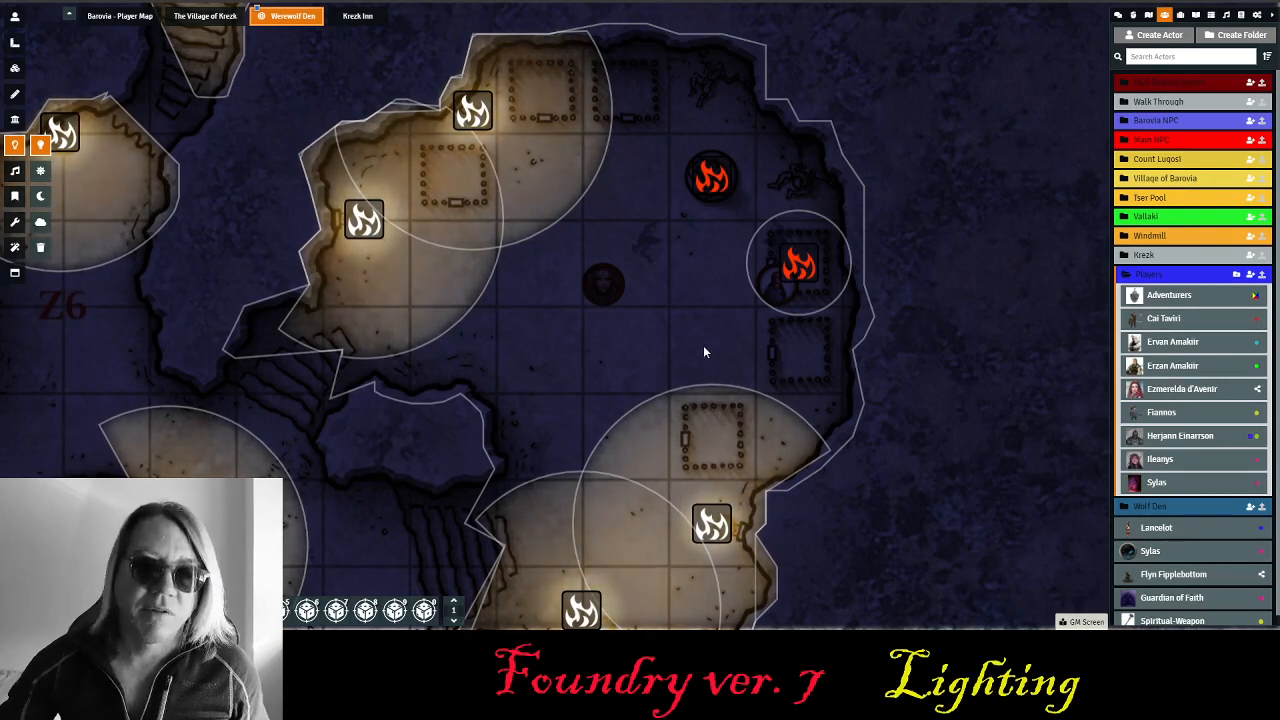
{"action": "right_click", "coordinate": [716, 179]}
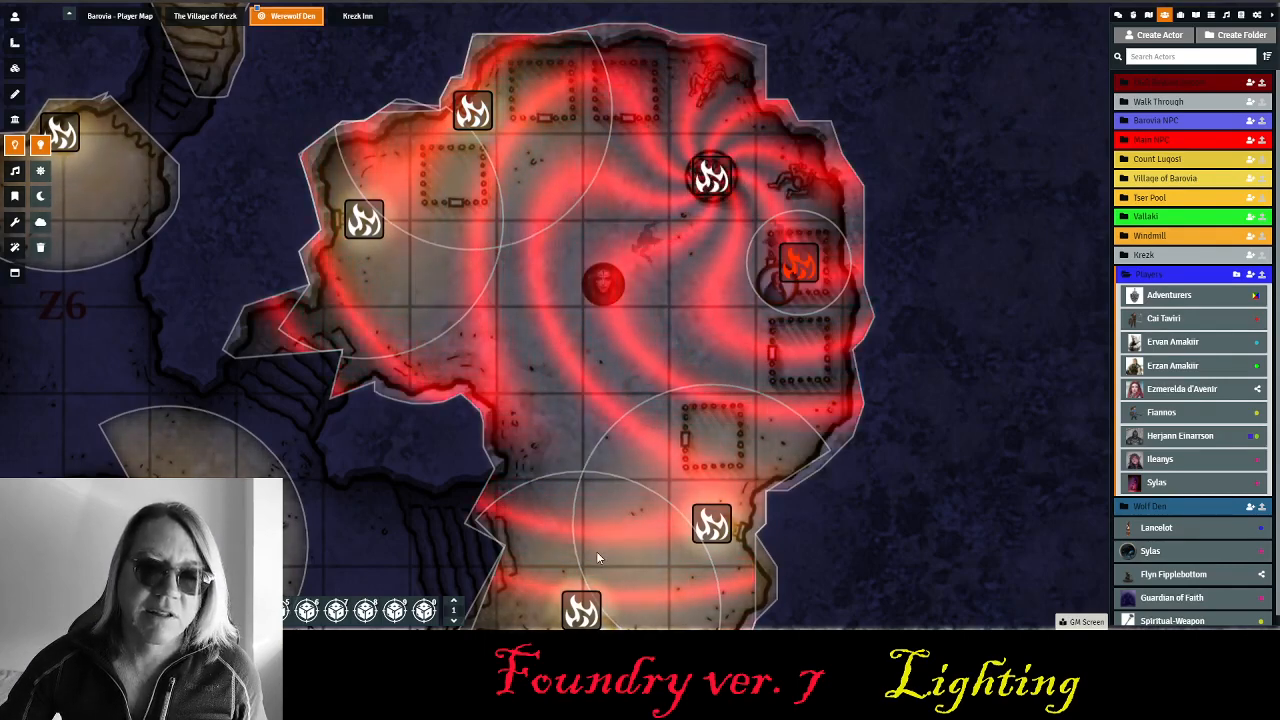
{"action": "left_click", "coordinate": [15, 17]}
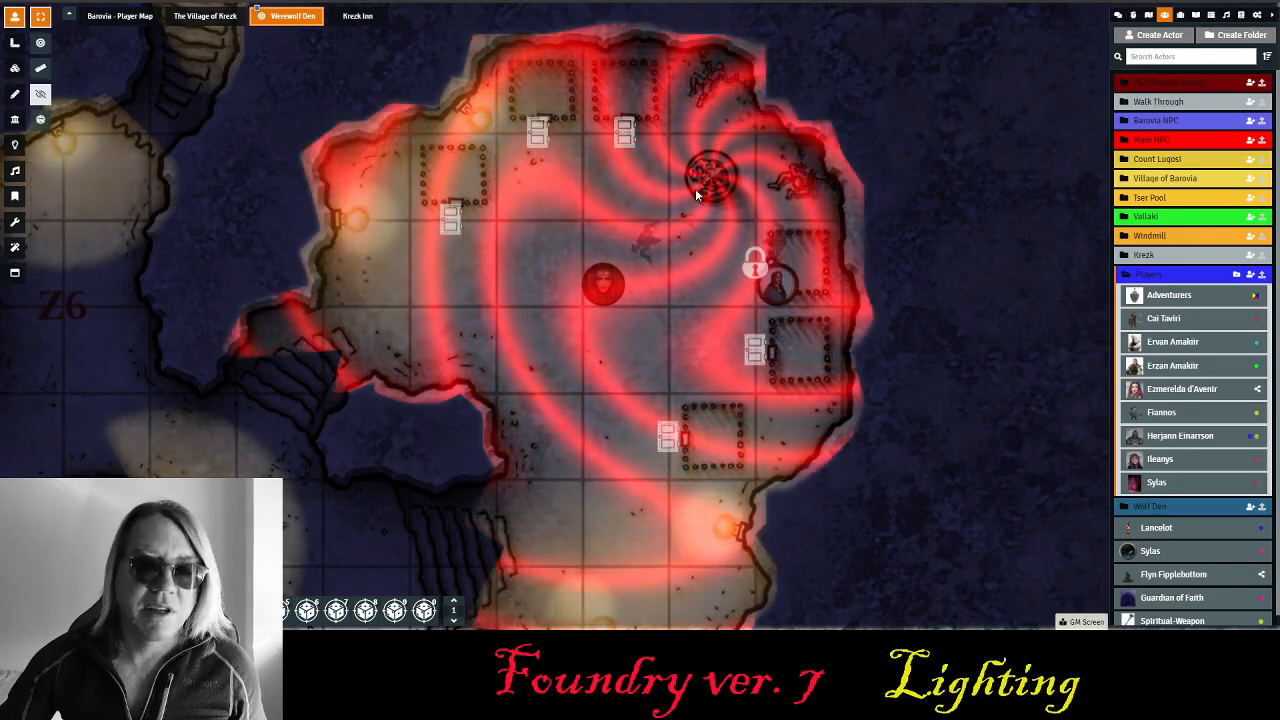
- Select the captive commoner's token at the eastern cage and play the ceremony sound effect
{"action": "left_click", "coordinate": [781, 288]}
{"action": "scroll", "coordinate": [699, 317], "scroll_direction": "up", "scroll_amount": 6}
{"action": "scroll", "coordinate": [699, 315], "scroll_direction": "up", "scroll_amount": 3}
{"action": "left_click_drag", "start_coordinate": [699, 315], "coordinate": [664, 429]}
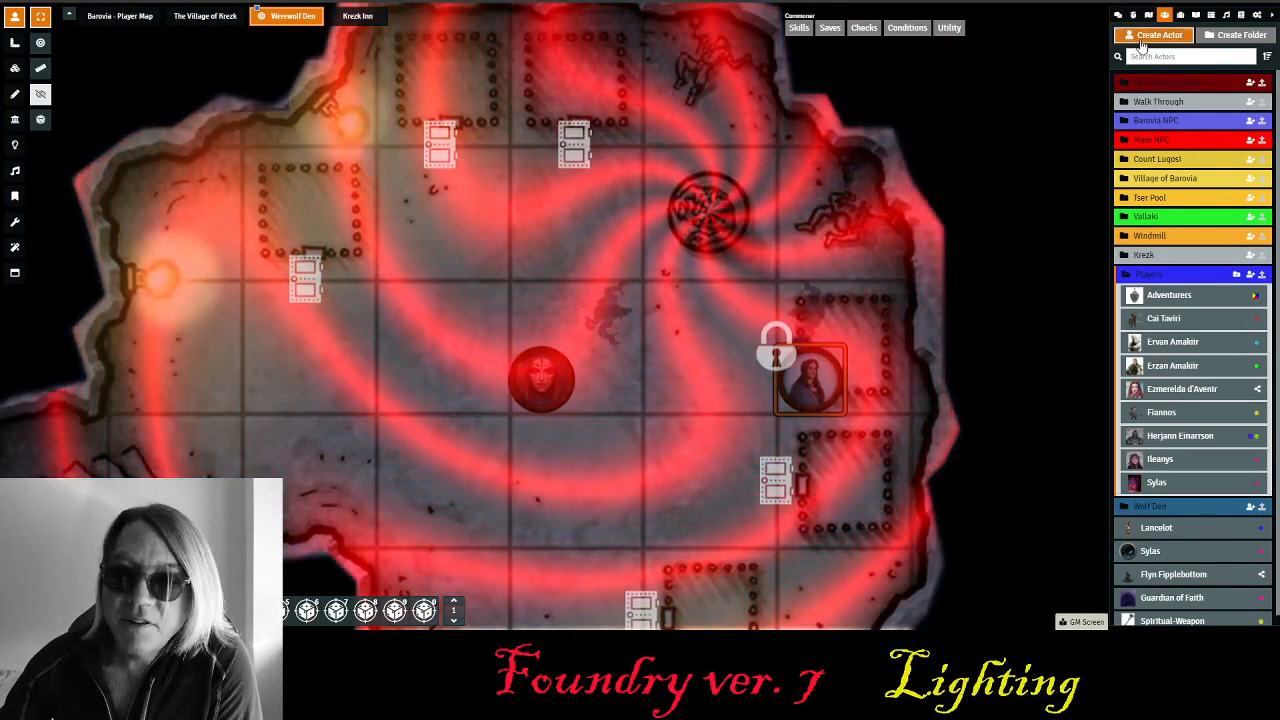
{"action": "left_click", "coordinate": [1226, 14]}
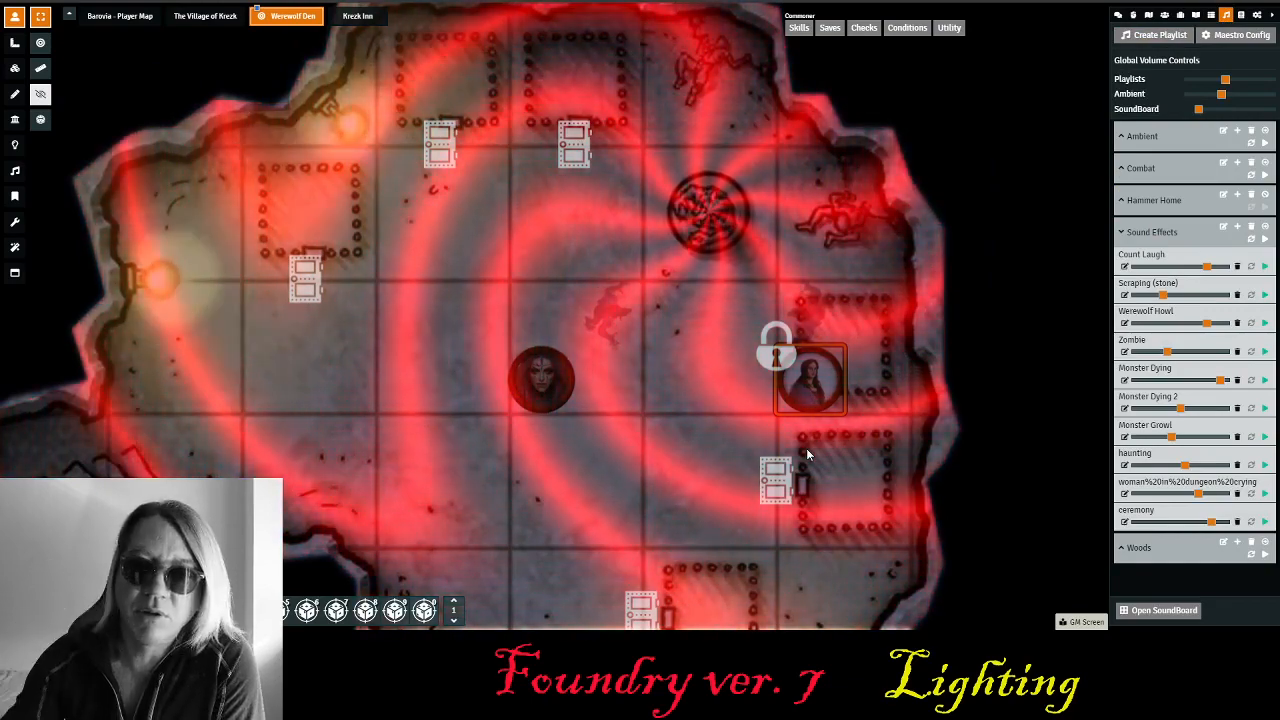
{"action": "left_click", "coordinate": [1264, 521]}
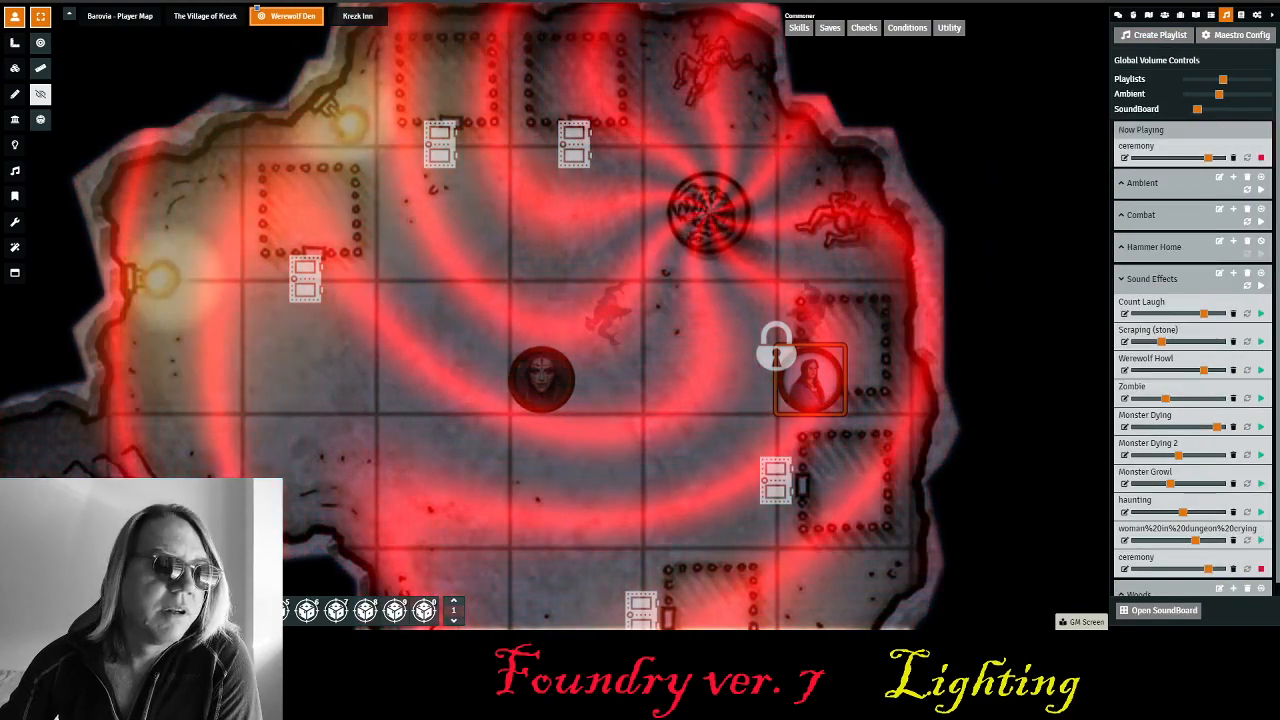
- Switch on the fiery orb light over the captive's cage and return to the token controls
{"action": "left_click_drag", "start_coordinate": [602, 463], "coordinate": [585, 390]}
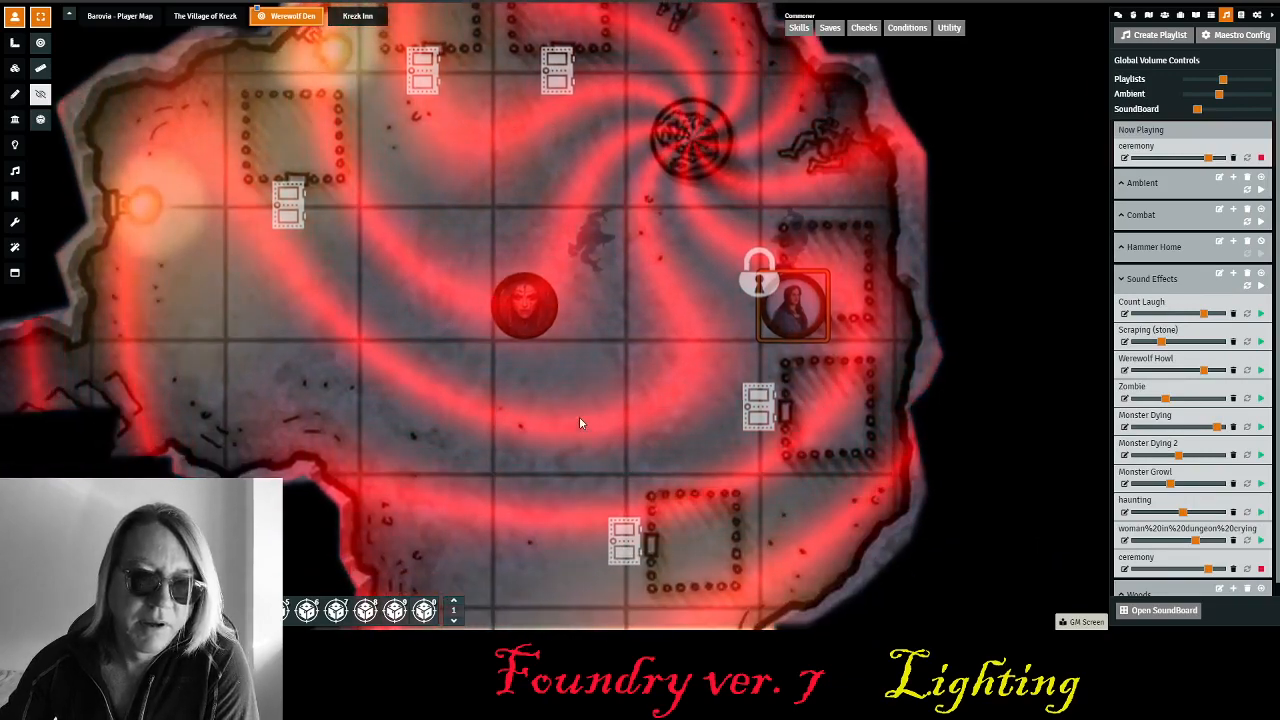
{"action": "left_click", "coordinate": [15, 145]}
{"action": "right_click", "coordinate": [831, 274]}
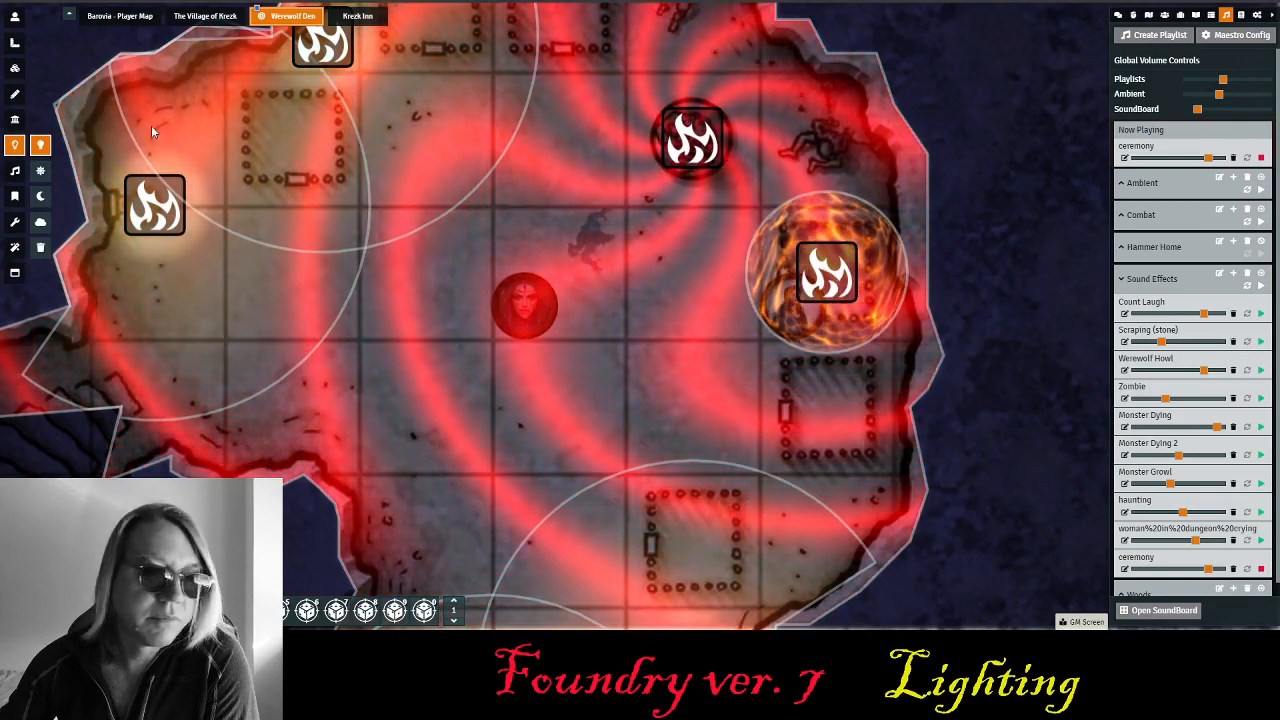
{"action": "left_click", "coordinate": [15, 16]}
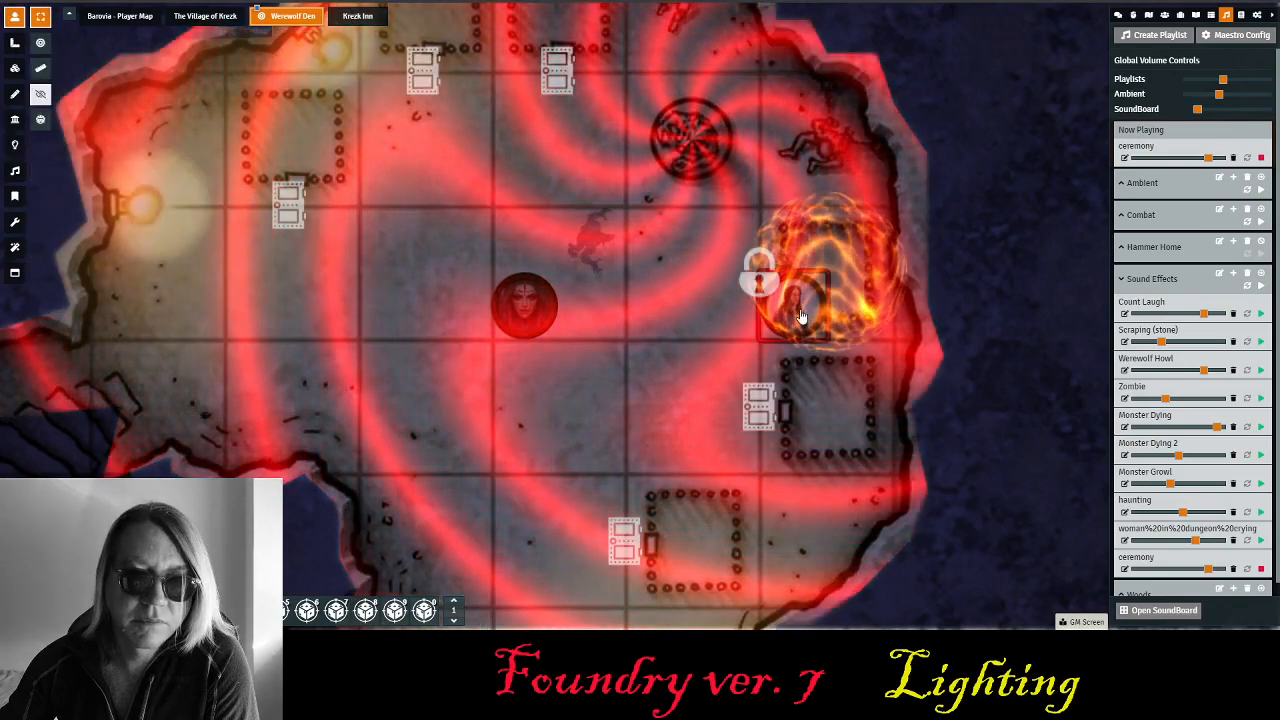
- Hide the captive commoner's token inside the fiery orb and reveal the werewolf token beside it
{"action": "right_click", "coordinate": [795, 305]}
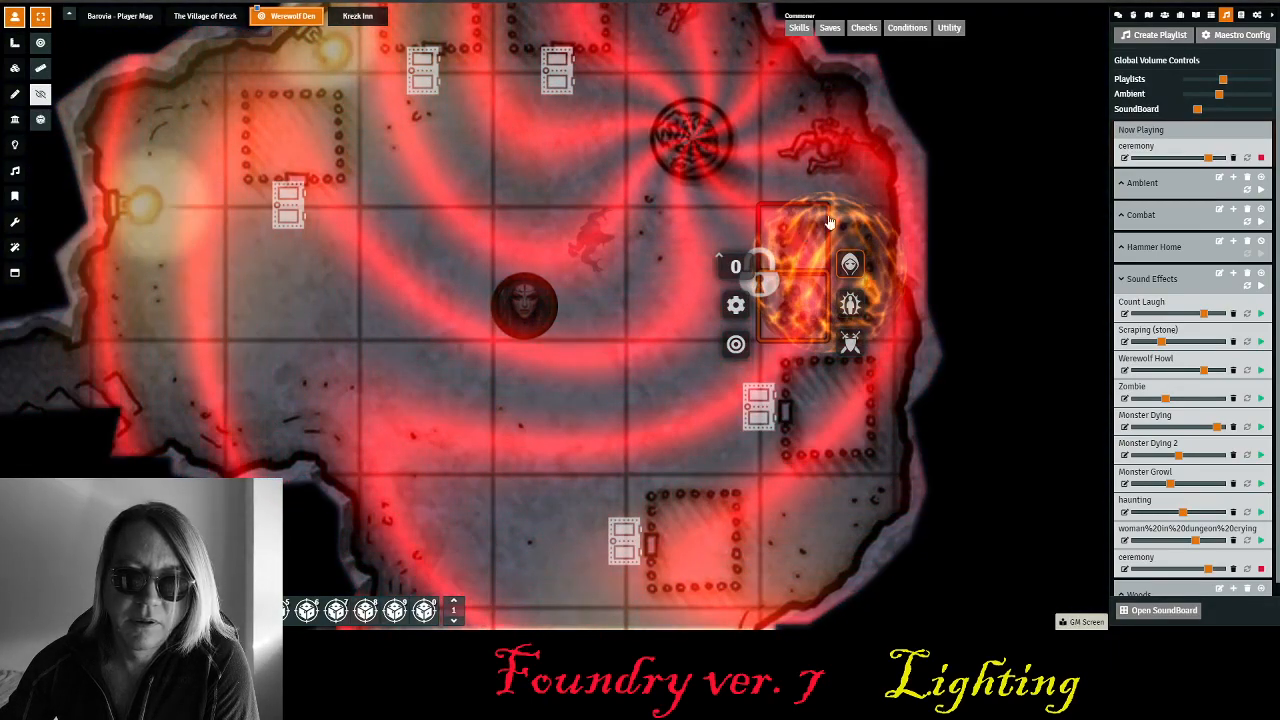
{"action": "right_click", "coordinate": [815, 230]}
{"action": "left_click_drag", "start_coordinate": [634, 256], "coordinate": [600, 250]}
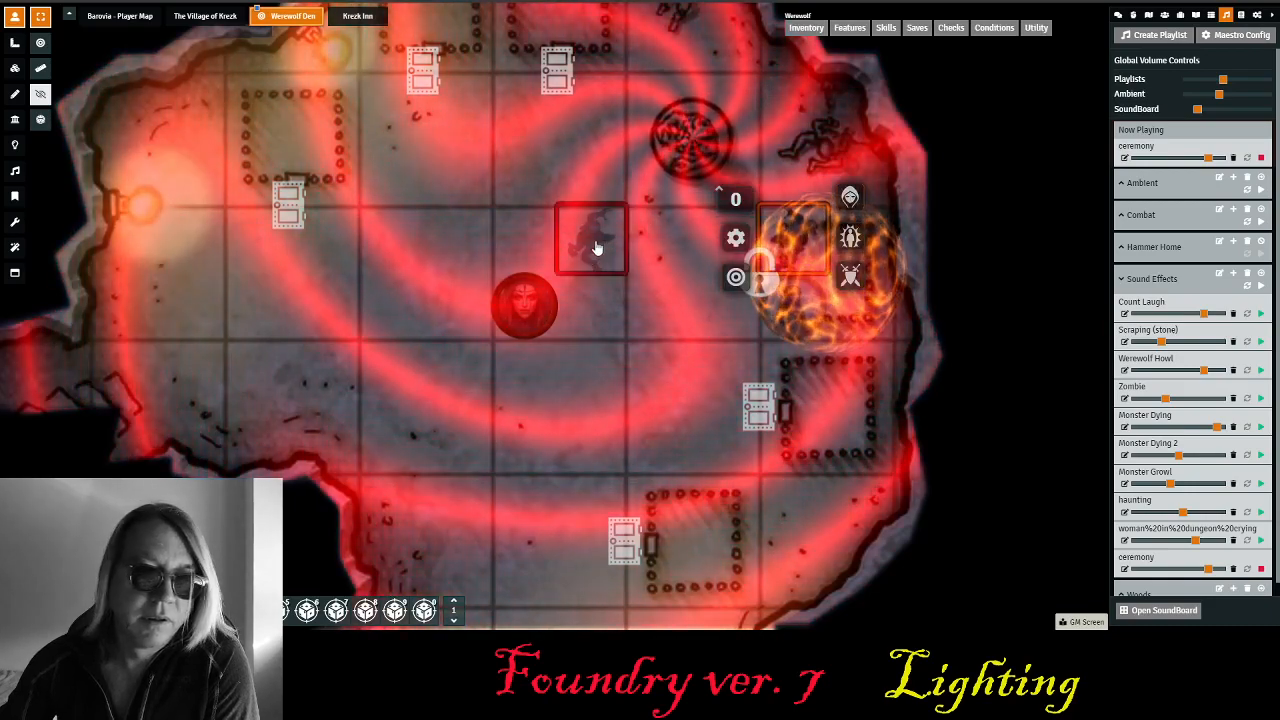
- Hide the woman's token in the middle of the chamber and select the werewolf token next to it
{"action": "right_click", "coordinate": [543, 305]}
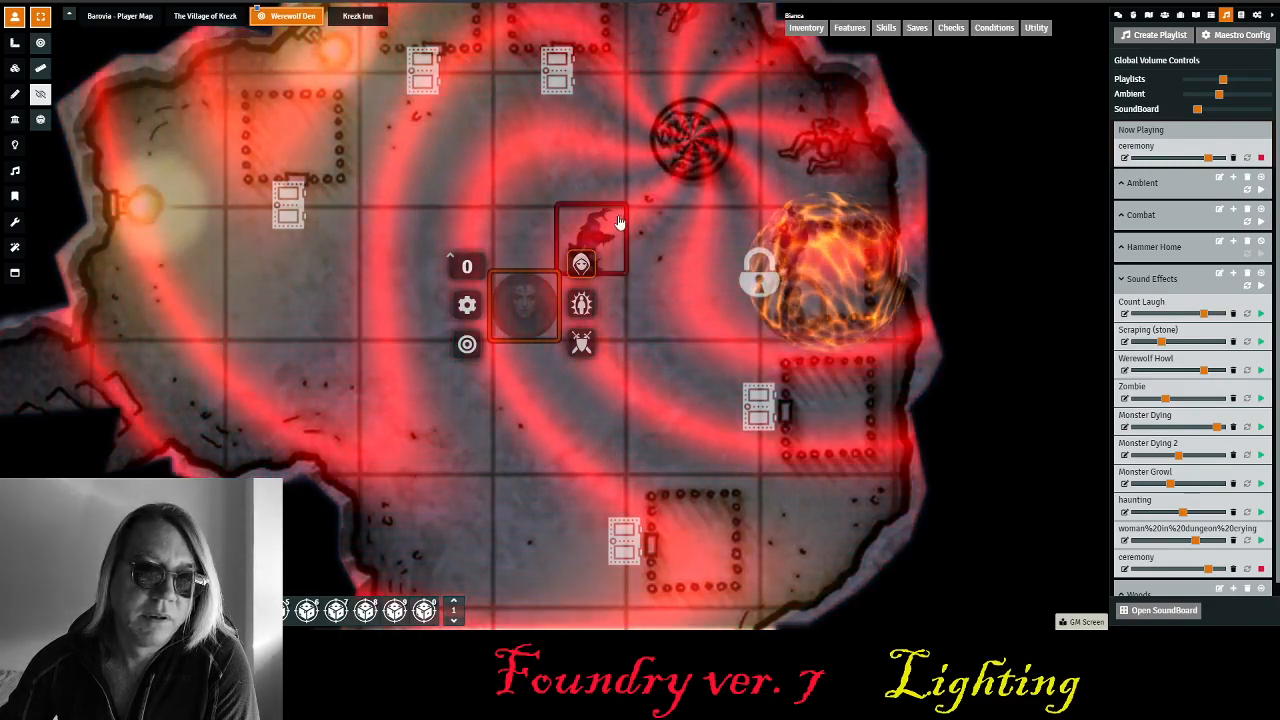
{"action": "left_click", "coordinate": [619, 222]}
{"action": "scroll", "coordinate": [600, 260], "scroll_direction": "up", "scroll_amount": 2}
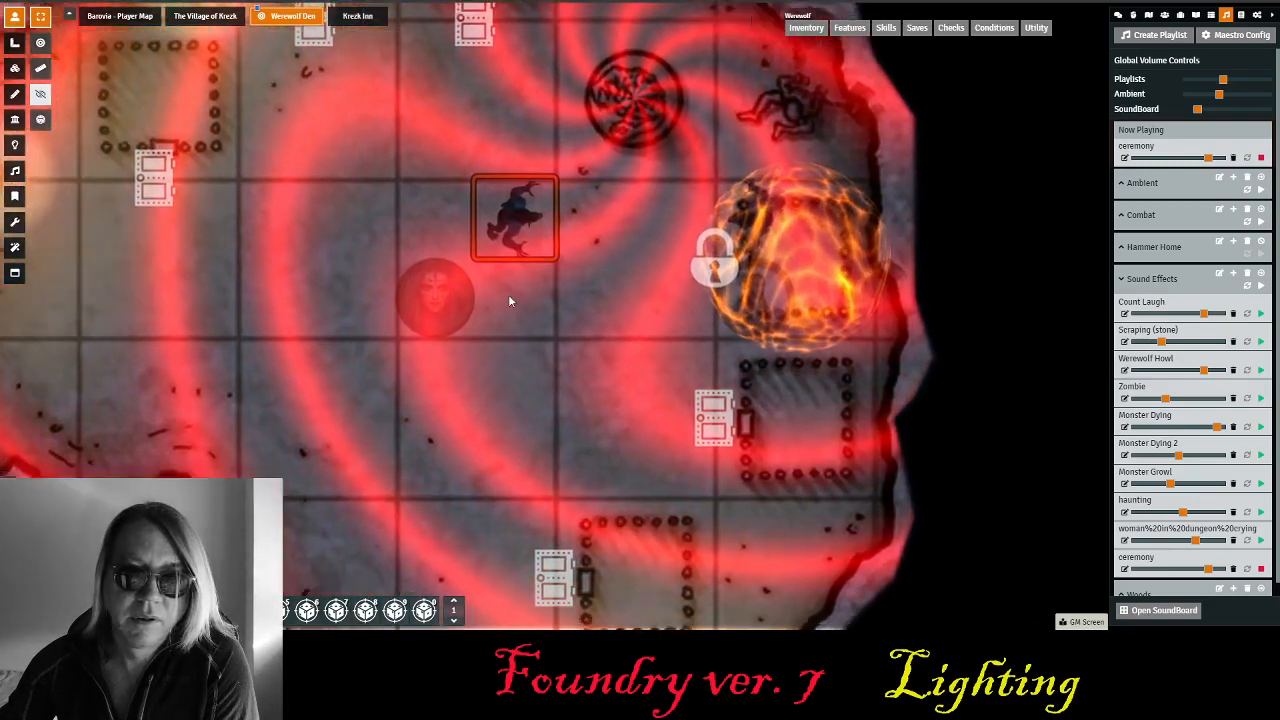
{"action": "left_click_drag", "start_coordinate": [509, 297], "coordinate": [398, 293]}
- Select the werewolf token inside the fiery orb and examine the lit shrine chamber from its point of view
{"action": "left_click", "coordinate": [652, 204]}
{"action": "left_click_drag", "start_coordinate": [455, 328], "coordinate": [467, 385]}
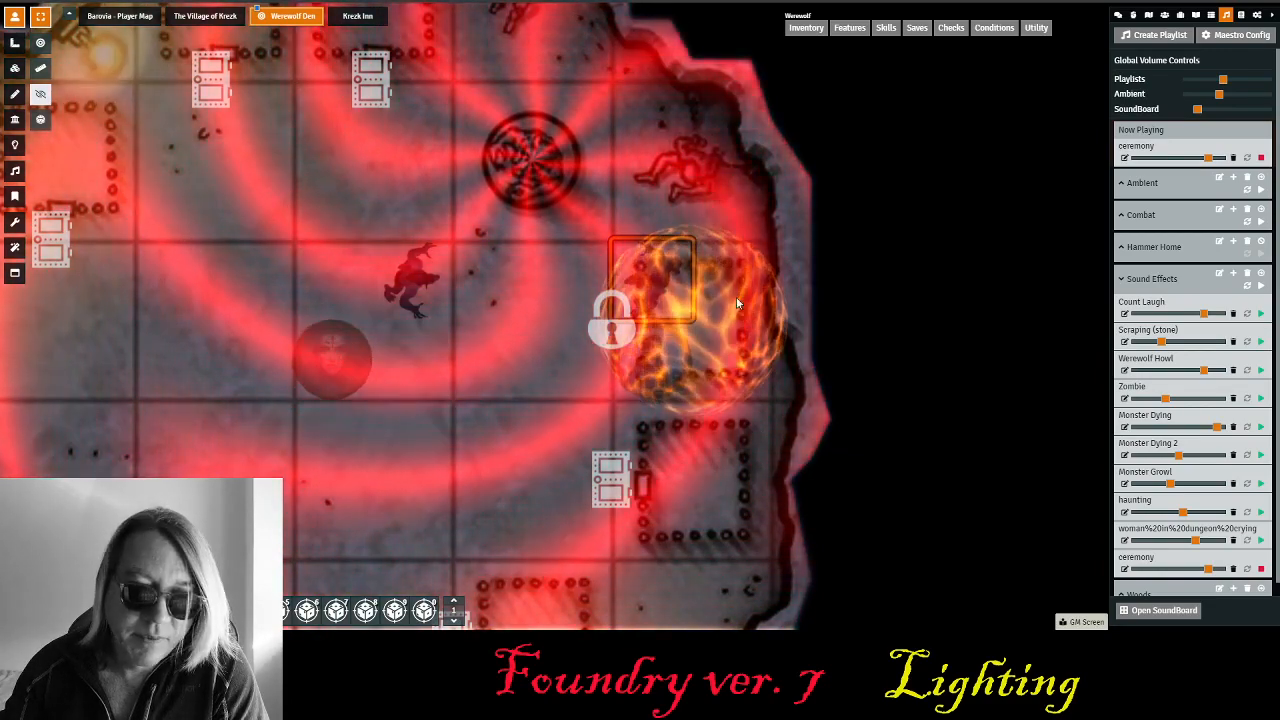
{"action": "left_click_drag", "start_coordinate": [494, 341], "coordinate": [619, 458]}
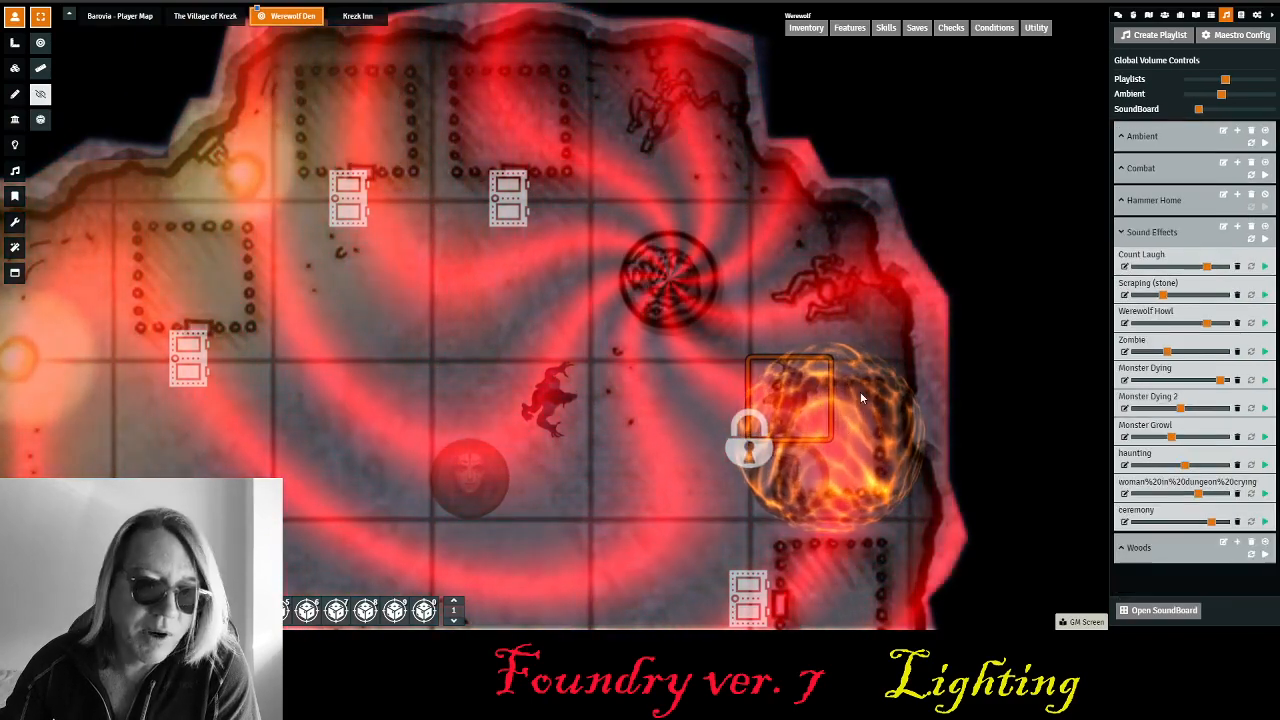
{"action": "left_click_drag", "start_coordinate": [783, 207], "coordinate": [692, 200]}
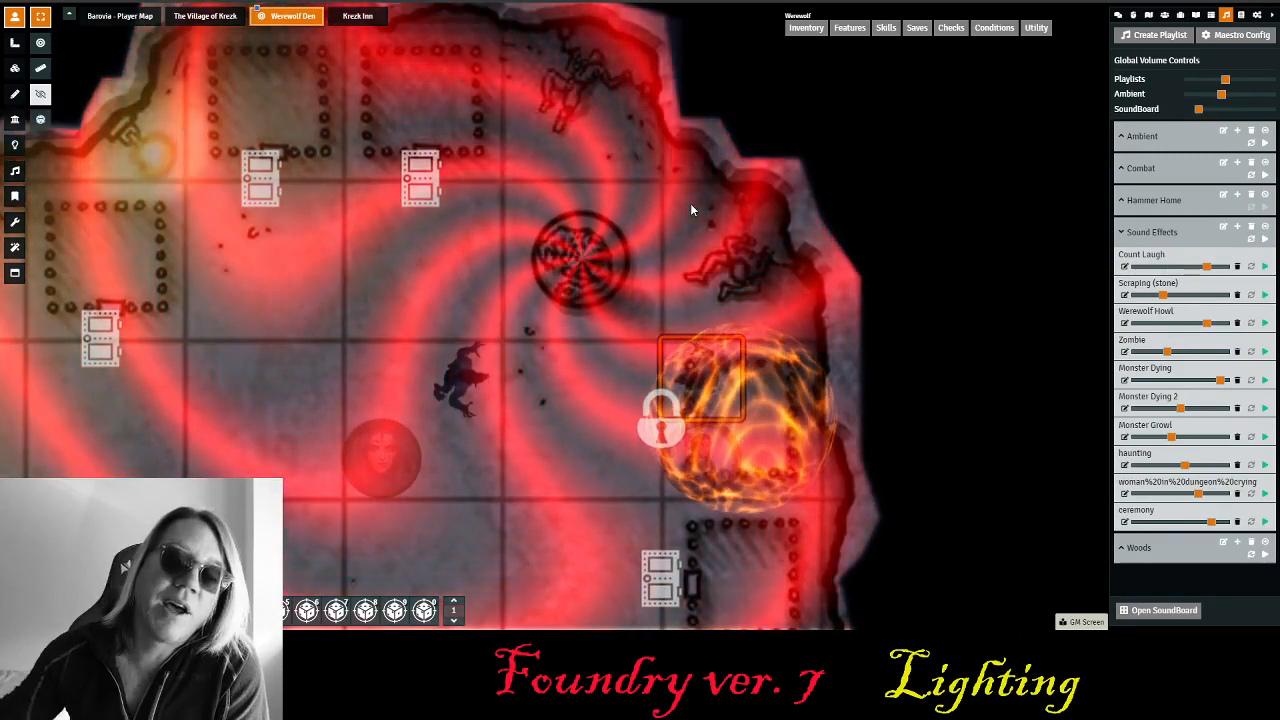